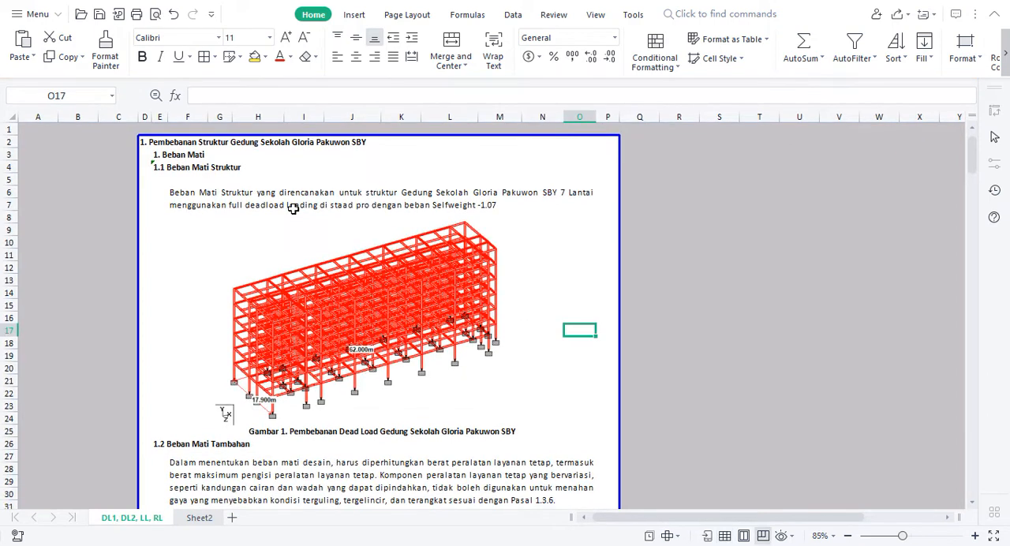
pyautogui.click(632, 290)
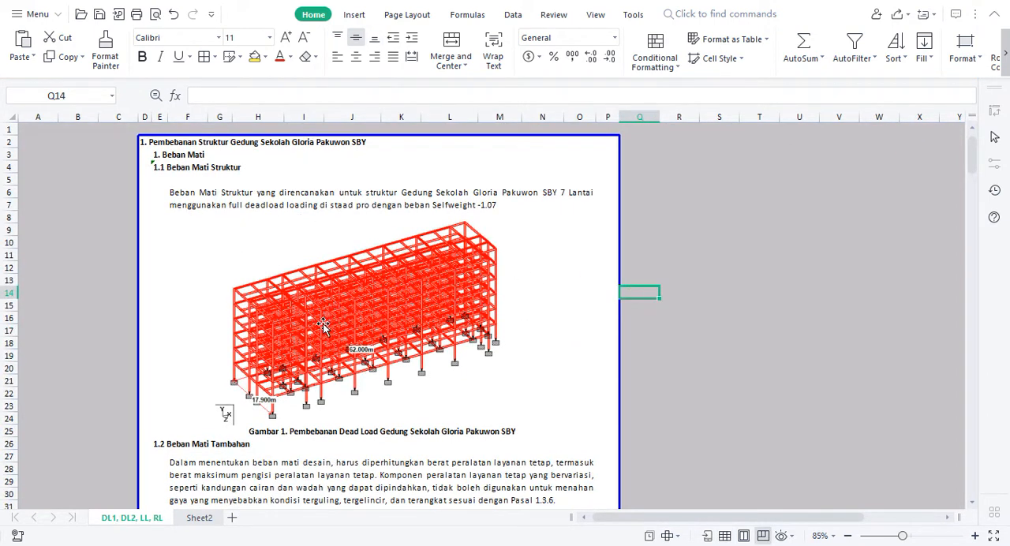
pyautogui.click(184, 203)
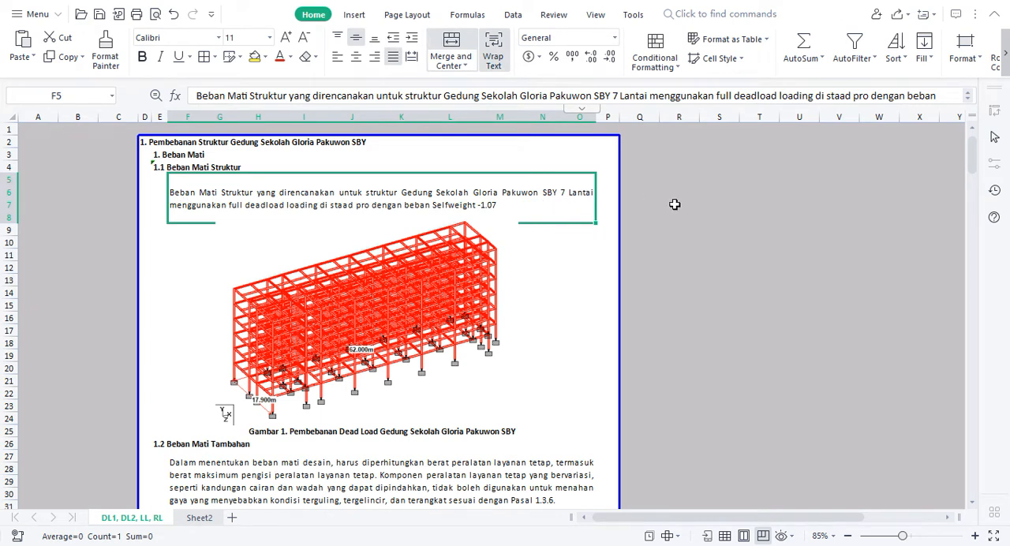
pyautogui.click(645, 213)
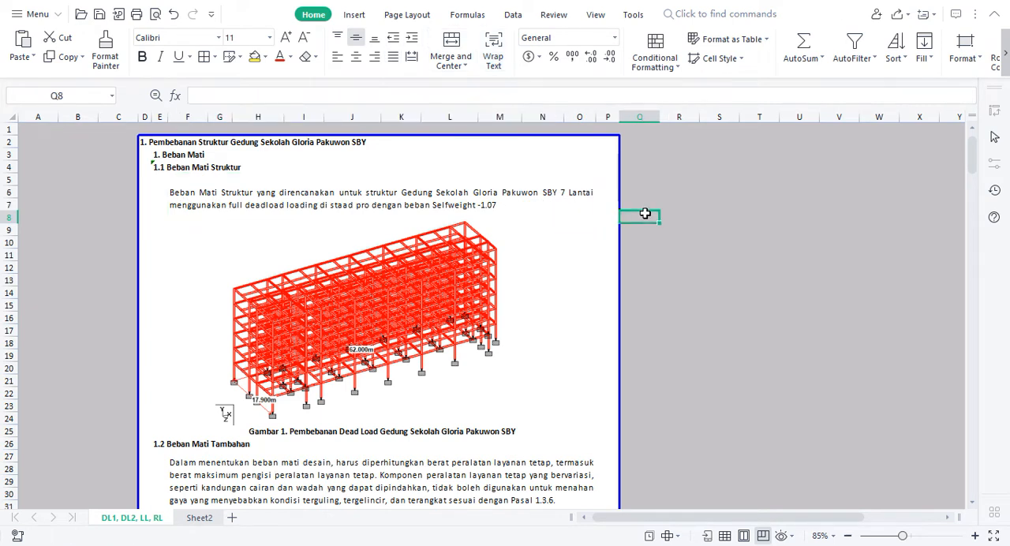
# Note the self-weight factors -1 and -1.07 in cells R7 and R8, and clear both cells again
pyautogui.press('Right')
pyautogui.press('Up')
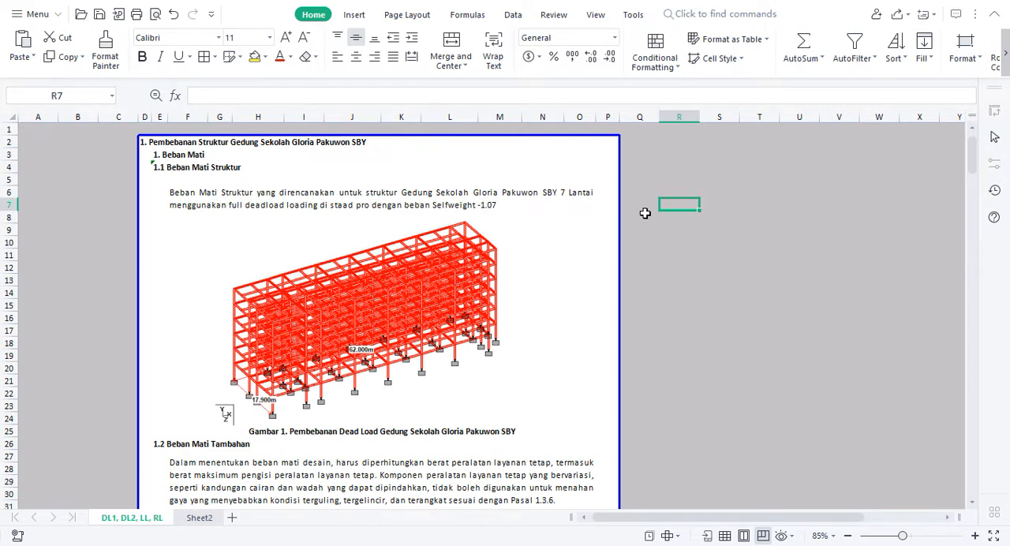
pyautogui.write('-1')
pyautogui.press('Return')
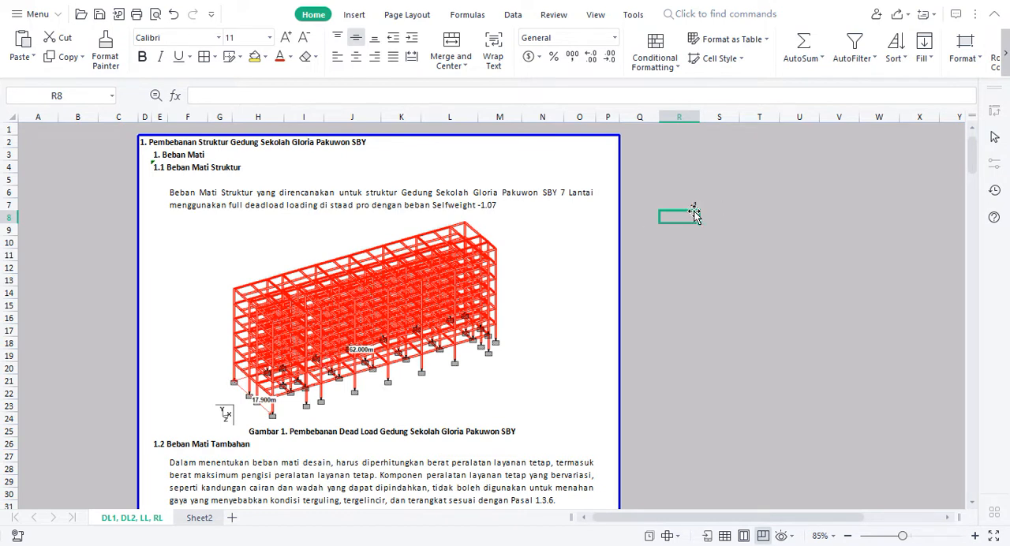
pyautogui.write('-1.07')
pyautogui.press('Return')
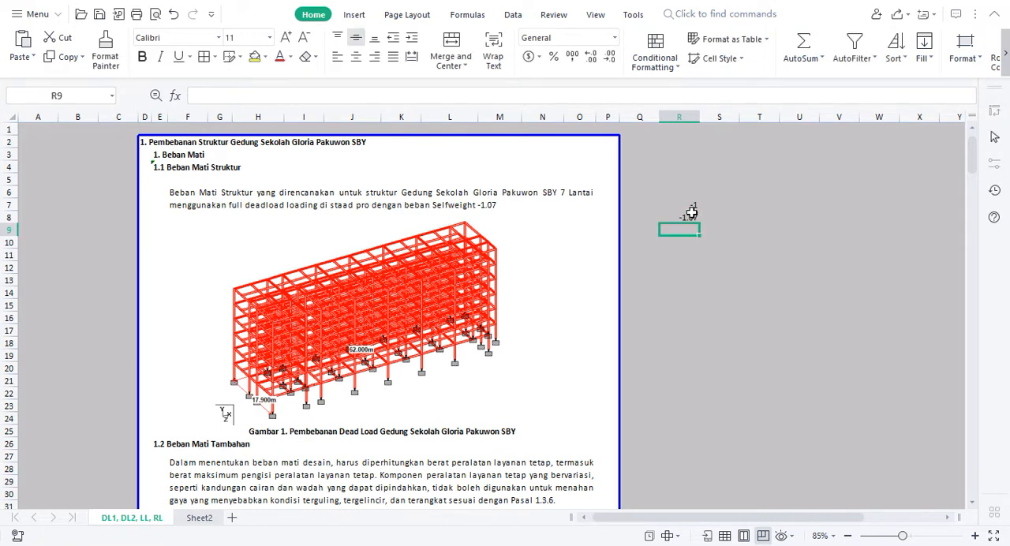
pyautogui.moveTo(689, 206); pyautogui.dragTo(690, 219)
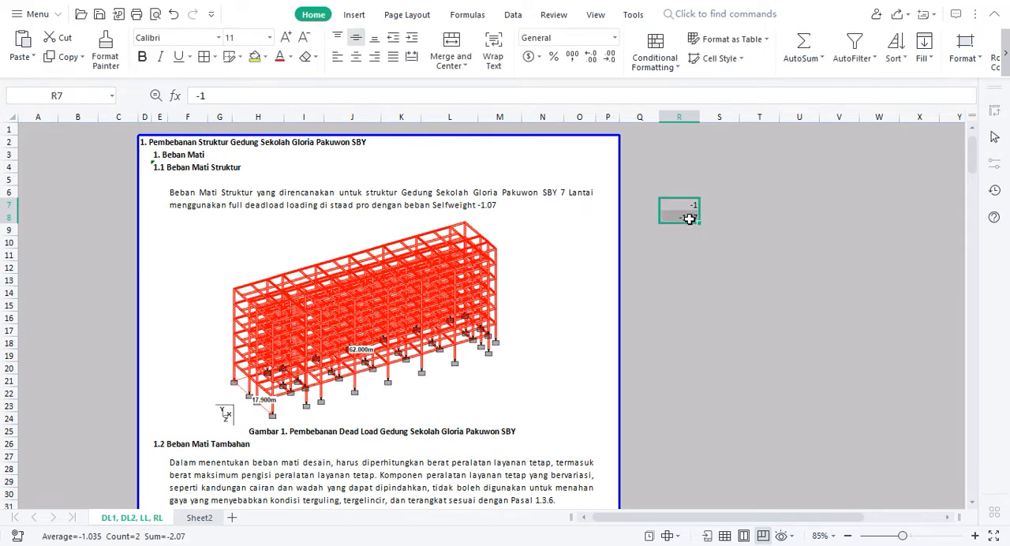
pyautogui.press('Delete')
pyautogui.click(680, 256)
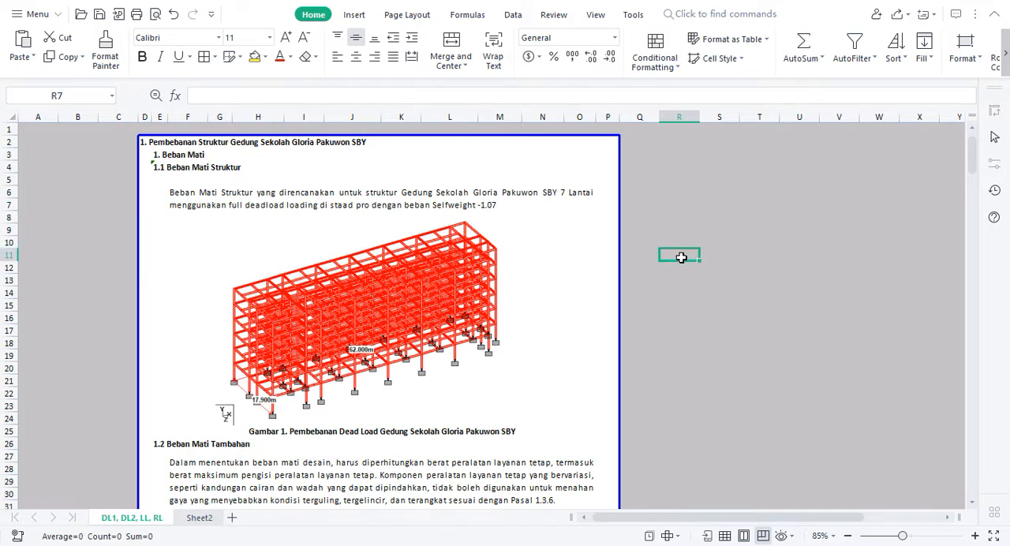
# Switch to STAAD.Pro and select the self-weight item under load case 1: DL
pyautogui.hotkey('alt', 'Tab')
pyautogui.hotkey('alt', 'Tab')
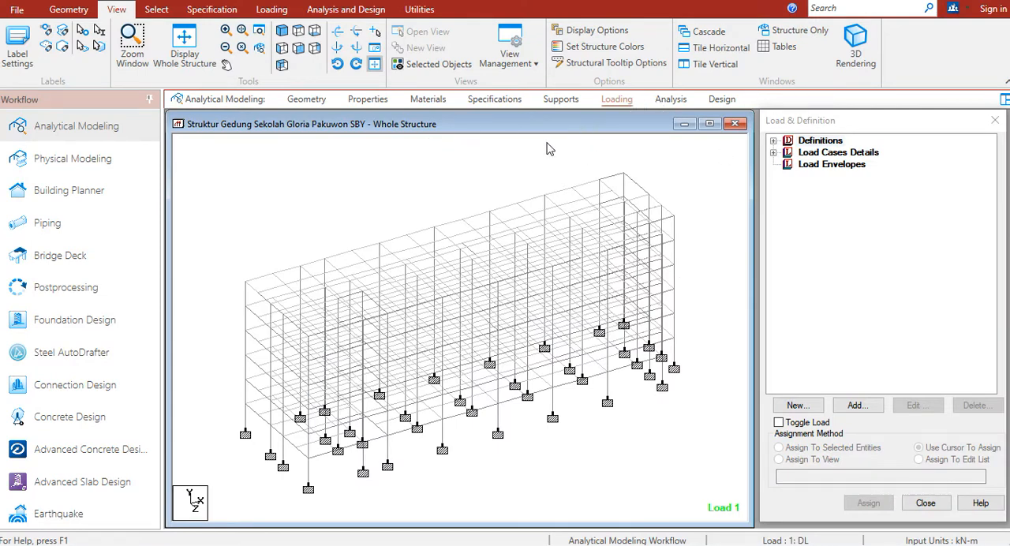
pyautogui.click(272, 11)
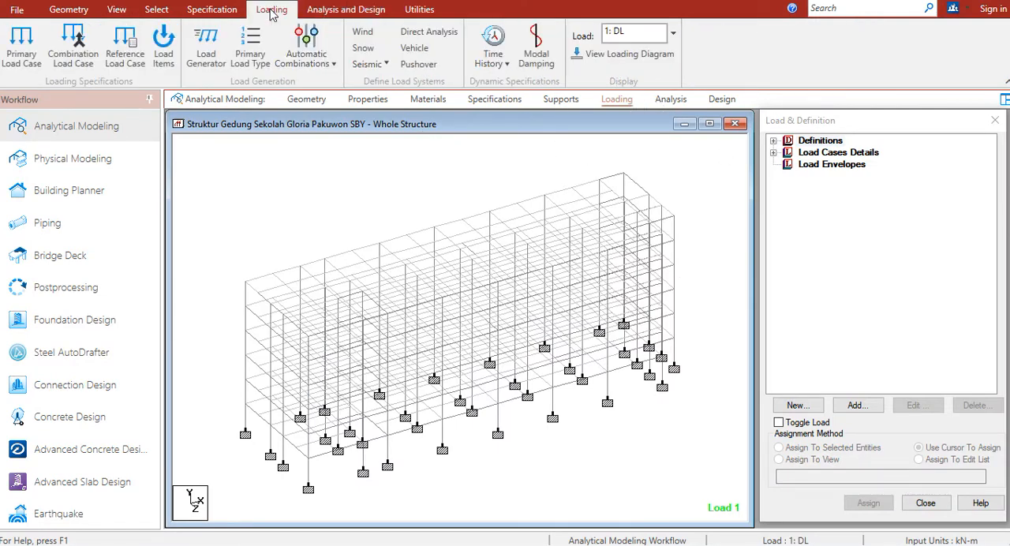
pyautogui.click(773, 153)
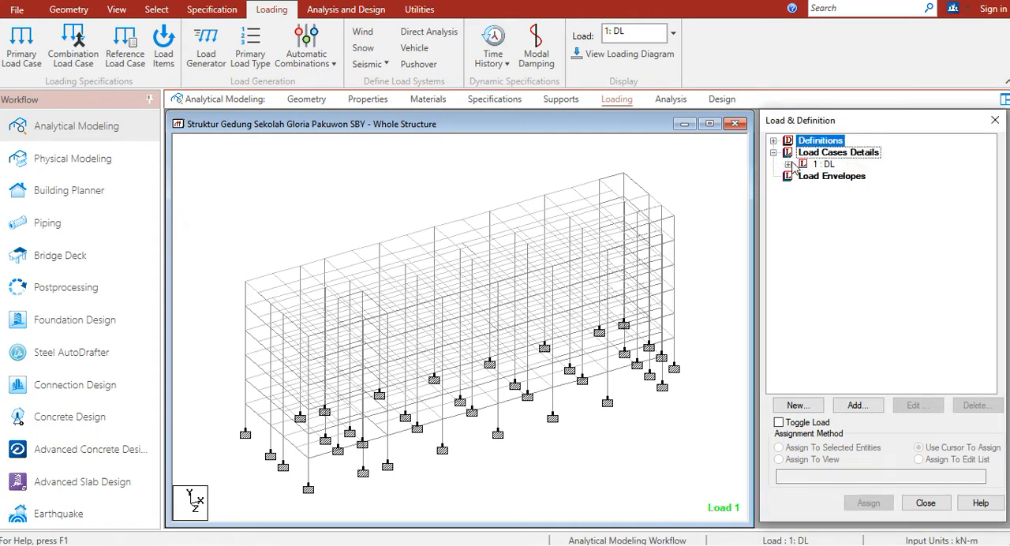
pyautogui.click(788, 164)
pyautogui.click(850, 177)
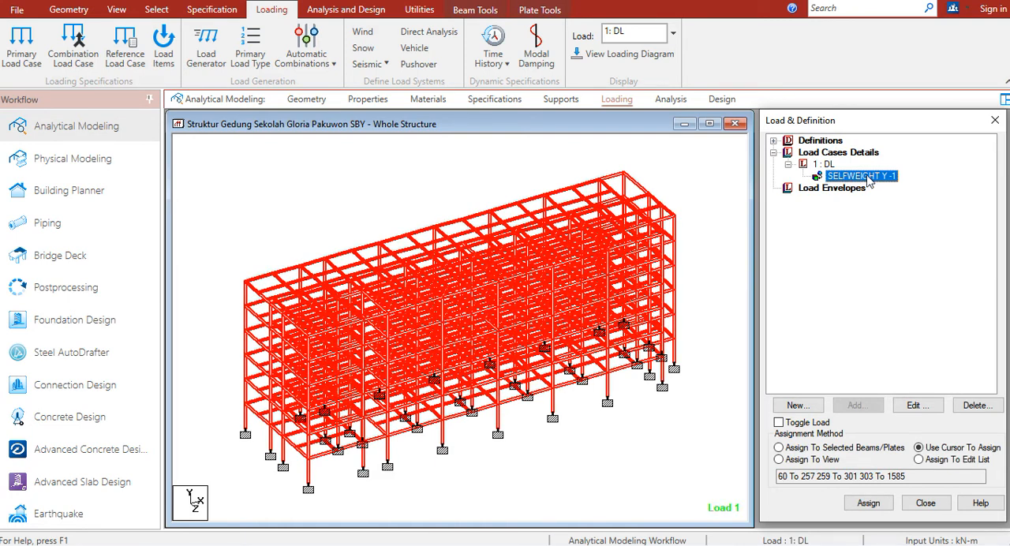
# Set the Y-direction self-weight factor of load case DL to -1.07
pyautogui.doubleClick(868, 177)
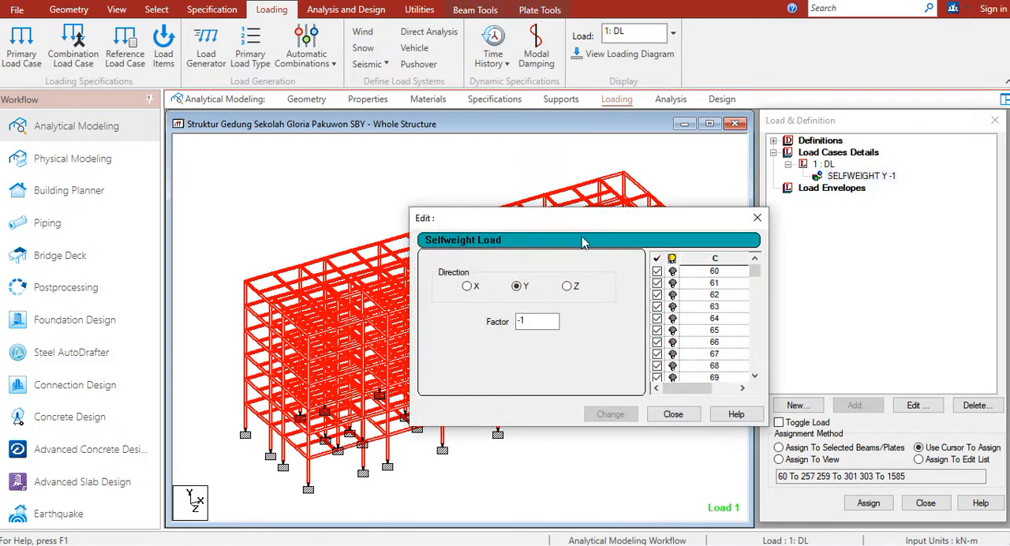
pyautogui.write('7')
pyautogui.click(610, 414)
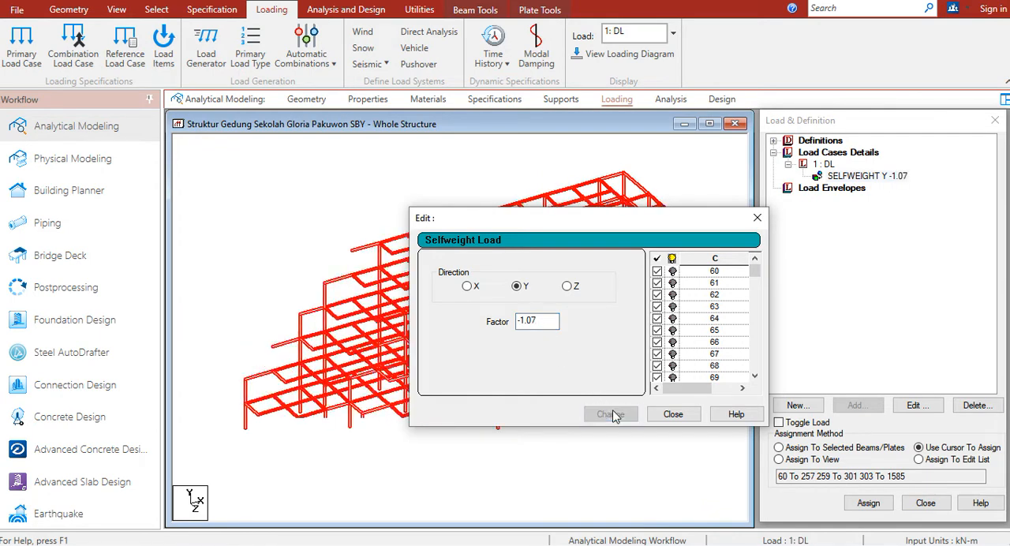
pyautogui.click(663, 415)
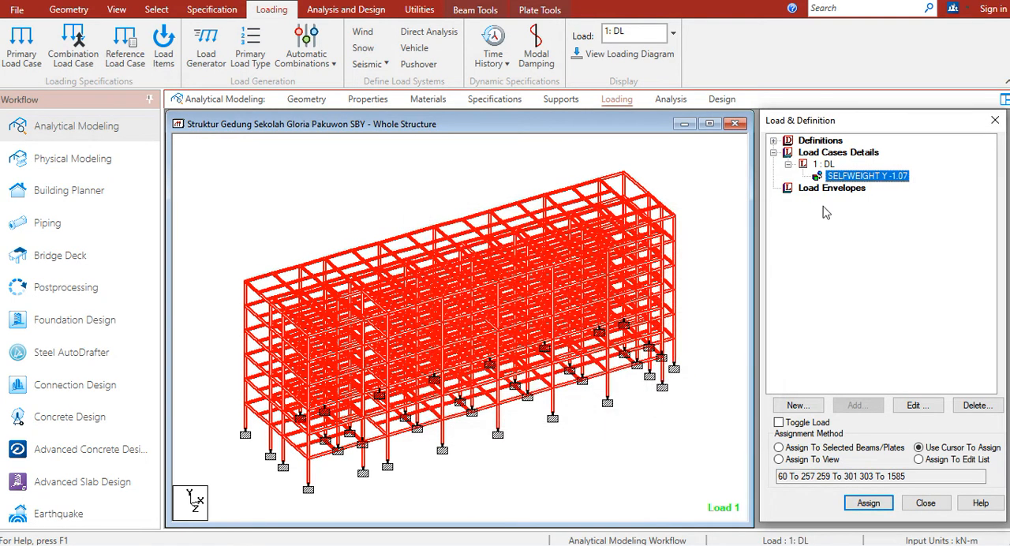
pyautogui.click(767, 200)
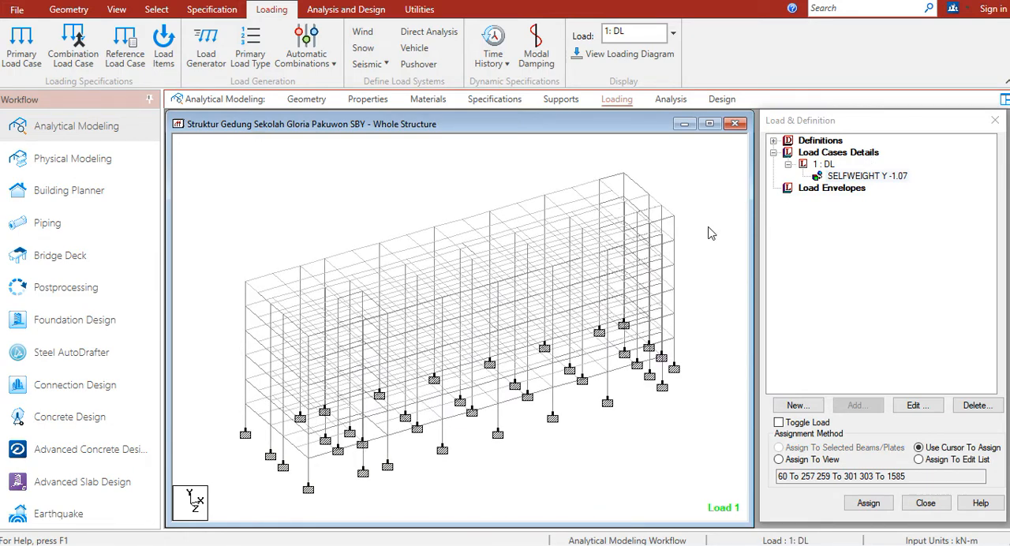
# Switch back to the spreadsheet and examine section 1.2 Beban Mati Tambahan, including the spesi, keramik and MEP loads on the floor 2-6 slabs
pyautogui.hotkey('alt', 'Tab')
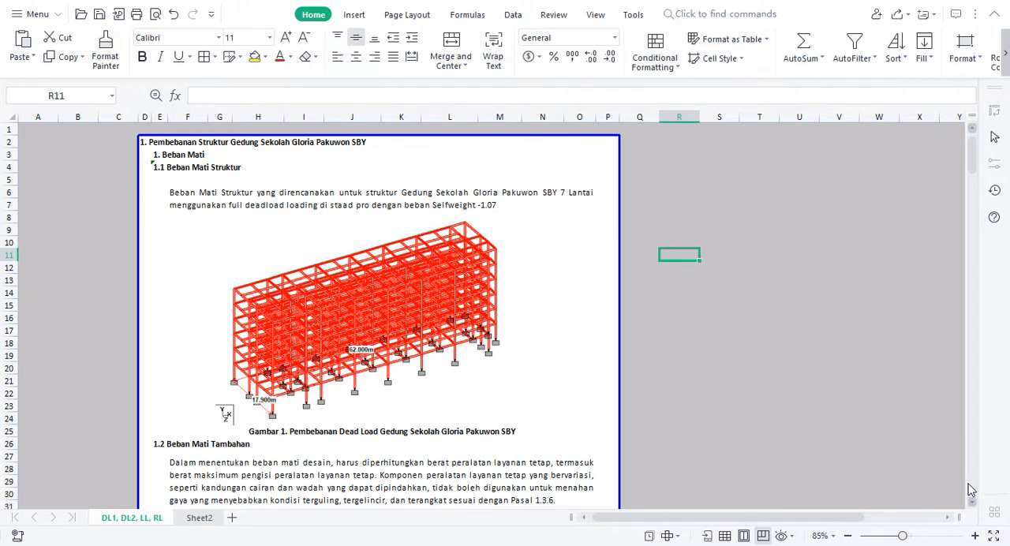
pyautogui.scroll(-3, 973, 505)
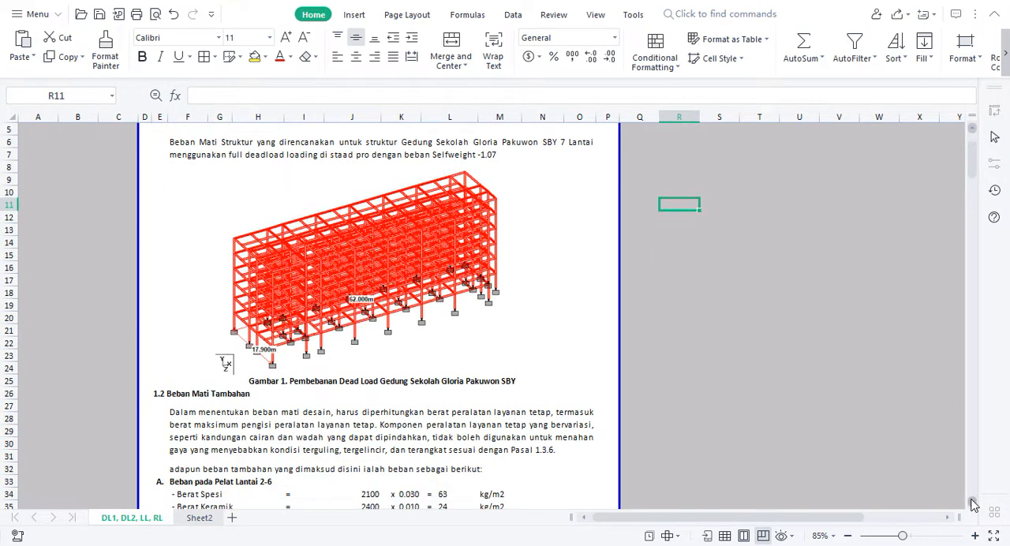
pyautogui.scroll(-2, 973, 505)
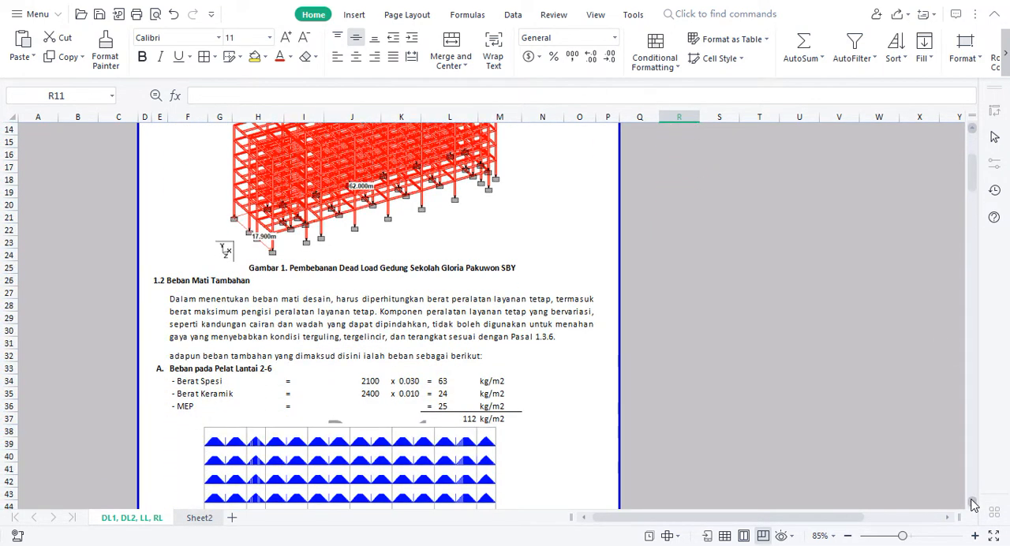
pyautogui.scroll(-1, 972, 505)
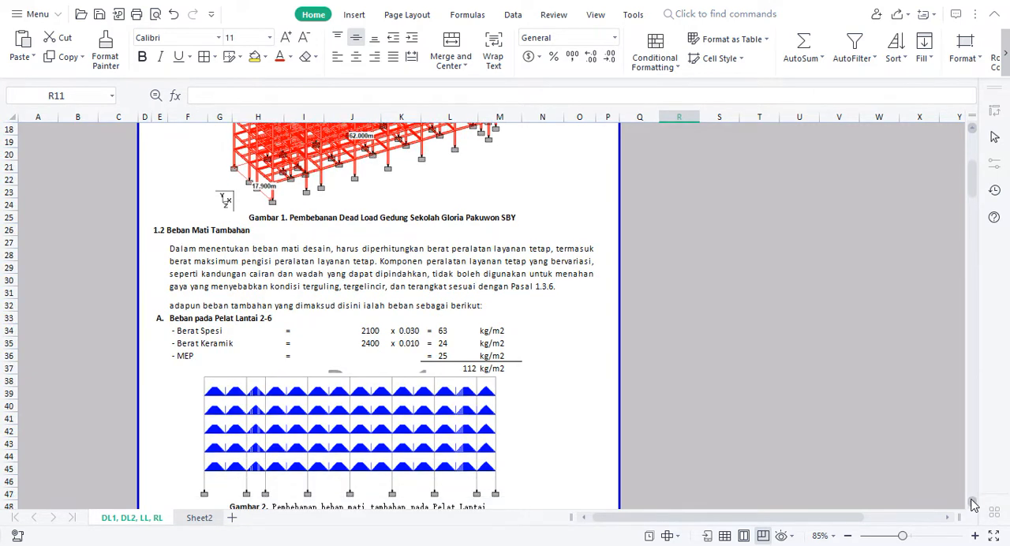
pyautogui.click(231, 271)
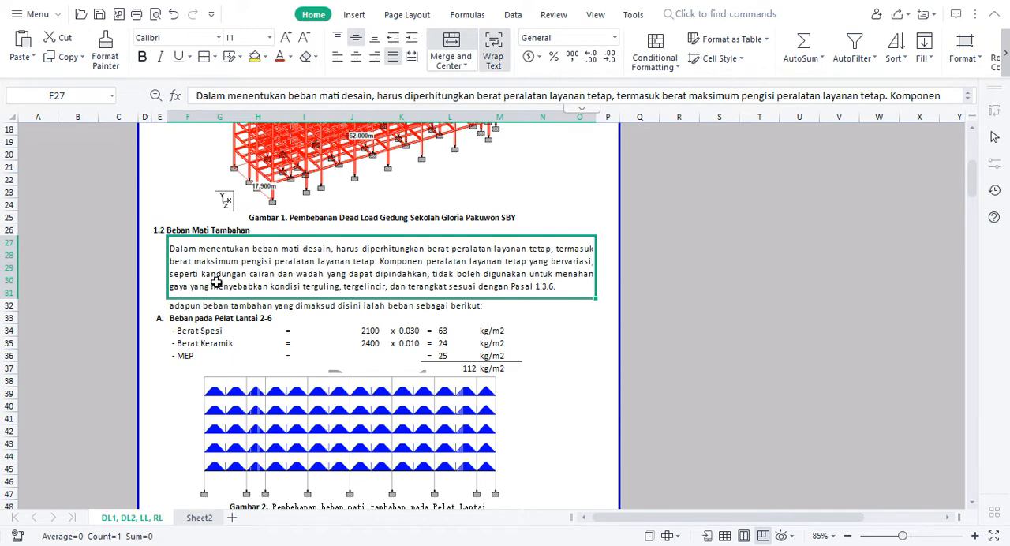
pyautogui.click(196, 319)
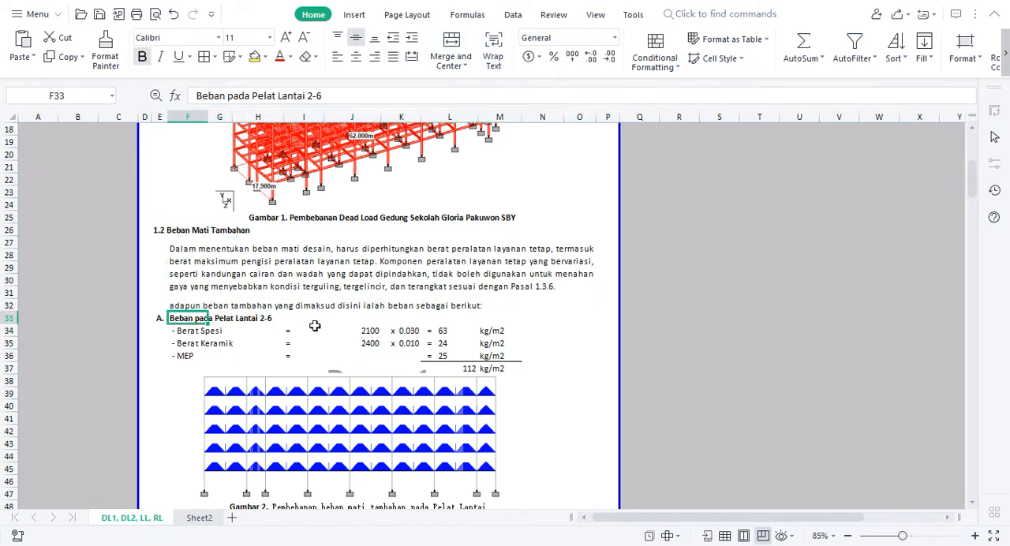
pyautogui.click(605, 352)
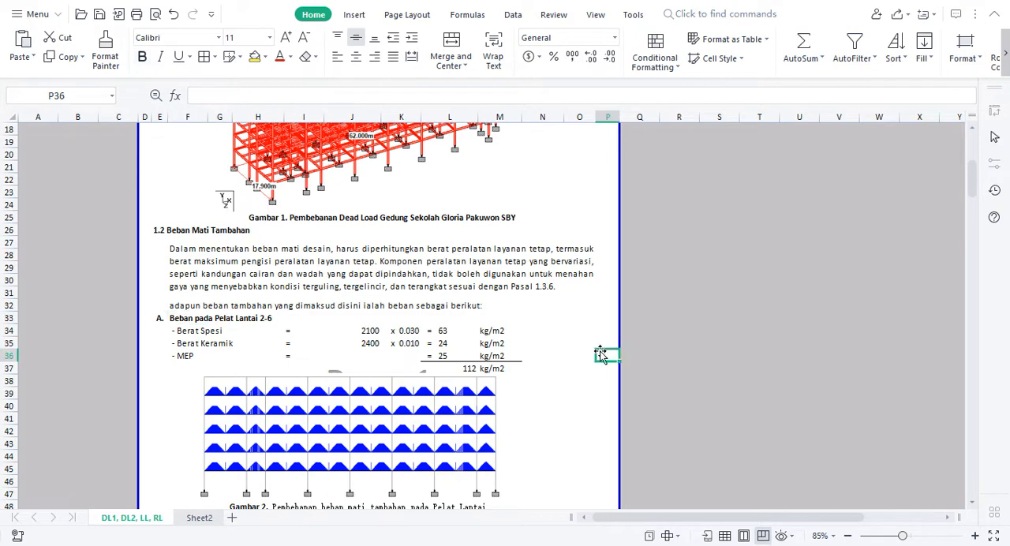
pyautogui.click(573, 329)
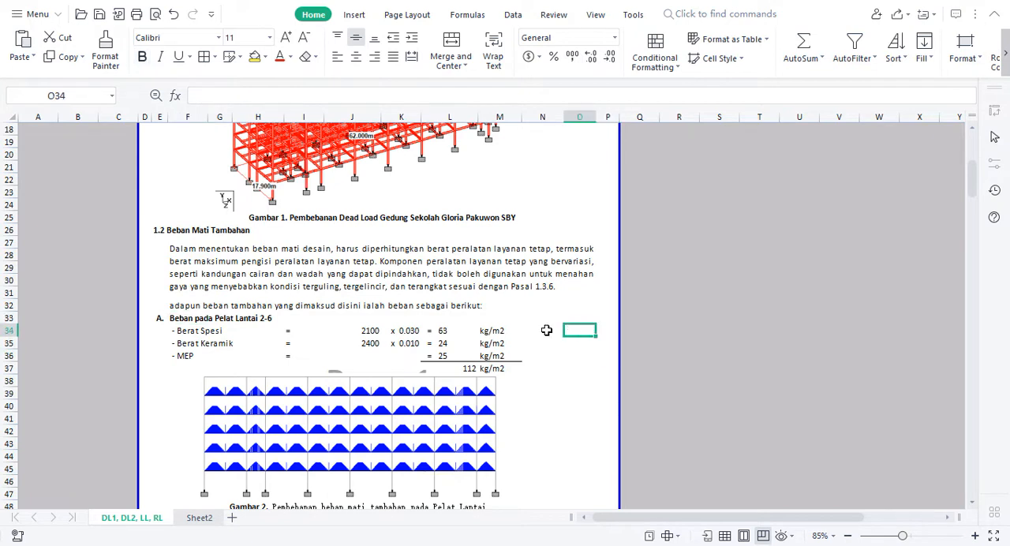
pyautogui.click(201, 342)
pyautogui.click(191, 331)
pyautogui.click(186, 356)
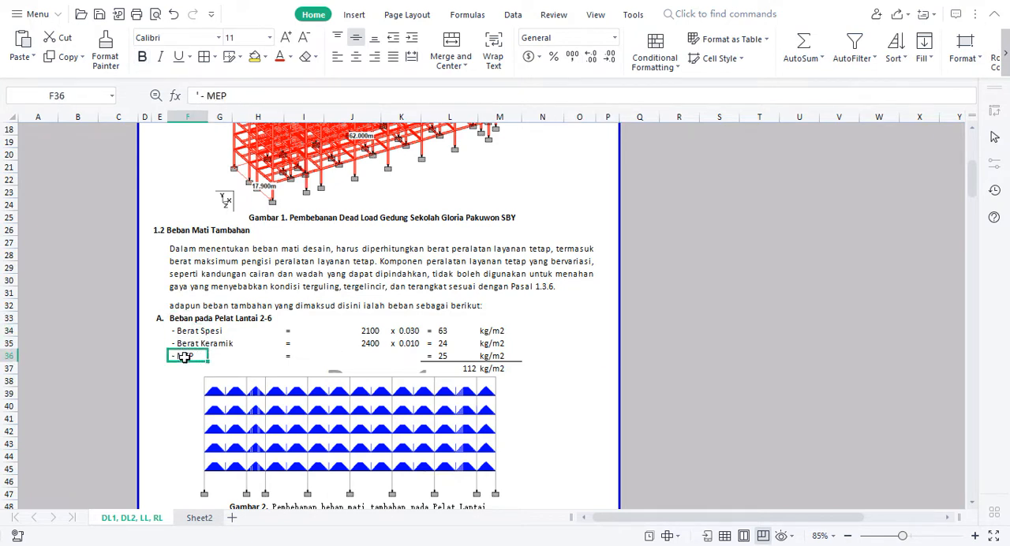
pyautogui.click(448, 356)
pyautogui.click(580, 344)
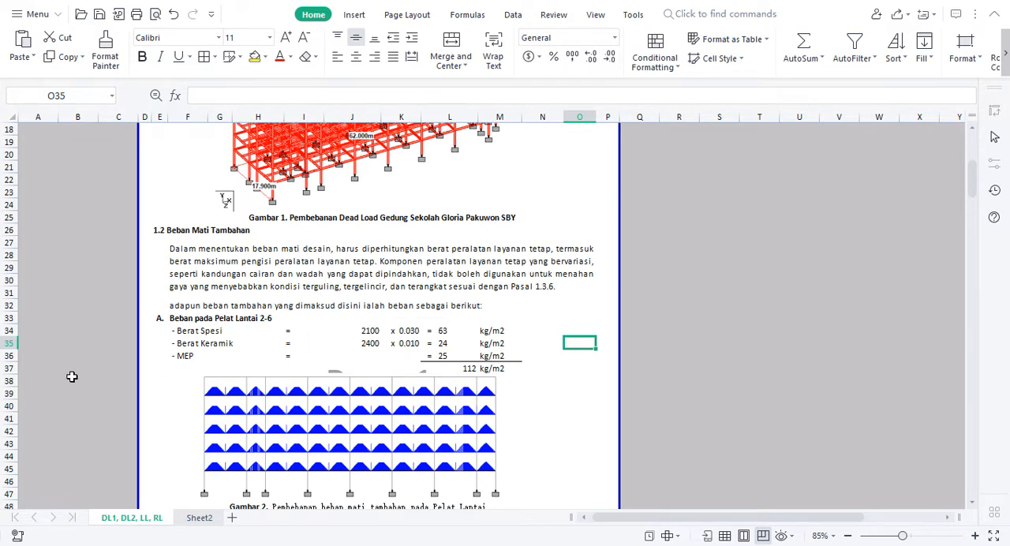
# Insert a blank row above the MEP line in the slab load list for floors 2-6
pyautogui.click(16, 356)
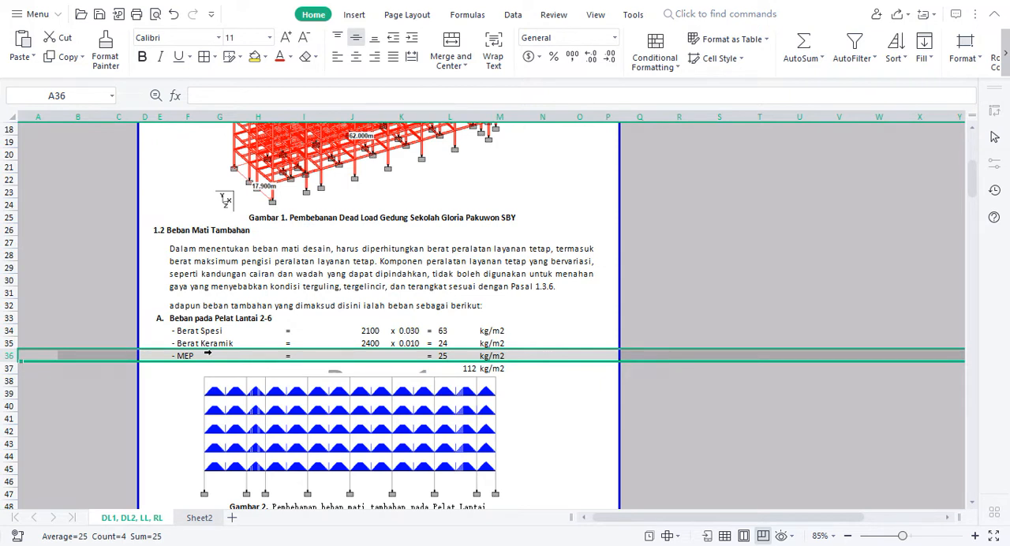
pyautogui.hotkey('ctrl', 'shift', '+')
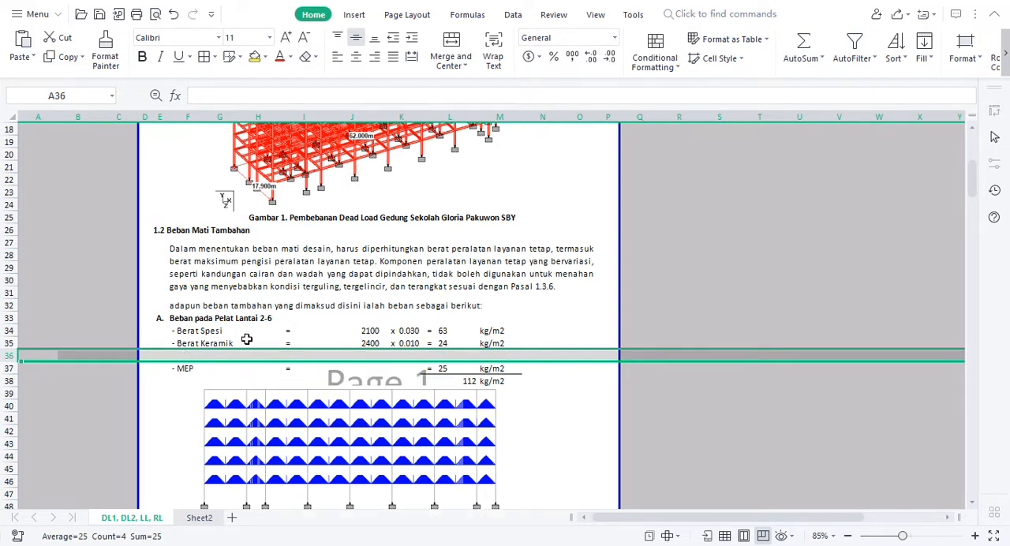
pyautogui.click(178, 356)
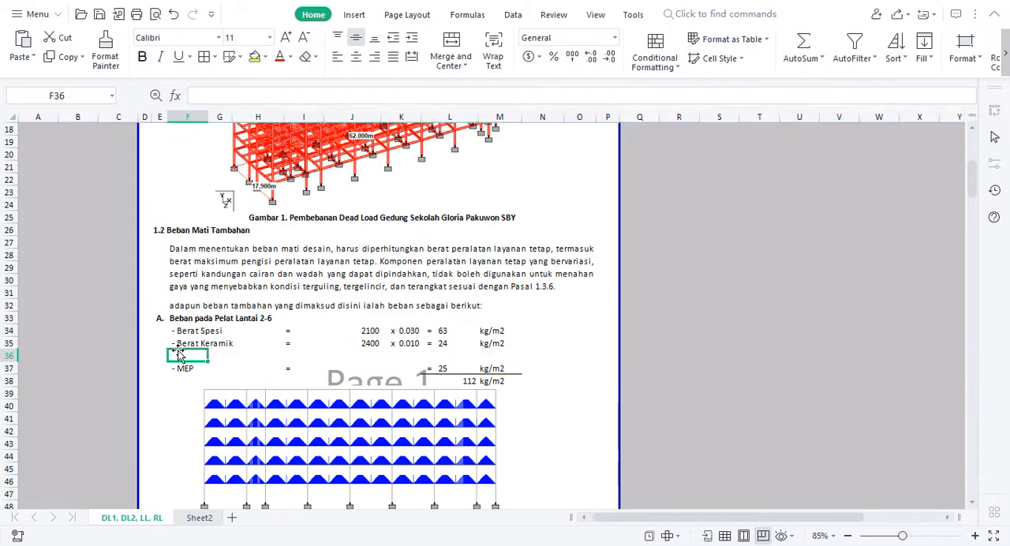
pyautogui.click(178, 343)
pyautogui.moveTo(204, 356); pyautogui.dragTo(193, 356)
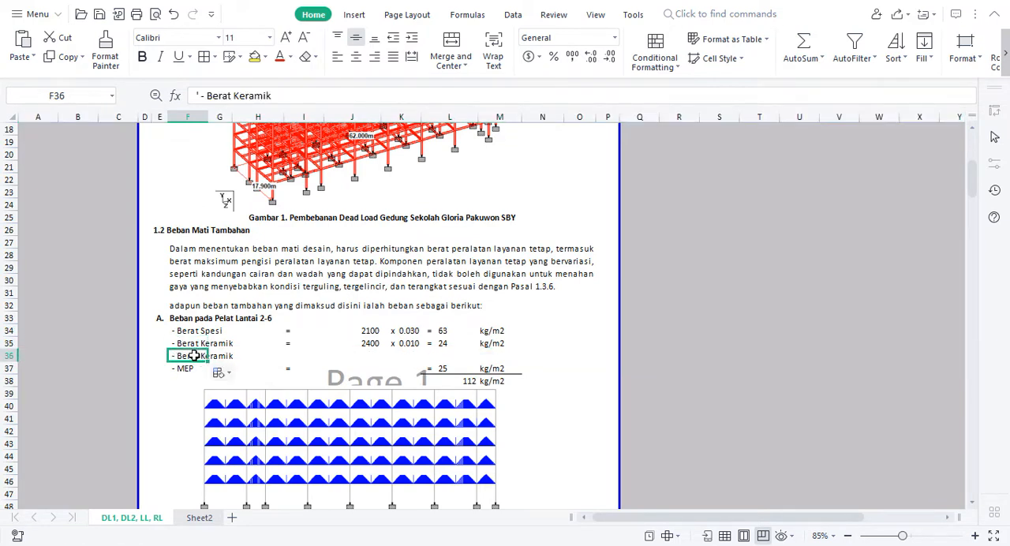
pyautogui.press('Delete')
pyautogui.write("-'")
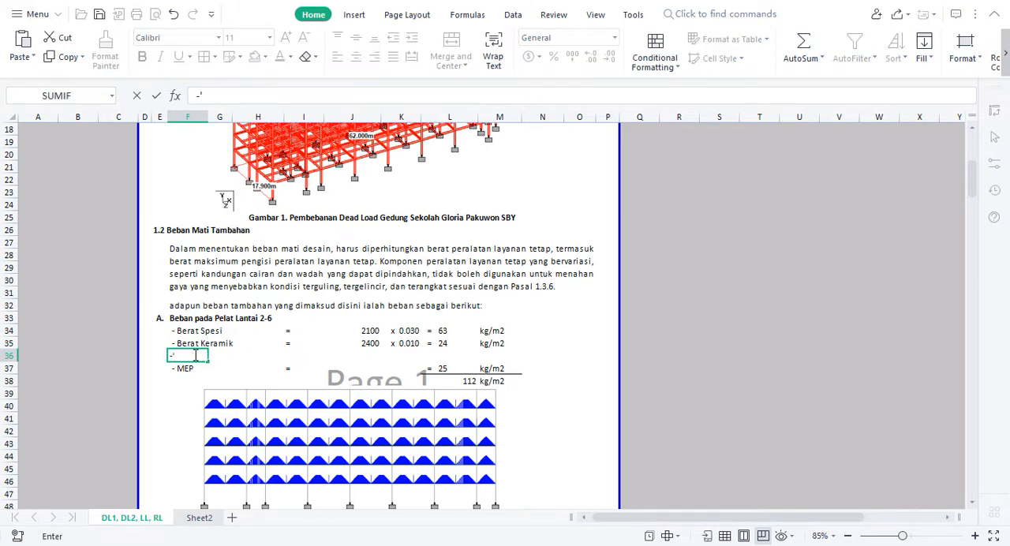
pyautogui.press('BackSpace')
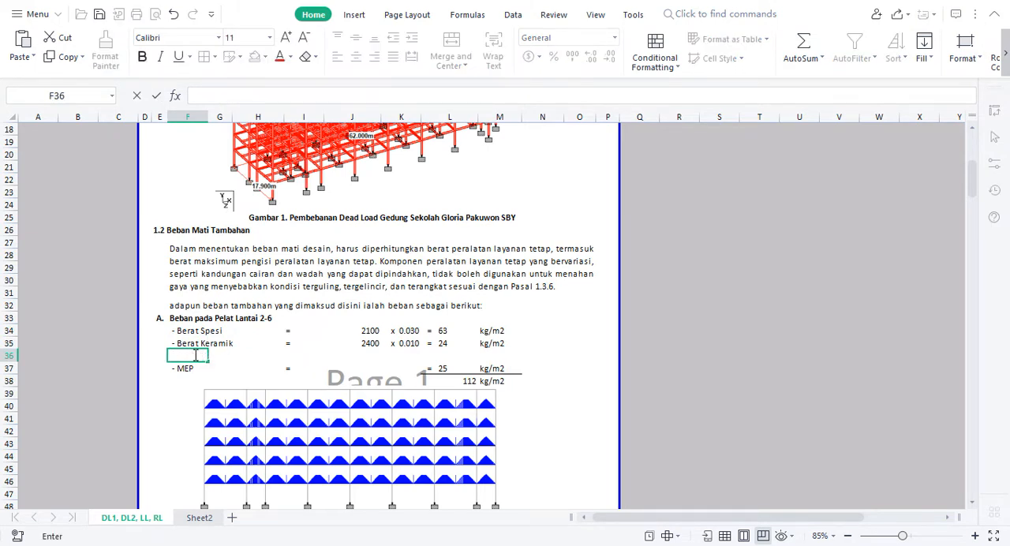
# Label the empty row above MEP in cell F36 as "- Plafon + Penggantung"
pyautogui.write("'- Plafon")
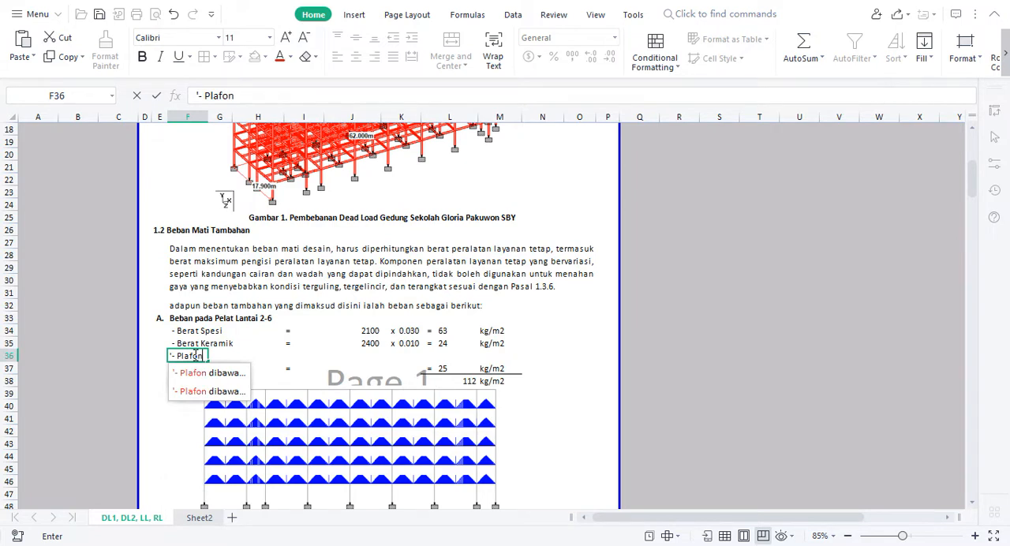
pyautogui.write(' + Penggantung')
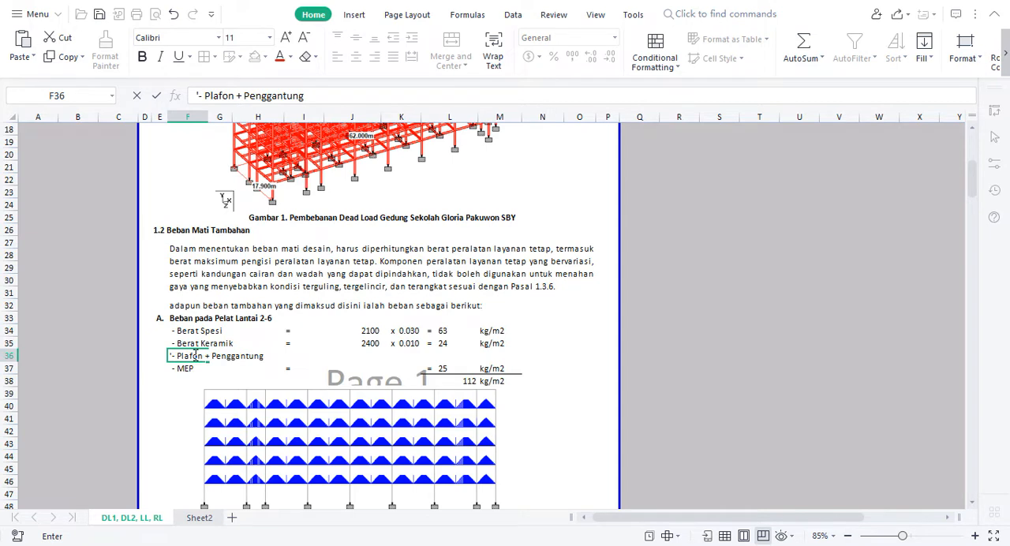
# Enter an equals sign in cell I36 of the Plafon + Penggantung row
pyautogui.press('Right')
pyautogui.press('Right')
pyautogui.press('Right')
pyautogui.write('=')
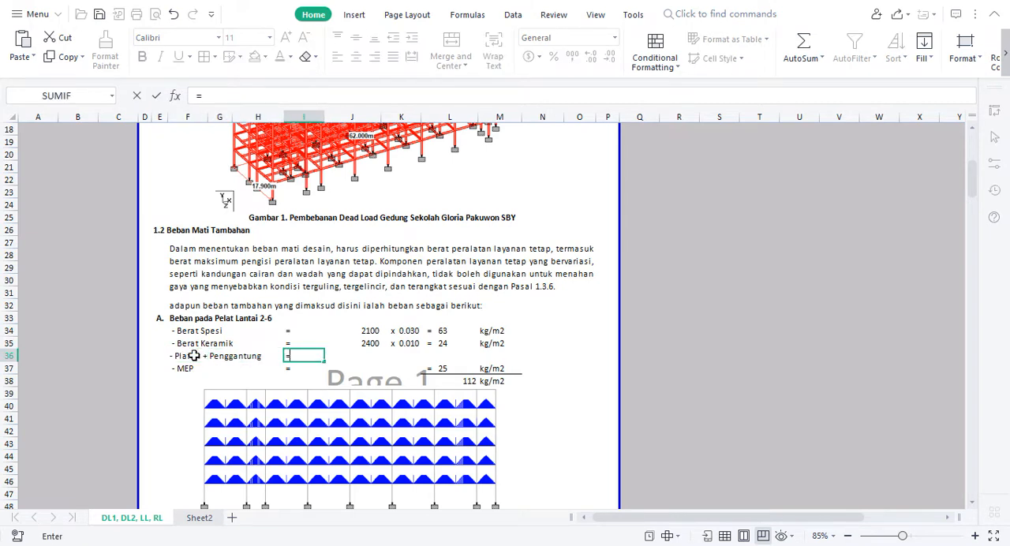
# Copy the Berat Keramik load cell L35 to L36 for its formatting and set the Plafon + Penggantung load to 18
pyautogui.press('Right')
pyautogui.press('Right')
pyautogui.press('Right')
pyautogui.write('=')
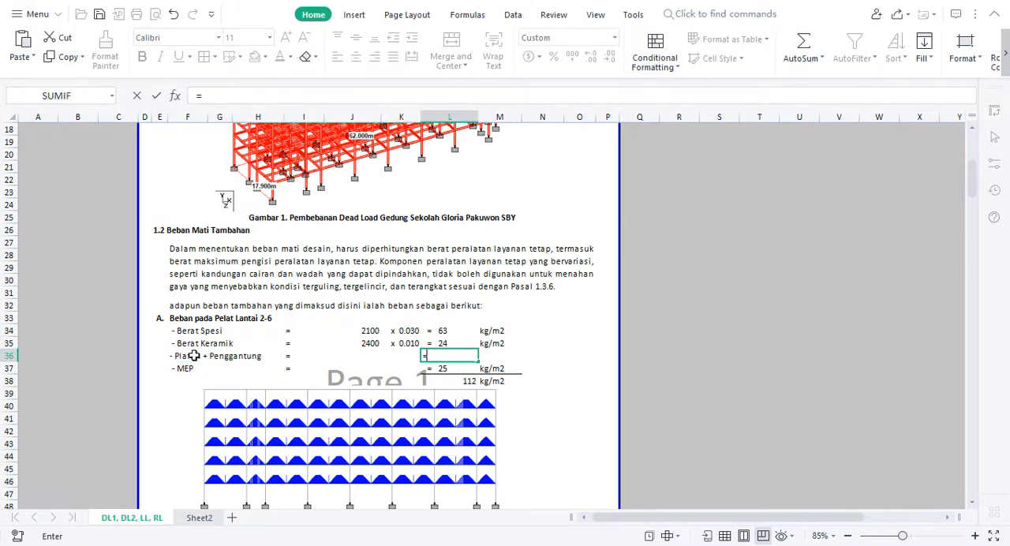
pyautogui.press('Escape')
pyautogui.press('Up')
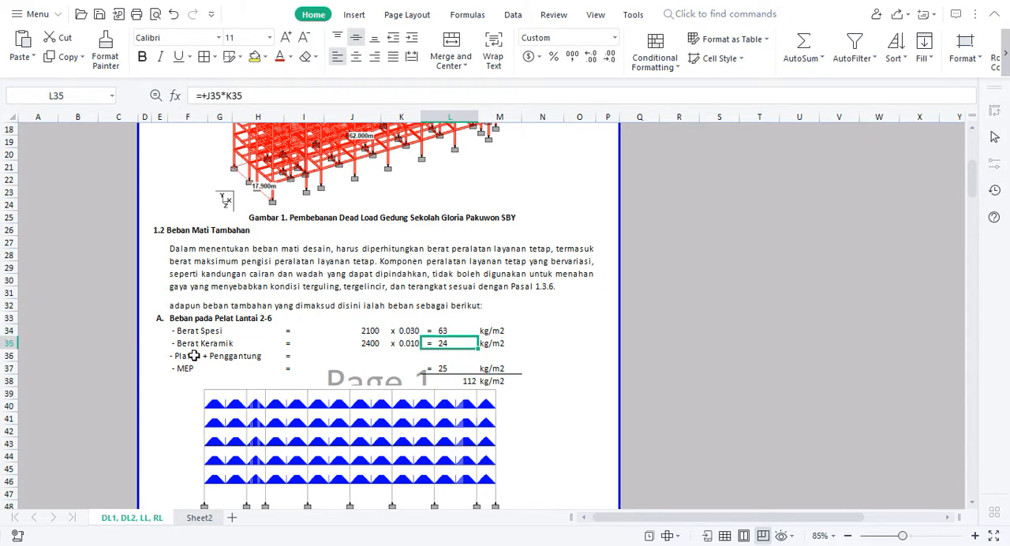
pyautogui.hotkey('ctrl', 'c')
pyautogui.press('Down')
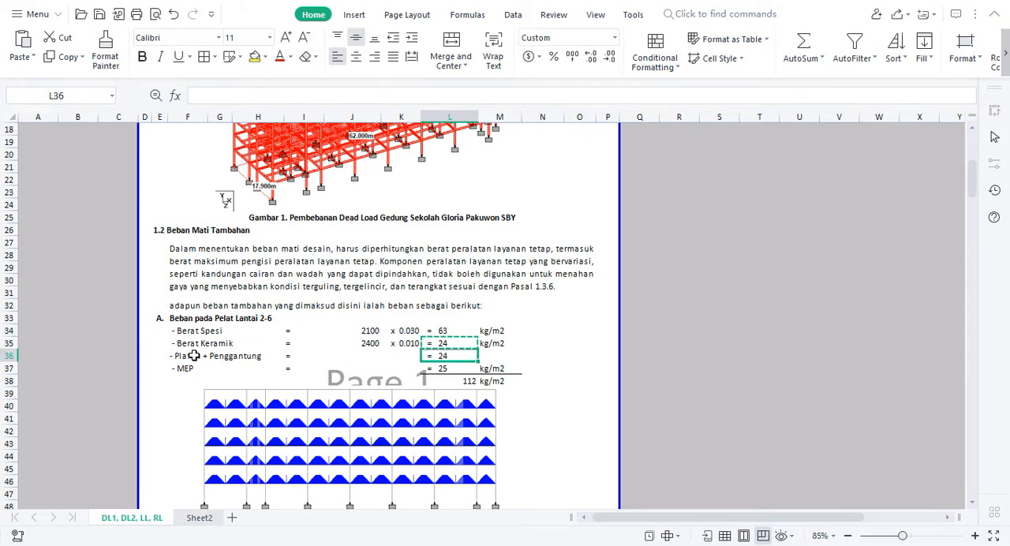
pyautogui.press('Return')
pyautogui.write('18')
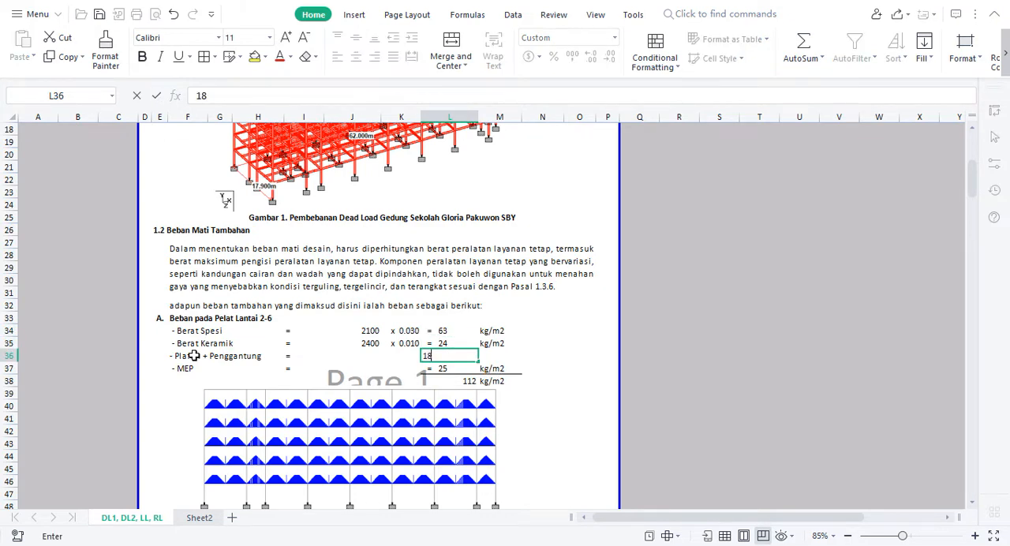
pyautogui.press('Return')
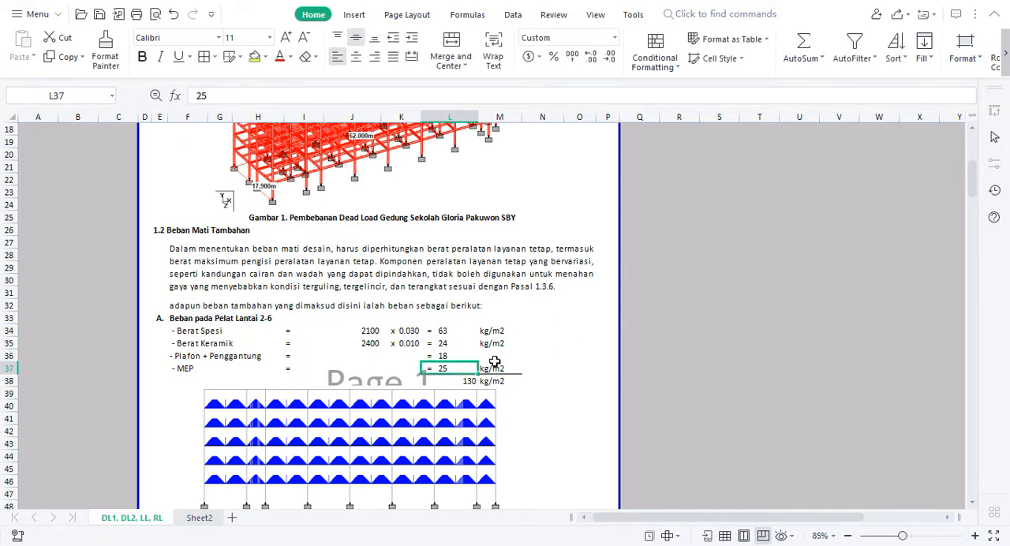
# Note the component values 7 and 11 in cells O34 and O35 beside the load list, and clear both cells
pyautogui.click(595, 336)
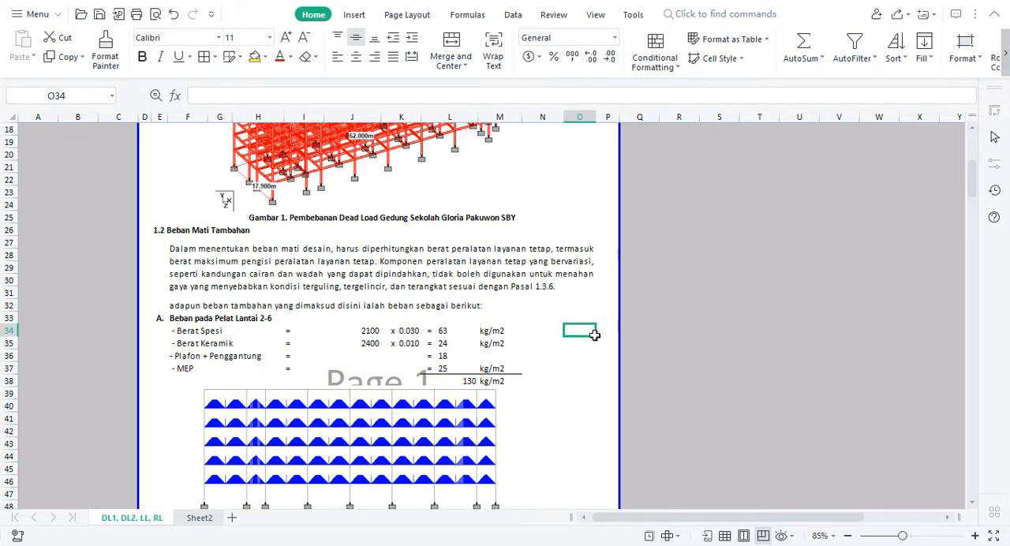
pyautogui.write('7')
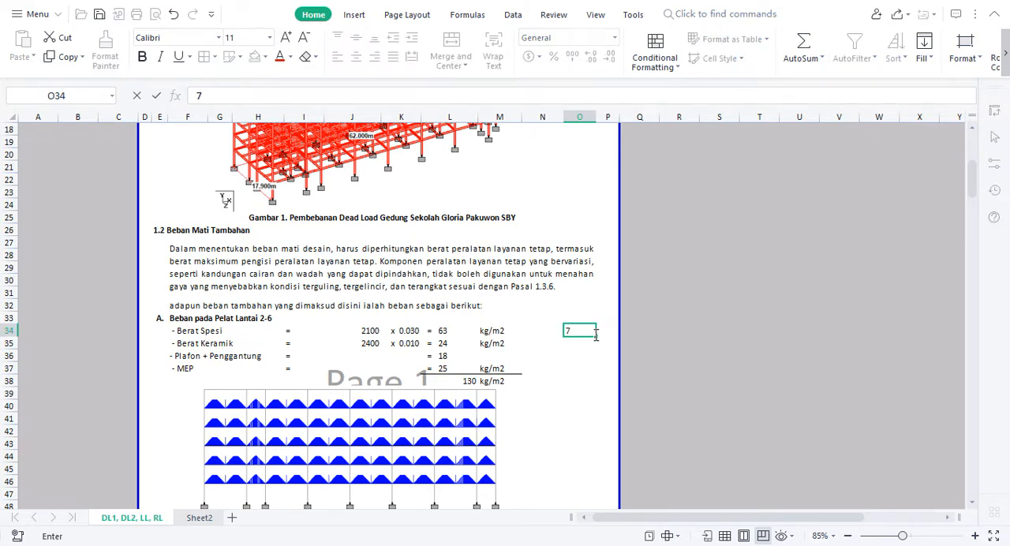
pyautogui.press('Return')
pyautogui.write('11')
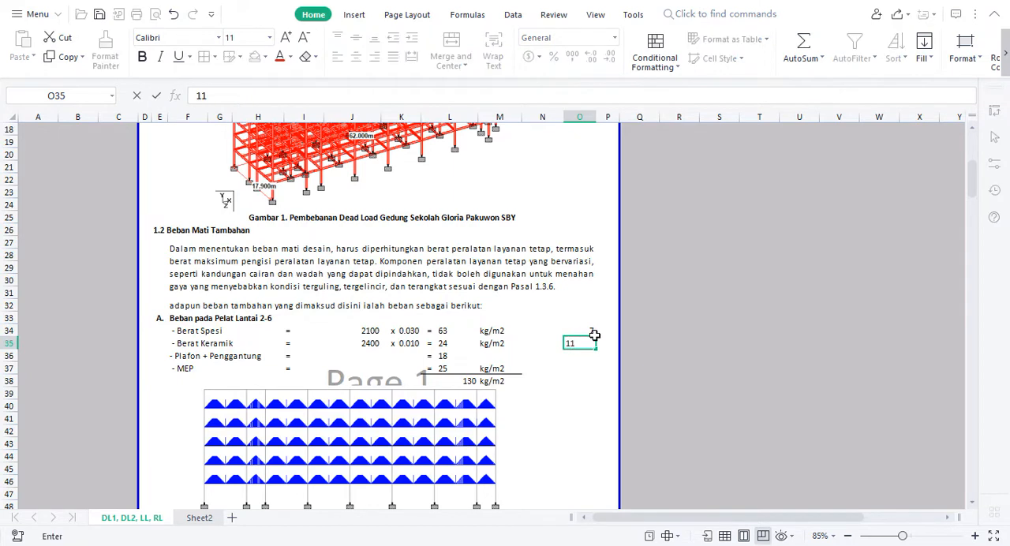
pyautogui.moveTo(593, 332); pyautogui.dragTo(589, 343)
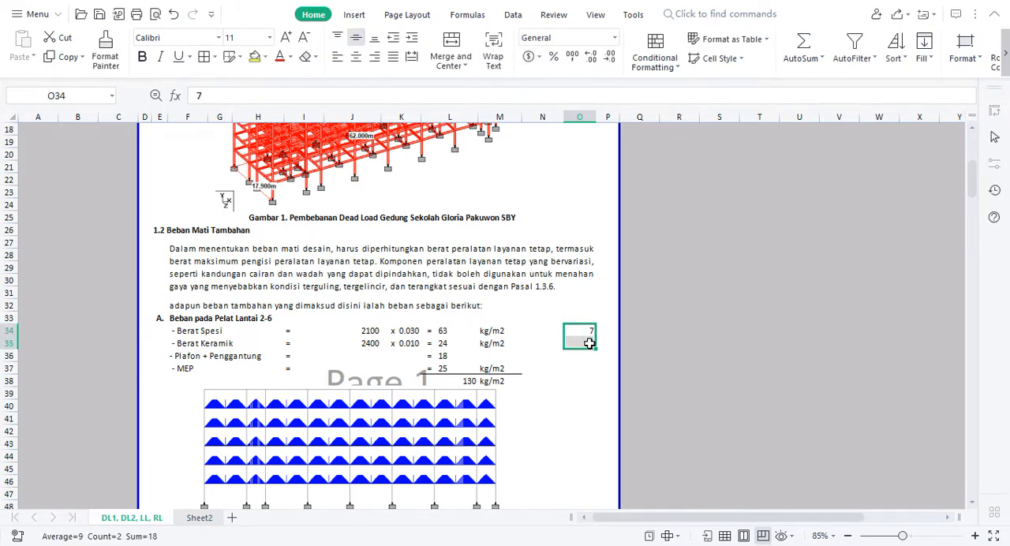
pyautogui.press('Delete')
# Copy the kg/m2 unit from M35 to M36 in the Plafon + Penggantung row
pyautogui.click(485, 342)
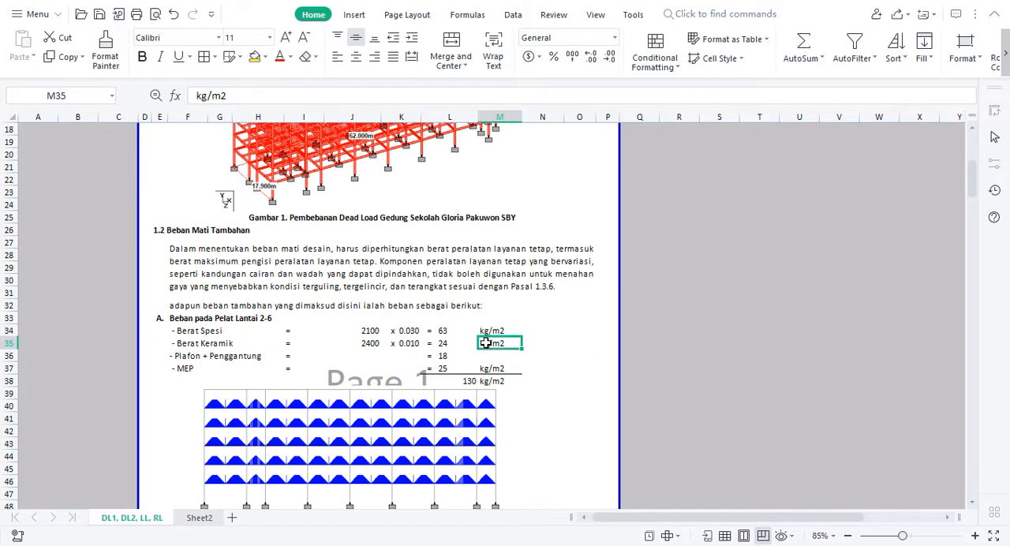
pyautogui.hotkey('ctrl', 'c')
pyautogui.press('Down')
pyautogui.hotkey('ctrl', 'v')
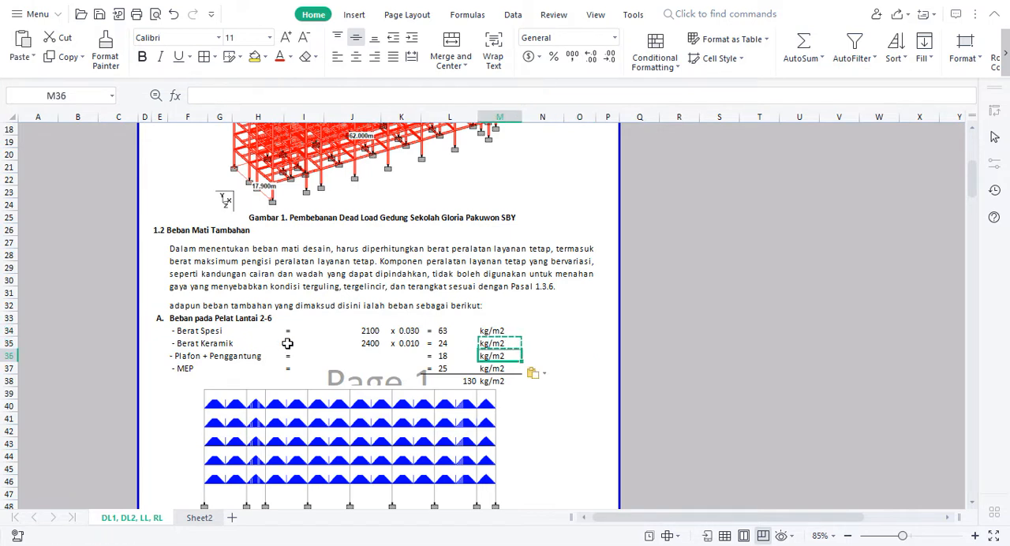
# Try to indent the Plafon + Penggantung label in F36 by adding a character before its apostrophe
pyautogui.click(193, 356)
pyautogui.click(182, 342)
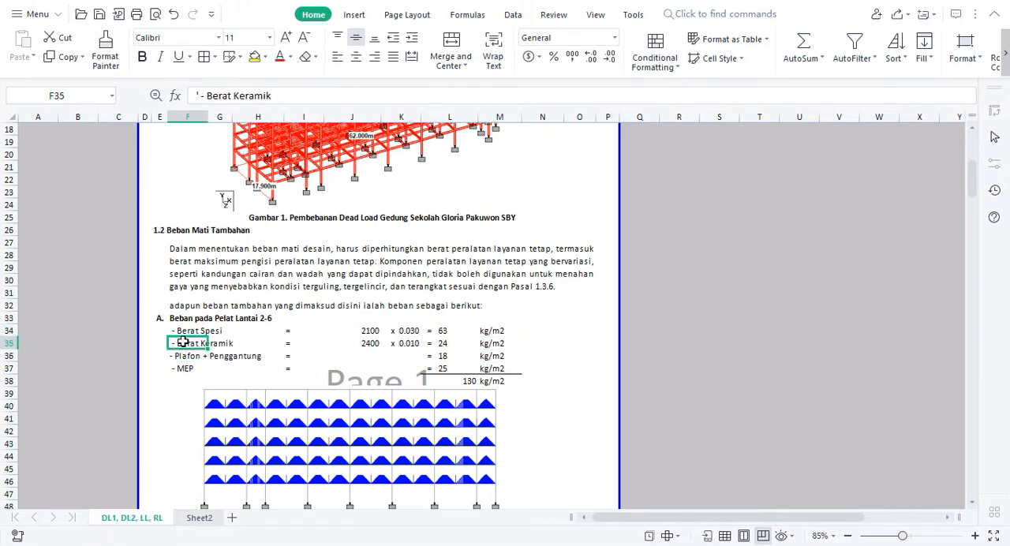
pyautogui.doubleClick(171, 356)
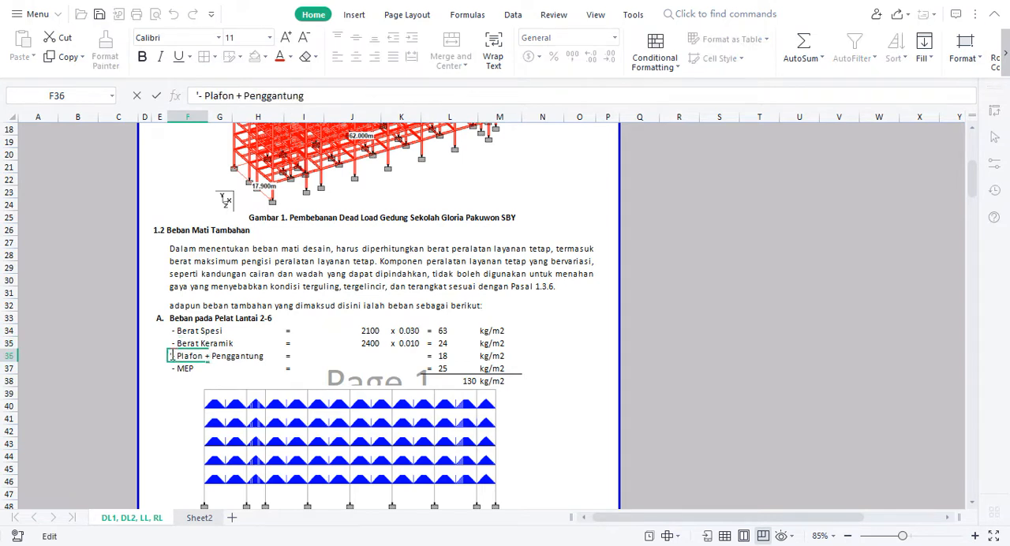
pyautogui.write("'")
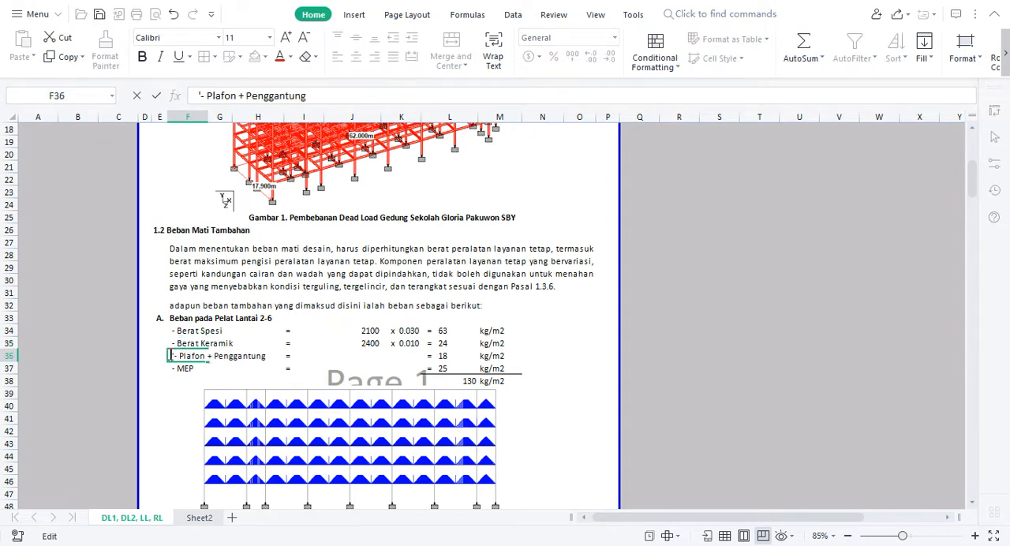
pyautogui.press('Return')
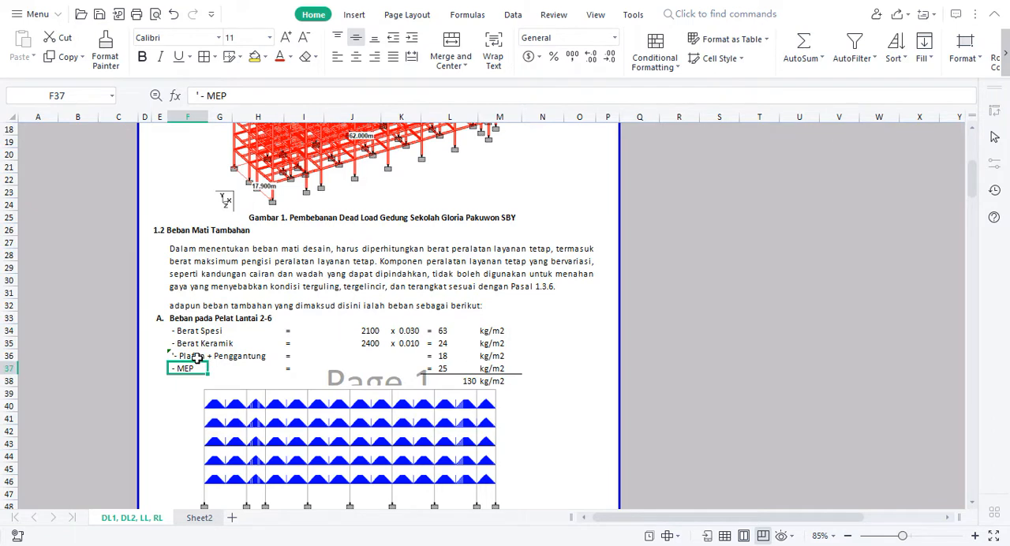
# Correct the label in F36 to "' - Plafon + Penggantung" so that it aligns with the other load labels
pyautogui.doubleClick(179, 356)
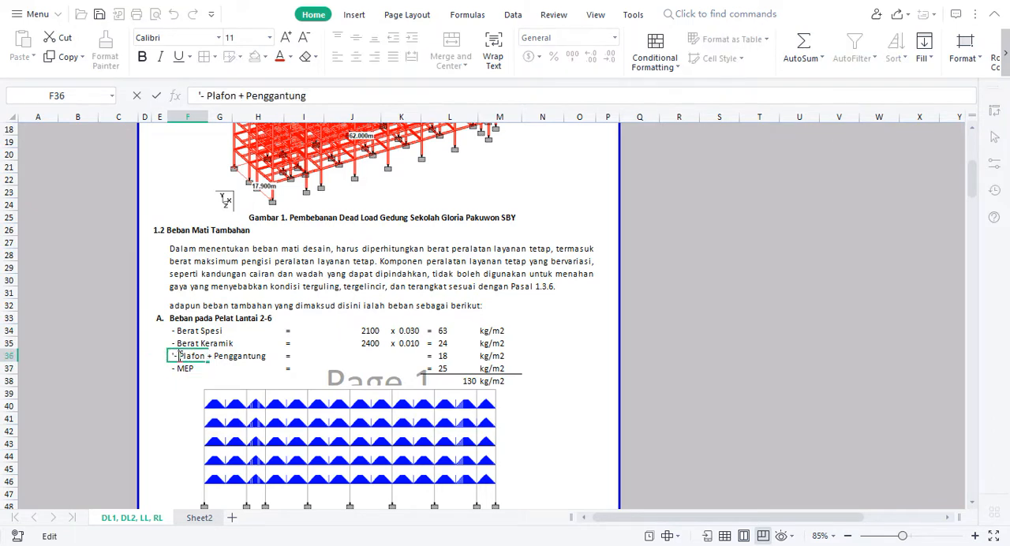
pyautogui.press('BackSpace')
pyautogui.press('BackSpace')
pyautogui.press('BackSpace')
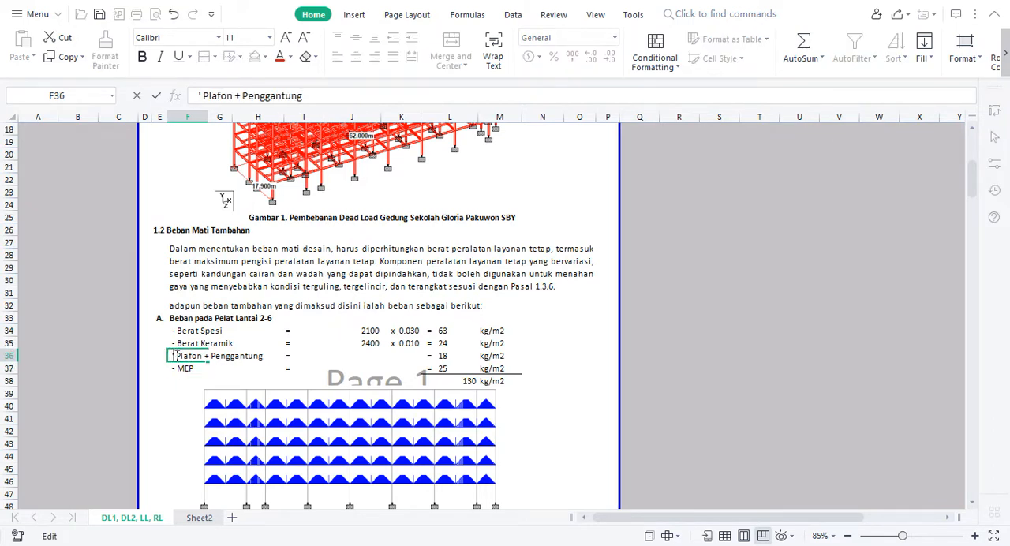
pyautogui.write('-')
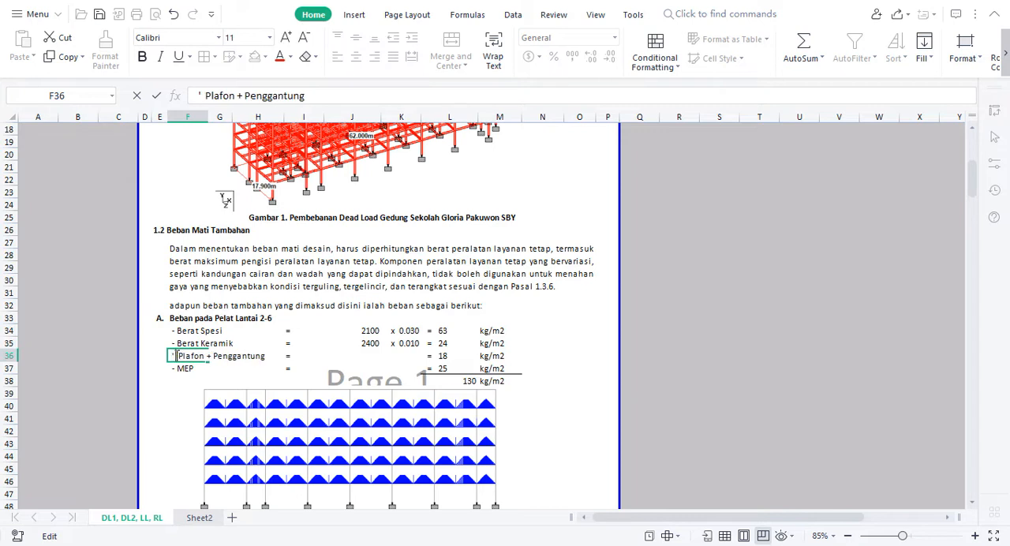
pyautogui.press('Return')
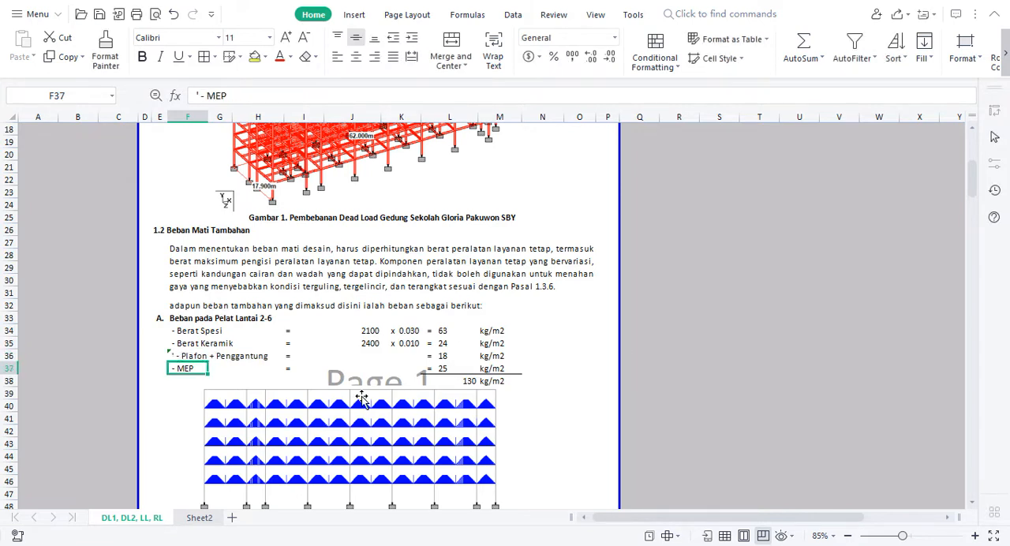
pyautogui.click(185, 353)
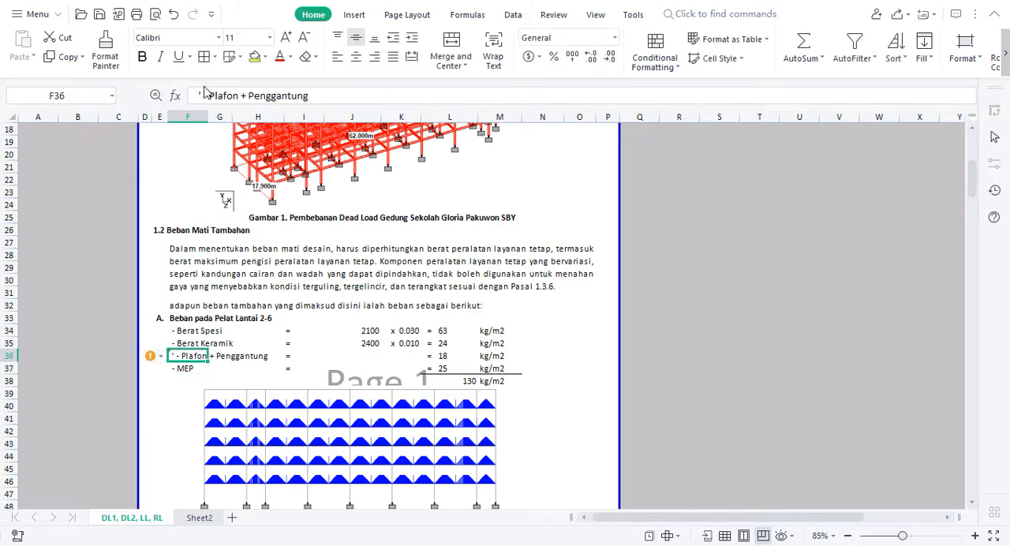
pyautogui.click(201, 92)
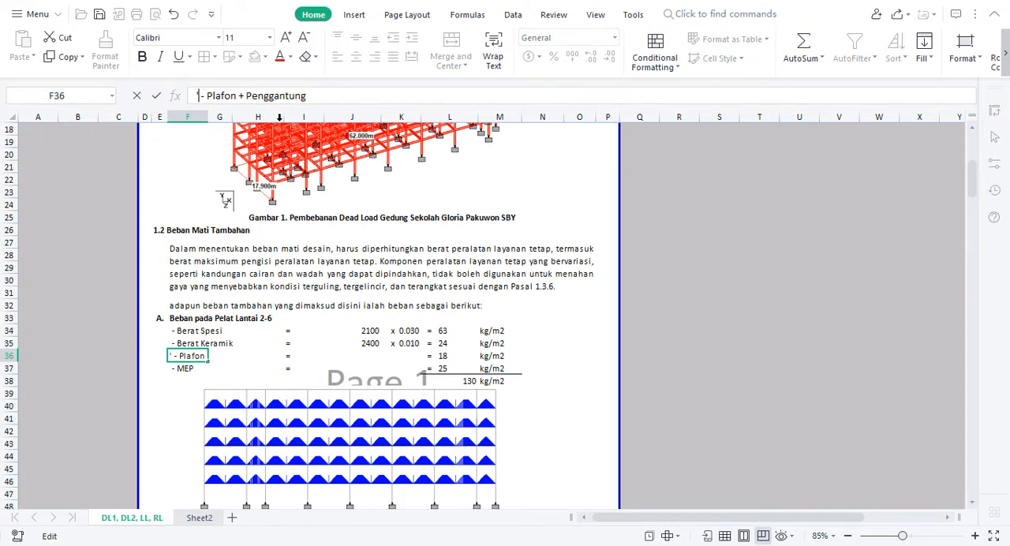
pyautogui.press('Return')
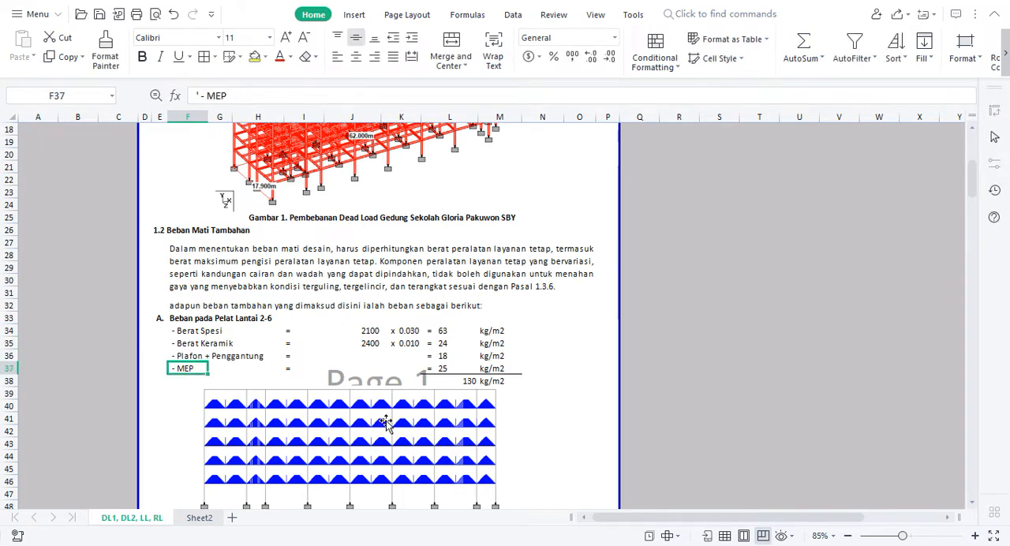
# Check the sum formula of the floor 2-6 slab load total in L38 and the slab load diagram below it
pyautogui.click(544, 364)
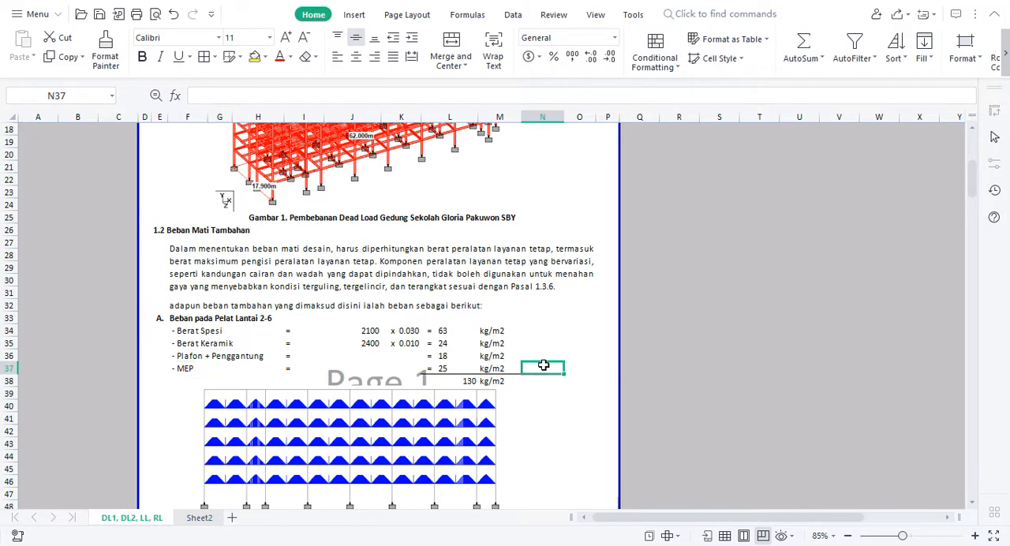
pyautogui.click(460, 381)
pyautogui.doubleClick(459, 381)
pyautogui.press('Return')
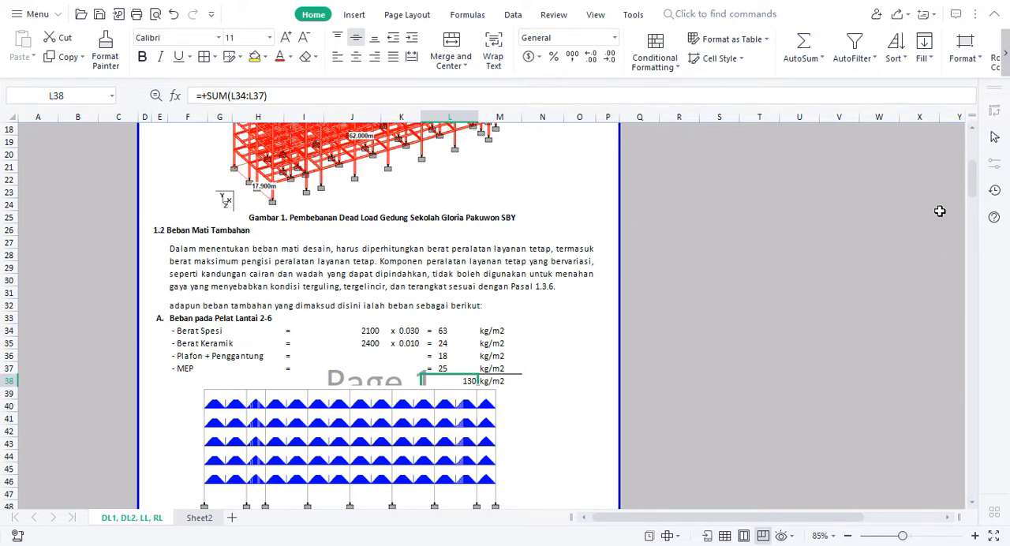
pyautogui.scroll(-1, 970, 189)
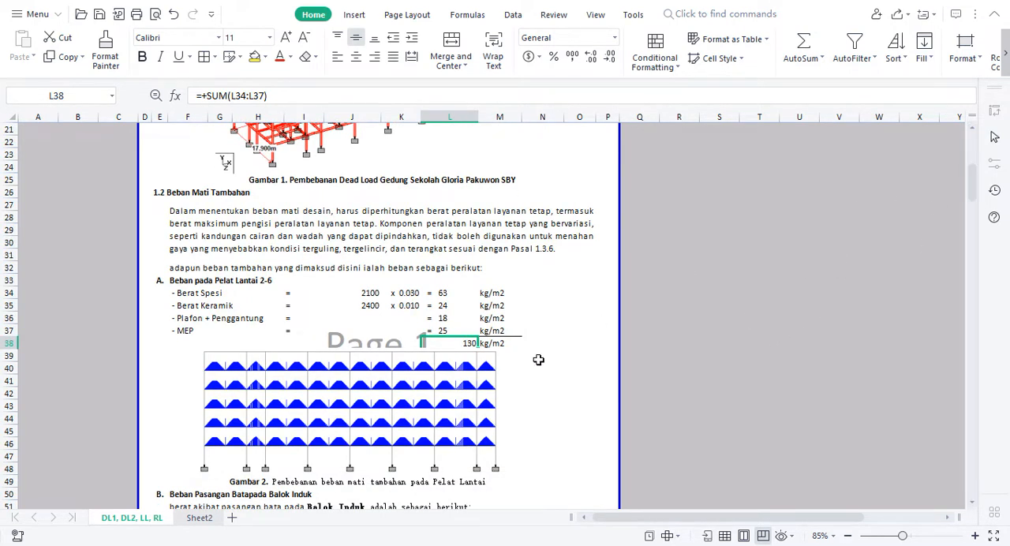
pyautogui.click(451, 392)
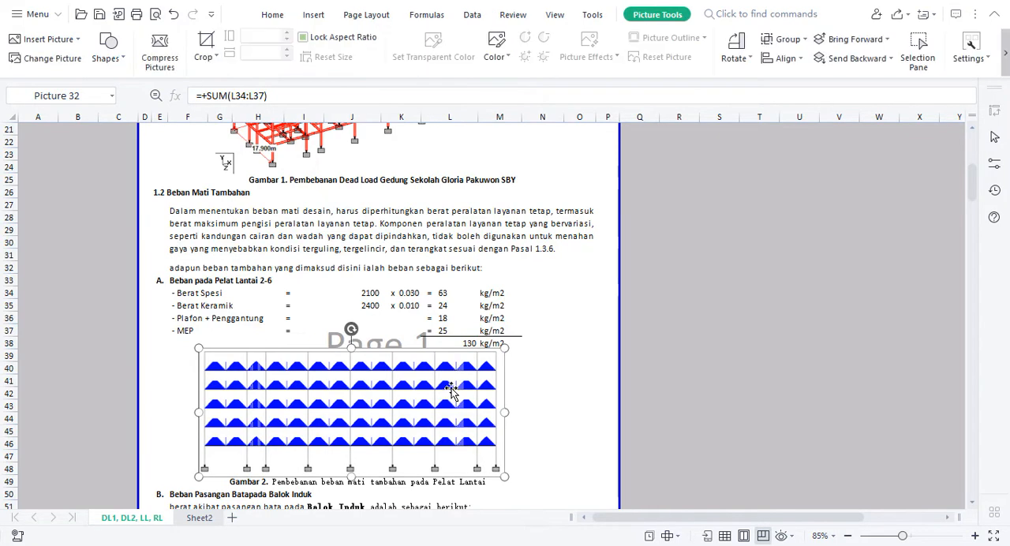
pyautogui.click(573, 415)
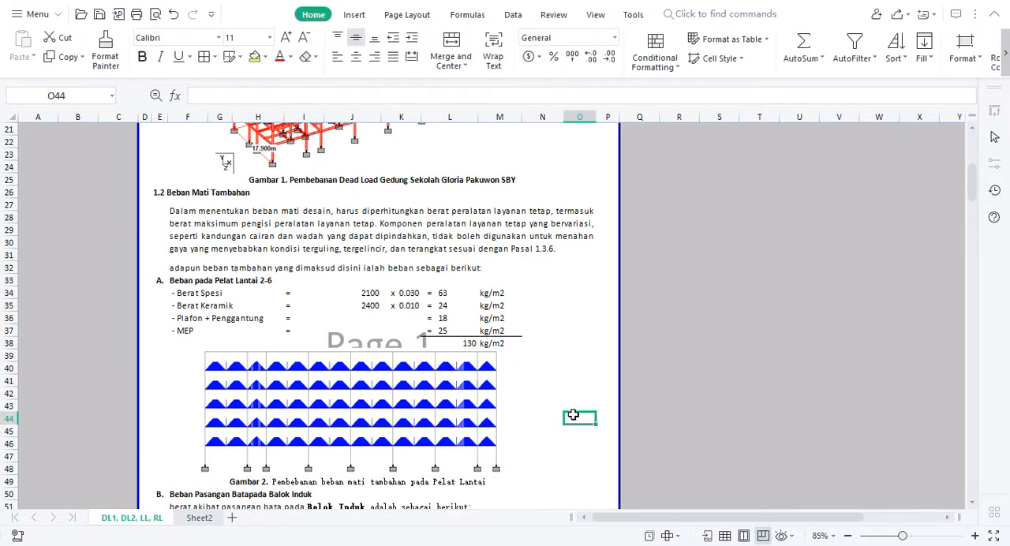
# Switch to STAAD.Pro, open a new Floor load item for load case 1: DL, and move the dialog clear of the model
pyautogui.hotkey('alt', 'Tab')
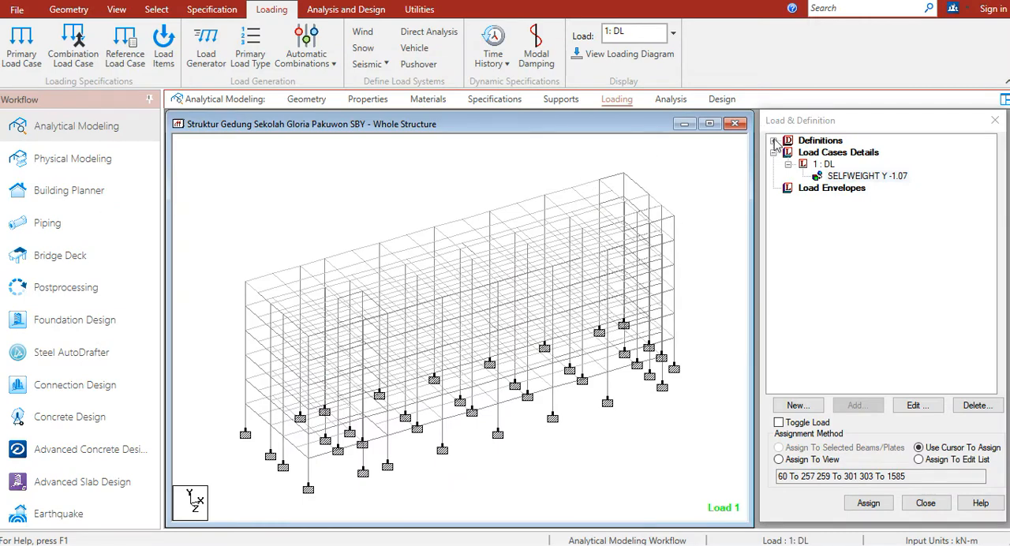
pyautogui.click(824, 164)
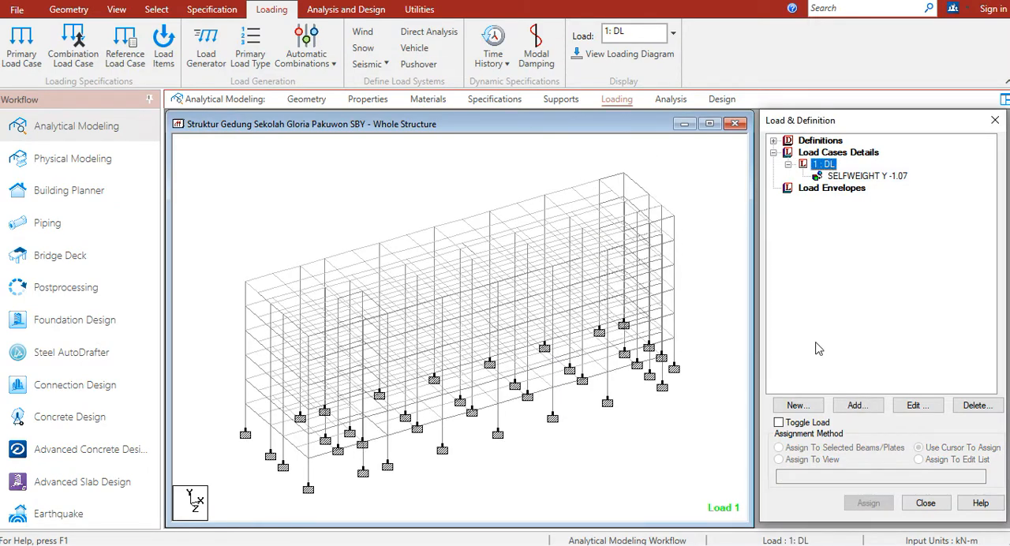
pyautogui.click(864, 409)
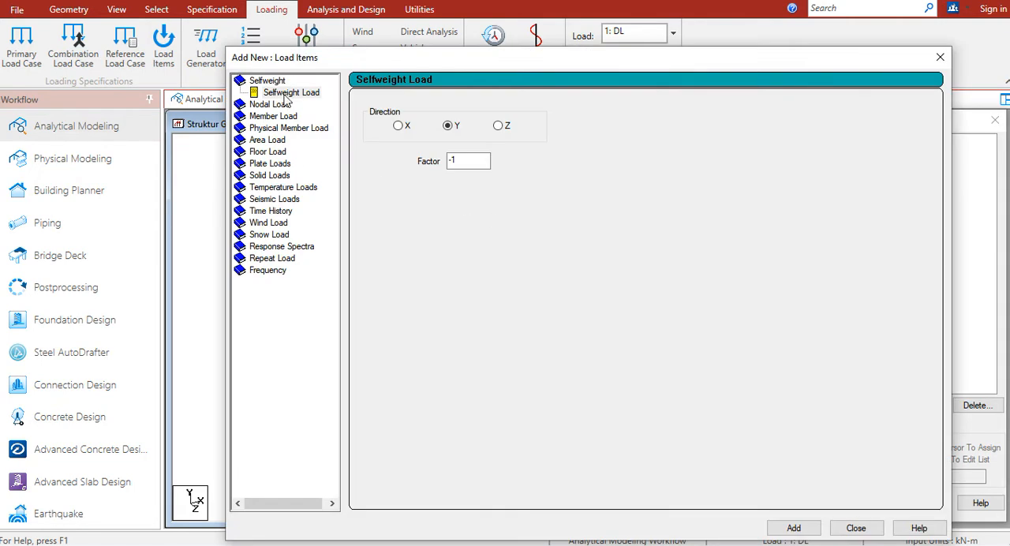
pyautogui.moveTo(303, 66); pyautogui.dragTo(531, 100)
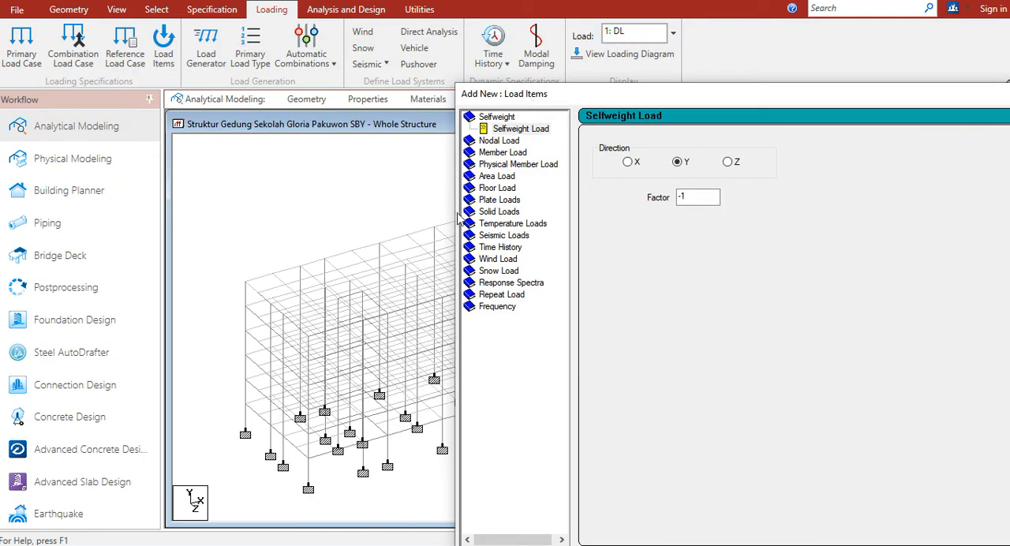
pyautogui.click(491, 190)
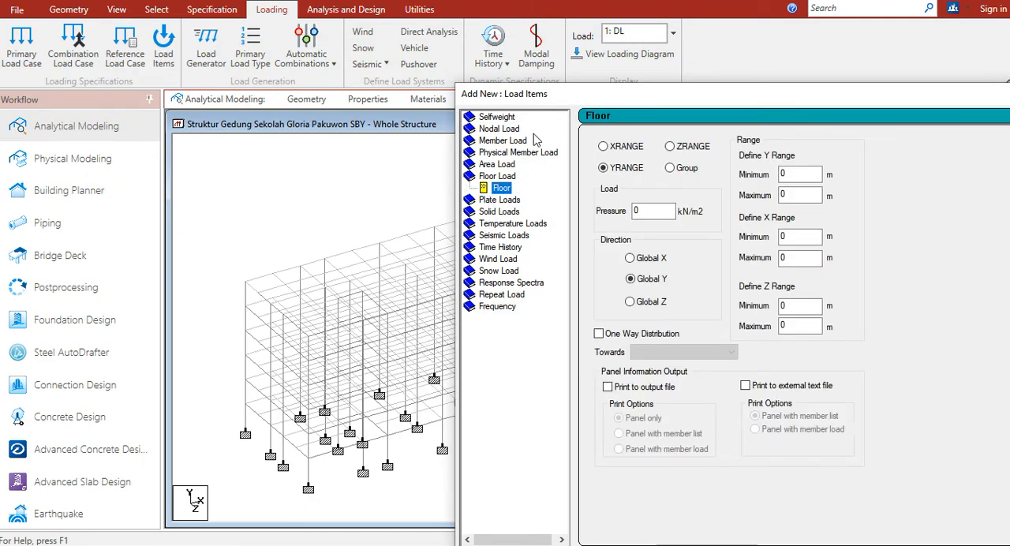
pyautogui.moveTo(568, 96); pyautogui.dragTo(602, 96)
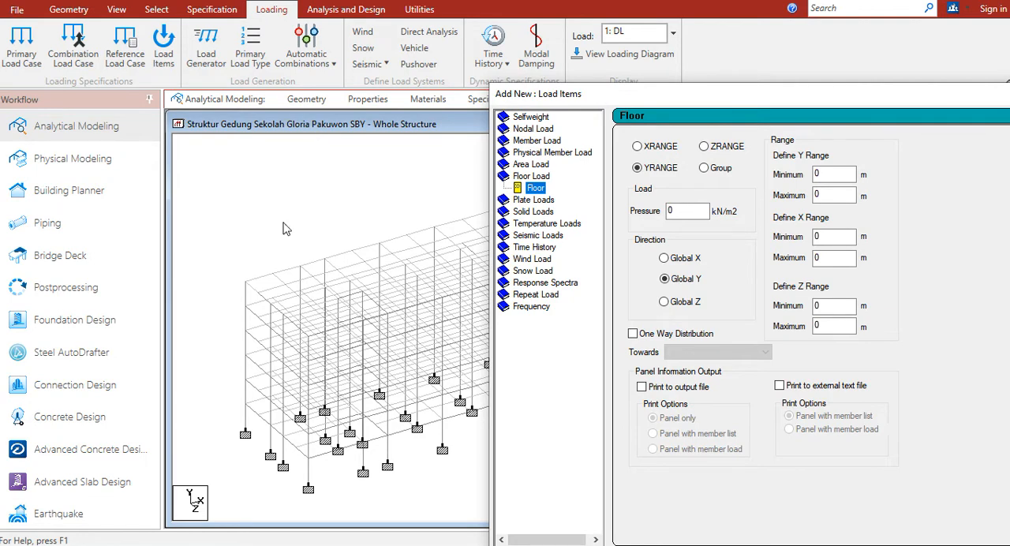
pyautogui.click(313, 227)
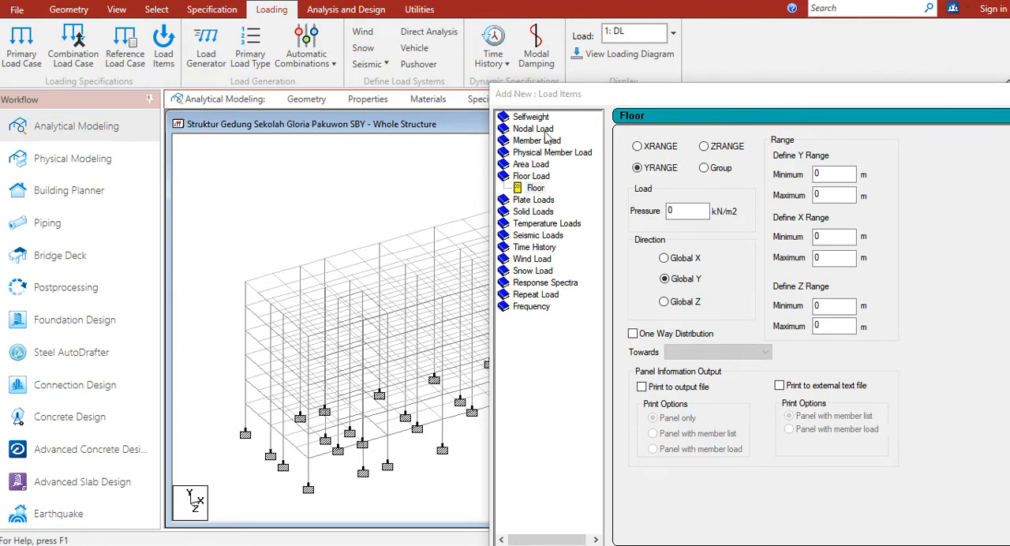
pyautogui.moveTo(555, 96); pyautogui.dragTo(577, 77)
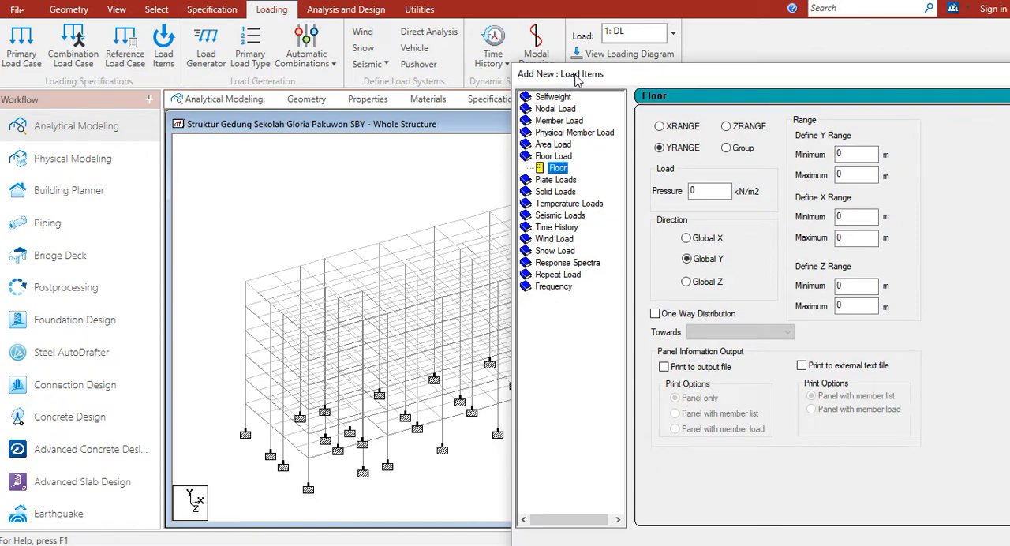
pyautogui.doubleClick(697, 191)
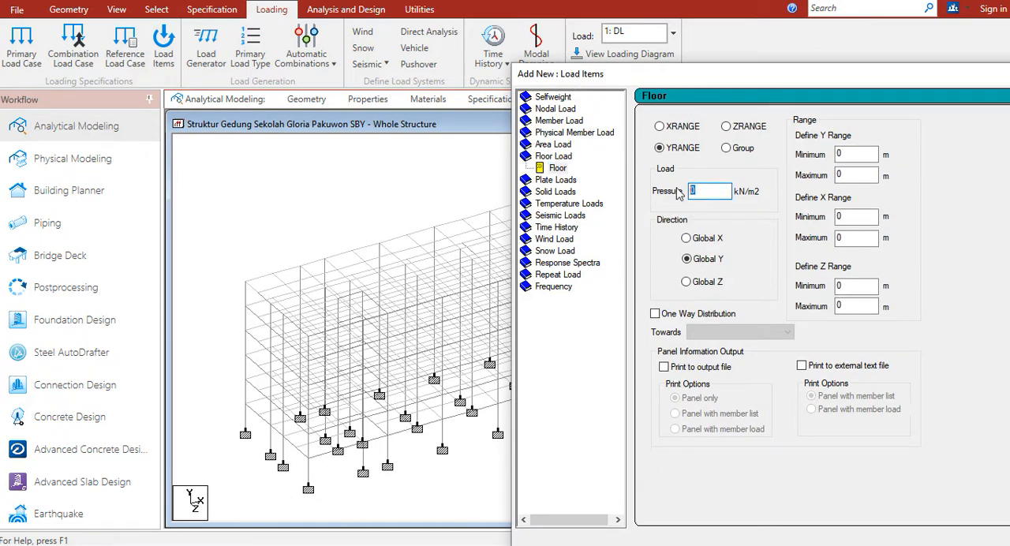
pyautogui.hotkey('alt', 'Tab')
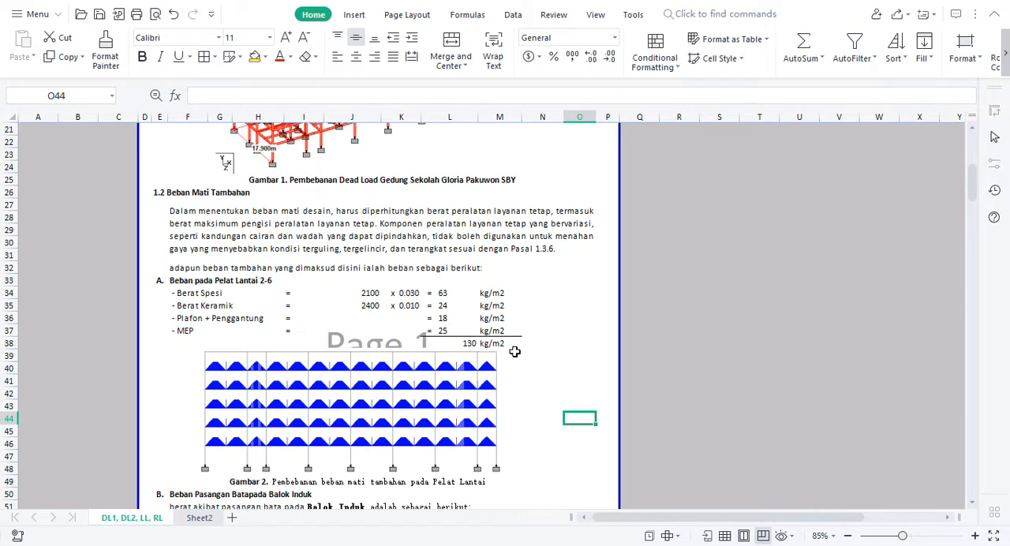
pyautogui.hotkey('alt', 'Tab')
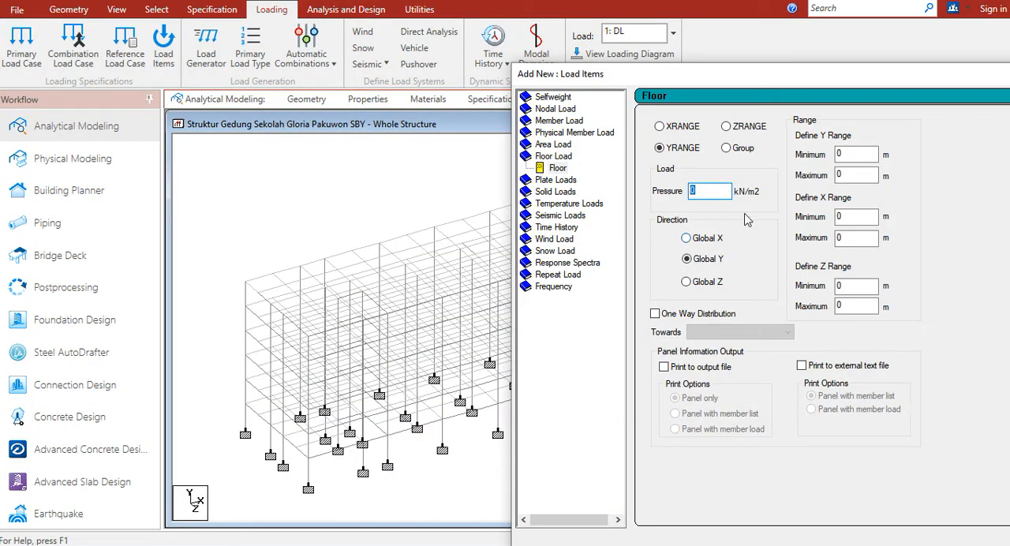
pyautogui.moveTo(806, 73); pyautogui.dragTo(464, 126)
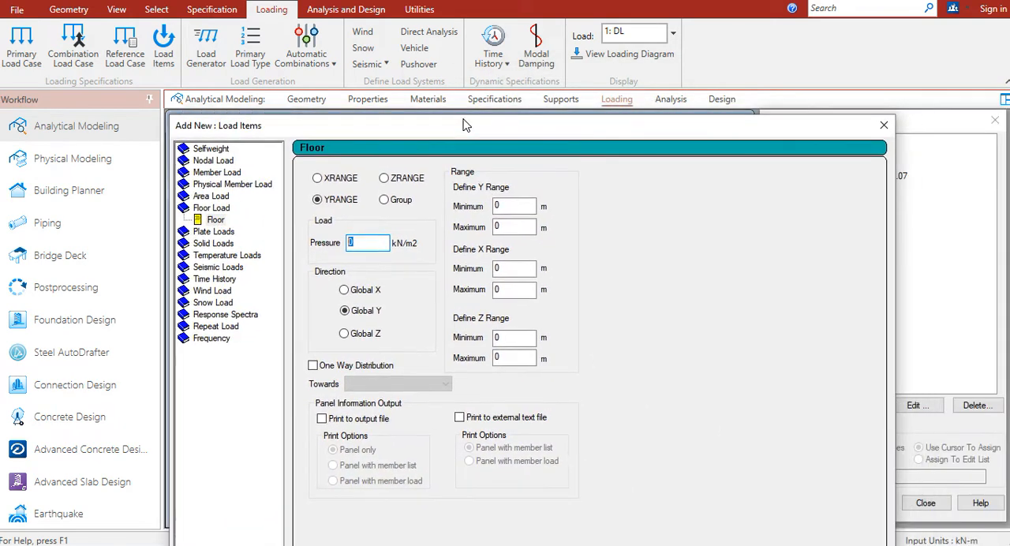
pyautogui.click(884, 126)
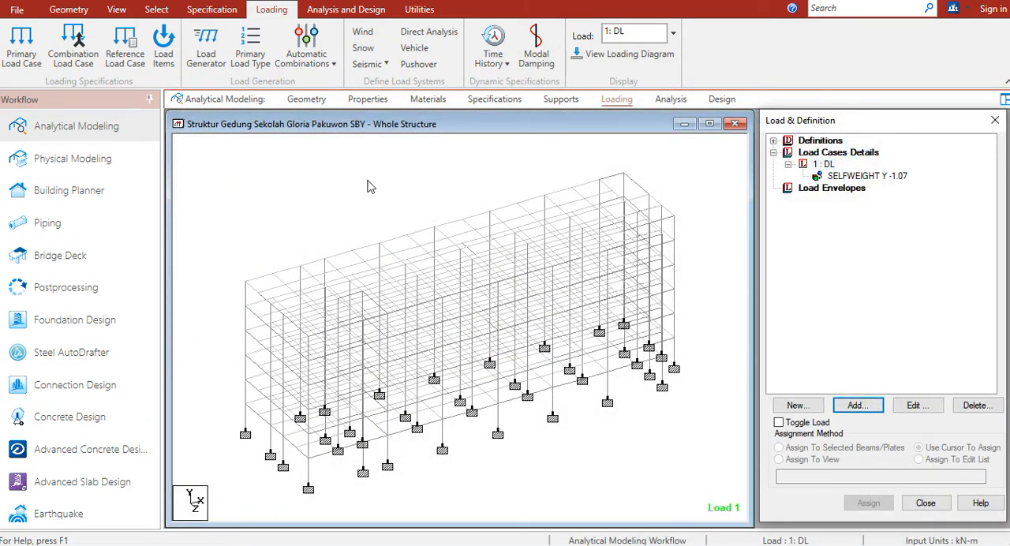
# Set the model's metric input units to Meter for length and Kilogram for force
pyautogui.click(68, 9)
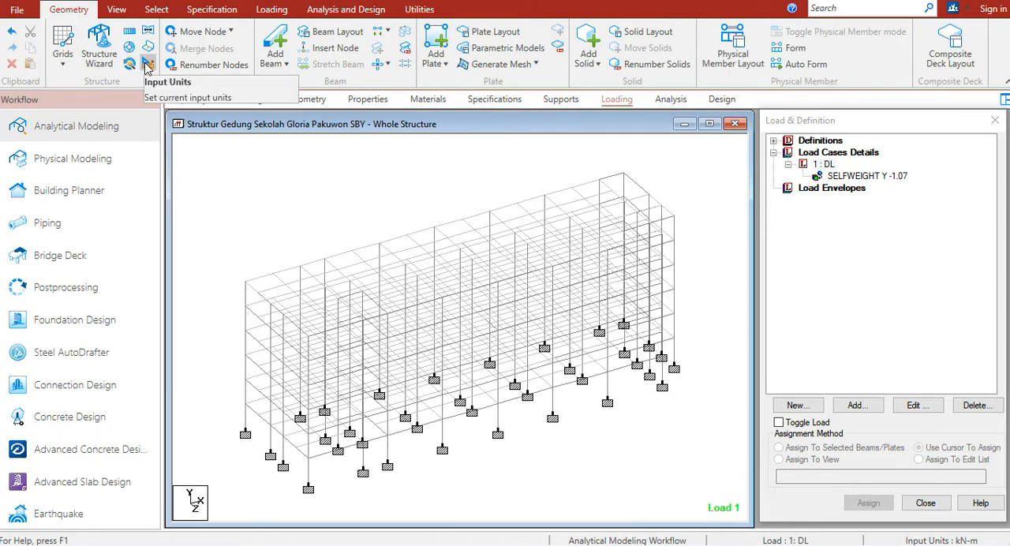
pyautogui.click(147, 65)
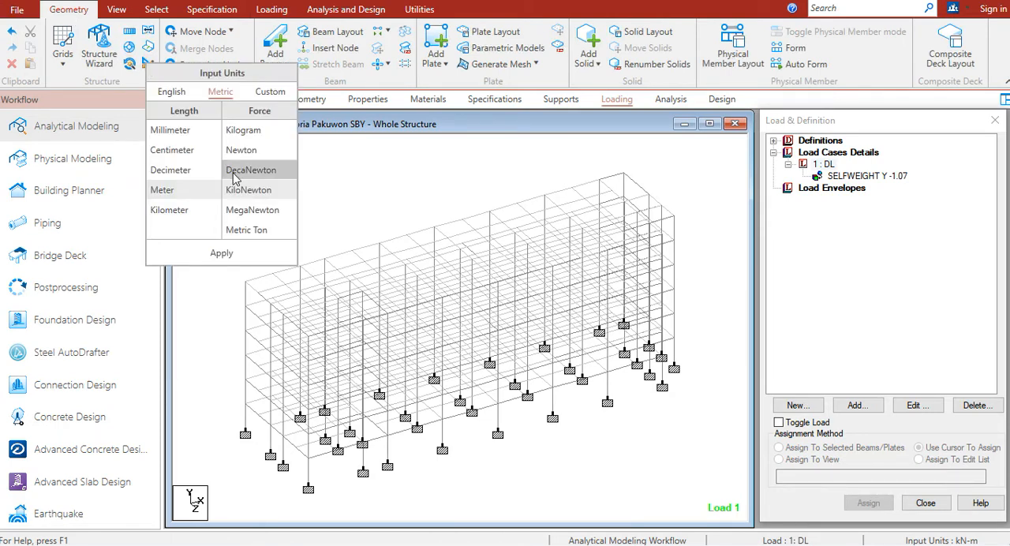
pyautogui.click(189, 192)
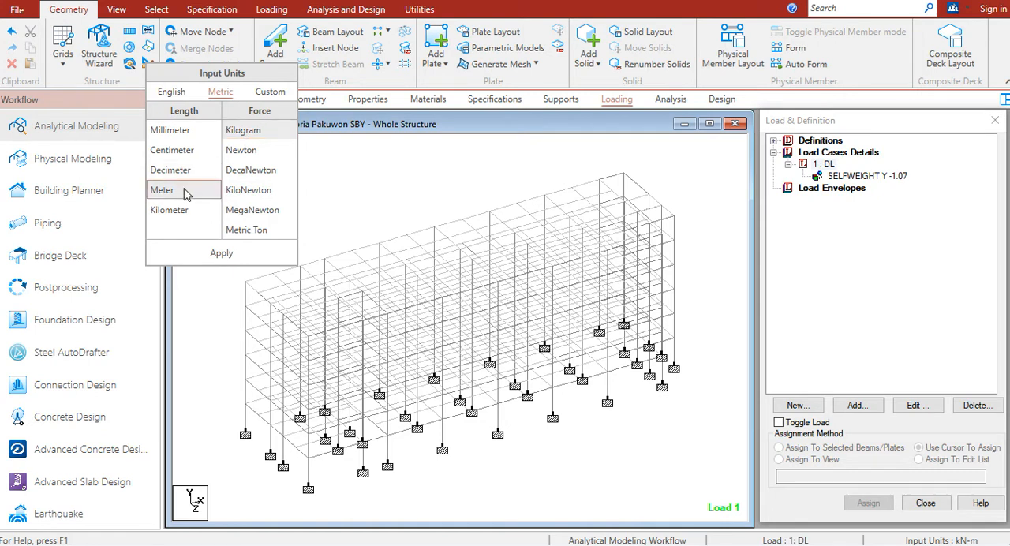
pyautogui.click(213, 254)
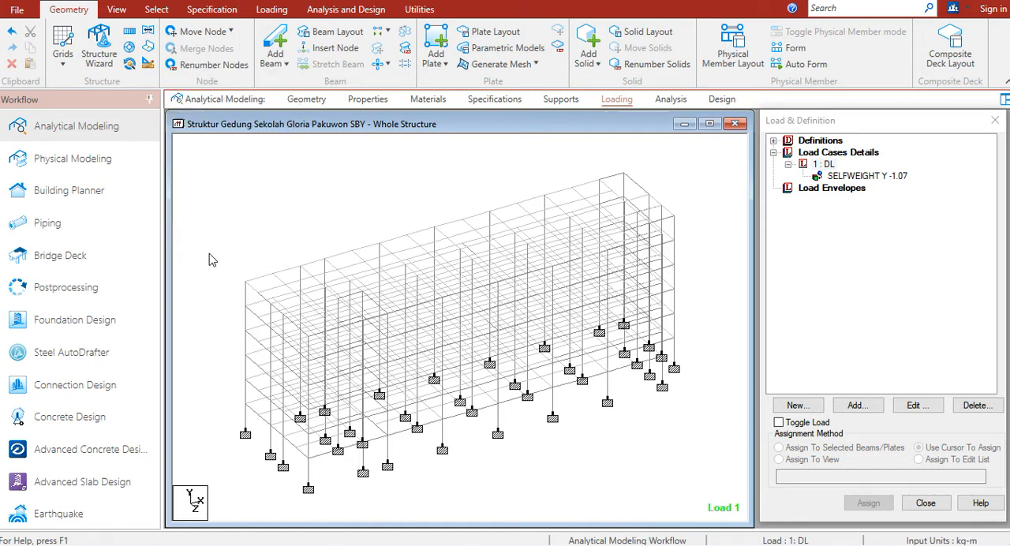
# Start a new Floor load item for load case 1: DL with a pressure of -130 kg/m2
pyautogui.click(828, 166)
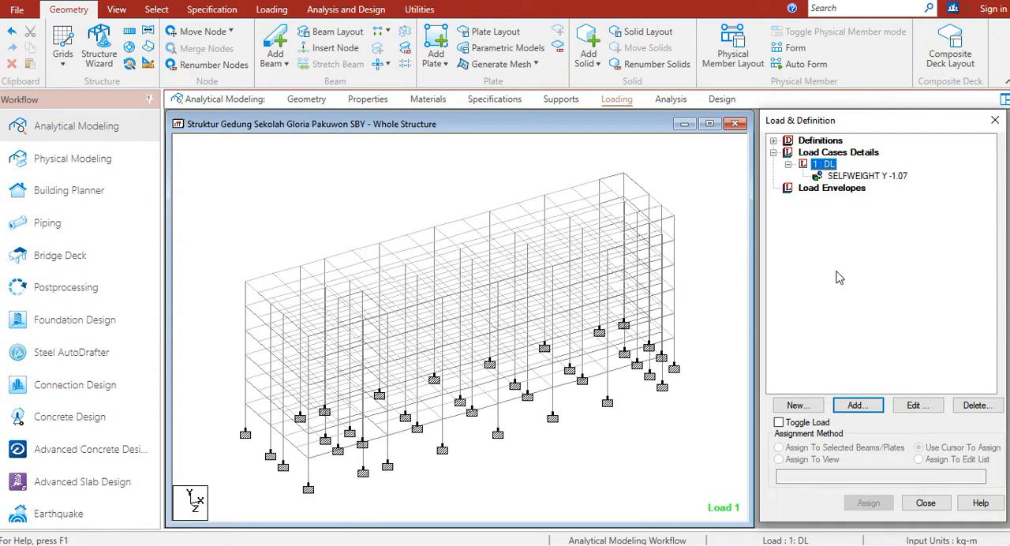
pyautogui.click(857, 406)
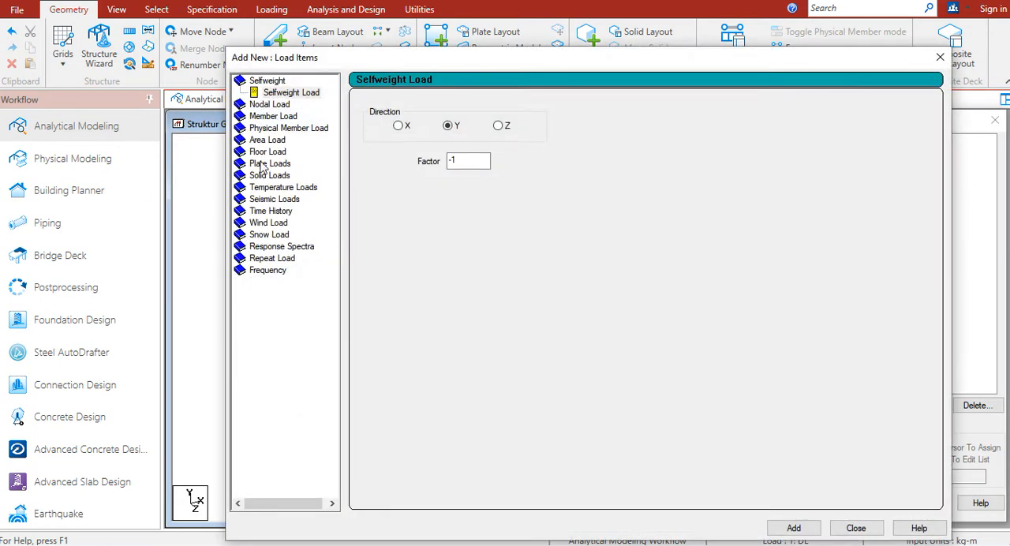
pyautogui.click(266, 152)
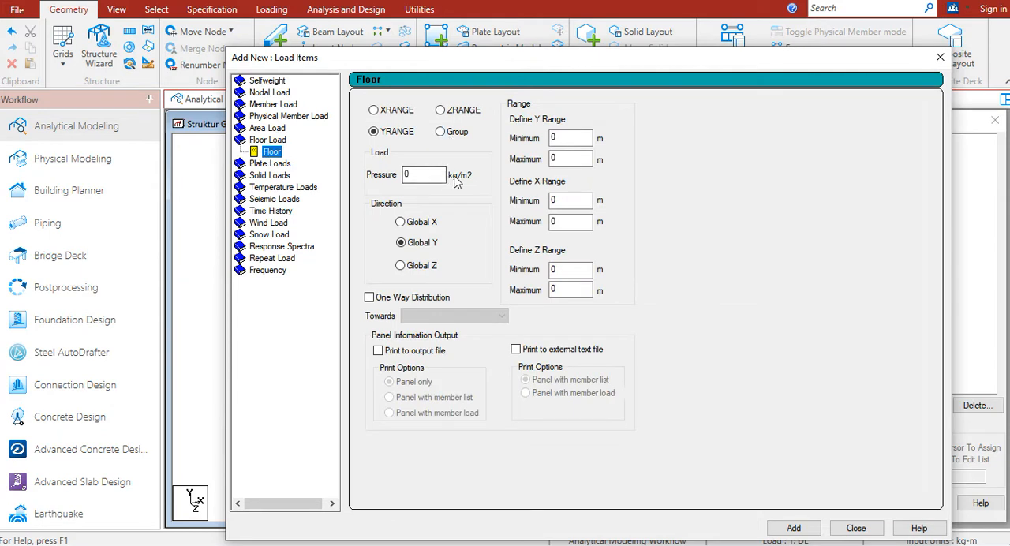
pyautogui.moveTo(422, 175); pyautogui.dragTo(369, 174)
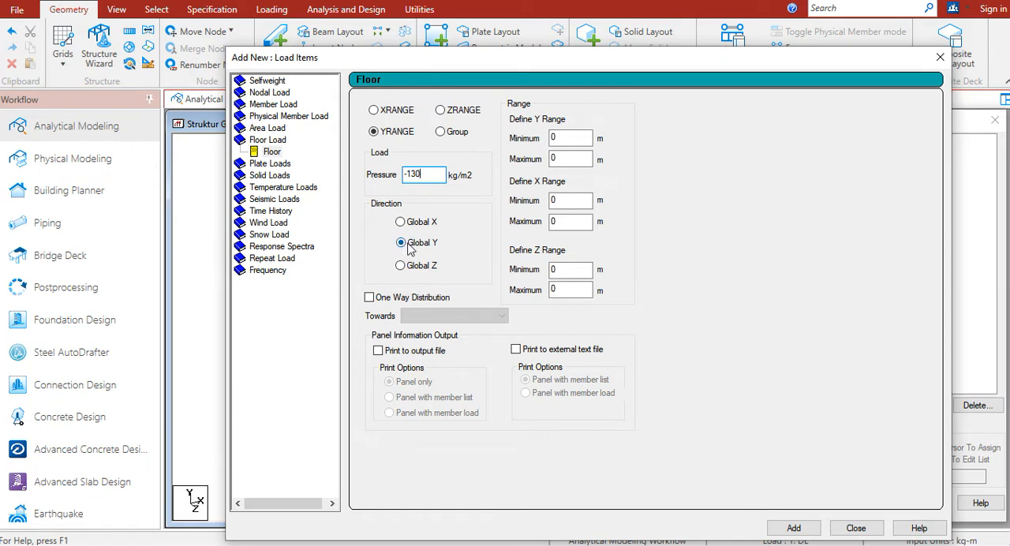
# Set the floor load's Y range from 4 to 20 m, using the coordinates of the model's corner nodes at those levels
pyautogui.moveTo(513, 57); pyautogui.dragTo(766, 66)
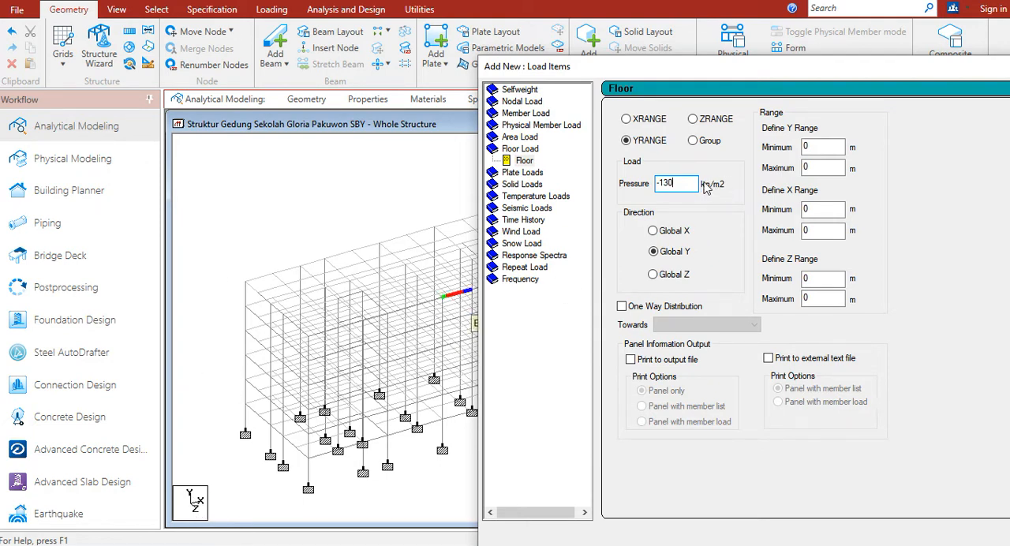
pyautogui.moveTo(687, 66); pyautogui.dragTo(754, 74)
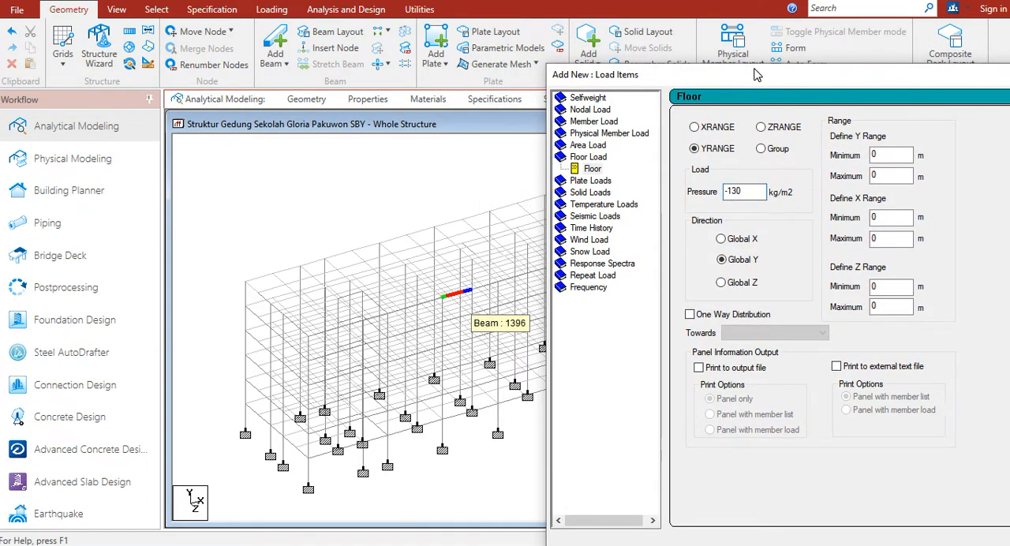
pyautogui.doubleClick(882, 154)
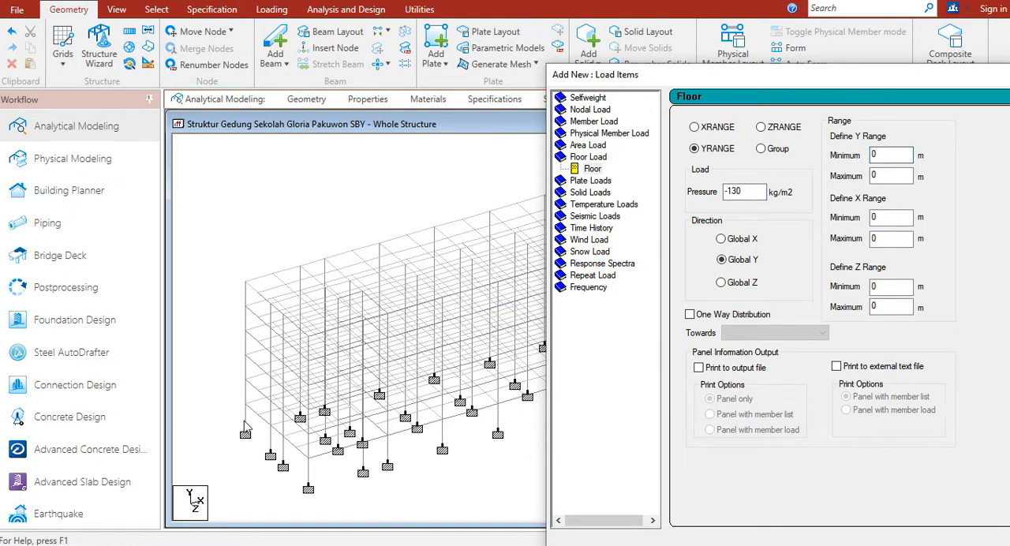
pyautogui.click(229, 378)
pyautogui.press('space')
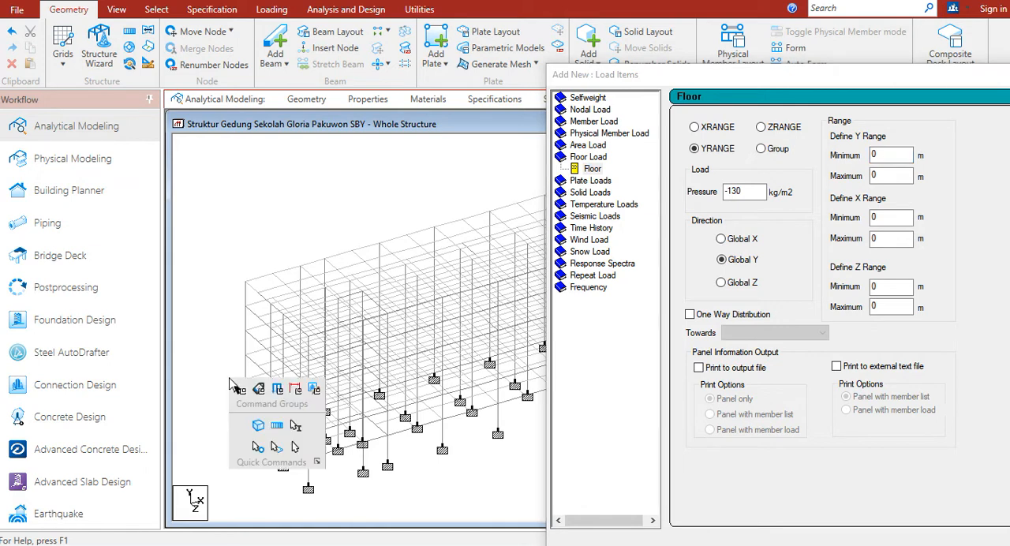
pyautogui.click(259, 447)
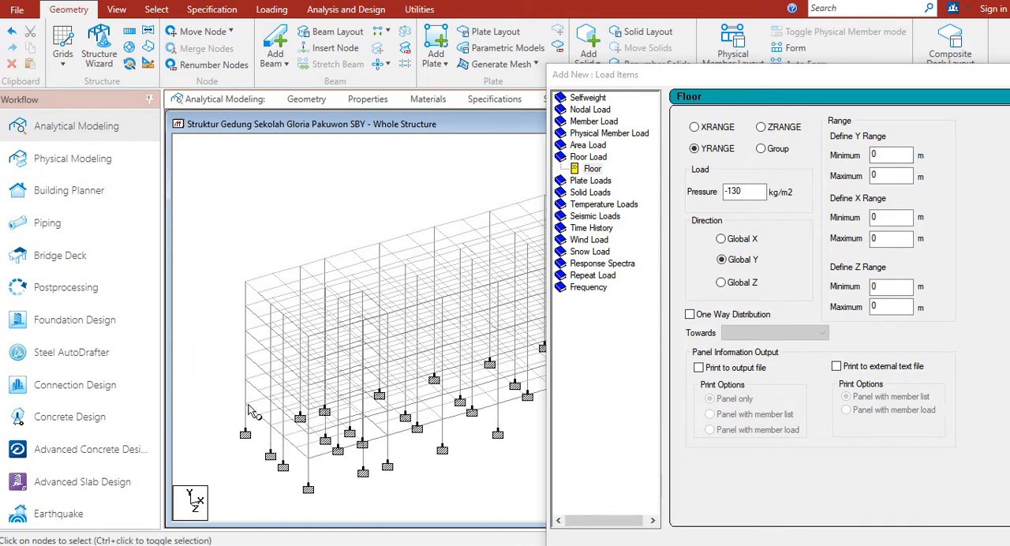
pyautogui.doubleClick(246, 405)
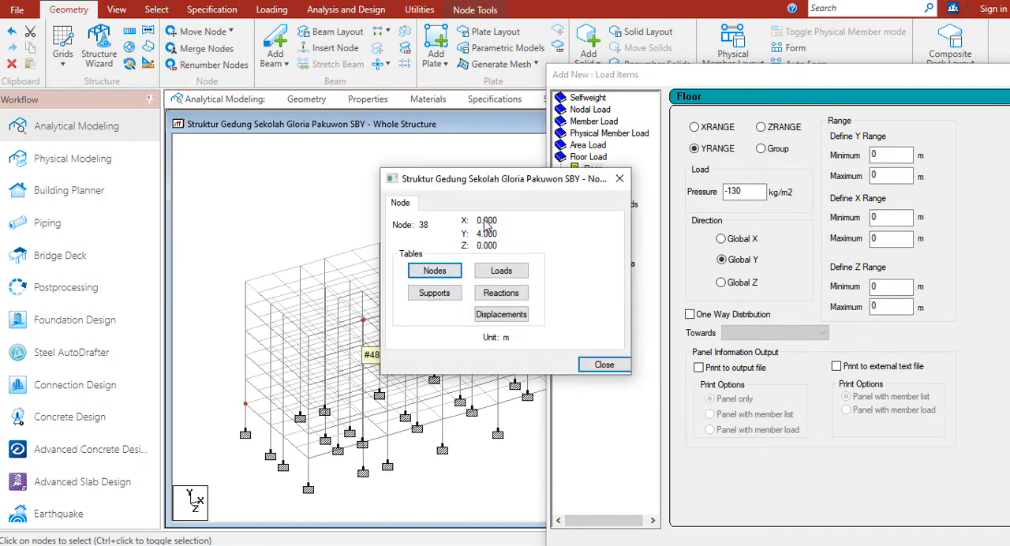
pyautogui.click(874, 155)
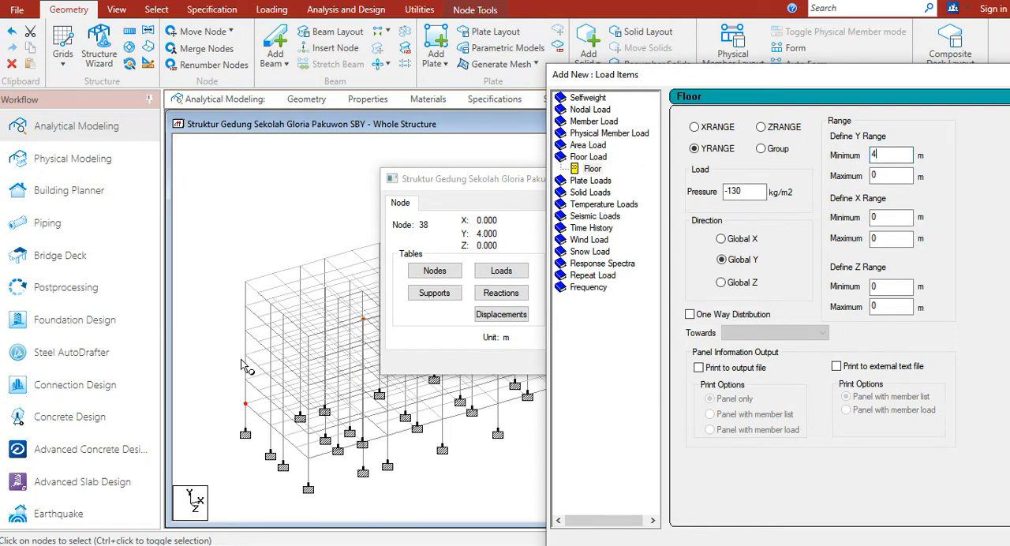
pyautogui.click(246, 306)
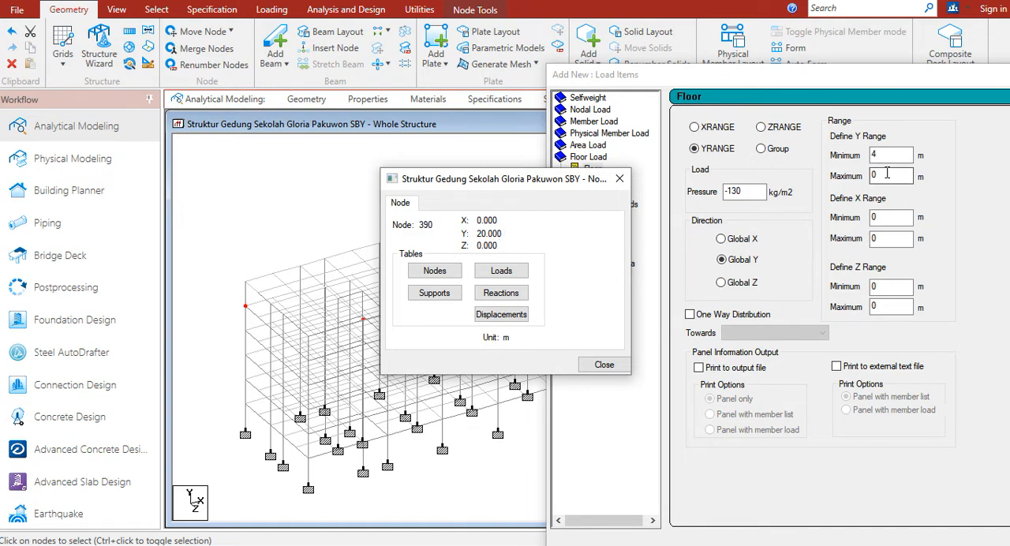
pyautogui.doubleClick(885, 176)
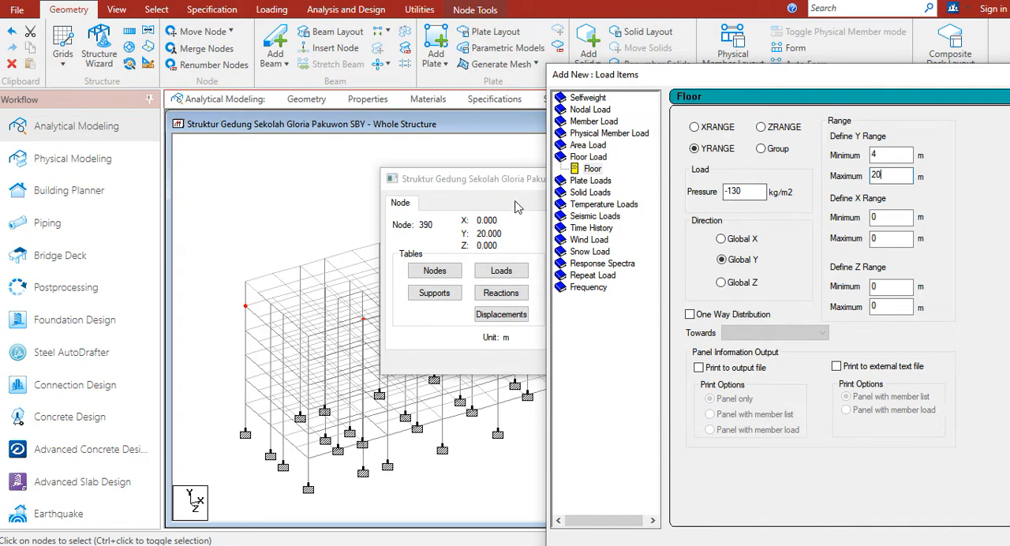
# Set the floor load's X range from 0 to 62 m, using the coordinates of the roof's far corner node
pyautogui.moveTo(508, 185); pyautogui.dragTo(113, 355)
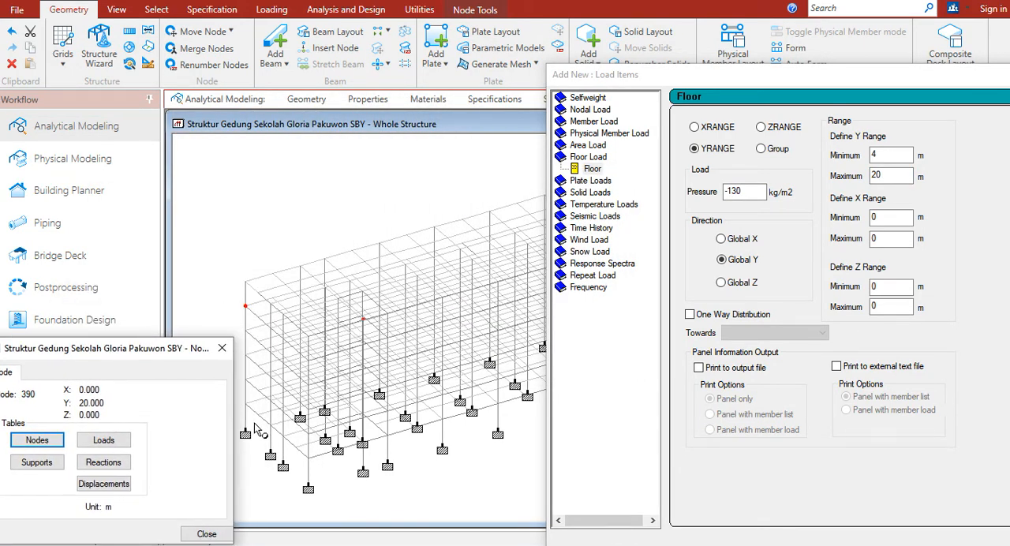
pyautogui.click(246, 404)
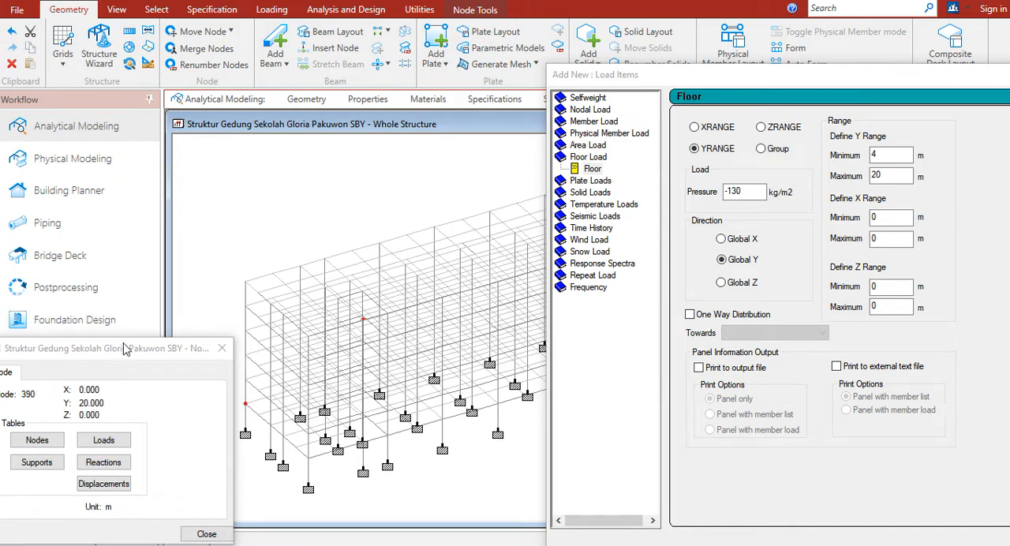
pyautogui.moveTo(116, 352); pyautogui.dragTo(134, 114)
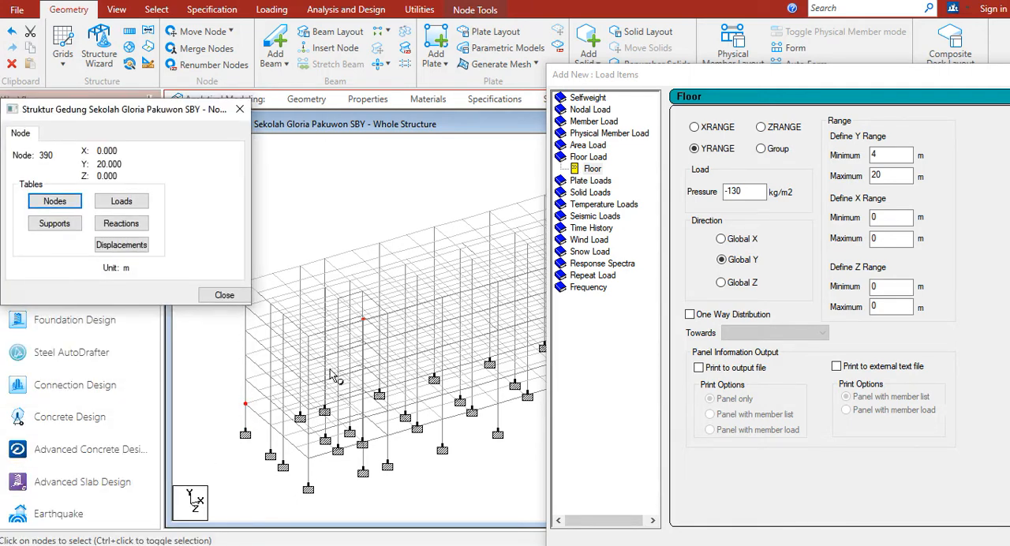
pyautogui.moveTo(600, 74); pyautogui.dragTo(750, 245)
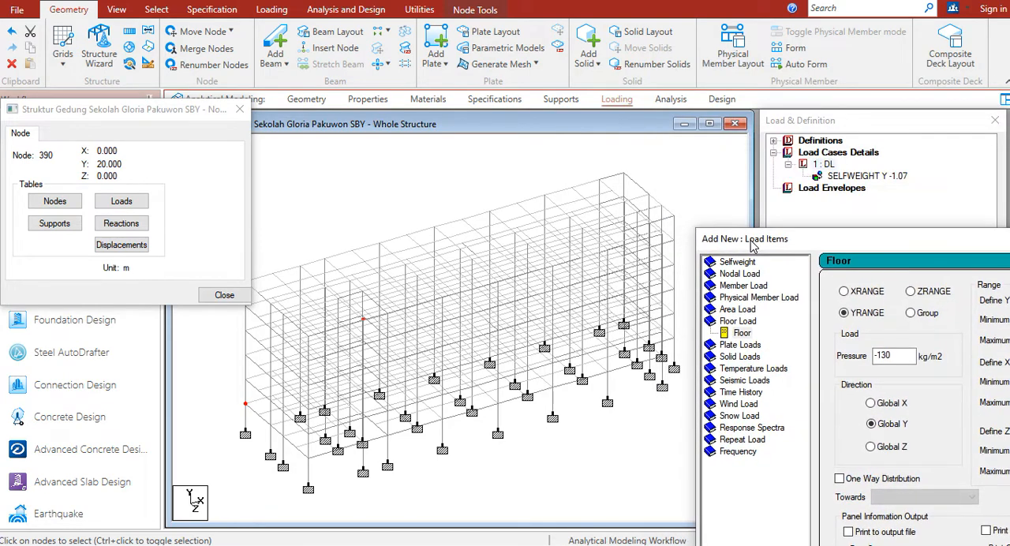
pyautogui.click(623, 174)
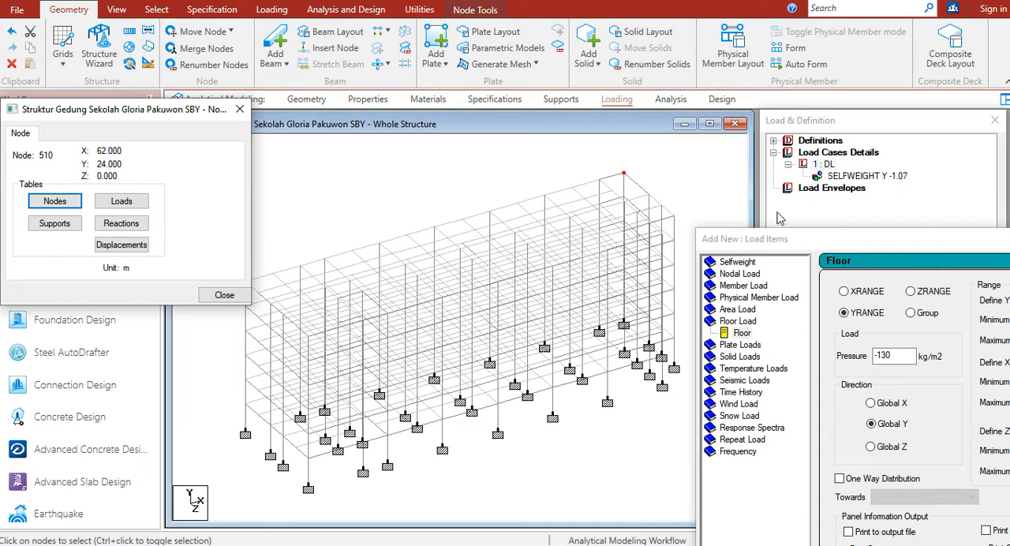
pyautogui.moveTo(783, 244); pyautogui.dragTo(539, 77)
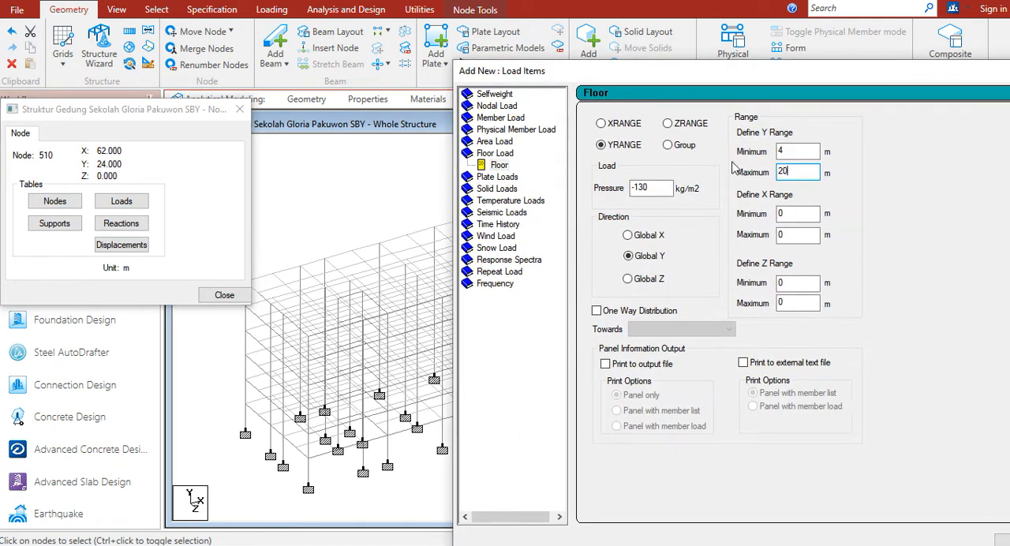
pyautogui.doubleClick(795, 213)
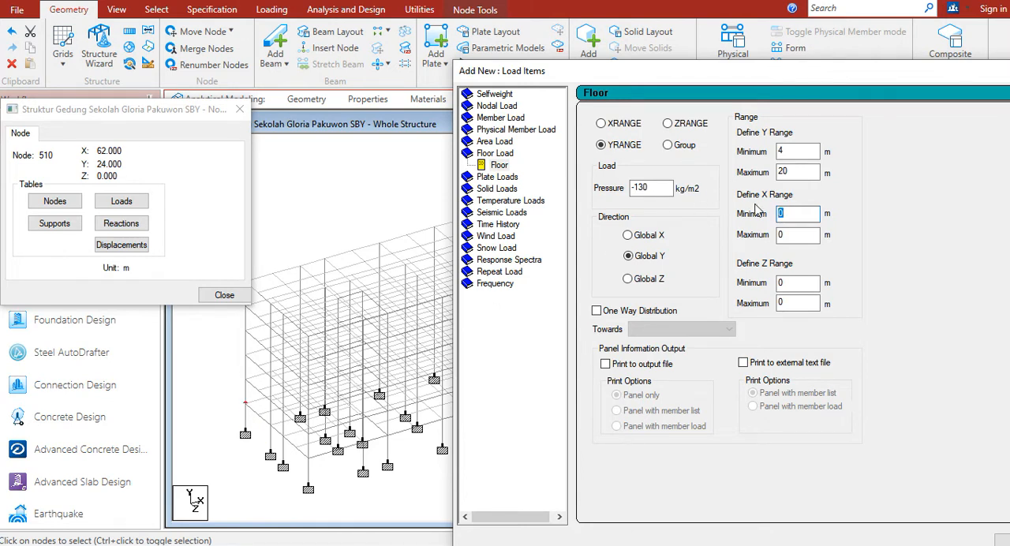
pyautogui.click(792, 234)
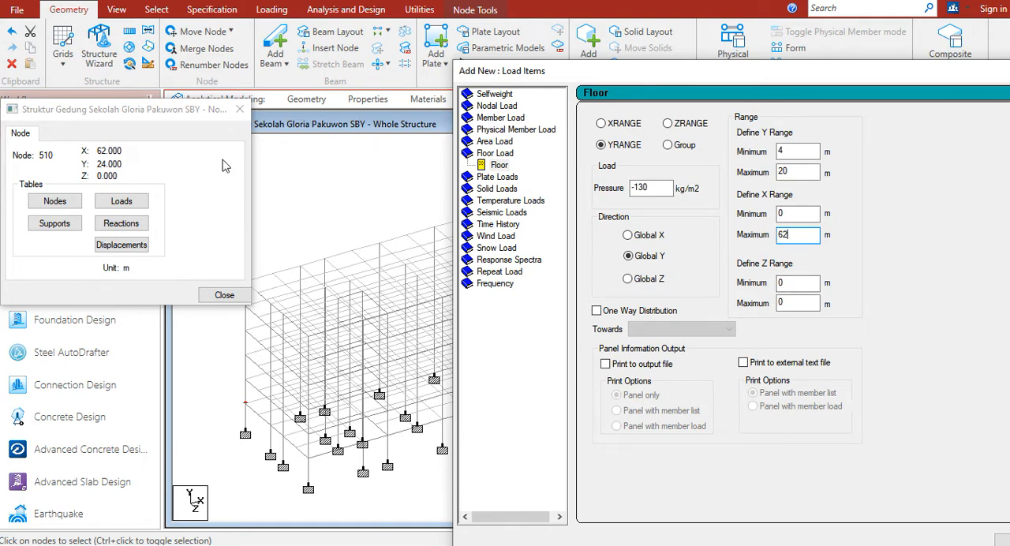
# Set the floor load's maximum Z range to 17.9 m, using the coordinates of the front corner node on the lowest floor
pyautogui.click(184, 111)
pyautogui.moveTo(183, 110); pyautogui.dragTo(159, 9)
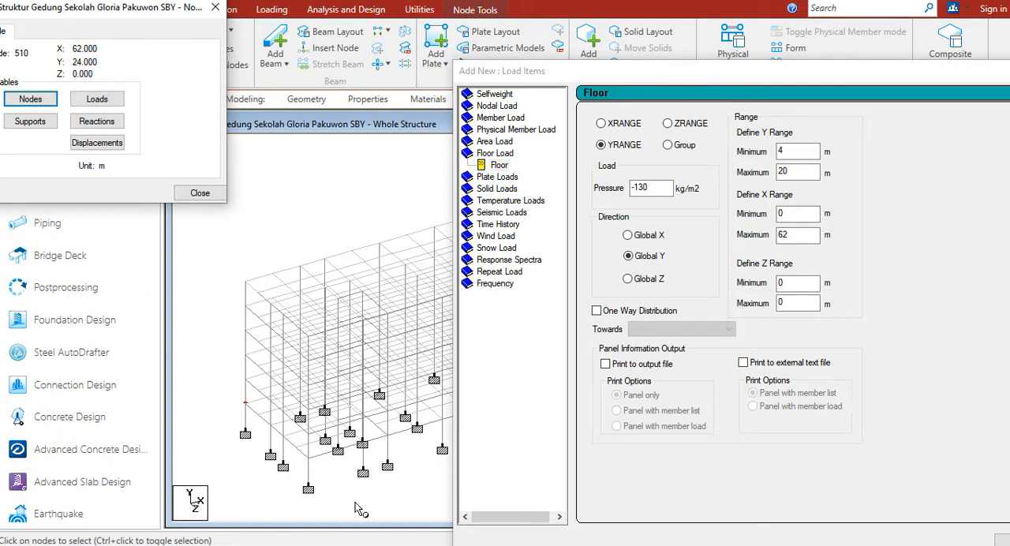
pyautogui.click(247, 412)
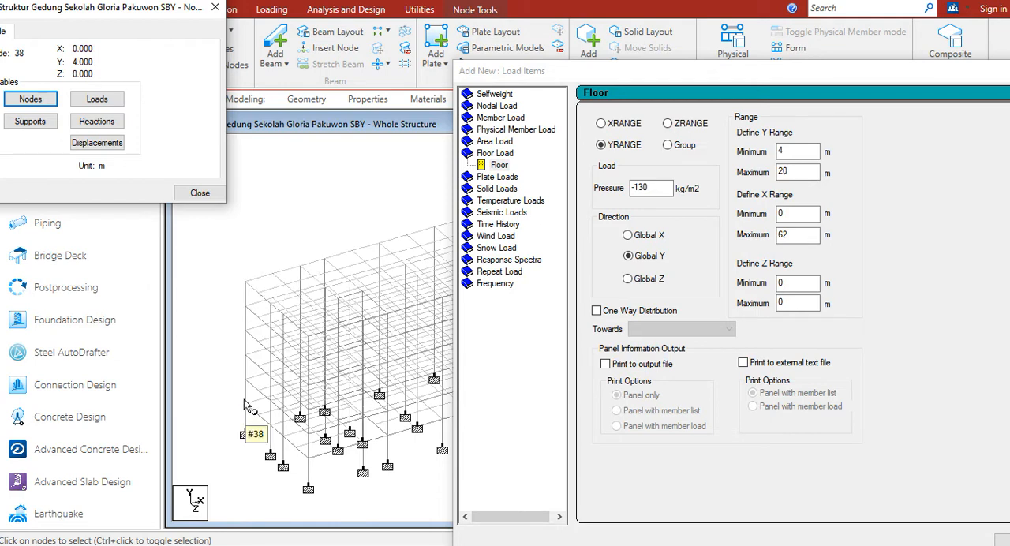
pyautogui.click(307, 460)
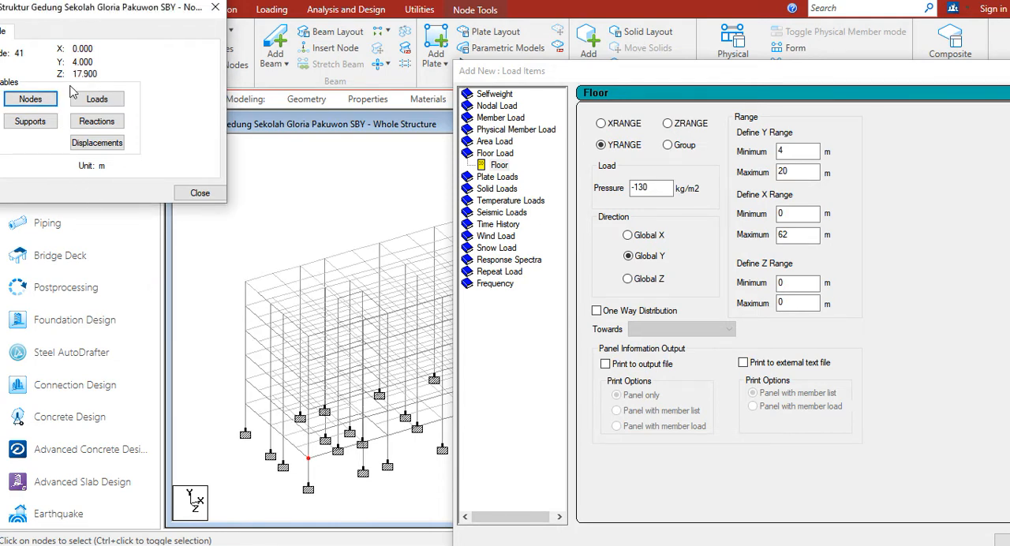
pyautogui.click(797, 301)
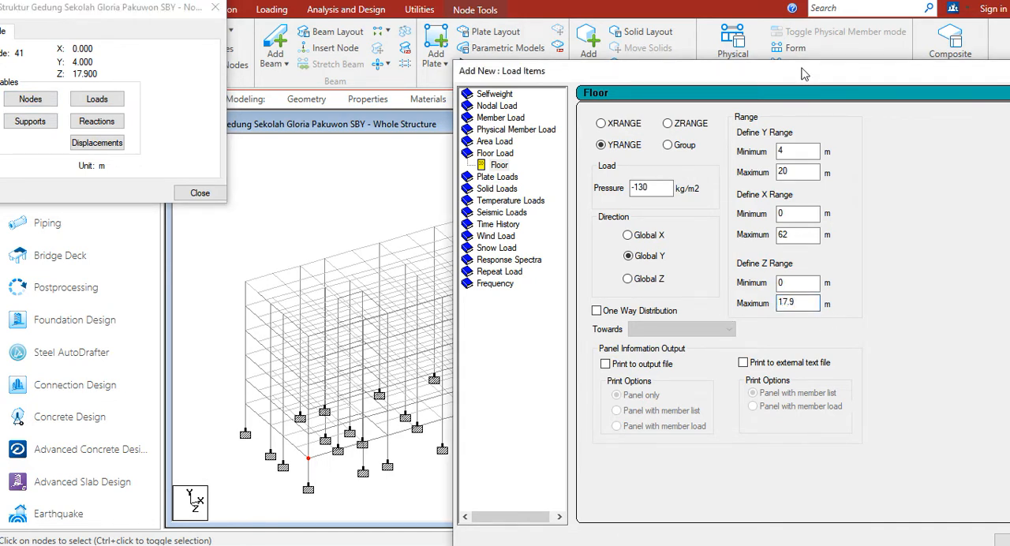
# Add the -130 kg/m2 floor load to load case 1: DL and display its distribution on the model
pyautogui.moveTo(797, 74); pyautogui.dragTo(608, 13)
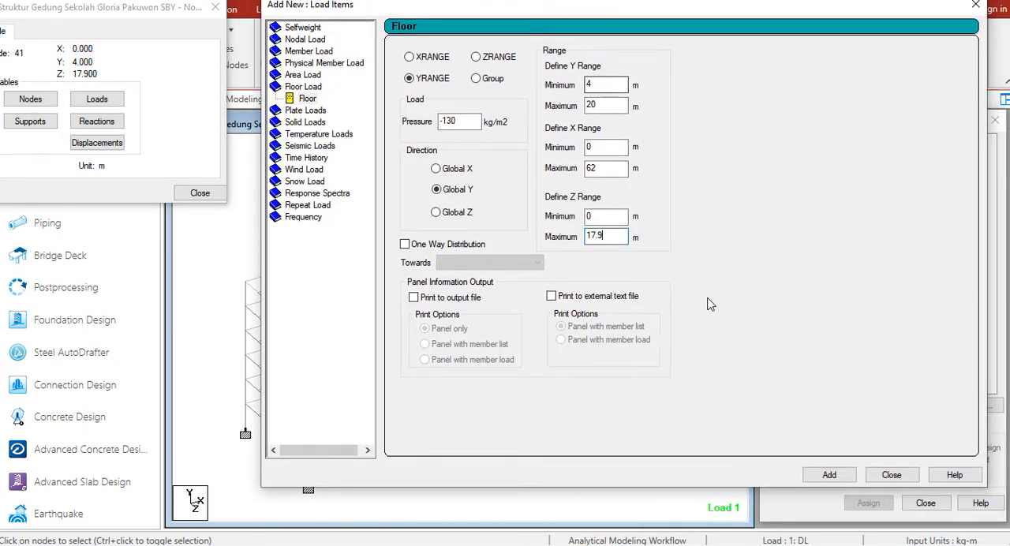
pyautogui.click(833, 475)
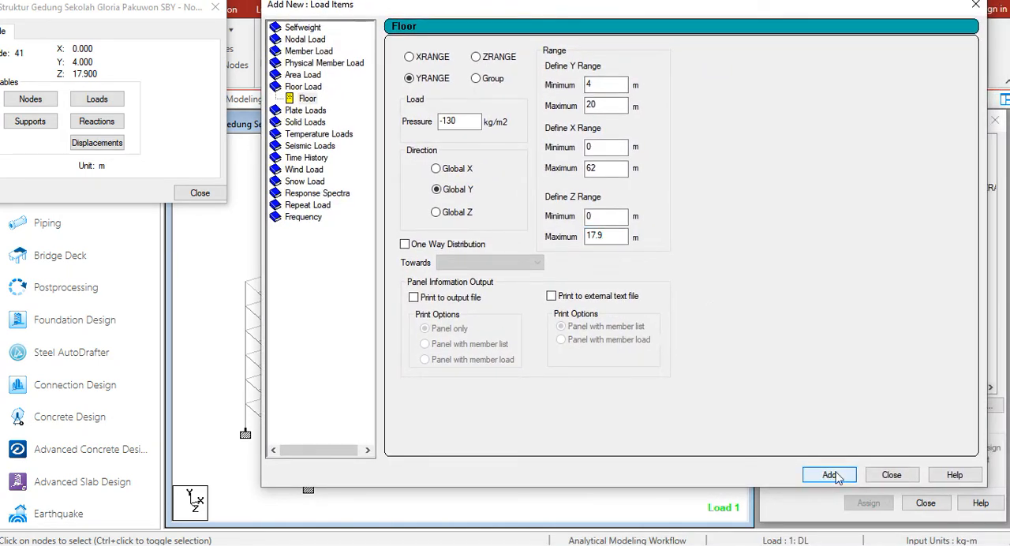
pyautogui.click(891, 474)
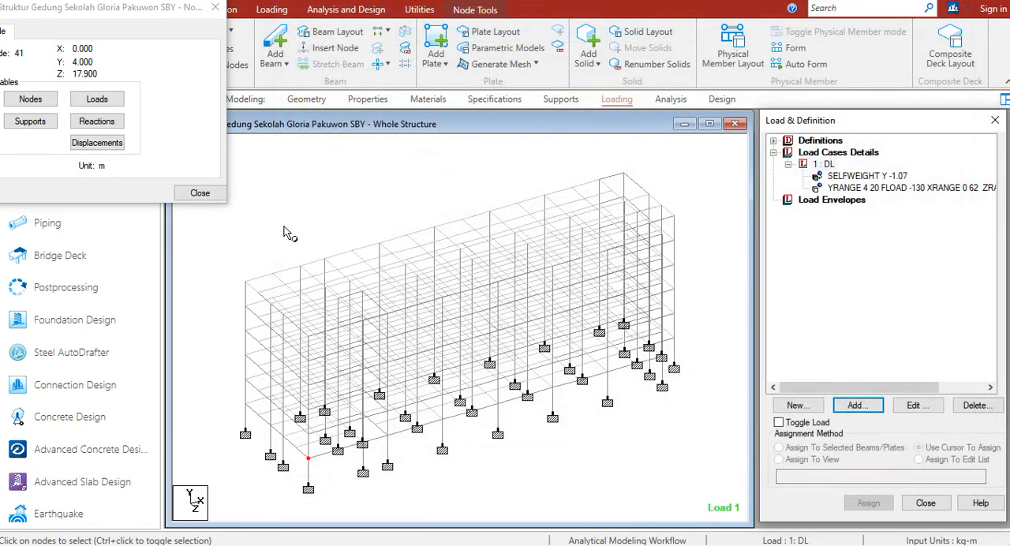
pyautogui.click(200, 192)
pyautogui.click(873, 191)
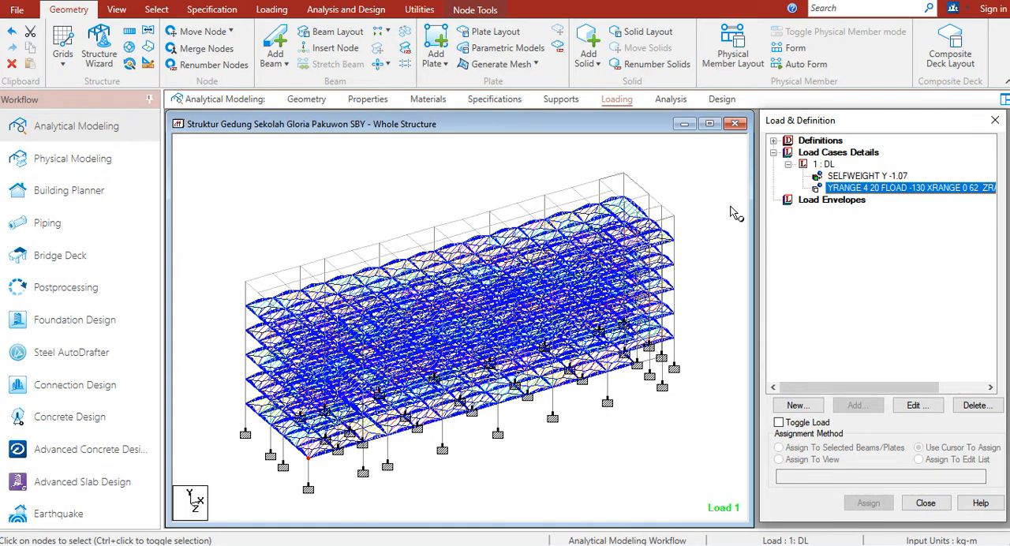
# Check the Plafon + Penggantung and MEP loads together in the WPS slab load table, and return to STAAD.Pro
pyautogui.hotkey('alt', 'Tab')
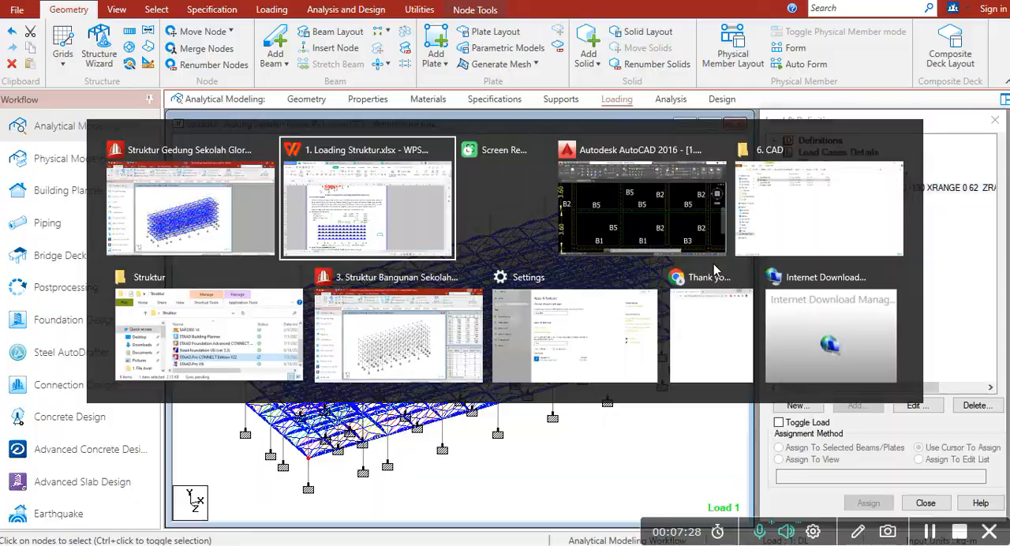
pyautogui.click(583, 296)
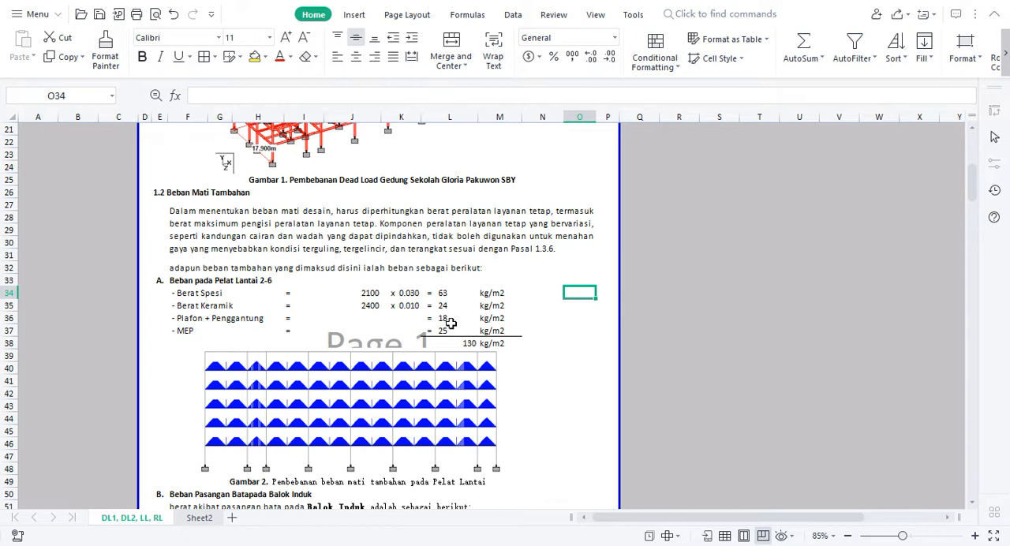
pyautogui.moveTo(446, 317); pyautogui.dragTo(444, 329)
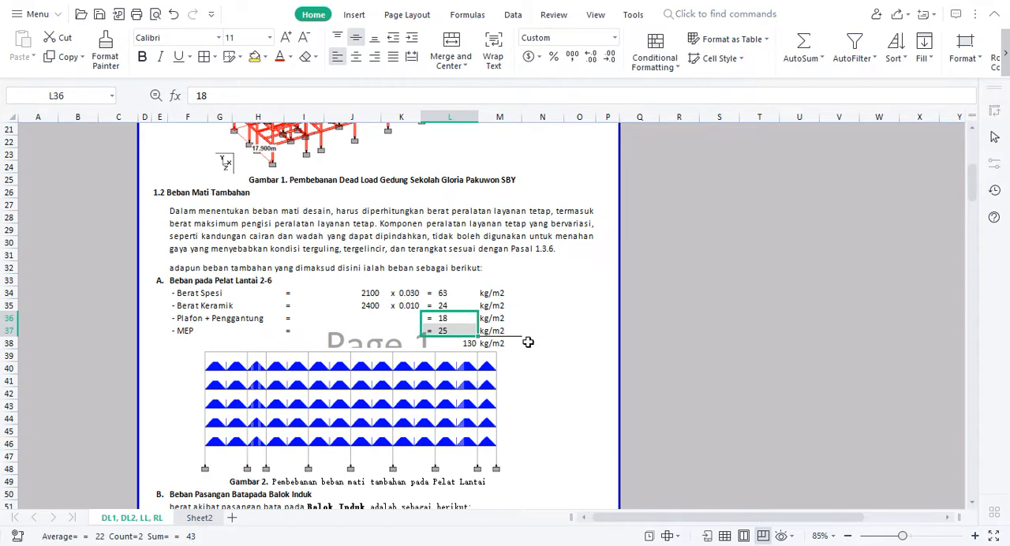
pyautogui.click(584, 352)
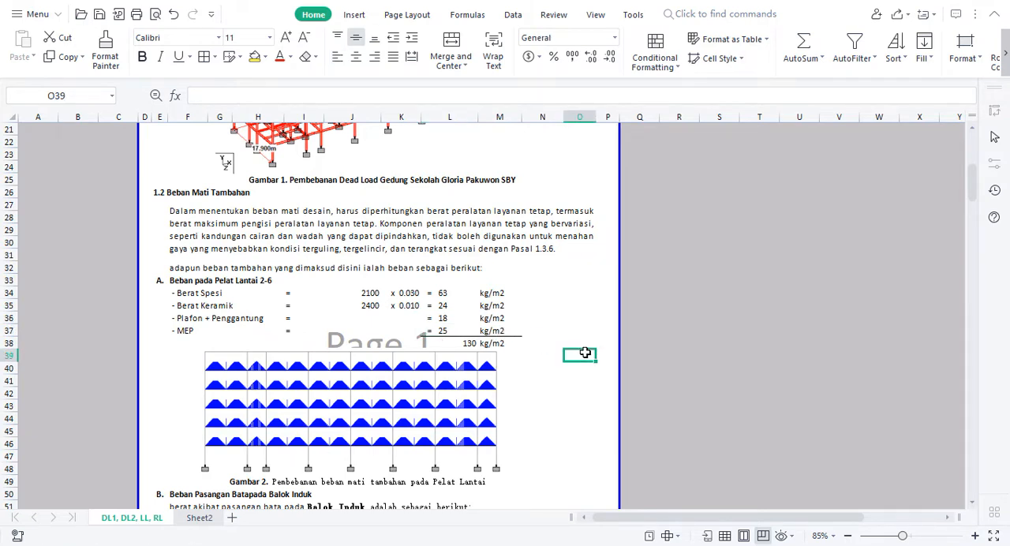
pyautogui.hotkey('alt', 'Tab')
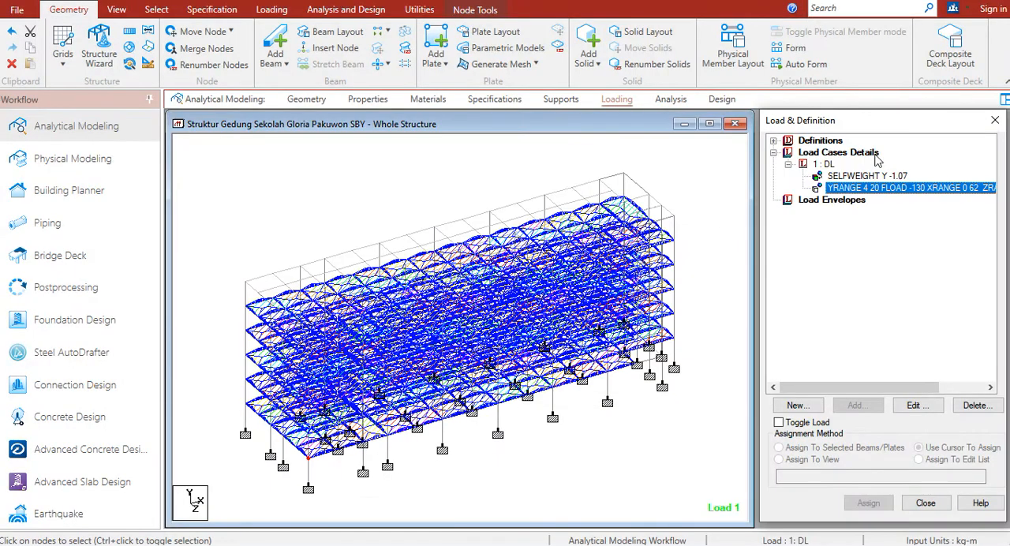
# Start another Floor load item for load case 1: DL with a pressure of -43 kg/m2
pyautogui.click(827, 165)
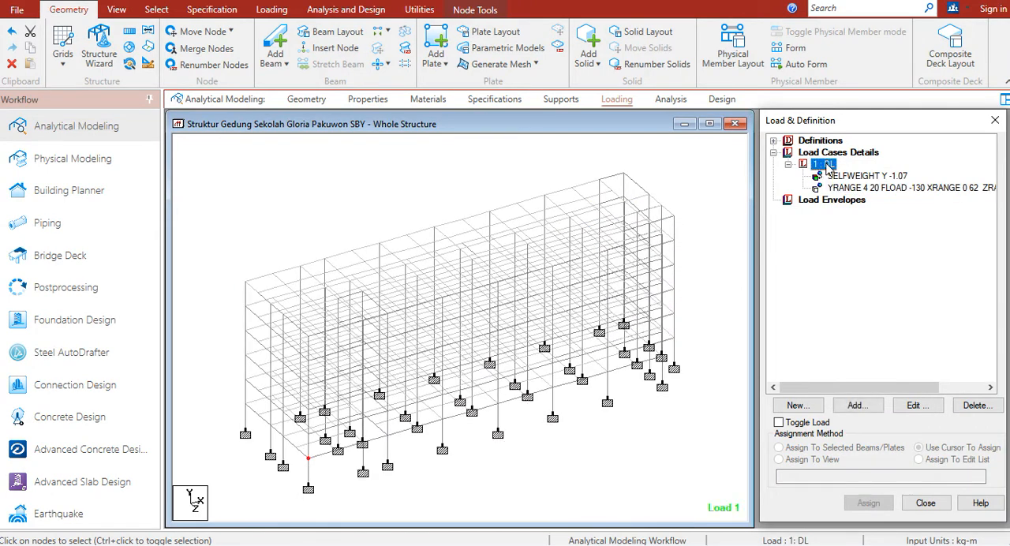
pyautogui.click(857, 405)
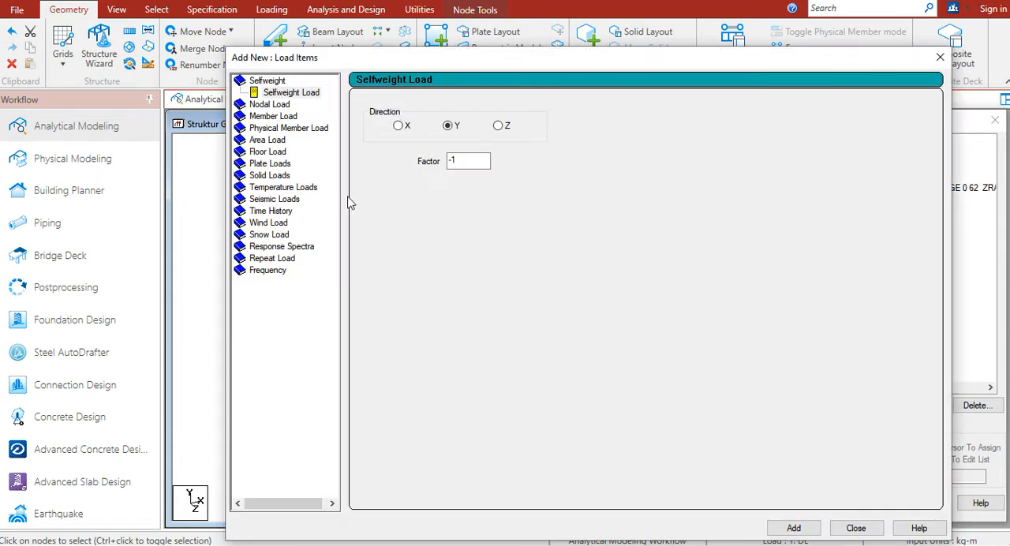
pyautogui.click(268, 153)
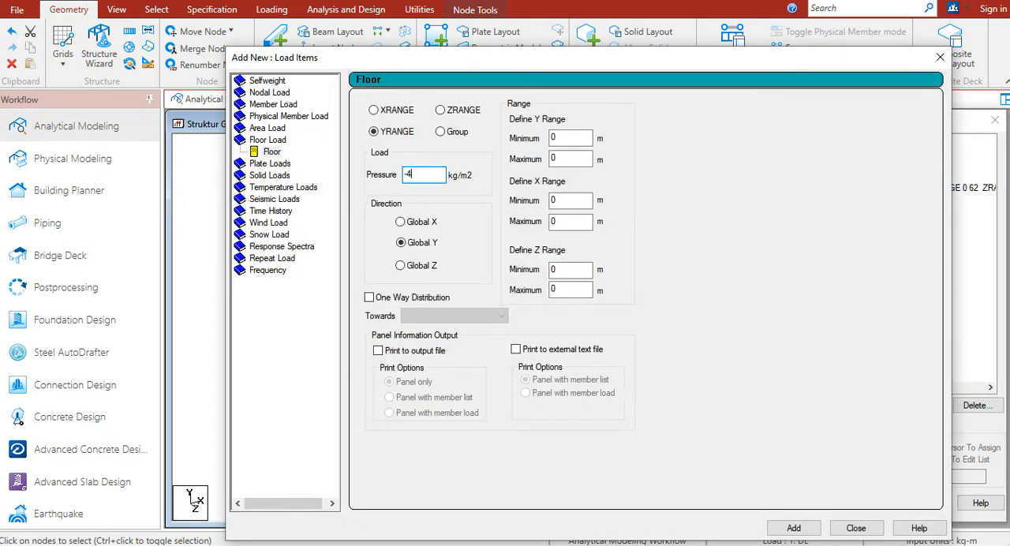
pyautogui.moveTo(439, 67); pyautogui.dragTo(726, 95)
pyautogui.click(853, 163)
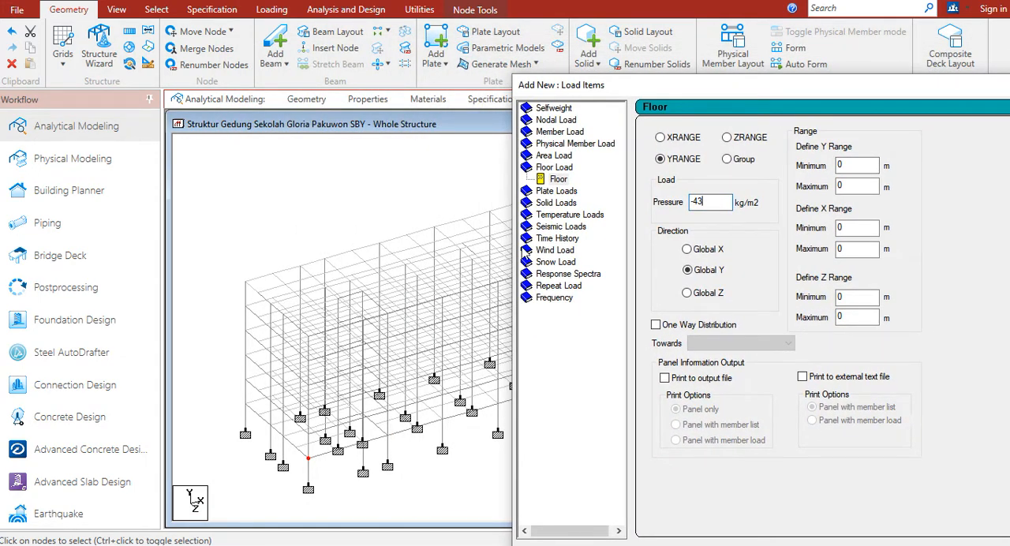
# Set both the minimum and maximum Y range of the floor load to 24 m, using the roof corner node's coordinates
pyautogui.click(241, 284)
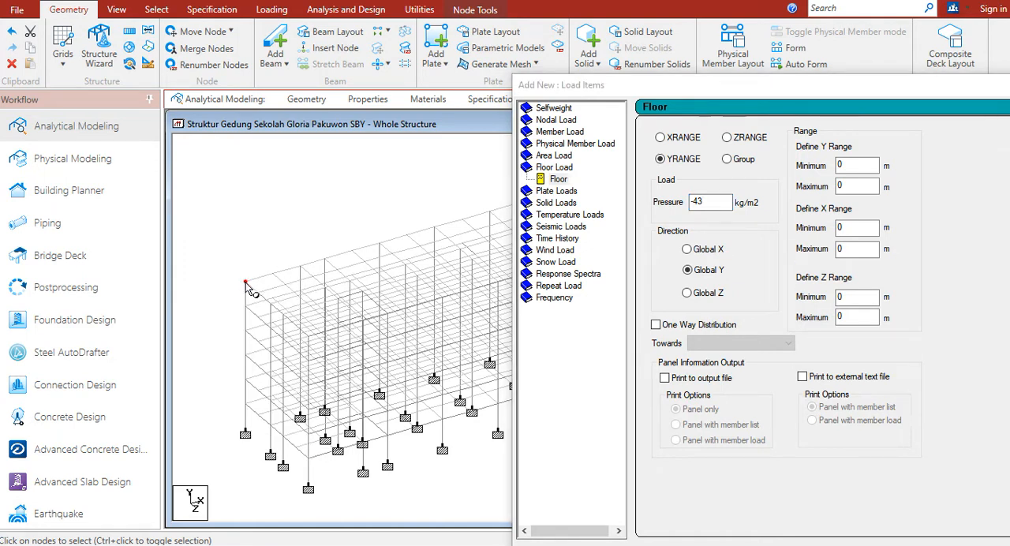
pyautogui.doubleClick(245, 283)
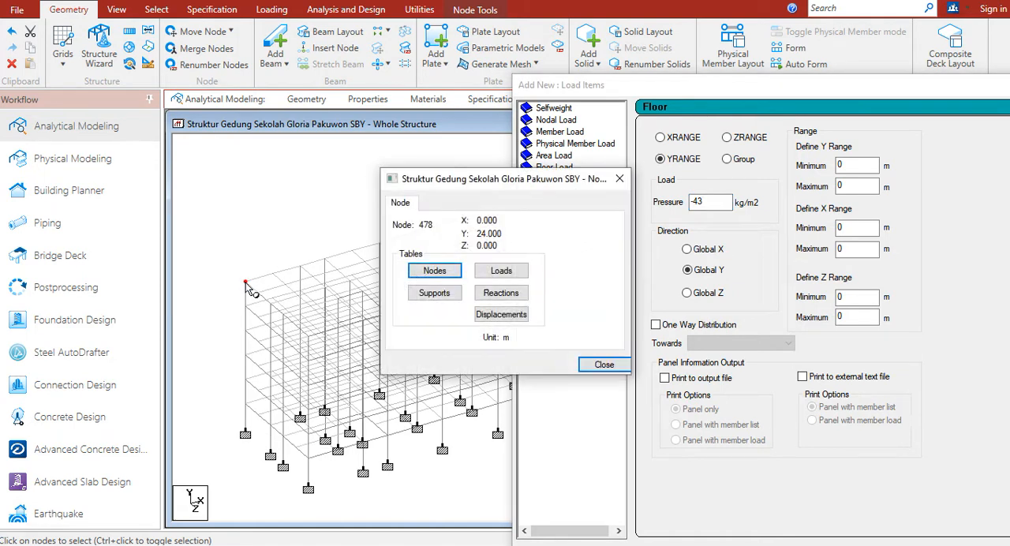
pyautogui.click(798, 174)
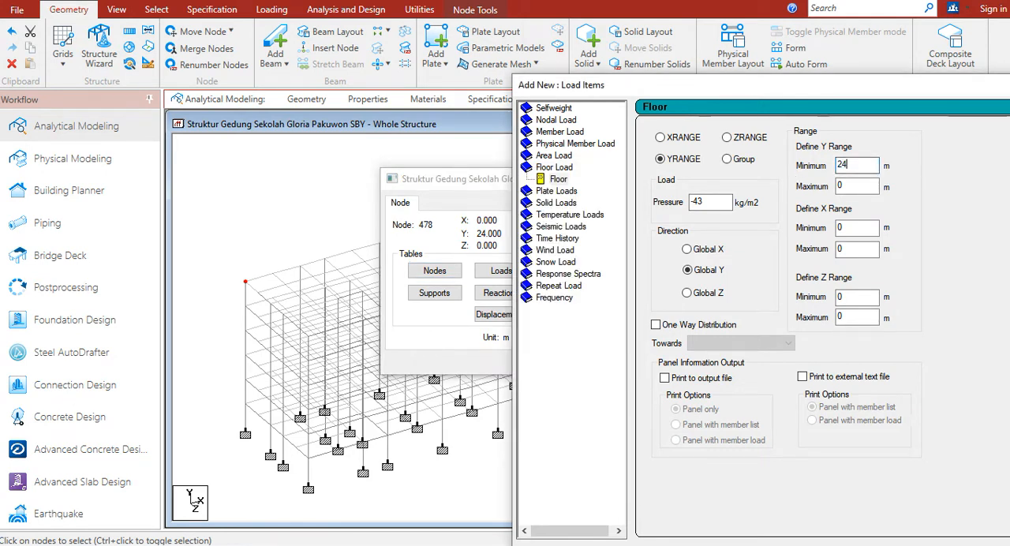
pyautogui.press('Tab')
pyautogui.write('24')
# Set the floor load's X range to 0–62 m and its Z range to 0–17.9 m
pyautogui.press('Tab')
pyautogui.press('Tab')
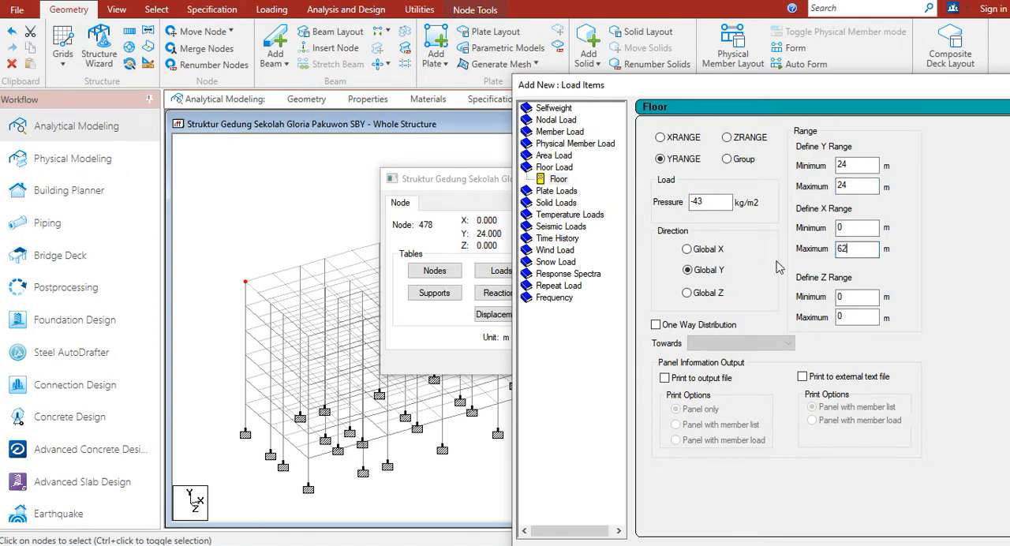
pyautogui.click(846, 295)
pyautogui.press('Tab')
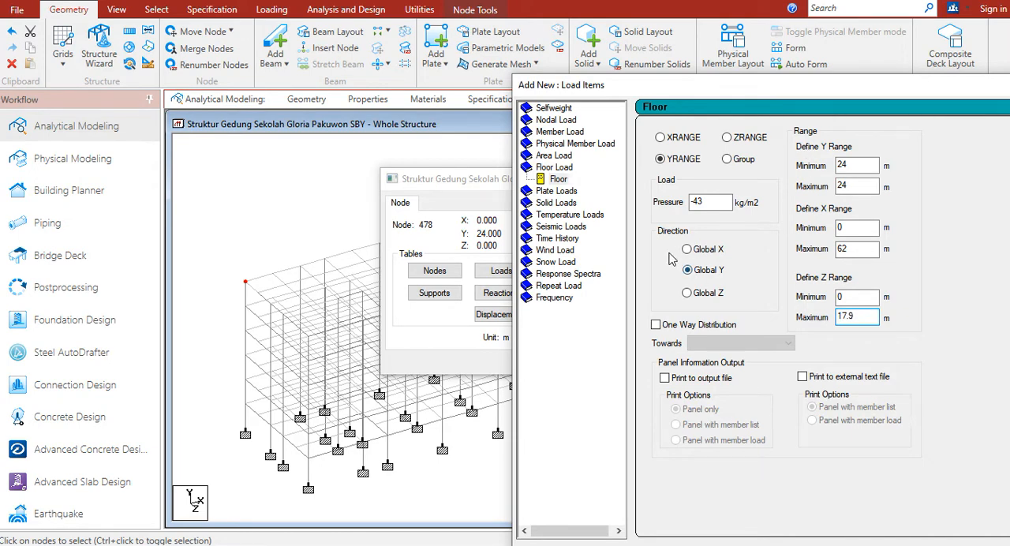
# Add the -43 kg/m2 roof floor load to load case 1: DL and display its distribution on the model
pyautogui.moveTo(846, 86); pyautogui.dragTo(574, 26)
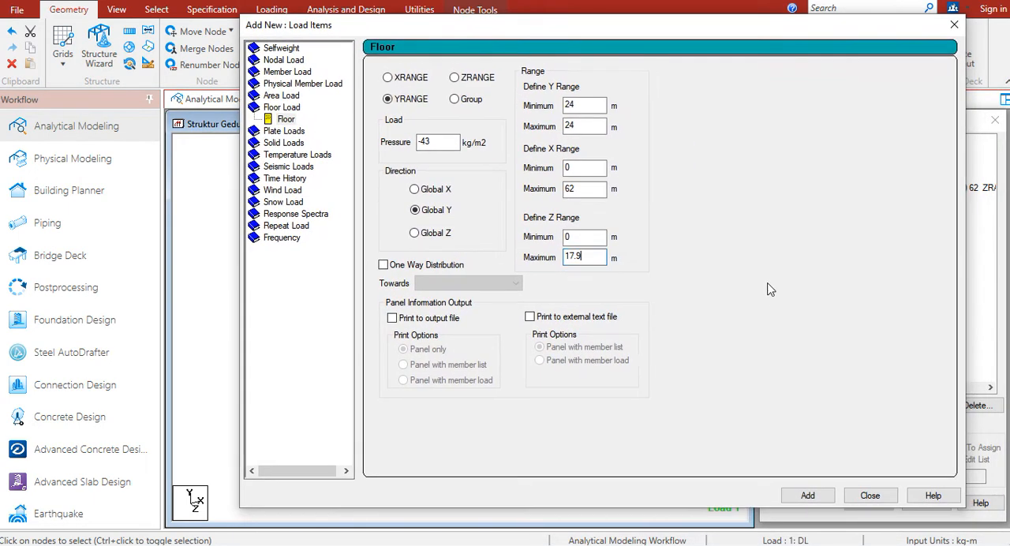
pyautogui.click(806, 496)
pyautogui.click(870, 495)
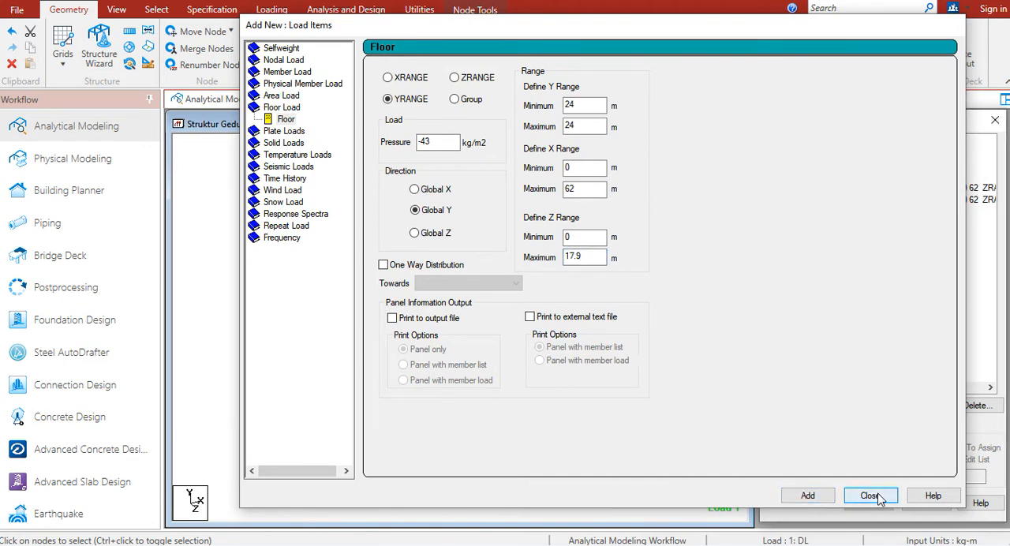
pyautogui.click(621, 180)
pyautogui.click(872, 200)
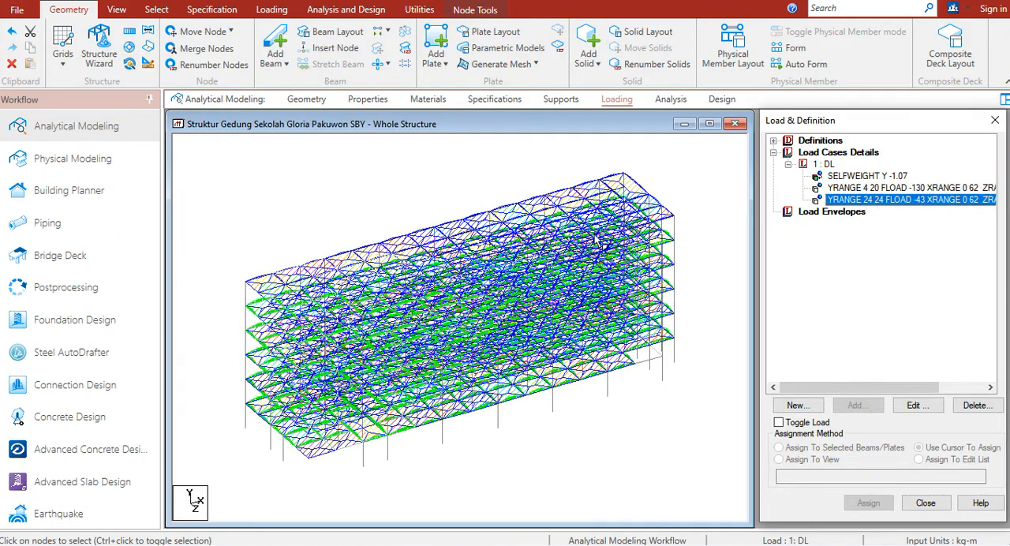
# Show the structure in X-Y elevation and set the distributed force diagram scale to 300 kg/m per m
pyautogui.click(116, 9)
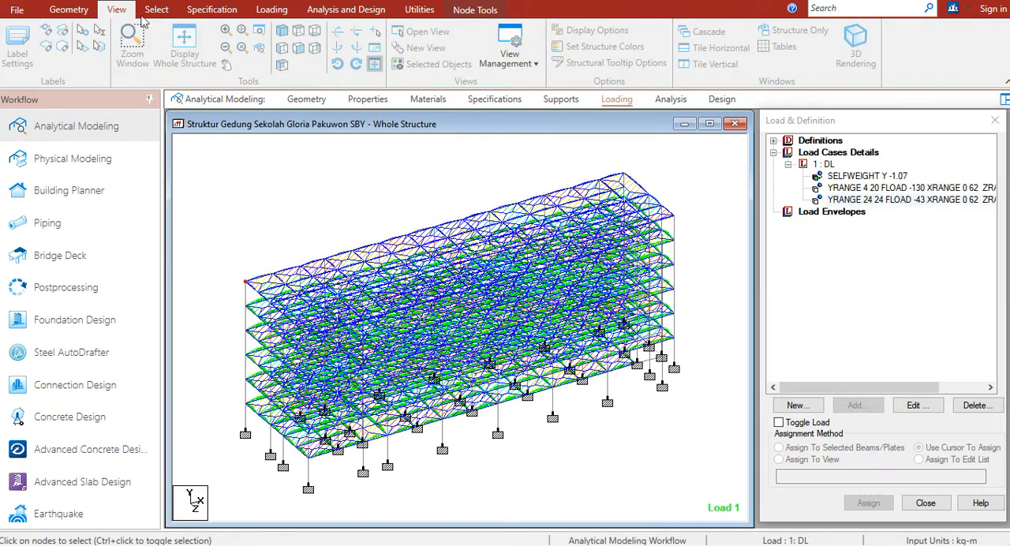
pyautogui.click(299, 48)
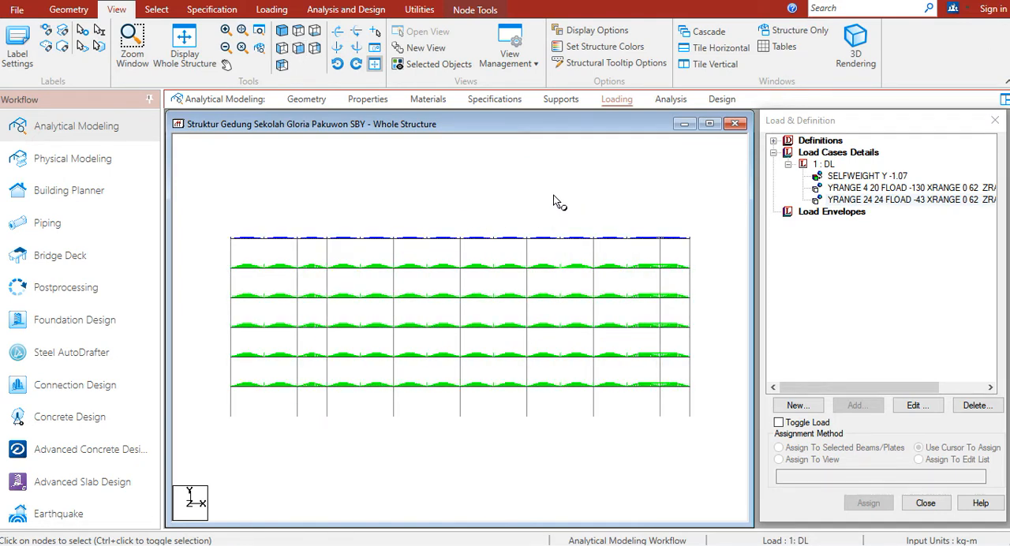
pyautogui.rightClick(553, 196)
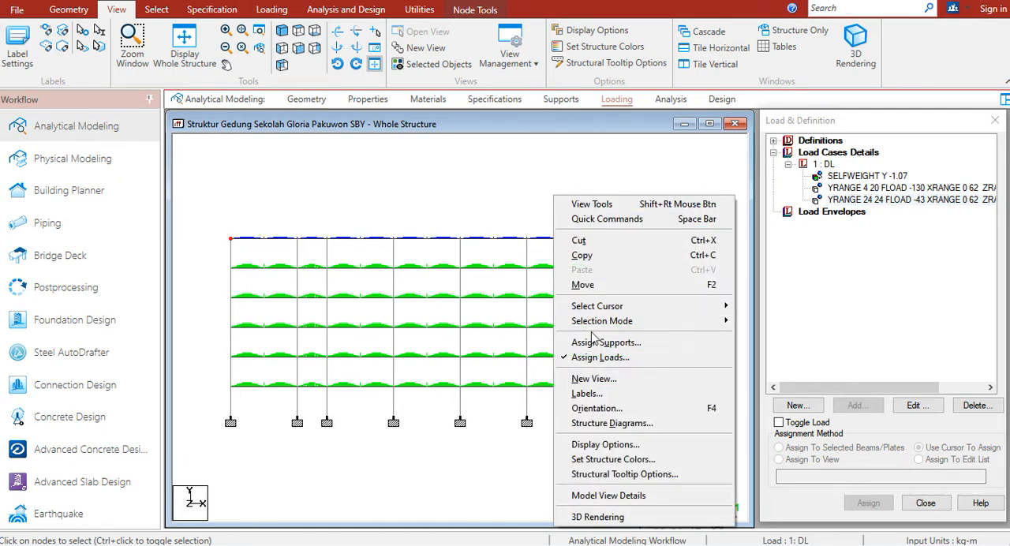
pyautogui.click(586, 395)
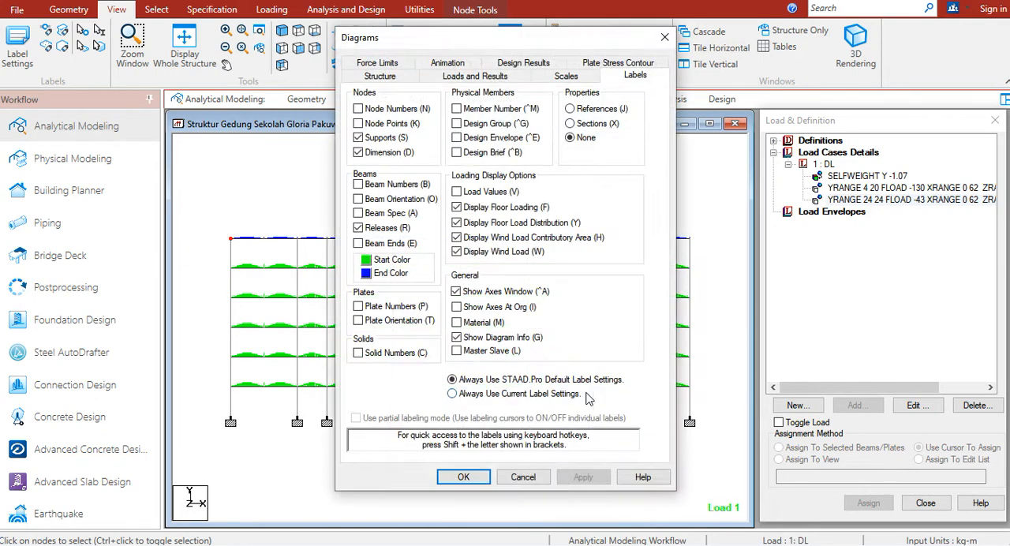
pyautogui.click(563, 77)
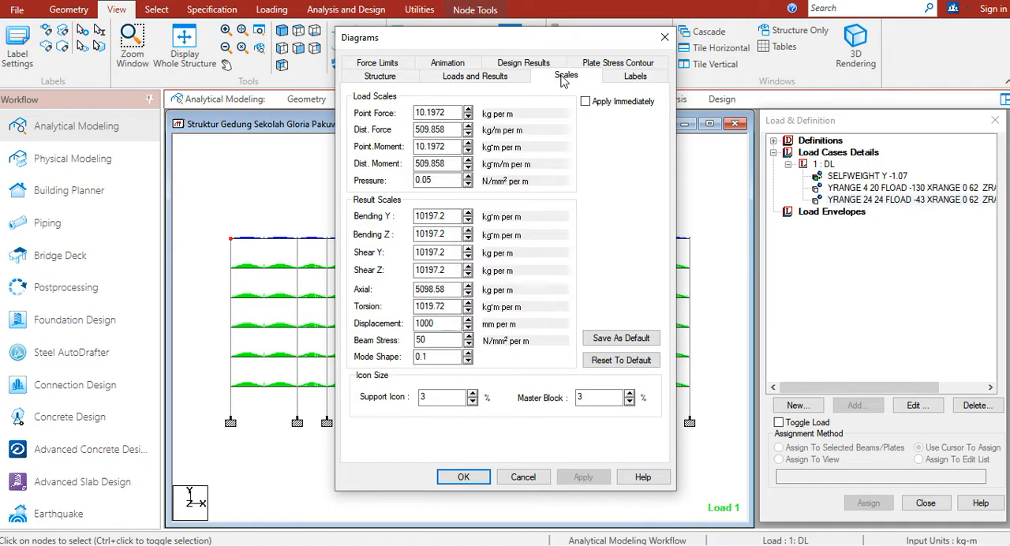
pyautogui.click(448, 130)
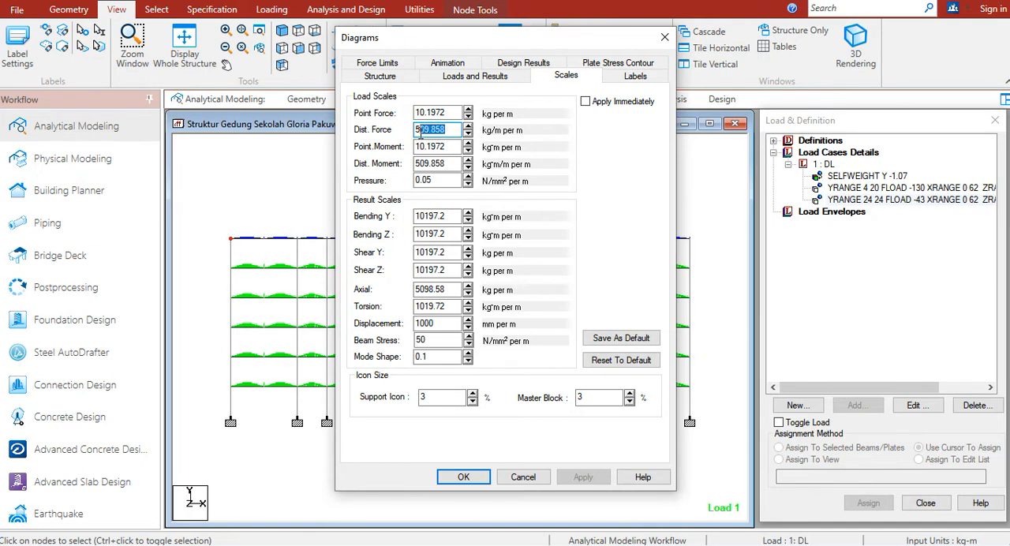
pyautogui.write('300')
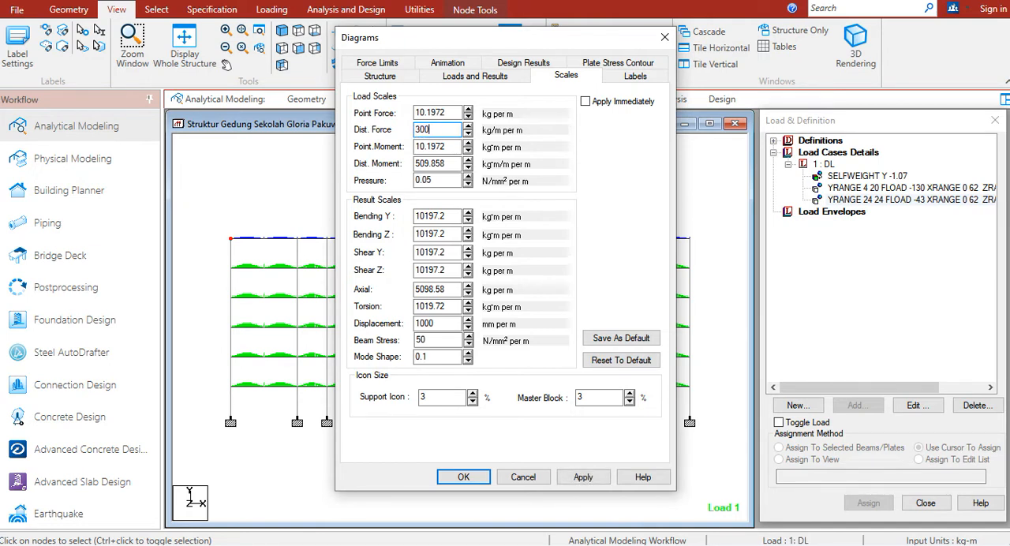
pyautogui.click(582, 479)
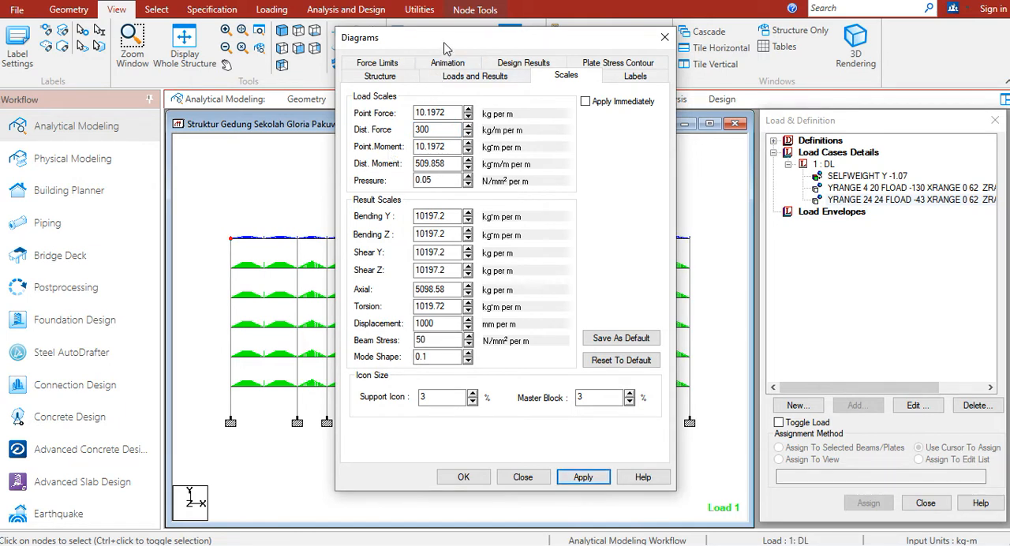
# Try a pressure load diagram scale of 1 N/mm2 per m
pyautogui.moveTo(447, 41); pyautogui.dragTo(478, 43)
pyautogui.click(467, 181)
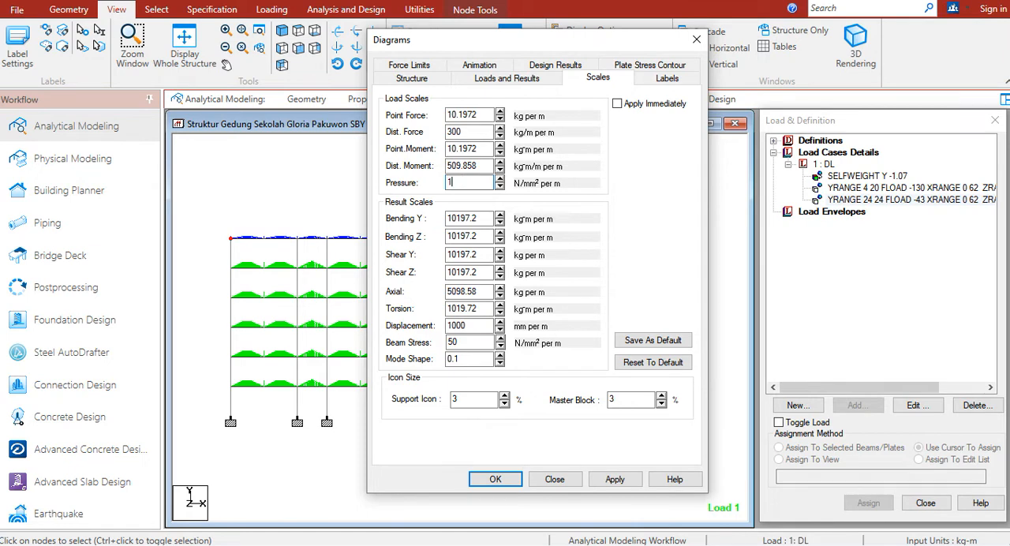
pyautogui.click(615, 479)
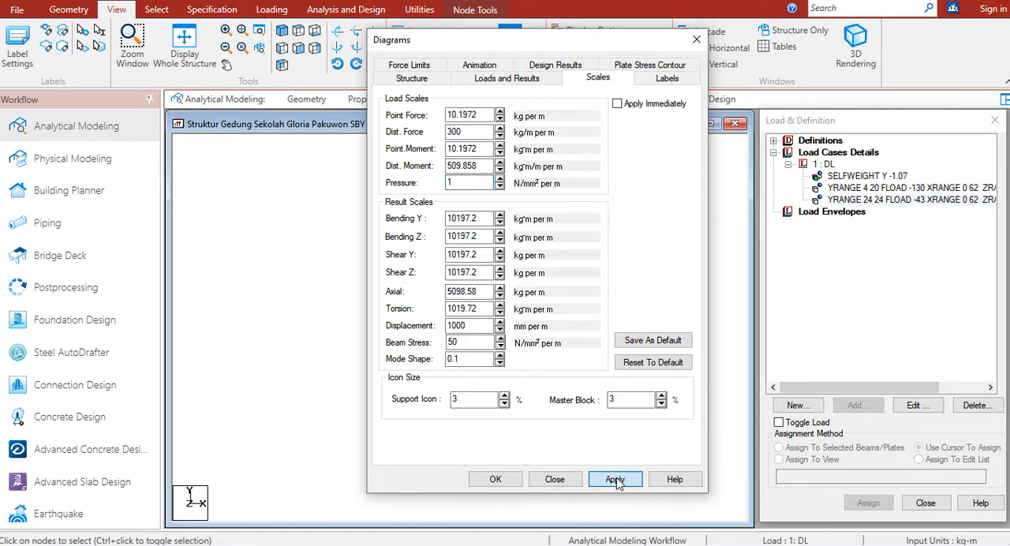
# Set the distributed moment scale to 300 kg·m/m per m and the pressure scale to 0.1 N/mm2 per m
pyautogui.doubleClick(483, 165)
pyautogui.write('300')
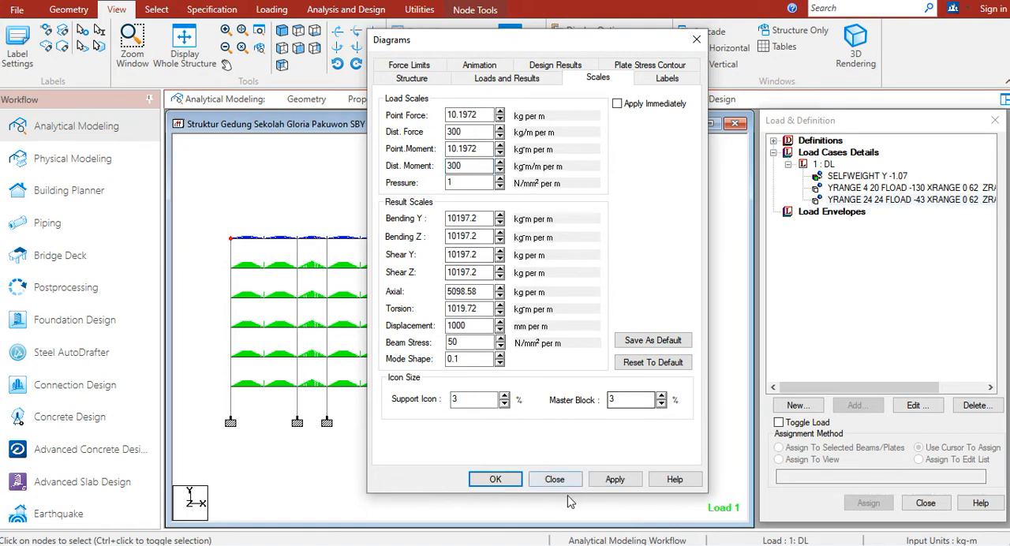
pyautogui.click(614, 480)
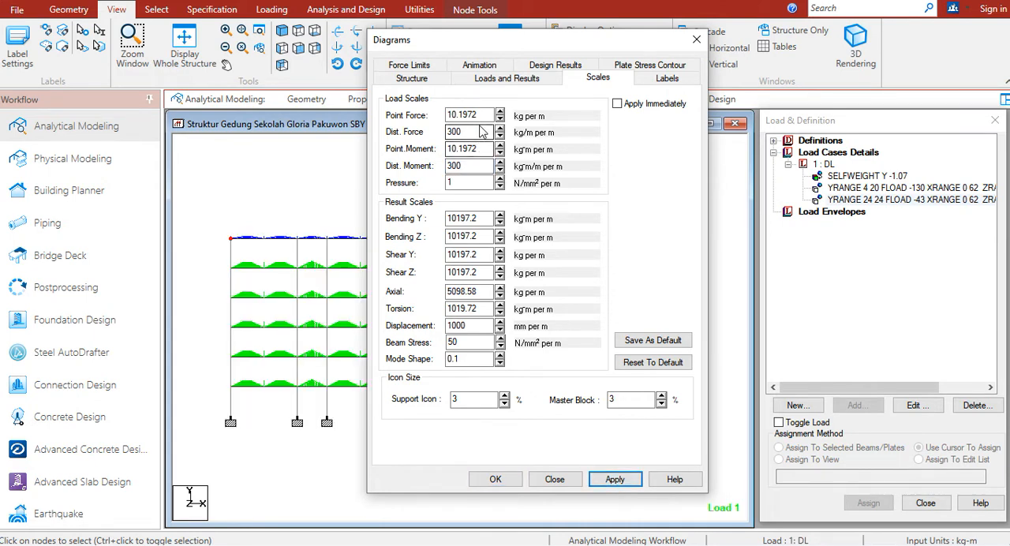
pyautogui.doubleClick(465, 180)
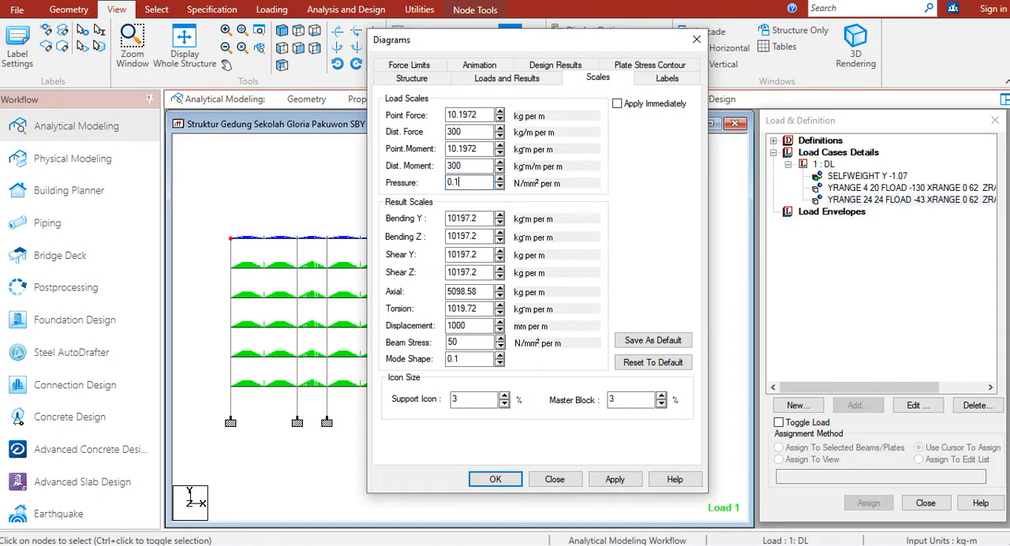
pyautogui.click(613, 479)
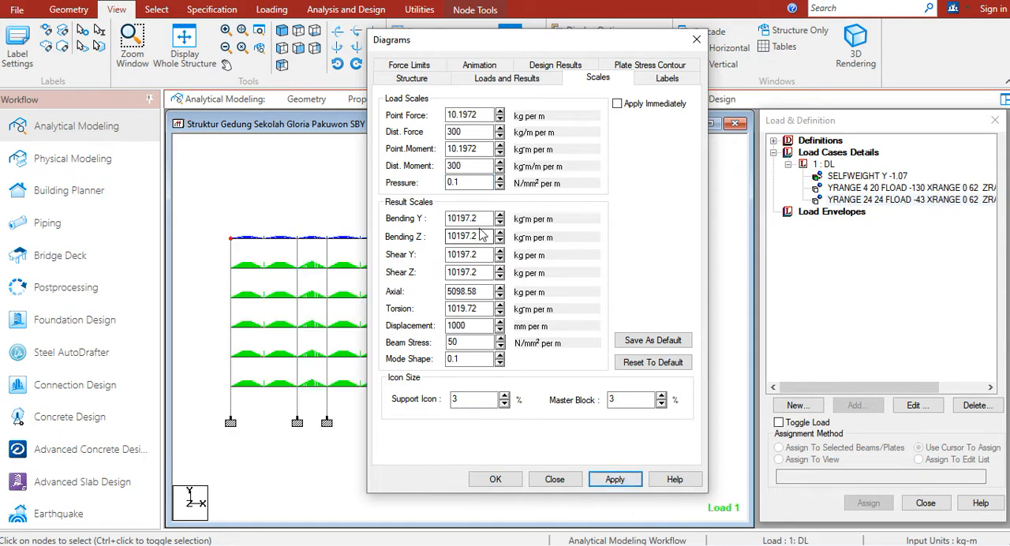
# Try a distributed force diagram scale of 30 kg/m per m
pyautogui.doubleClick(461, 148)
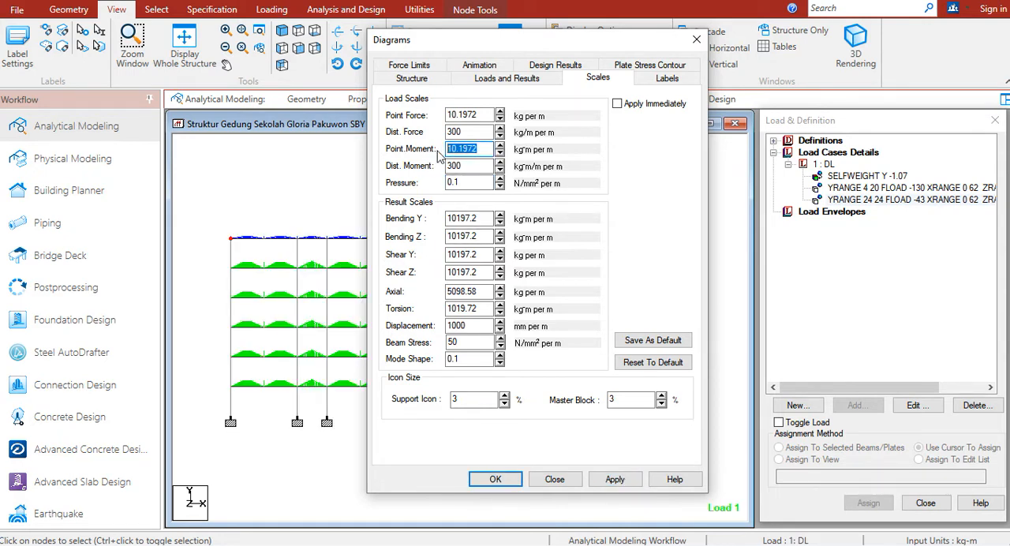
pyautogui.click(468, 132)
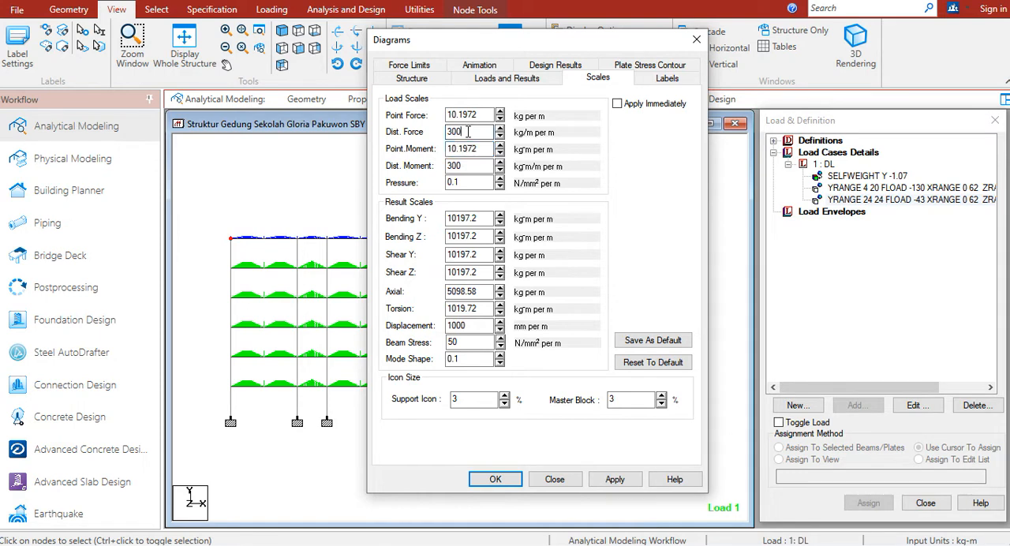
pyautogui.click(615, 480)
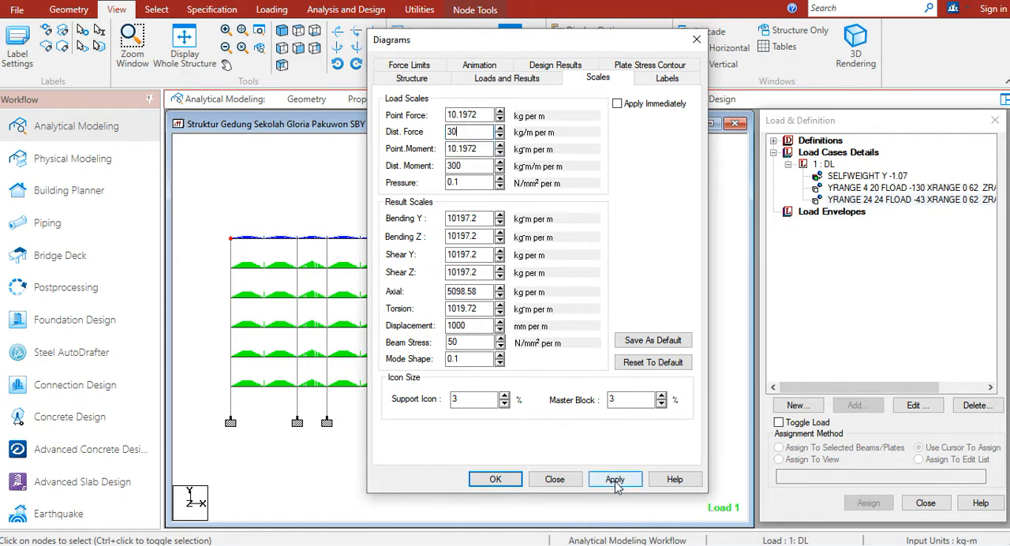
# Set the distributed force scale to 150 kg/m per m and check the load diagrams in the Y-Z and X-Y elevations
pyautogui.click(467, 133)
pyautogui.moveTo(469, 132); pyautogui.dragTo(447, 132)
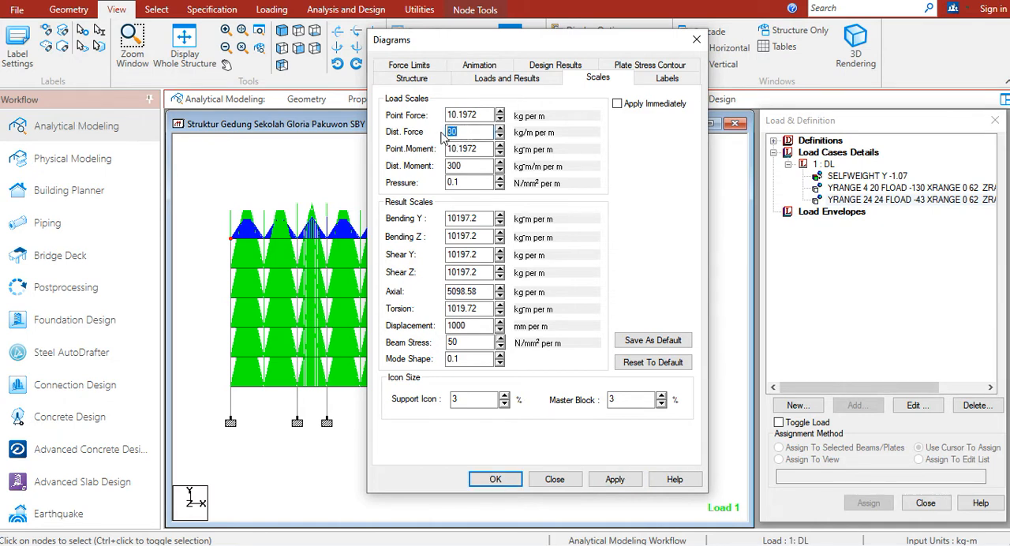
pyautogui.write('150')
pyautogui.click(628, 483)
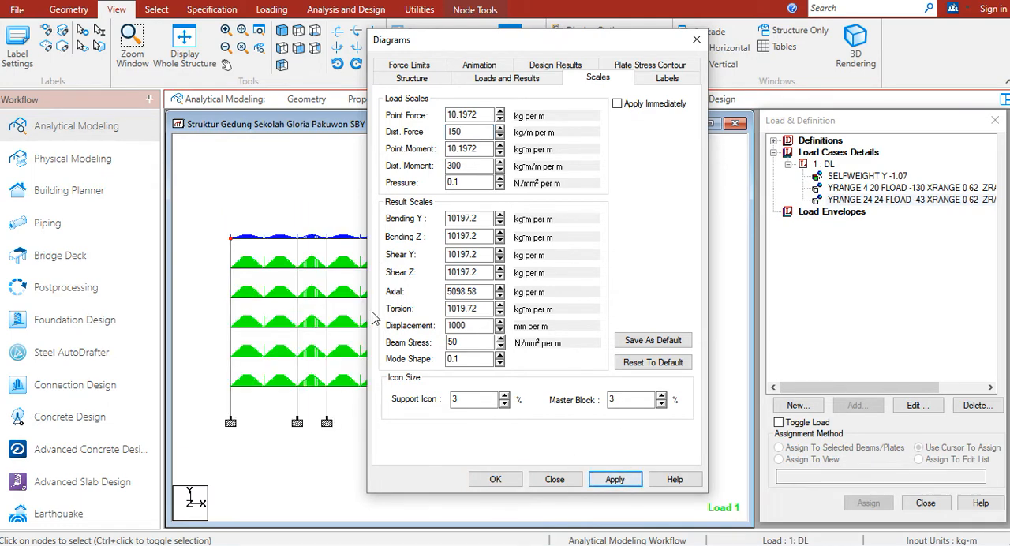
pyautogui.click(496, 479)
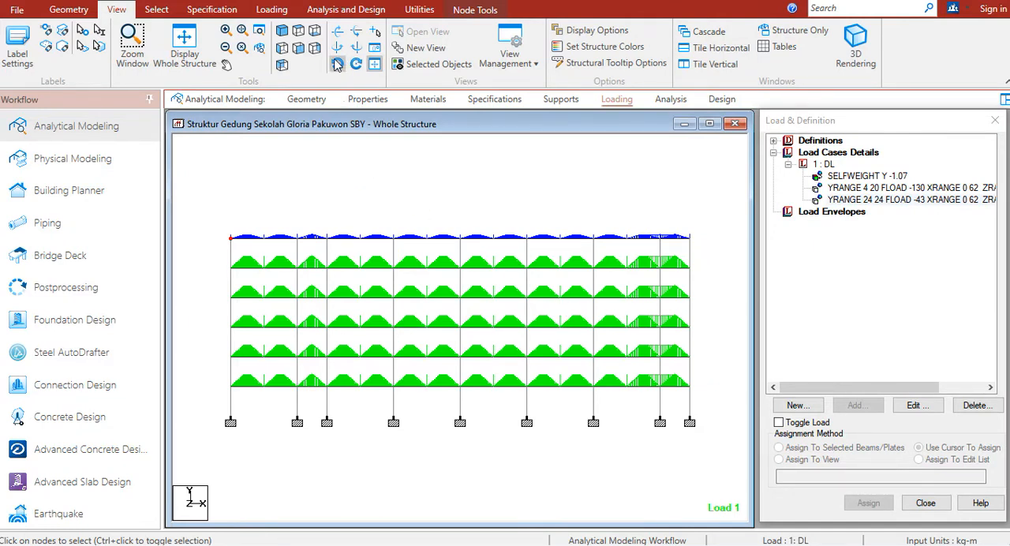
pyautogui.click(282, 63)
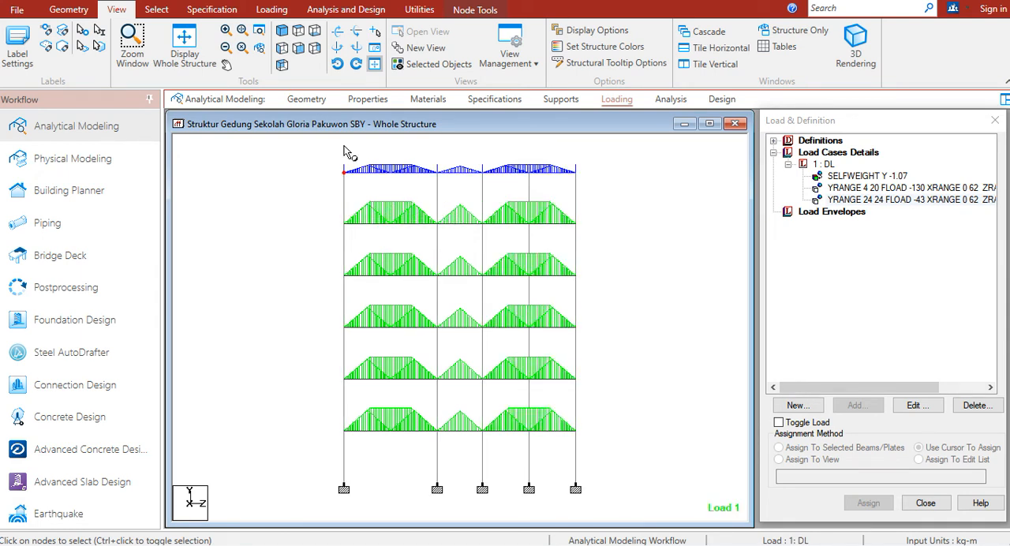
pyautogui.click(299, 51)
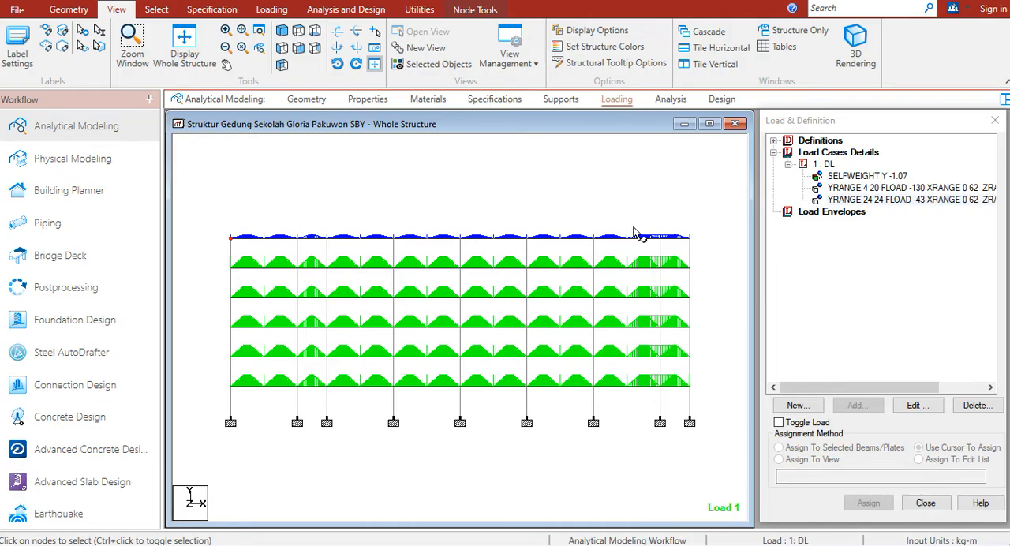
# Switch to the load calculation spreadsheet and read from the floor slab loads down to section B, brick wall loads on the main beams
pyautogui.hotkey('alt', 'Tab')
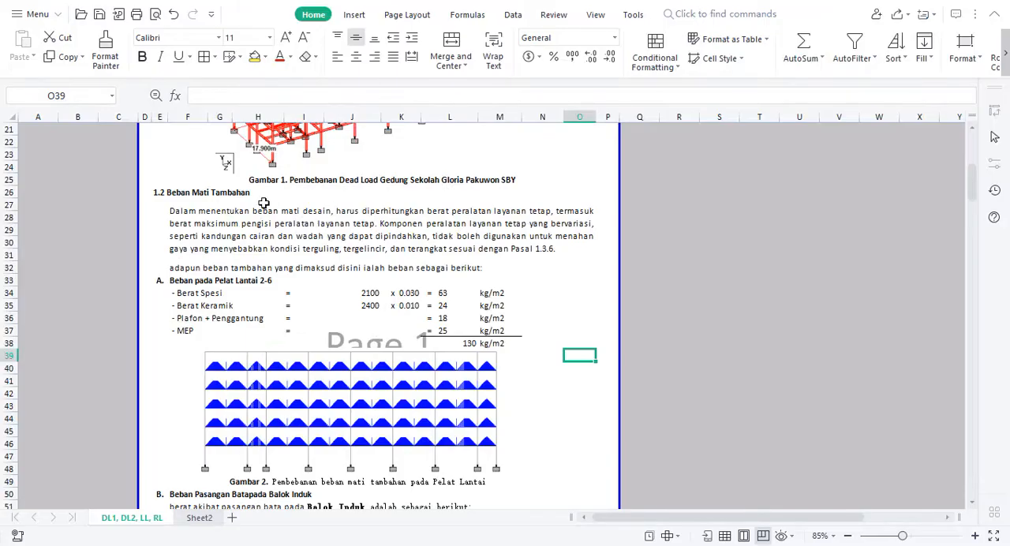
pyautogui.click(189, 282)
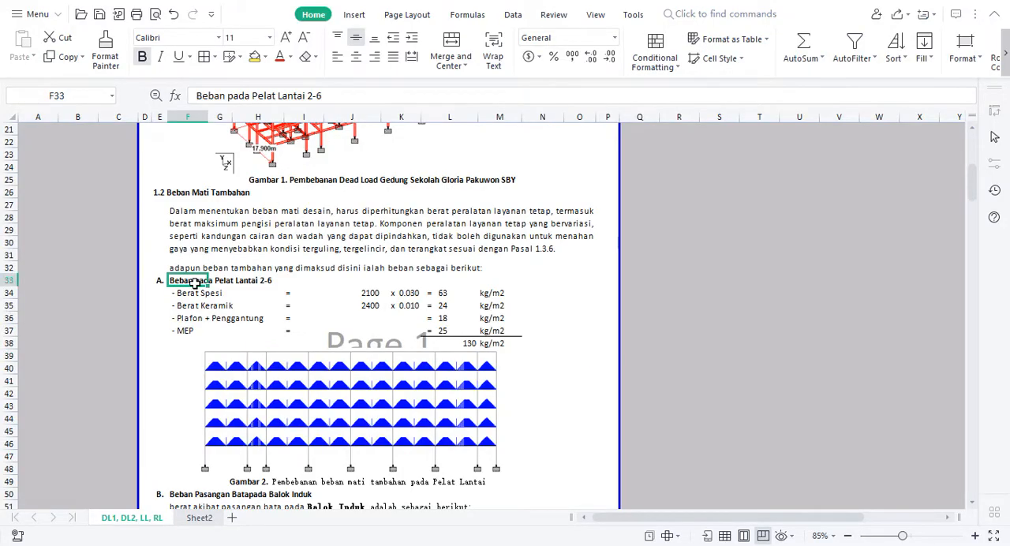
pyautogui.press('Down')
pyautogui.press('Down')
pyautogui.press('Down')
pyautogui.press('Down')
pyautogui.press('Down')
pyautogui.press('Down')
pyautogui.press('Down')
pyautogui.press('Down')
pyautogui.press('Down')
pyautogui.press('Down')
pyautogui.press('Down')
pyautogui.press('Down')
pyautogui.press('Down')
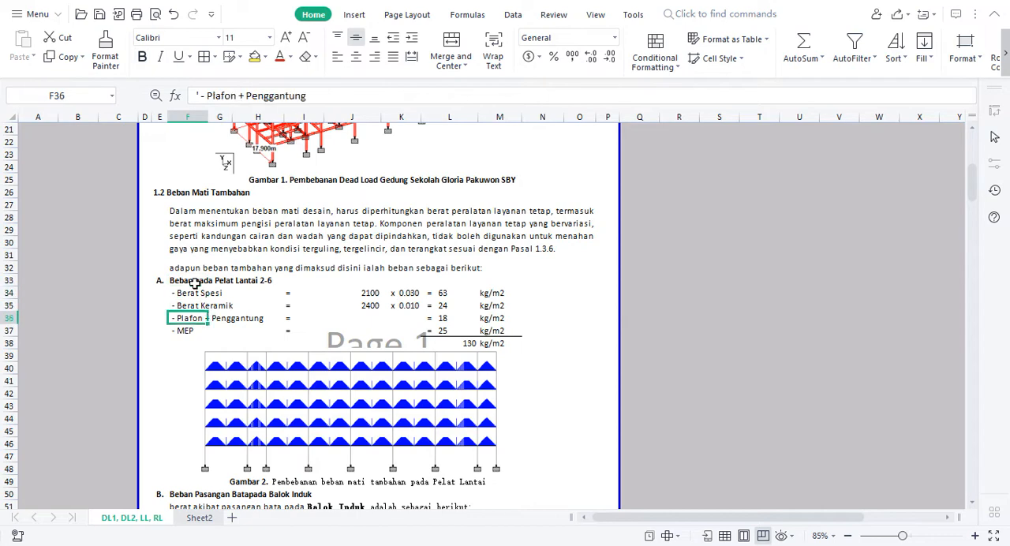
pyautogui.press('Down')
pyautogui.press('Down')
pyautogui.press('Down')
pyautogui.press('Down')
pyautogui.press('Down')
pyautogui.press('Down')
pyautogui.press('Down')
pyautogui.press('Down')
pyautogui.press('Down')
pyautogui.press('Down')
pyautogui.press('Down')
pyautogui.press('Down')
pyautogui.press('Down')
pyautogui.press('Down')
pyautogui.press('Down')
pyautogui.press('Down')
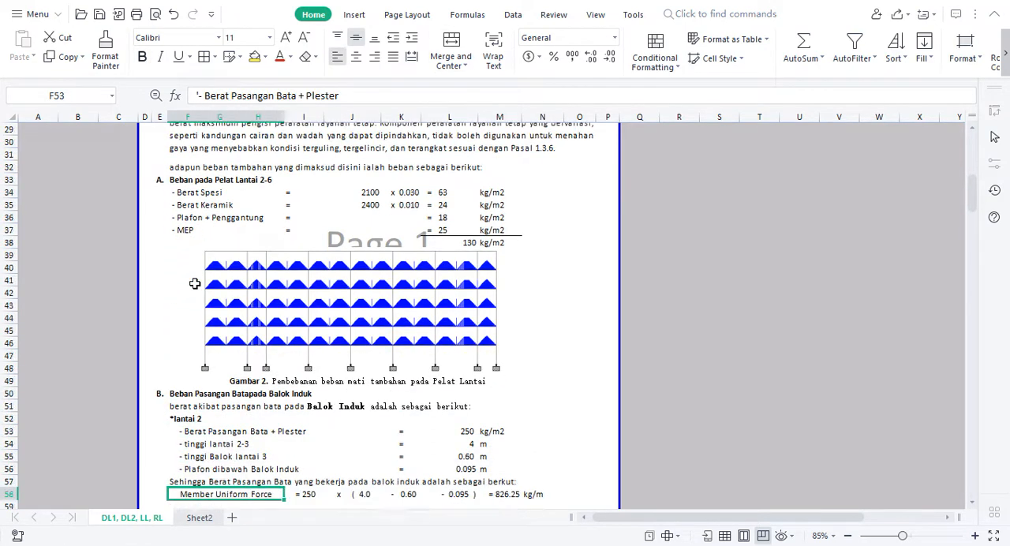
pyautogui.press('Down')
pyautogui.press('Down')
pyautogui.press('Down')
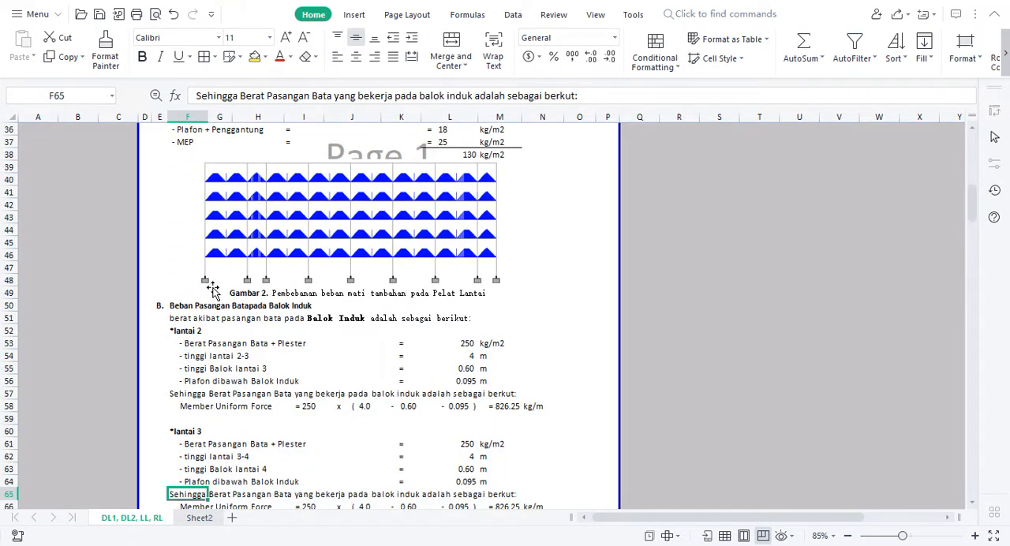
pyautogui.press('Down')
pyautogui.press('Down')
pyautogui.press('Down')
pyautogui.press('Down')
pyautogui.press('Down')
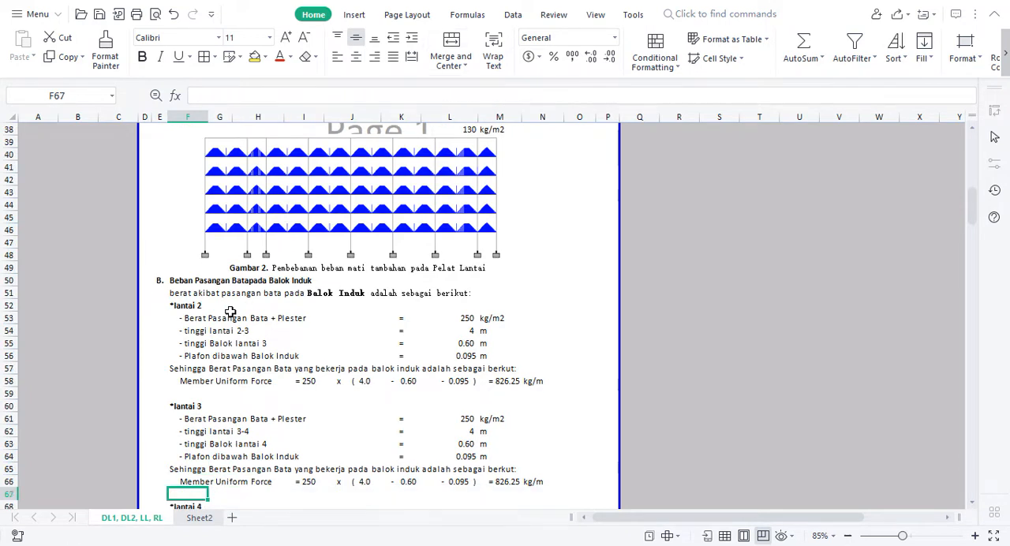
pyautogui.press('Down')
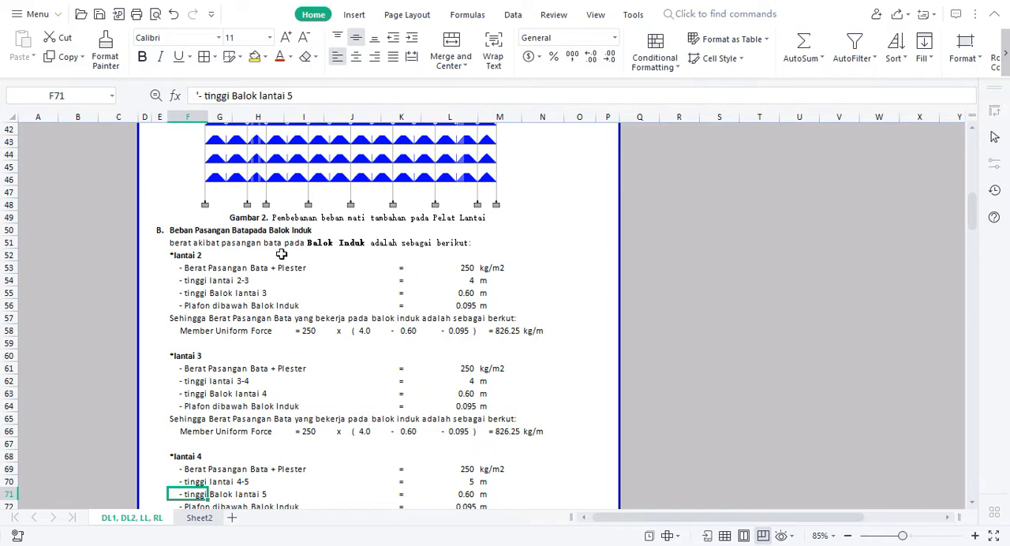
# Examine the floor 2 wall load inputs (wall weight, storey height, beam depth, ceiling drop) and the resulting member uniform force
pyautogui.click(469, 268)
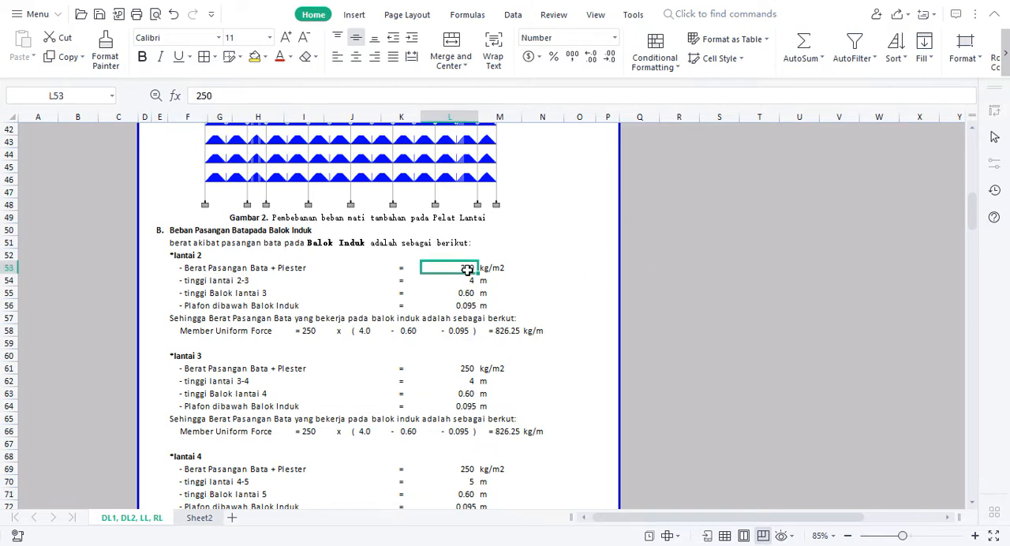
pyautogui.click(490, 269)
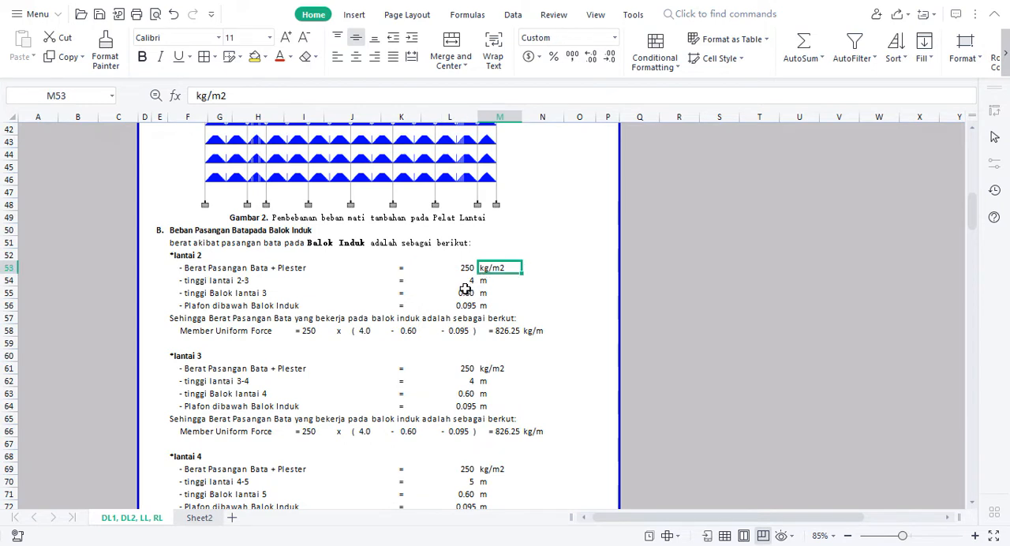
pyautogui.click(221, 282)
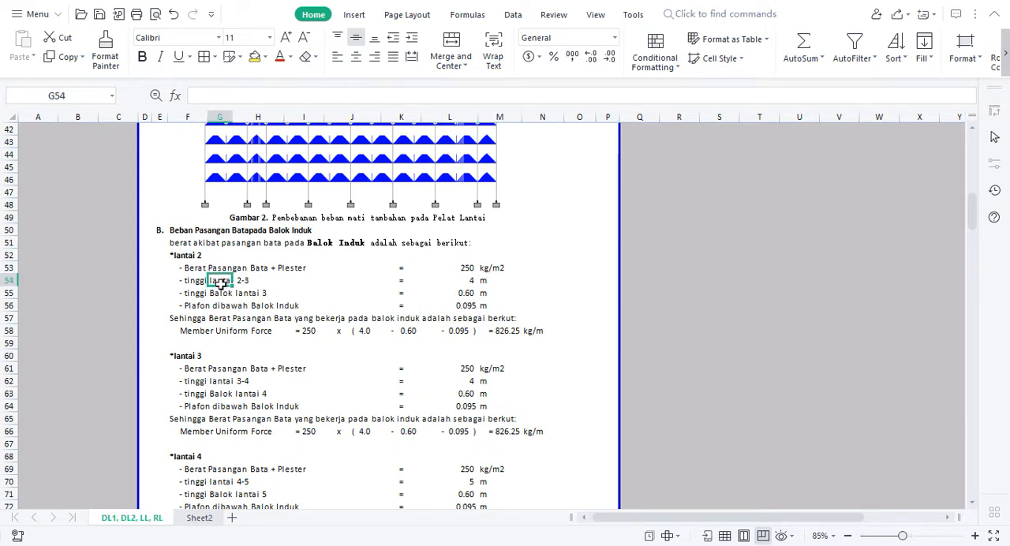
pyautogui.click(454, 279)
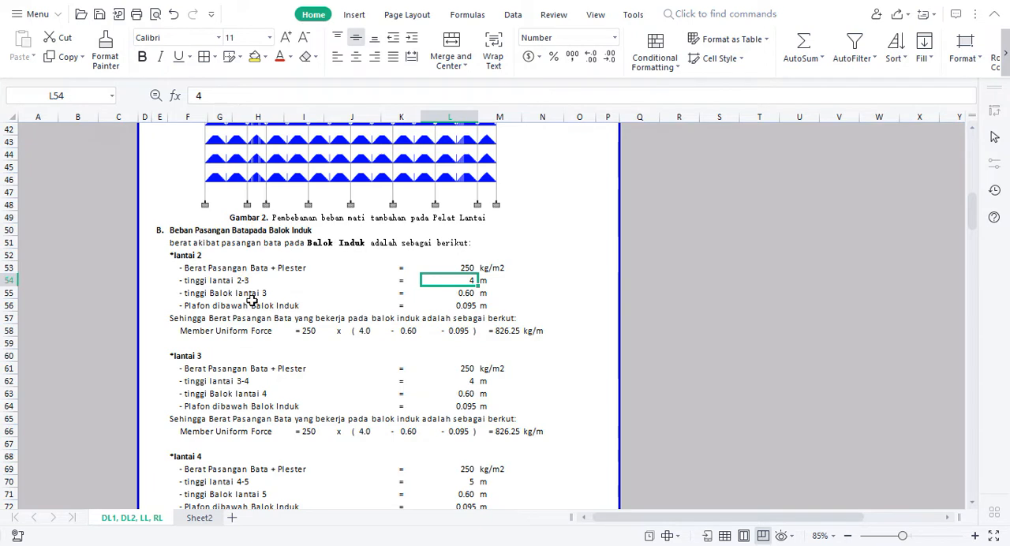
pyautogui.click(462, 294)
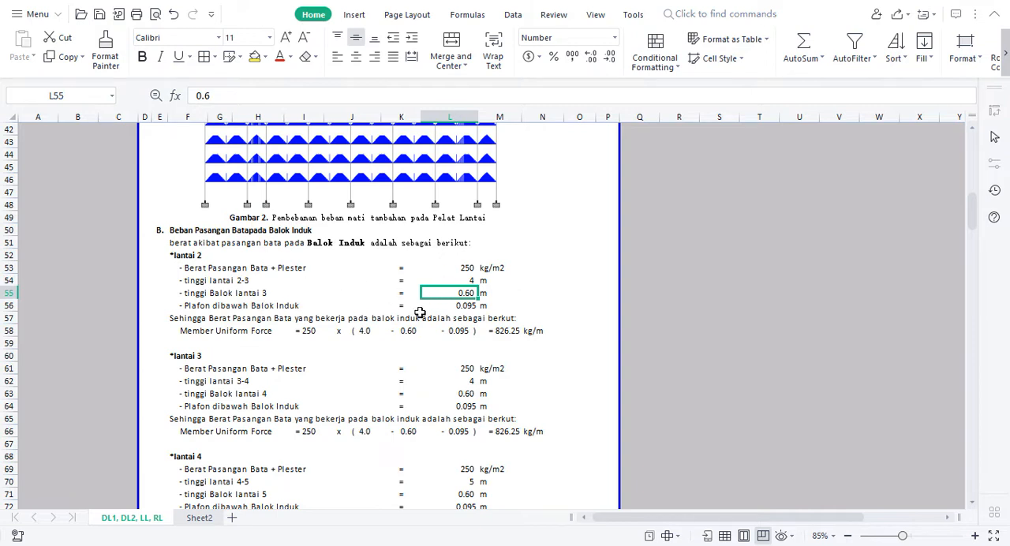
pyautogui.click(458, 307)
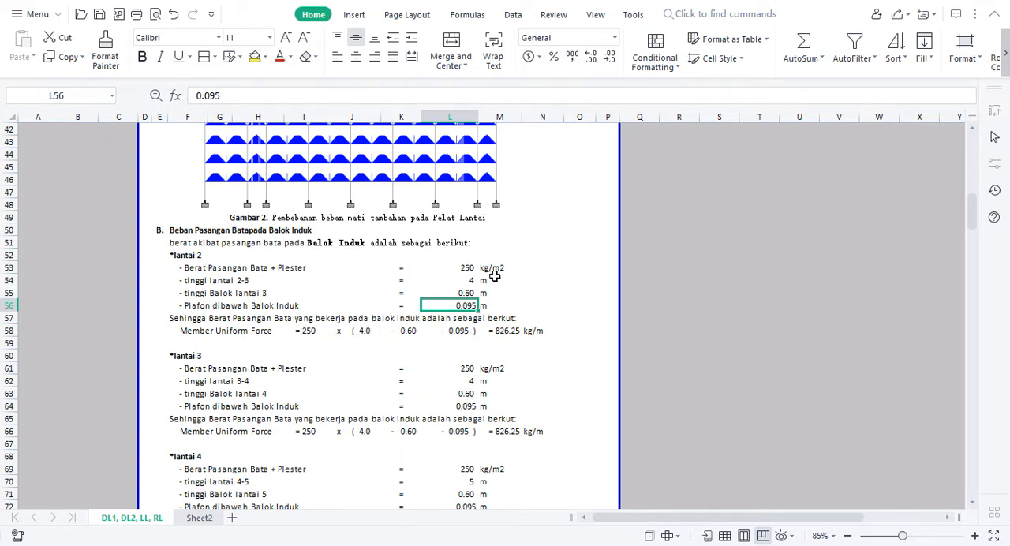
pyautogui.click(470, 280)
pyautogui.click(466, 292)
pyautogui.click(461, 305)
pyautogui.click(466, 268)
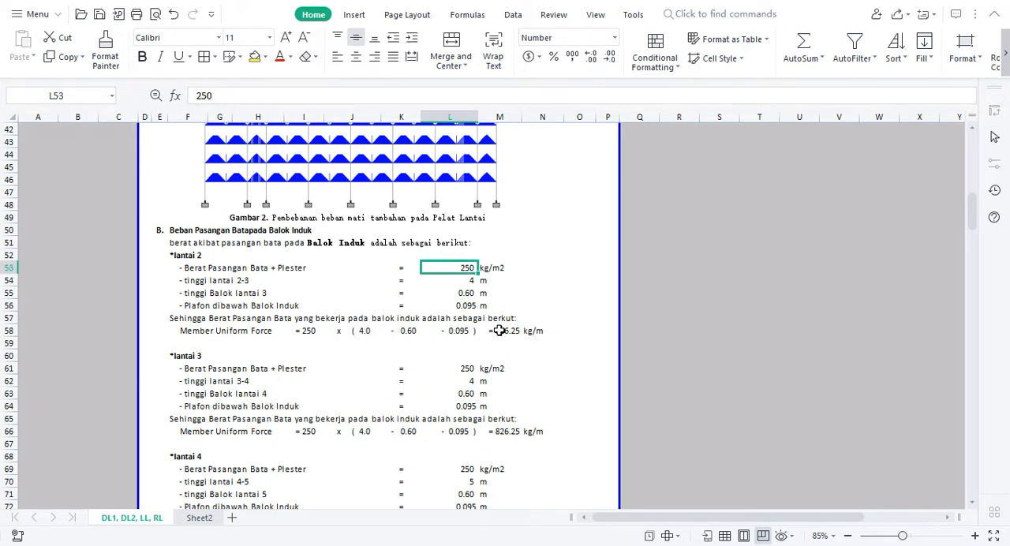
pyautogui.click(505, 341)
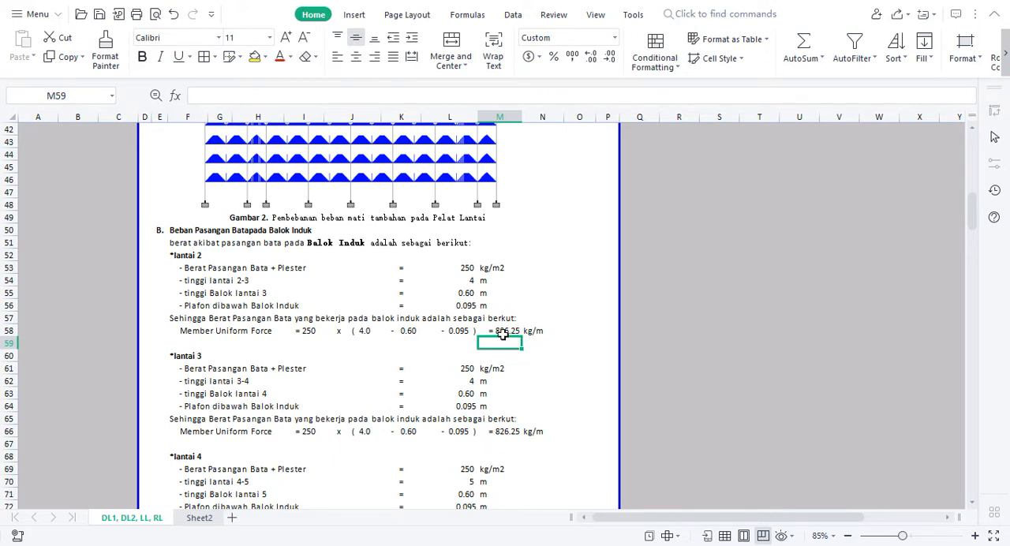
pyautogui.click(545, 341)
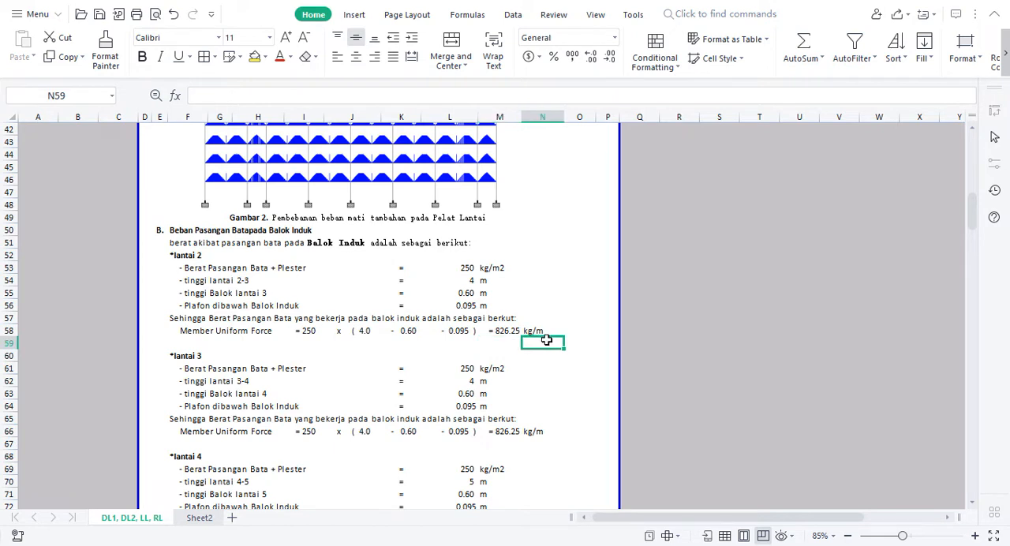
# Switch back to STAAD.Pro, select load case 1: DL and show the structure in isometric view
pyautogui.hotkey('alt', 'Tab')
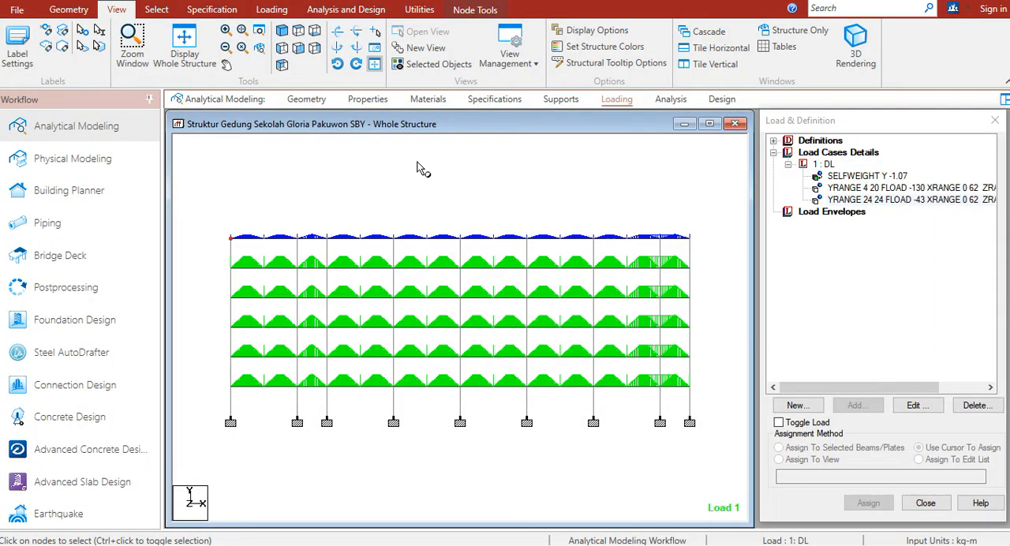
pyautogui.click(826, 164)
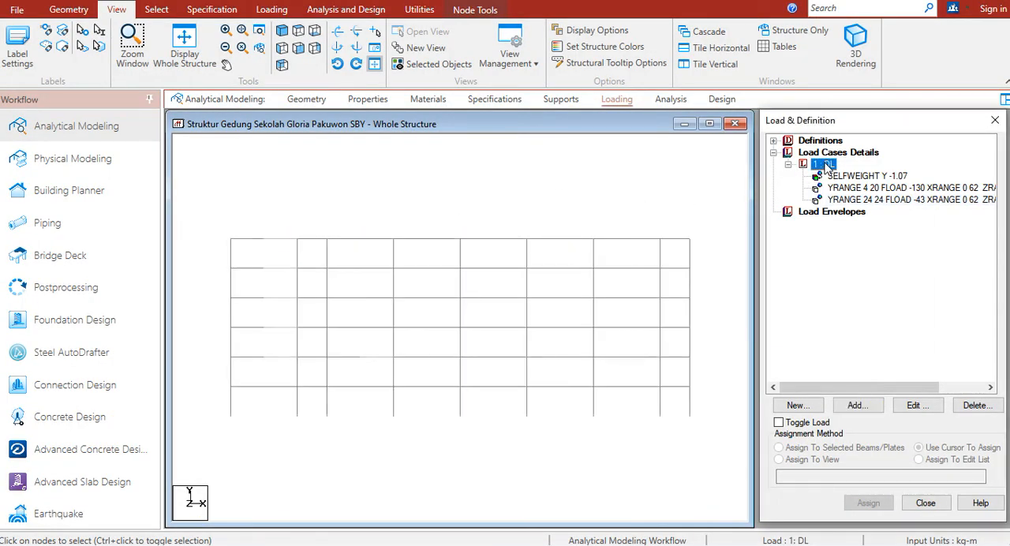
pyautogui.click(283, 30)
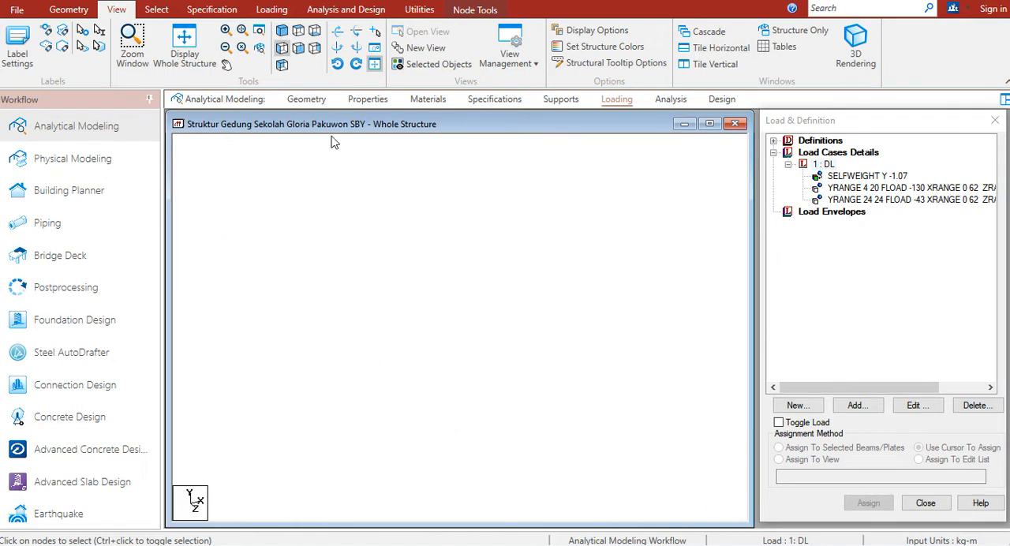
pyautogui.rightClick(378, 193)
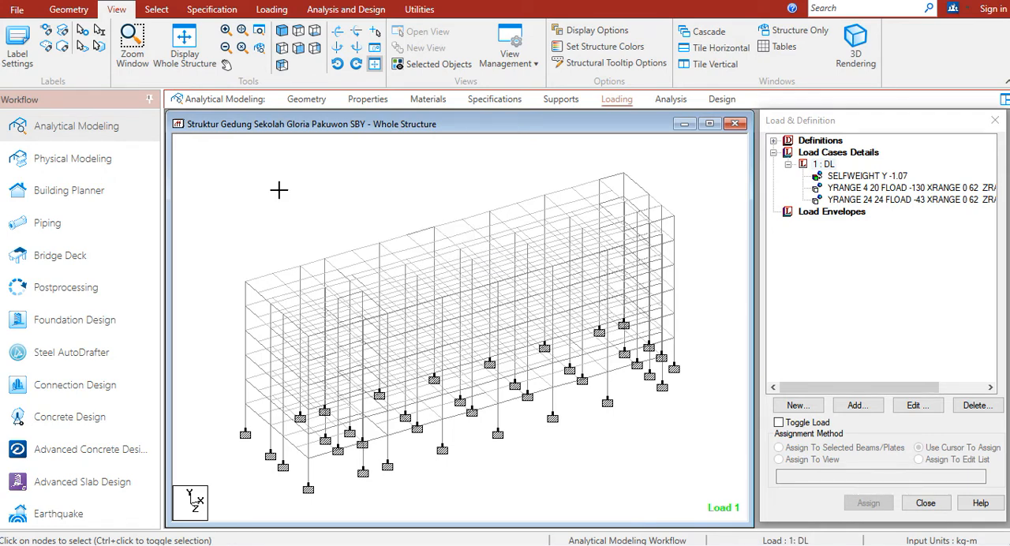
# Open the group list and review the beam groups _BALOK_B1 to _BALOK_B5
pyautogui.hotkey('ctrl', 'g')
pyautogui.moveTo(274, 153); pyautogui.dragTo(144, 154)
pyautogui.click(126, 180)
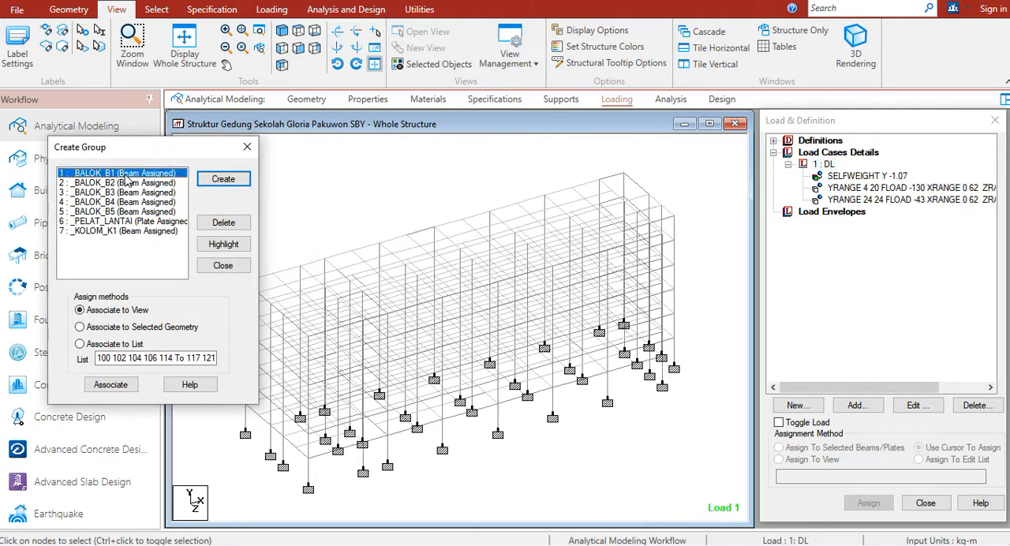
pyautogui.click(124, 182)
pyautogui.click(122, 192)
pyautogui.click(120, 202)
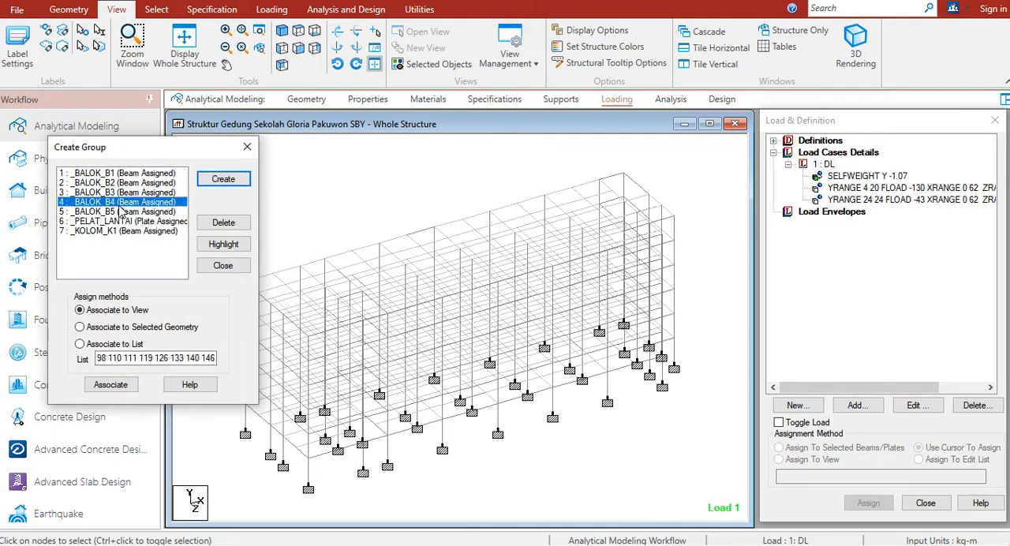
pyautogui.click(120, 211)
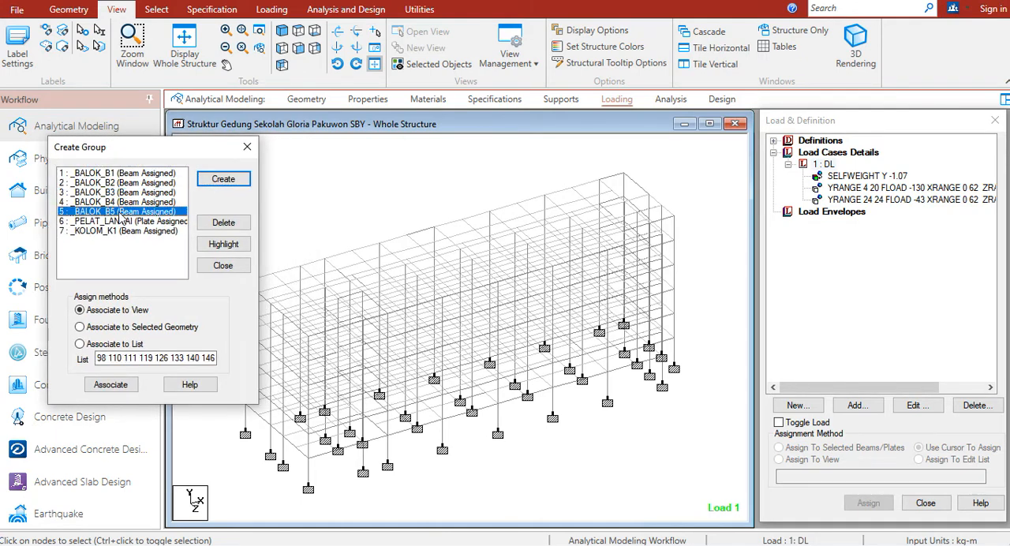
pyautogui.click(247, 147)
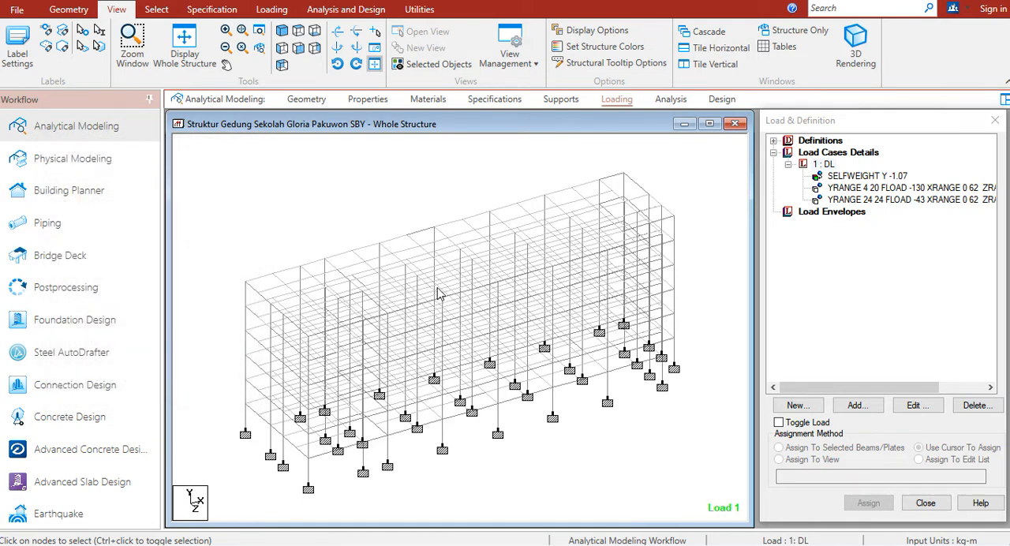
# Select all members and plates below the roof level in front view and display only these objects in isometric view
pyautogui.click(299, 49)
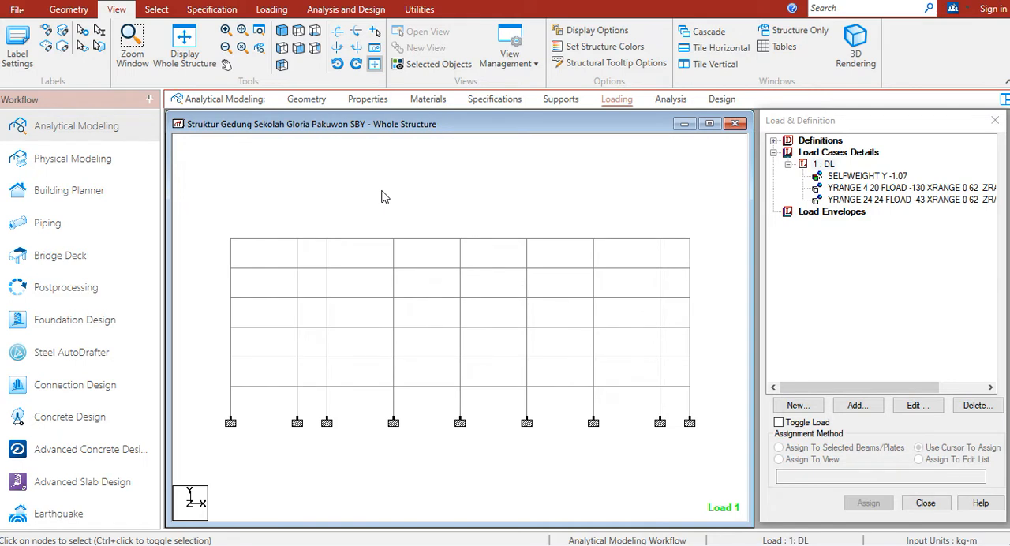
pyautogui.rightClick(412, 162)
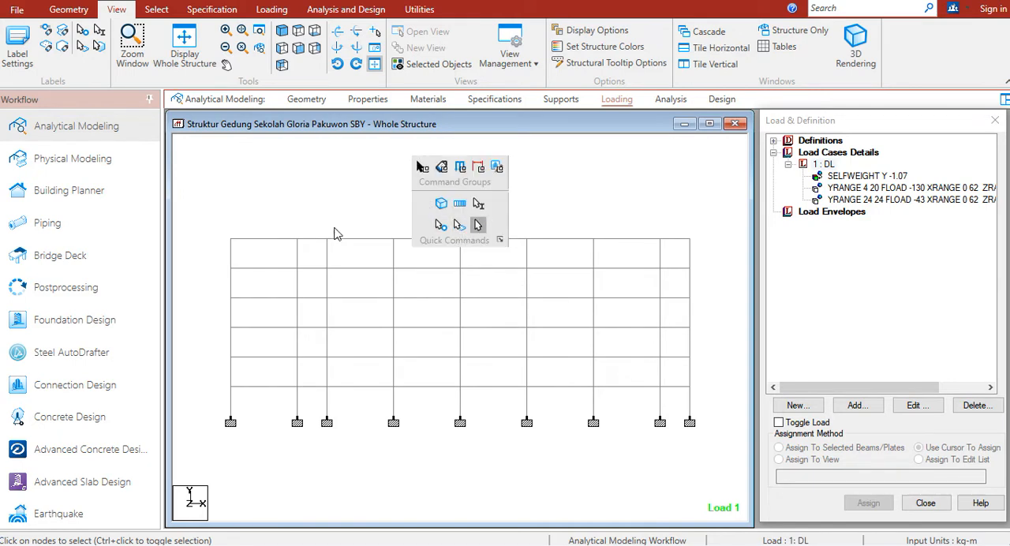
pyautogui.click(460, 226)
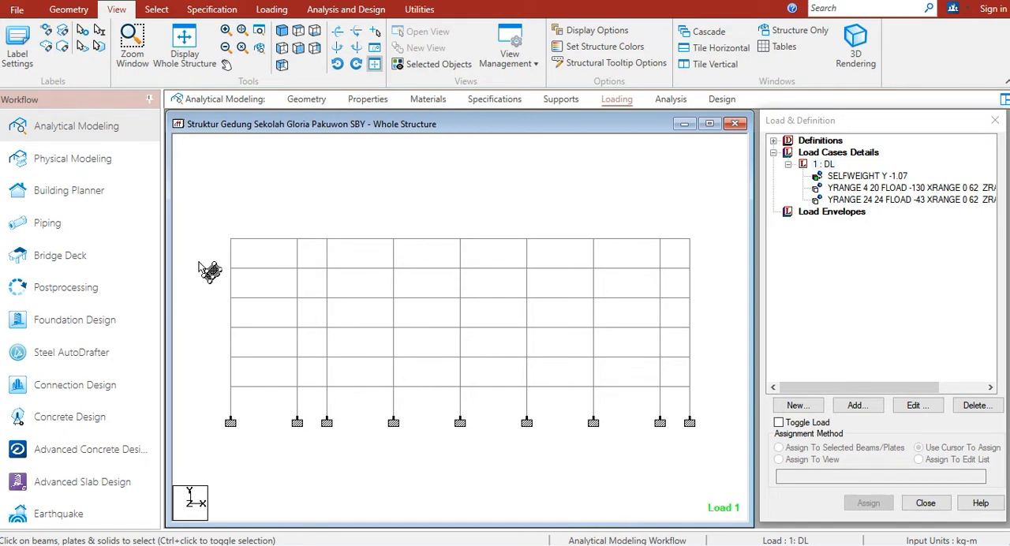
pyautogui.moveTo(194, 264); pyautogui.dragTo(713, 428)
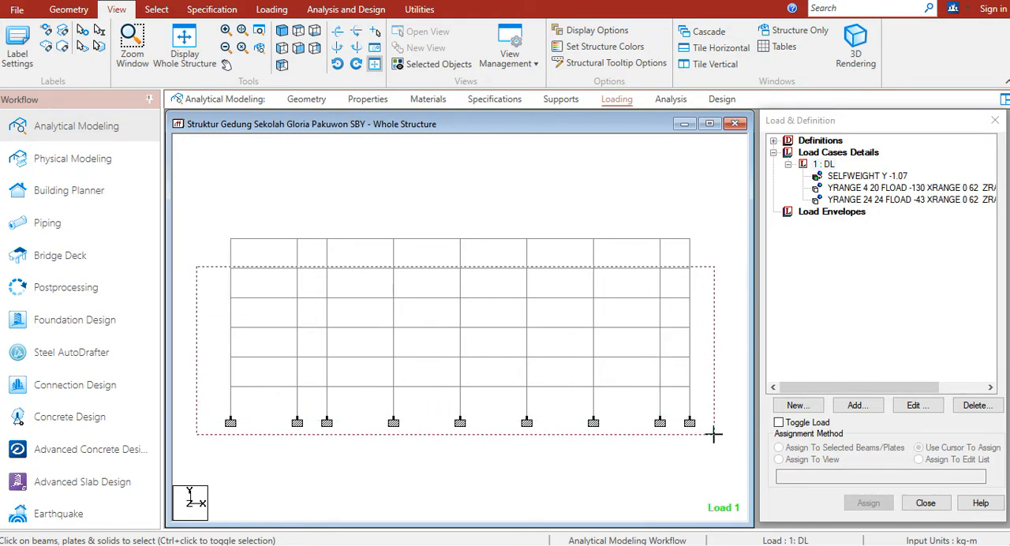
pyautogui.click(420, 68)
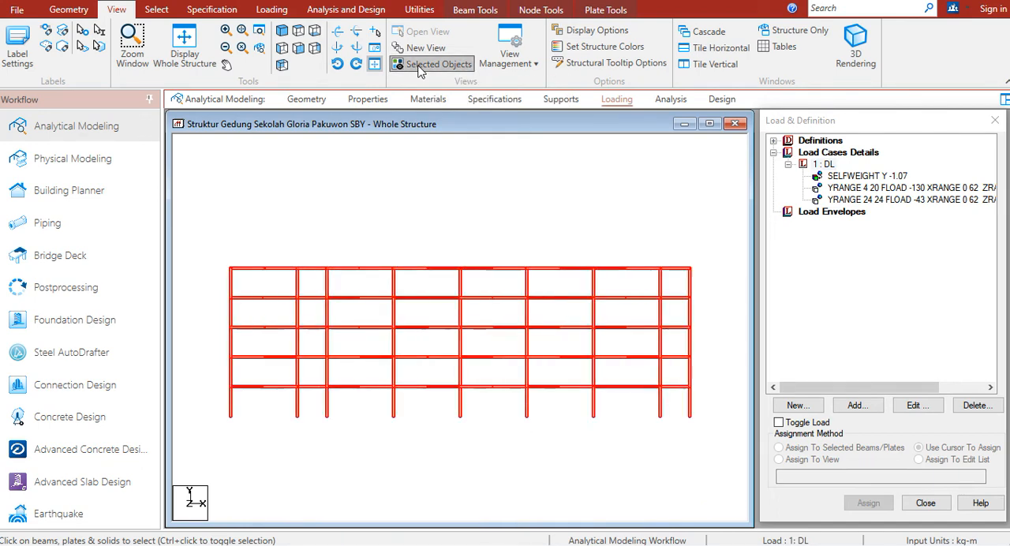
pyautogui.click(283, 32)
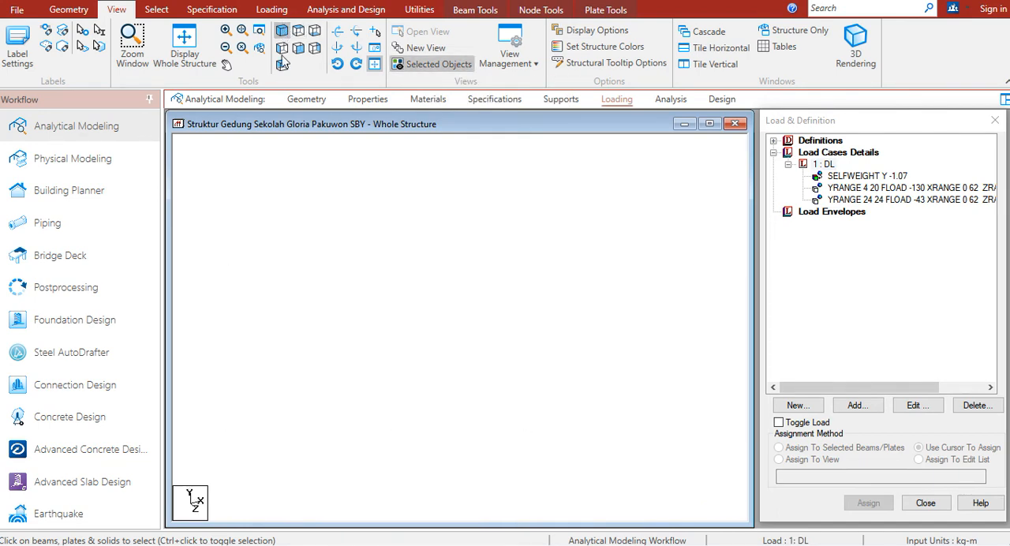
pyautogui.click(320, 224)
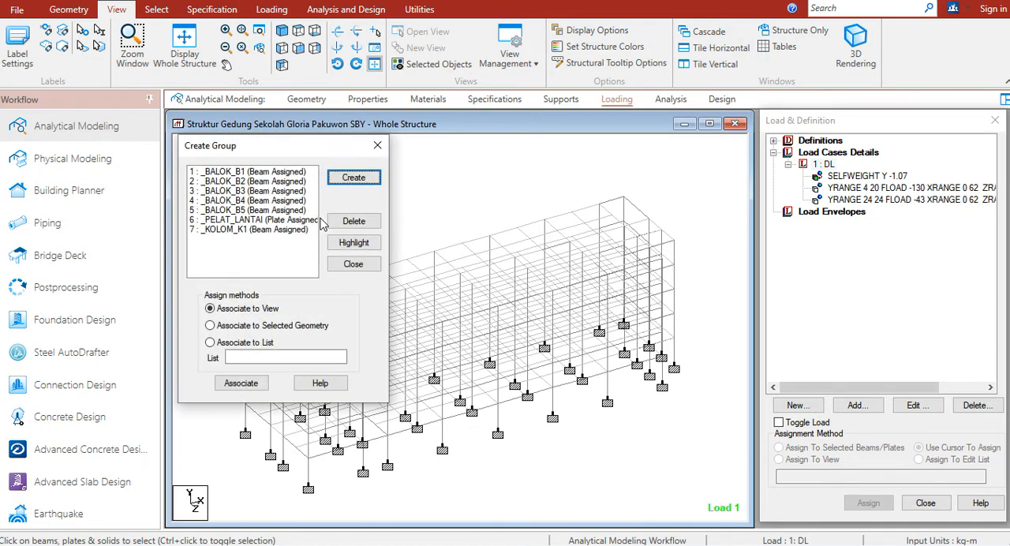
# Highlight the group _BALOK_B5, invert the beam selection and display only the remaining beams and columns
pyautogui.click(299, 211)
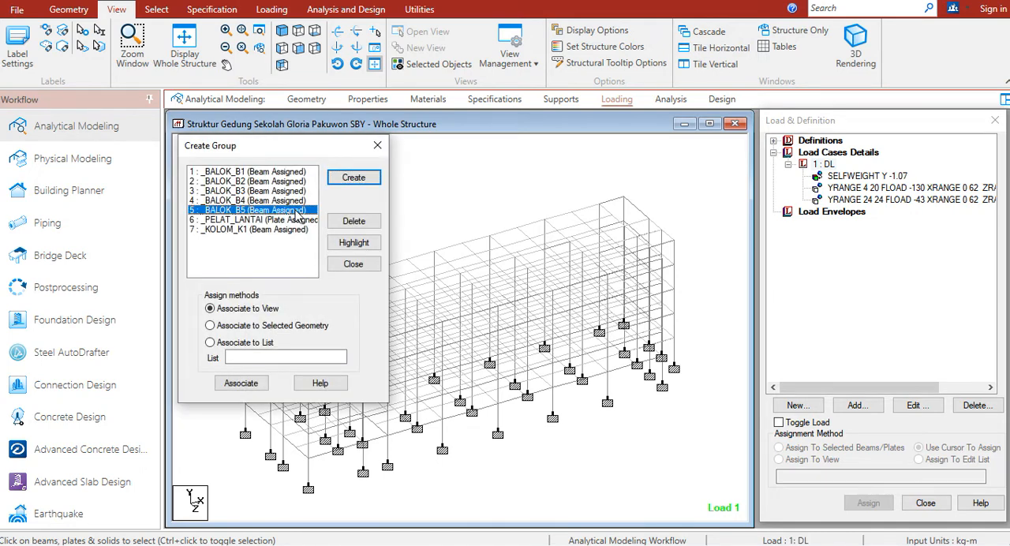
pyautogui.click(334, 243)
pyautogui.click(377, 145)
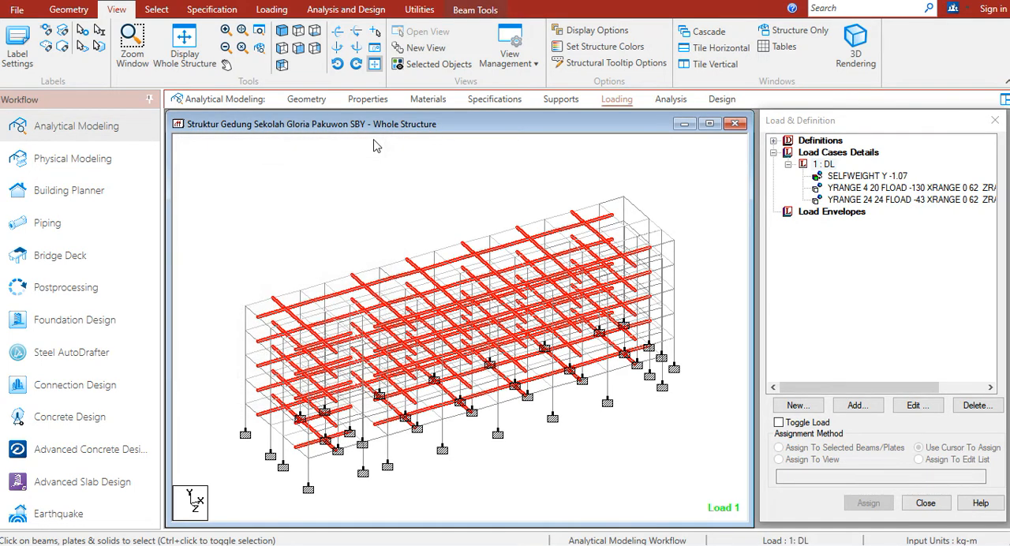
pyautogui.click(150, 14)
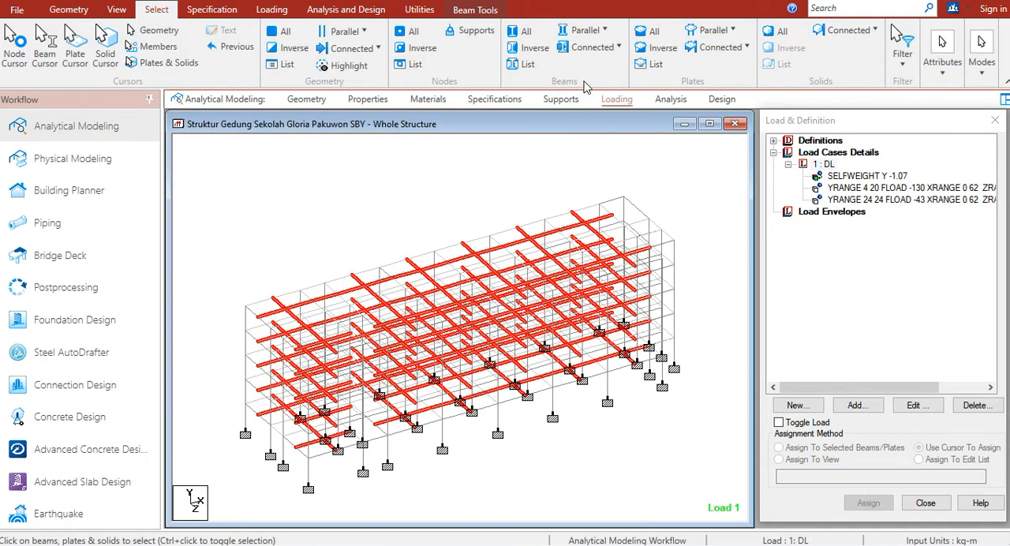
pyautogui.click(530, 51)
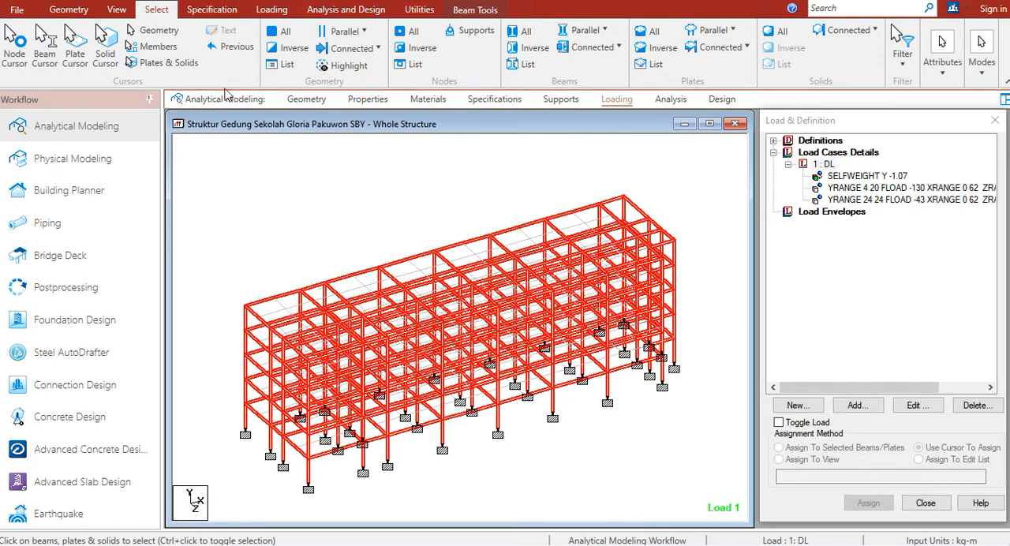
pyautogui.click(116, 10)
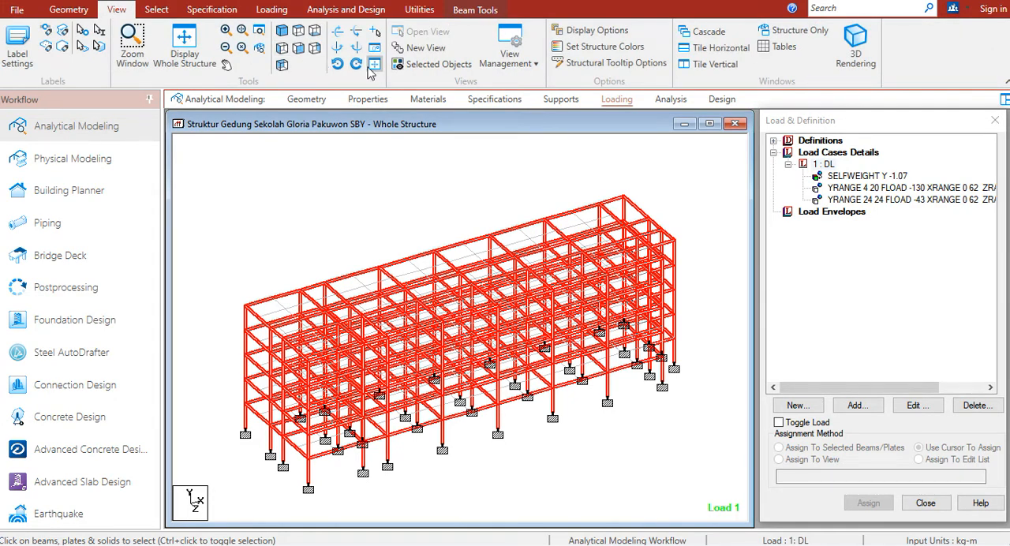
pyautogui.click(410, 68)
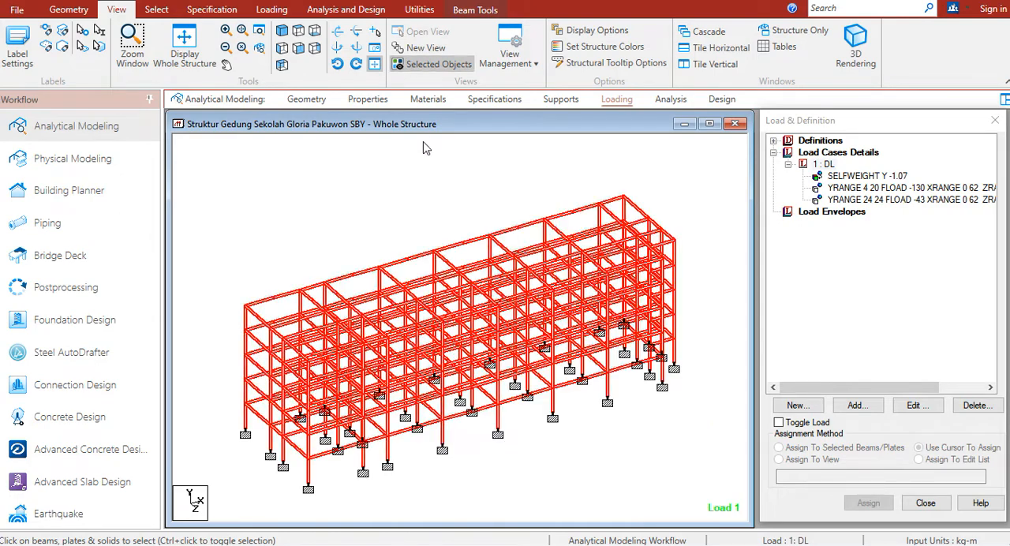
pyautogui.click(373, 203)
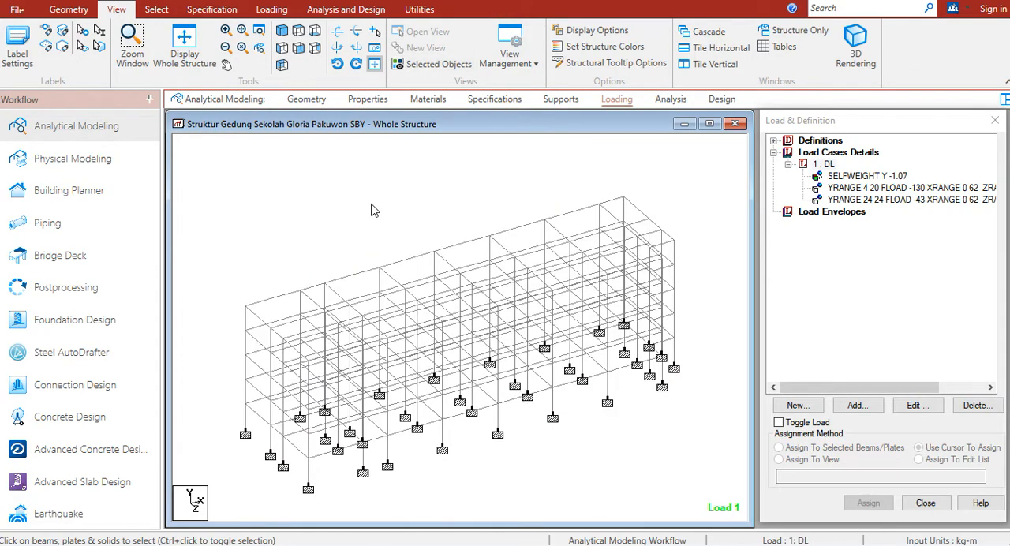
# Add a uniform member force of -826.25 kg/m in the GY direction to load case 1: DL, using the spreadsheet's floor 2 wall load
pyautogui.click(824, 164)
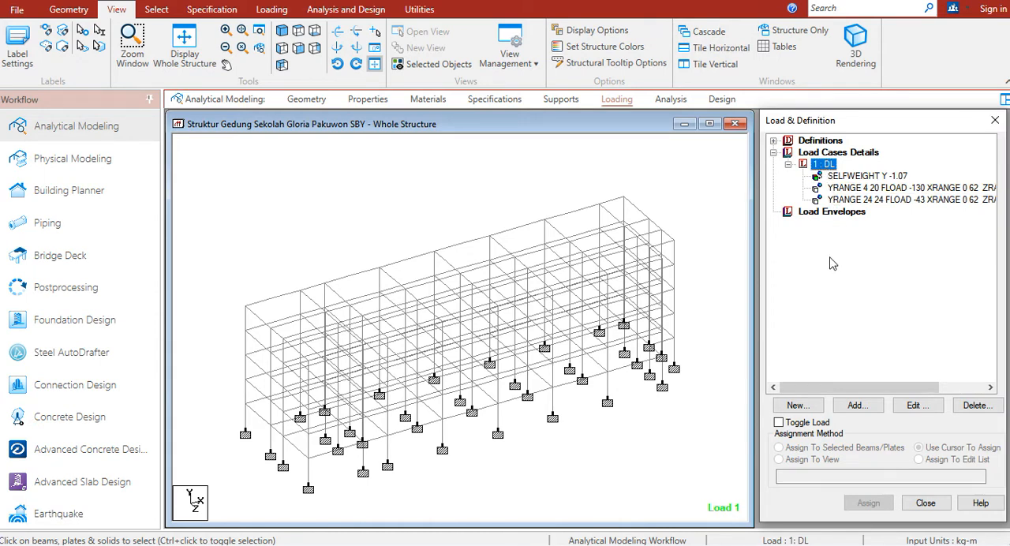
pyautogui.click(856, 405)
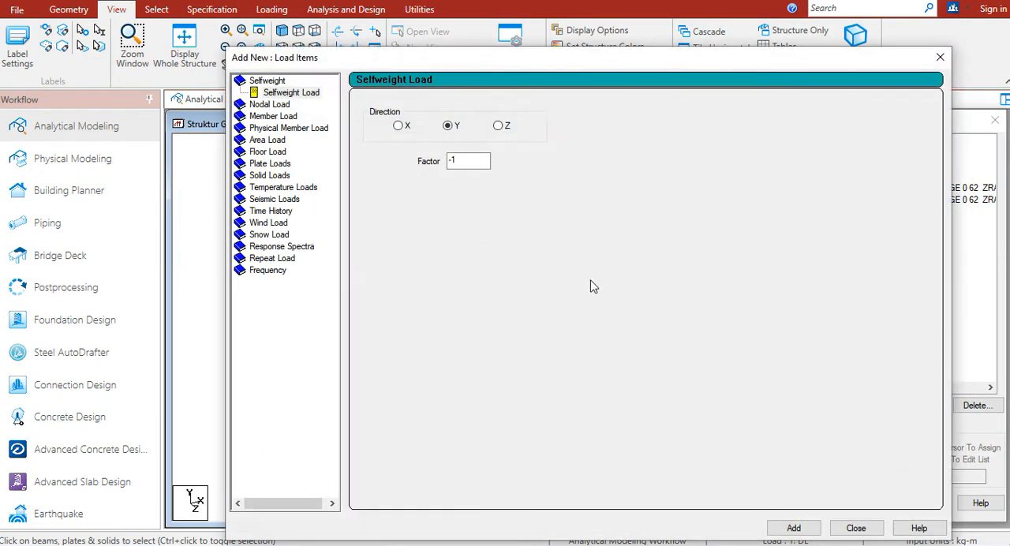
pyautogui.click(289, 115)
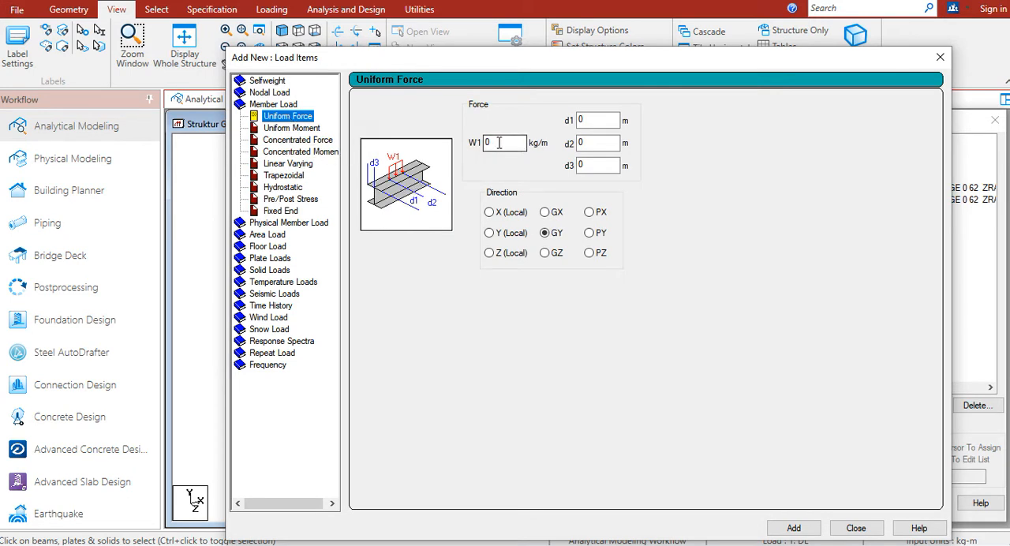
pyautogui.click(490, 143)
pyautogui.hotkey('alt', 'Tab')
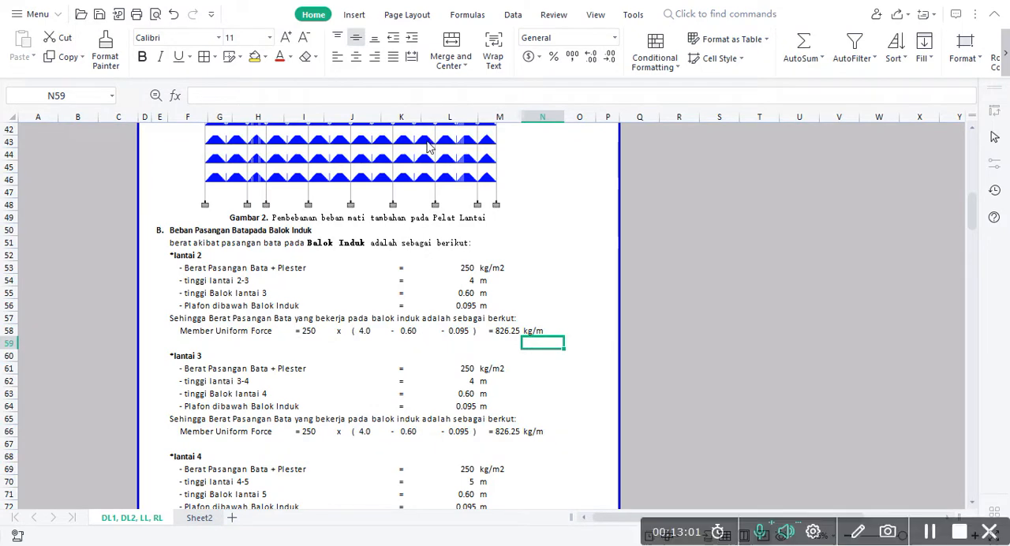
pyautogui.hotkey('alt', 'Tab')
pyautogui.write('-8')
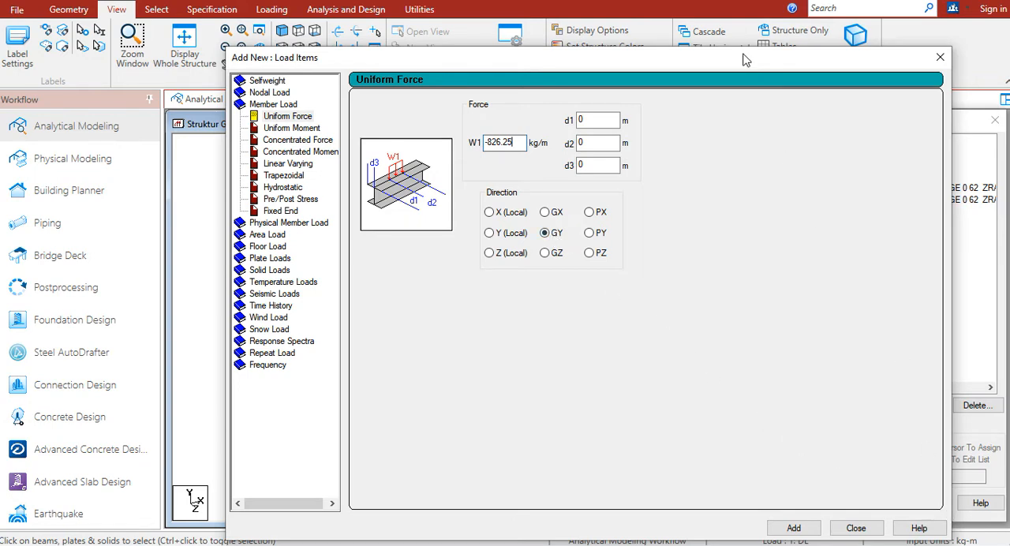
pyautogui.moveTo(727, 64); pyautogui.dragTo(699, 20)
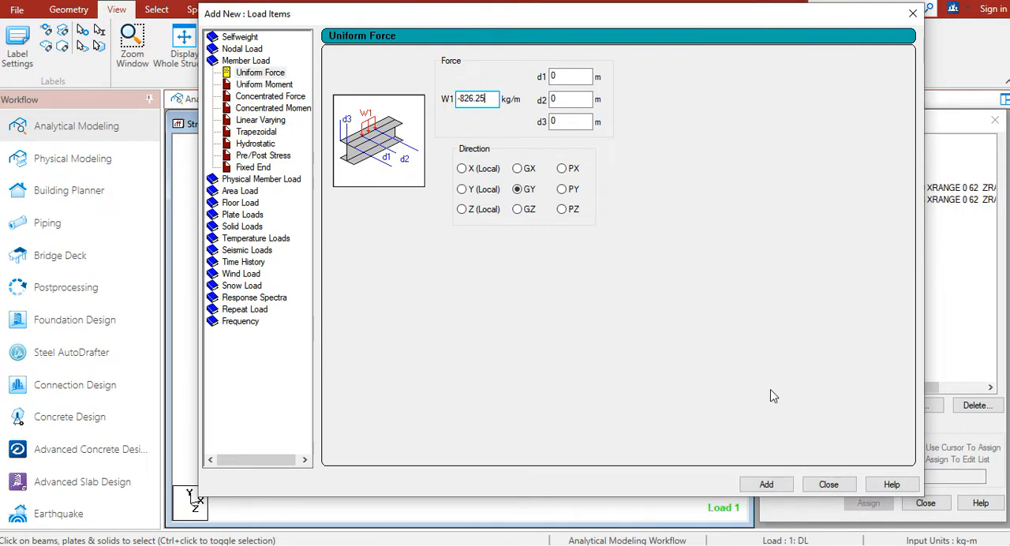
pyautogui.click(766, 487)
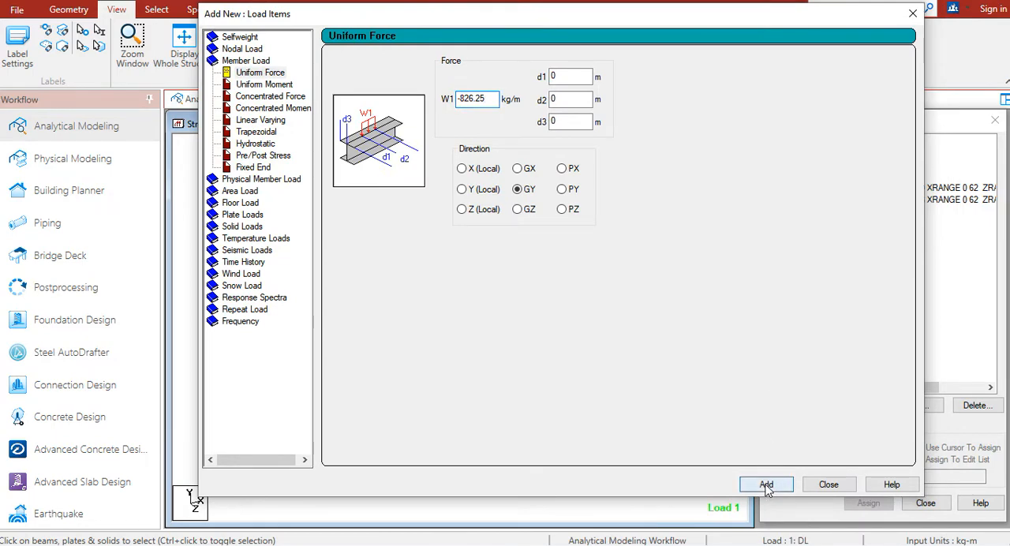
pyautogui.click(817, 491)
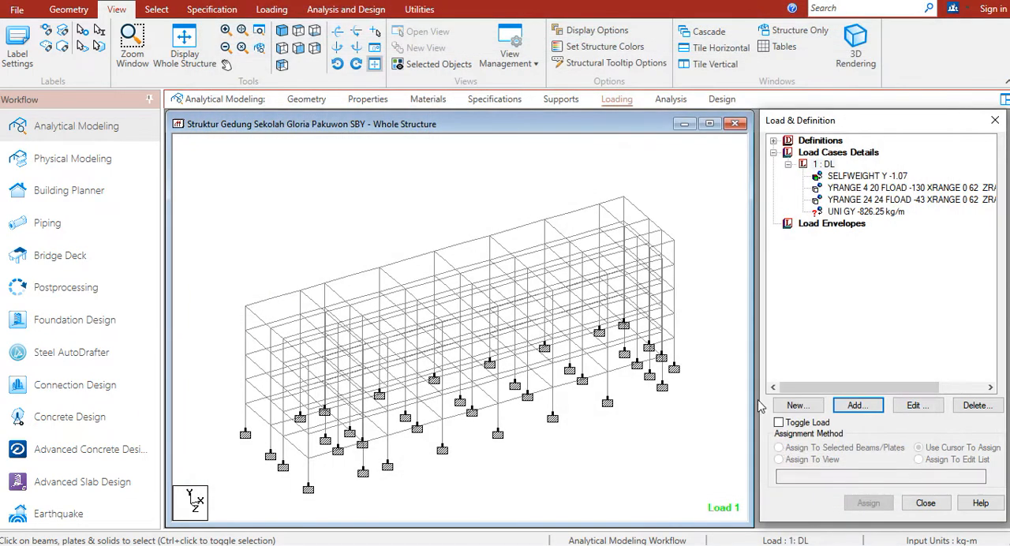
# Select the displayed beams parallel to X and Z and assign the UNI GY -826.25 kg/m load to them
pyautogui.click(854, 211)
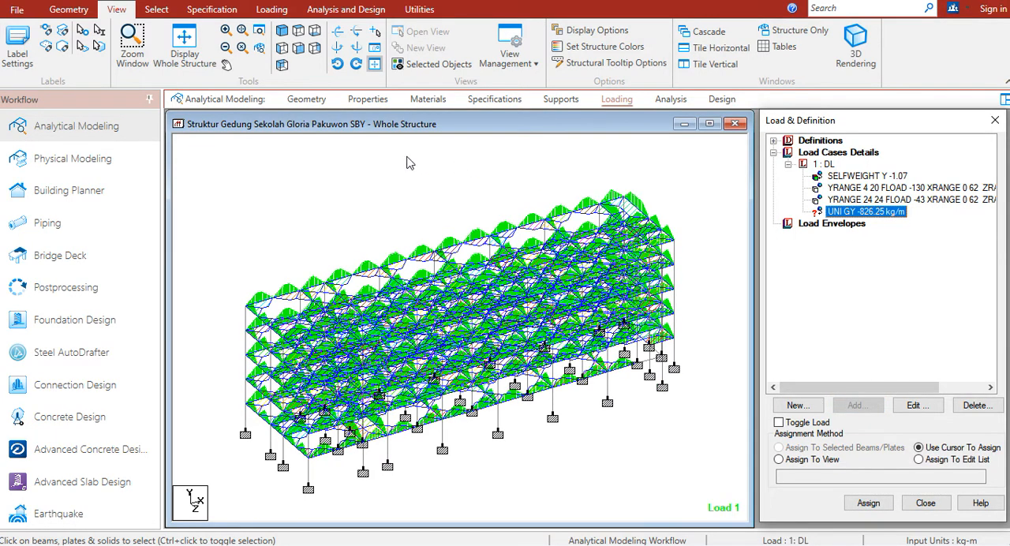
pyautogui.click(374, 181)
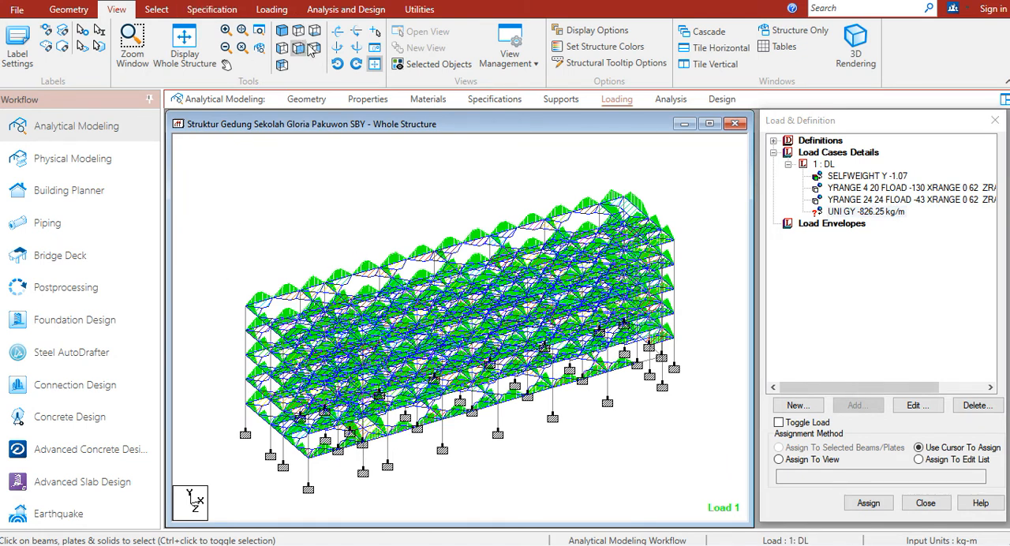
pyautogui.click(155, 13)
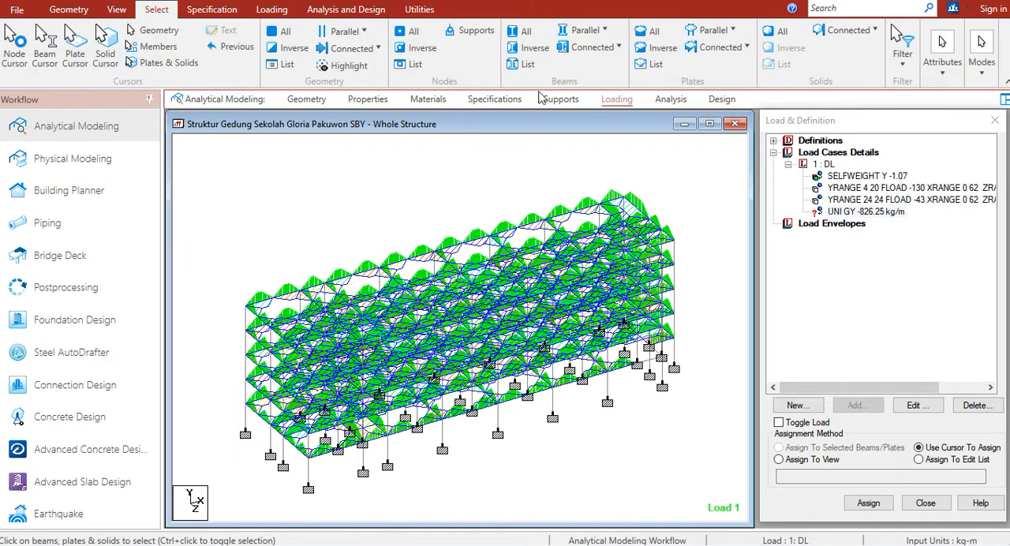
pyautogui.click(584, 30)
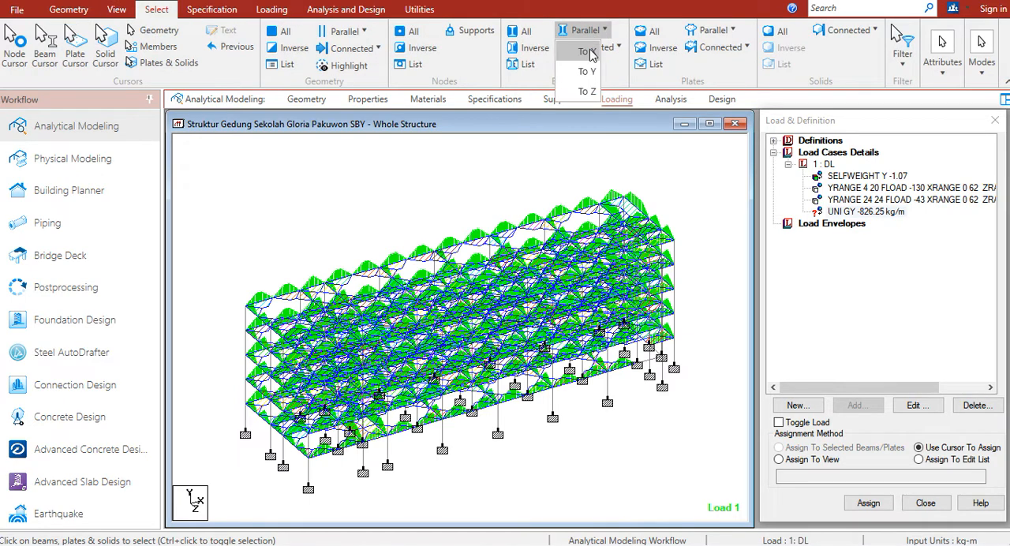
pyautogui.click(585, 51)
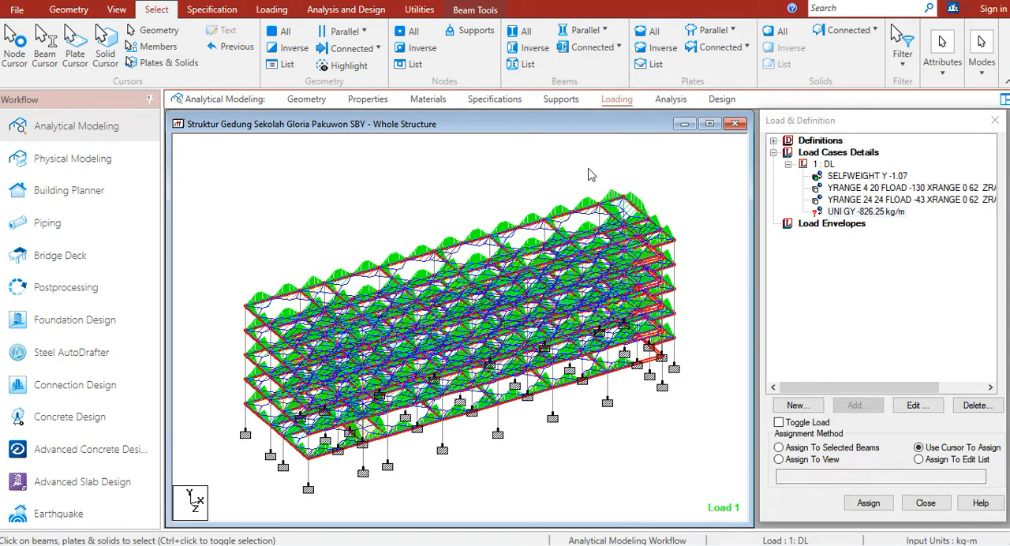
pyautogui.click(820, 164)
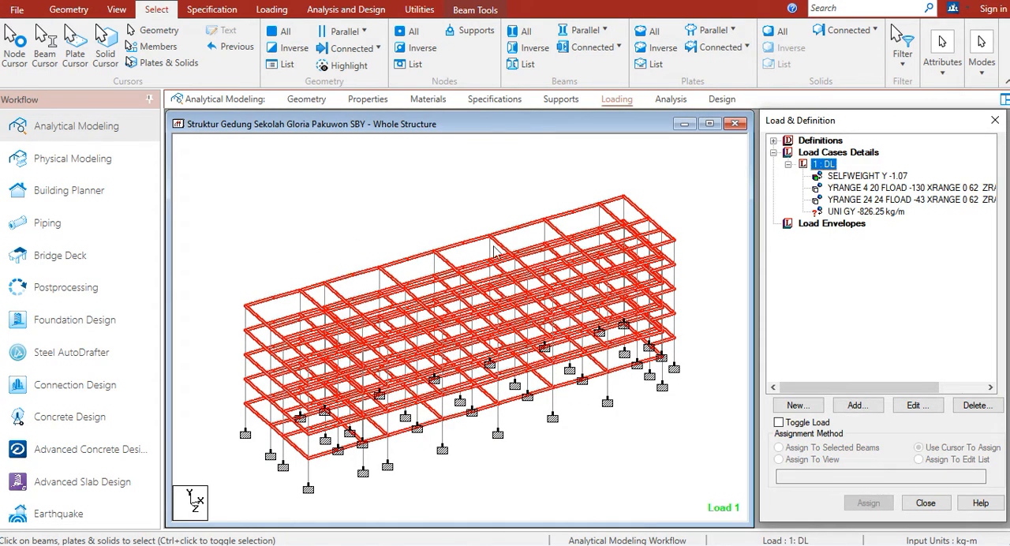
pyautogui.click(849, 212)
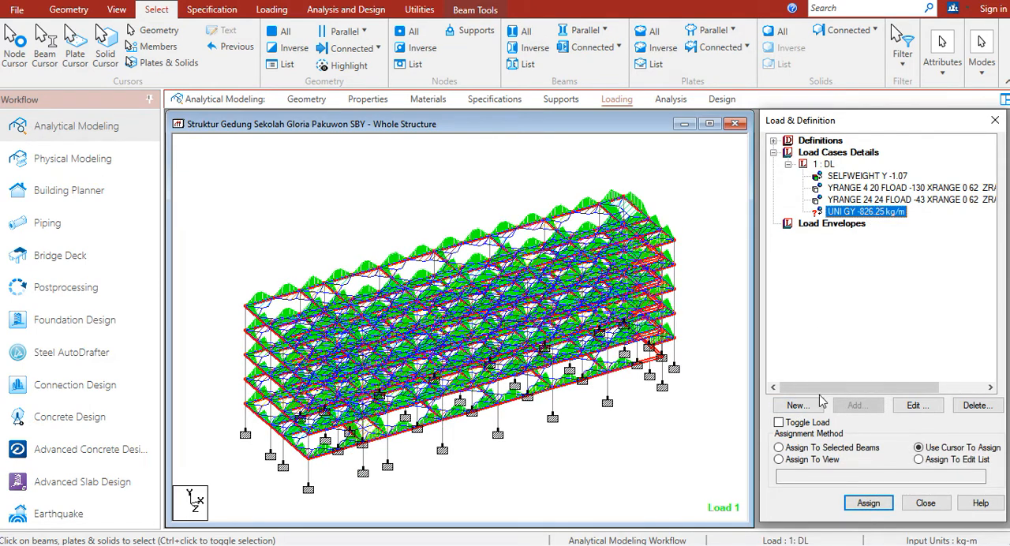
pyautogui.click(823, 447)
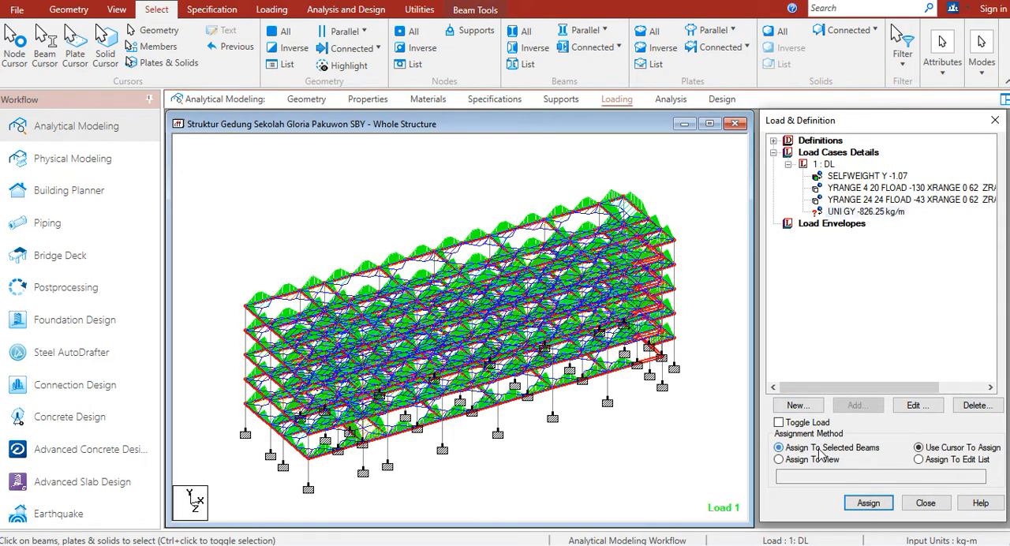
pyautogui.click(868, 503)
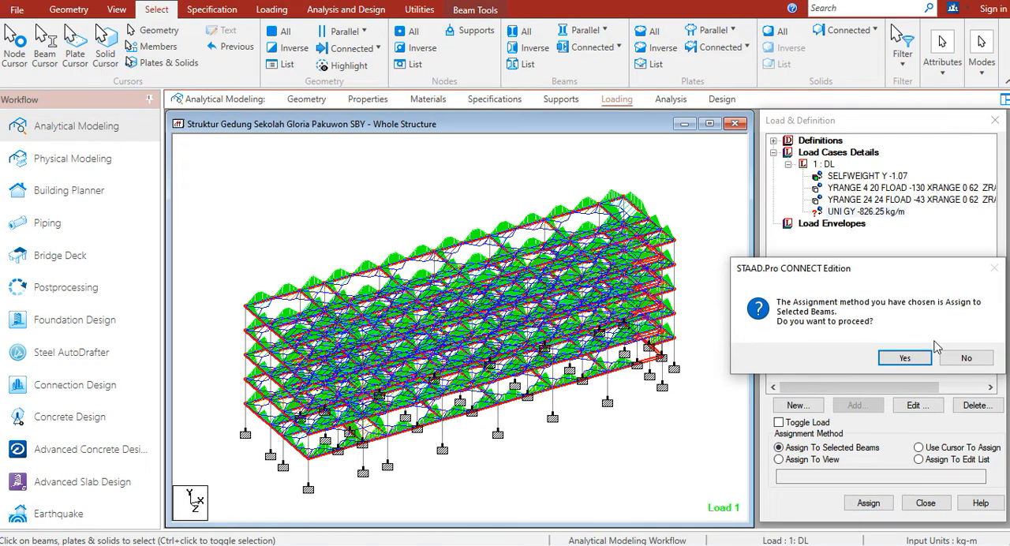
pyautogui.click(908, 358)
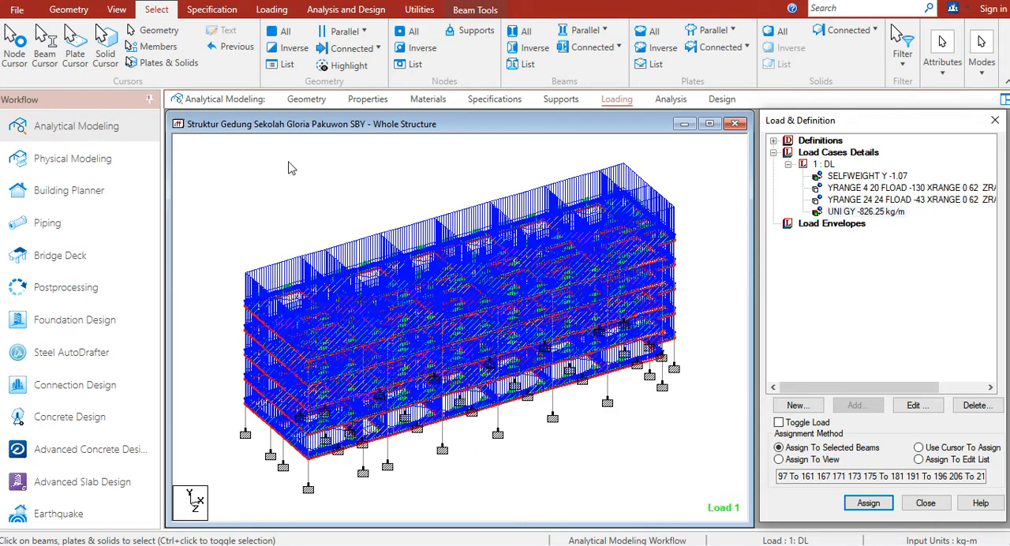
# Turn off the floor loading and floor load distribution labels in the model view's label settings
pyautogui.click(367, 184)
pyautogui.rightClick(368, 184)
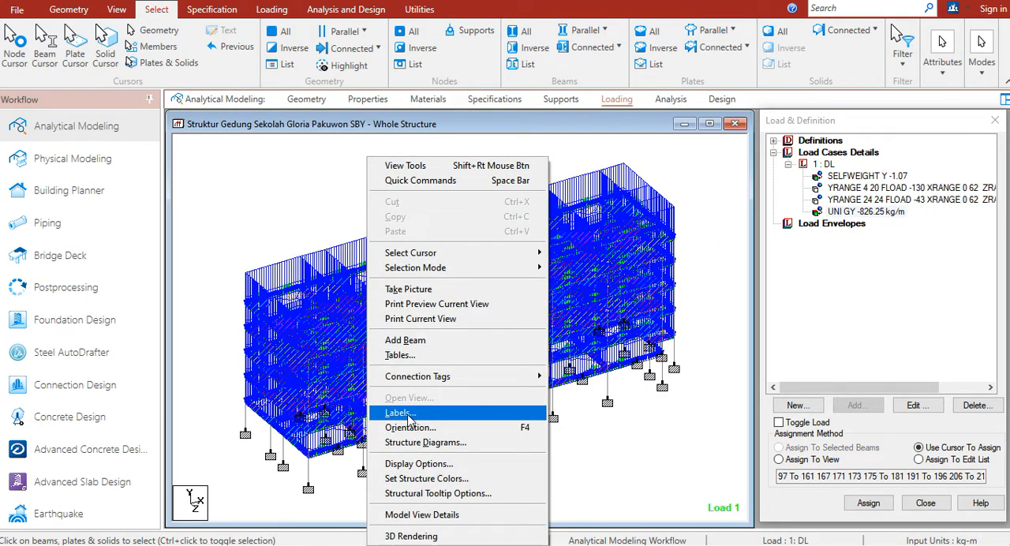
pyautogui.click(409, 415)
pyautogui.click(469, 209)
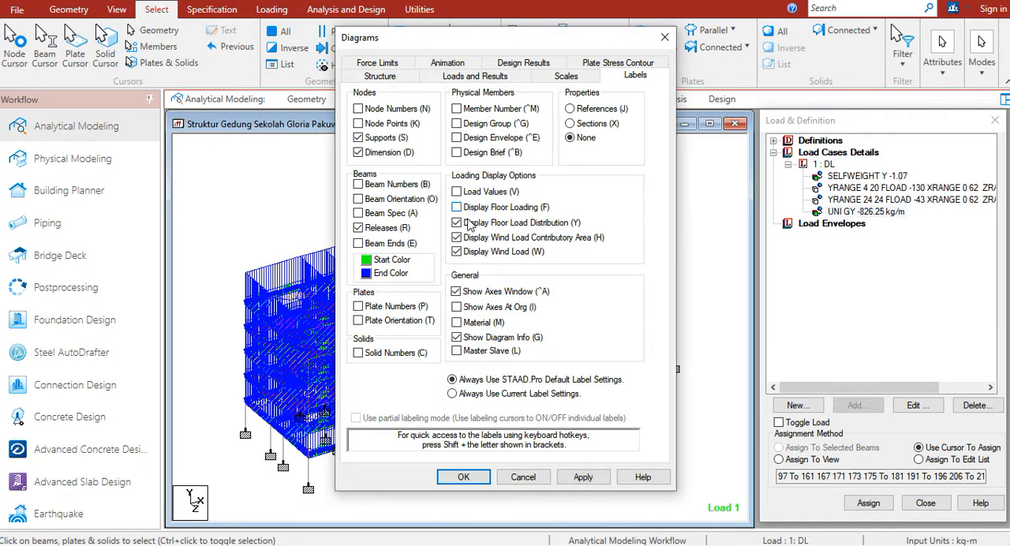
pyautogui.click(476, 222)
pyautogui.click(463, 477)
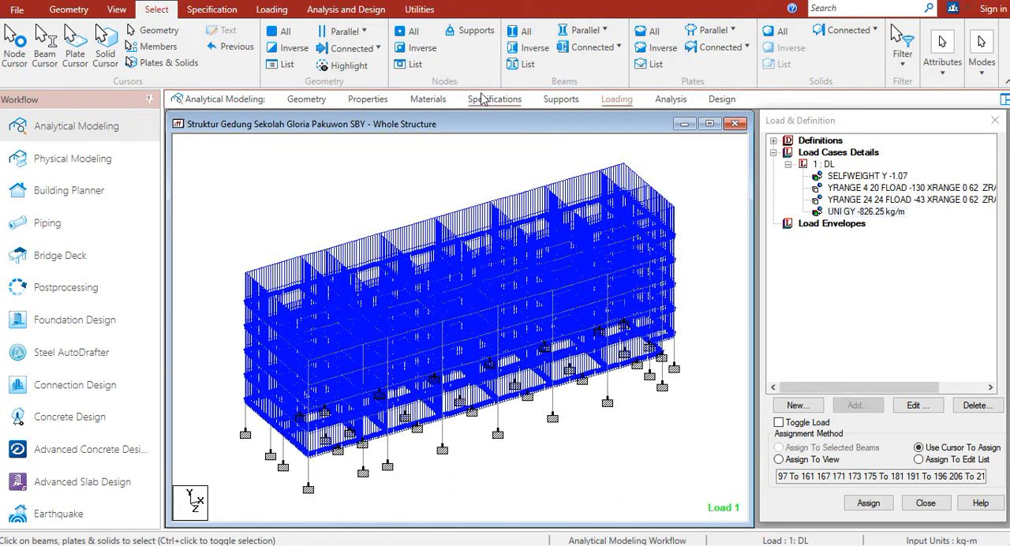
# View the assigned wall loads from the front, and display the whole structure in isometric view
pyautogui.click(116, 9)
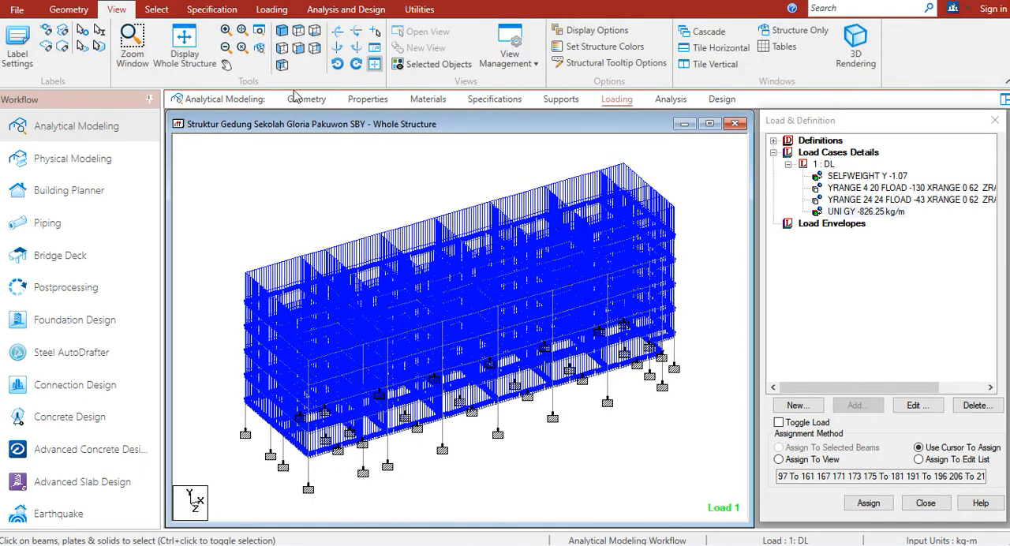
pyautogui.click(299, 49)
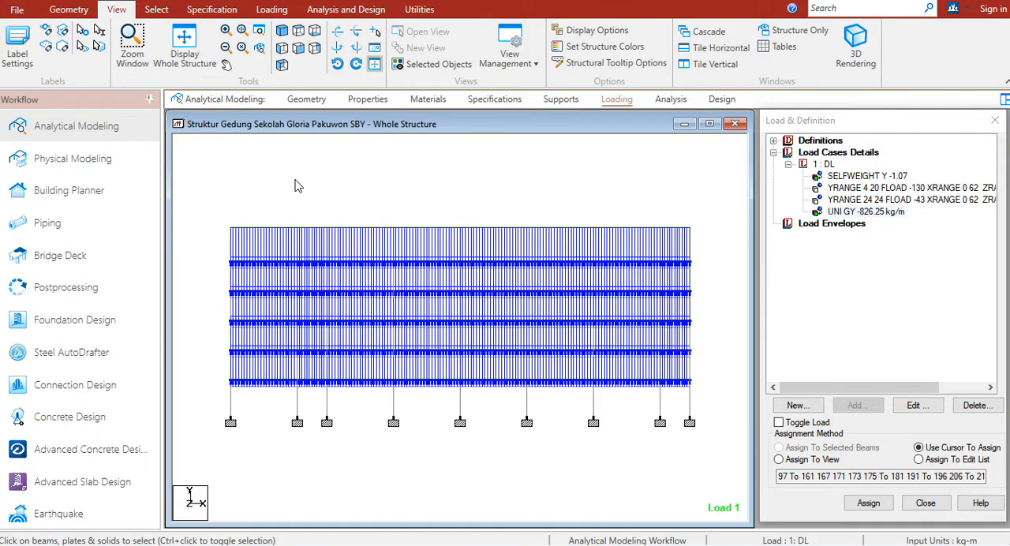
pyautogui.click(183, 36)
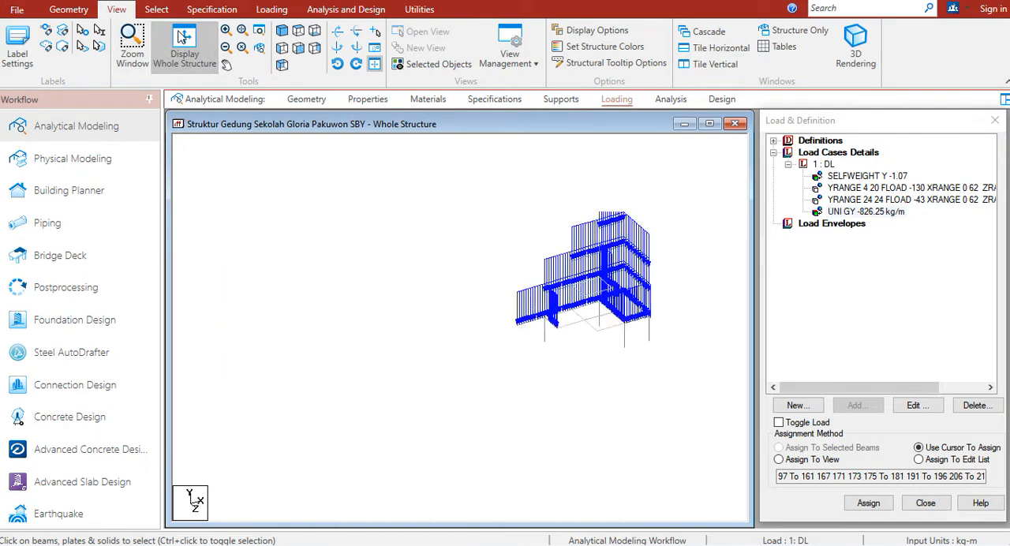
# Open the diagram scales and apply a distributed moment load scale of 500 kg·m/m per m
pyautogui.rightClick(367, 171)
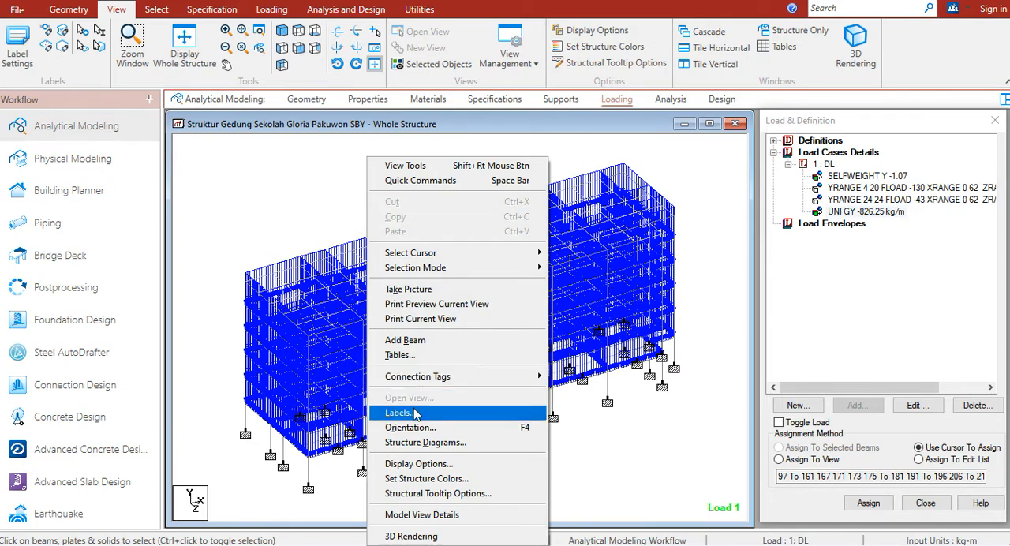
pyautogui.click(416, 413)
pyautogui.click(563, 77)
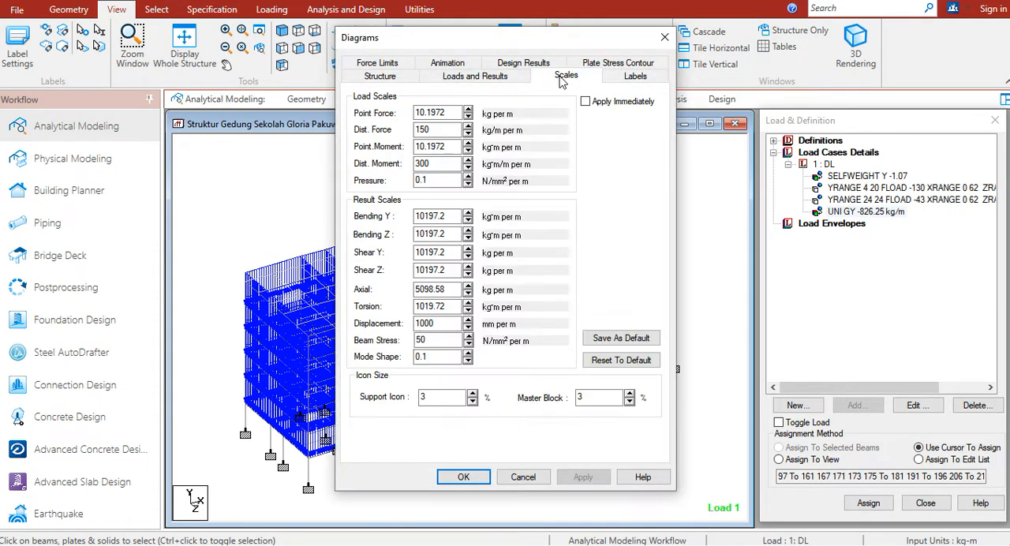
pyautogui.moveTo(516, 41); pyautogui.dragTo(657, 50)
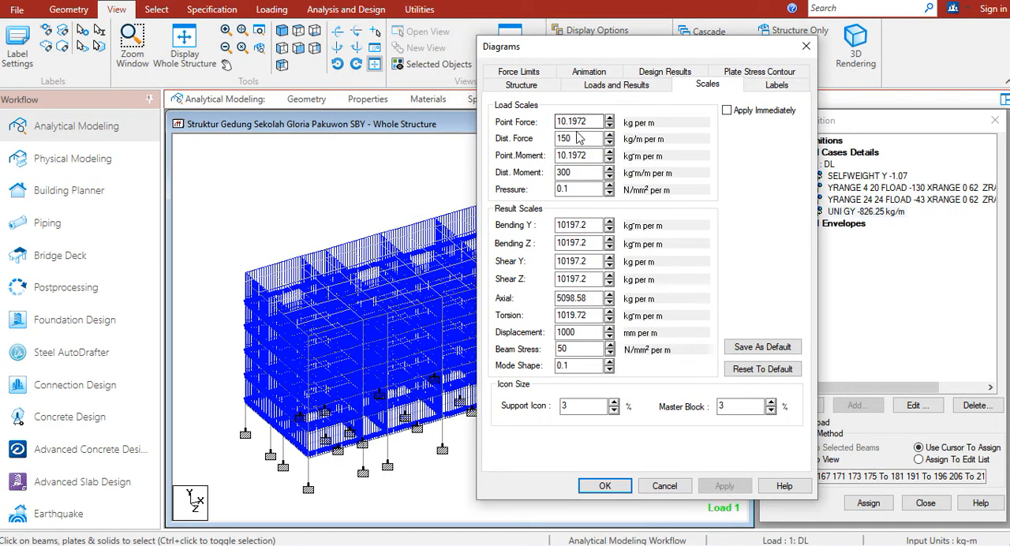
pyautogui.click(576, 172)
pyautogui.press('BackSpace')
pyautogui.press('BackSpace')
pyautogui.press('BackSpace')
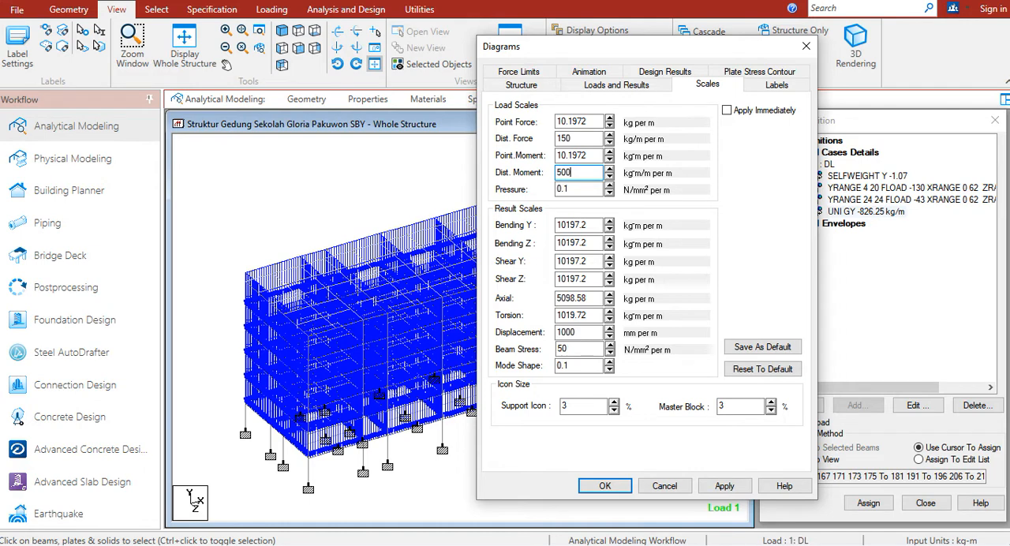
pyautogui.click(718, 487)
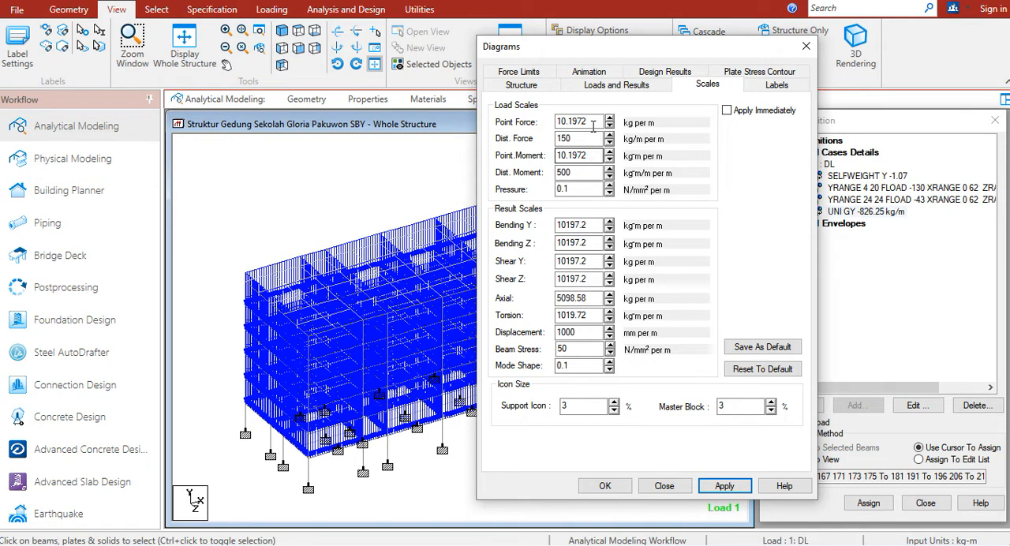
# Set the point force load scale to 50 kg per m and apply it to the diagrams
pyautogui.moveTo(594, 120); pyautogui.dragTo(523, 132)
pyautogui.write('5')
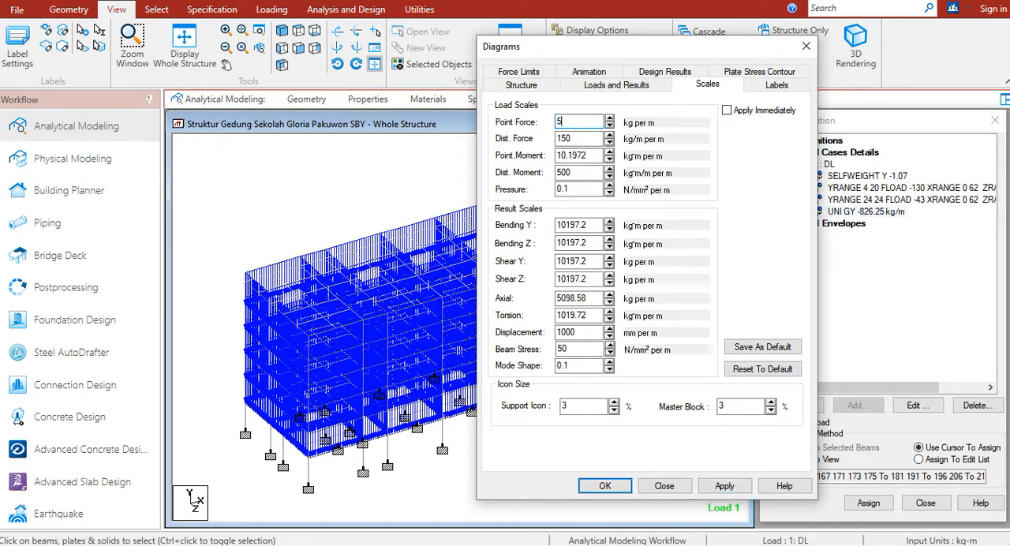
pyautogui.write('0')
pyautogui.click(725, 486)
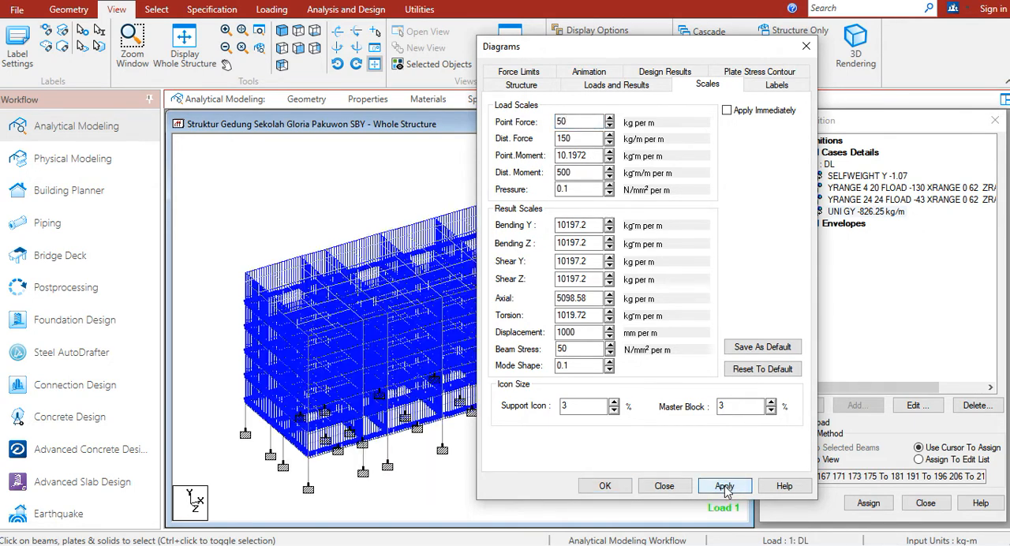
# Set the load scales to 5000 for distributed moment and 500 kg/m per m for distributed force, and accept them
pyautogui.click(582, 172)
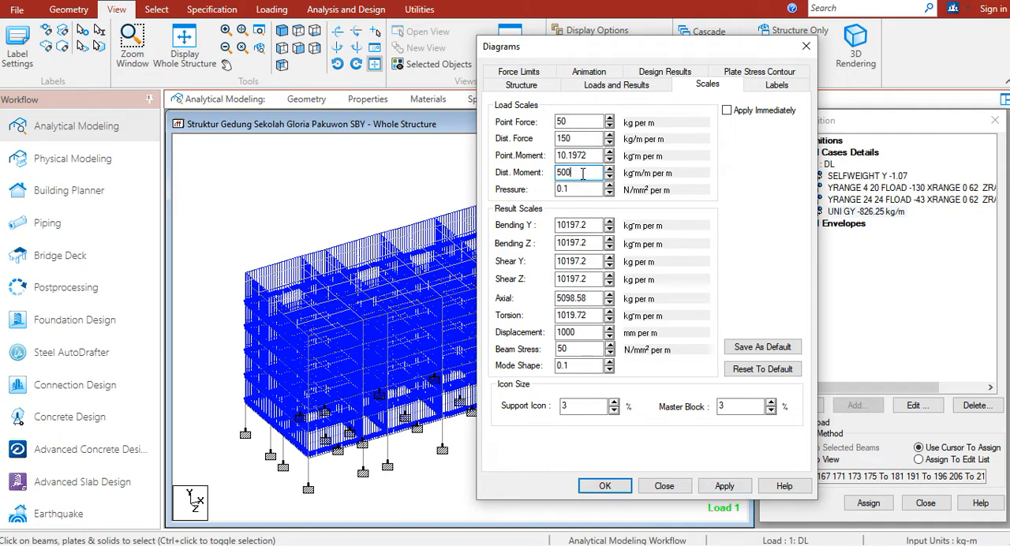
pyautogui.click(724, 486)
pyautogui.moveTo(576, 138); pyautogui.dragTo(521, 145)
pyautogui.write('5')
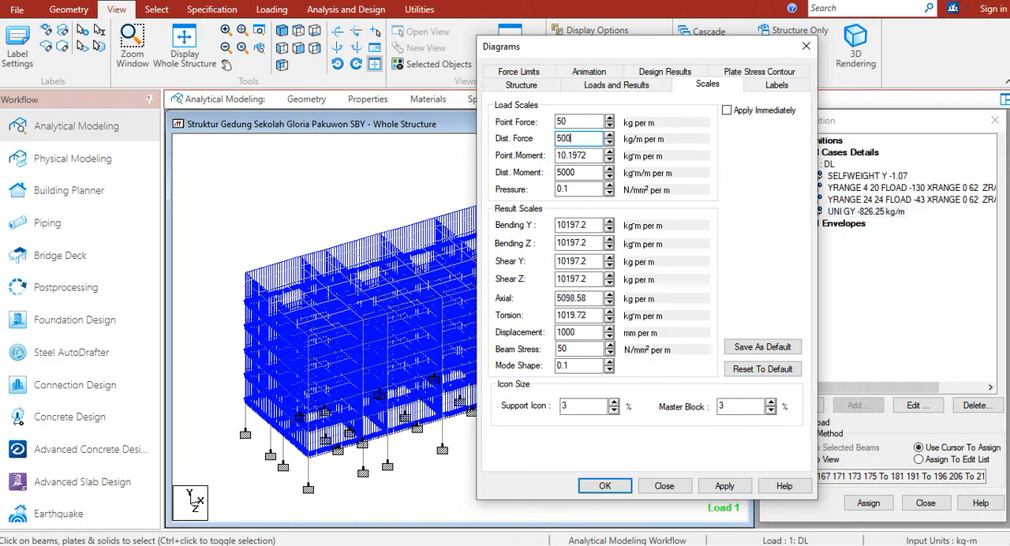
pyautogui.click(724, 486)
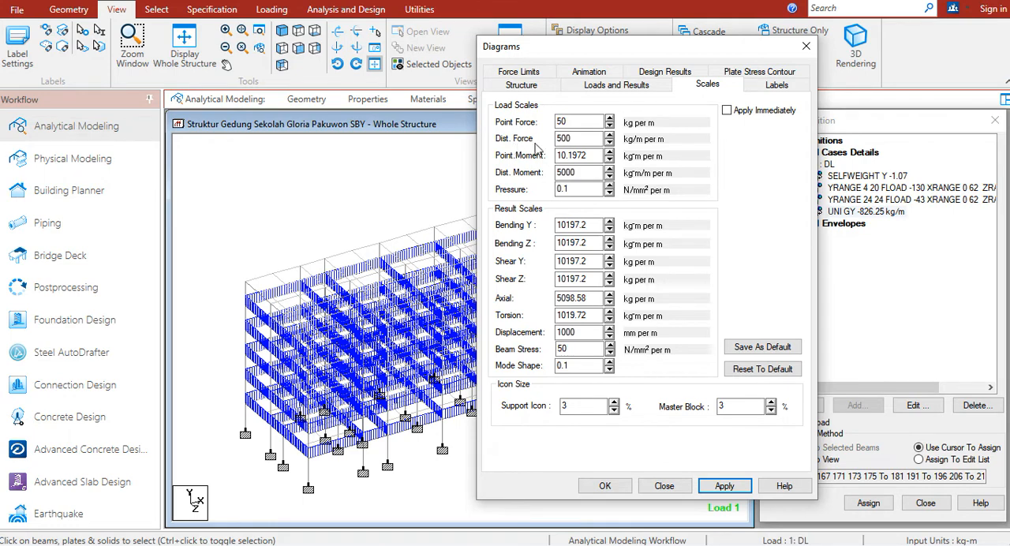
pyautogui.click(598, 486)
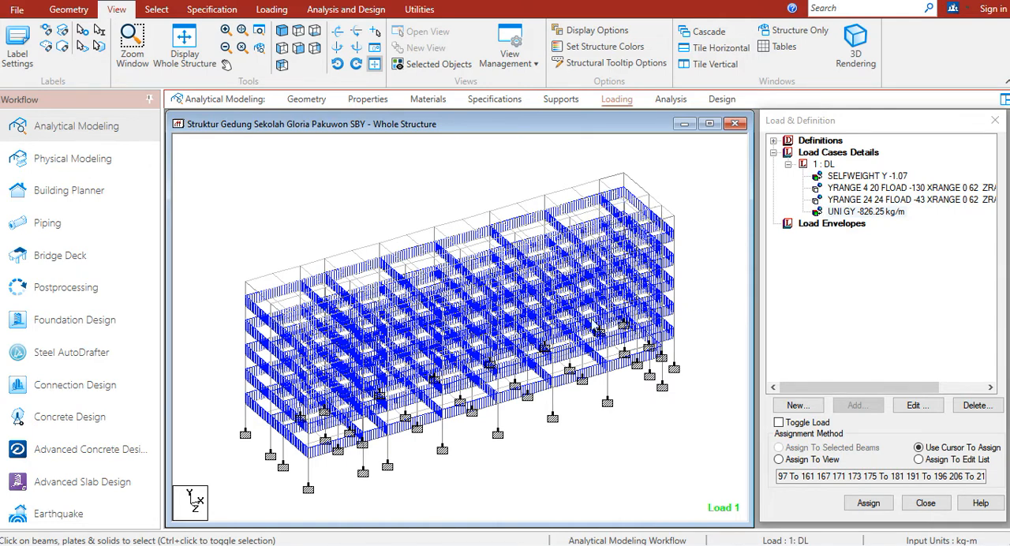
# Switch to the load spreadsheet and examine the brick wall loads per floor, down to the floor 2 secondary beam (Balok Anak) inputs
pyautogui.hotkey('alt', 'Tab')
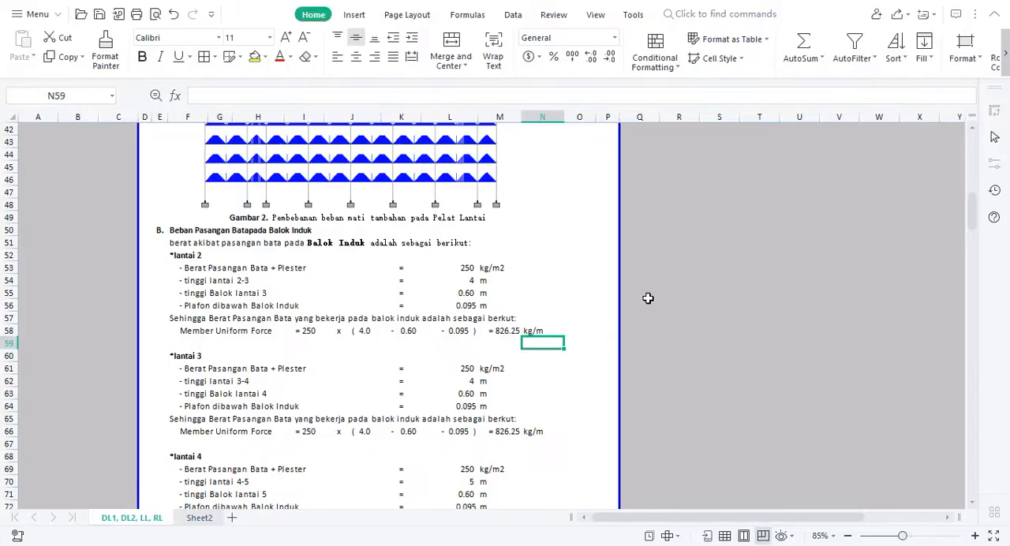
pyautogui.press('Down')
pyautogui.press('Down')
pyautogui.press('Down')
pyautogui.press('Down')
pyautogui.press('Down')
pyautogui.press('Down')
pyautogui.press('Down')
pyautogui.press('Down')
pyautogui.press('Down')
pyautogui.press('Down')
pyautogui.press('Down')
pyautogui.press('Down')
pyautogui.press('Down')
pyautogui.press('Down')
pyautogui.press('Down')
pyautogui.press('Down')
pyautogui.press('Down')
pyautogui.press('Down')
pyautogui.press('Down')
pyautogui.press('Down')
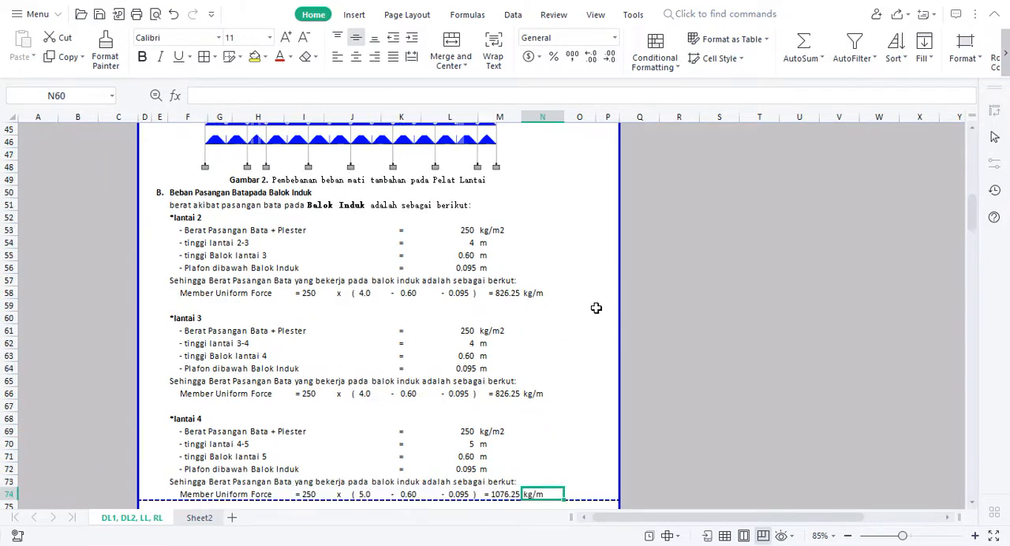
pyautogui.press('Down')
pyautogui.press('Down')
pyautogui.press('Down')
pyautogui.press('Down')
pyautogui.press('Down')
pyautogui.press('Down')
pyautogui.press('Down')
pyautogui.press('Down')
pyautogui.press('Down')
pyautogui.press('Down')
pyautogui.press('Down')
pyautogui.press('Down')
pyautogui.press('Down')
pyautogui.press('Down')
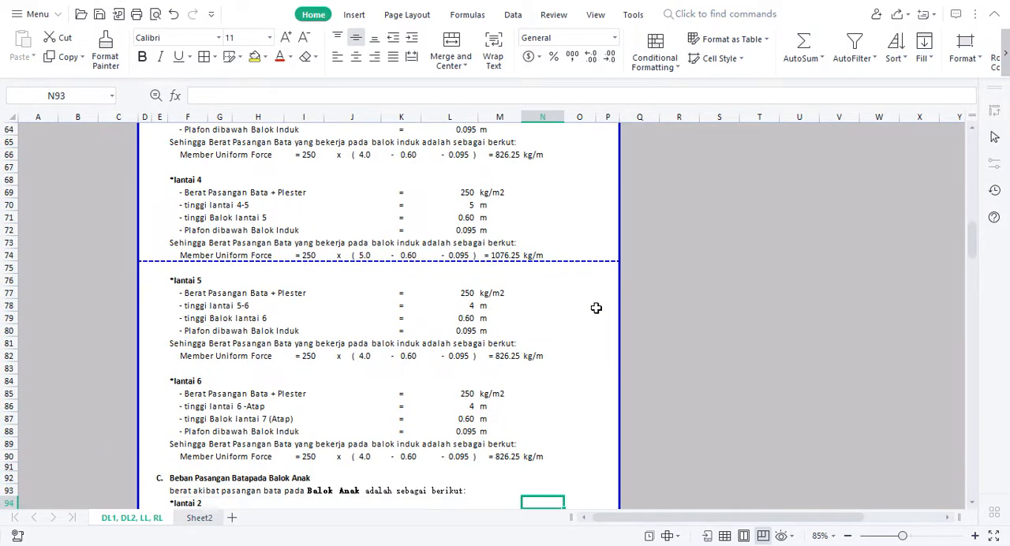
pyautogui.press('Down')
pyautogui.press('Down')
pyautogui.press('Down')
pyautogui.press('Down')
pyautogui.press('Down')
pyautogui.press('Down')
pyautogui.press('Down')
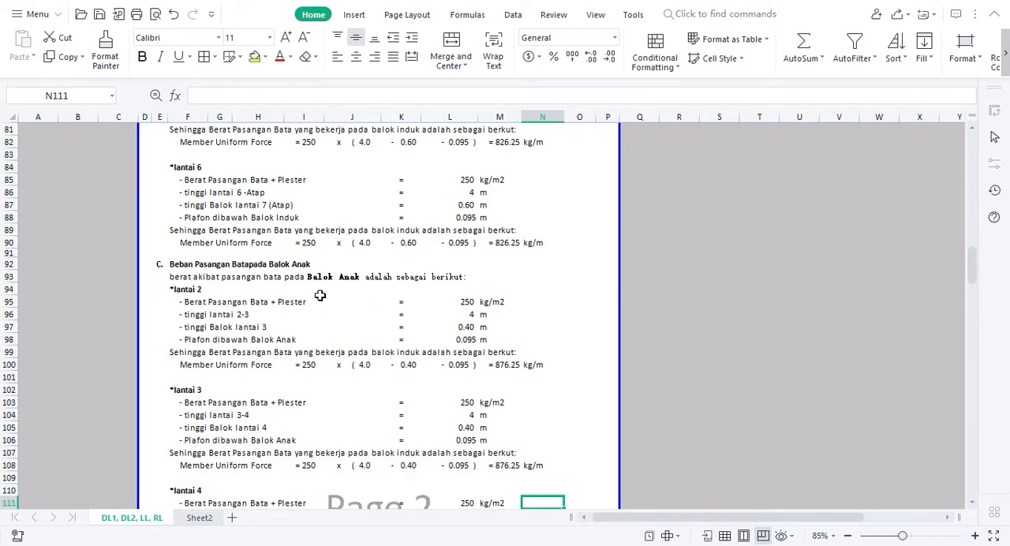
pyautogui.click(467, 317)
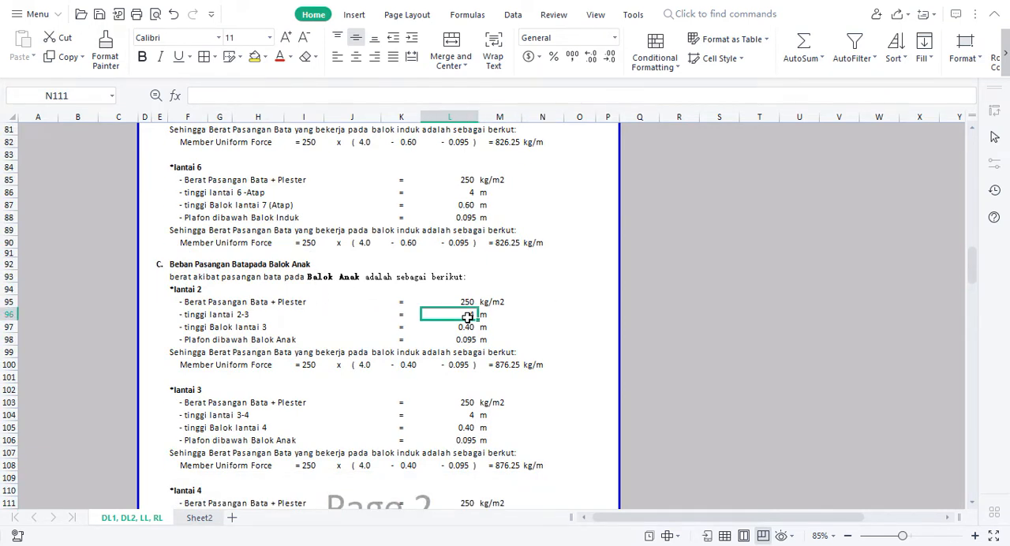
pyautogui.click(222, 328)
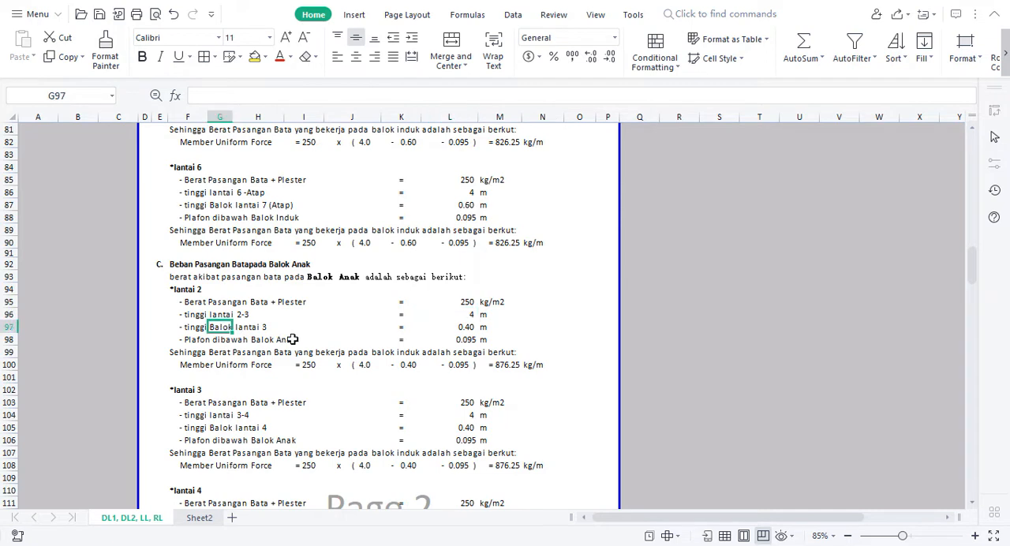
pyautogui.click(463, 330)
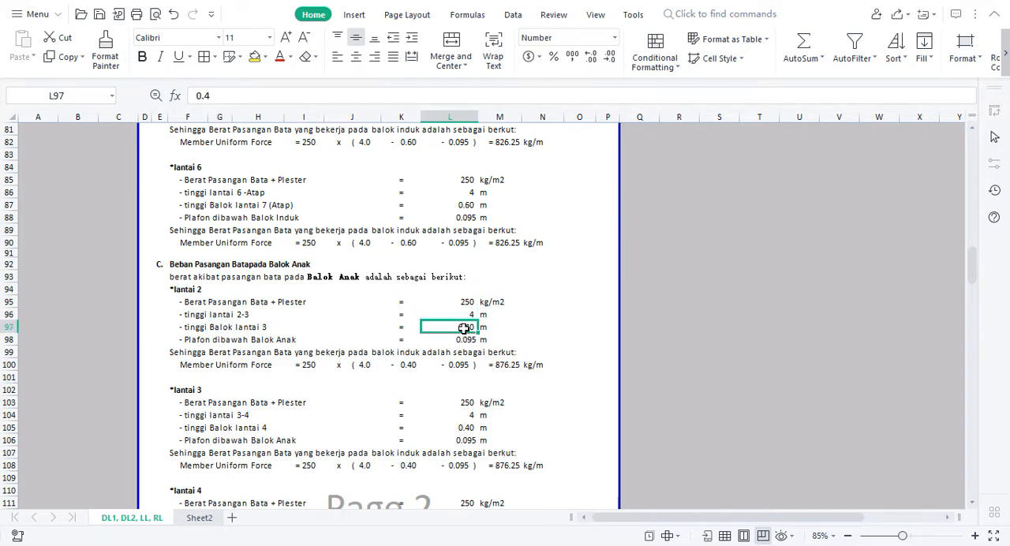
pyautogui.click(520, 316)
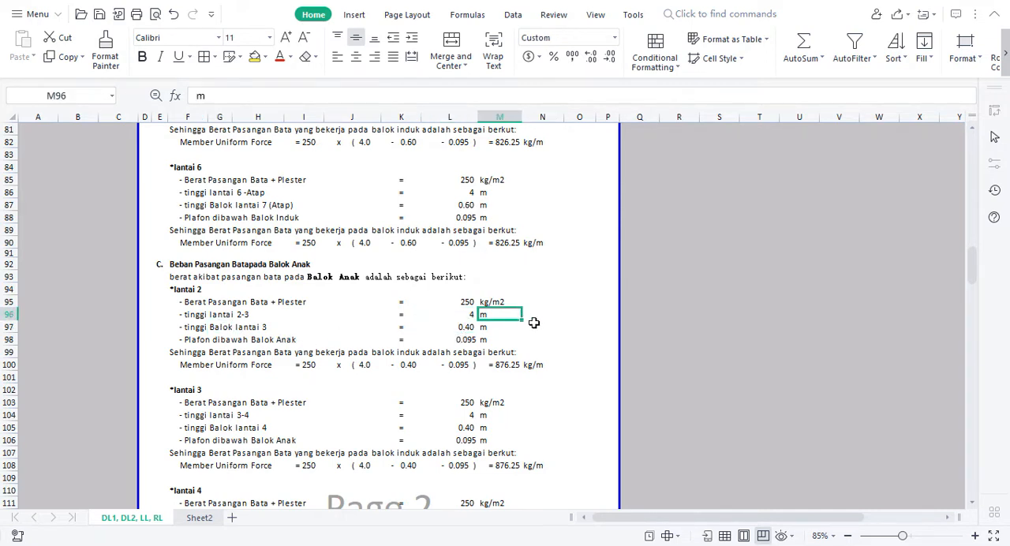
# Enter 40 in cell N97 beside the floor 2 secondary beam height
pyautogui.click(536, 323)
pyautogui.write('45')
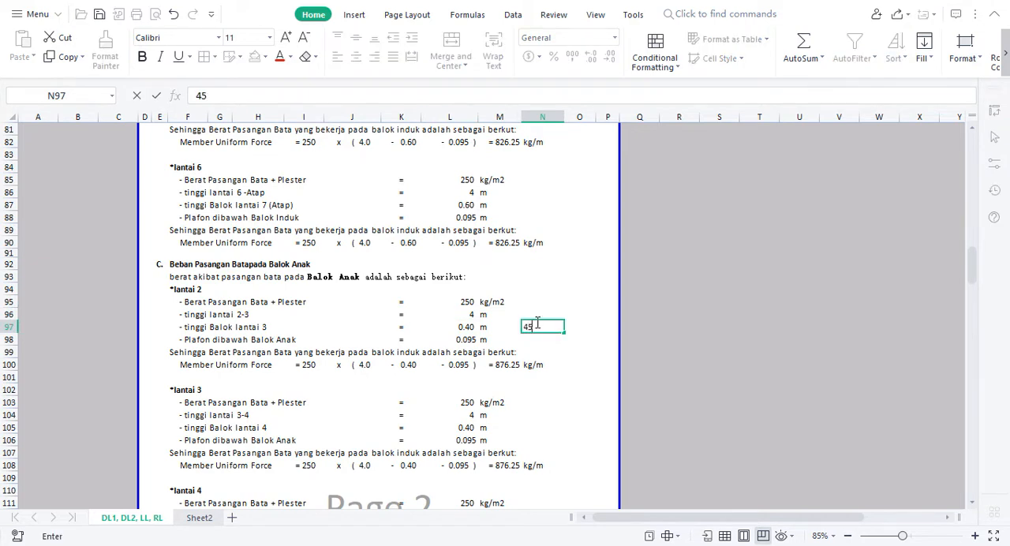
pyautogui.hotkey('ctrl', 'Return')
pyautogui.press('Left')
pyautogui.press('Left')
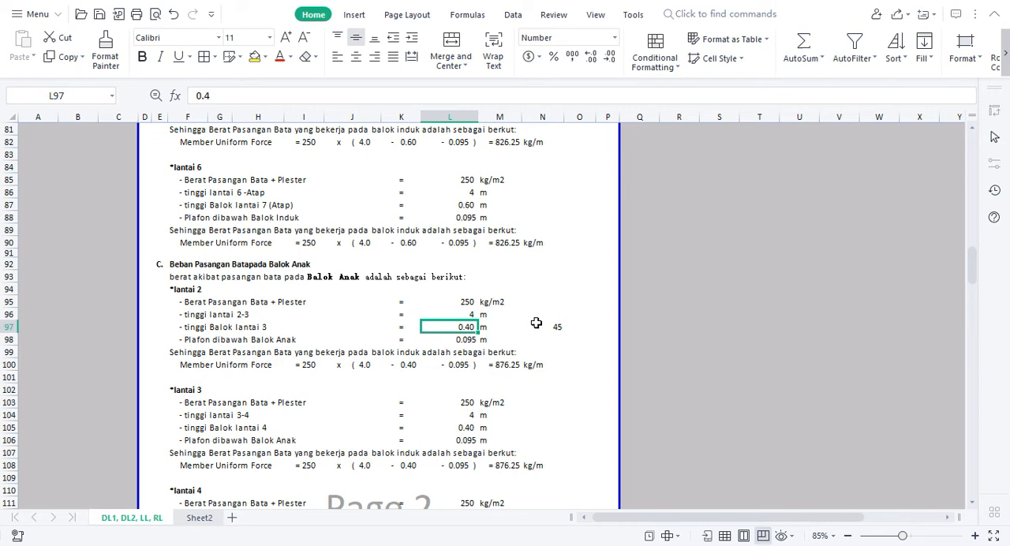
pyautogui.press('Right')
pyautogui.press('Right')
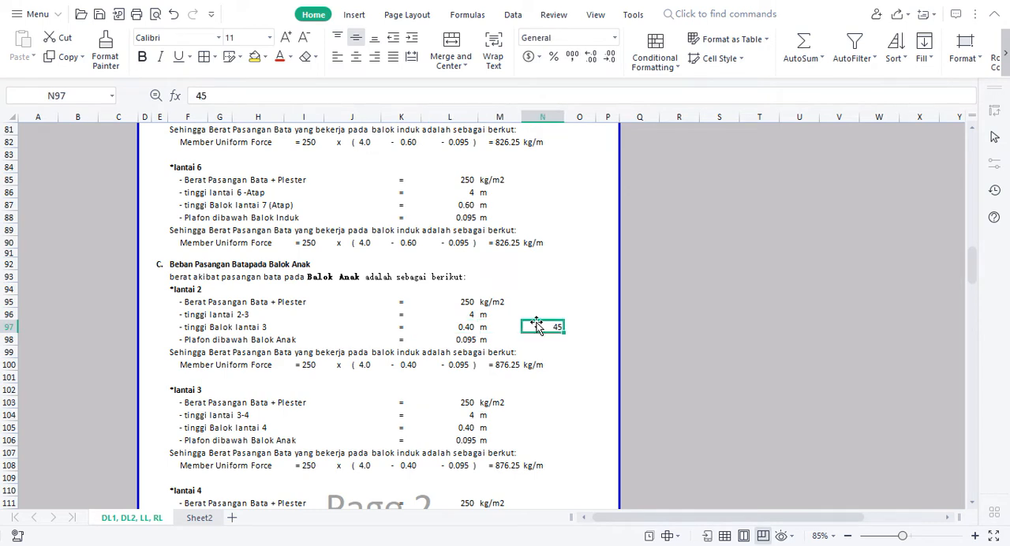
pyautogui.write('4')
pyautogui.press('Return')
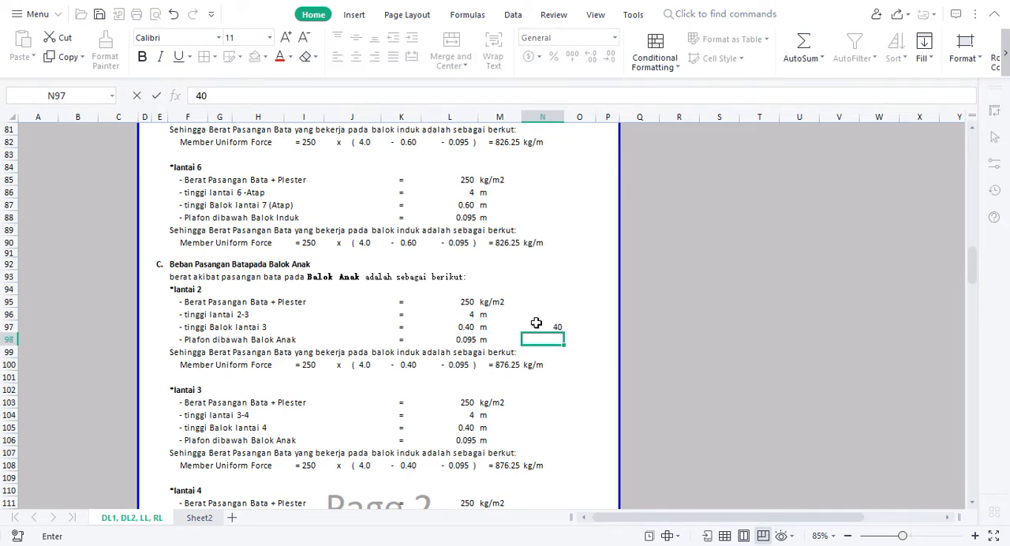
# Check the secondary beam height in L97 and the floor 2 Member Uniform Force formula in M100
pyautogui.click(464, 326)
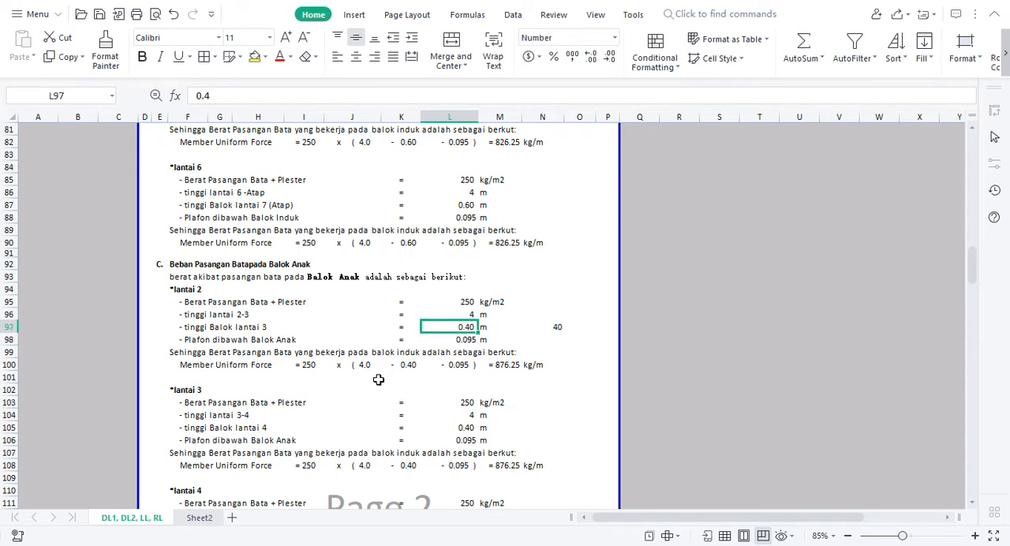
pyautogui.click(514, 367)
pyautogui.moveTo(591, 265); pyautogui.dragTo(584, 314)
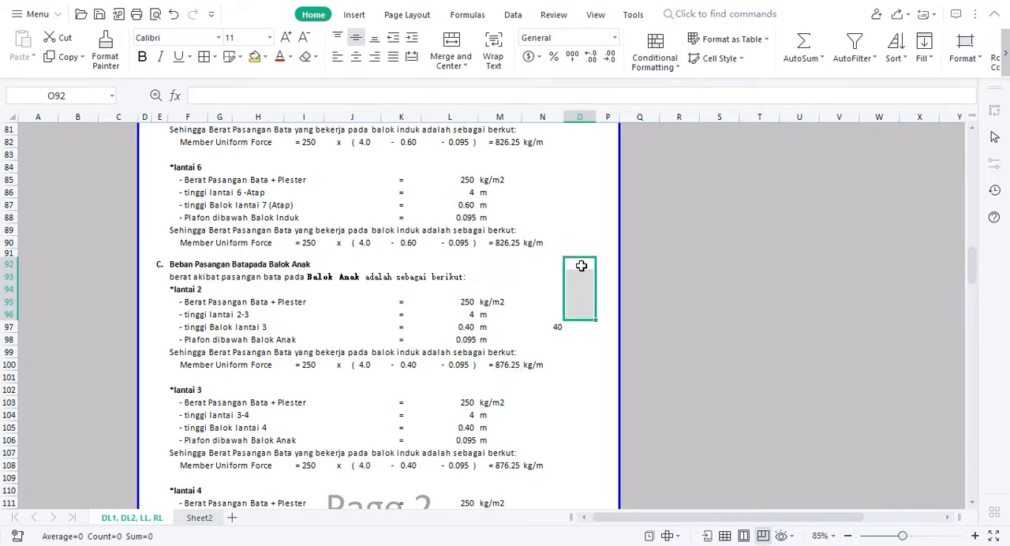
pyautogui.click(513, 367)
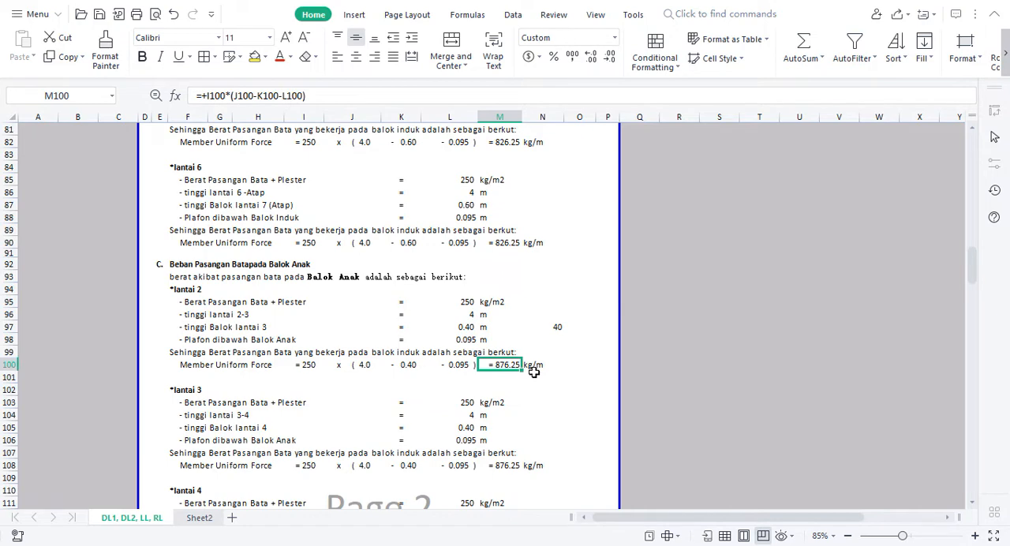
# Switch to STAAD.Pro and add a uniform member force of -876.25 kg/m in the GY direction to load case DL
pyautogui.hotkey('alt', 'Tab')
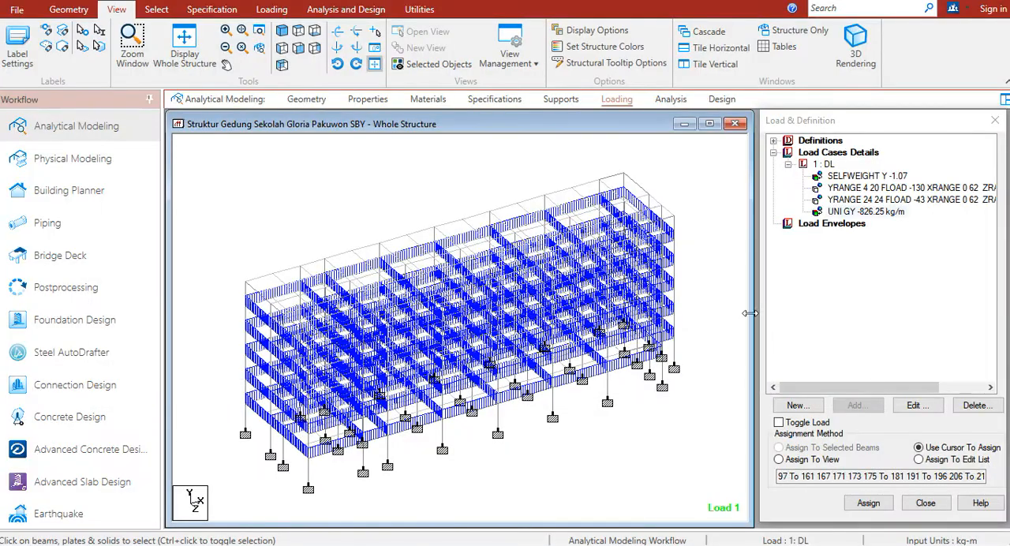
pyautogui.click(827, 166)
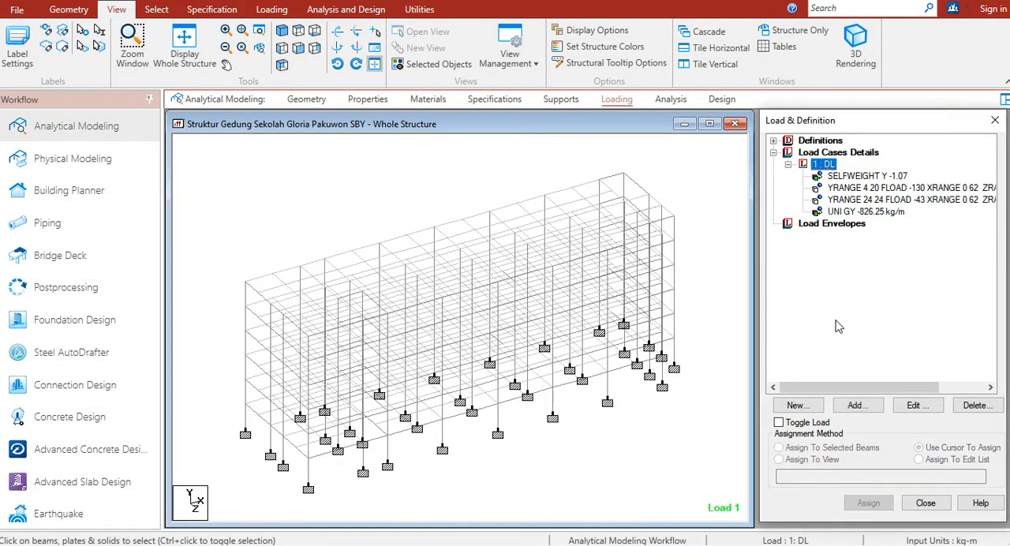
pyautogui.click(857, 407)
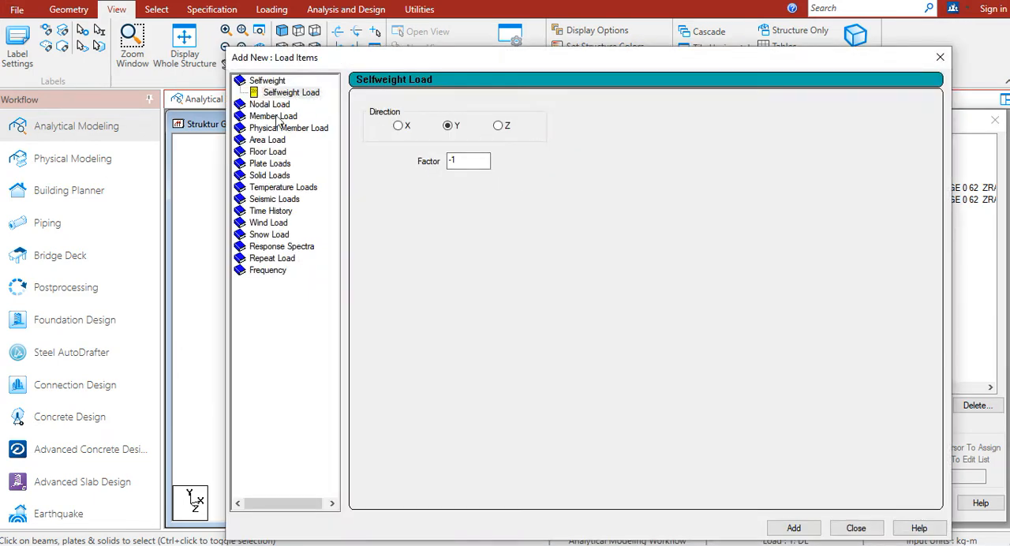
pyautogui.click(277, 118)
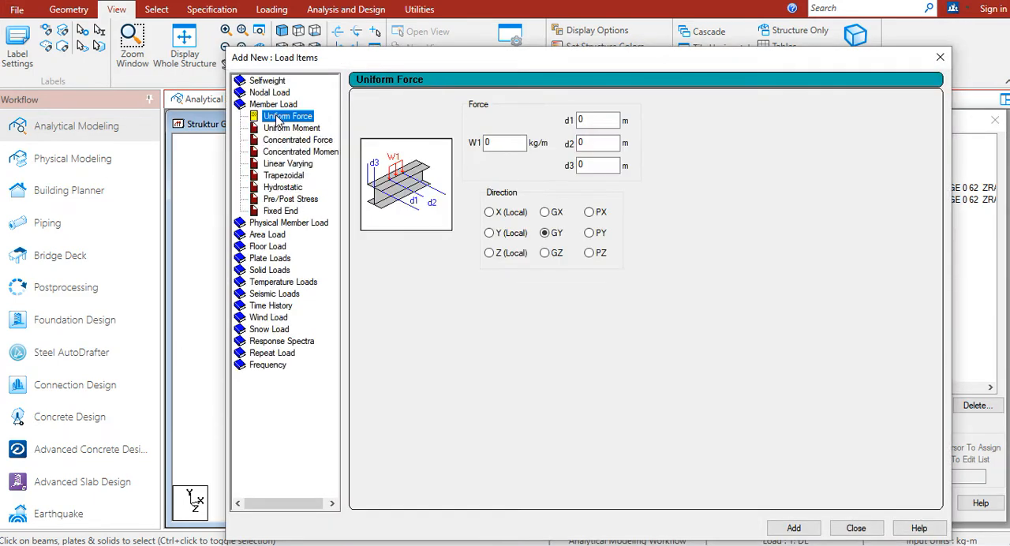
pyautogui.moveTo(501, 142); pyautogui.dragTo(478, 147)
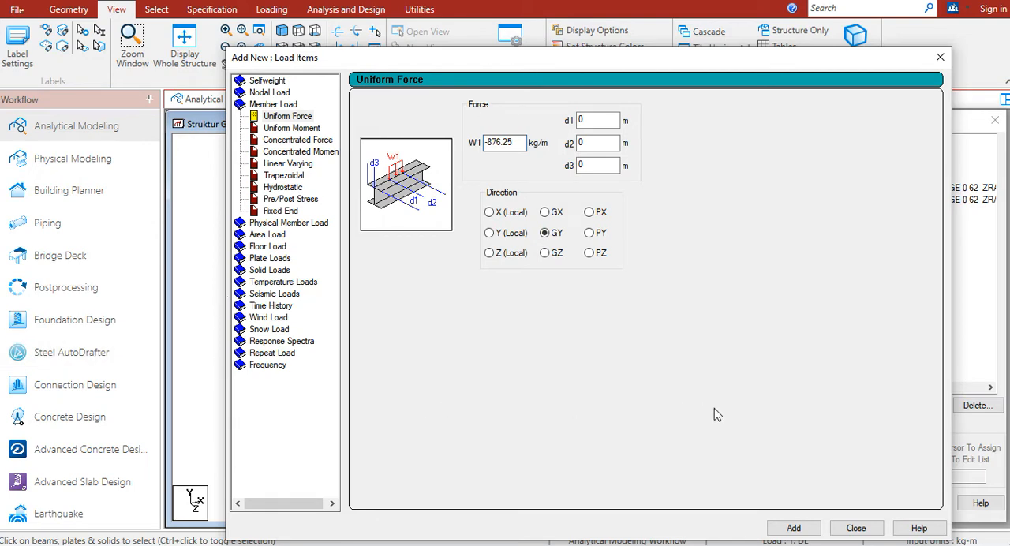
pyautogui.moveTo(775, 67); pyautogui.dragTo(730, 43)
pyautogui.click(778, 506)
pyautogui.click(827, 504)
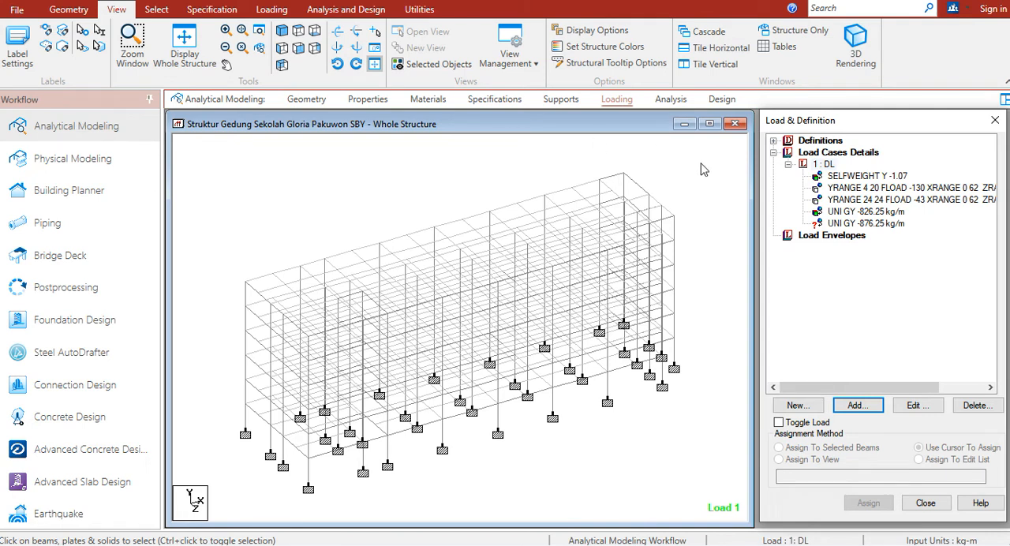
# Isolate the members below the roof level from the front view, show them isometrically and clear the selection
pyautogui.click(299, 51)
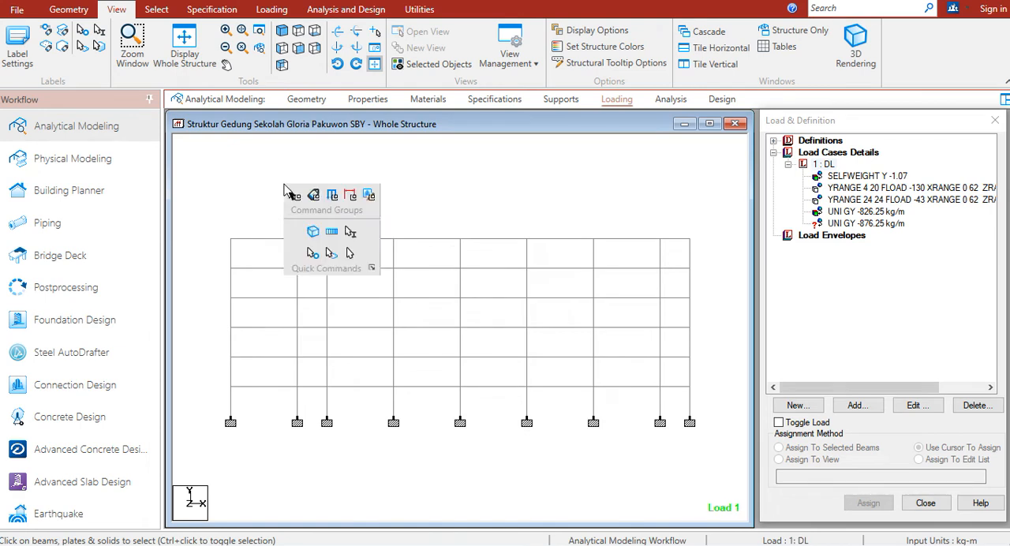
pyautogui.moveTo(206, 258); pyautogui.dragTo(713, 438)
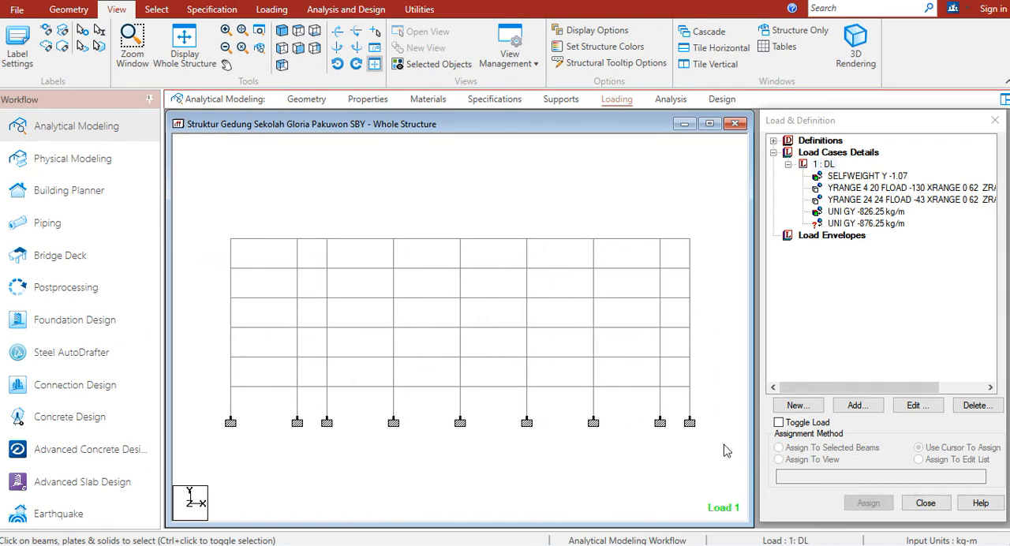
pyautogui.click(439, 64)
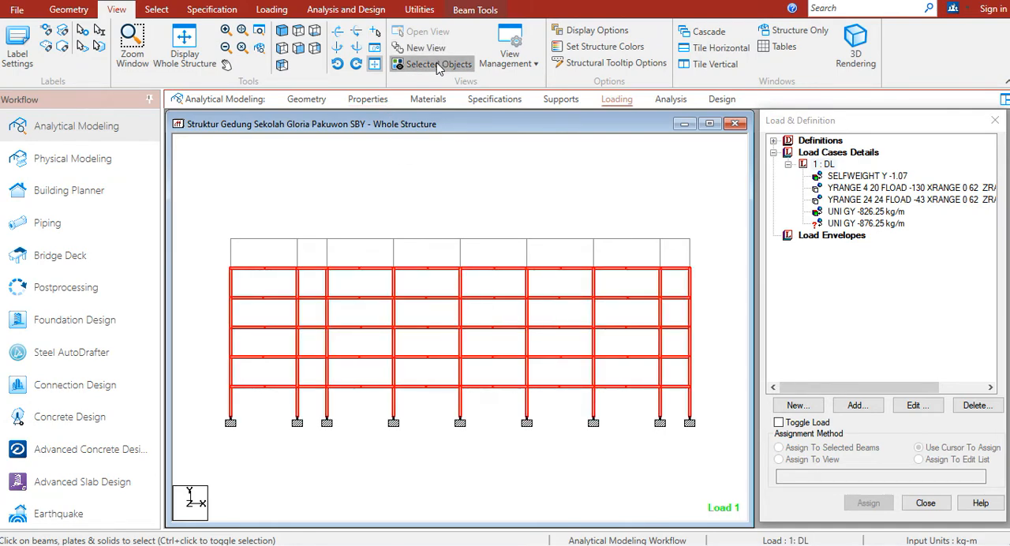
pyautogui.click(282, 30)
pyautogui.click(306, 220)
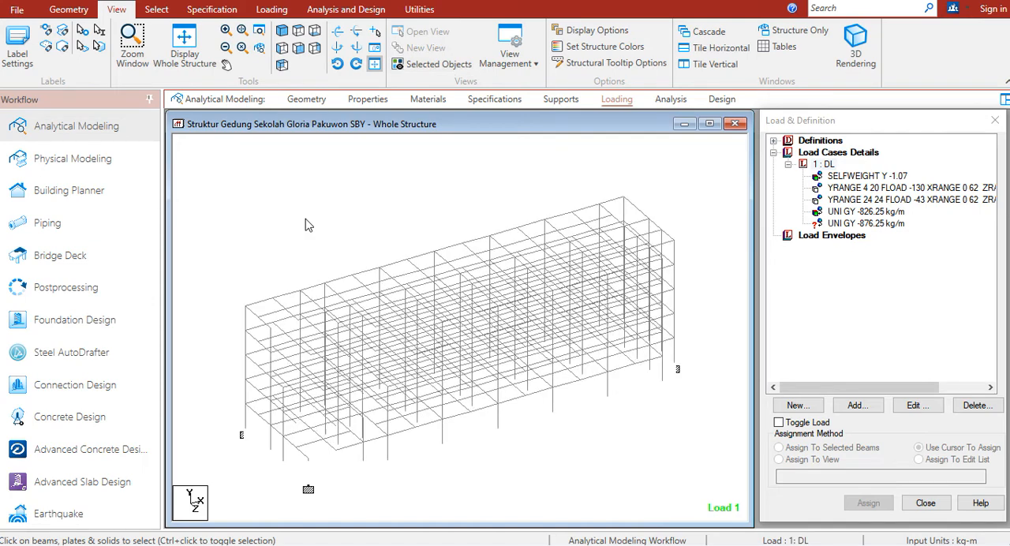
# Open the group list and highlight the beams of group _BALOK_B5 in the model
pyautogui.hotkey('ctrl', 'g')
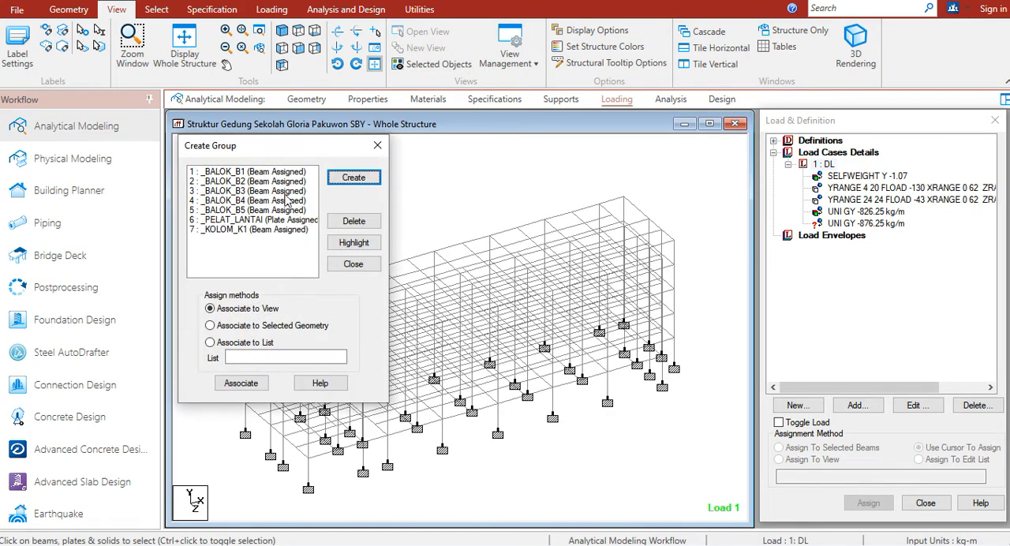
pyautogui.moveTo(276, 150); pyautogui.dragTo(187, 108)
pyautogui.click(170, 167)
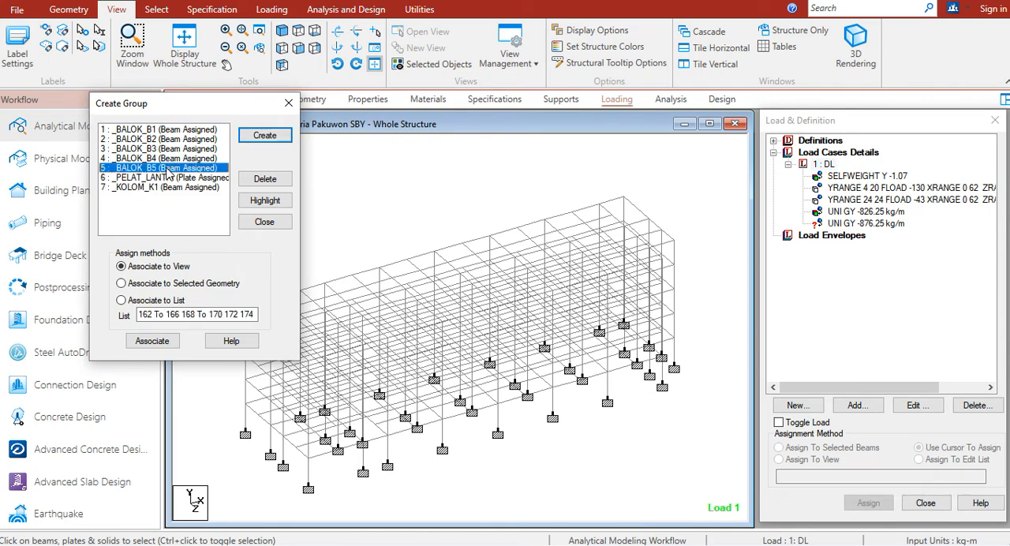
pyautogui.click(263, 202)
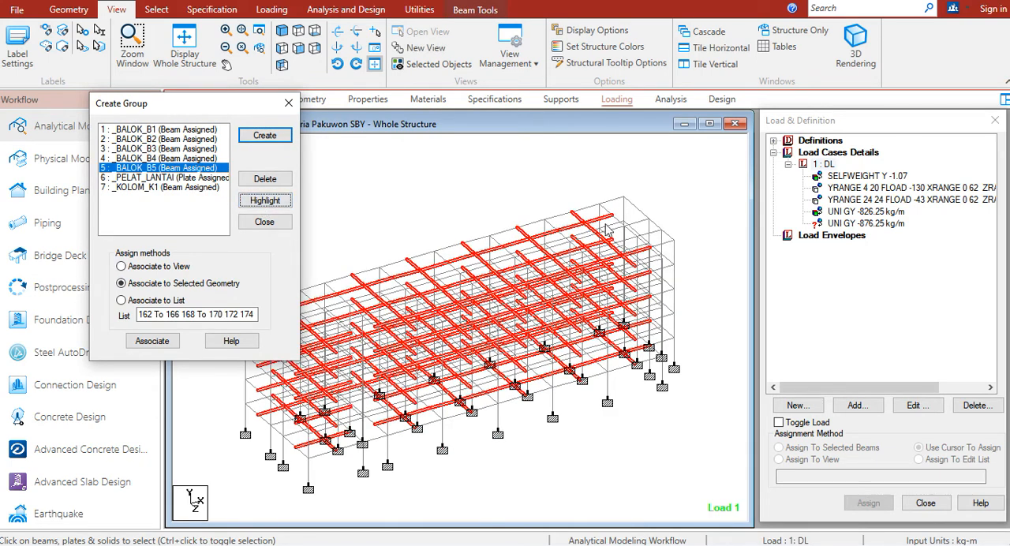
# Assign the UNI GY -876.25 kg/m load to the selected beams, then clear the selection and close the group list
pyautogui.click(856, 224)
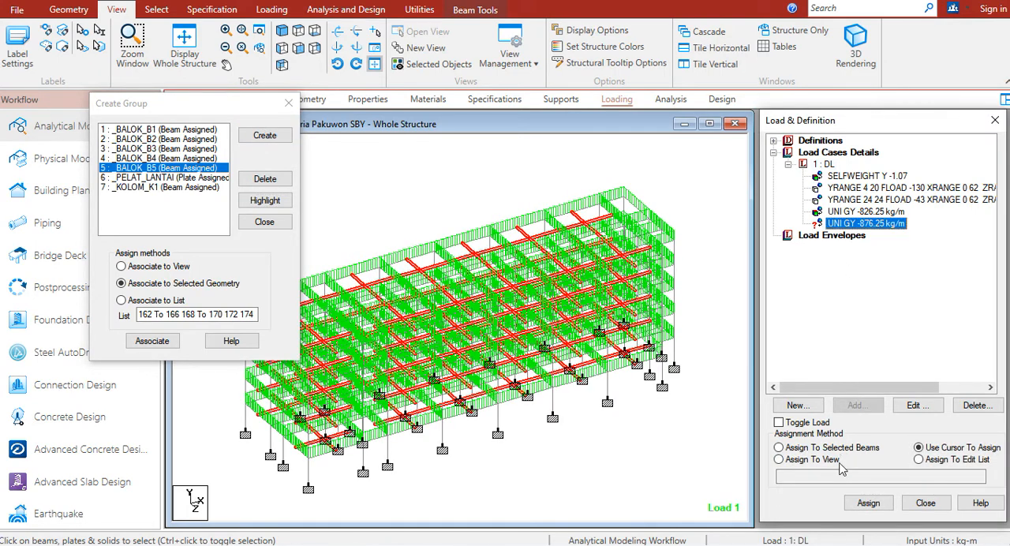
pyautogui.click(839, 451)
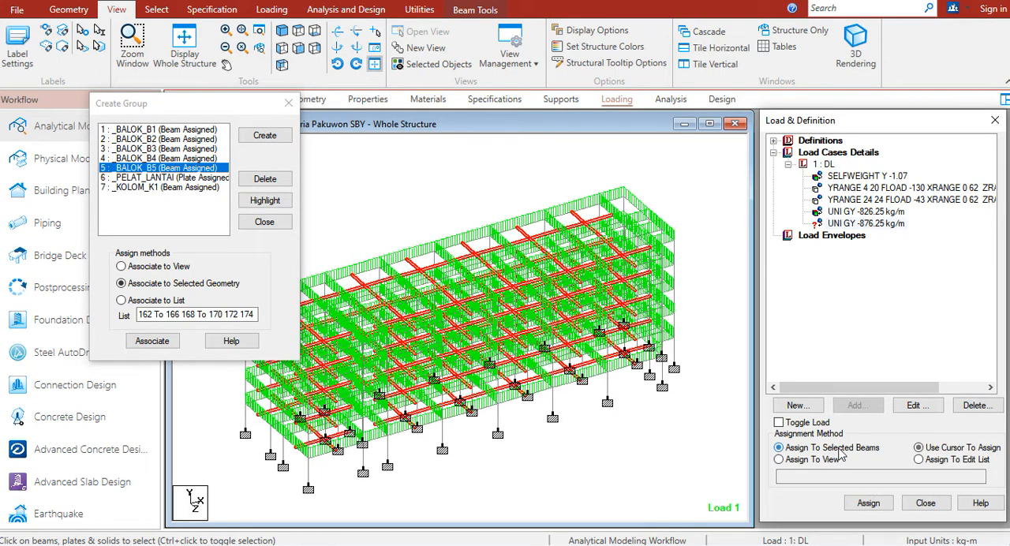
pyautogui.click(867, 505)
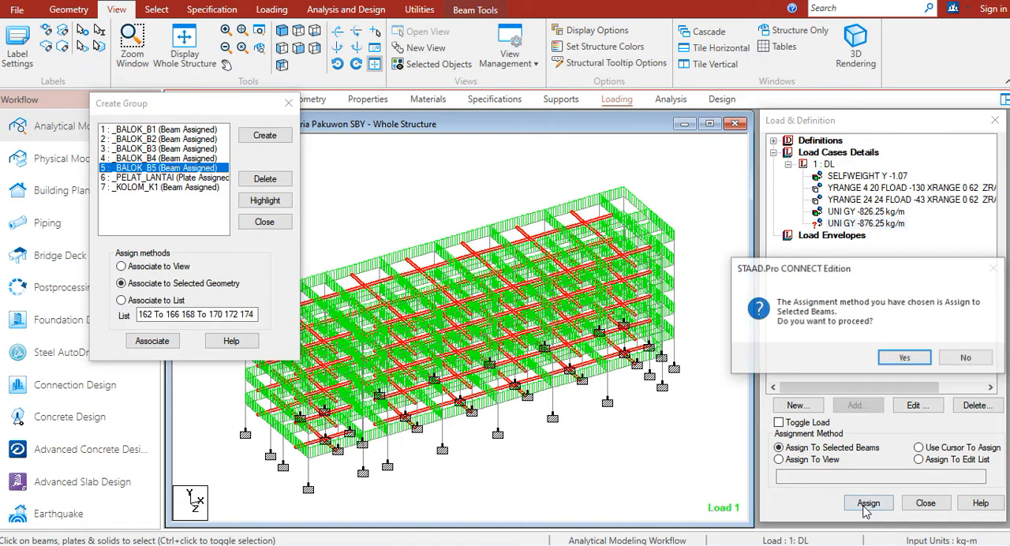
pyautogui.click(915, 364)
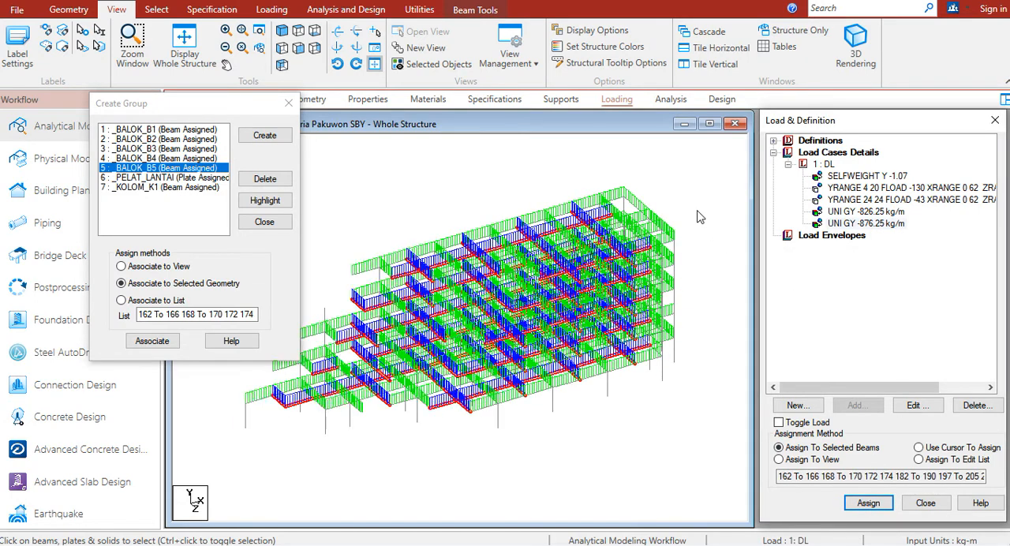
pyautogui.click(686, 199)
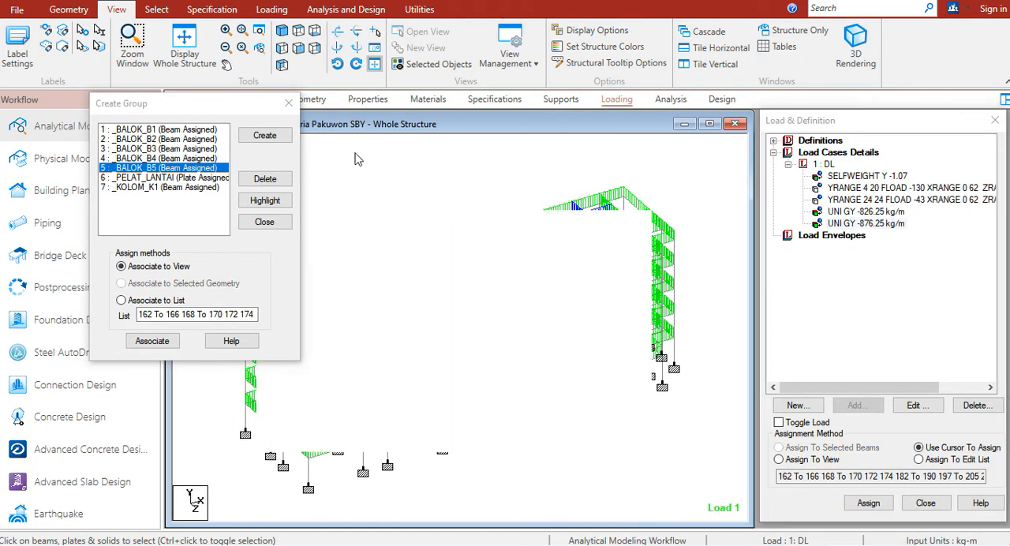
pyautogui.click(289, 105)
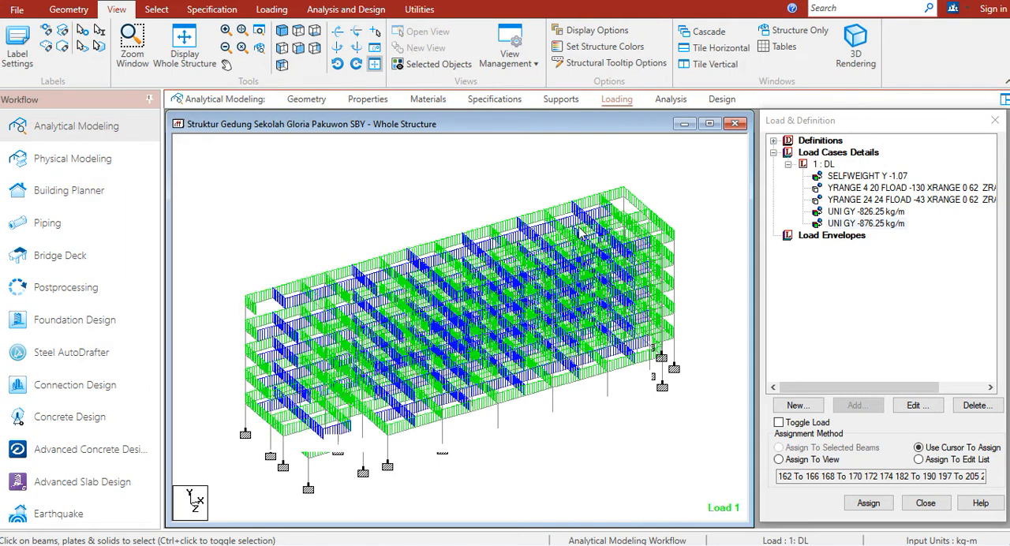
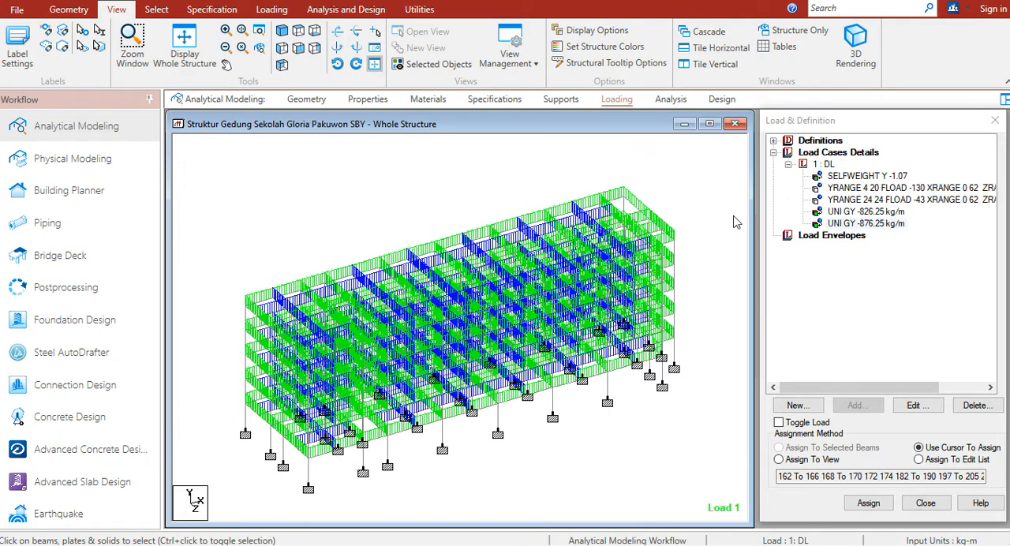
# Switch to the load spreadsheet and examine the brick weight and wall thickness assumptions for masonry on the floor slabs in section D
pyautogui.click(825, 164)
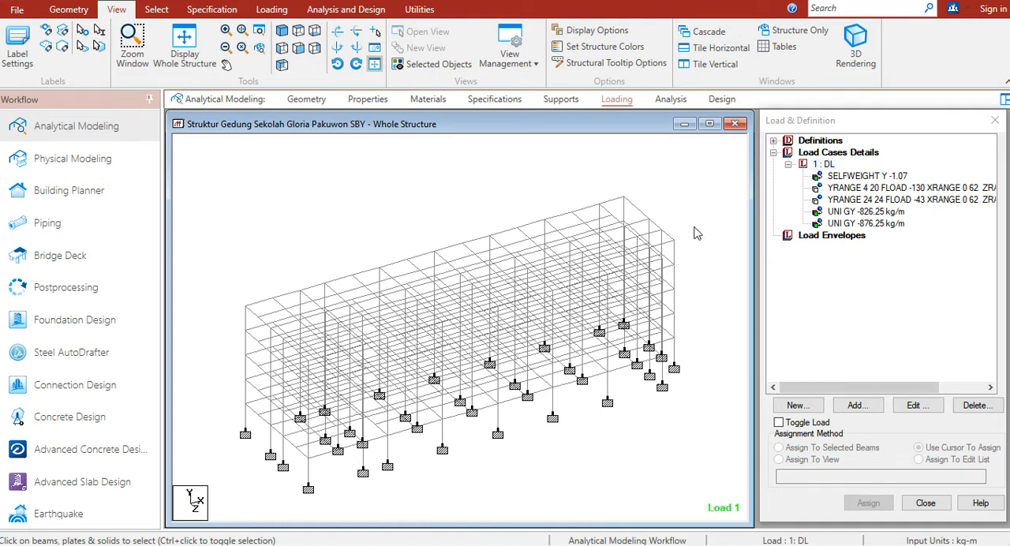
pyautogui.hotkey('alt', 'Tab')
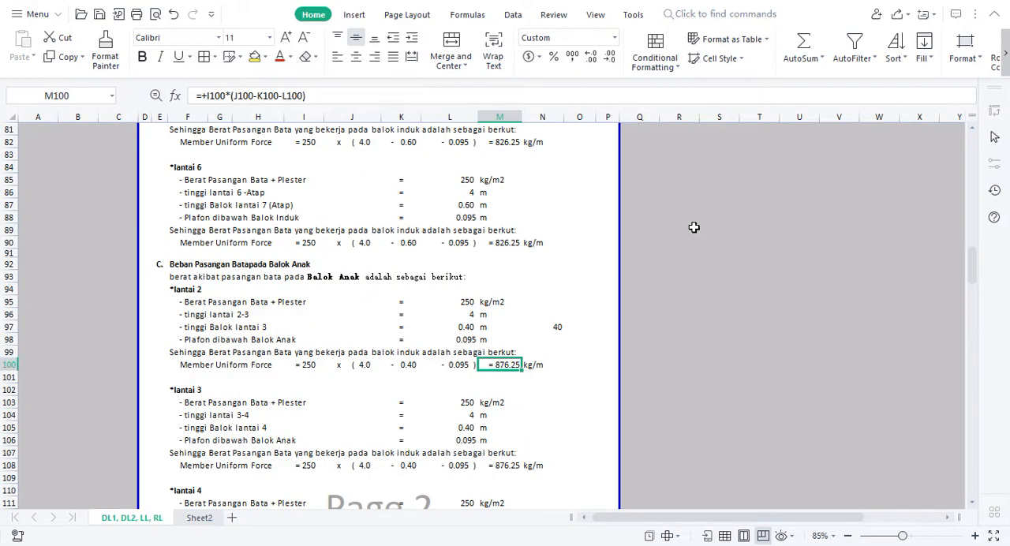
pyautogui.moveTo(974, 280); pyautogui.dragTo(964, 346)
pyautogui.moveTo(810, 270); pyautogui.dragTo(819, 266)
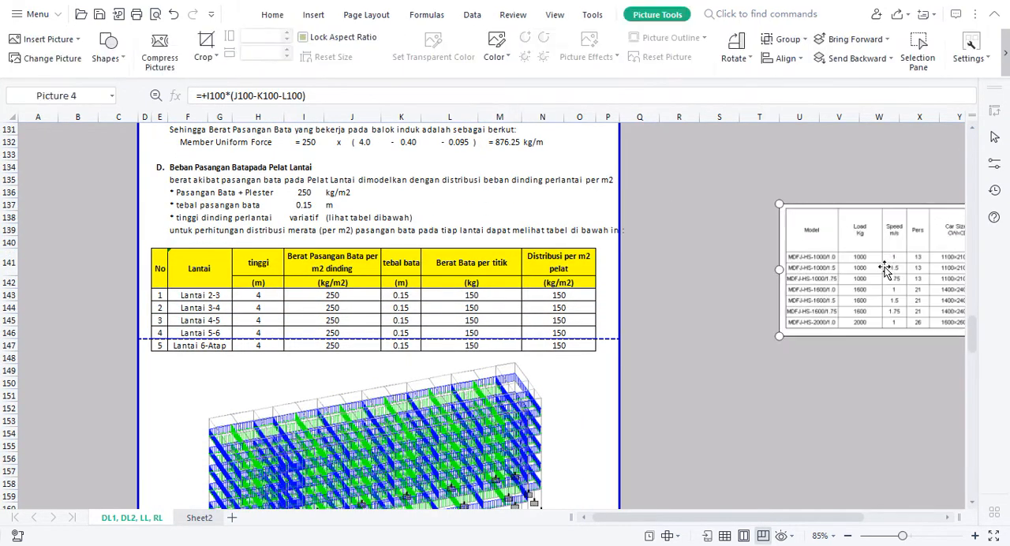
pyautogui.click(292, 194)
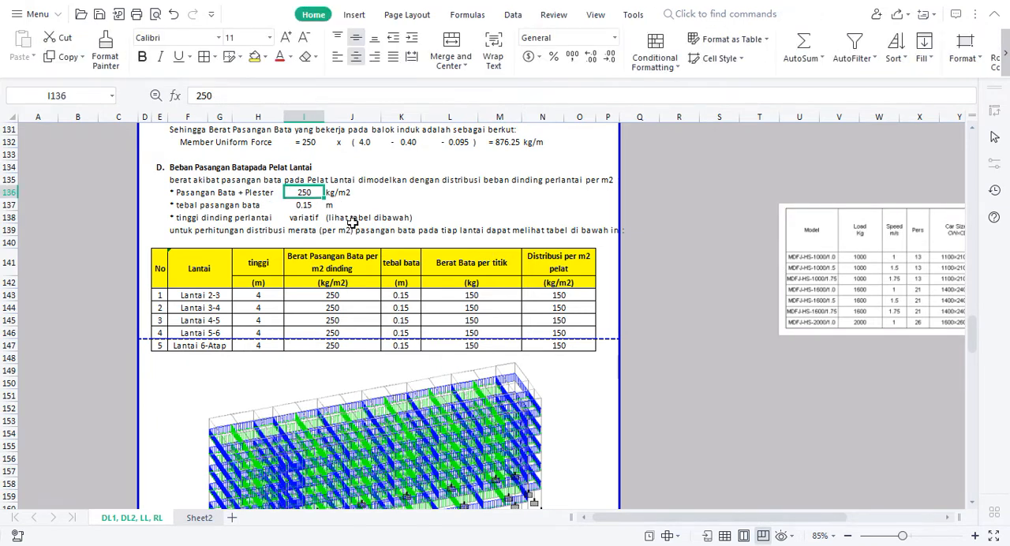
pyautogui.click(303, 206)
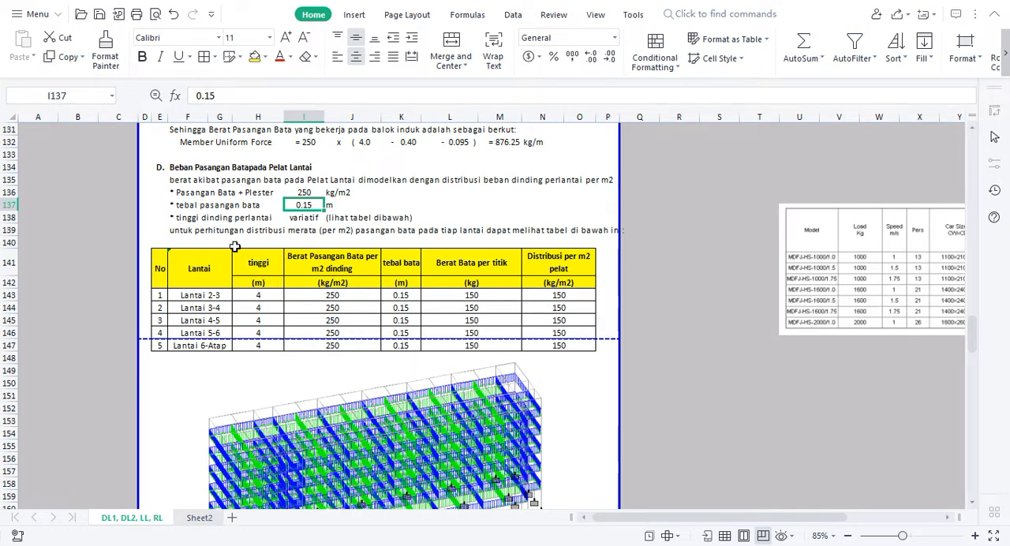
# Examine how the Lantai 2-3 row derives the brick weight per point and its distribution per m2 of slab
pyautogui.click(256, 295)
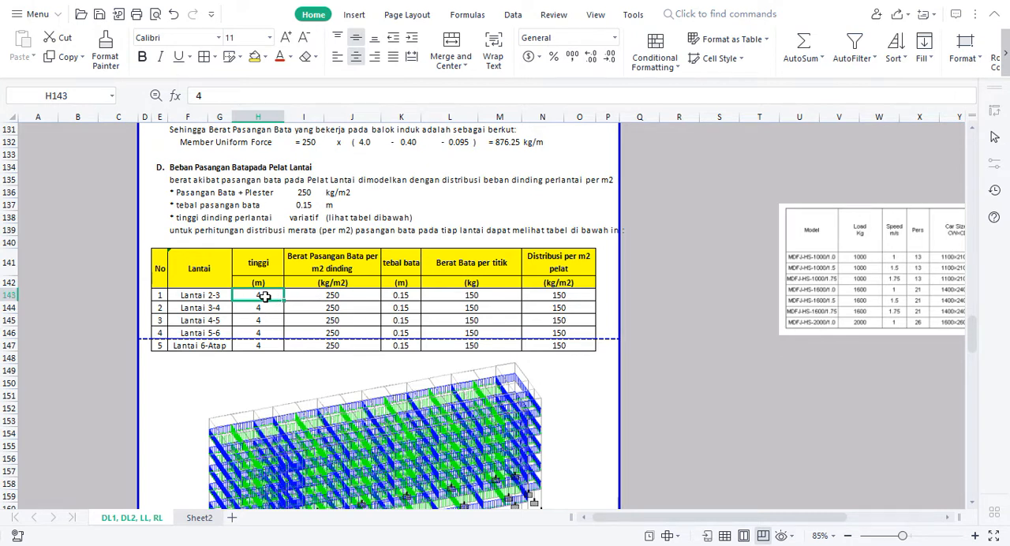
pyautogui.click(463, 294)
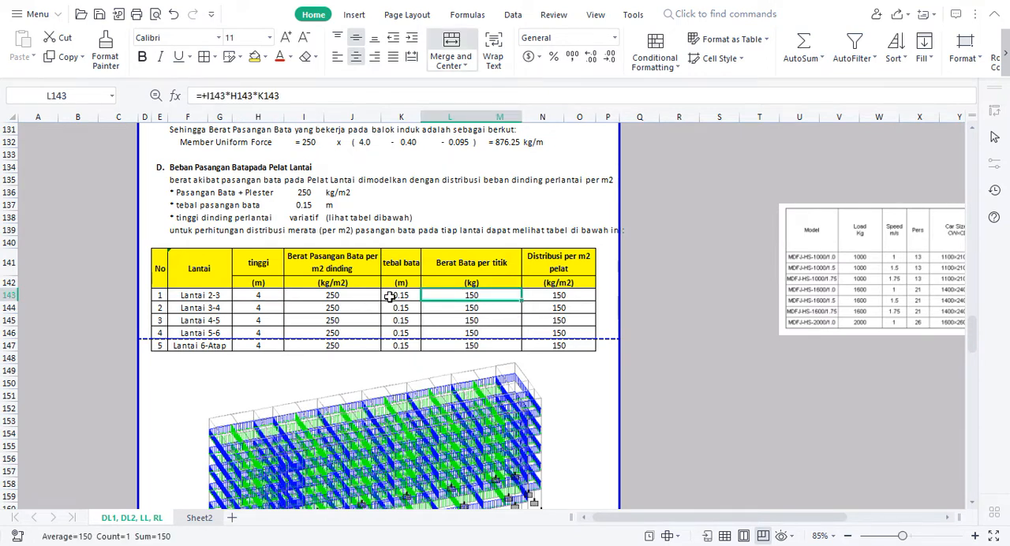
pyautogui.click(328, 295)
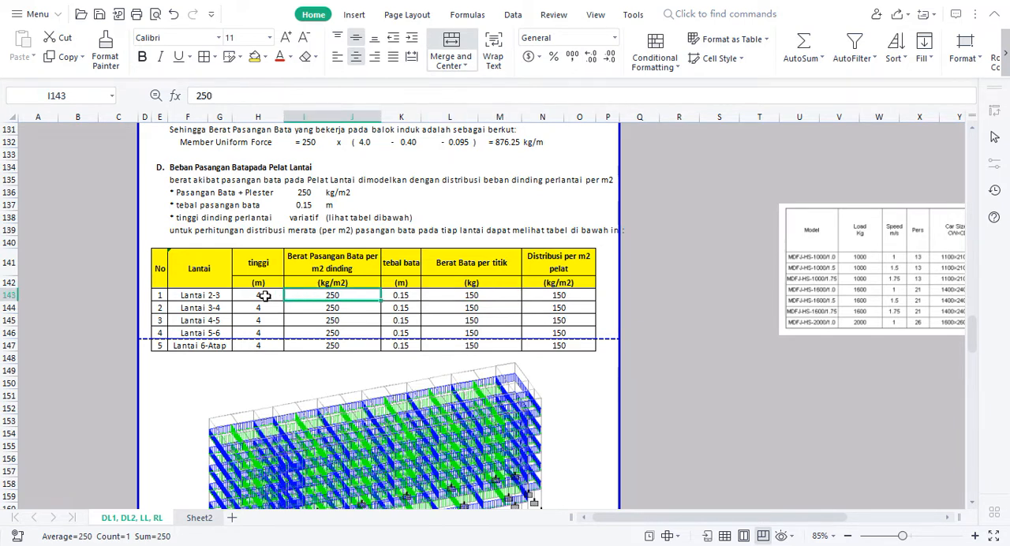
pyautogui.click(265, 296)
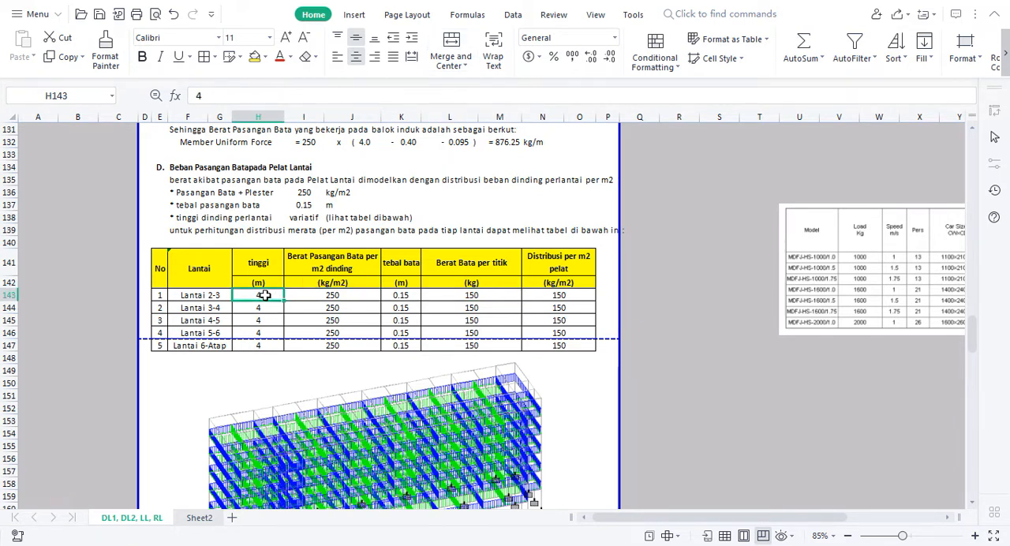
pyautogui.click(410, 296)
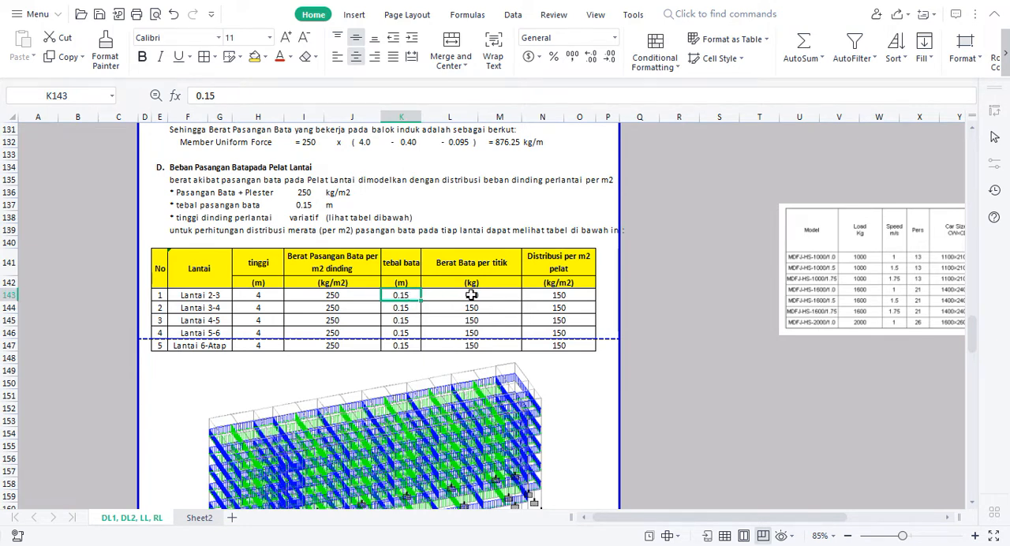
pyautogui.click(471, 295)
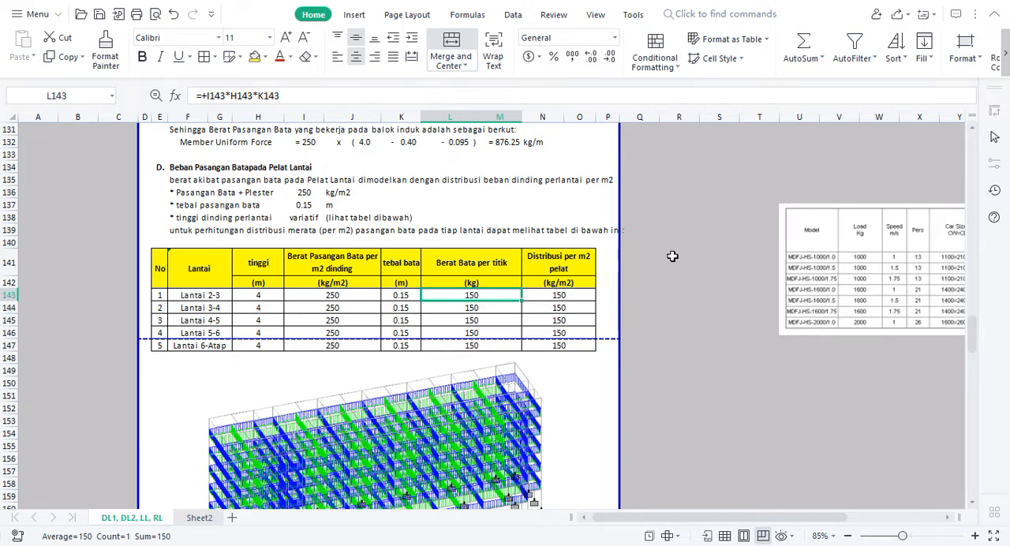
pyautogui.moveTo(648, 261); pyautogui.dragTo(702, 310)
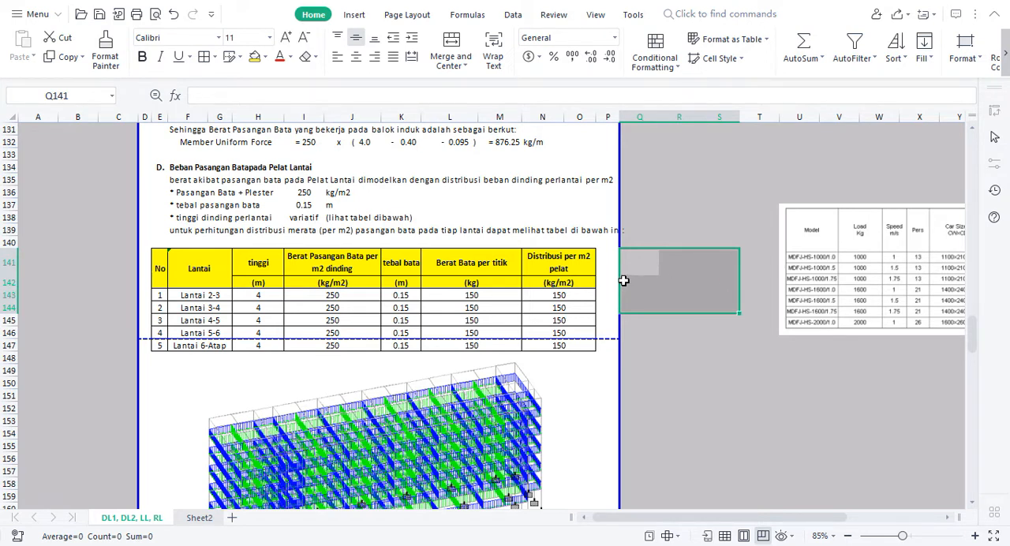
pyautogui.click(571, 296)
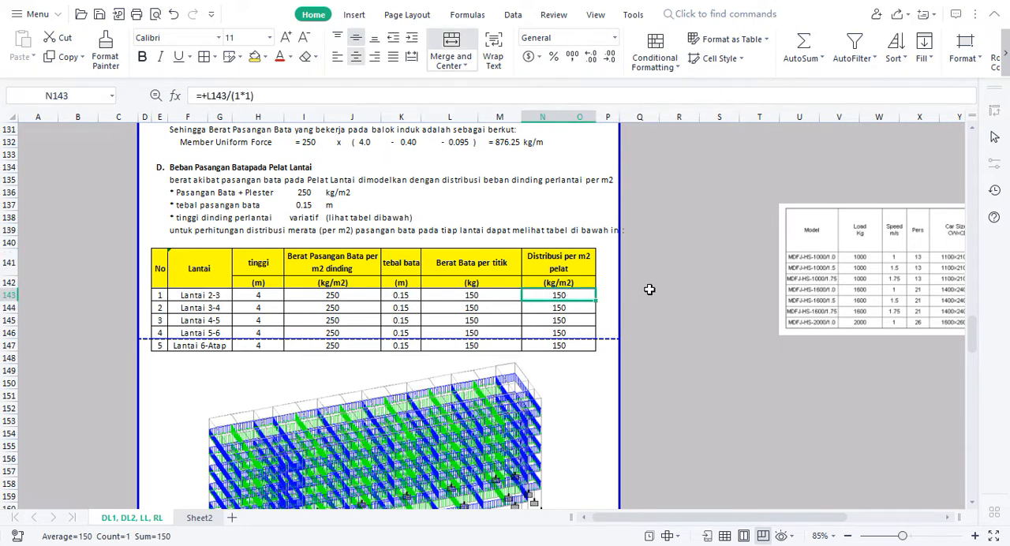
pyautogui.moveTo(634, 274); pyautogui.dragTo(723, 319)
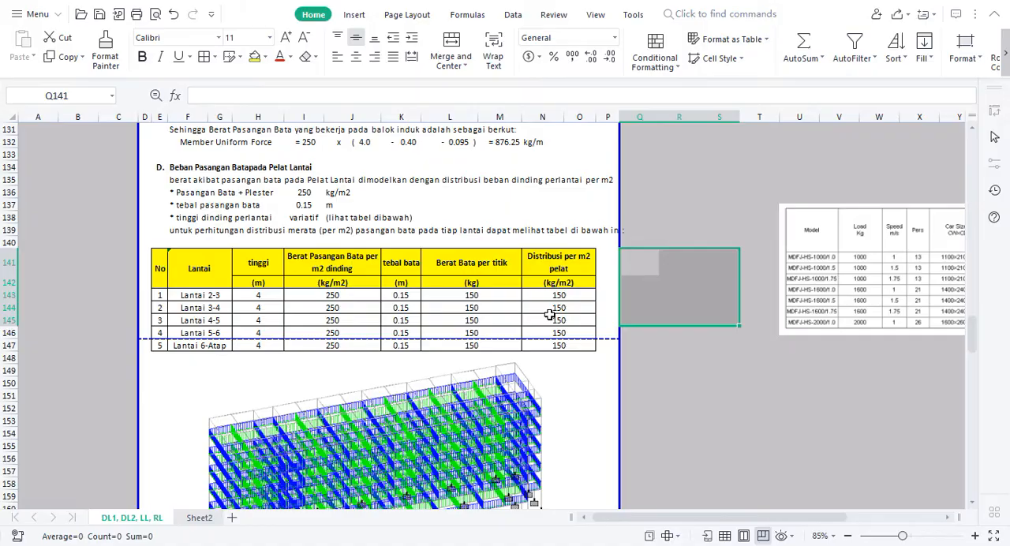
# Switch to STAAD.Pro and add a full-plate pressure load of -150 kg/m2 in the GY direction to load case DL
pyautogui.hotkey('alt', 'Tab')
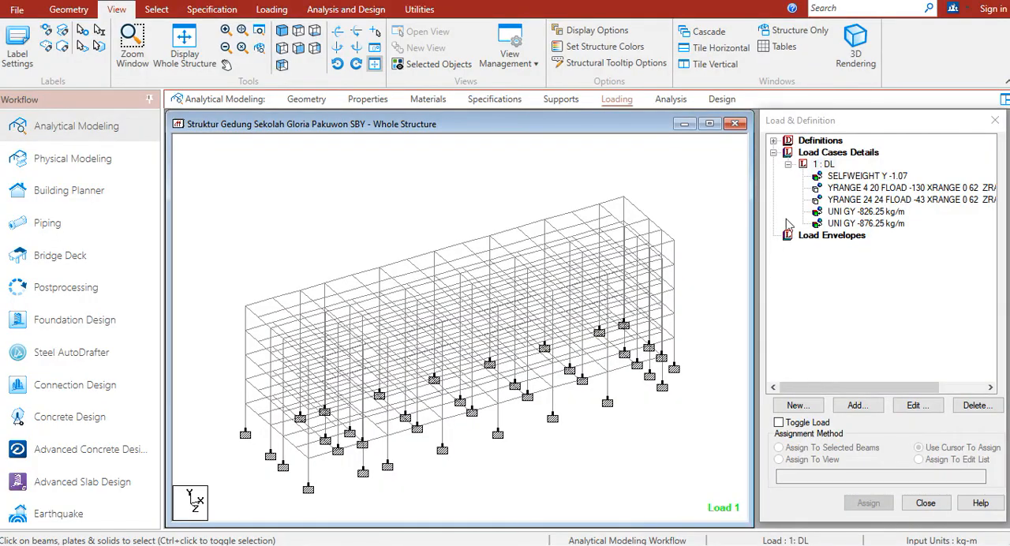
pyautogui.click(832, 164)
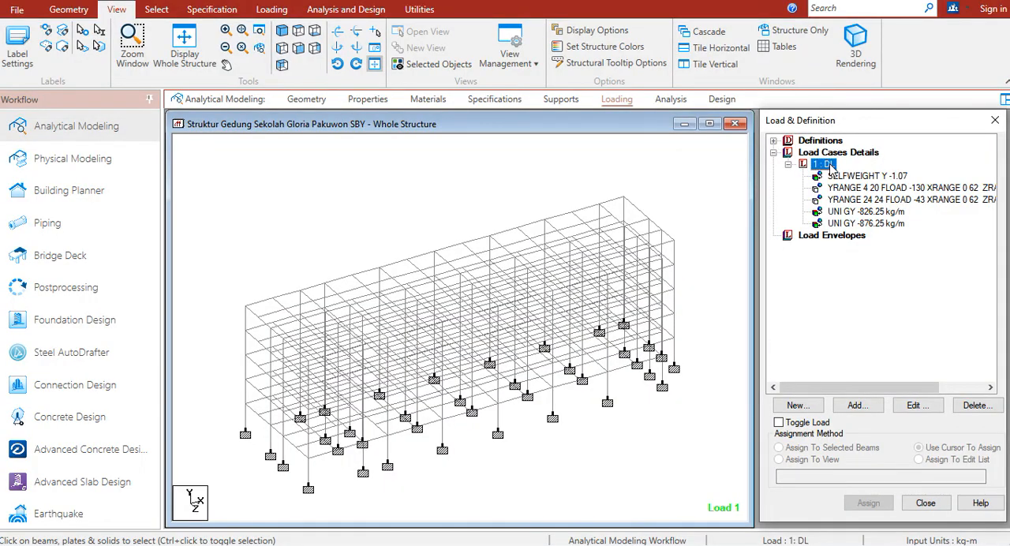
pyautogui.click(857, 407)
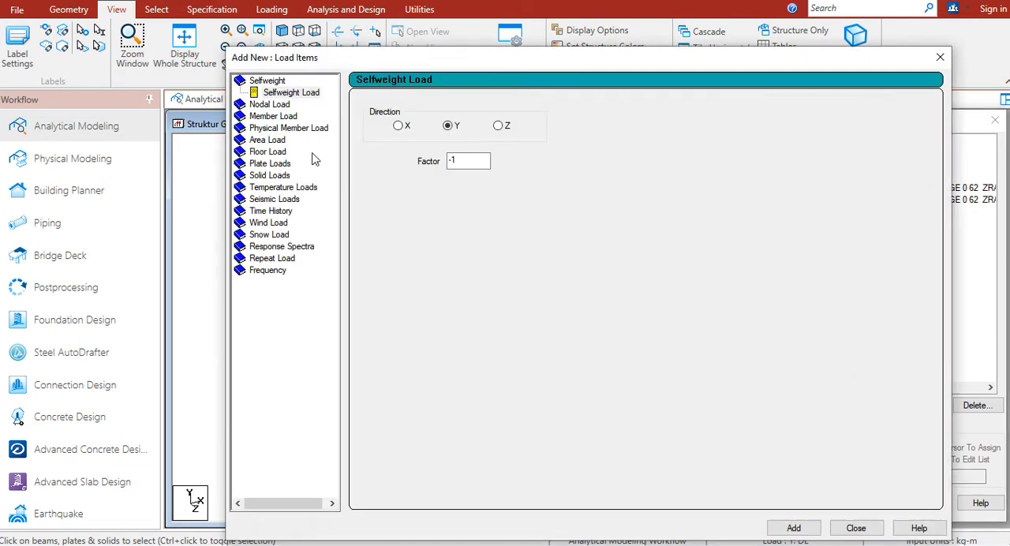
pyautogui.click(278, 140)
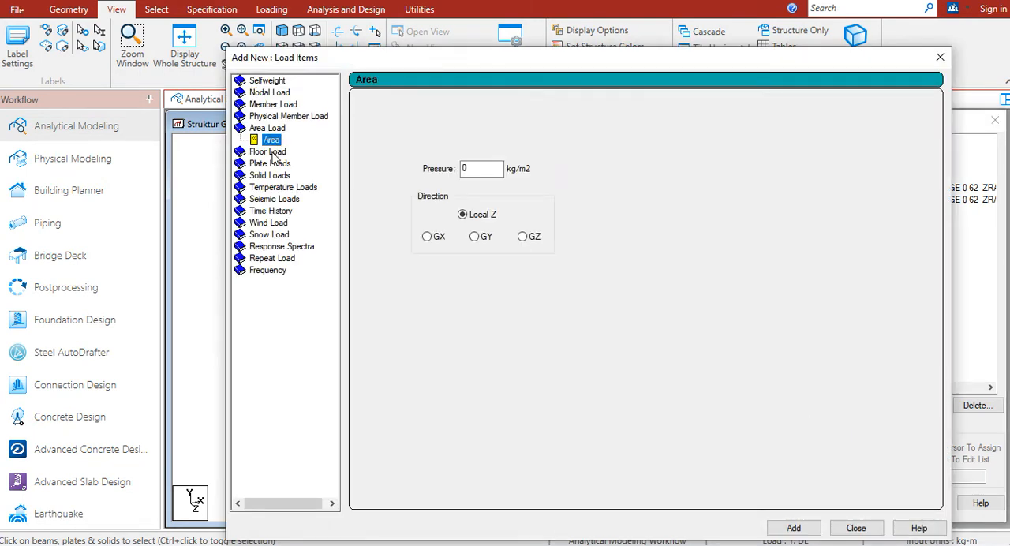
pyautogui.click(273, 153)
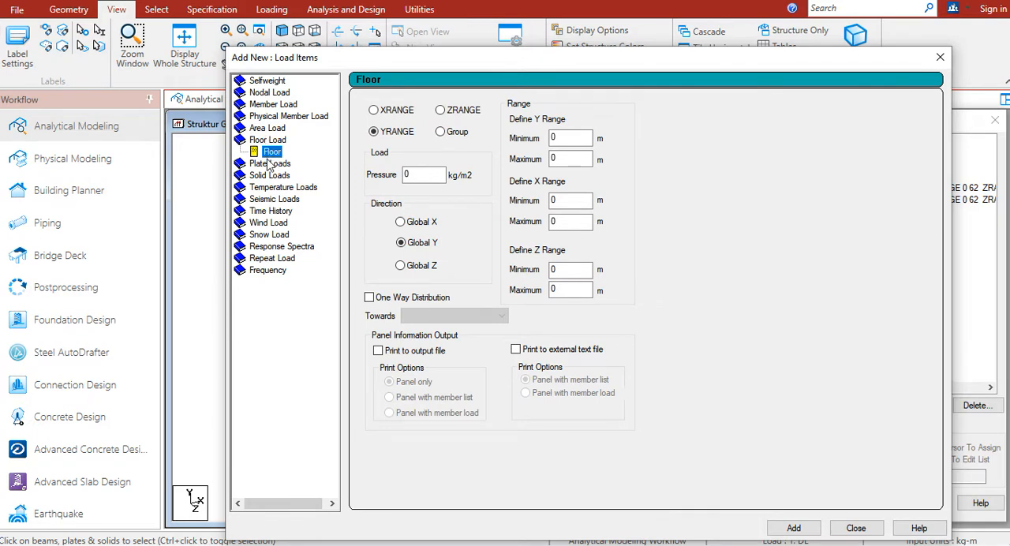
pyautogui.click(269, 164)
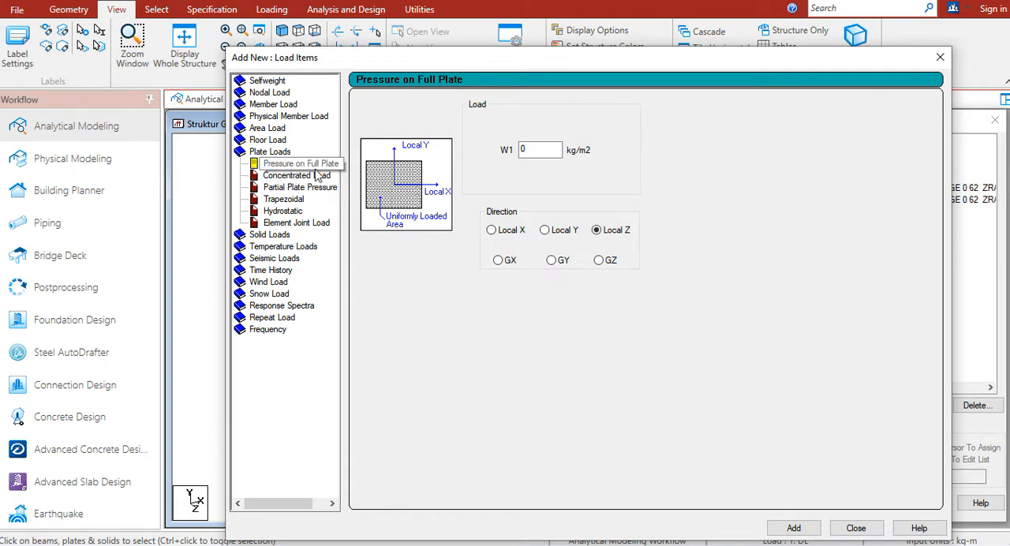
pyautogui.click(549, 150)
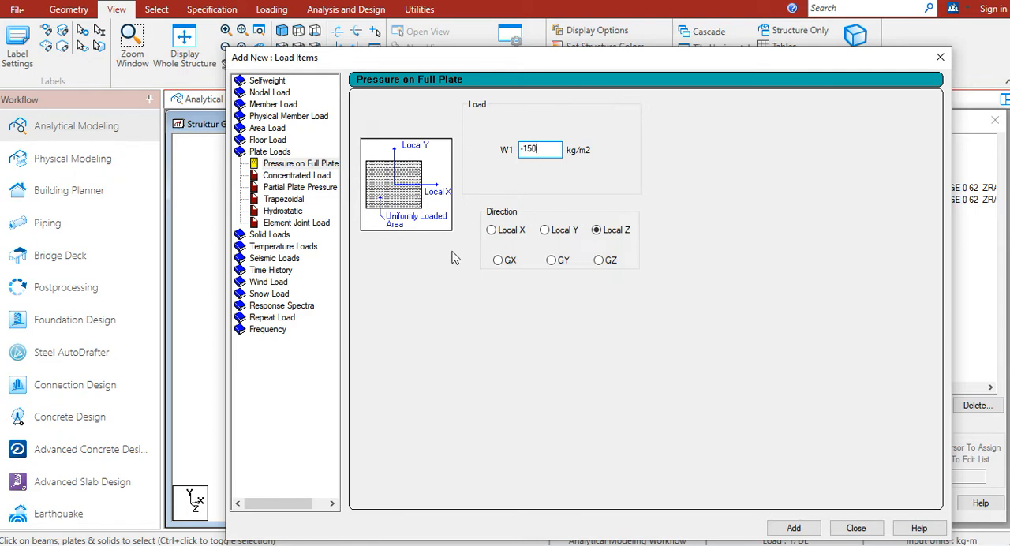
pyautogui.click(551, 260)
pyautogui.moveTo(695, 61); pyautogui.dragTo(621, 0)
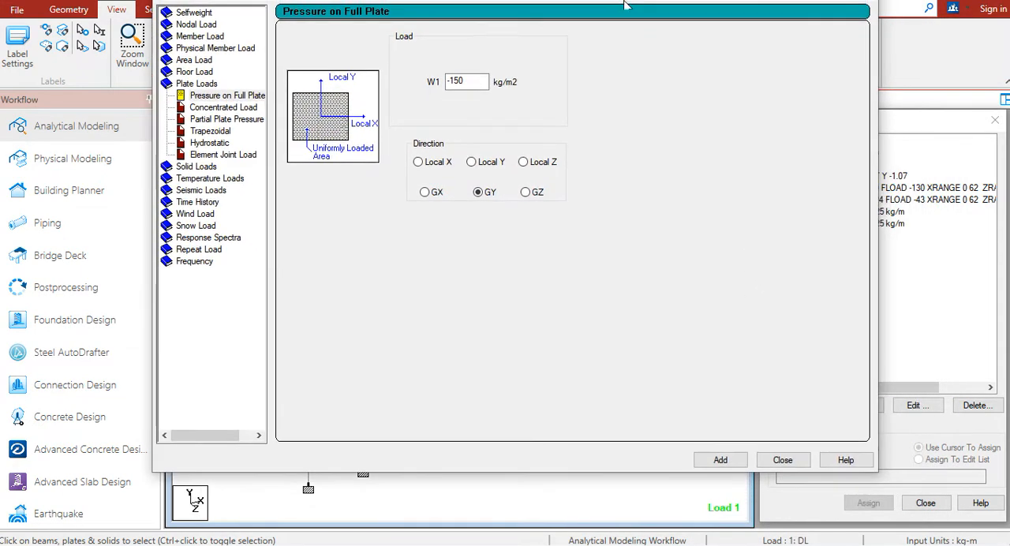
pyautogui.click(736, 464)
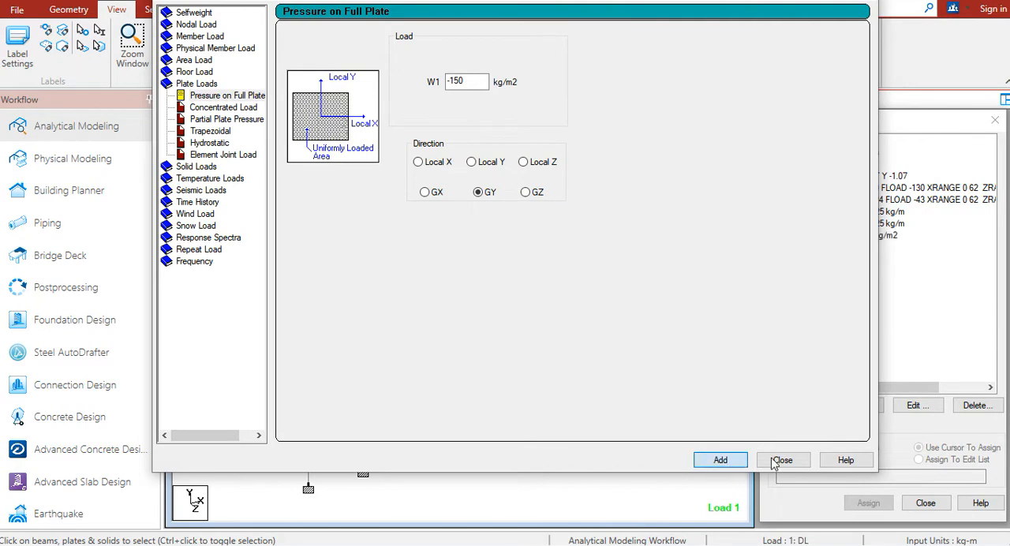
pyautogui.click(779, 461)
pyautogui.click(620, 180)
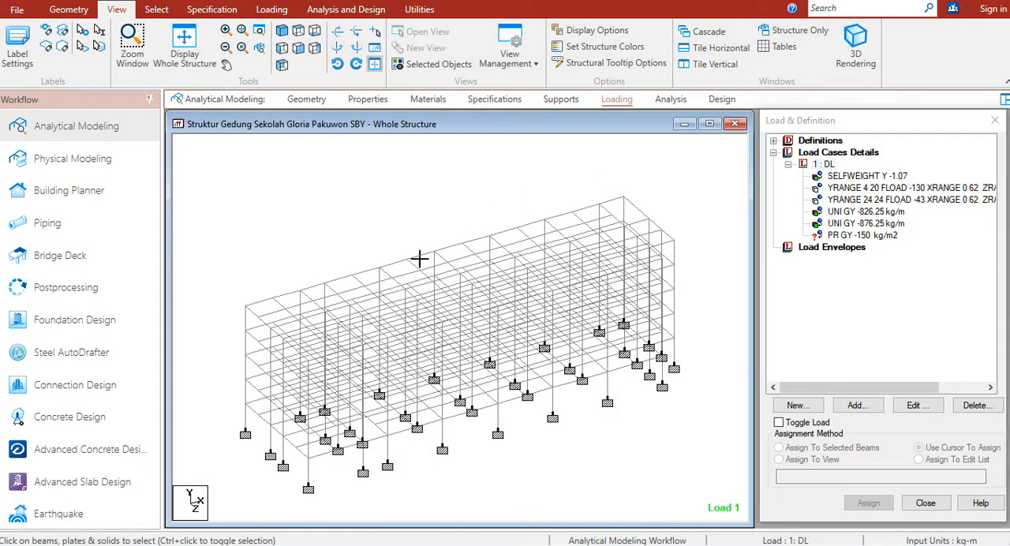
# Display the whole structure from the front and select the floor plates on all five levels below the roof
pyautogui.click(864, 235)
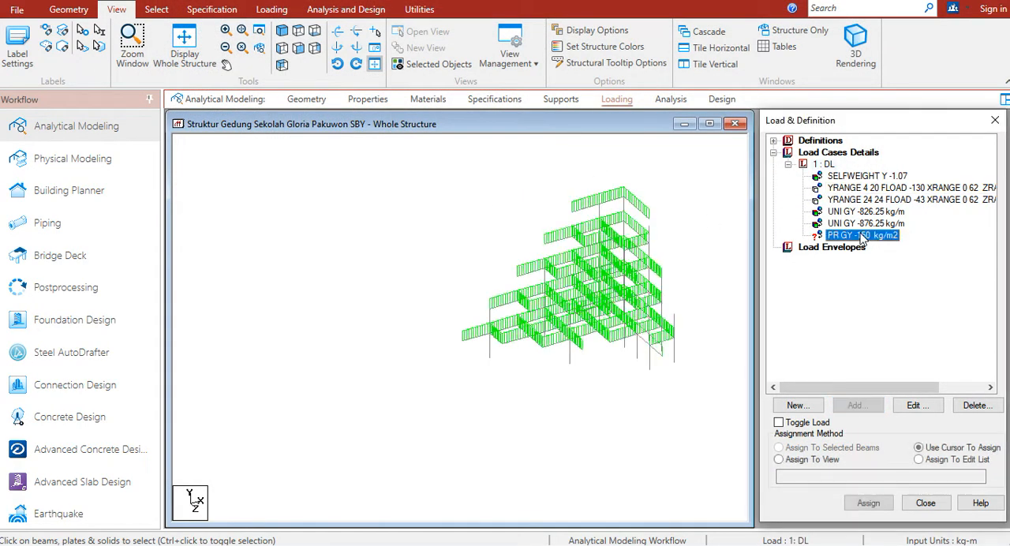
pyautogui.click(803, 462)
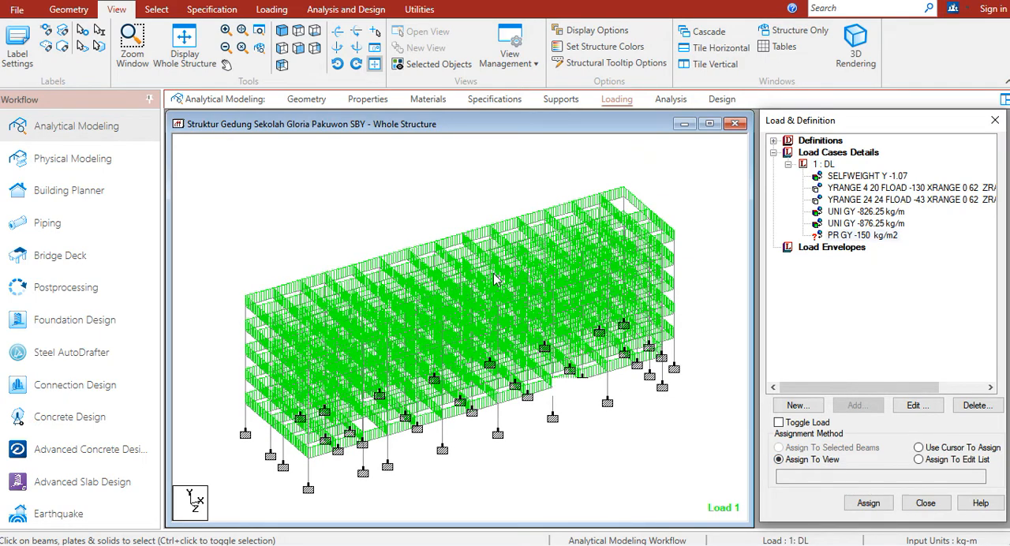
pyautogui.click(382, 227)
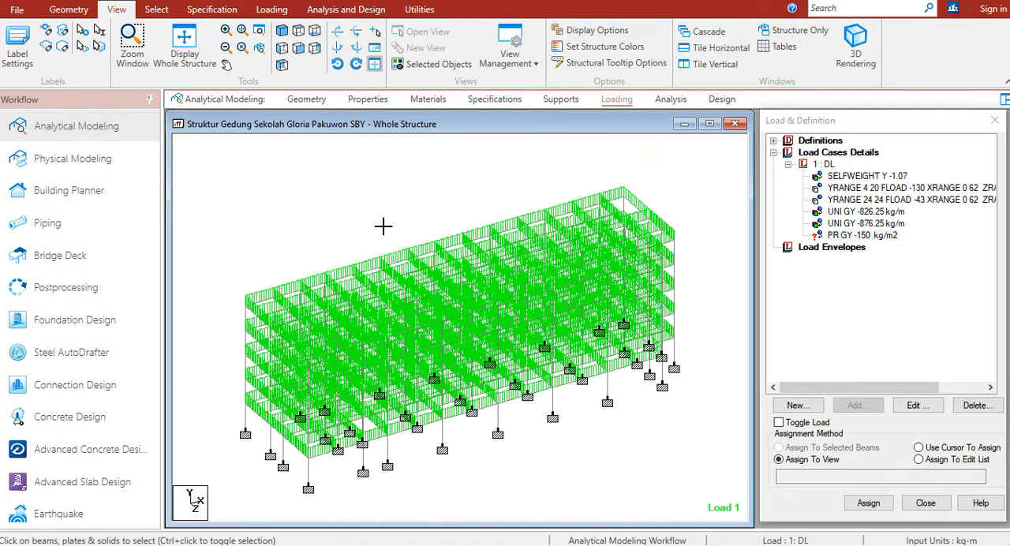
pyautogui.click(189, 56)
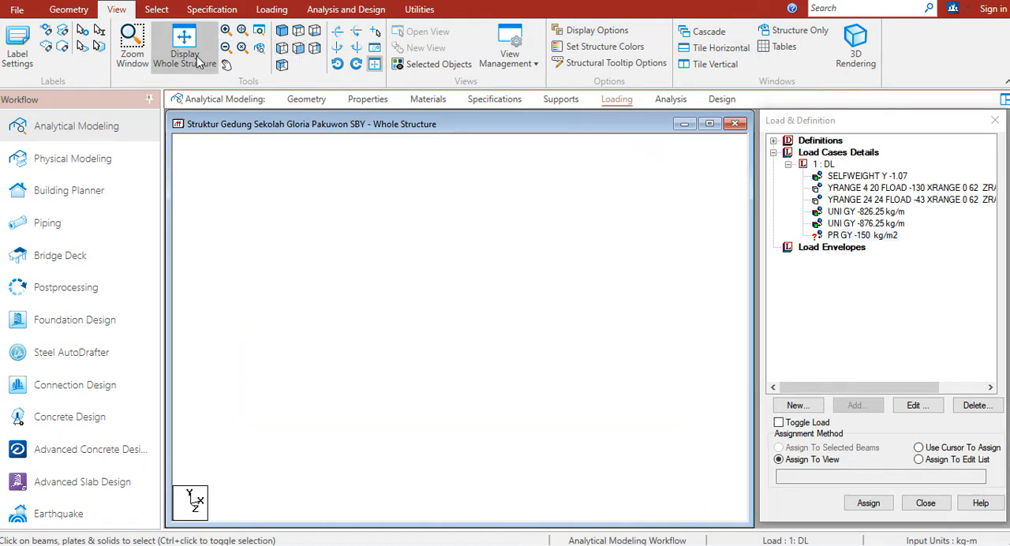
pyautogui.click(298, 48)
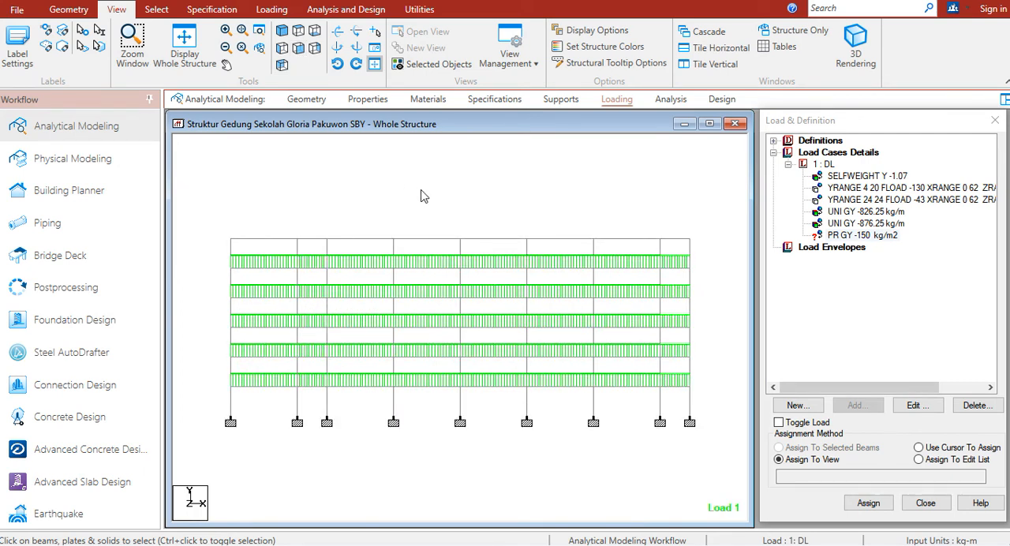
pyautogui.rightClick(472, 194)
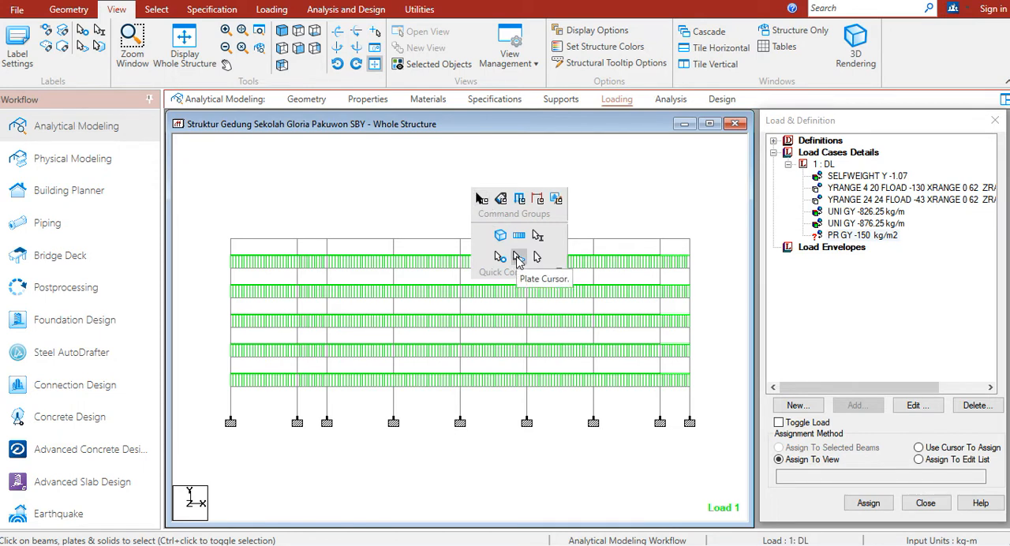
pyautogui.click(517, 259)
pyautogui.moveTo(203, 264)
pyautogui.mouseDown()
pyautogui.moveTo(421, 282)
pyautogui.moveTo(723, 372)
pyautogui.moveTo(722, 392)
pyautogui.mouseUp()
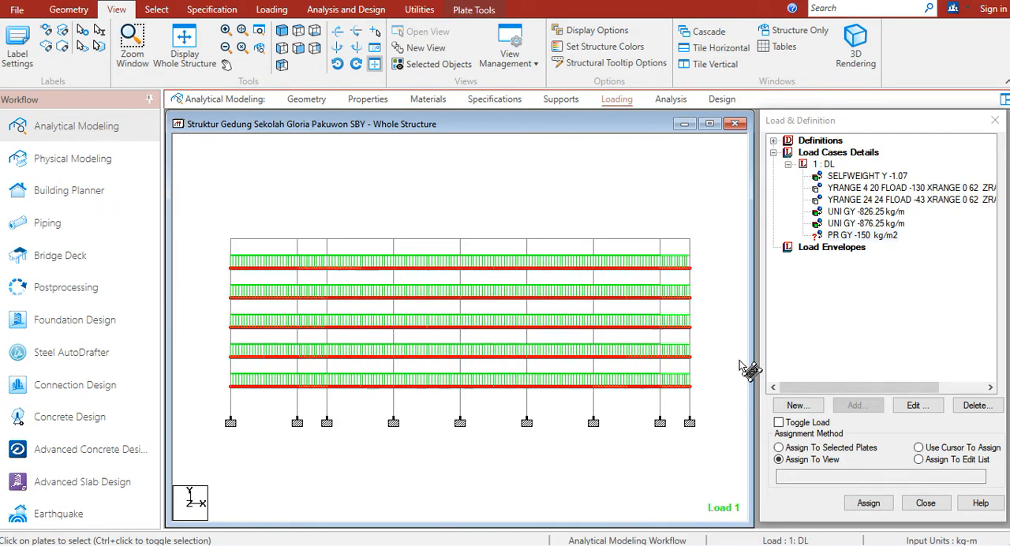
# Assign the PR GY -150 kg/m2 pressure load to the selected plates
pyautogui.click(852, 237)
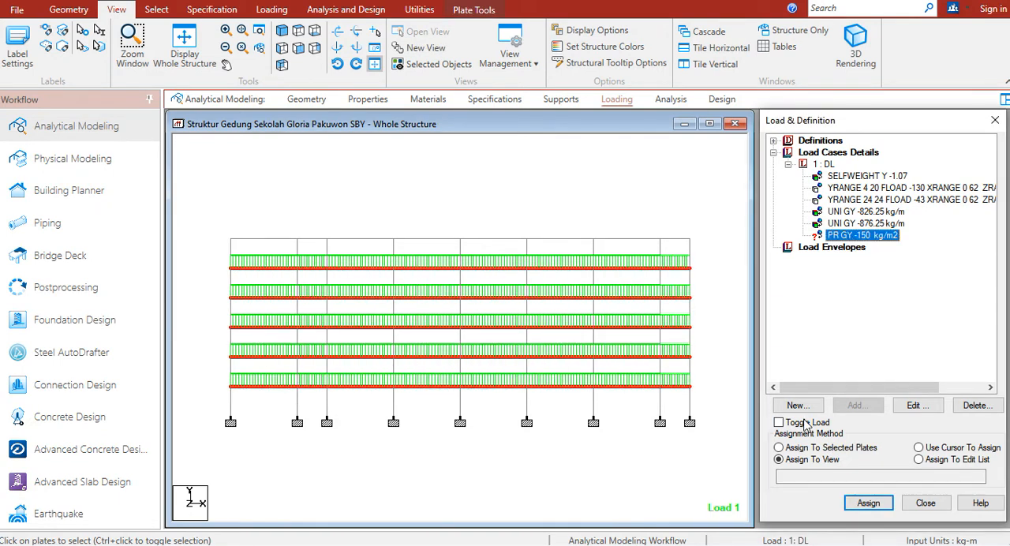
pyautogui.click(815, 448)
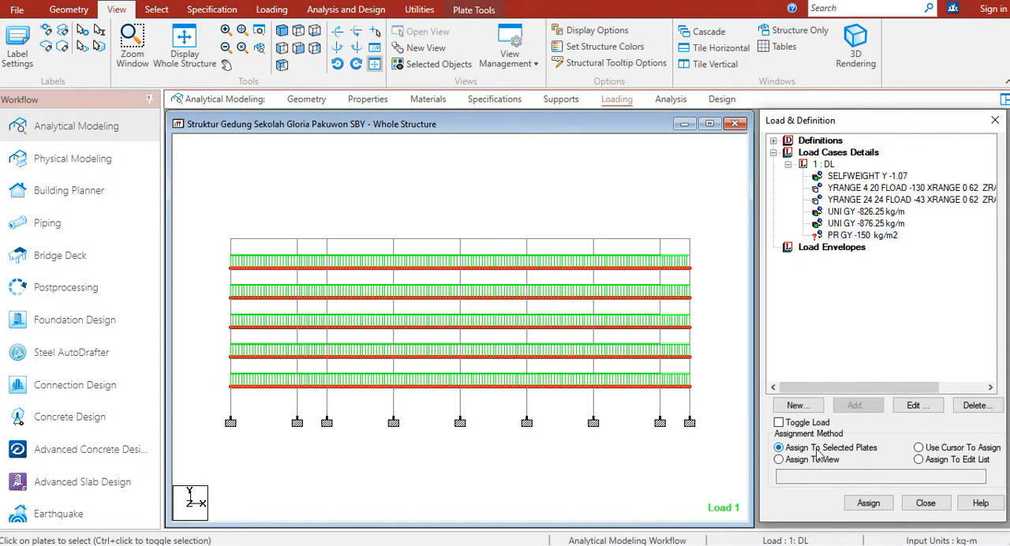
pyautogui.click(868, 503)
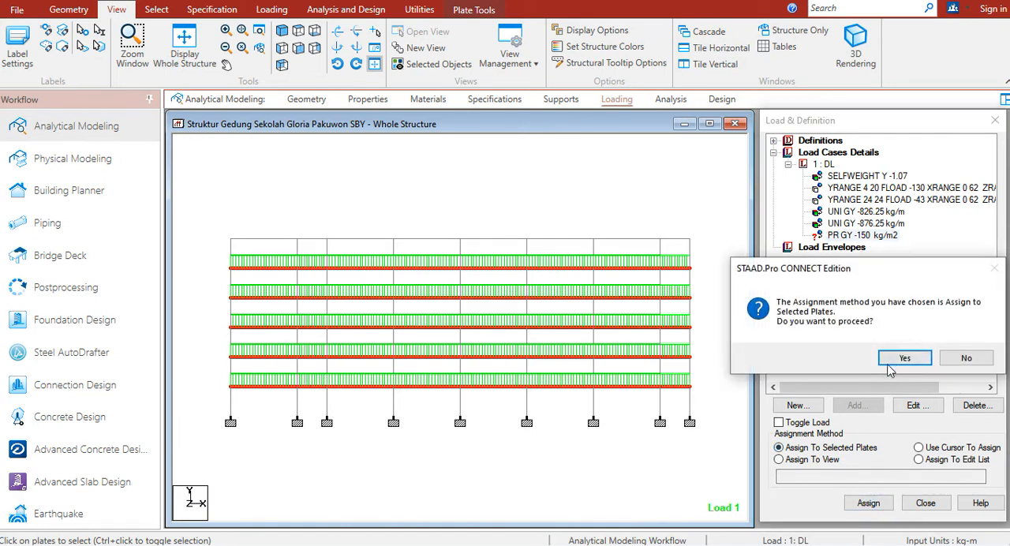
pyautogui.click(891, 364)
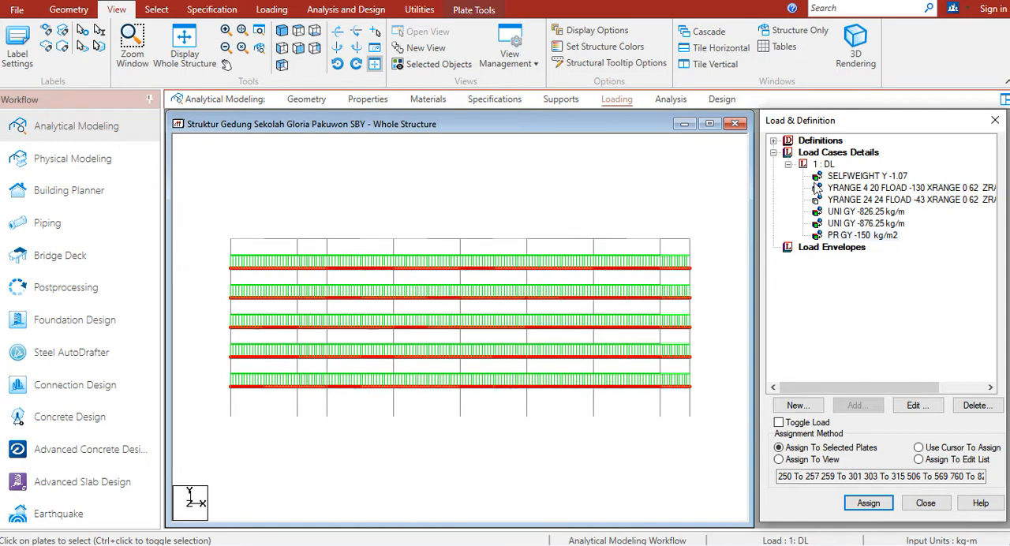
# Display load case DL on the model, switch to the WPS loading workbook and examine the main beam (Balok Induk) dead load figure
pyautogui.click(792, 168)
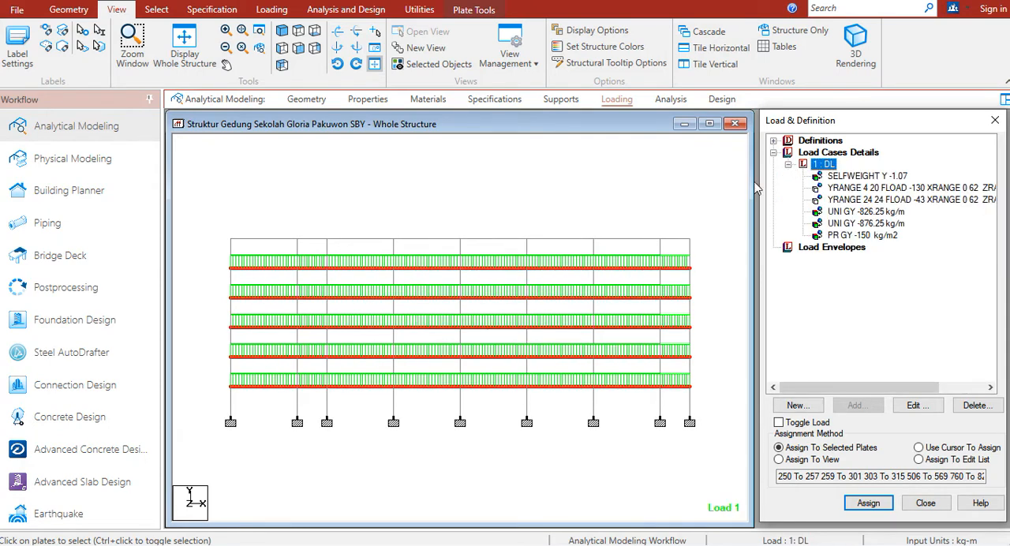
pyautogui.hotkey('alt', 'Tab')
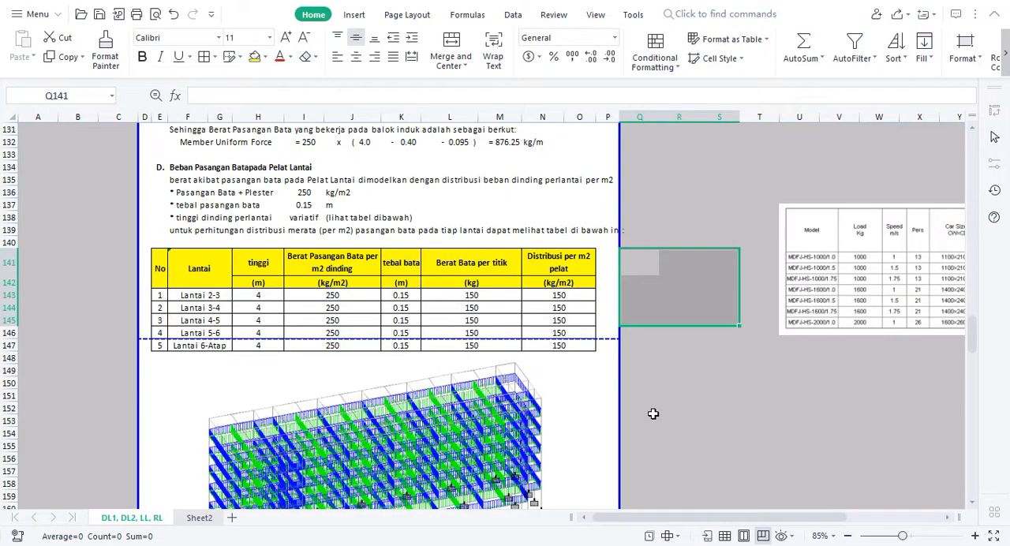
pyautogui.click(653, 414)
pyautogui.press('Down')
pyautogui.press('Down')
pyautogui.press('Down')
pyautogui.press('Down')
pyautogui.press('Down')
pyautogui.press('Down')
pyautogui.press('Down')
pyautogui.press('Down')
pyautogui.press('Down')
pyautogui.press('Down')
pyautogui.press('Down')
pyautogui.press('Down')
pyautogui.press('Down')
pyautogui.press('Down')
pyautogui.press('Down')
pyautogui.press('Down')
pyautogui.press('Down')
pyautogui.press('Down')
pyautogui.press('Down')
pyautogui.press('Down')
pyautogui.press('Down')
pyautogui.press('Down')
pyautogui.press('Down')
pyautogui.press('Down')
pyautogui.press('Down')
pyautogui.press('Down')
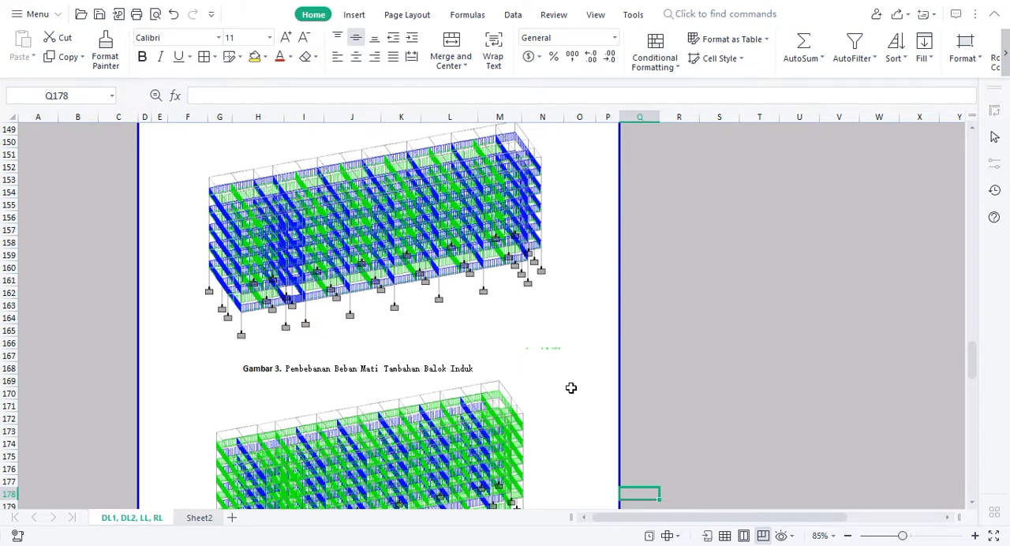
# Examine the secondary beam and slab wall load figures and compare them with the PR GY -150 kg/m2 load in STAAD.Pro
pyautogui.click(688, 381)
pyautogui.press('Down')
pyautogui.press('Down')
pyautogui.press('Down')
pyautogui.press('Down')
pyautogui.press('Down')
pyautogui.press('Down')
pyautogui.press('Down')
pyautogui.press('Down')
pyautogui.press('Down')
pyautogui.press('Down')
pyautogui.press('Down')
pyautogui.press('Down')
pyautogui.press('Down')
pyautogui.press('Down')
pyautogui.press('Down')
pyautogui.press('Down')
pyautogui.press('Down')
pyautogui.press('Down')
pyautogui.press('Down')
pyautogui.press('Down')
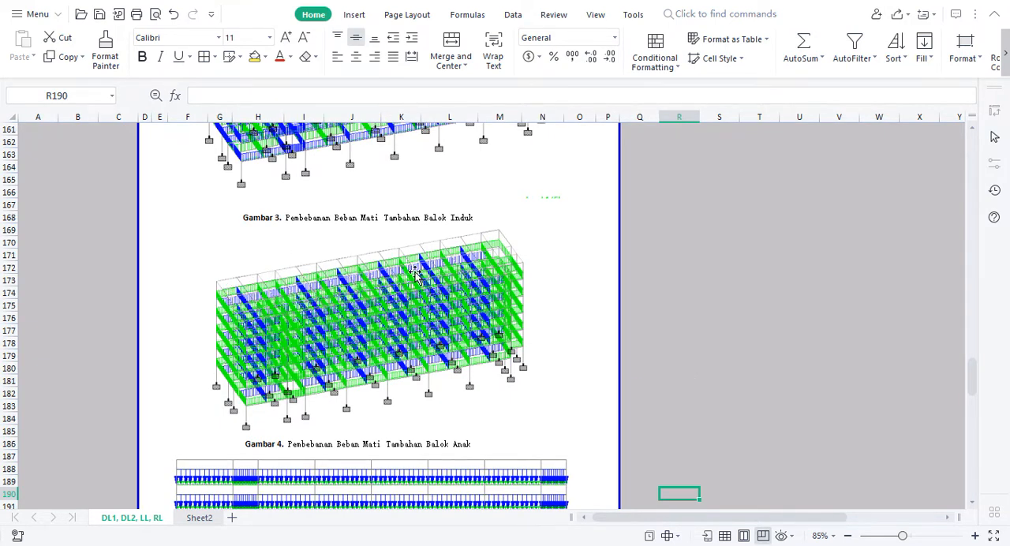
pyautogui.click(683, 304)
pyautogui.press('Down')
pyautogui.press('Down')
pyautogui.press('Down')
pyautogui.press('Down')
pyautogui.press('Down')
pyautogui.press('Down')
pyautogui.press('Down')
pyautogui.press('Down')
pyautogui.press('Down')
pyautogui.press('Down')
pyautogui.press('Down')
pyautogui.press('Down')
pyautogui.press('Down')
pyautogui.press('Down')
pyautogui.press('Down')
pyautogui.press('Down')
pyautogui.press('Down')
pyautogui.press('Down')
pyautogui.press('Down')
pyautogui.press('Down')
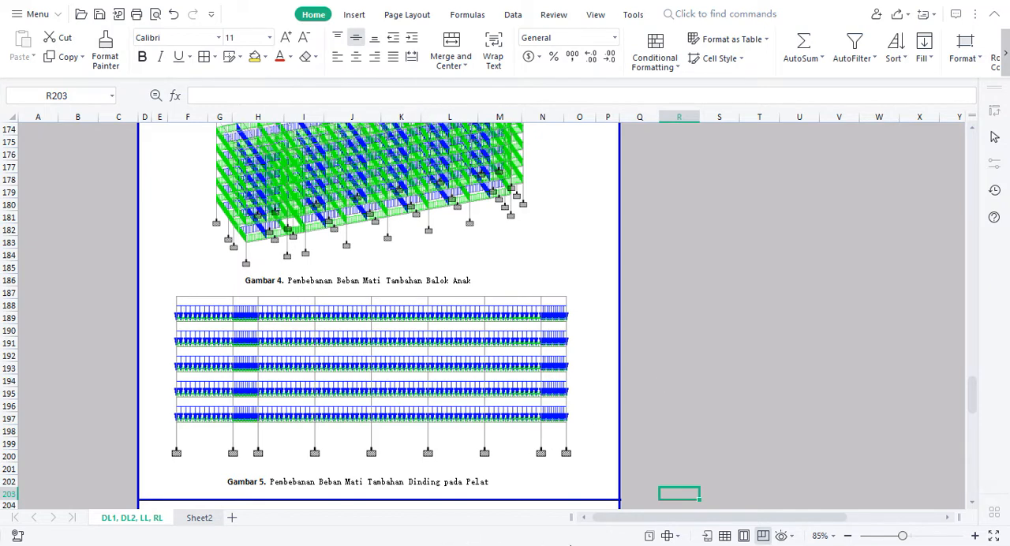
pyautogui.hotkey('alt', 'Tab')
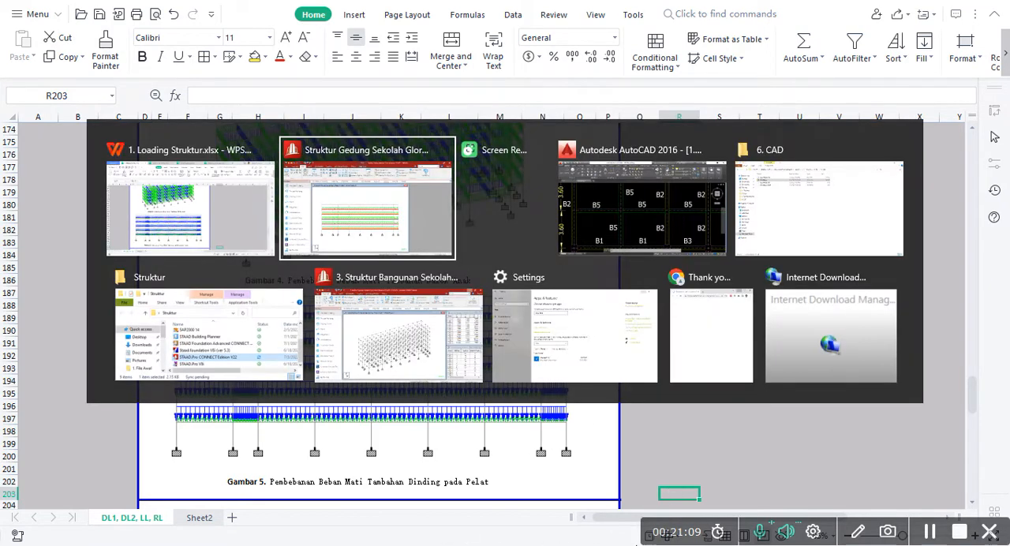
pyautogui.click(851, 235)
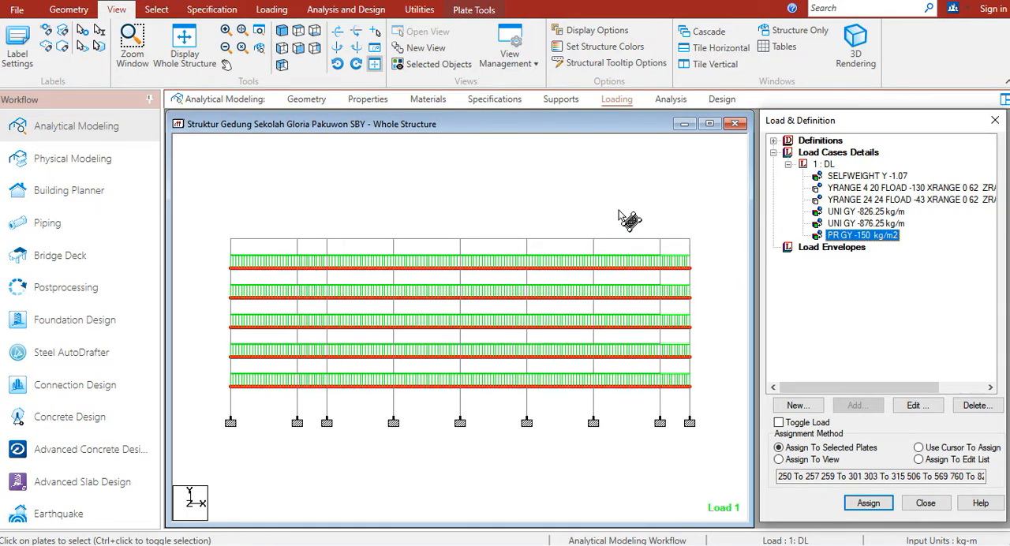
# Switch back to the WPS loading workbook and read the operational live load for school rooms under Beban Hidup
pyautogui.hotkey('alt', 'Tab')
pyautogui.click(663, 368)
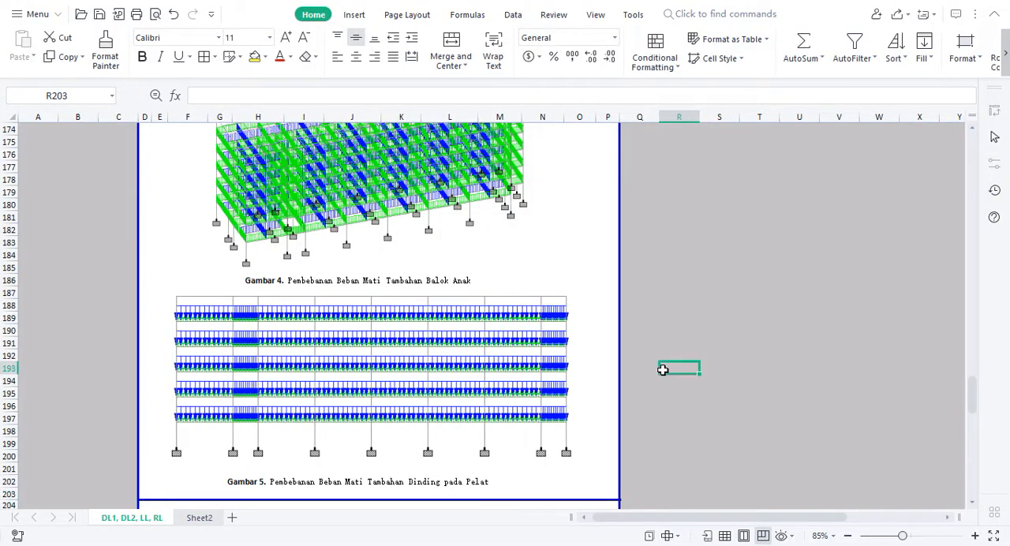
pyautogui.press('Down')
pyautogui.press('Down')
pyautogui.press('Down')
pyautogui.press('Down')
pyautogui.press('Down')
pyautogui.press('Down')
pyautogui.press('Down')
pyautogui.press('Down')
pyautogui.press('Down')
pyautogui.press('Down')
pyautogui.press('Down')
pyautogui.press('Down')
pyautogui.press('Down')
pyautogui.press('Down')
pyautogui.press('Down')
pyautogui.press('Down')
pyautogui.press('Down')
pyautogui.press('Down')
pyautogui.press('Down')
pyautogui.press('Down')
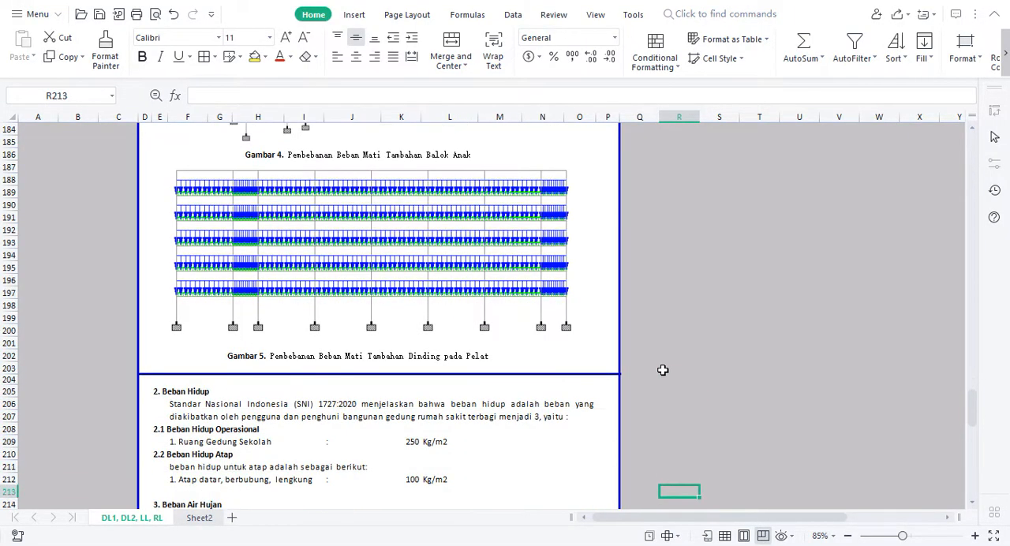
pyautogui.press('Down')
pyautogui.press('Down')
pyautogui.press('Down')
pyautogui.press('Down')
pyautogui.press('Down')
pyautogui.press('Down')
pyautogui.press('Down')
pyautogui.press('Down')
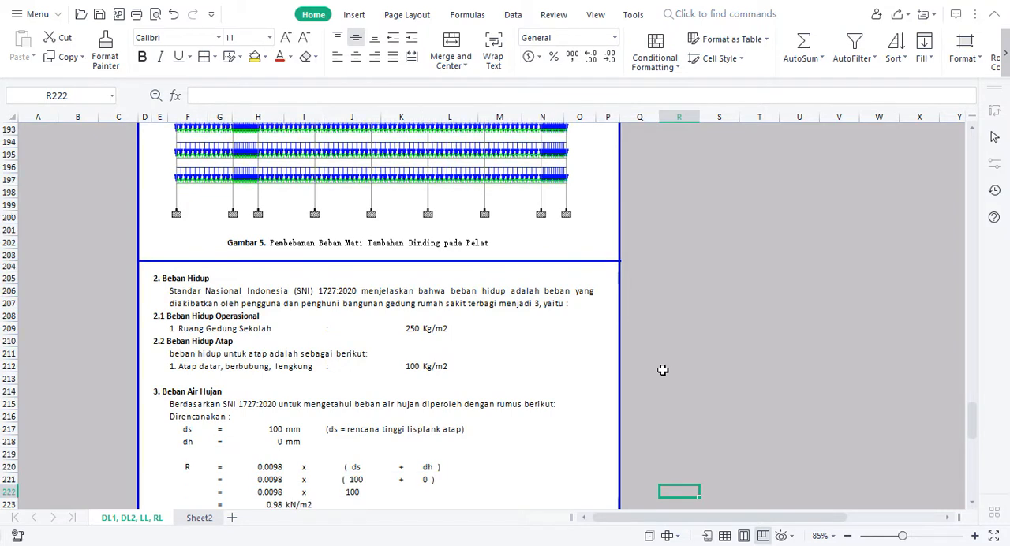
pyautogui.click(181, 328)
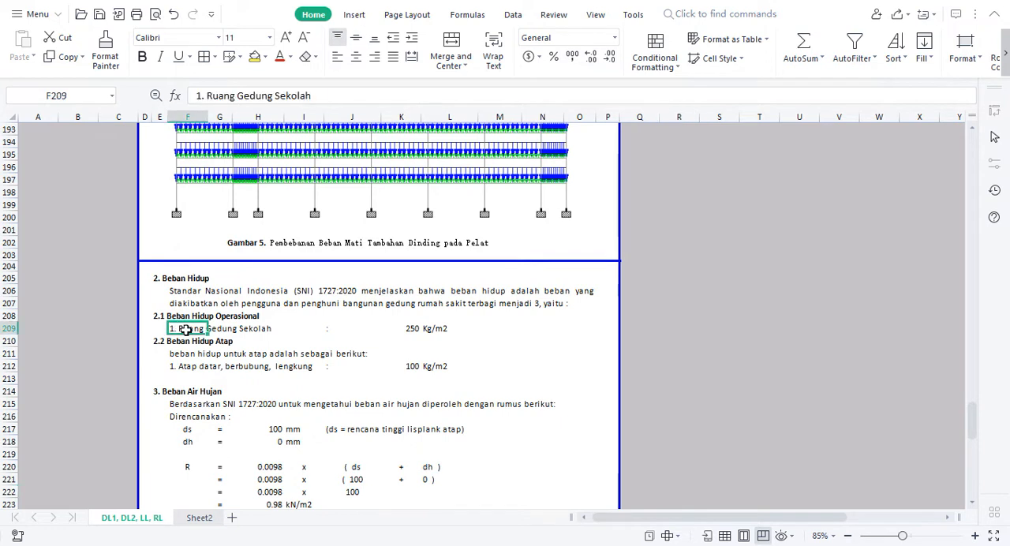
pyautogui.click(405, 328)
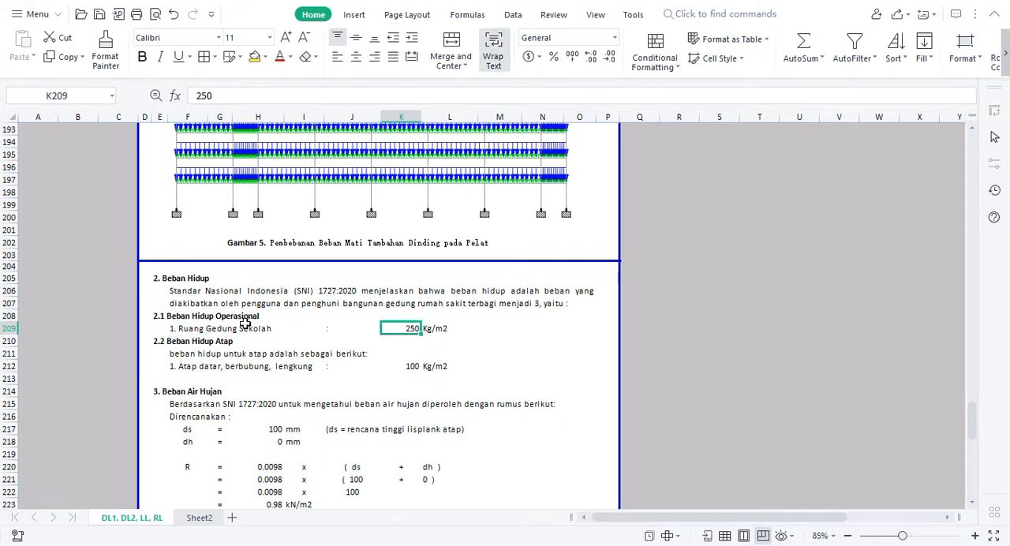
pyautogui.click(503, 351)
# Switch to STAAD.Pro and create primary load case 2 with loading type Live and title LL
pyautogui.hotkey('alt', 'Tab')
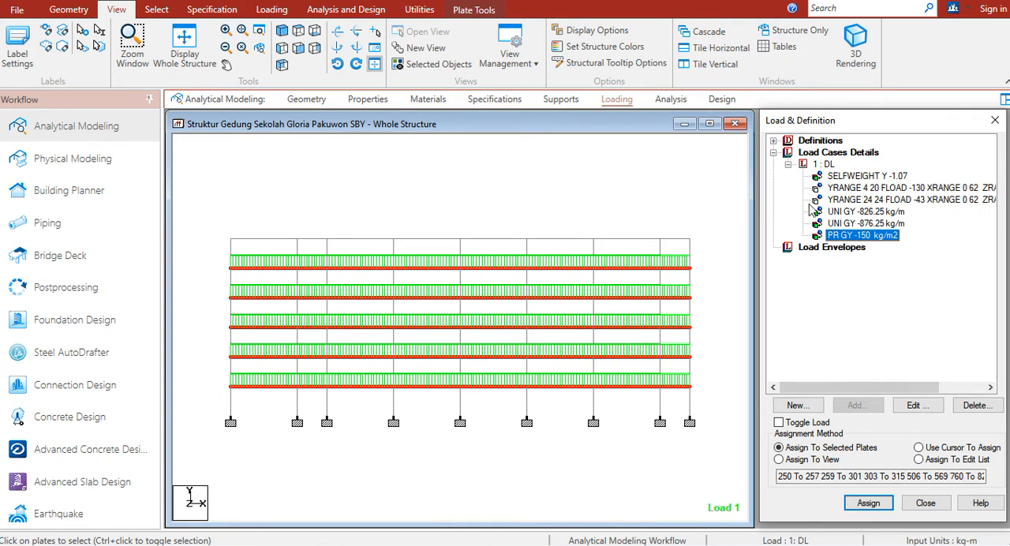
pyautogui.click(788, 165)
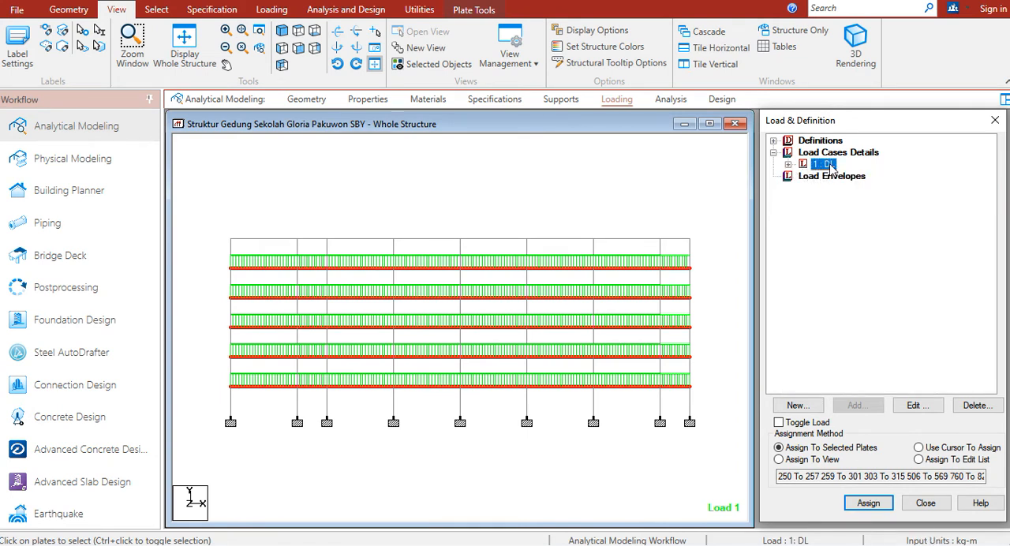
pyautogui.click(271, 11)
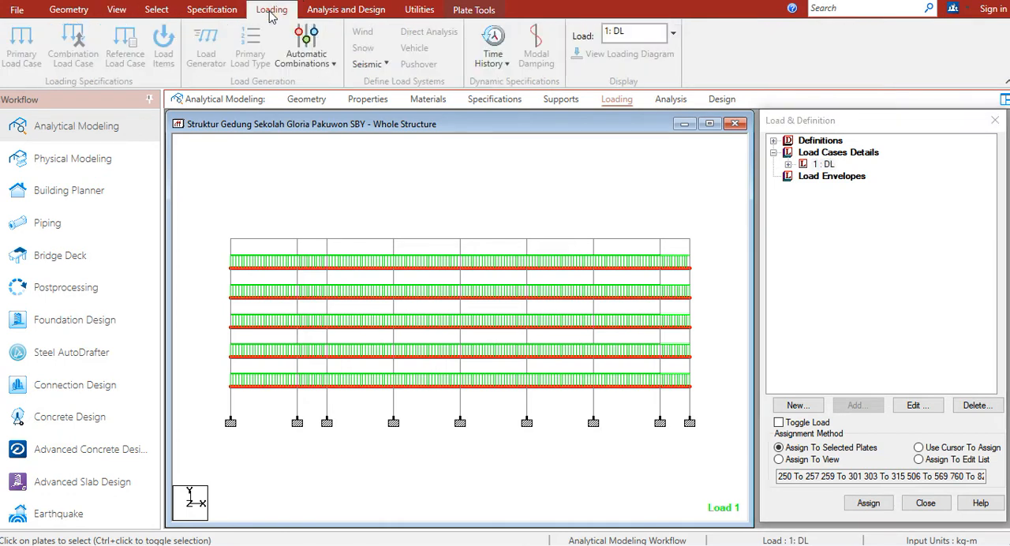
pyautogui.click(23, 57)
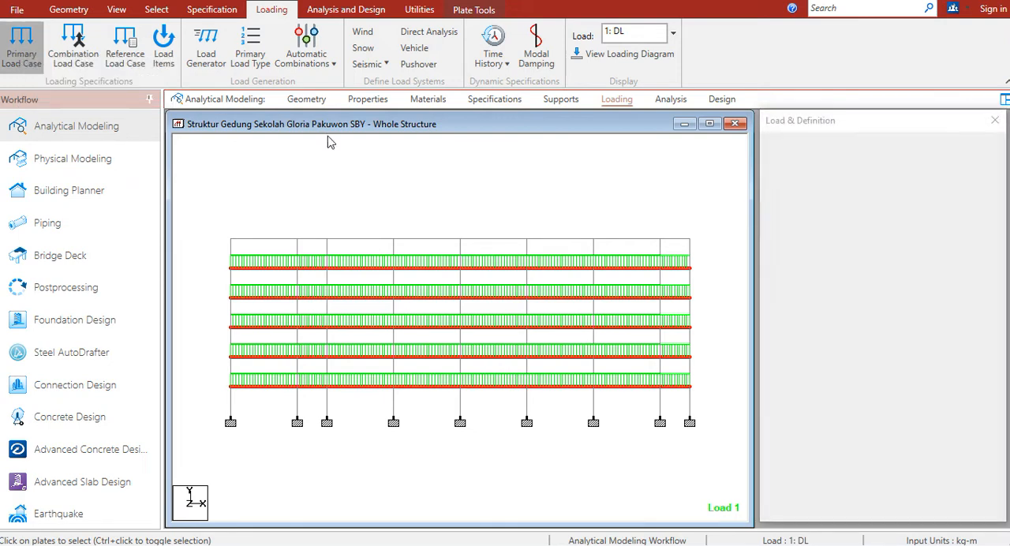
pyautogui.click(614, 293)
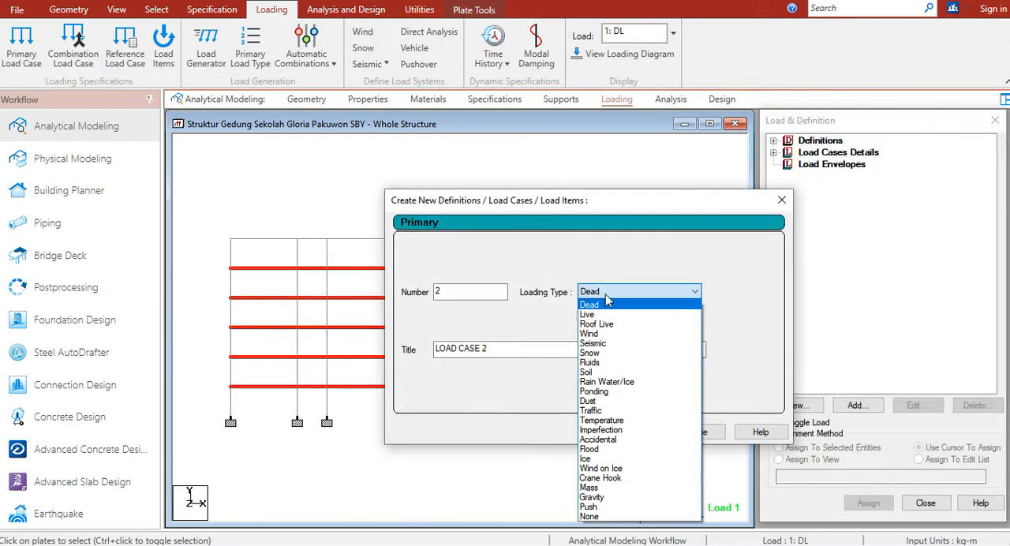
pyautogui.click(589, 314)
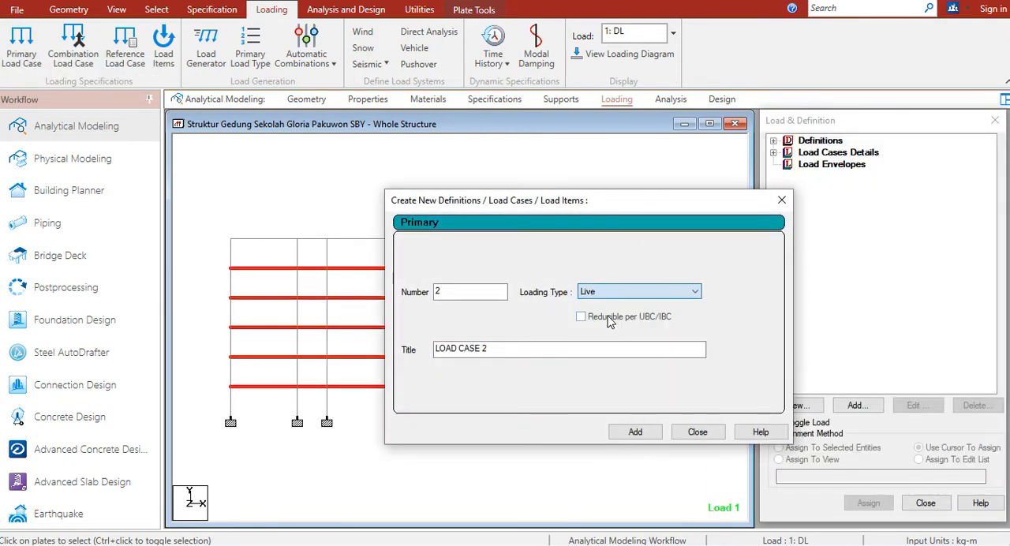
pyautogui.moveTo(508, 348); pyautogui.dragTo(341, 355)
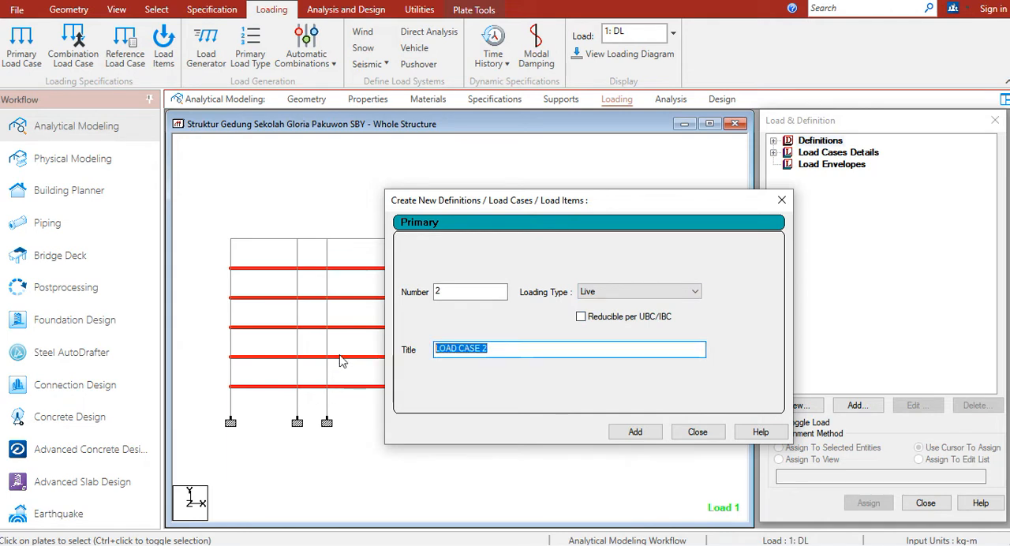
pyautogui.write('LL')
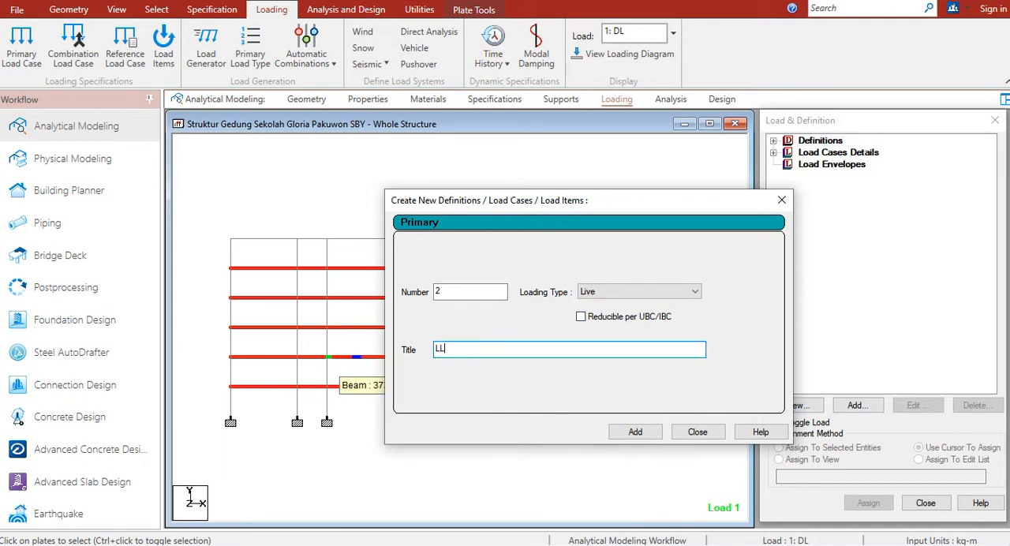
pyautogui.click(636, 433)
pyautogui.click(696, 432)
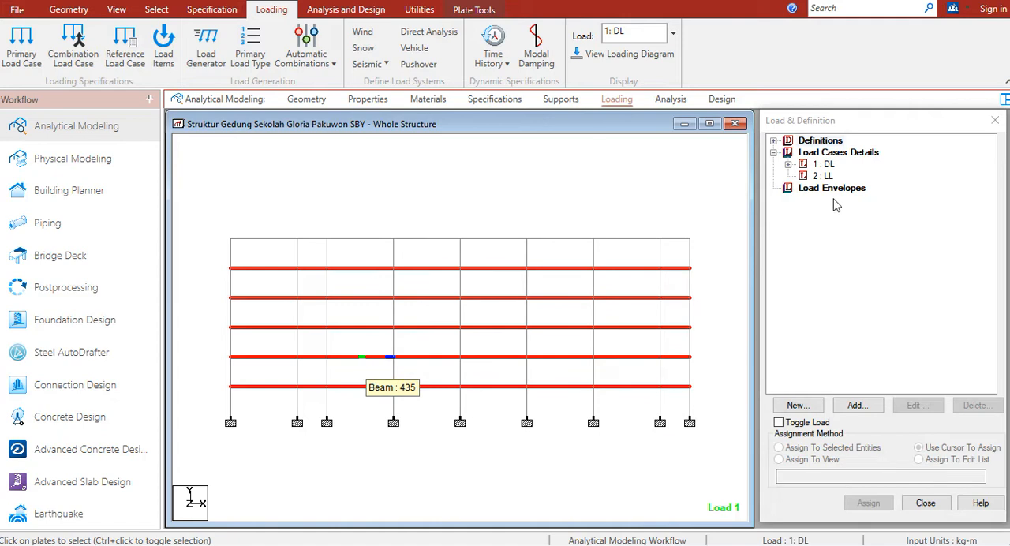
# Start a YRANGE floor load in load case LL with a pressure of -250 kg/m2 in the Global Y direction
pyautogui.click(822, 175)
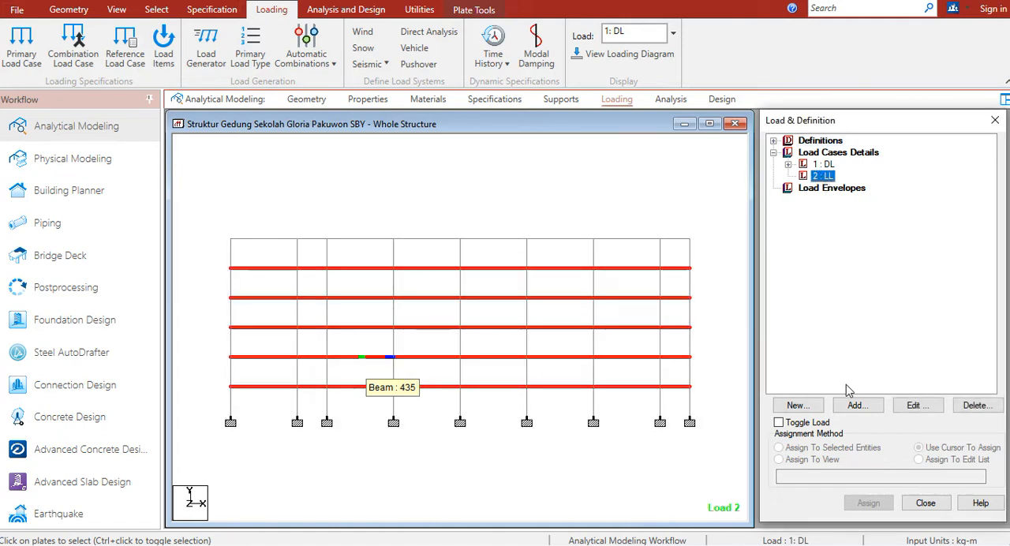
pyautogui.click(857, 405)
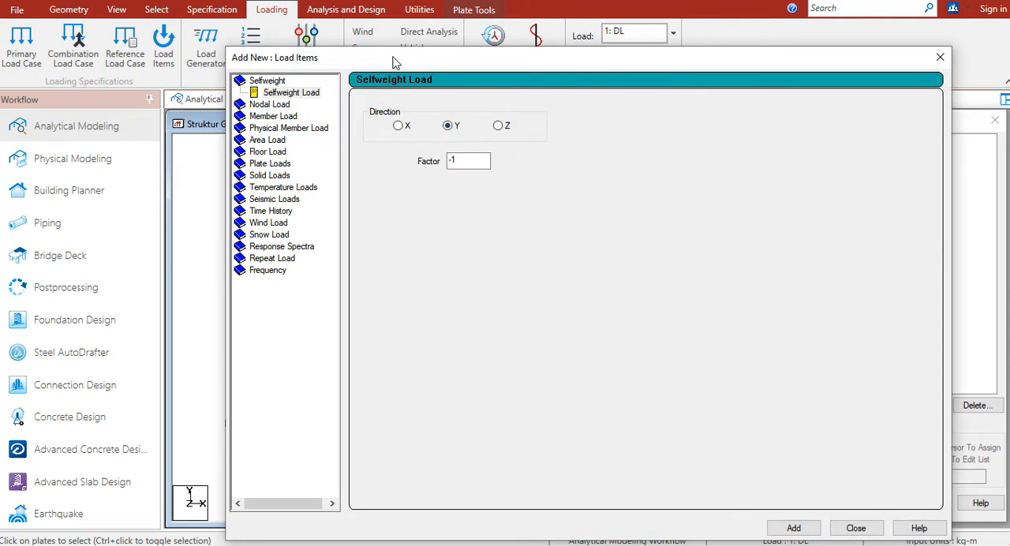
pyautogui.moveTo(398, 61); pyautogui.dragTo(631, 84)
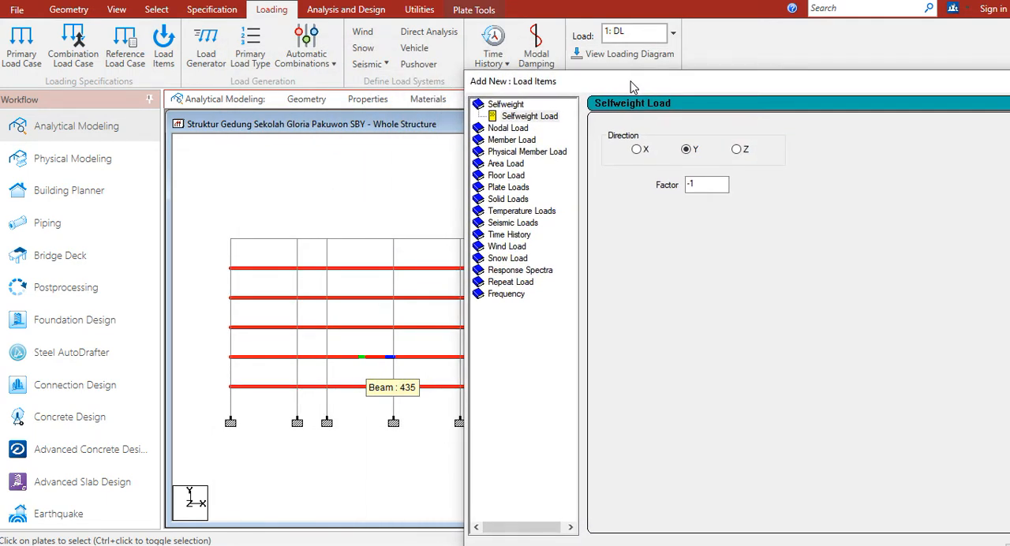
pyautogui.click(507, 176)
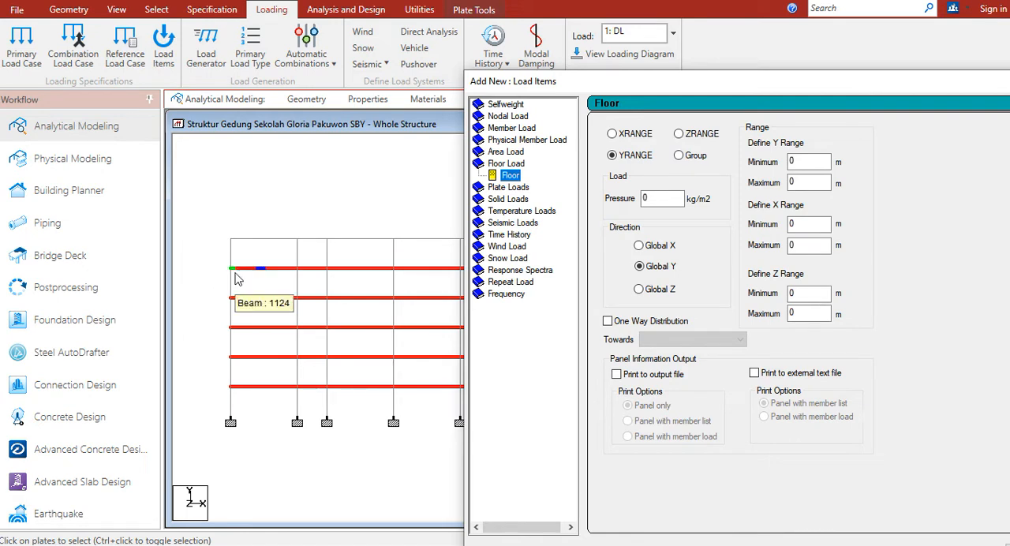
pyautogui.click(658, 198)
pyautogui.moveTo(658, 198); pyautogui.dragTo(630, 202)
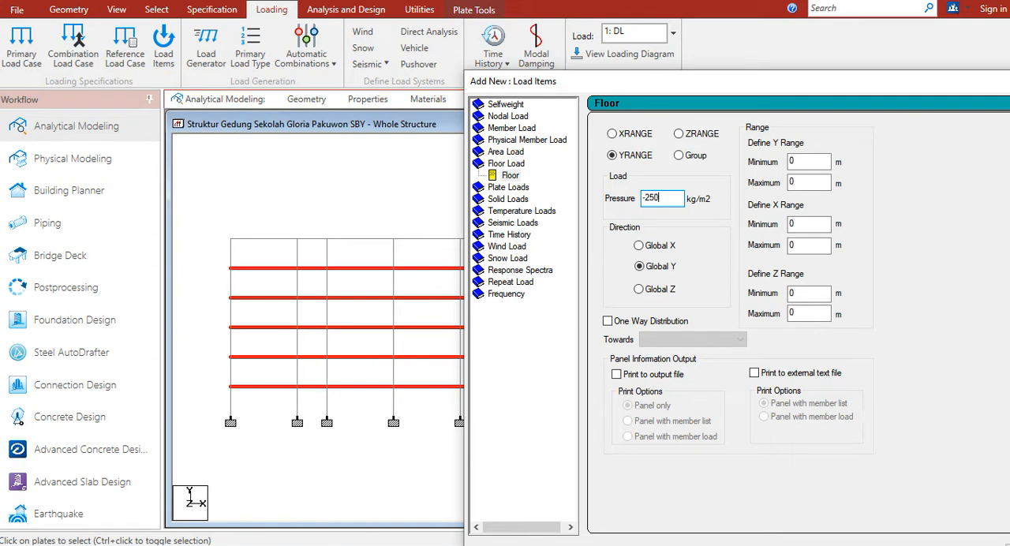
pyautogui.moveTo(711, 84); pyautogui.dragTo(656, 30)
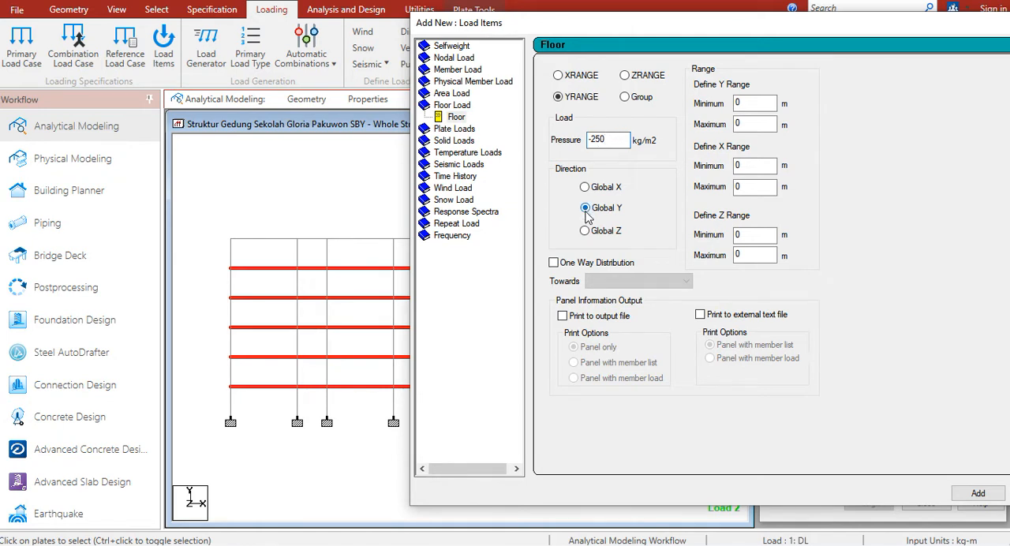
# Set the floor load's Y range from 4 to 20 m and its X range from 0 to 62 m
pyautogui.doubleClick(748, 104)
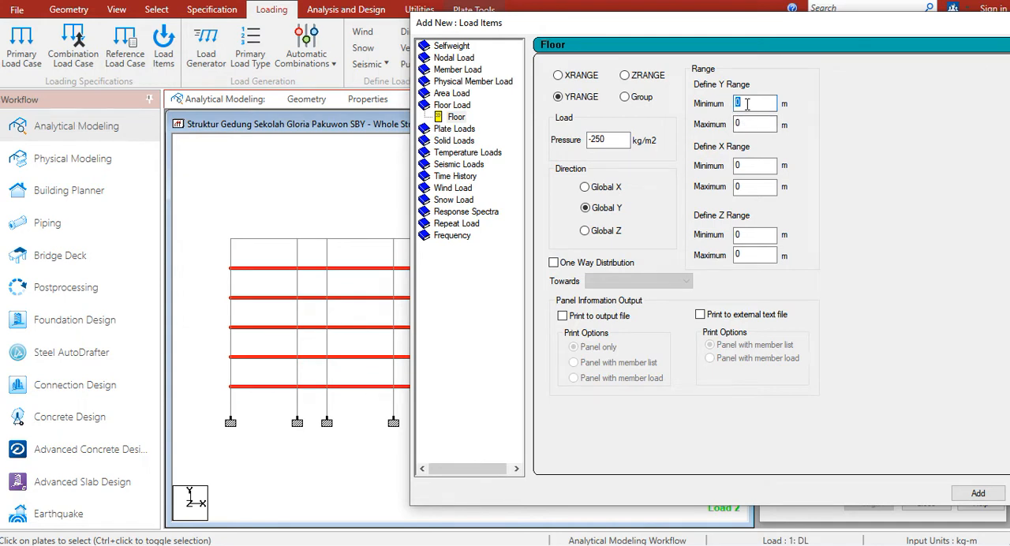
pyautogui.press('Tab')
pyautogui.write('16')
pyautogui.doubleClick(746, 124)
pyautogui.write('20')
pyautogui.click(756, 166)
pyautogui.doubleClick(751, 186)
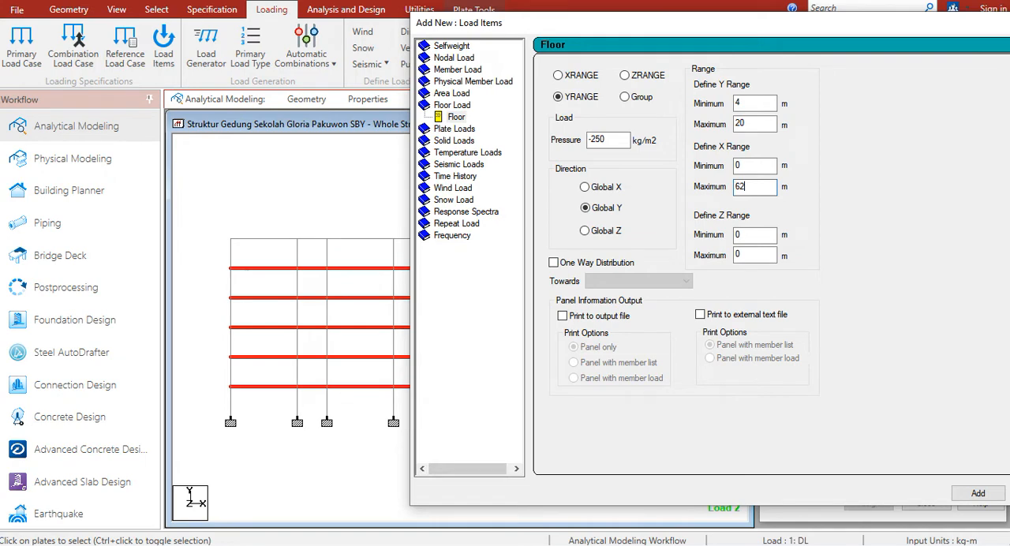
# Set the floor load's Z range from 0 to 17.9 m, add it to load case LL and clear the plate selection
pyautogui.moveTo(621, 30); pyautogui.dragTo(908, 79)
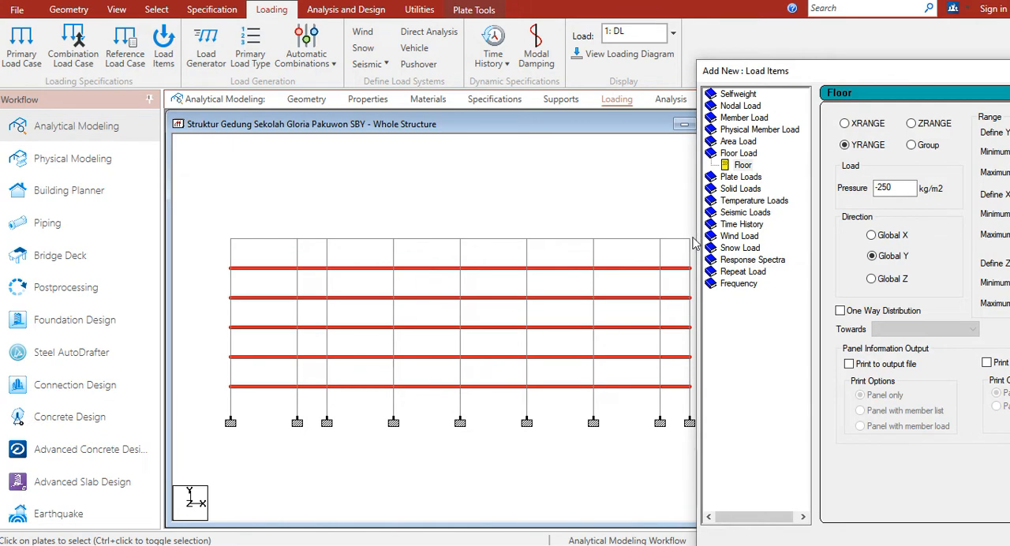
pyautogui.moveTo(840, 71); pyautogui.dragTo(440, 65)
pyautogui.press('Tab')
pyautogui.press('Tab')
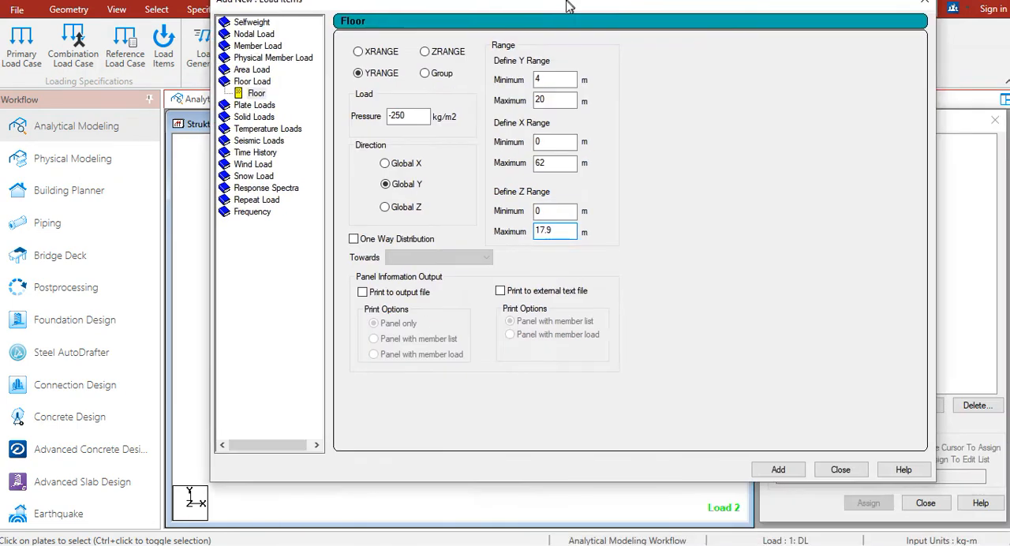
pyautogui.moveTo(656, 71); pyautogui.dragTo(557, 6)
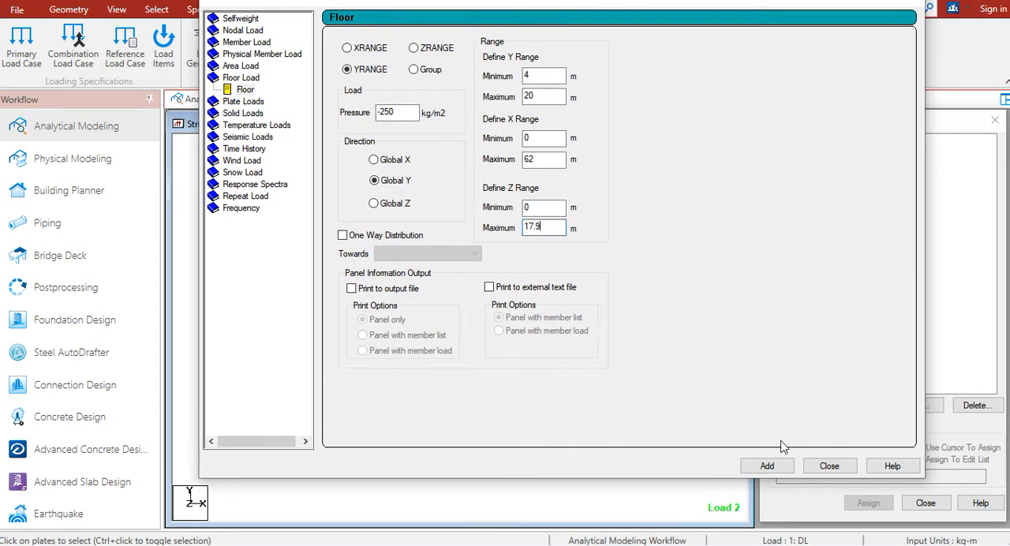
pyautogui.click(783, 469)
pyautogui.click(829, 466)
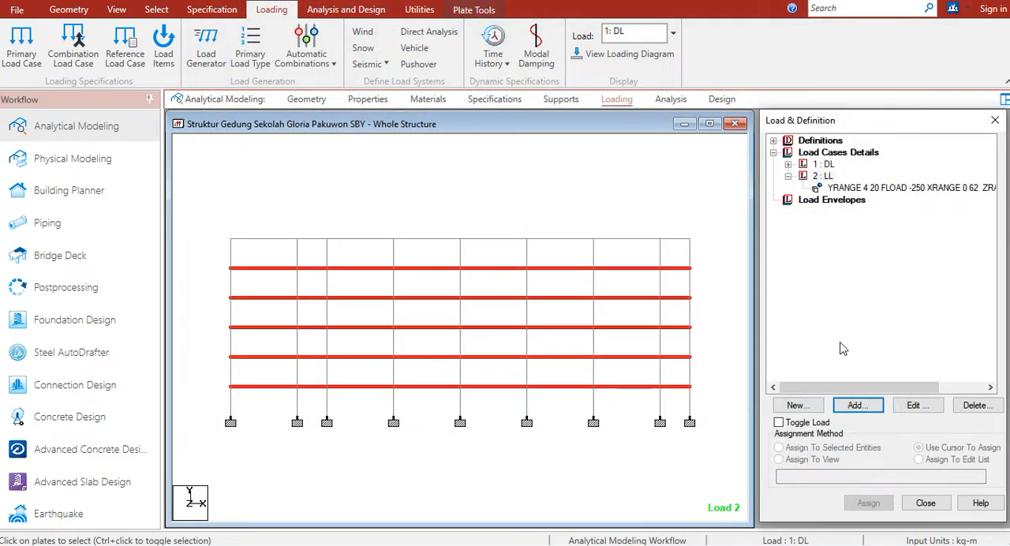
pyautogui.click(865, 191)
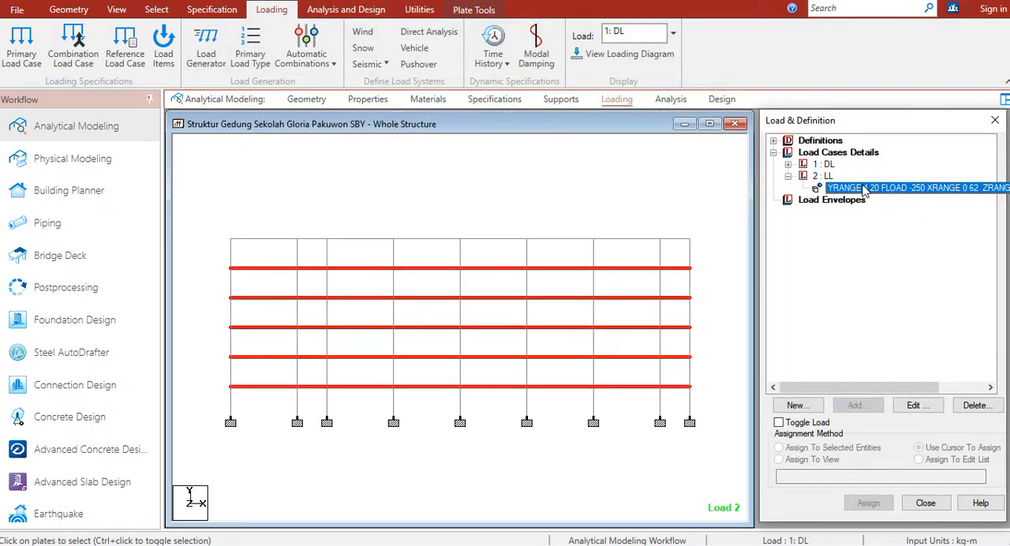
pyautogui.click(705, 164)
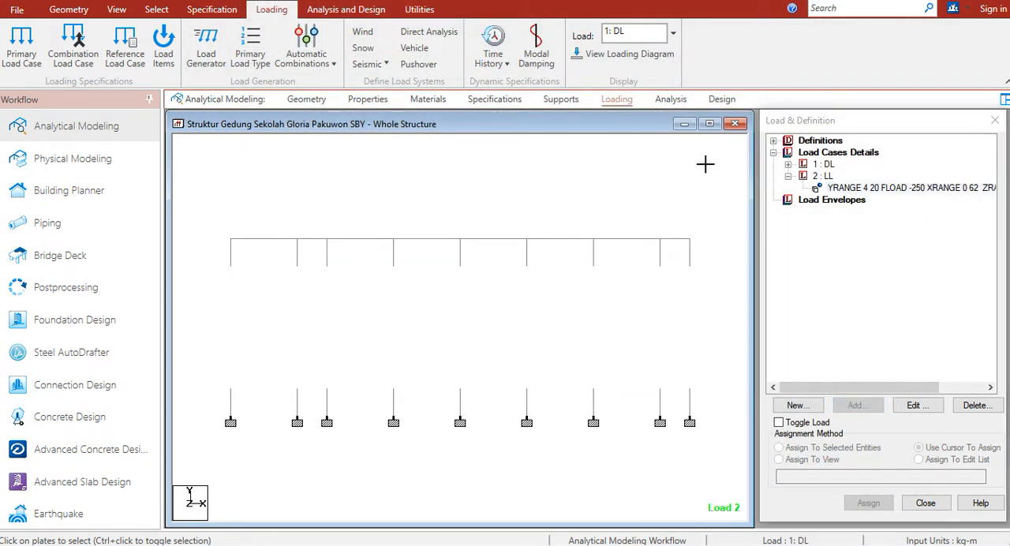
# Turn on the floor loading display for load case LL in the structure view and collapse the LL entry
pyautogui.rightClick(662, 183)
pyautogui.click(694, 413)
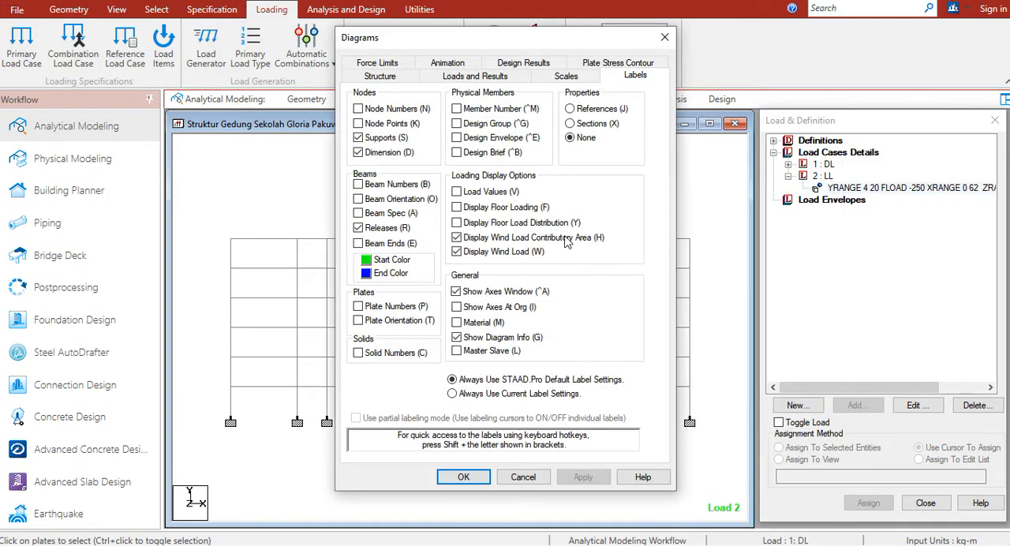
pyautogui.click(483, 209)
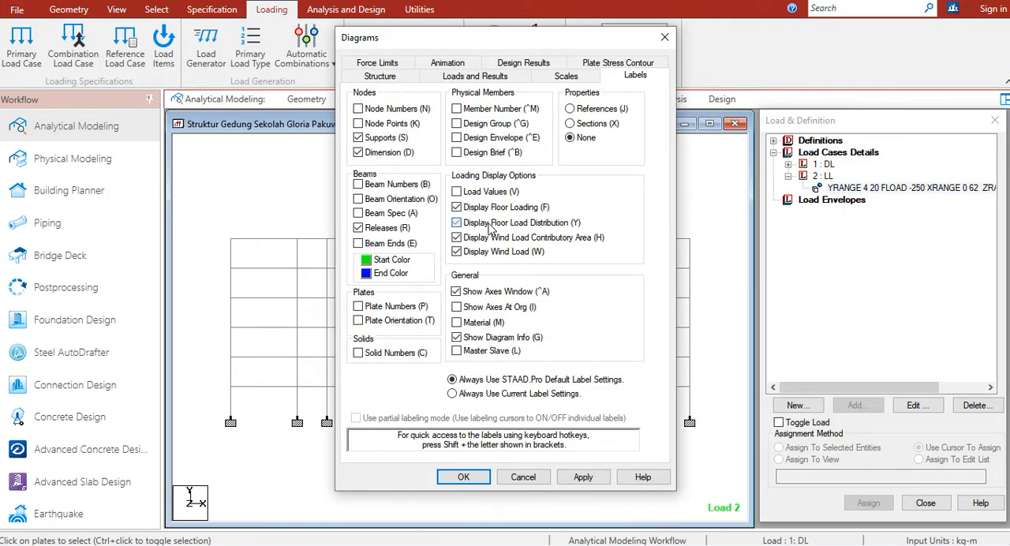
pyautogui.click(464, 478)
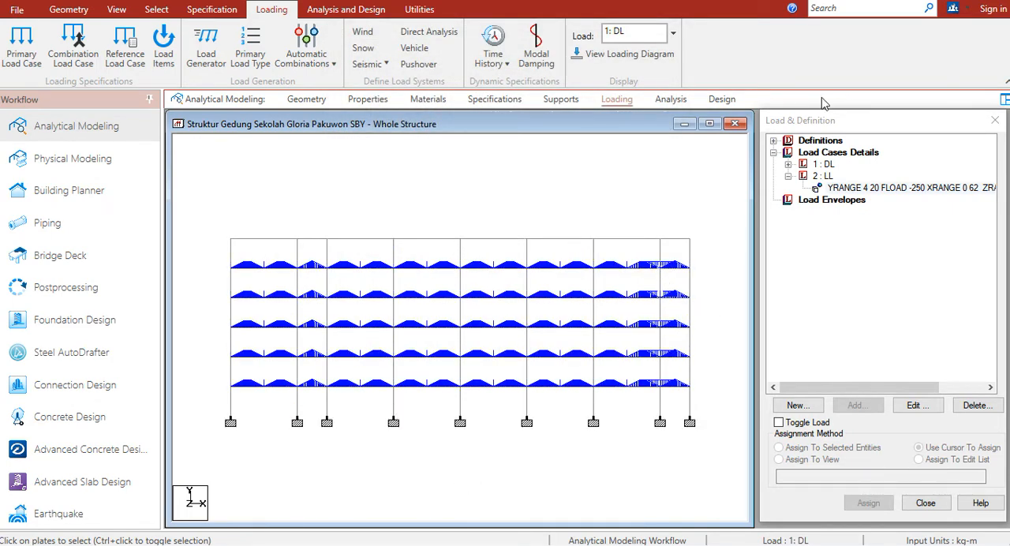
pyautogui.click(788, 176)
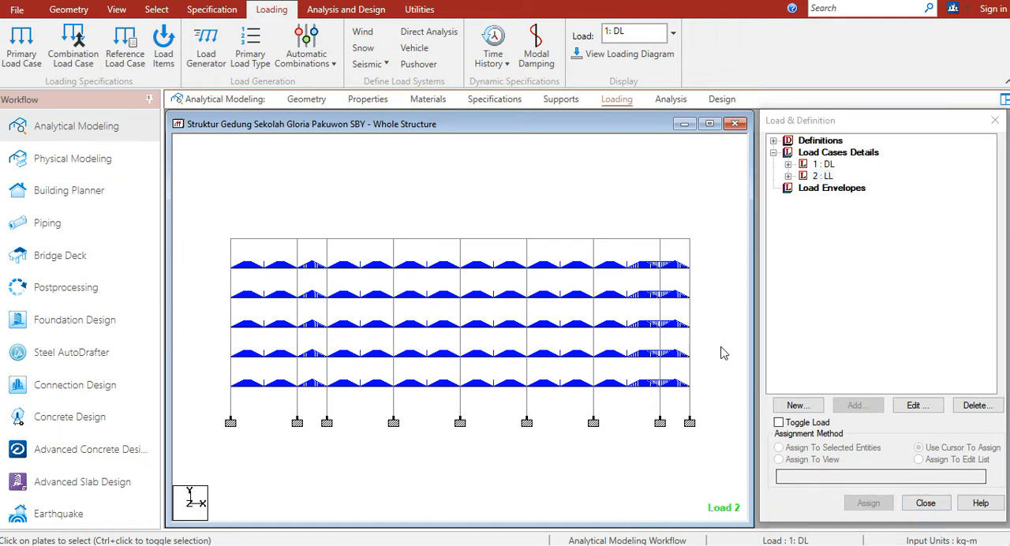
# Switch to the loading workbook and examine the roof live load under section 2.2 Beban Hidup Atap
pyautogui.hotkey('alt', 'Tab')
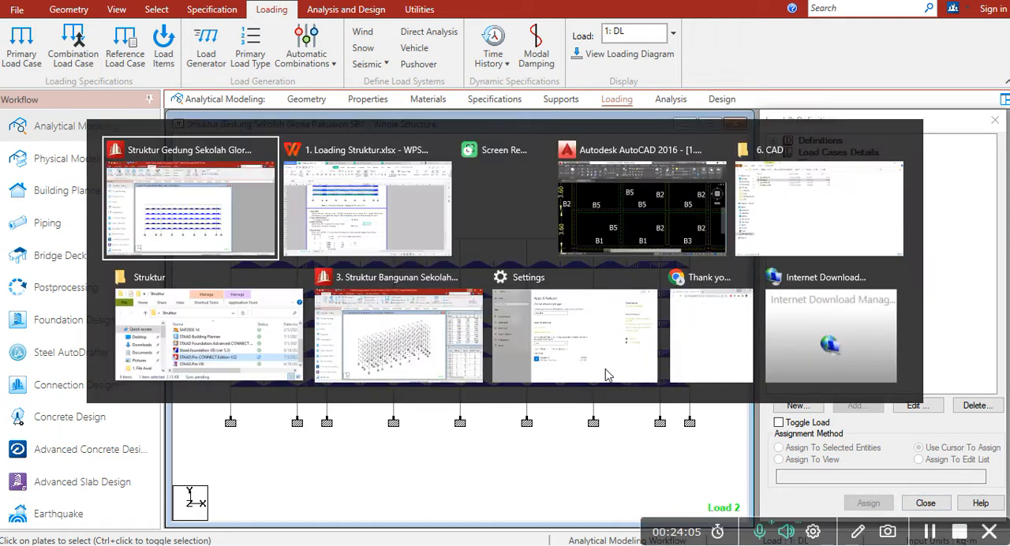
pyautogui.hotkey('alt', 'Tab')
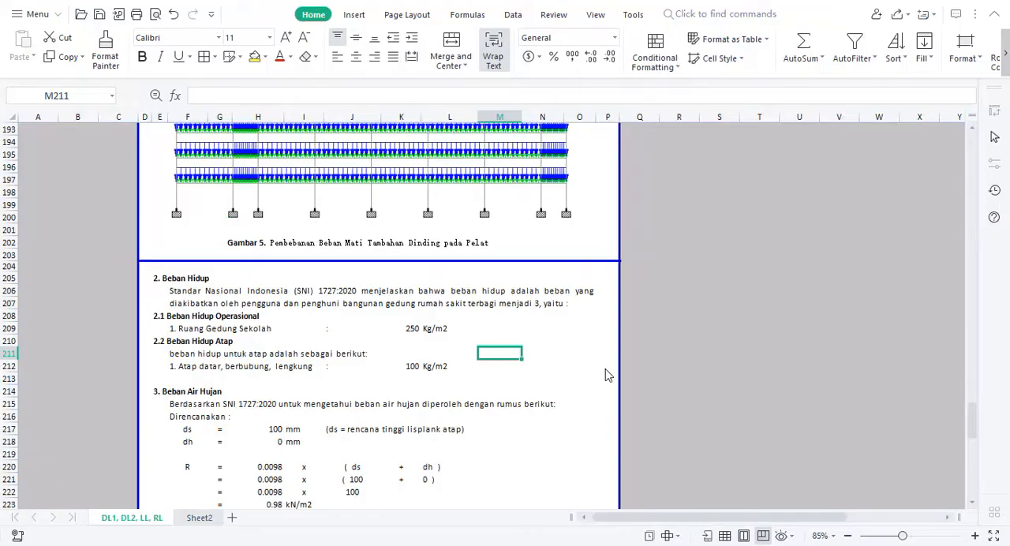
pyautogui.click(182, 392)
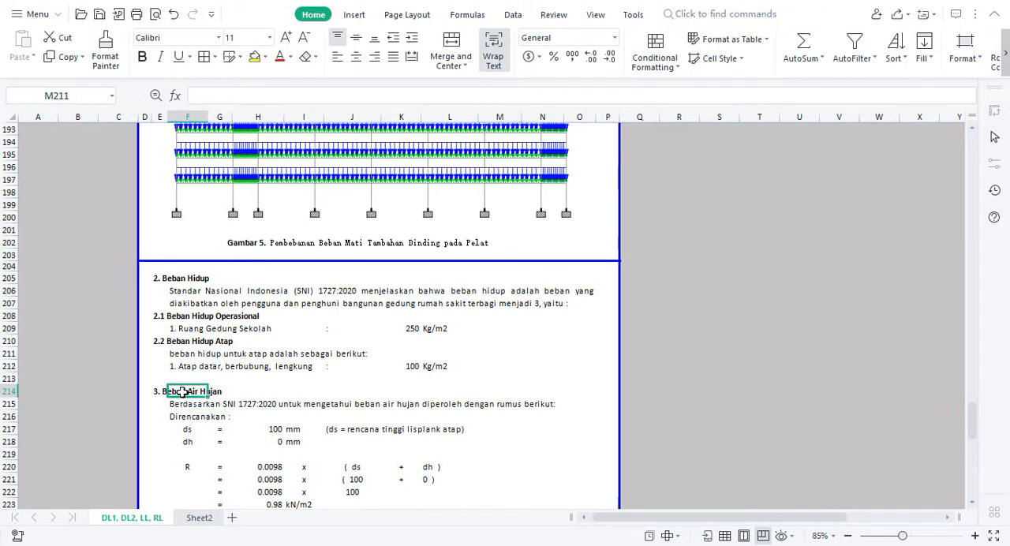
pyautogui.click(175, 353)
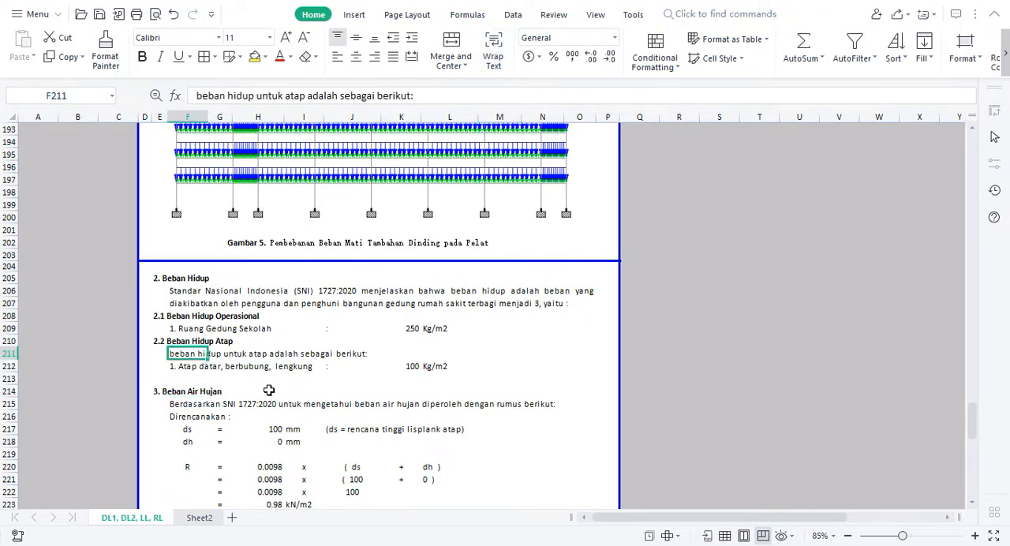
pyautogui.press('Down')
pyautogui.press('Down')
pyautogui.press('Down')
pyautogui.press('Down')
pyautogui.press('Down')
pyautogui.press('Down')
pyautogui.press('Down')
pyautogui.press('Down')
pyautogui.press('Down')
pyautogui.press('Down')
pyautogui.press('Down')
pyautogui.press('Down')
pyautogui.press('Down')
pyautogui.press('Down')
pyautogui.press('Down')
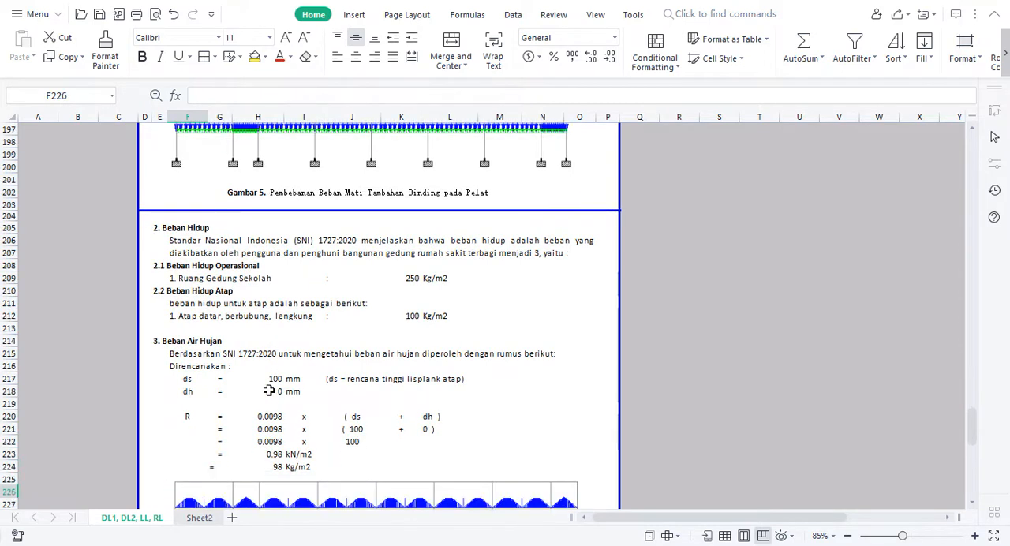
pyautogui.click(176, 316)
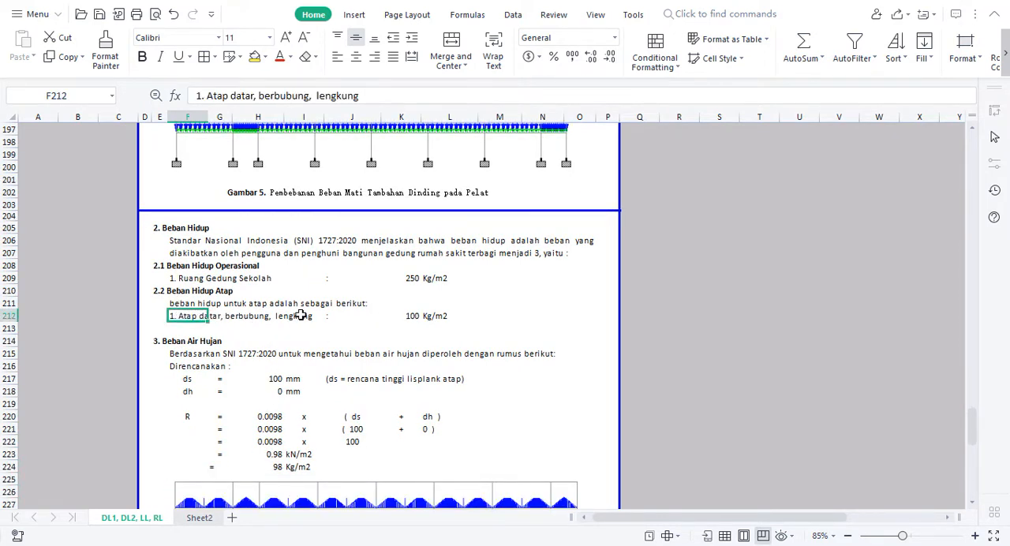
pyautogui.click(411, 317)
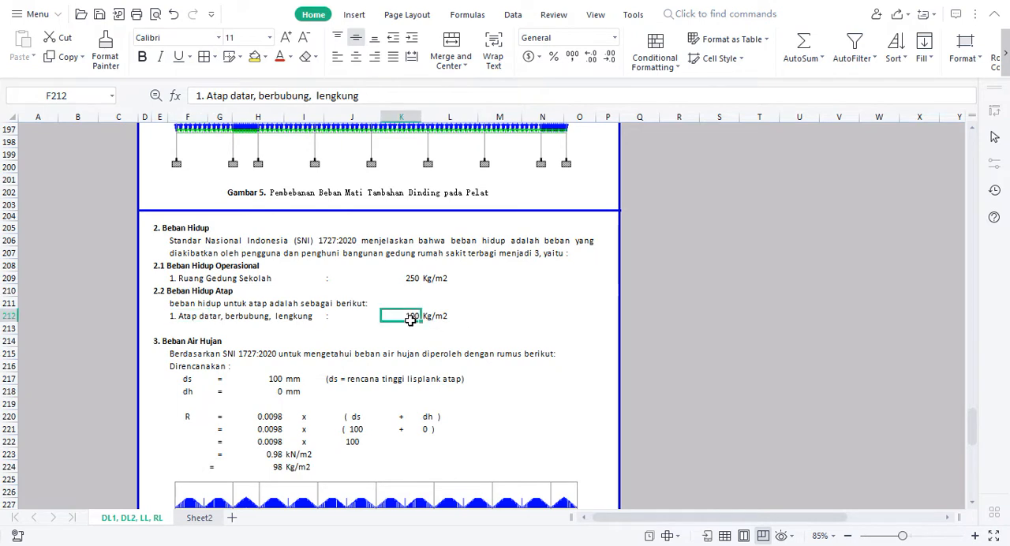
pyautogui.click(452, 316)
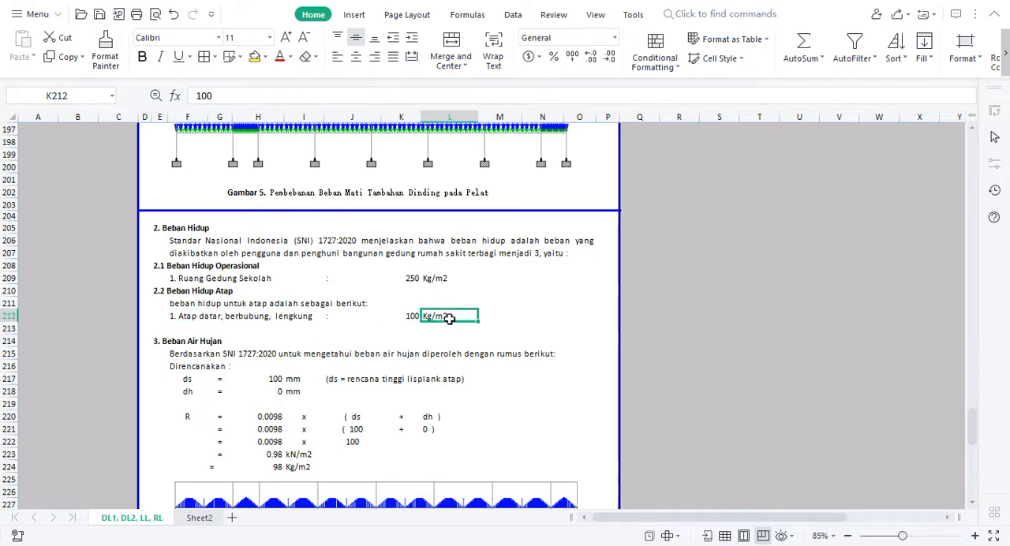
# Review the rain load calculation in section 3 Beban Air Hujan and compare its result with the roof live load
pyautogui.click(174, 353)
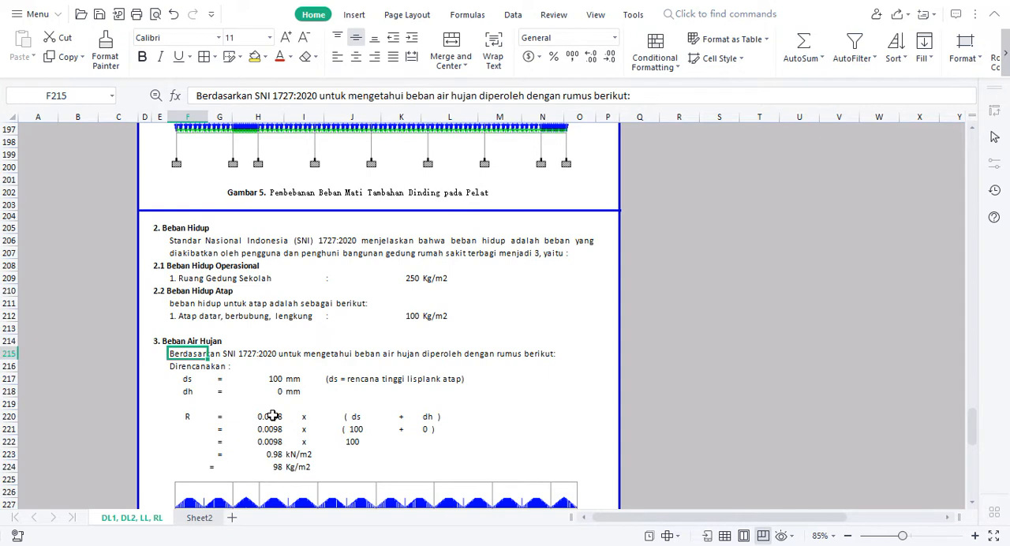
pyautogui.moveTo(189, 416); pyautogui.dragTo(429, 466)
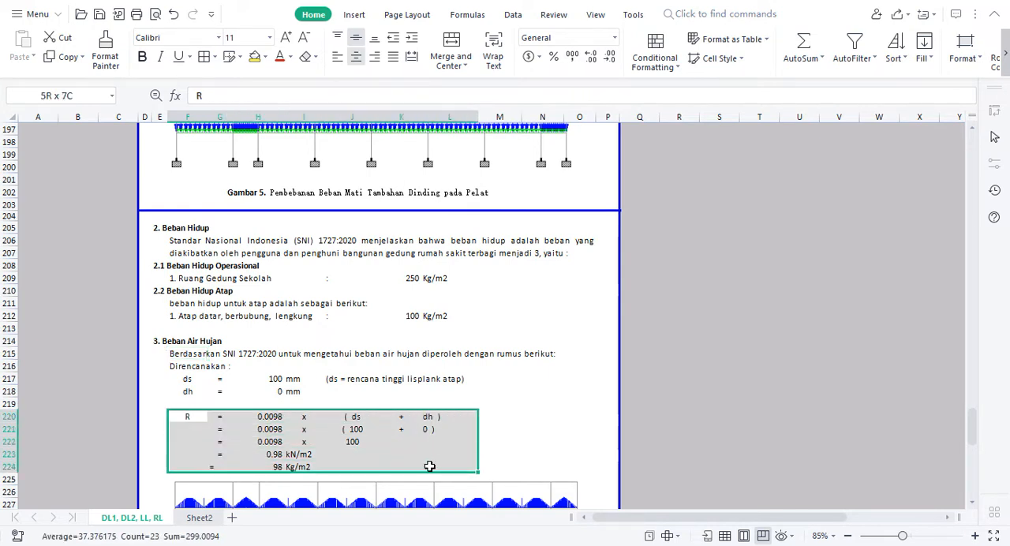
pyautogui.click(513, 431)
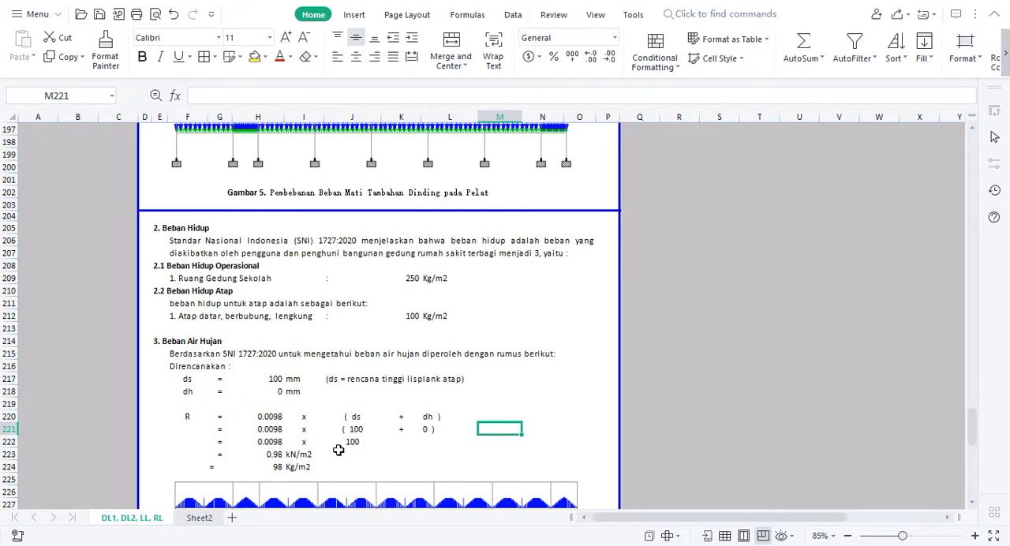
pyautogui.click(271, 468)
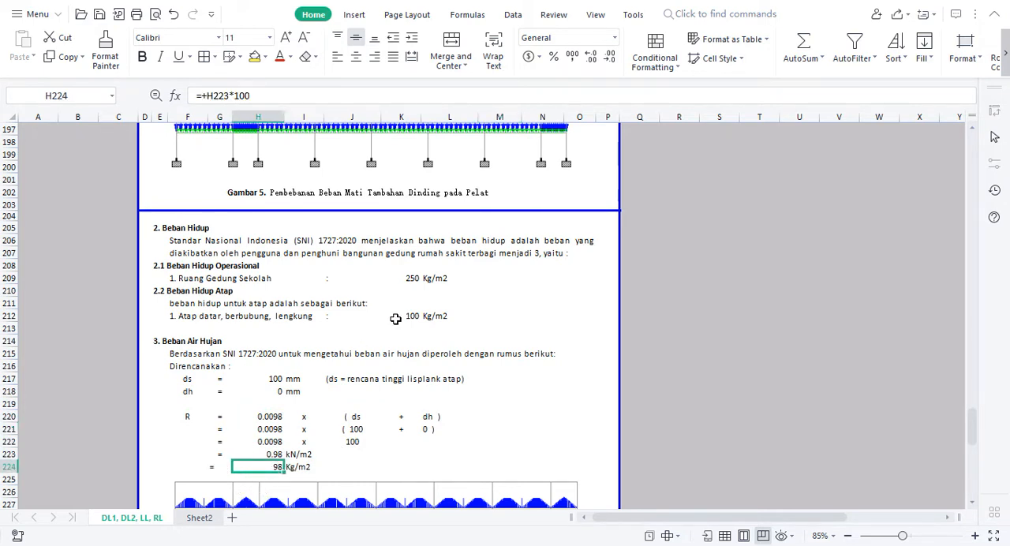
pyautogui.click(223, 306)
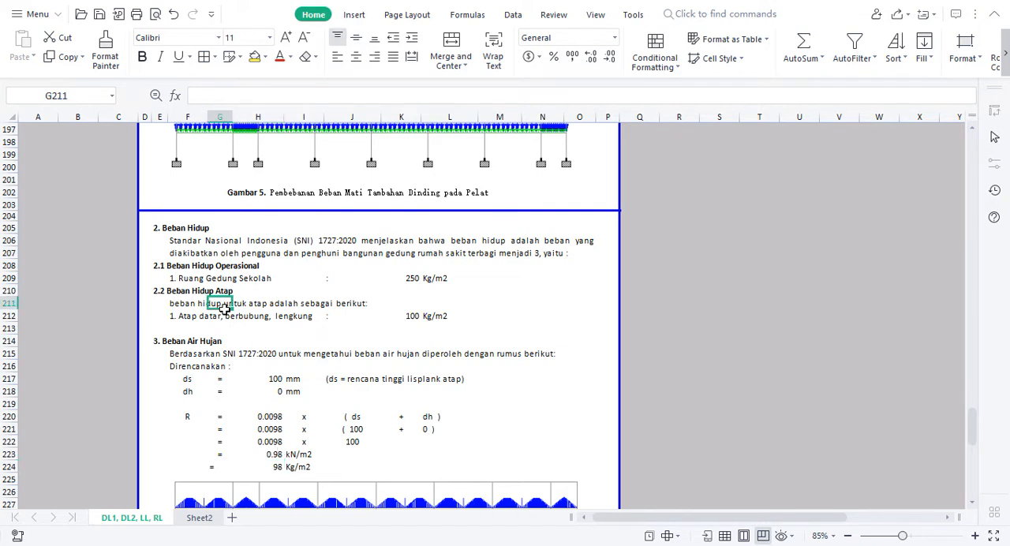
pyautogui.click(203, 353)
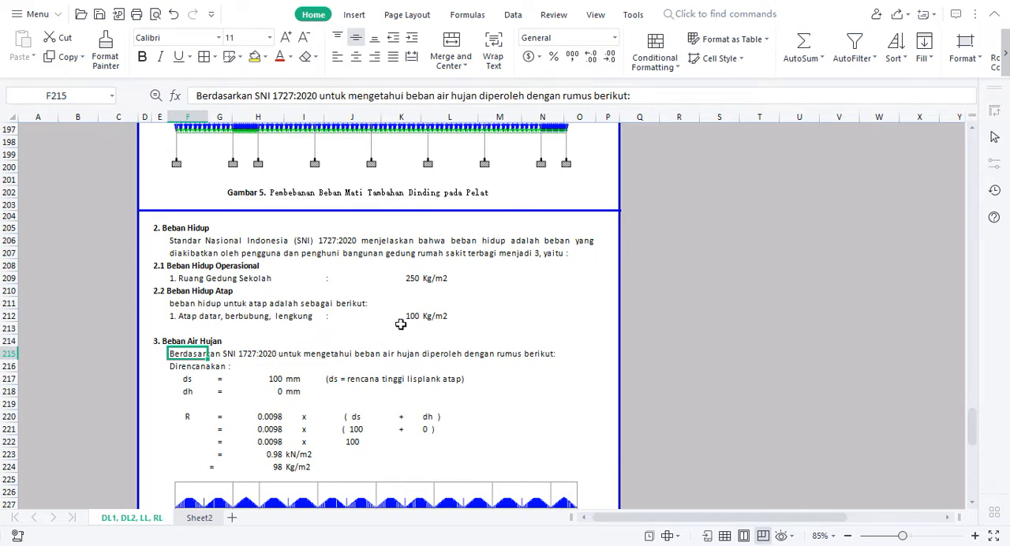
pyautogui.click(402, 317)
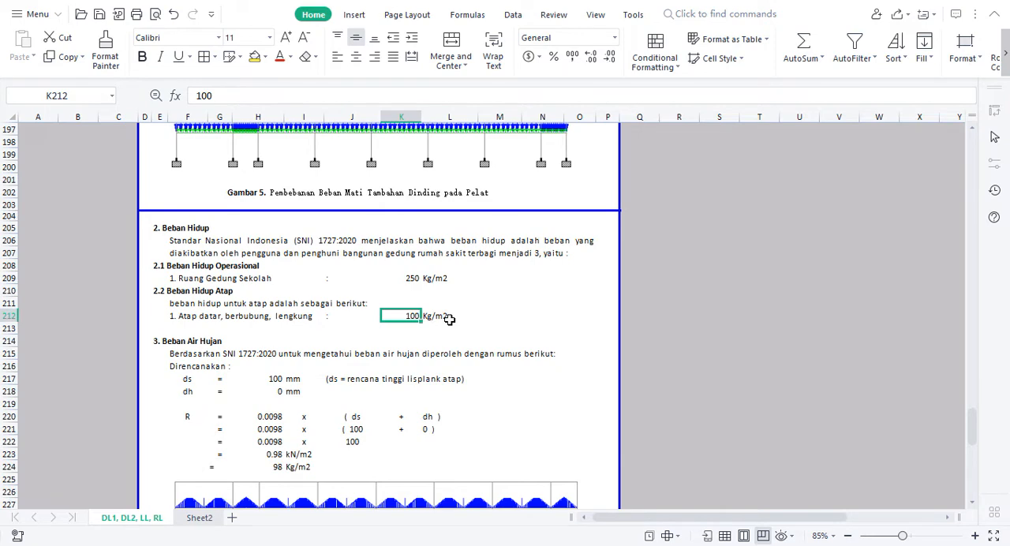
# Switch to STAAD.Pro and create primary load case 3 with loading type Roof Live and title RL
pyautogui.hotkey('alt', 'Tab')
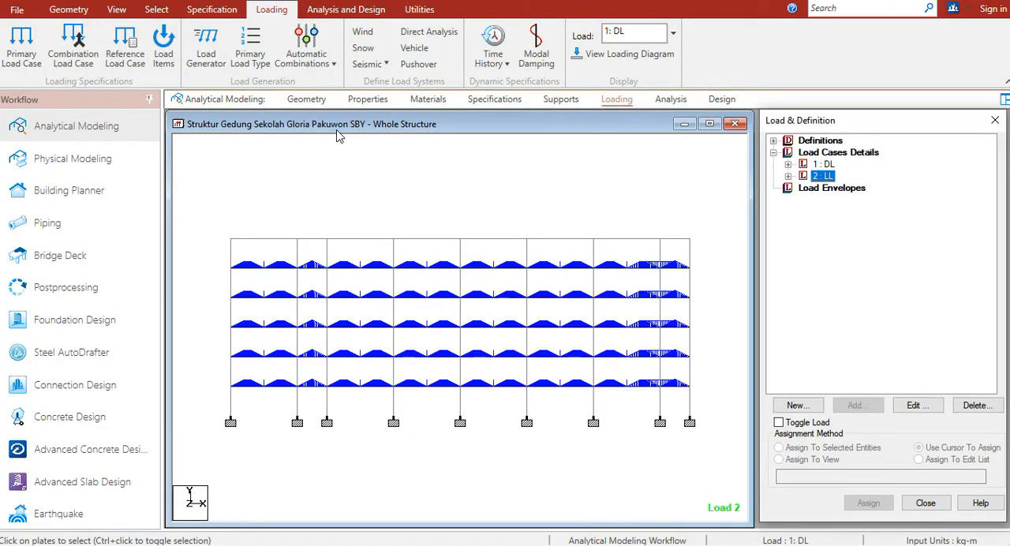
pyautogui.click(21, 46)
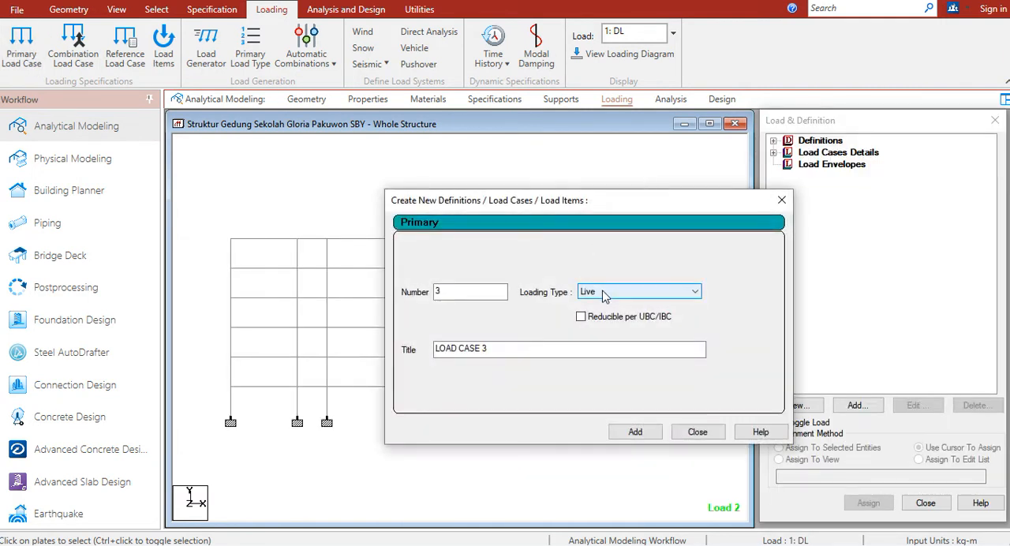
pyautogui.click(603, 294)
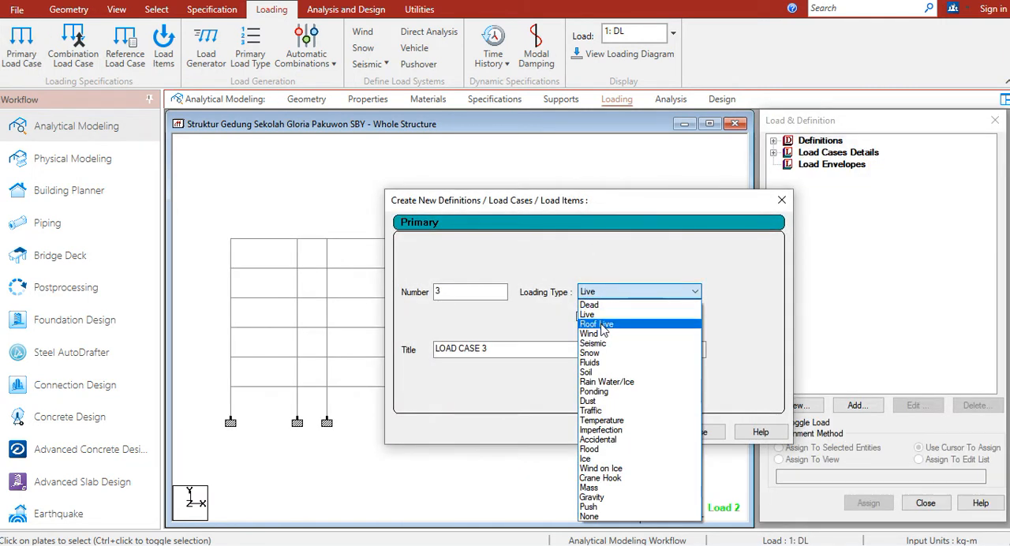
pyautogui.click(601, 325)
pyautogui.moveTo(509, 350); pyautogui.dragTo(368, 359)
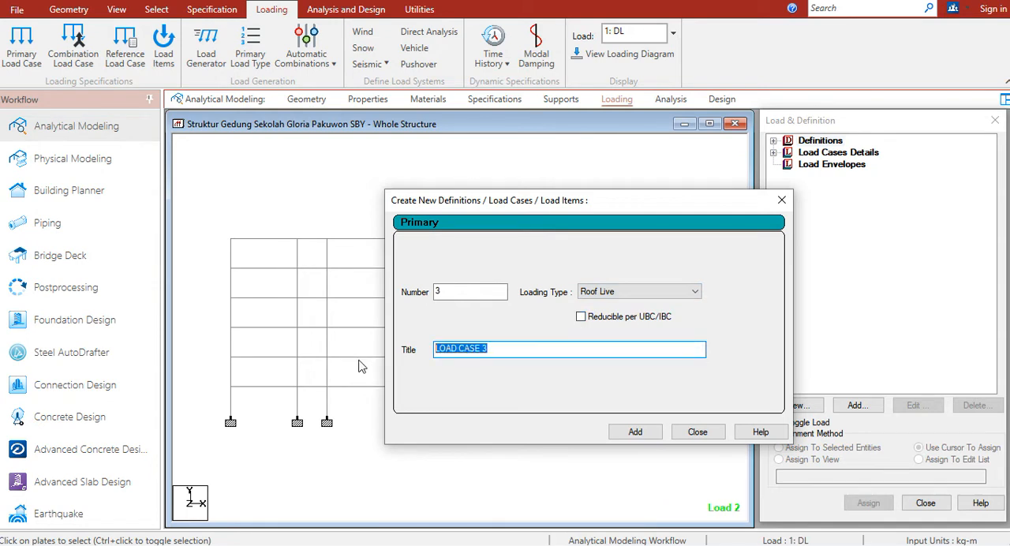
pyautogui.write('RL')
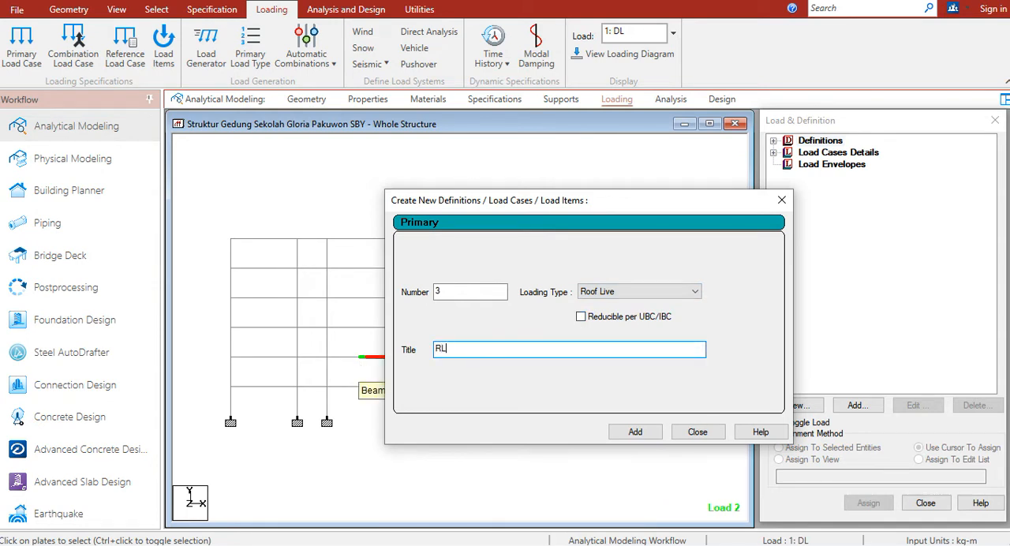
pyautogui.click(640, 432)
pyautogui.click(695, 431)
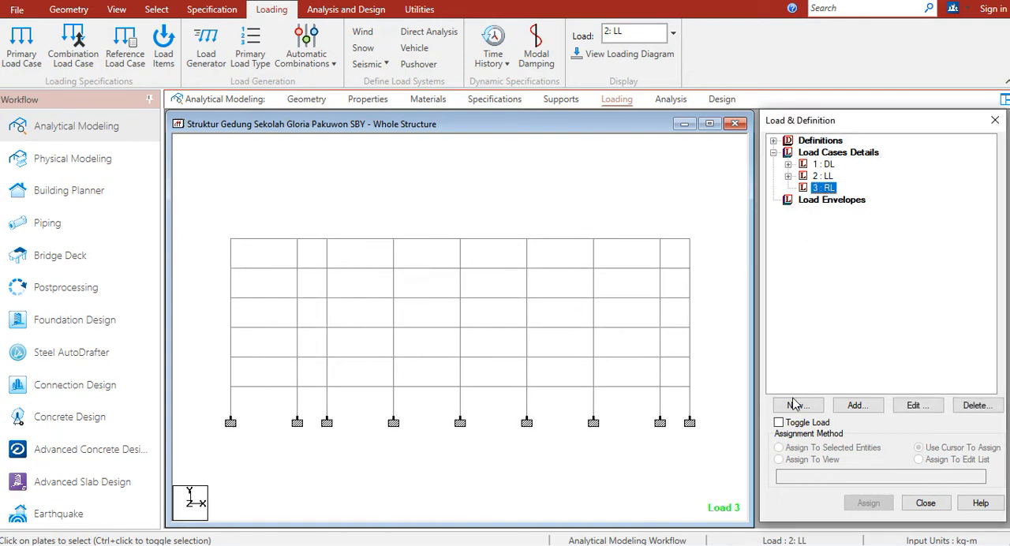
# Start a YRANGE floor load of -100 kg/m2 in Global Y in load case RL, with a Y range from 4 to 20 m
pyautogui.click(856, 407)
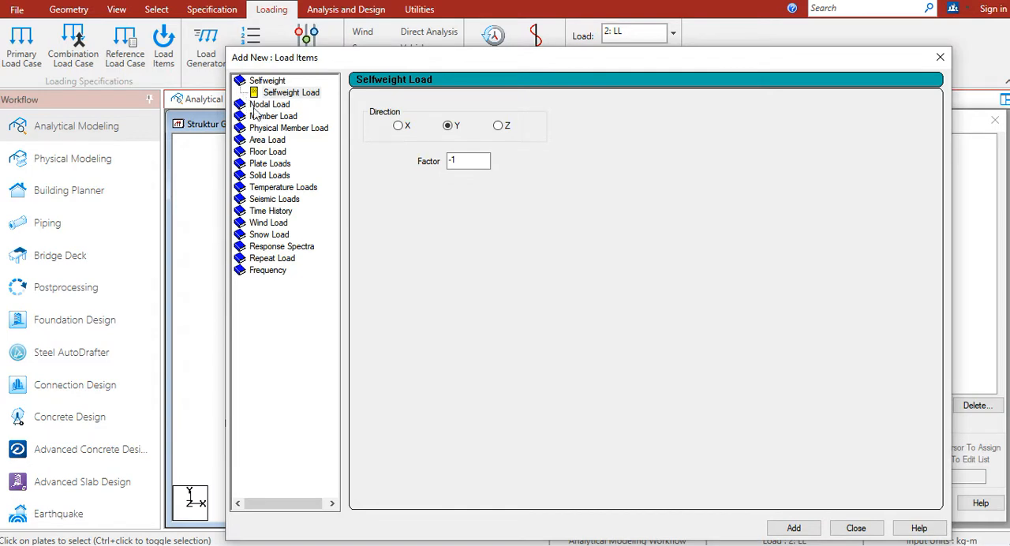
pyautogui.click(263, 152)
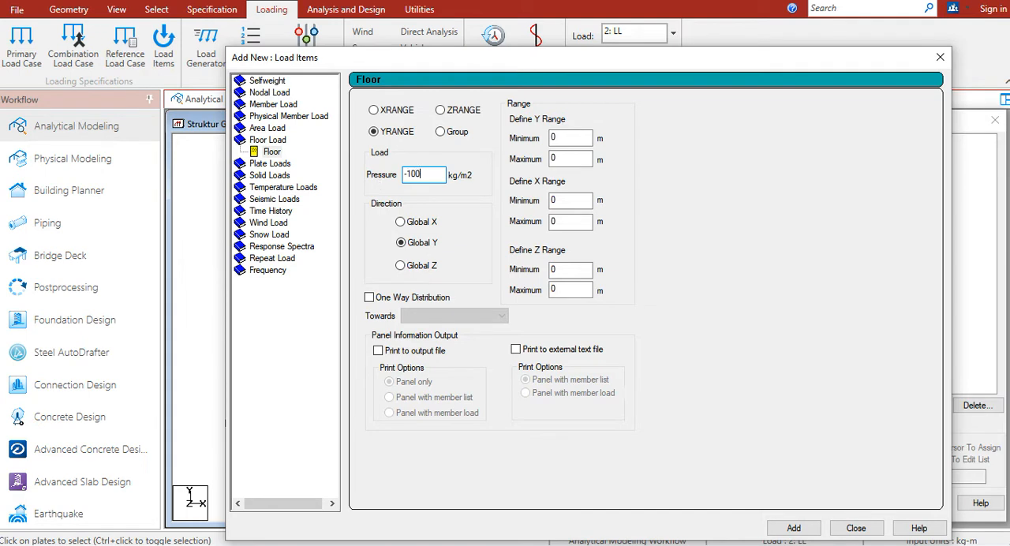
pyautogui.moveTo(565, 138); pyautogui.dragTo(531, 138)
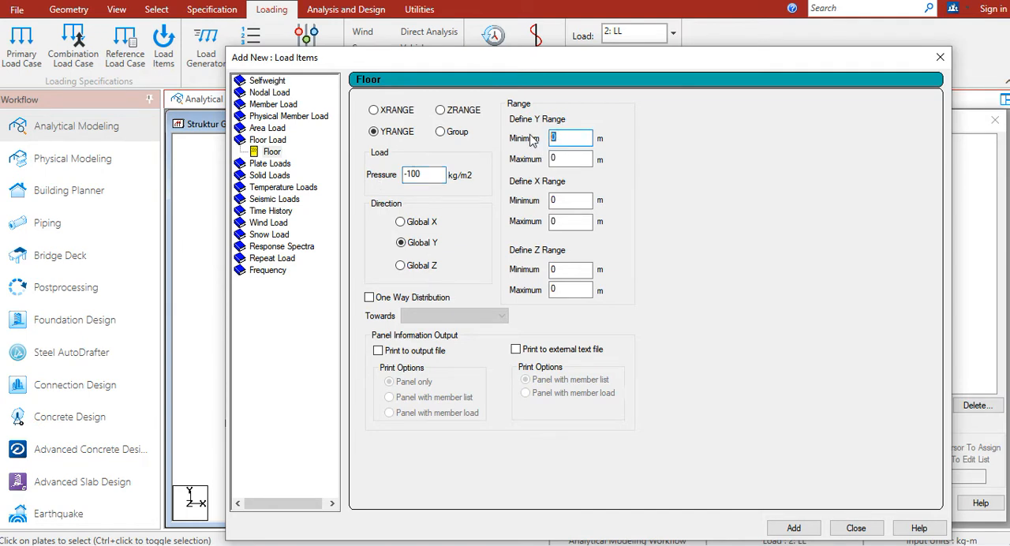
pyautogui.write('4')
pyautogui.press('Tab')
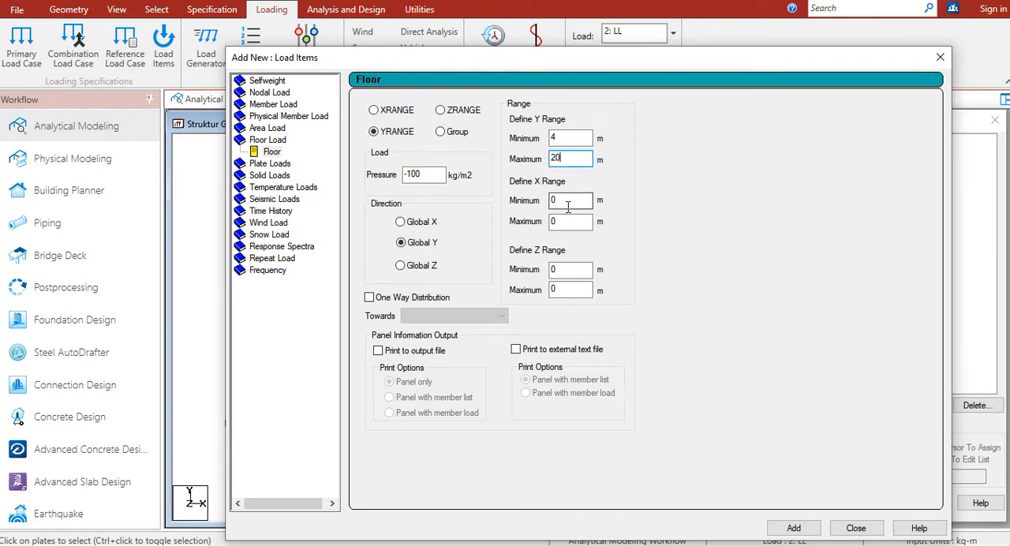
# Set the floor load's X range from 0 to 62 m and Z range from 0 to 17.9 m, and add it to load case RL
pyautogui.moveTo(566, 220); pyautogui.dragTo(551, 223)
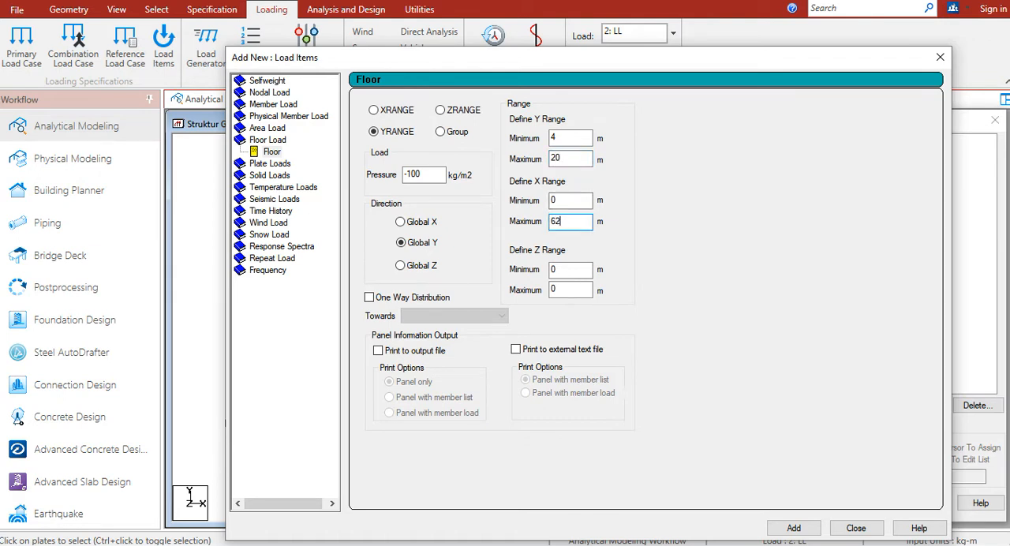
pyautogui.moveTo(562, 290); pyautogui.dragTo(541, 293)
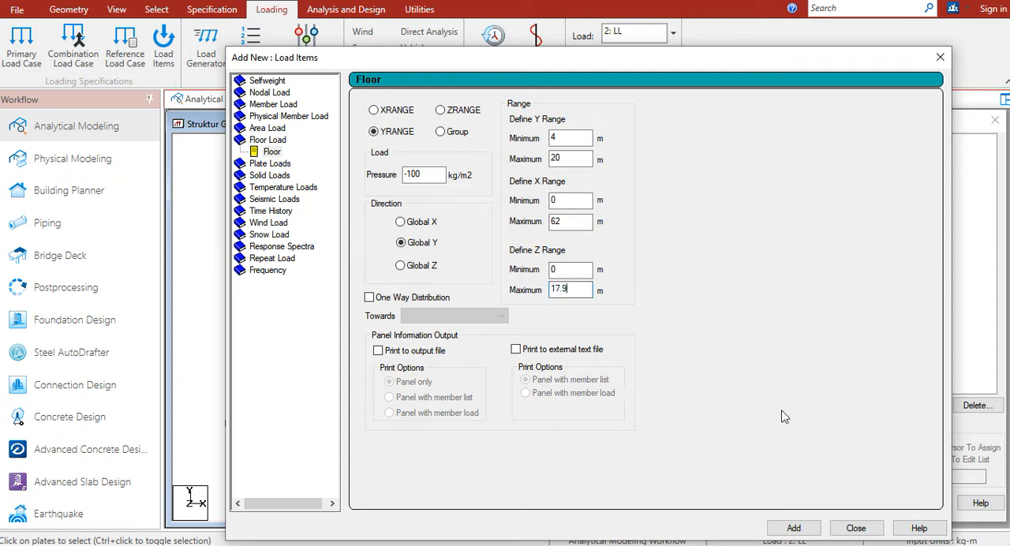
pyautogui.moveTo(787, 63); pyautogui.dragTo(728, 28)
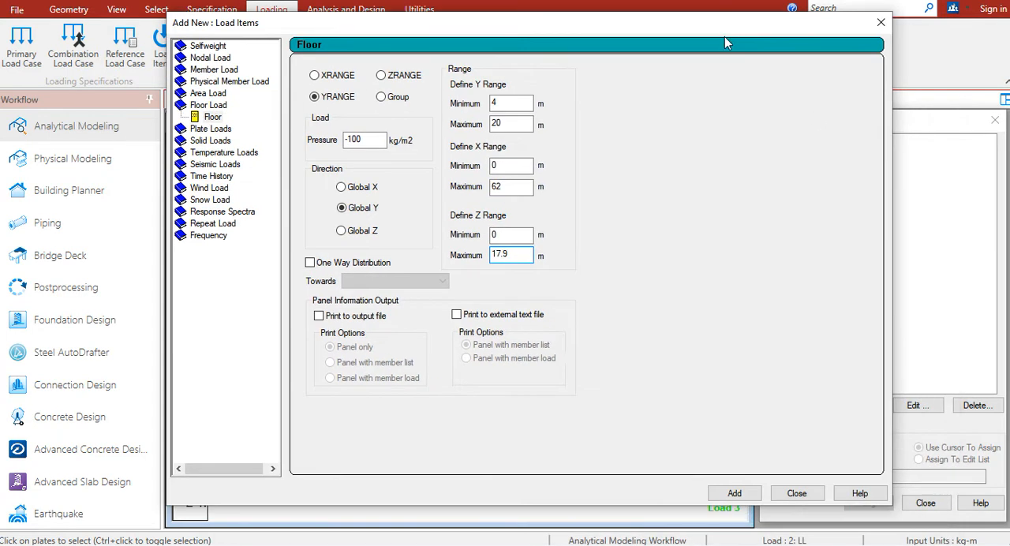
pyautogui.click(735, 493)
pyautogui.click(797, 493)
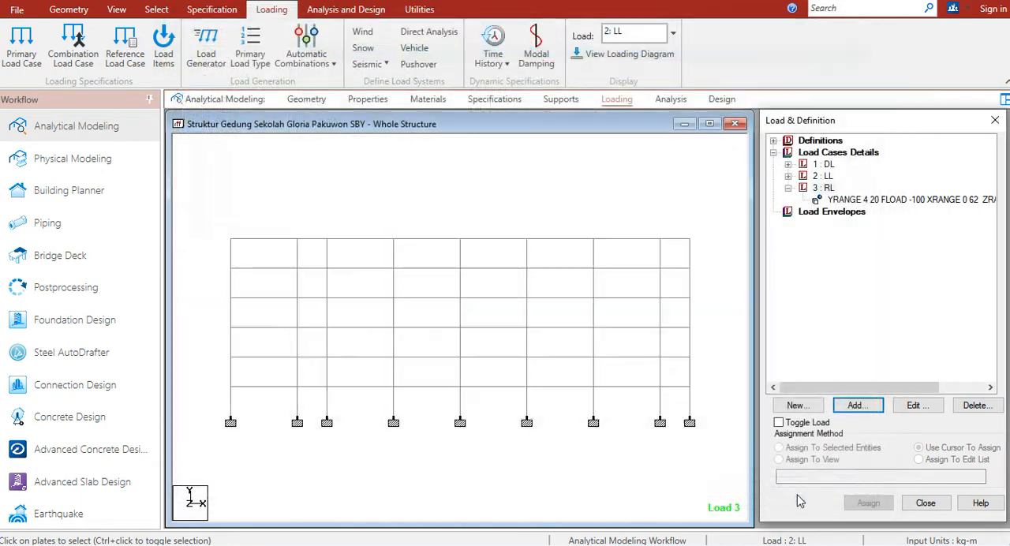
# Edit the floor load in load case RL so that its Y range runs from 24 to 24 m
pyautogui.click(860, 202)
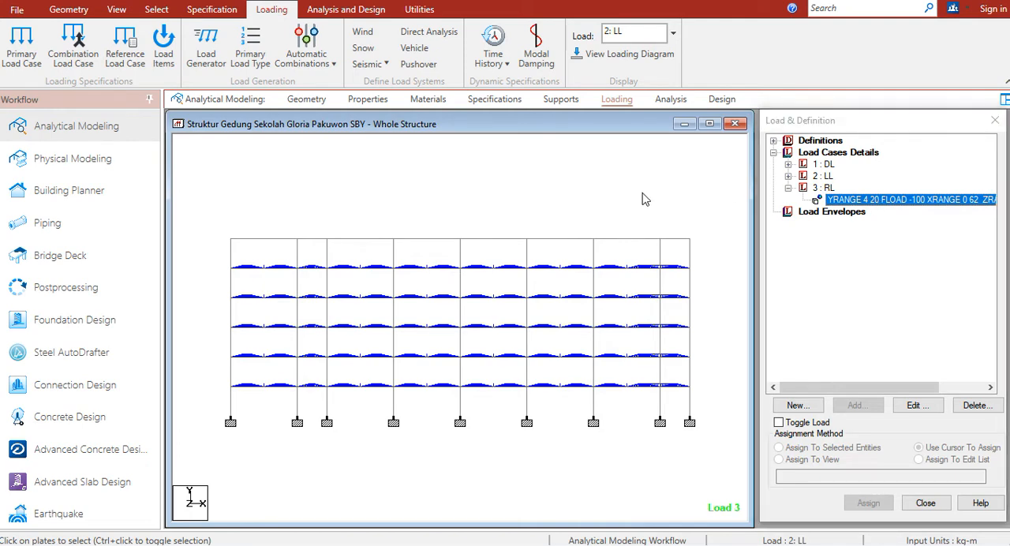
pyautogui.moveTo(640, 178); pyautogui.dragTo(620, 173)
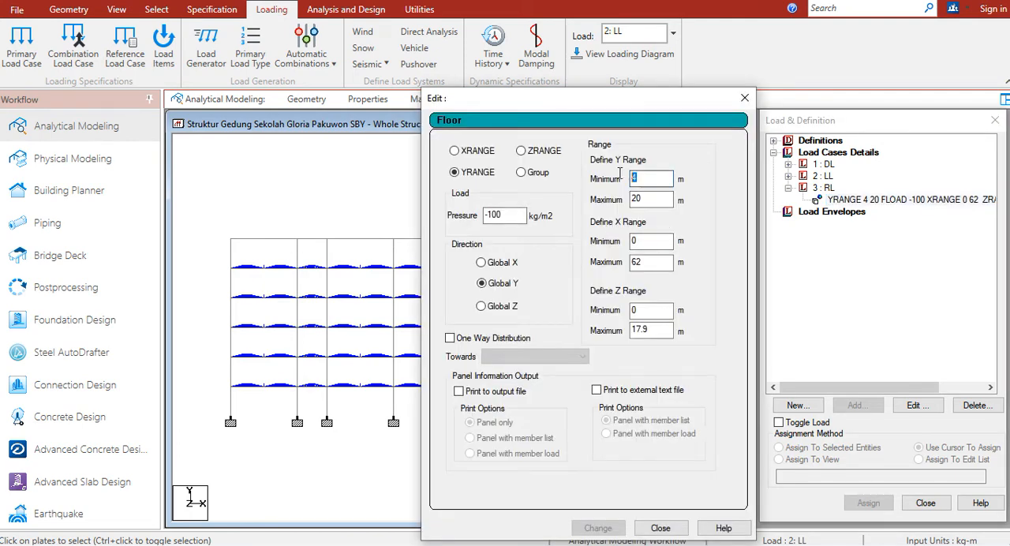
pyautogui.press('Tab')
pyautogui.write('24')
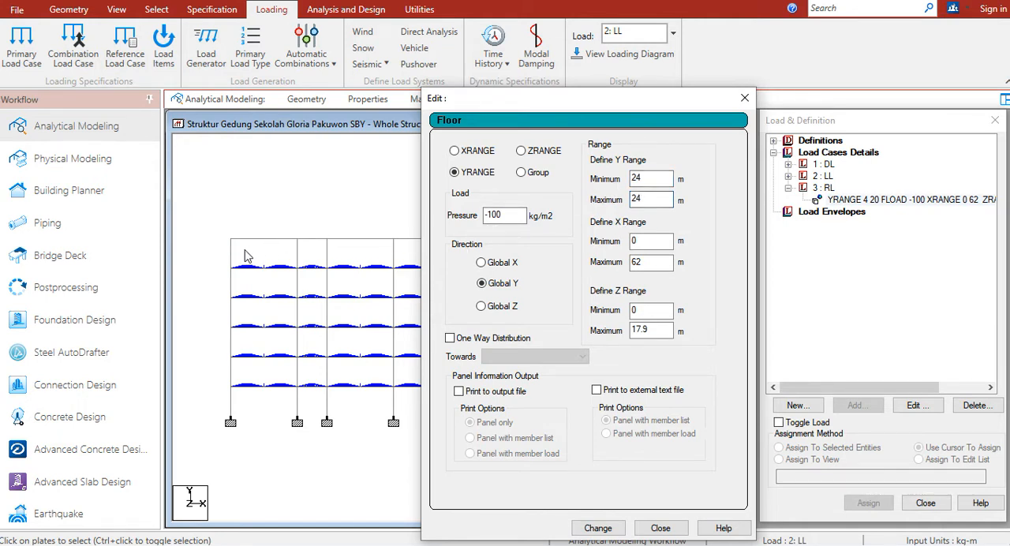
pyautogui.click(598, 528)
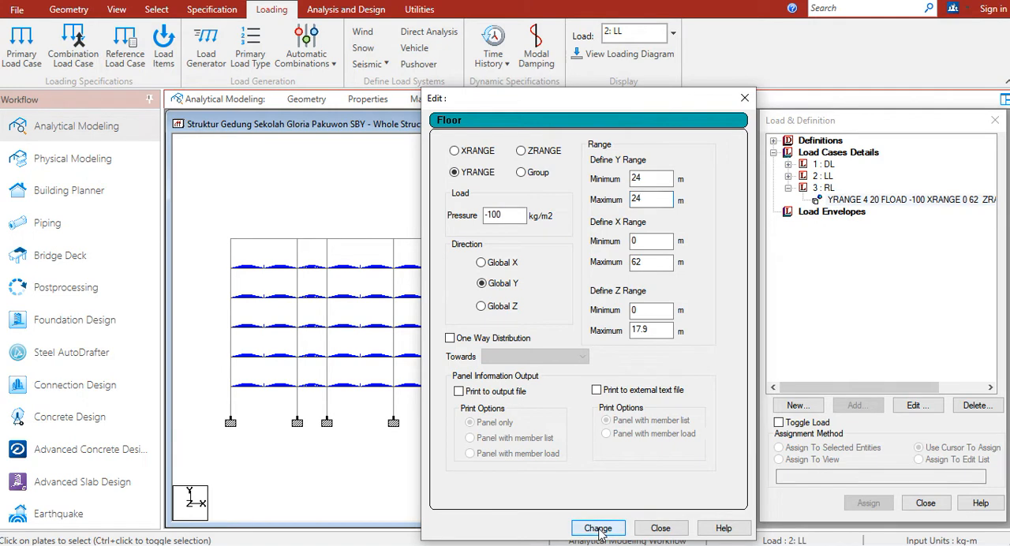
pyautogui.click(657, 529)
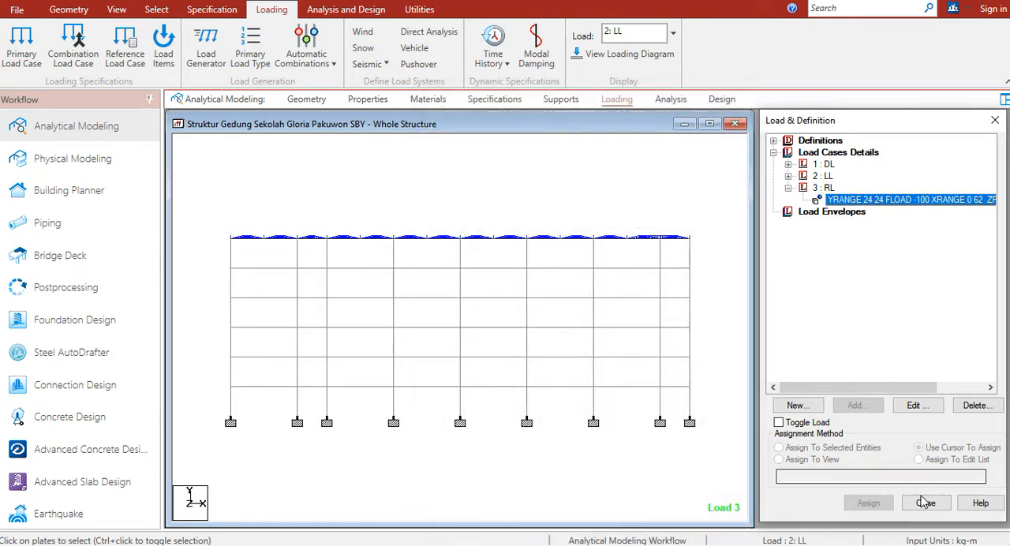
pyautogui.click(930, 528)
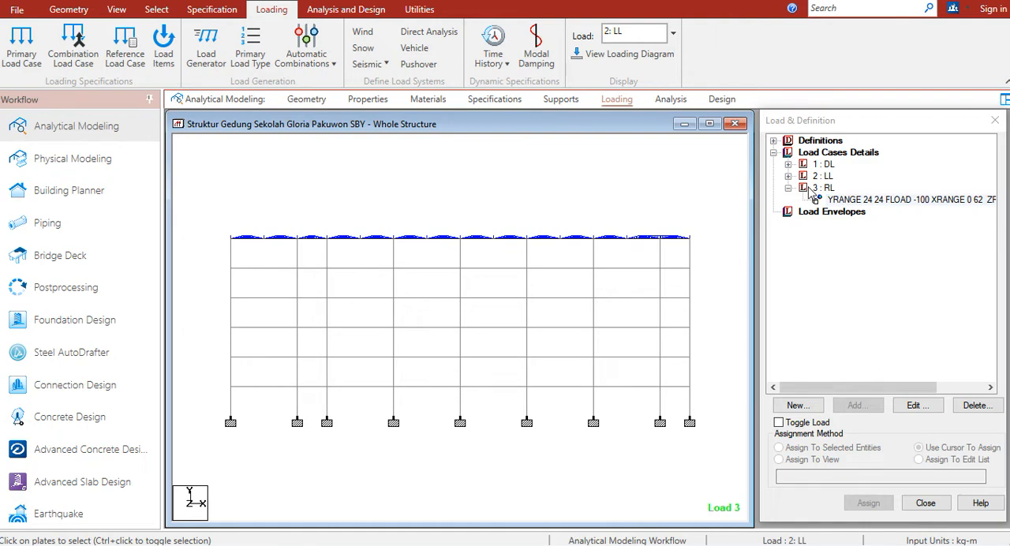
# Switch to WPS and review the live and rain load sections of the loading workbook and the structural design flow chart
pyautogui.hotkey('alt', 'Tab')
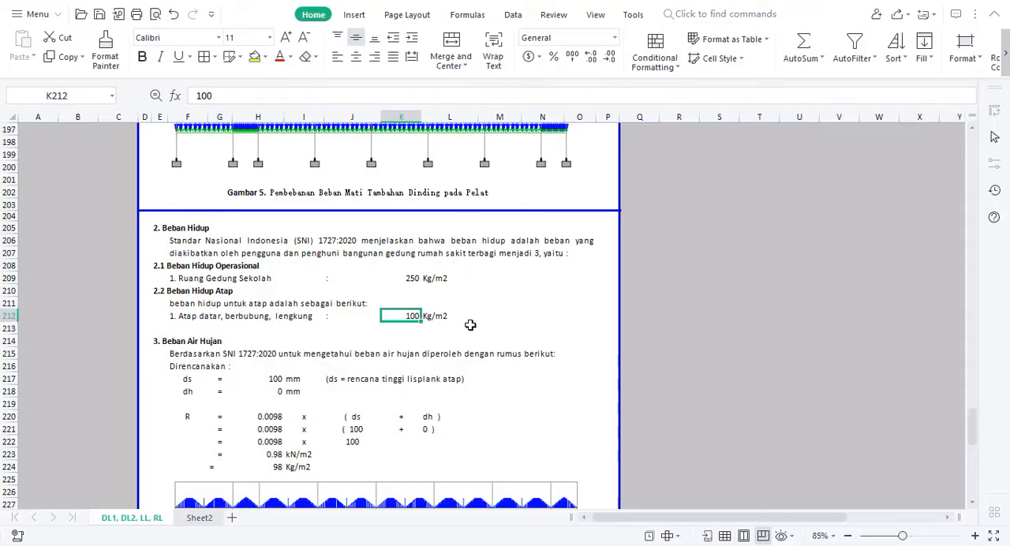
pyautogui.click(552, 340)
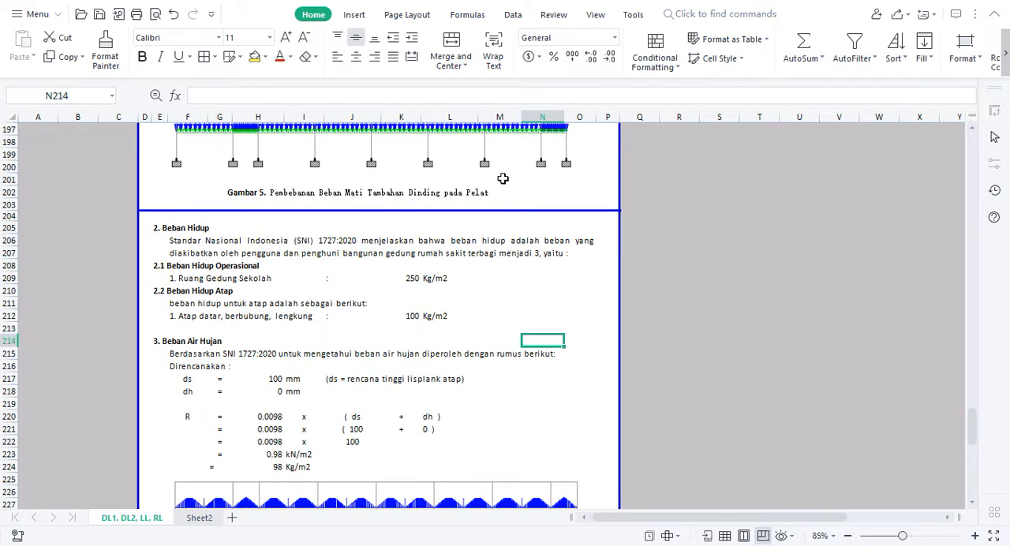
pyautogui.click(486, 415)
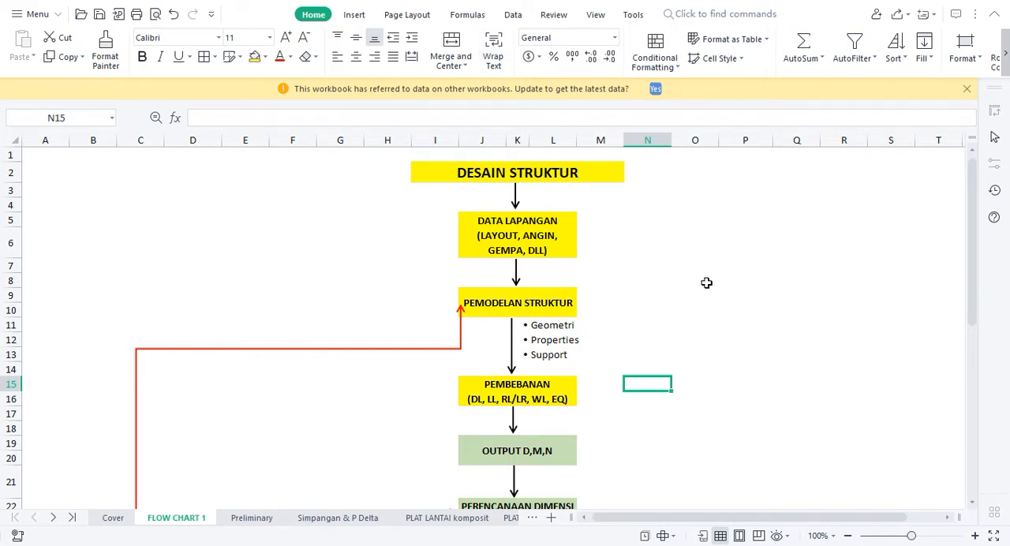
# Switch back to STAAD.Pro, inspect the roof live load on the structure in isometric view, and collapse load case RL
pyautogui.hotkey('alt', 'Tab')
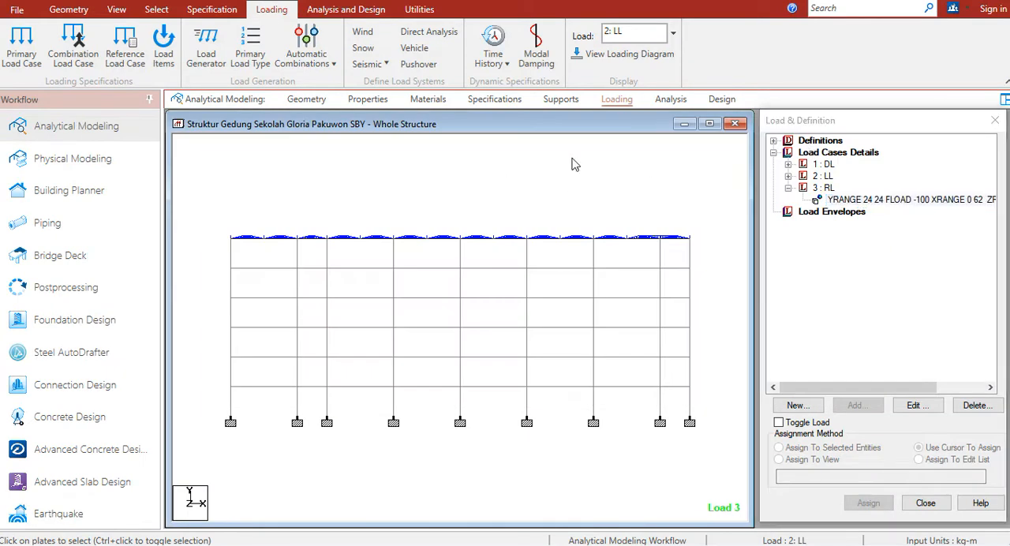
pyautogui.click(117, 11)
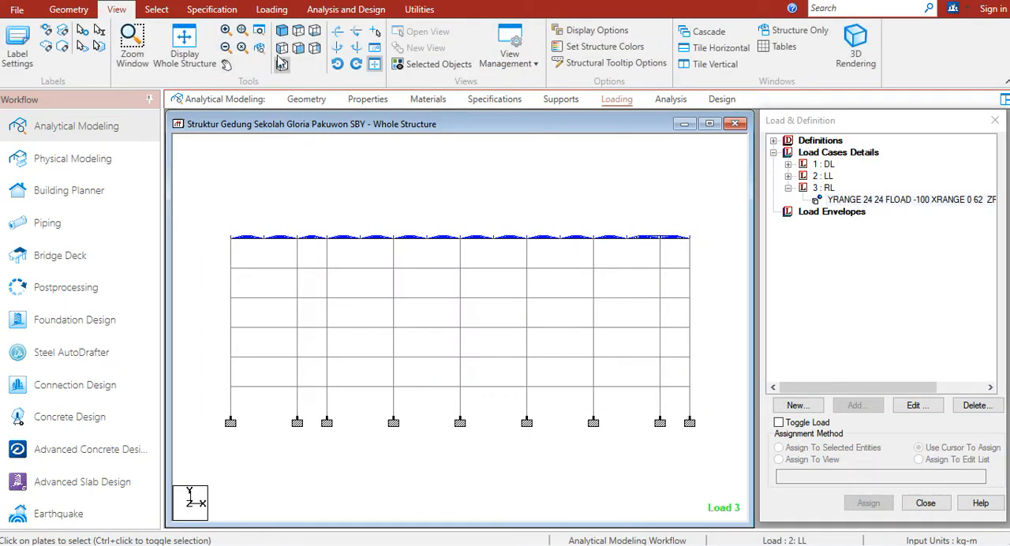
pyautogui.click(282, 32)
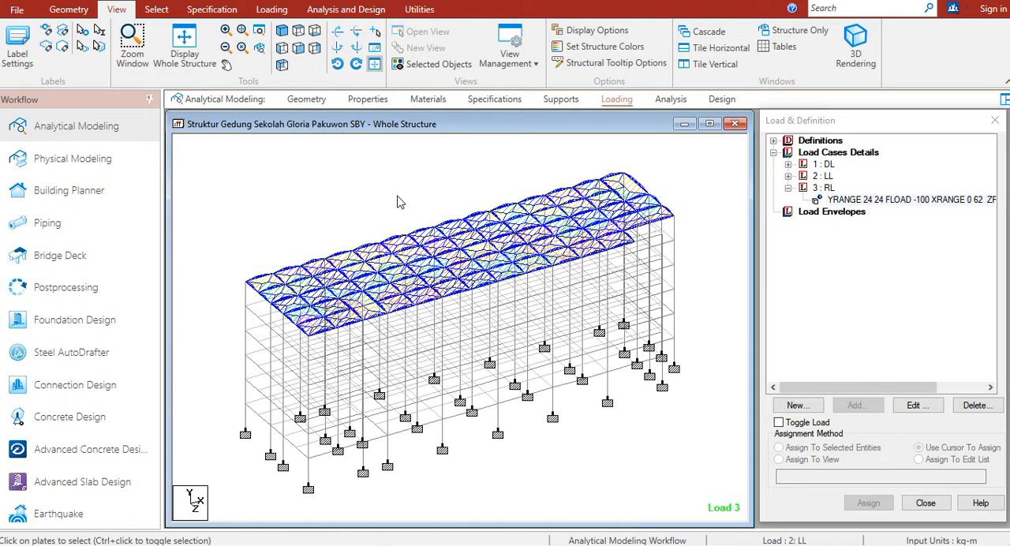
pyautogui.click(787, 188)
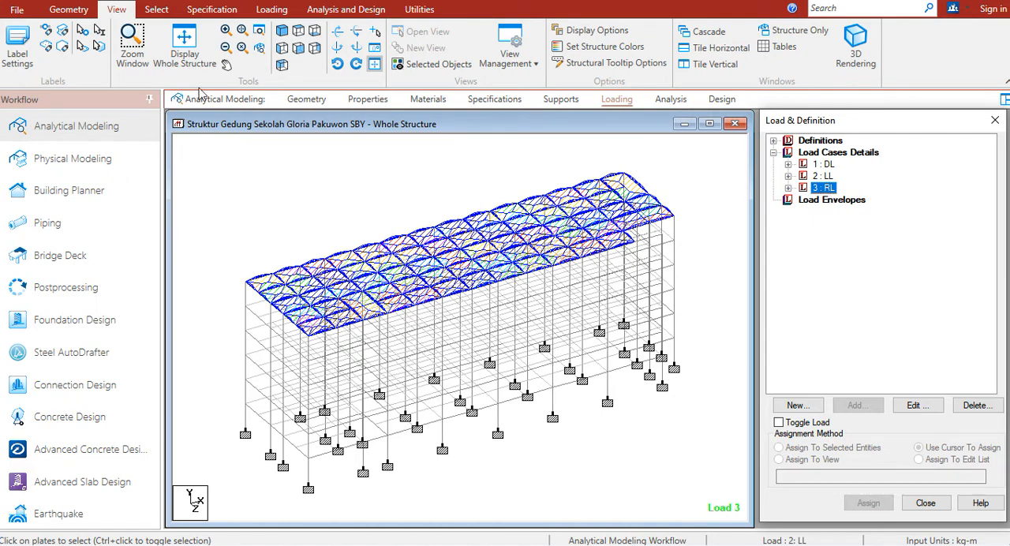
# Create primary load case 4 with loading type Wind and title Wx+
pyautogui.click(271, 9)
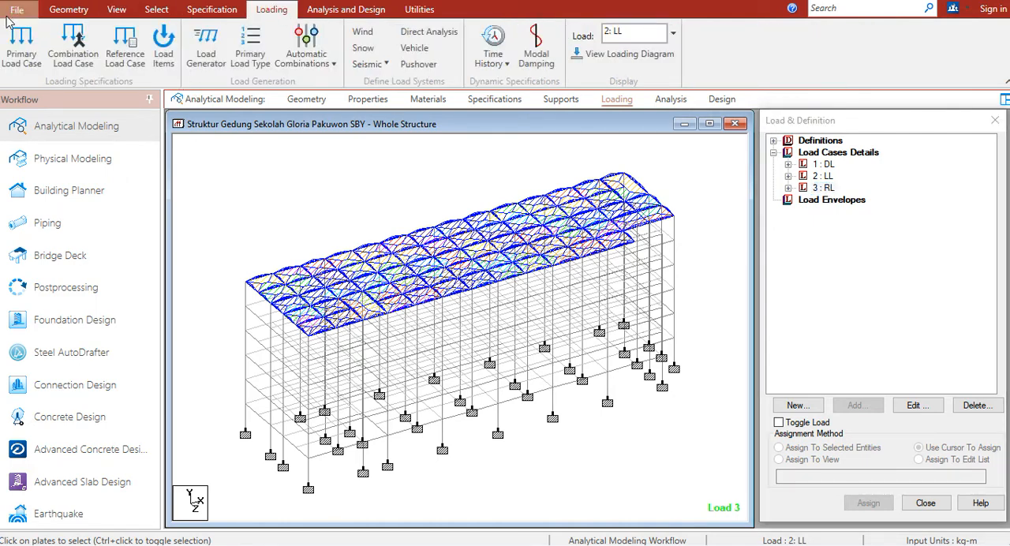
pyautogui.click(21, 41)
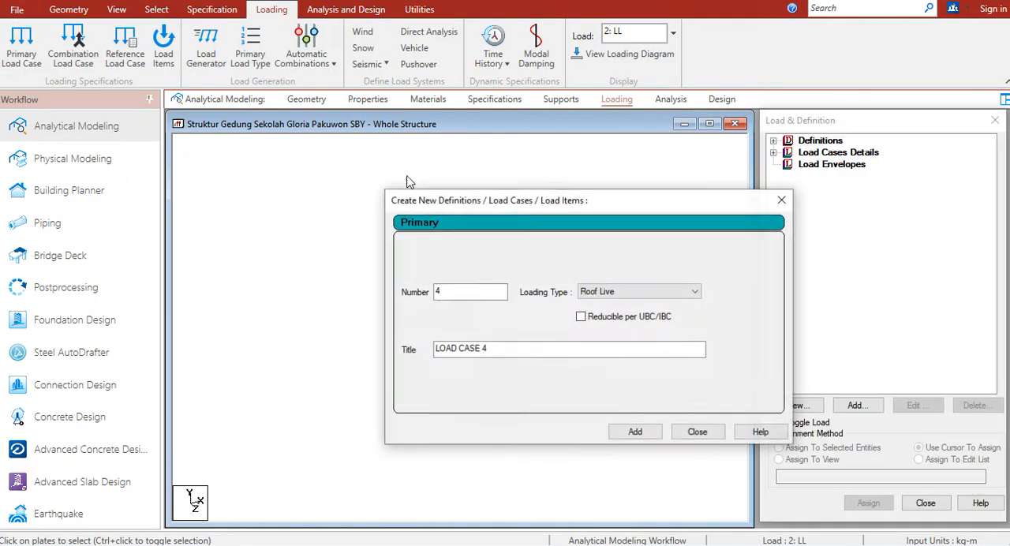
pyautogui.click(638, 293)
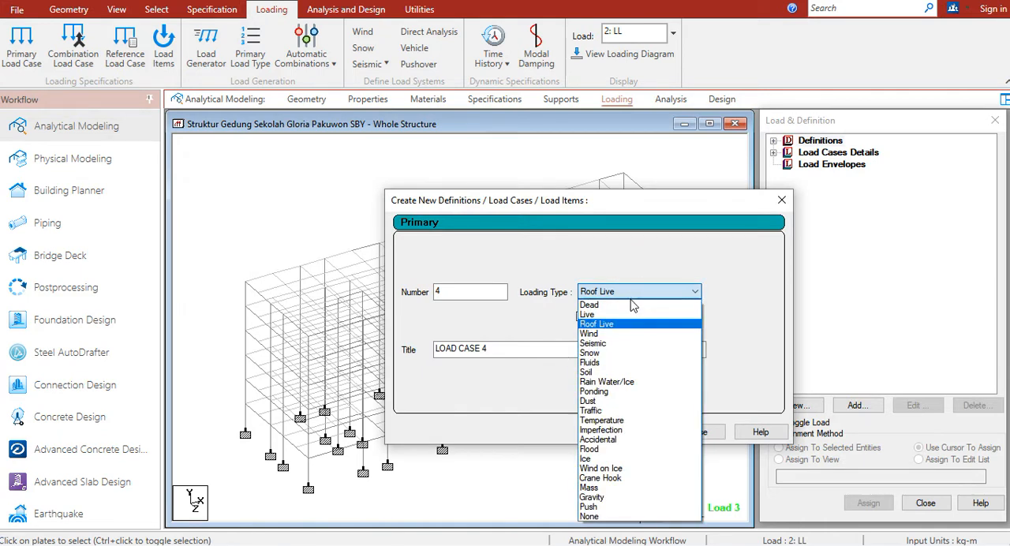
pyautogui.click(617, 334)
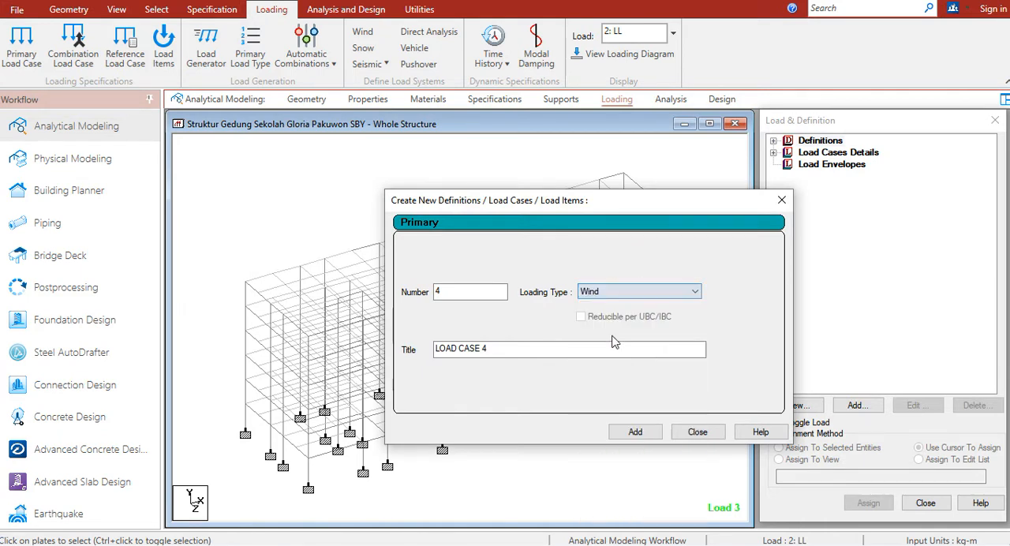
pyautogui.tripleClick(467, 348)
pyautogui.write('Wx+')
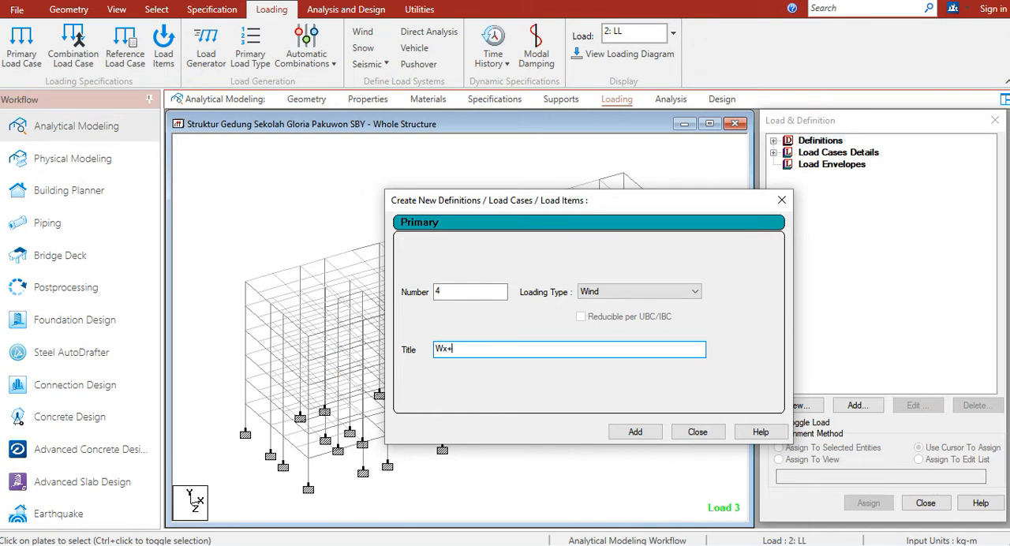
pyautogui.click(640, 436)
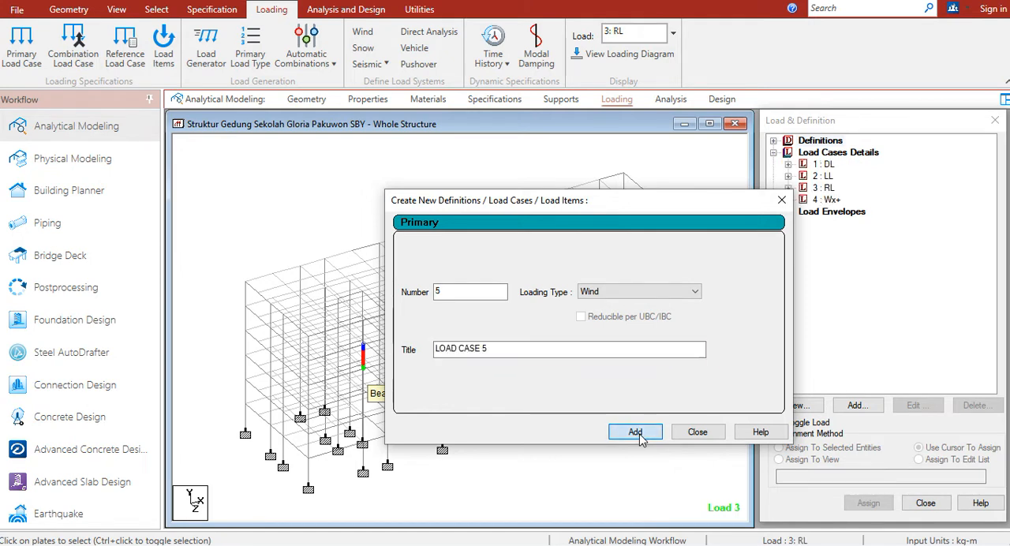
# Add two more Wind load cases, number 5 titled Wx- and number 6 titled Wz+
pyautogui.moveTo(490, 349); pyautogui.dragTo(436, 349)
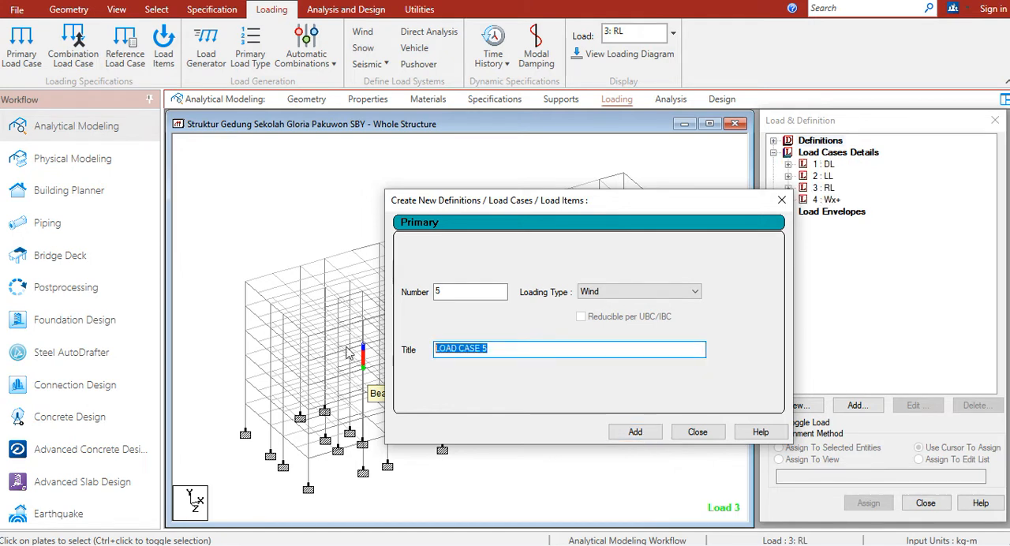
pyautogui.write('Wx-')
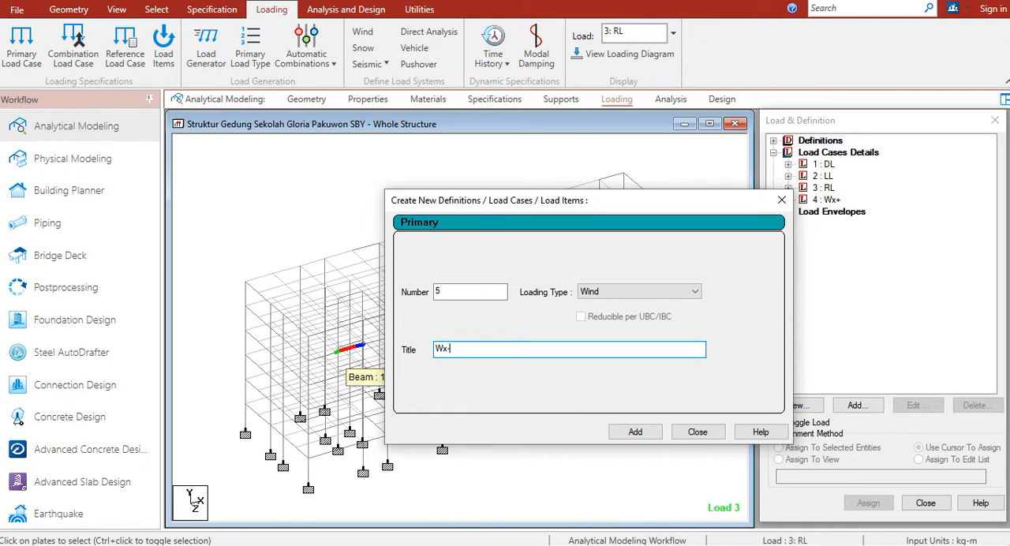
pyautogui.click(636, 433)
pyautogui.moveTo(493, 349); pyautogui.dragTo(388, 347)
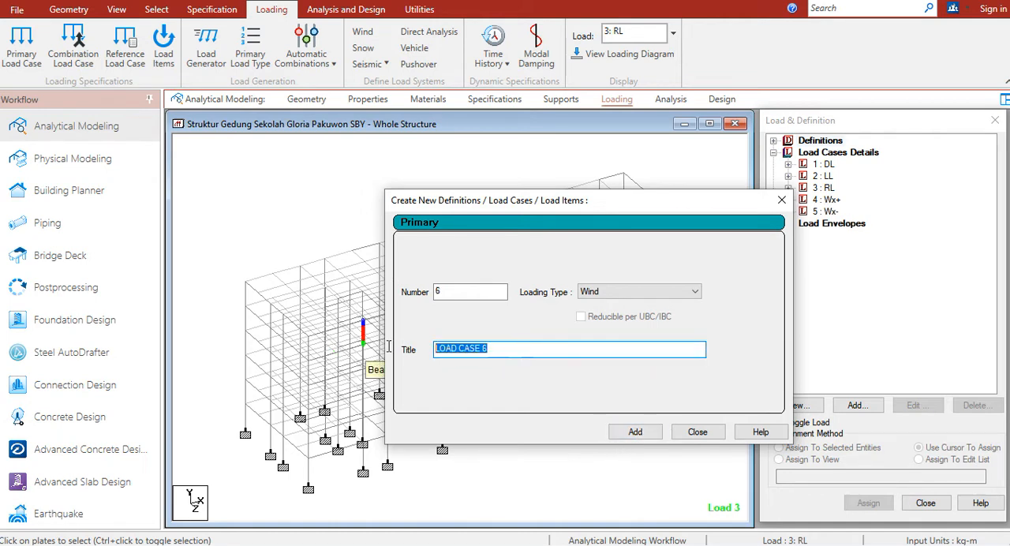
pyautogui.write('Wz+')
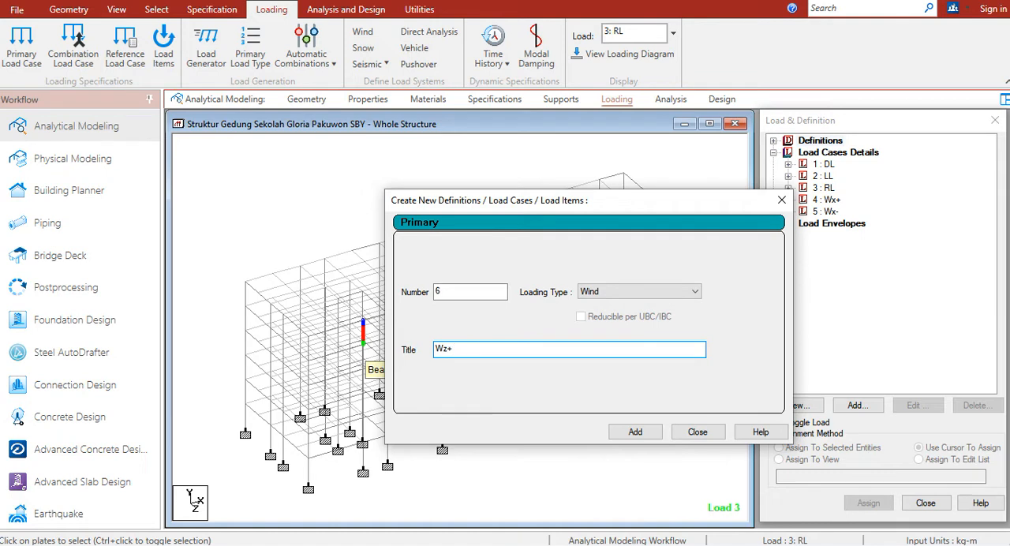
pyautogui.click(636, 433)
# Add Wind load case 7 titled Wz- and finish creating primary load cases
pyautogui.moveTo(544, 350); pyautogui.dragTo(388, 353)
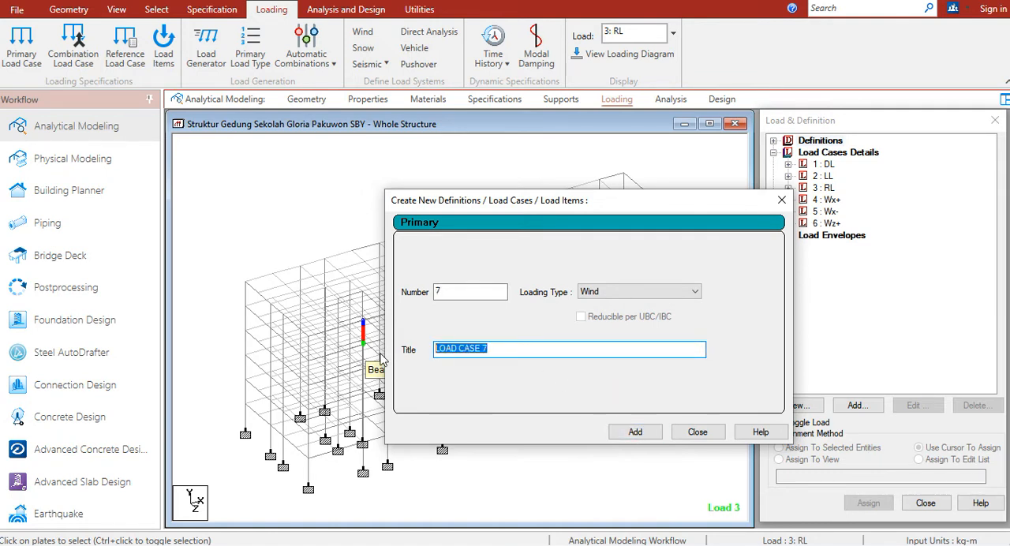
pyautogui.write('Wz-')
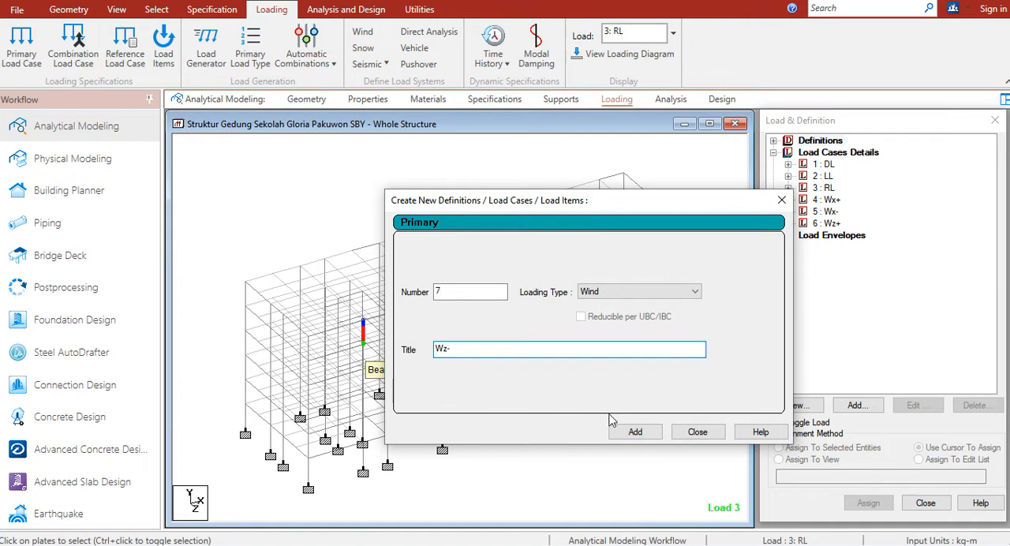
pyautogui.click(634, 432)
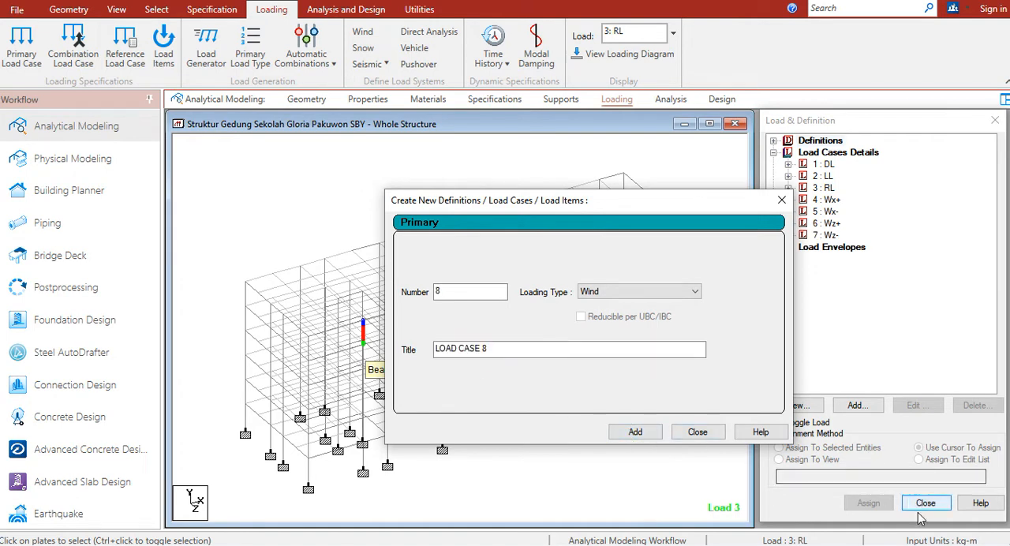
pyautogui.press('Escape')
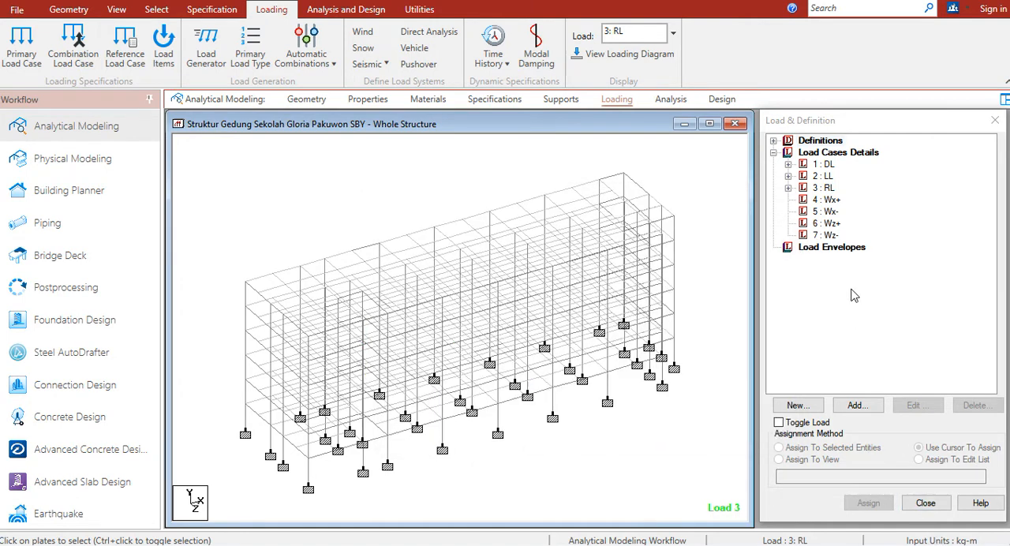
# Rename load case 4 as WX+ with a capital X
pyautogui.doubleClick(831, 199)
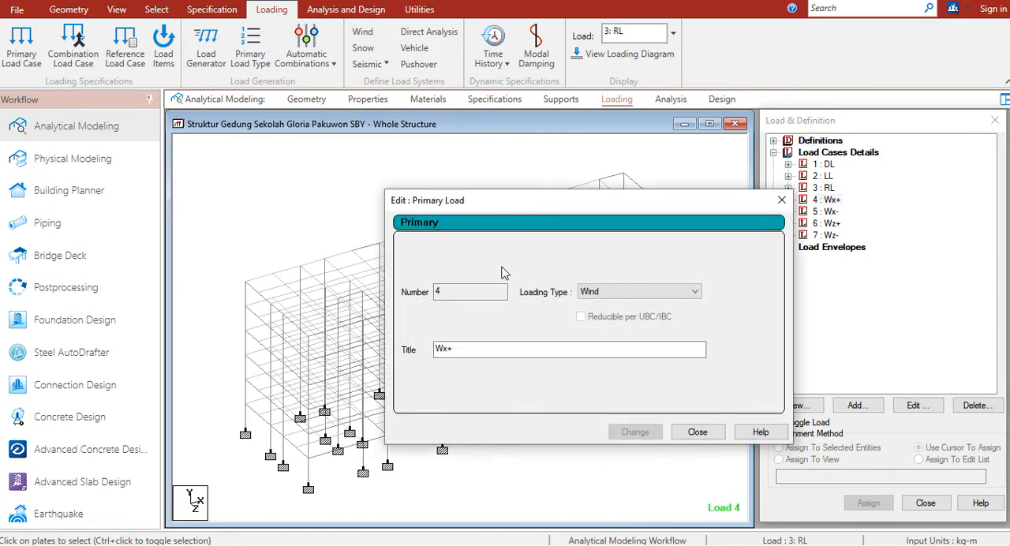
pyautogui.click(448, 350)
pyautogui.press('BackSpace')
pyautogui.write('X')
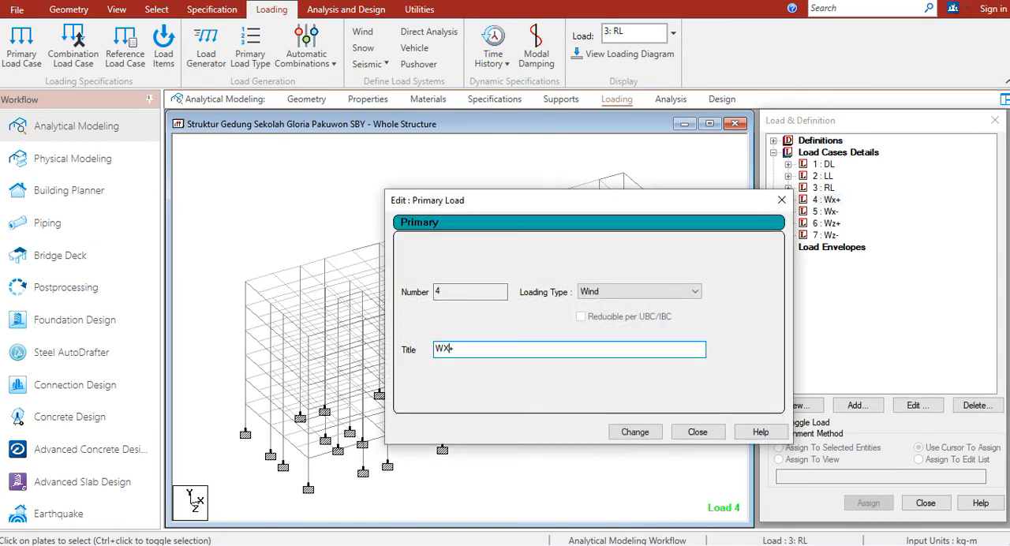
pyautogui.click(635, 432)
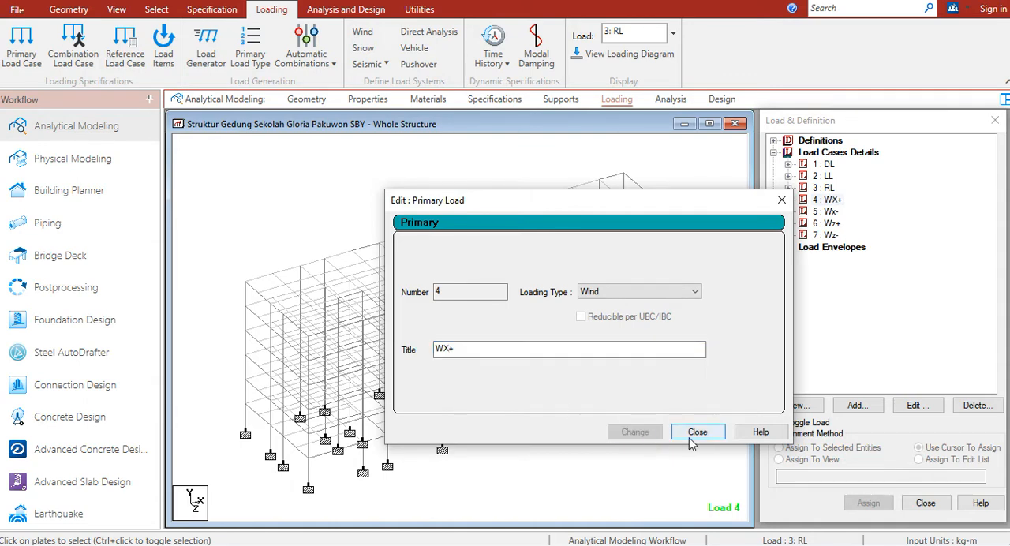
pyautogui.click(696, 432)
# Rename load case 5 as WX- with a capital X
pyautogui.click(830, 211)
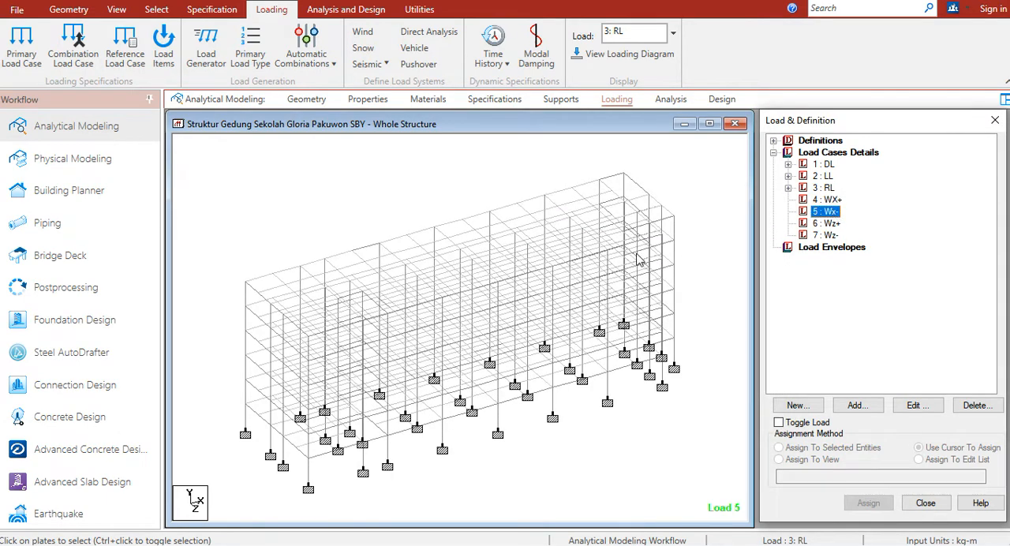
pyautogui.doubleClick(837, 214)
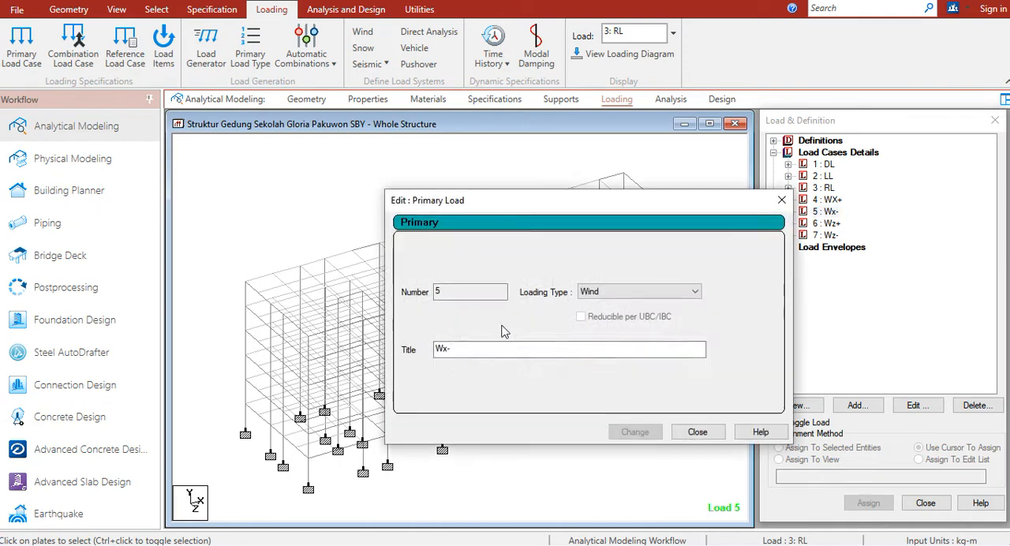
pyautogui.click(448, 348)
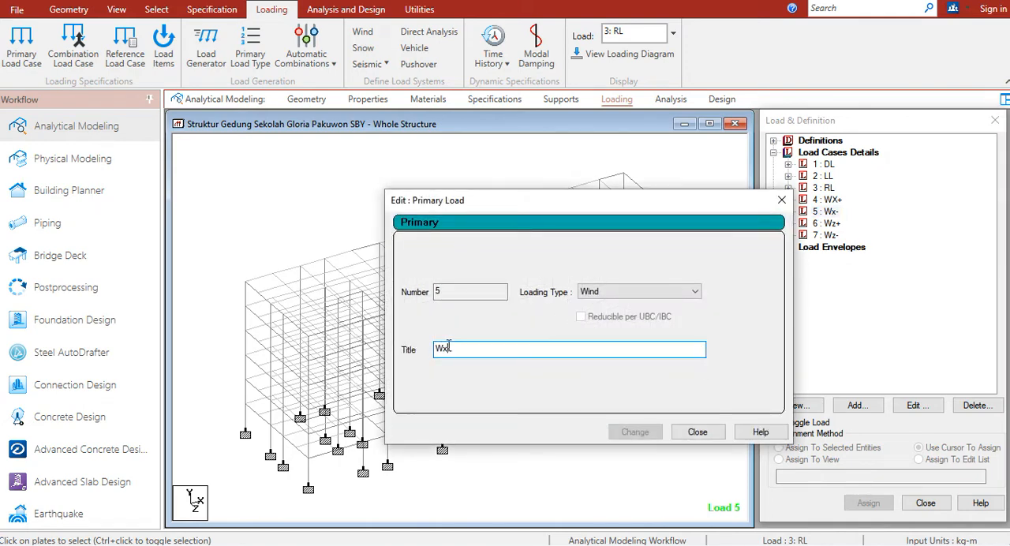
pyautogui.write('X-')
pyautogui.click(634, 431)
# Rename load case 6 as WZ+ with a capital Z
pyautogui.doubleClick(831, 223)
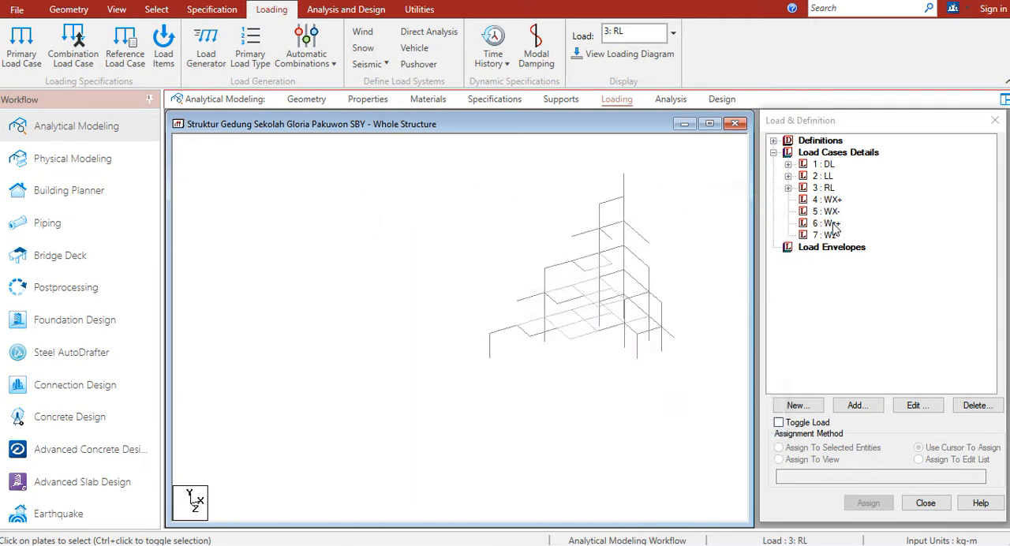
pyautogui.click(448, 352)
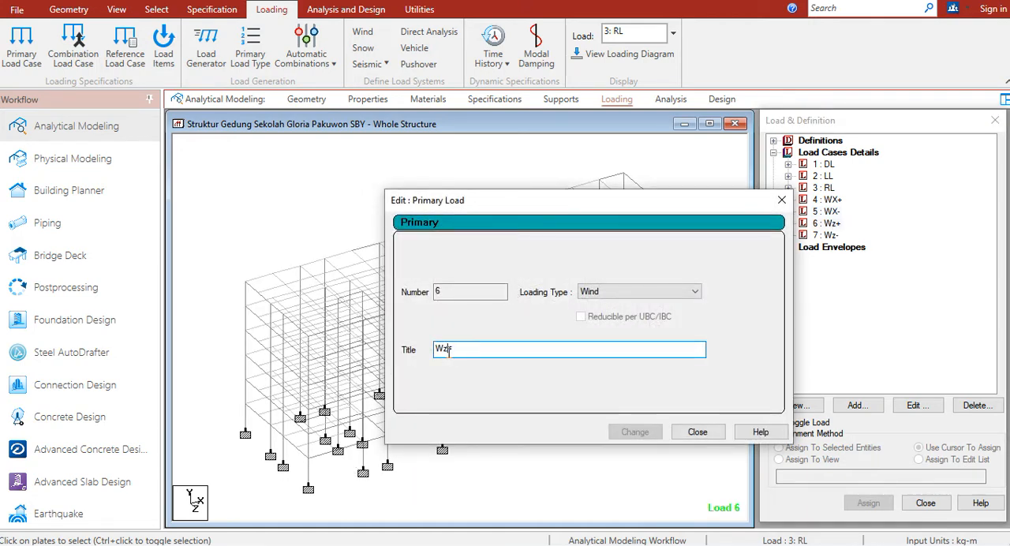
pyautogui.press('BackSpace')
pyautogui.write('Z+')
pyautogui.click(635, 432)
# Rename load case 7 as WZ- with a capital Z and finish editing the primary load titles
pyautogui.doubleClick(827, 236)
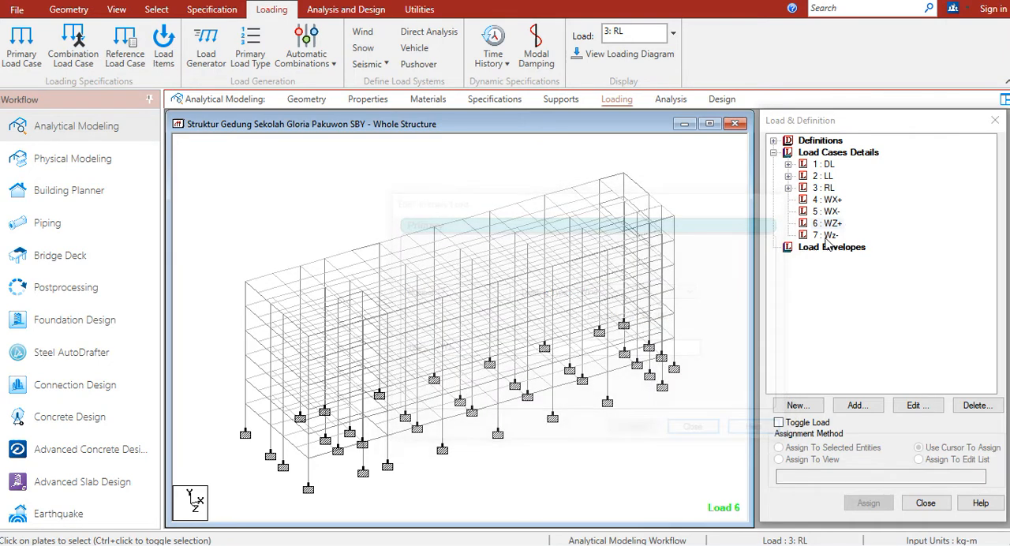
pyautogui.click(447, 353)
pyautogui.press('BackSpace')
pyautogui.write('Z-')
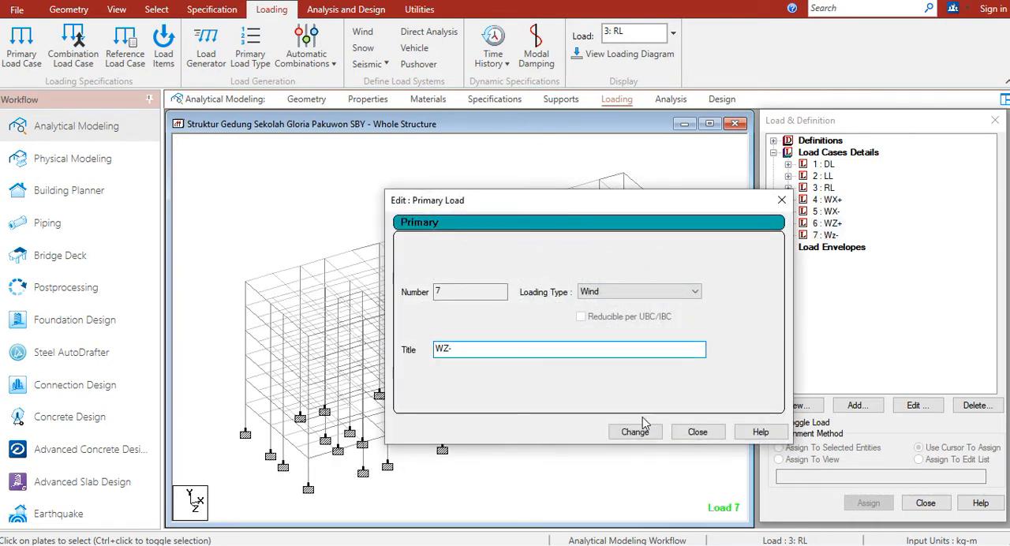
pyautogui.click(638, 431)
pyautogui.click(710, 434)
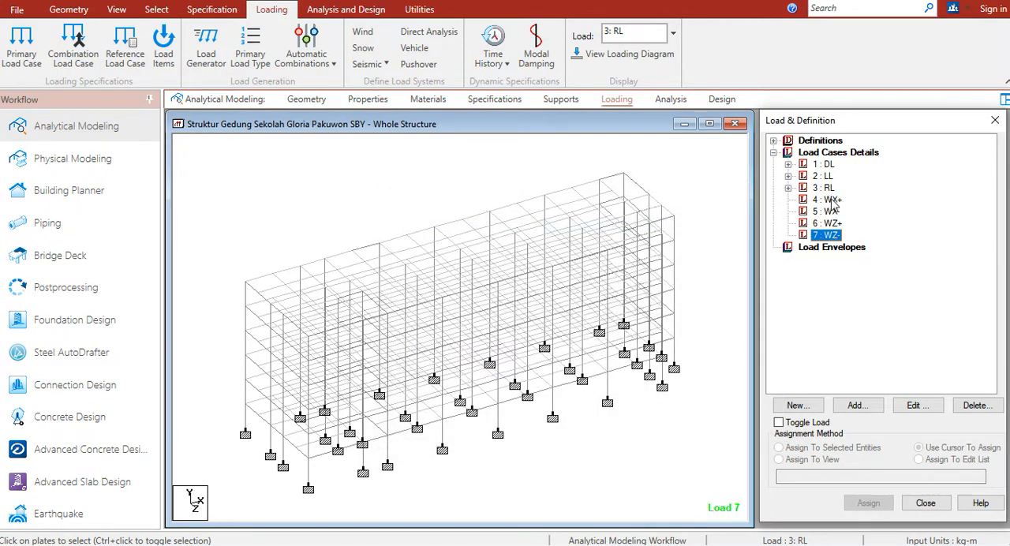
# Start adding a new wind definition of type 1 with the comment WIND 1
pyautogui.click(773, 141)
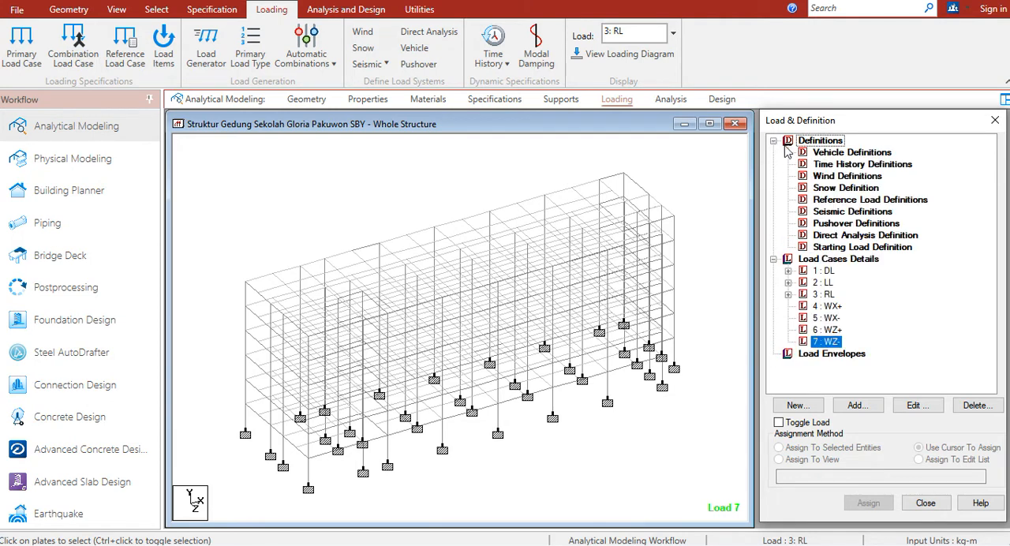
pyautogui.click(823, 178)
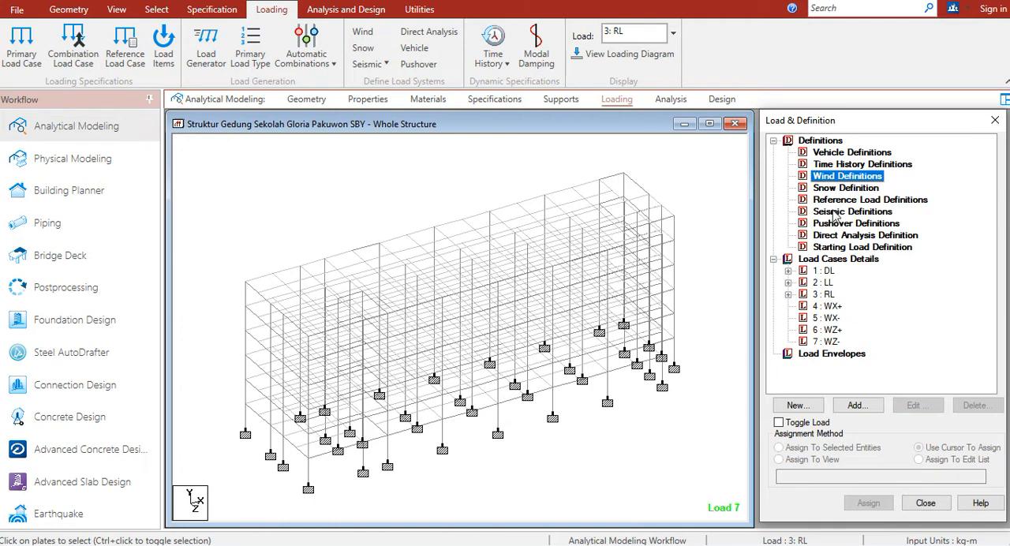
pyautogui.click(855, 406)
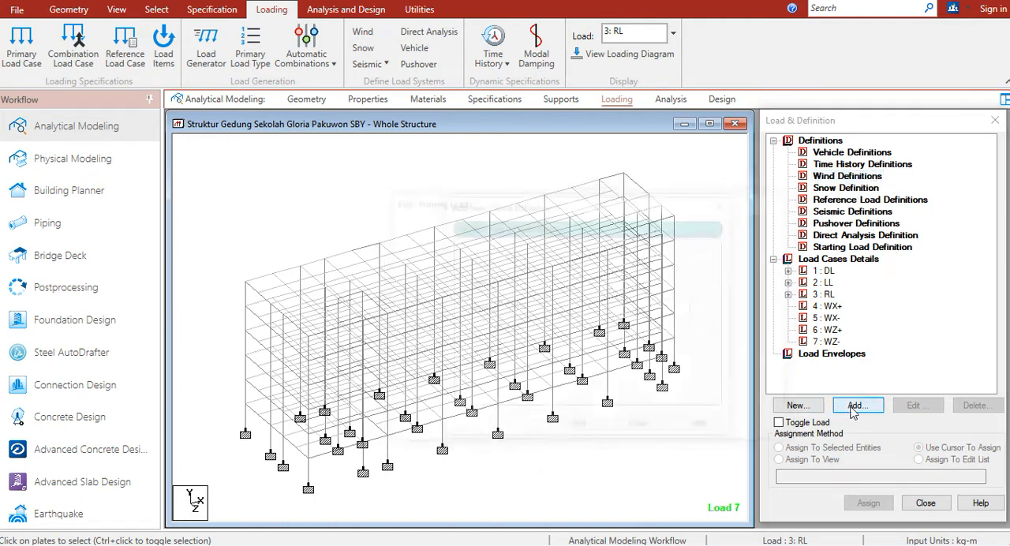
pyautogui.click(551, 308)
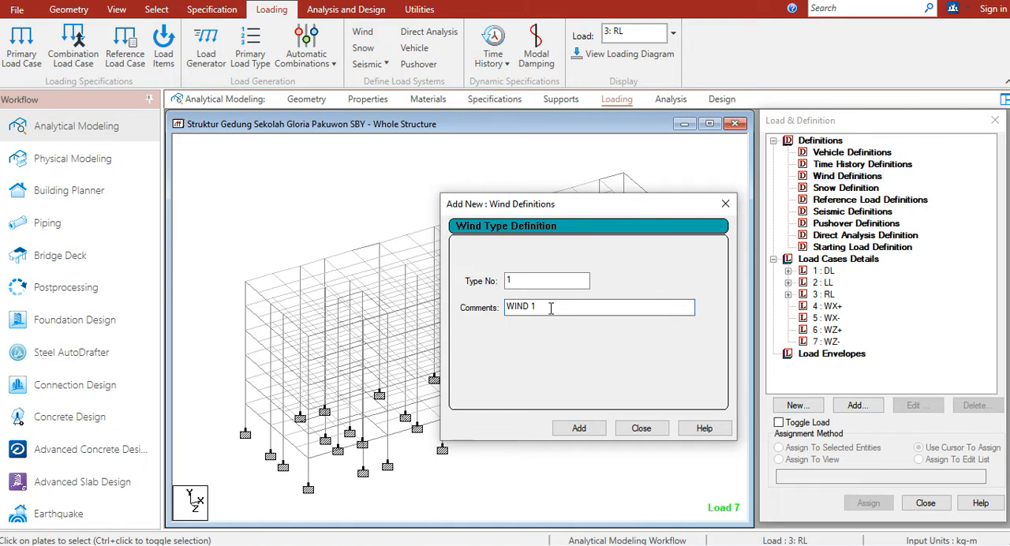
# Switch to the loading workbook in WPS Spreadsheets and show the wind diagrams on the BEBAN ANGIN & GEMPA sheet
pyautogui.click(931, 536)
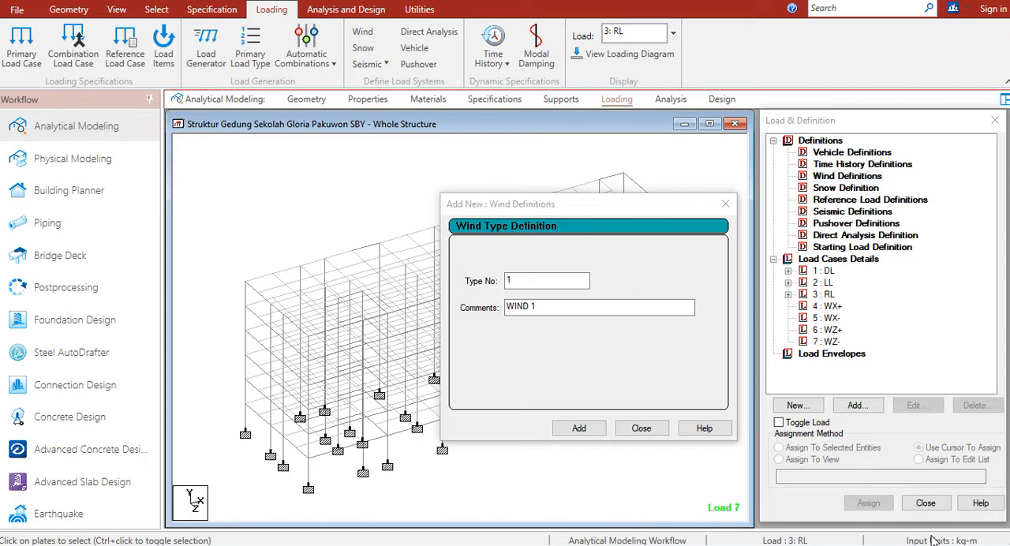
pyautogui.hotkey('alt', 'Tab')
pyautogui.hotkey('alt', 'Tab')
pyautogui.hotkey('alt', 'Tab')
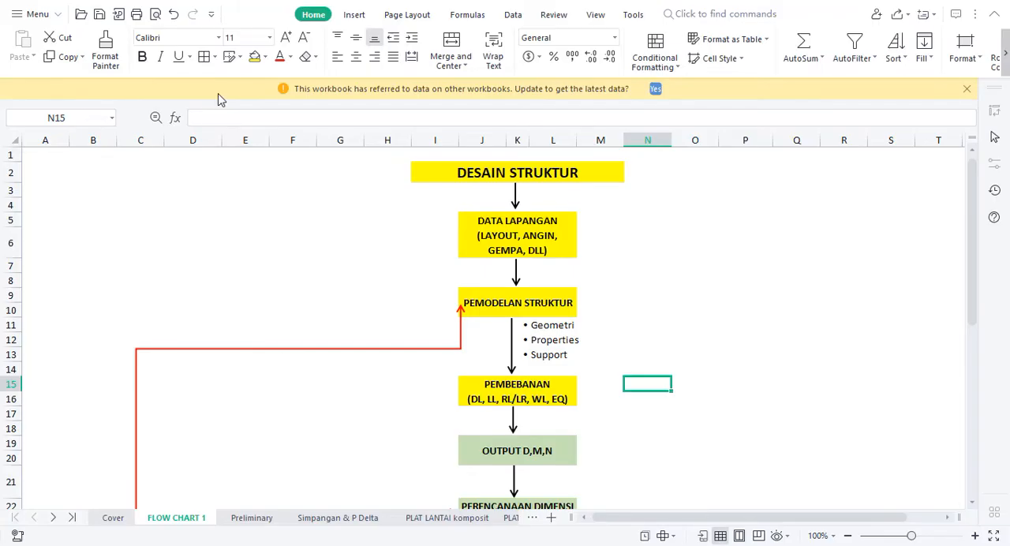
pyautogui.click(156, 1)
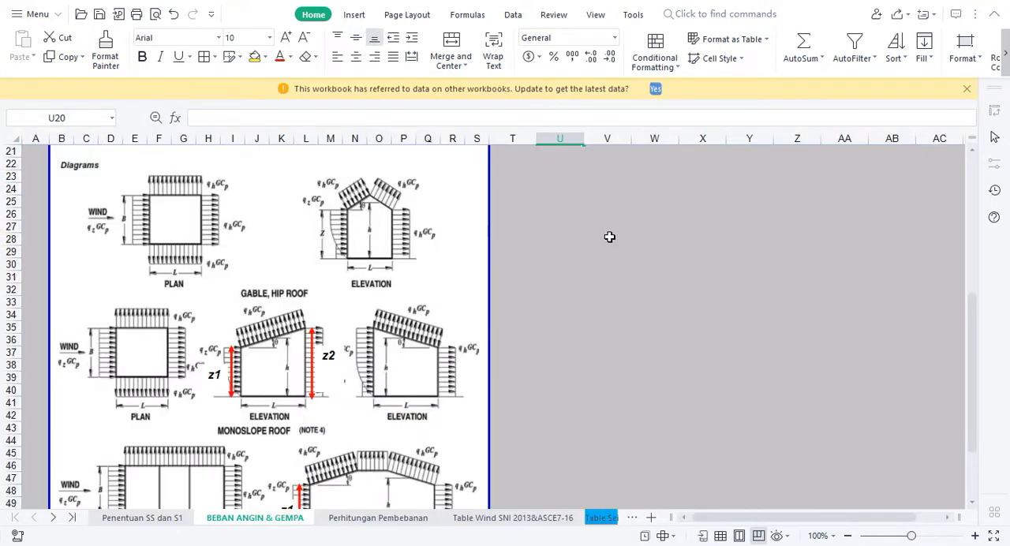
# Enter the labels WINDWARD, LEEWARD and SIDEWALL in cells T24 to T26 beside the wind diagrams
pyautogui.click(530, 193)
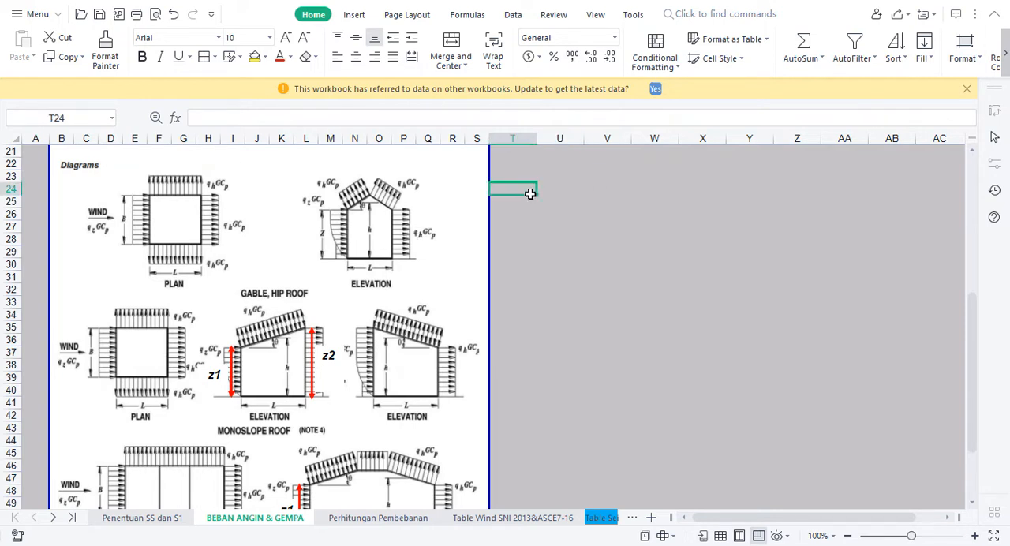
pyautogui.write('WIND')
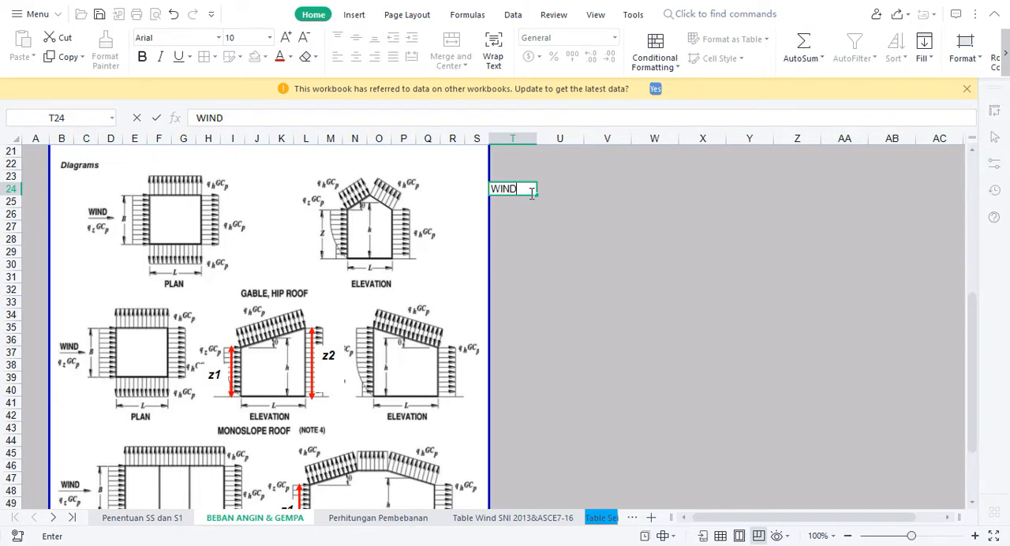
pyautogui.write('WARD')
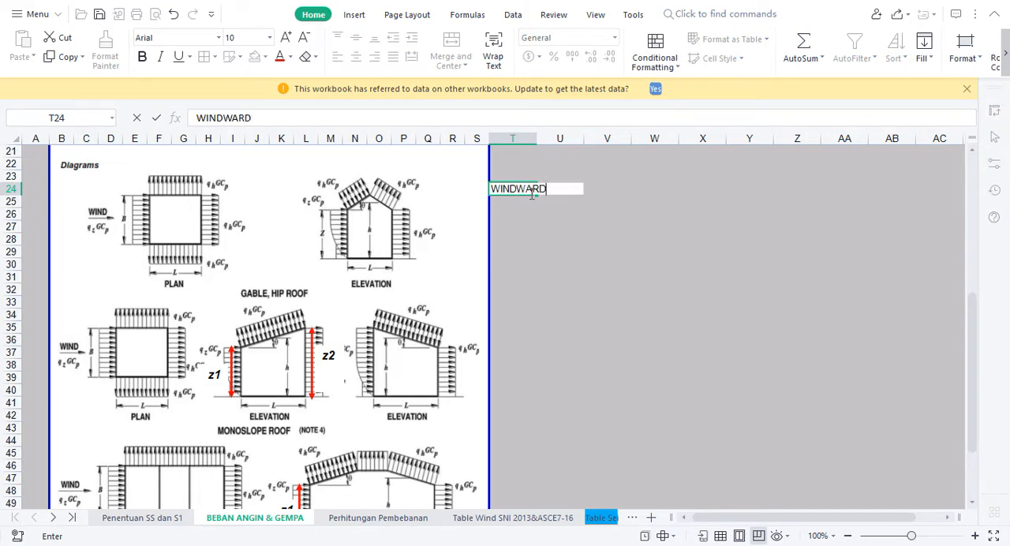
pyautogui.press('Return')
pyautogui.write('LEEWA')
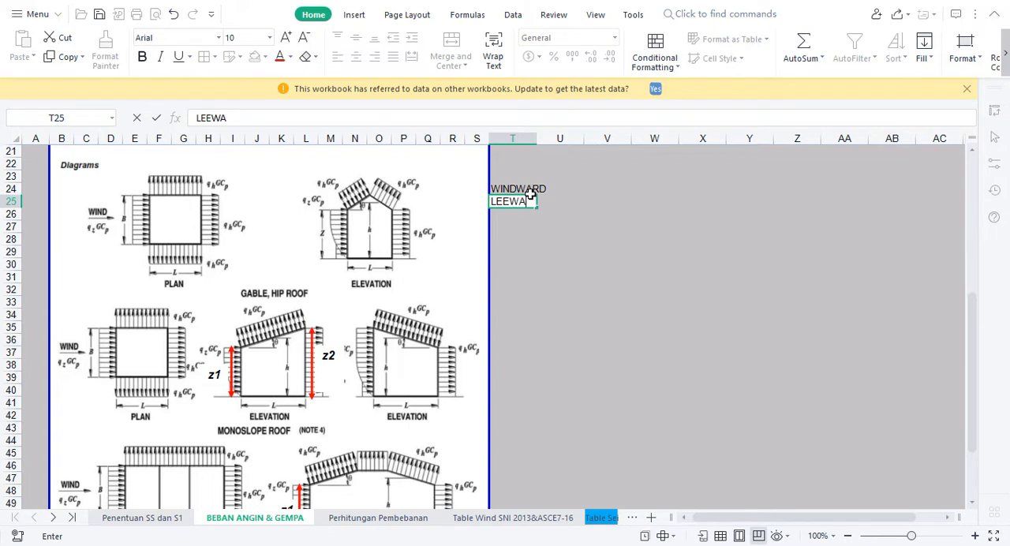
pyautogui.write('RD')
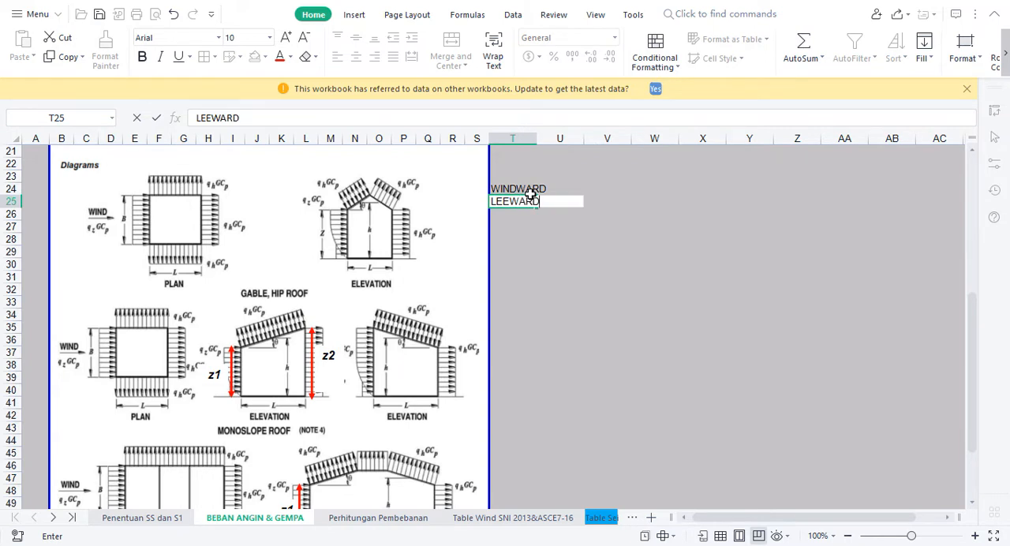
pyautogui.press('Return')
pyautogui.write('SIDEWALL')
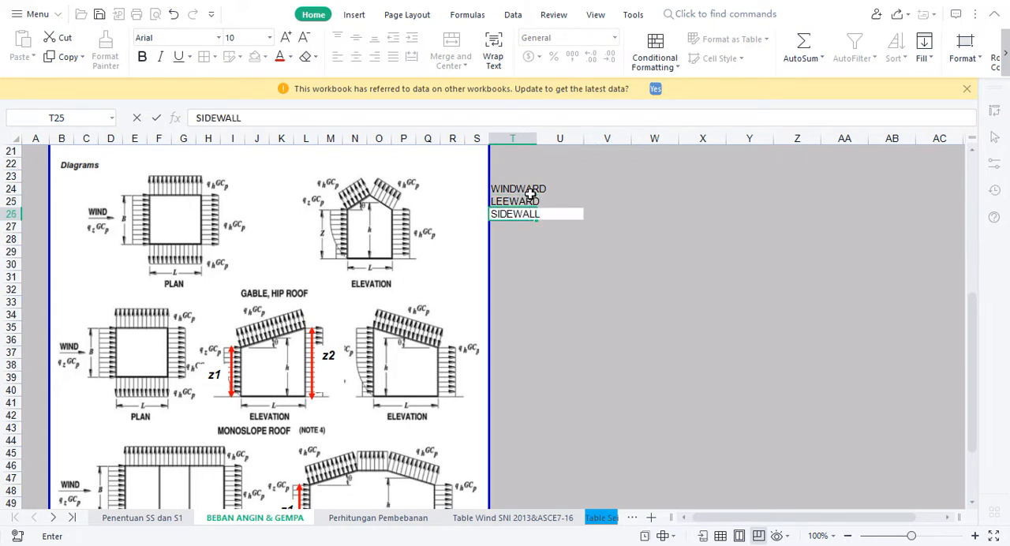
pyautogui.press('Return')
# Examine the windward, leeward and sidewall labels against the wind pressure diagrams for the plan and elevation
pyautogui.moveTo(527, 192); pyautogui.dragTo(514, 215)
pyautogui.click(620, 217)
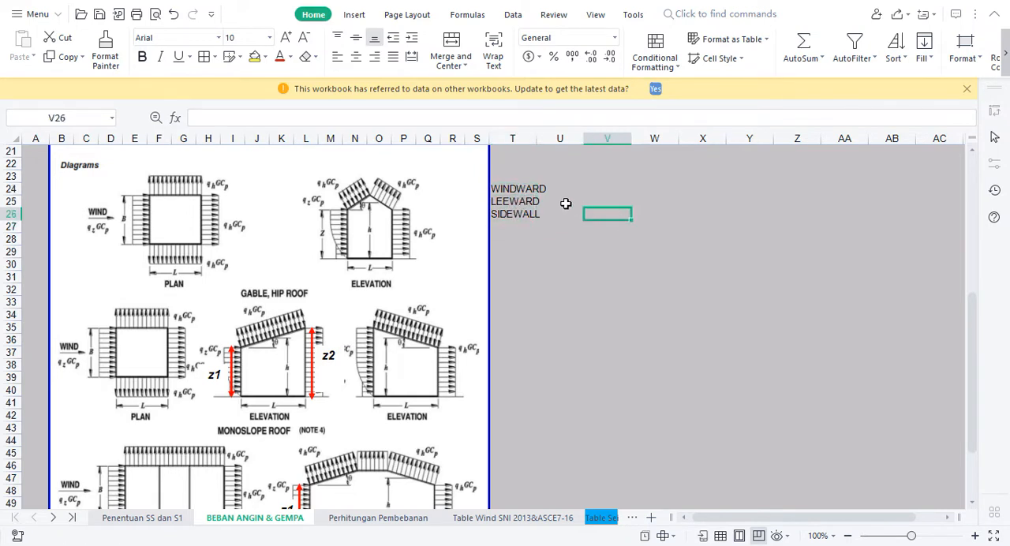
pyautogui.click(517, 192)
pyautogui.click(509, 203)
pyautogui.click(500, 216)
pyautogui.click(539, 265)
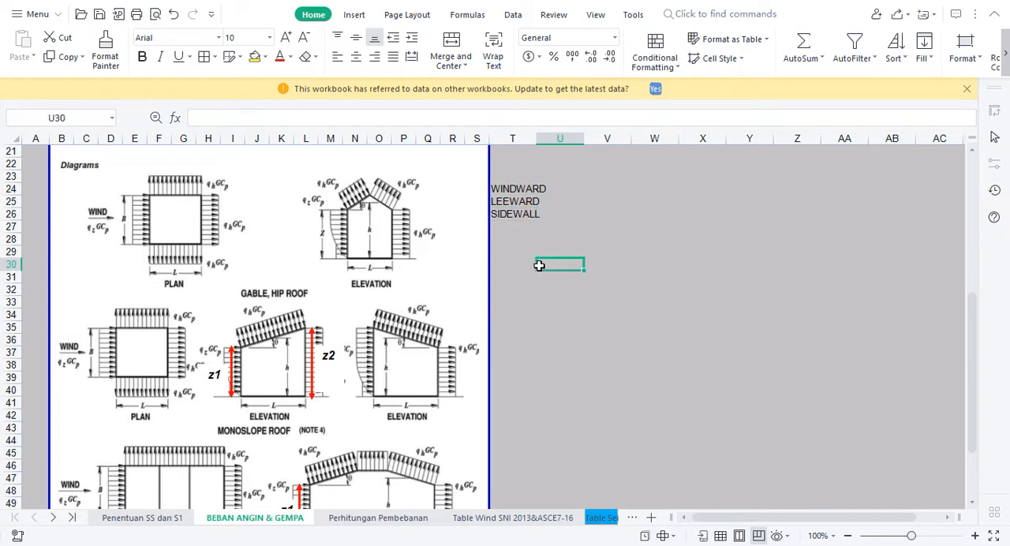
pyautogui.click(512, 192)
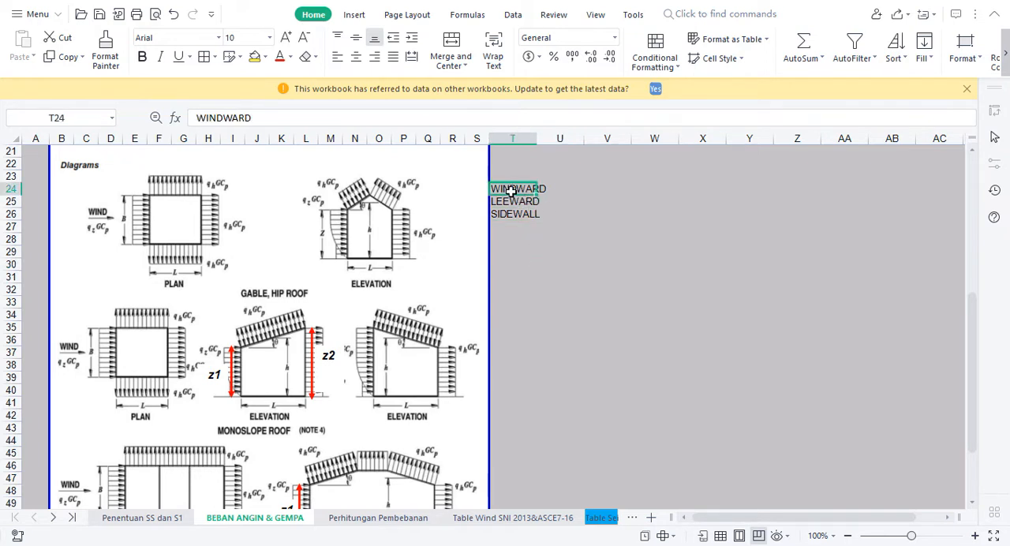
pyautogui.click(591, 276)
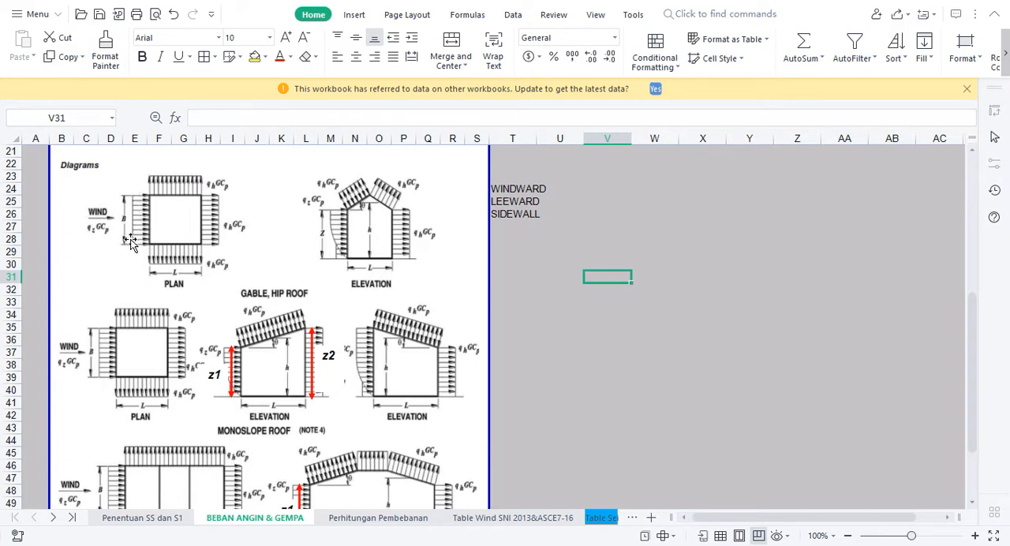
pyautogui.click(501, 189)
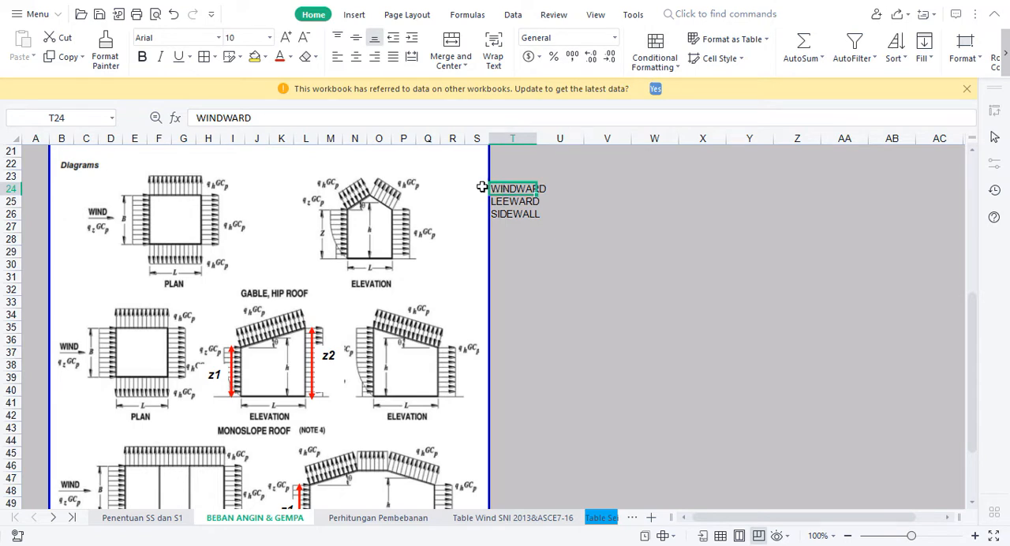
pyautogui.click(500, 202)
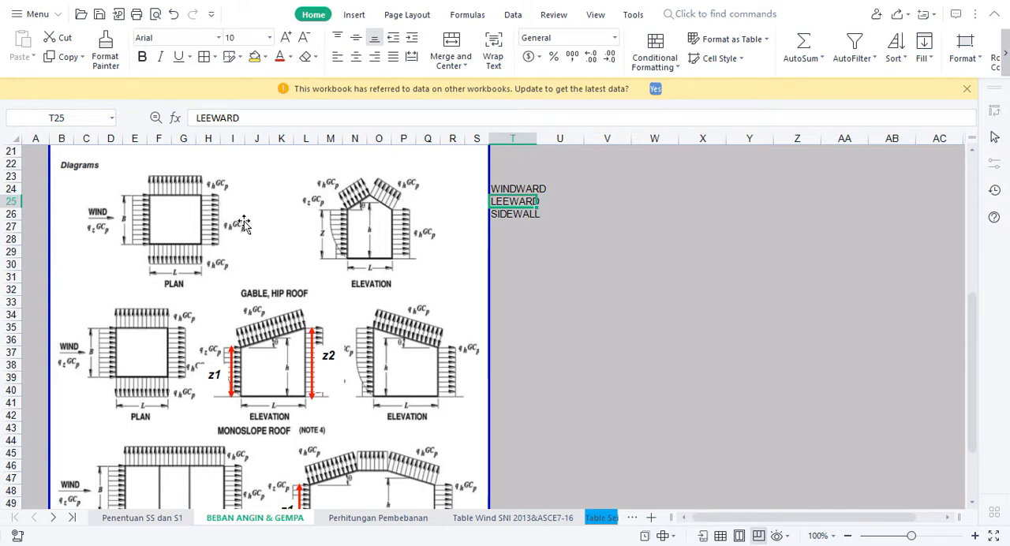
pyautogui.click(511, 217)
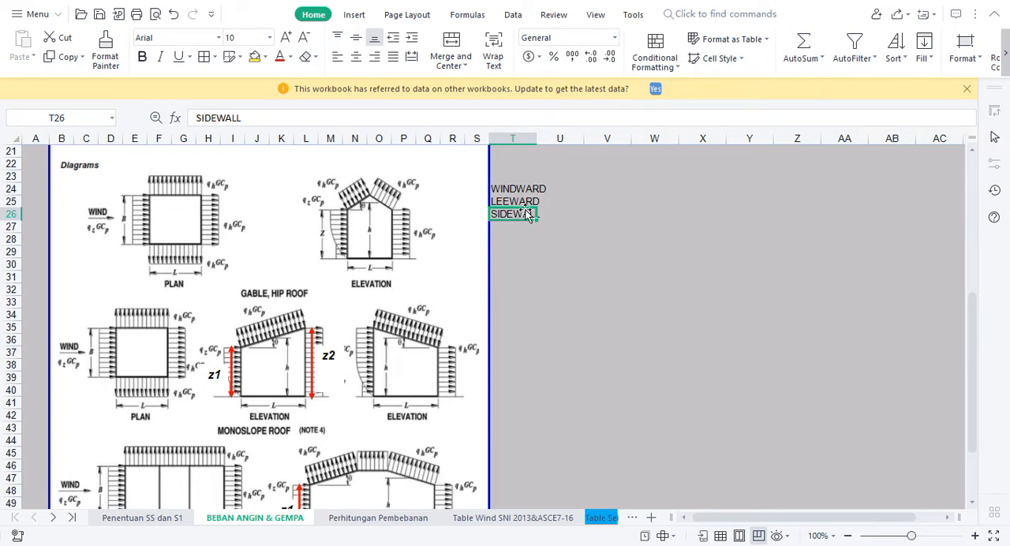
# Draw a building plan rectangle about 2.13 in by 0.79 in beside the wind labels and move it to start at column W
pyautogui.click(644, 207)
pyautogui.click(353, 16)
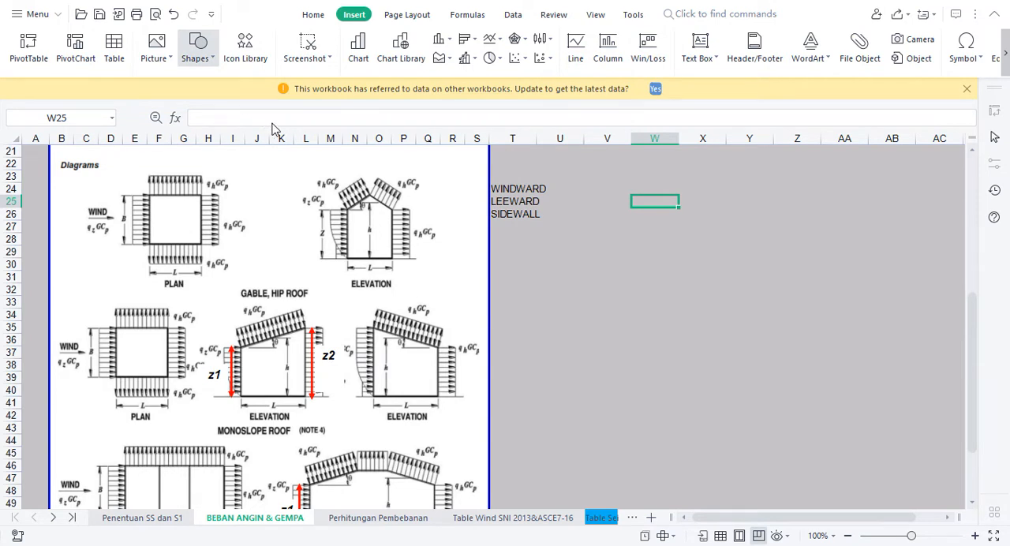
pyautogui.click(192, 157)
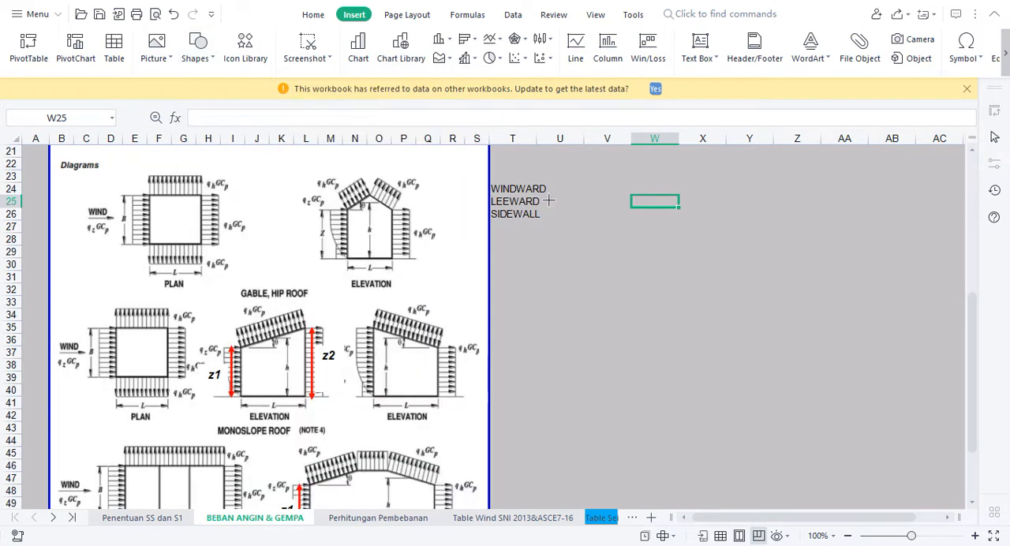
pyautogui.moveTo(612, 185); pyautogui.dragTo(763, 241)
pyautogui.click(702, 276)
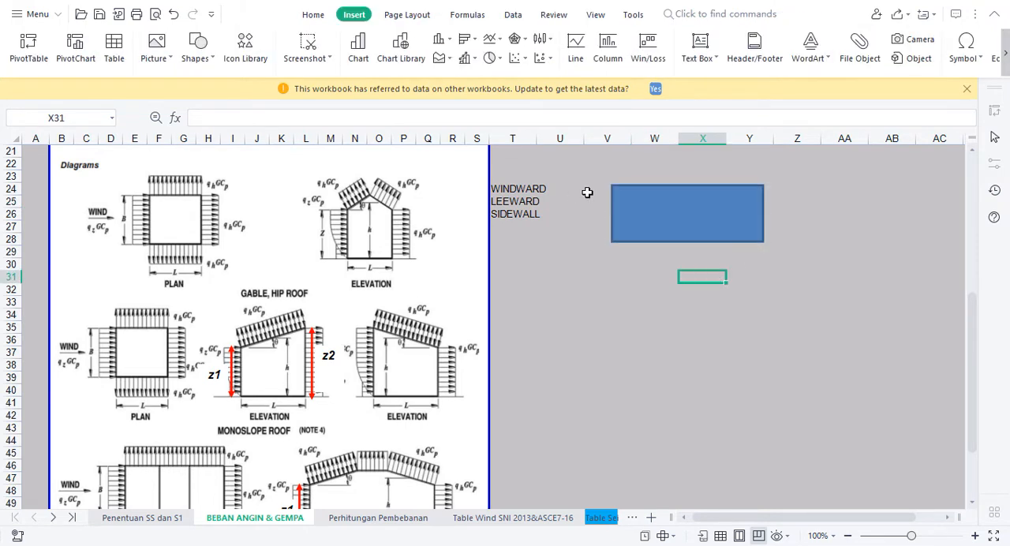
pyautogui.click(626, 204)
pyautogui.moveTo(627, 204); pyautogui.dragTo(604, 225)
pyautogui.click(667, 219)
pyautogui.moveTo(668, 218); pyautogui.dragTo(674, 215)
# Label the rectangle's dimensions by entering 17.9 in cell V25 and 62 in cell X29
pyautogui.click(608, 202)
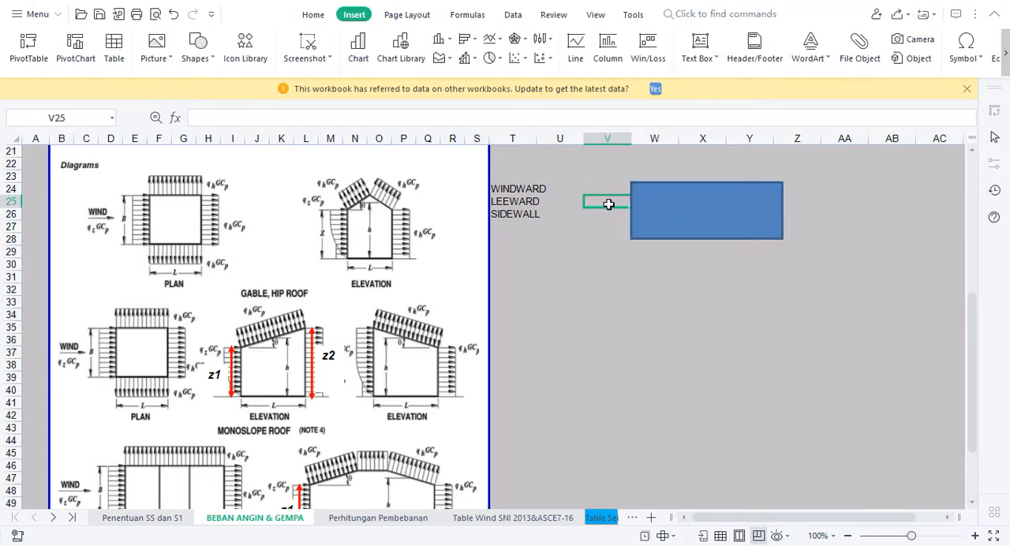
pyautogui.write('17.9')
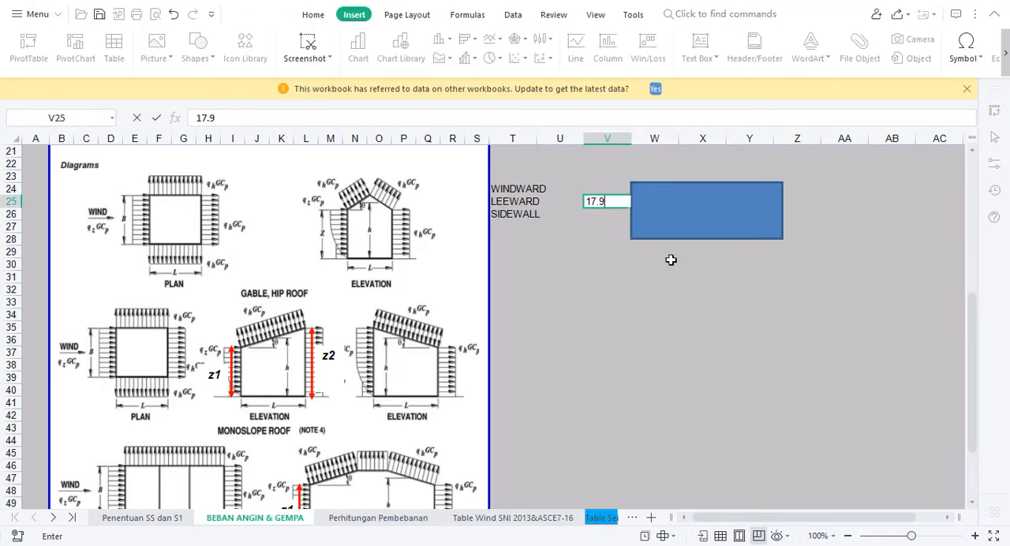
pyautogui.click(700, 251)
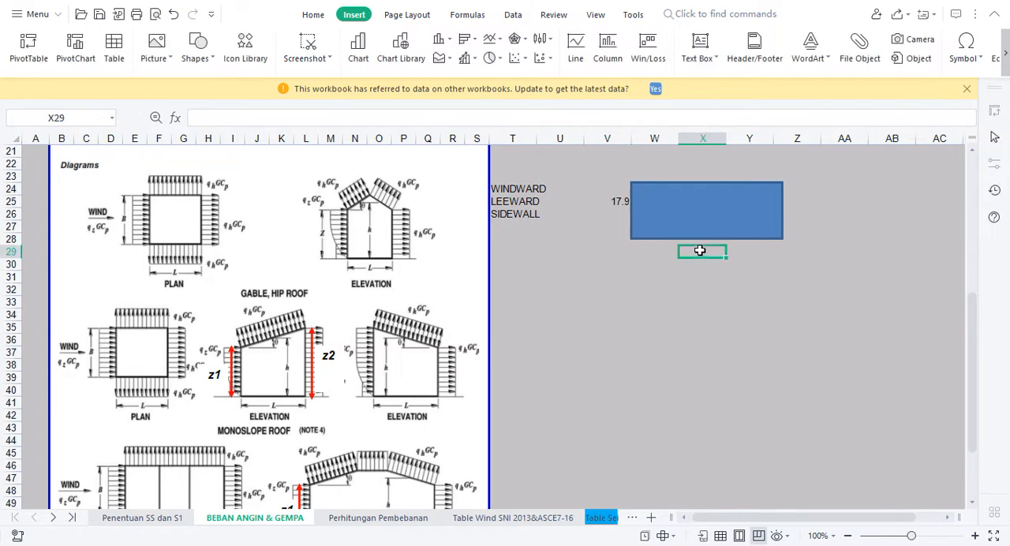
pyautogui.write('62')
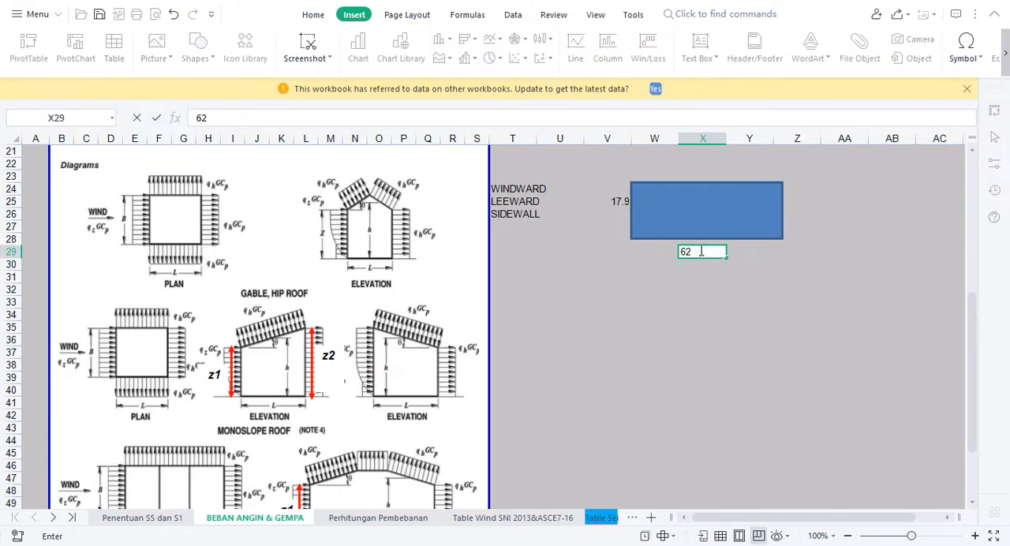
pyautogui.press('Return')
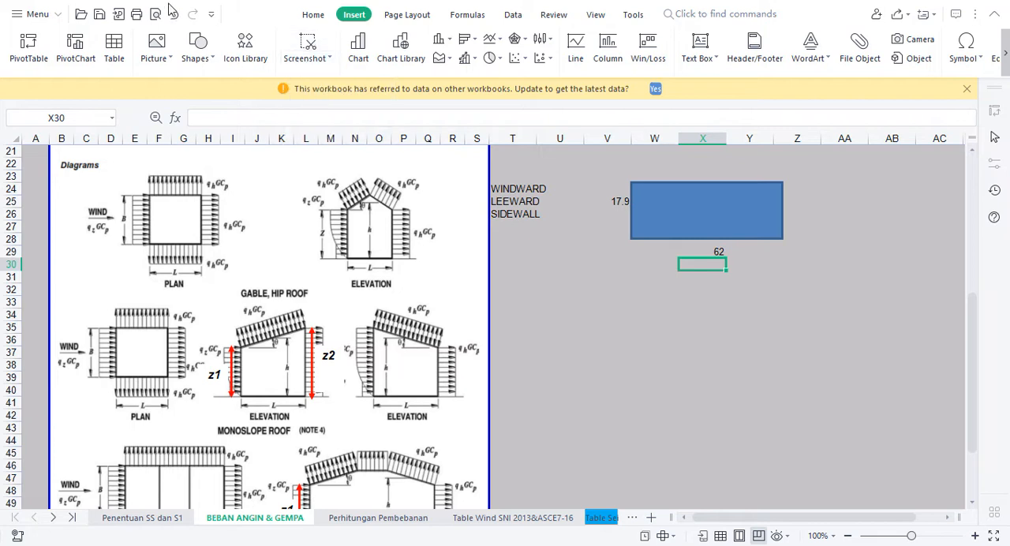
# Draw a short horizontal wind arrow pointing toward the rectangle's left side, just below the 17.9 label
pyautogui.click(663, 217)
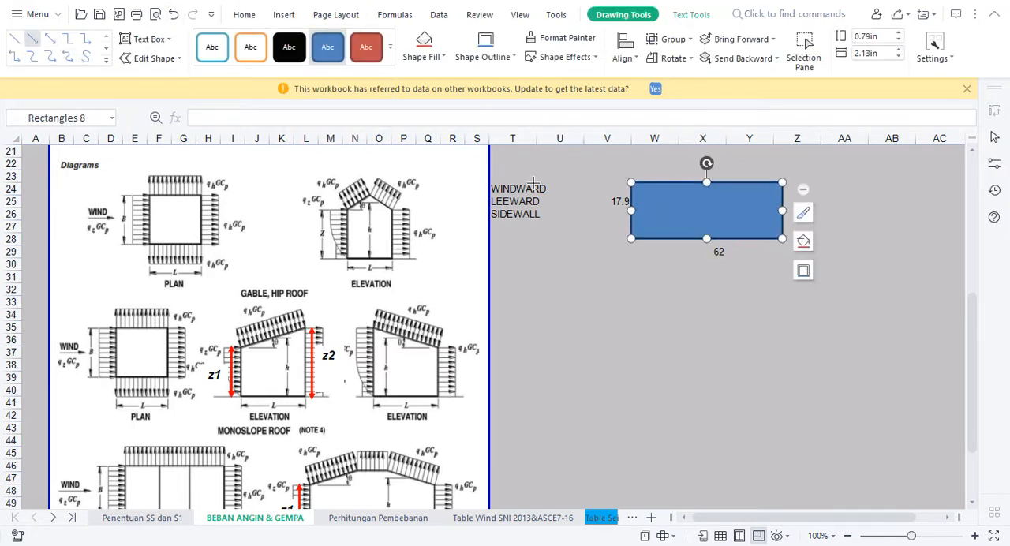
pyautogui.moveTo(570, 213); pyautogui.dragTo(616, 215)
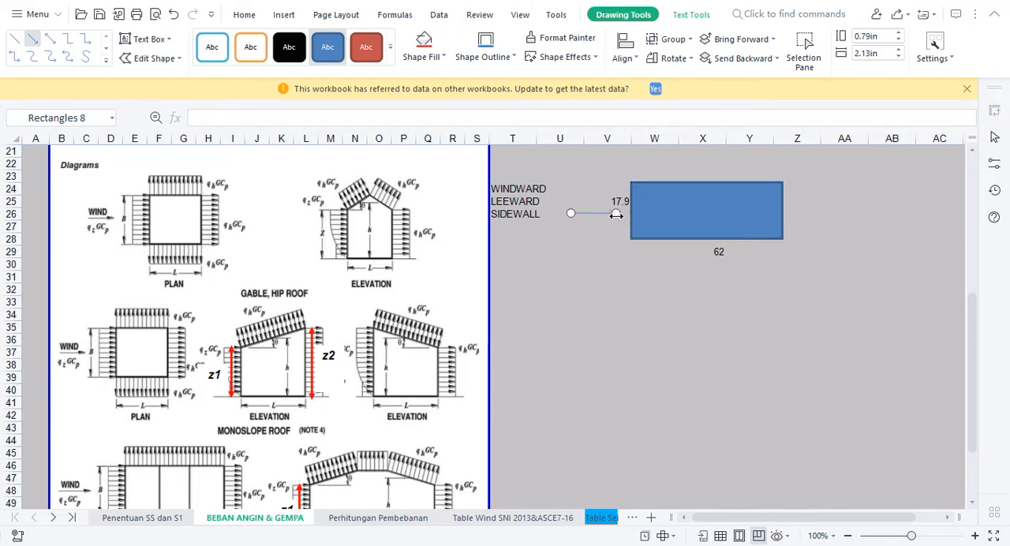
# Give the wind arrow the thick black line style and place a copy of it beyond the rectangle's right side
pyautogui.click(409, 47)
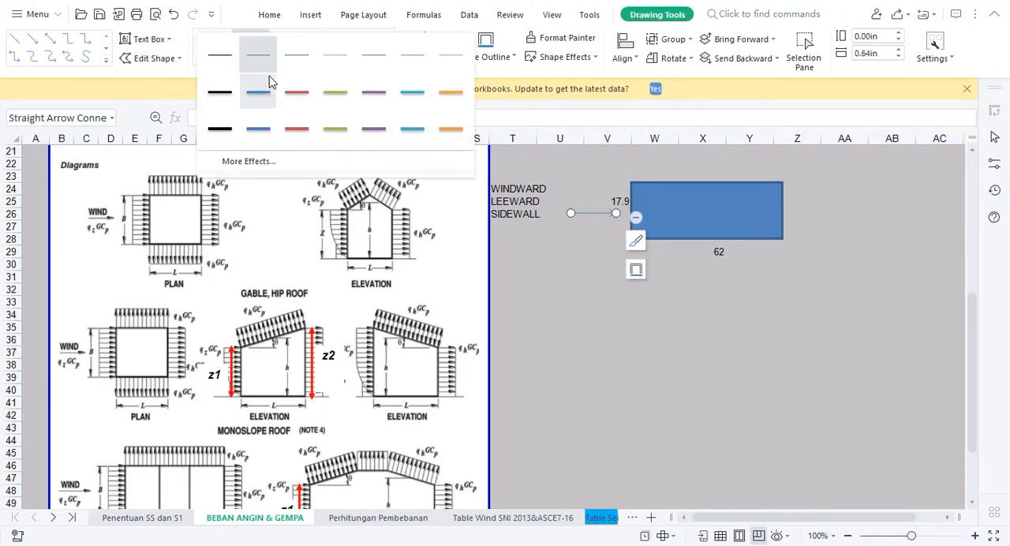
pyautogui.click(220, 128)
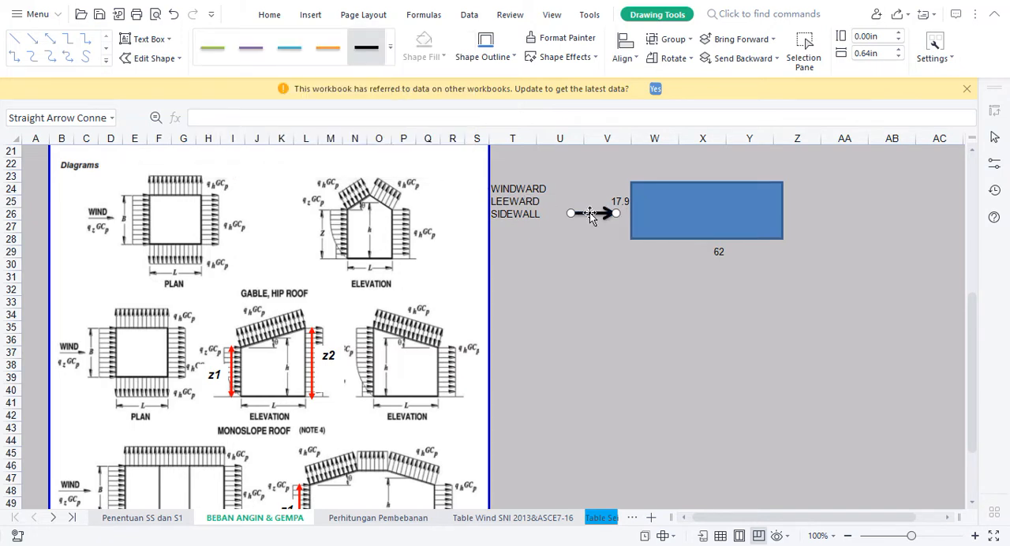
pyautogui.moveTo(593, 214); pyautogui.dragTo(808, 207)
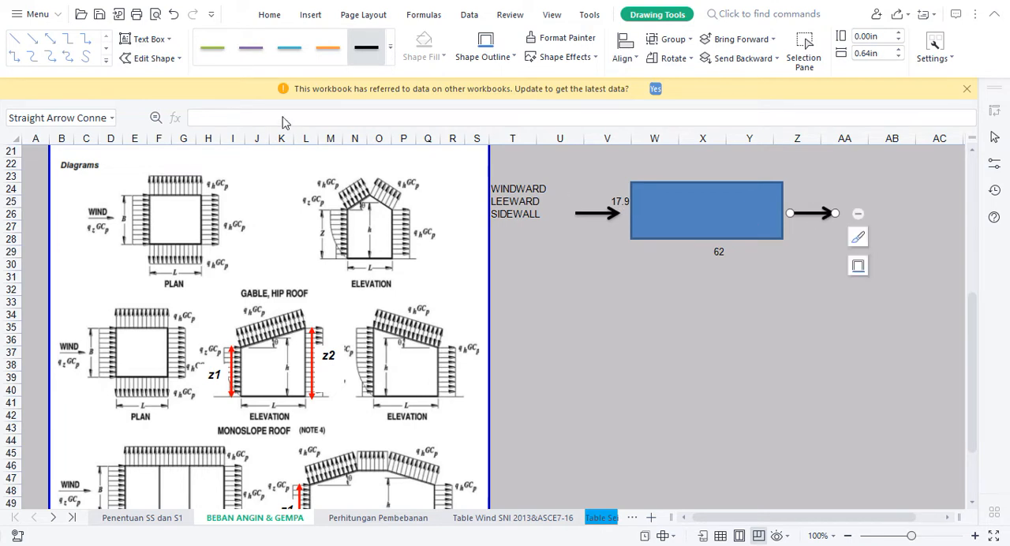
# Draw a downward arrow about 0.58 in long below the rectangle and apply the thick black line style
pyautogui.click(32, 38)
pyautogui.moveTo(671, 270); pyautogui.dragTo(672, 287)
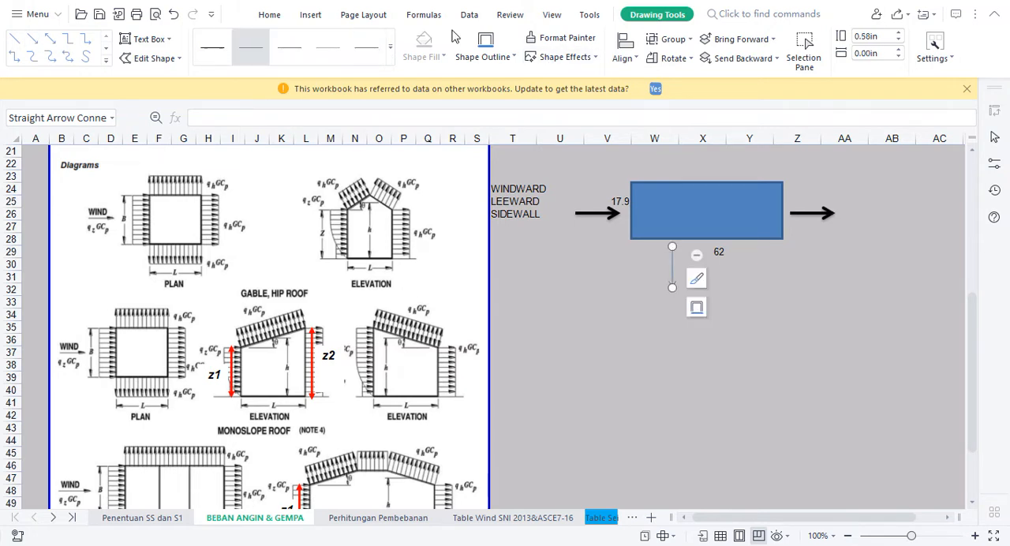
pyautogui.click(390, 47)
pyautogui.click(225, 130)
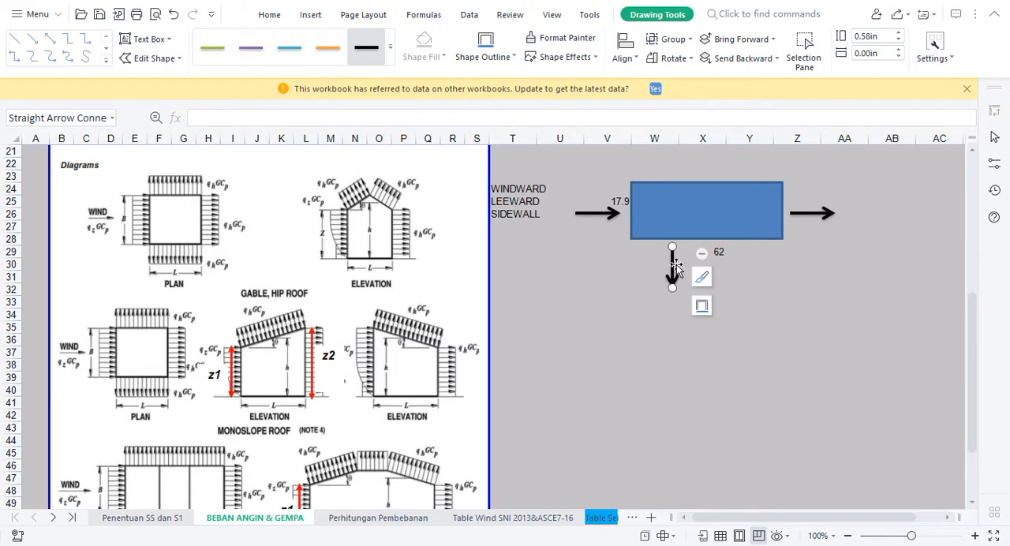
# Try to copy the downward arrow above the rectangle and reverse the copy so it points upward, deleting it at the end
pyautogui.moveTo(692, 272); pyautogui.dragTo(672, 152)
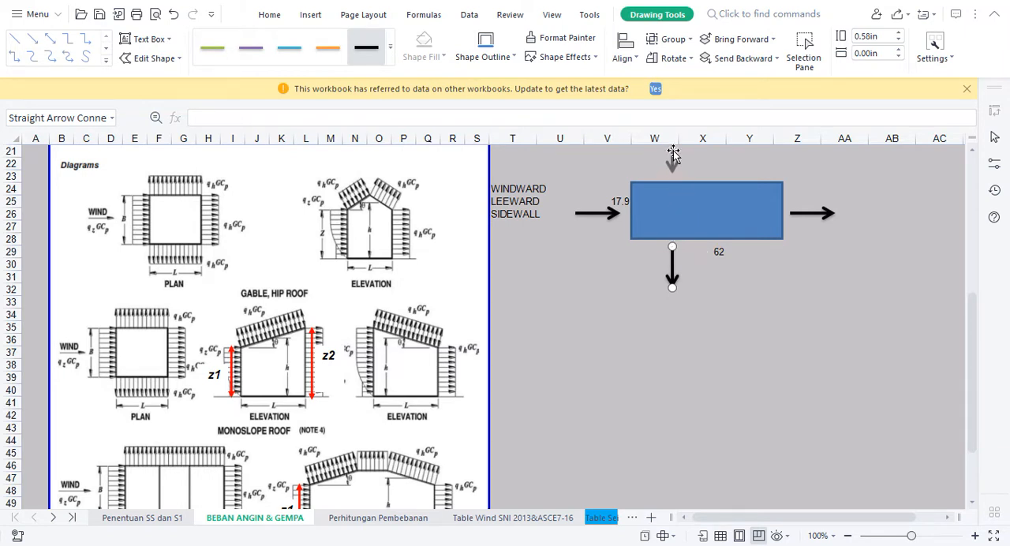
pyautogui.moveTo(976, 321); pyautogui.dragTo(973, 315)
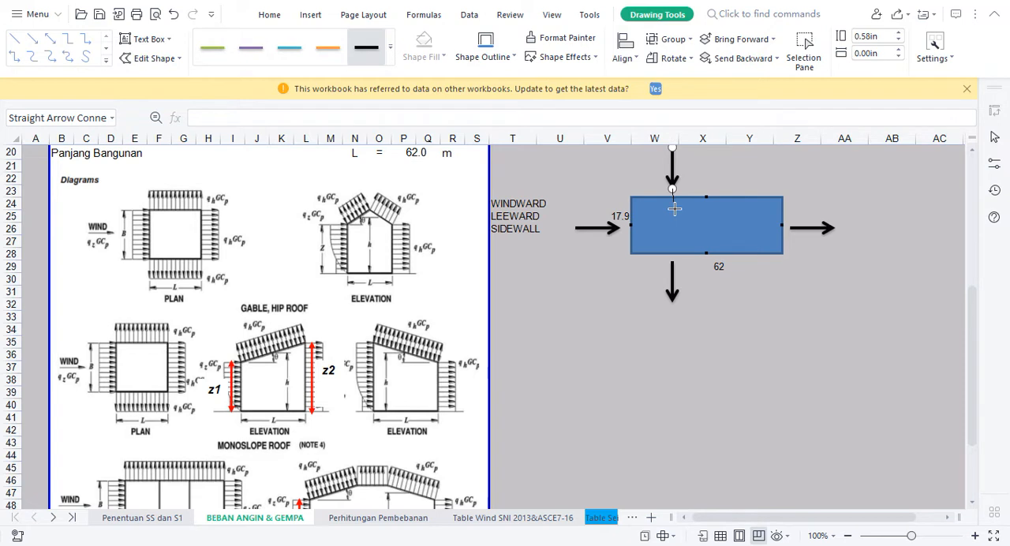
pyautogui.moveTo(677, 228); pyautogui.dragTo(677, 228)
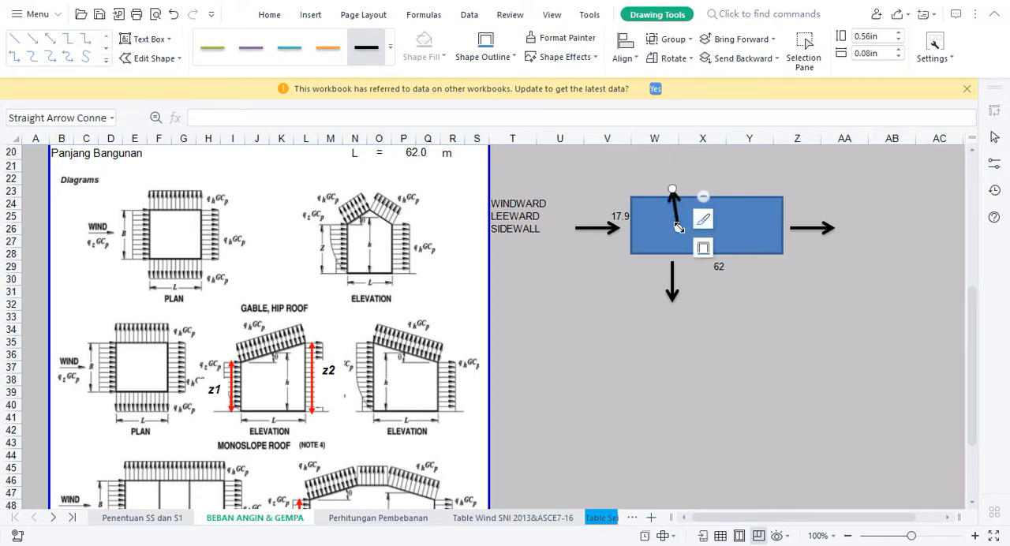
pyautogui.press('Delete')
# Draw an upward arrow about 0.56 in long, style it thick black, and move it just above the rectangle
pyautogui.click(671, 280)
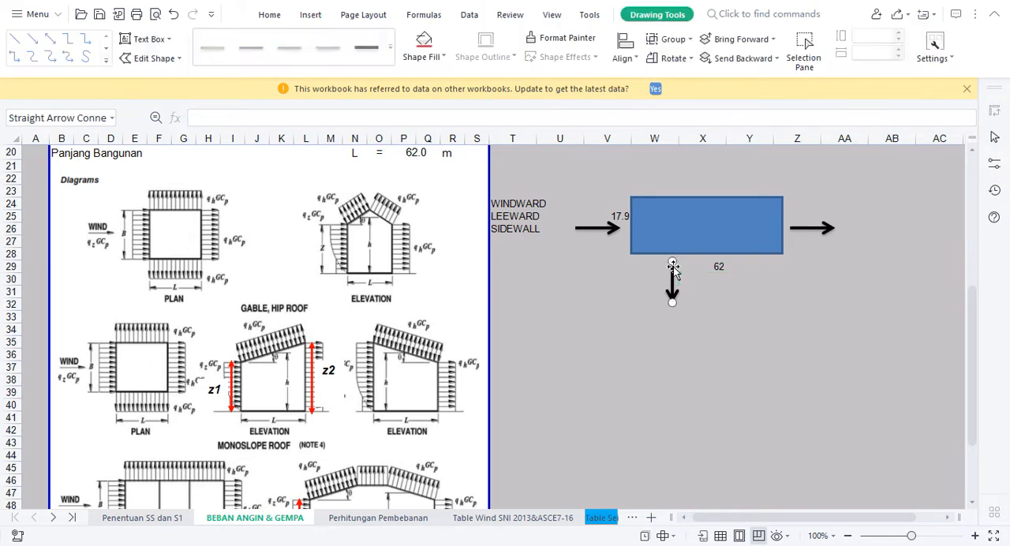
pyautogui.click(32, 38)
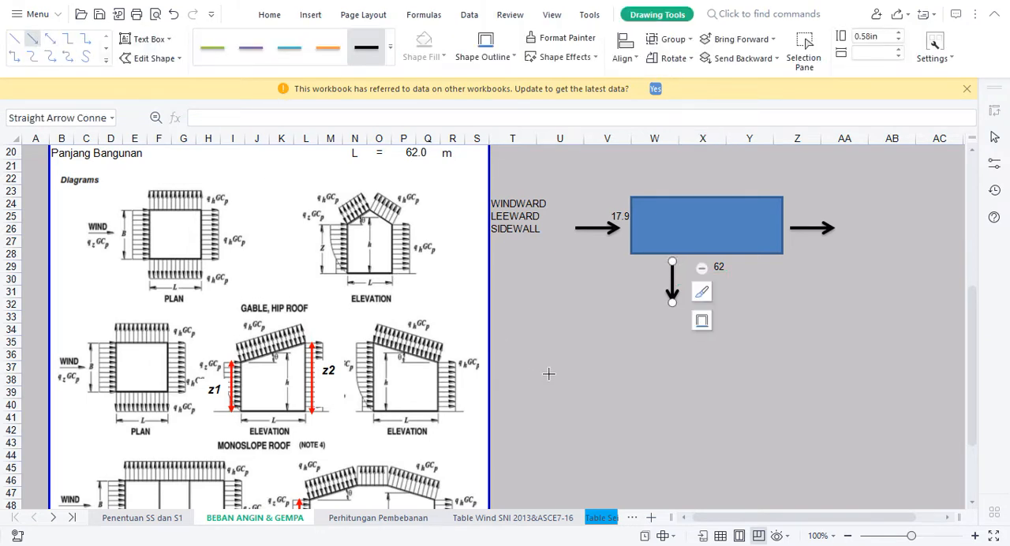
pyautogui.moveTo(684, 362); pyautogui.dragTo(683, 324)
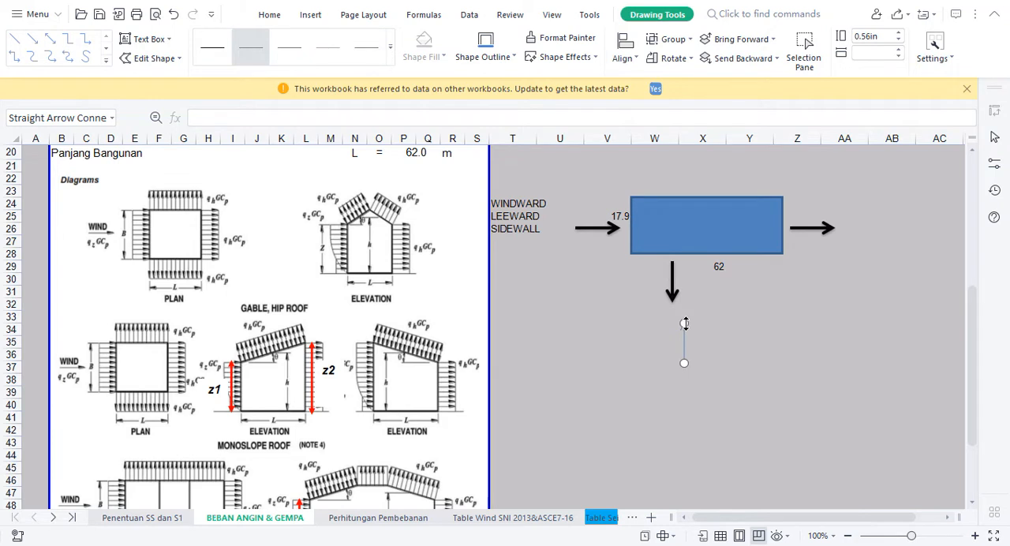
pyautogui.click(388, 49)
pyautogui.click(238, 136)
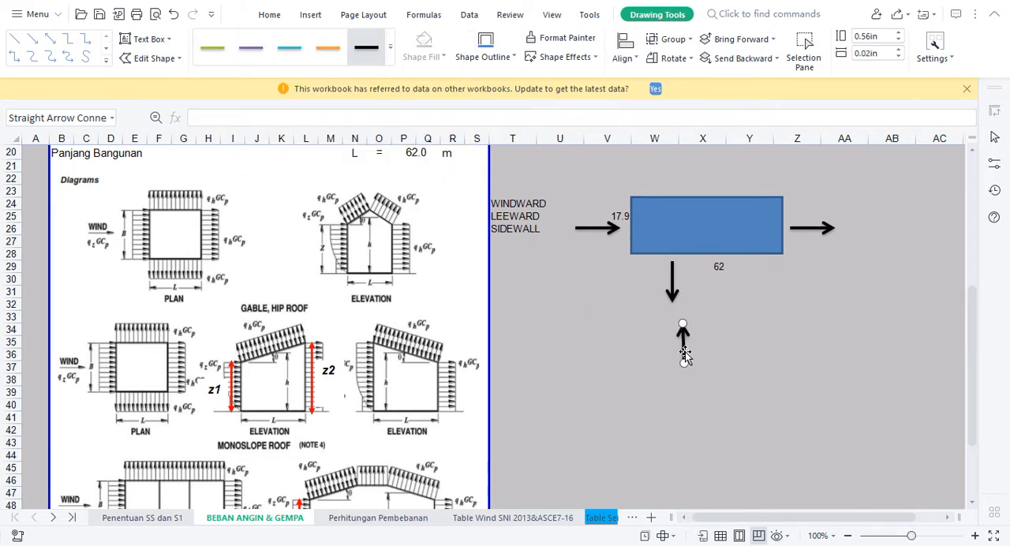
pyautogui.moveTo(670, 158); pyautogui.dragTo(668, 163)
pyautogui.click(797, 380)
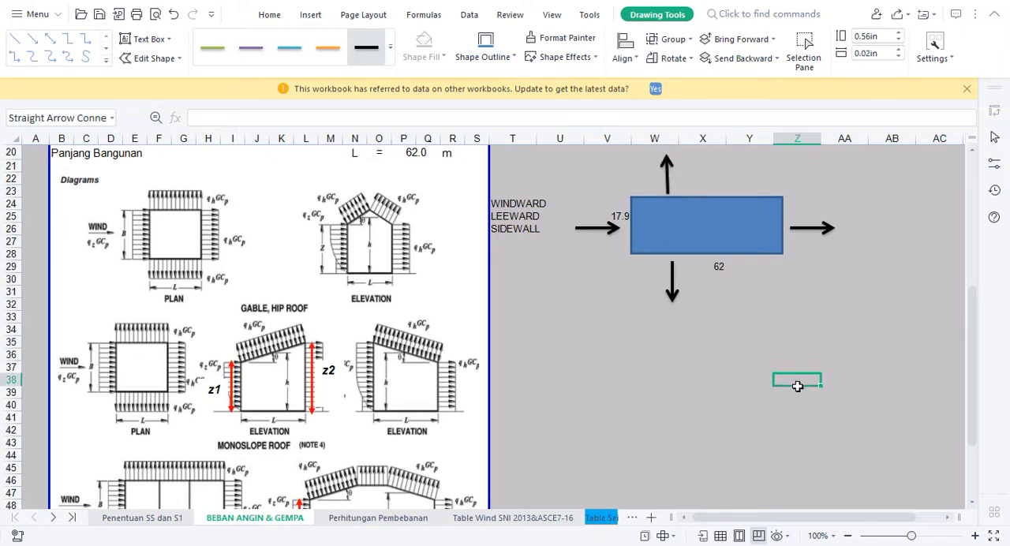
# Label the horizontal arrows by entering WW in cell V27 and LW in cell Z27, right-aligning the LW label
pyautogui.click(582, 241)
pyautogui.click(598, 242)
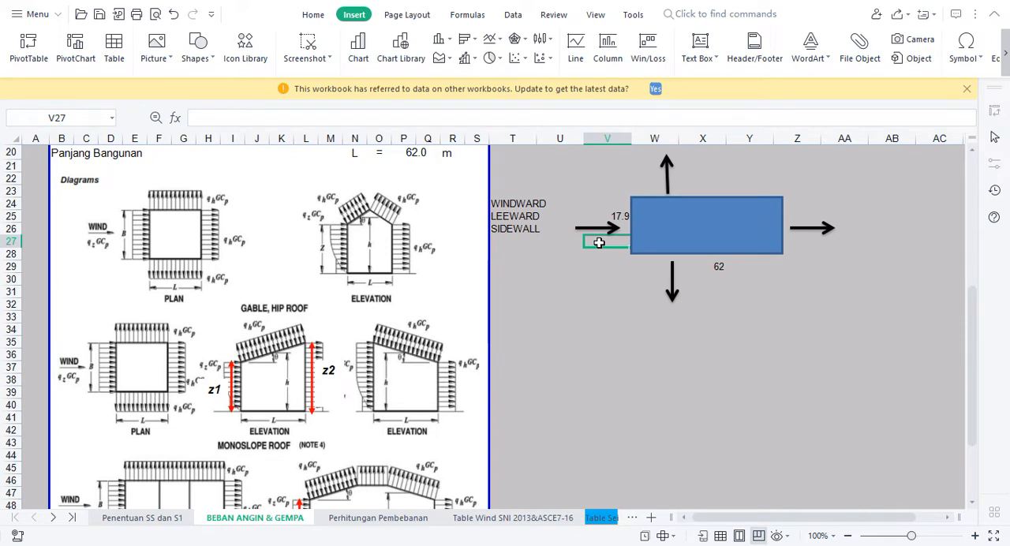
pyautogui.write('WW')
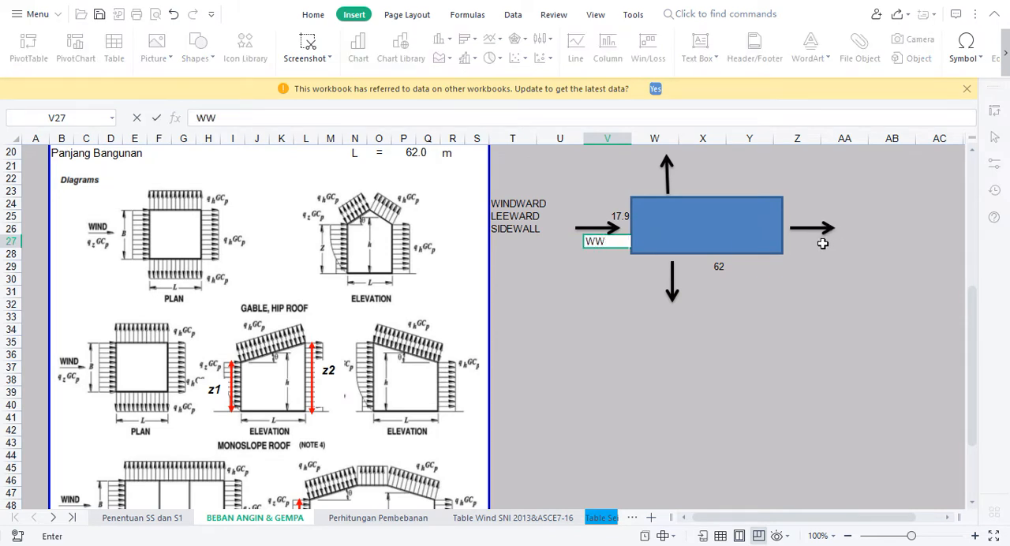
pyautogui.click(819, 243)
pyautogui.write('LW')
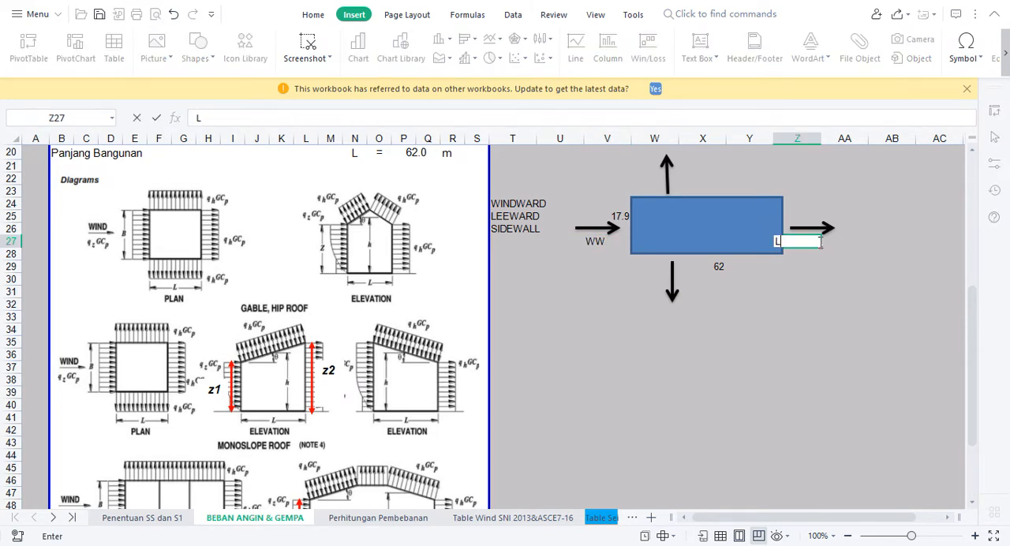
pyautogui.click(828, 243)
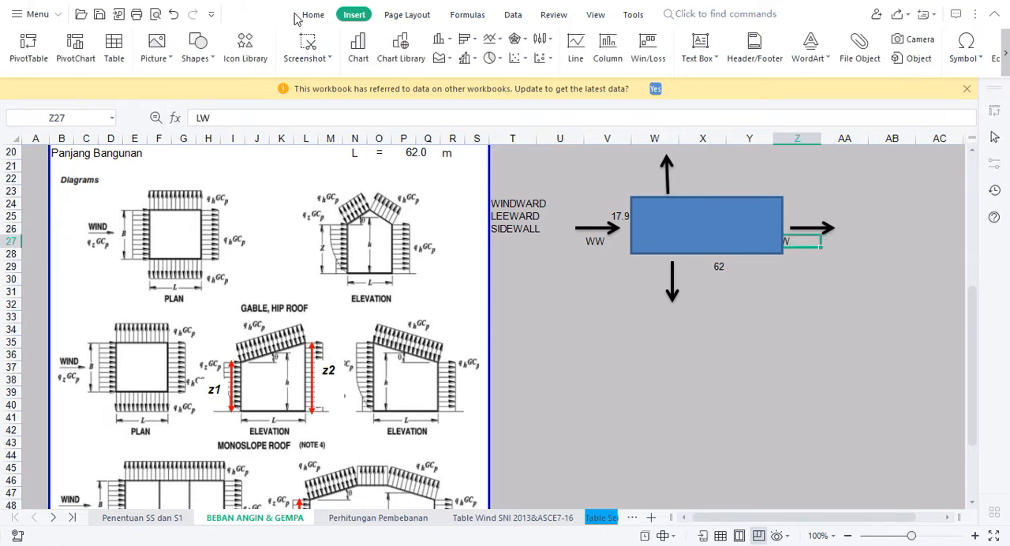
pyautogui.click(301, 15)
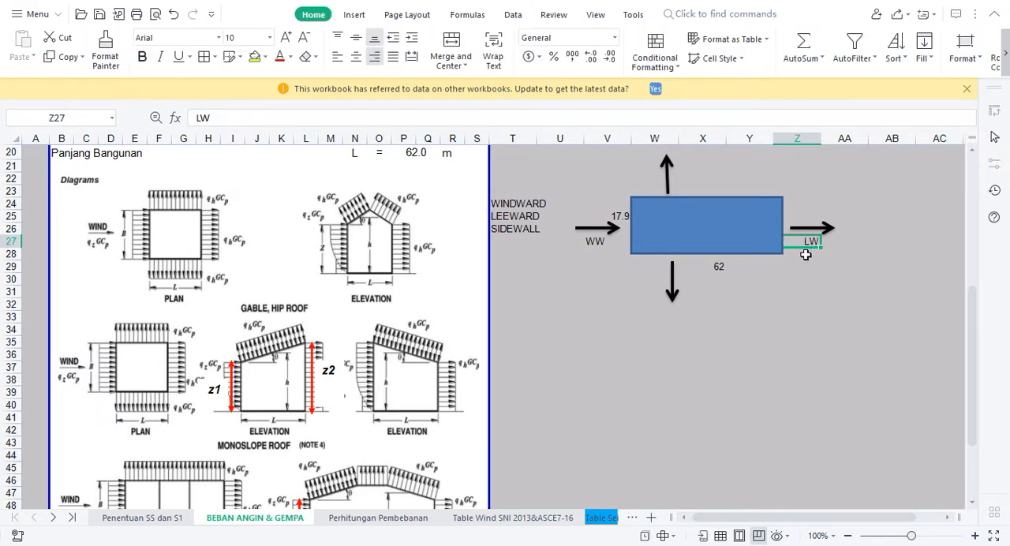
# Label the vertical sidewall arrows by entering SW in cells X30 and X23
pyautogui.click(687, 285)
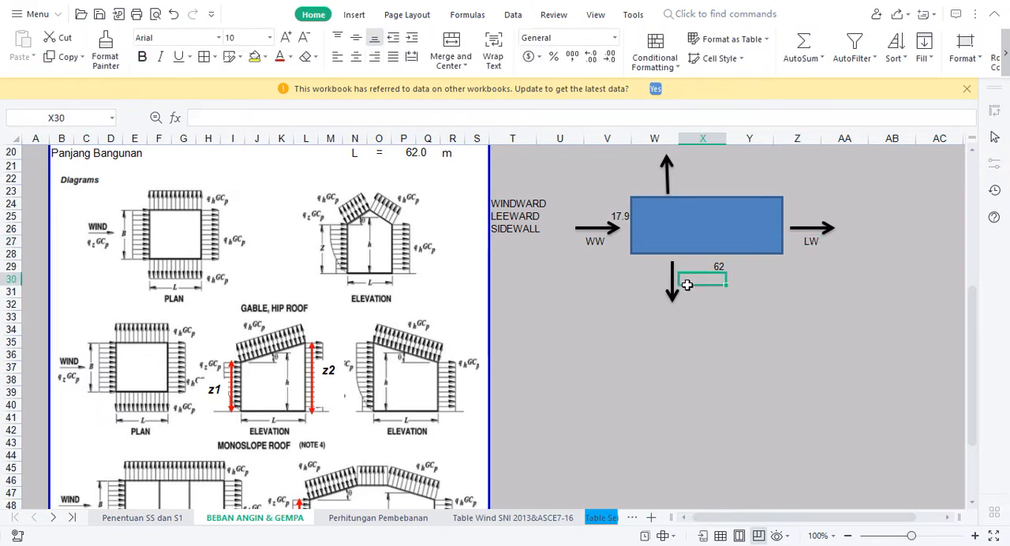
pyautogui.write('SD')
pyautogui.press('BackSpace')
pyautogui.write('W')
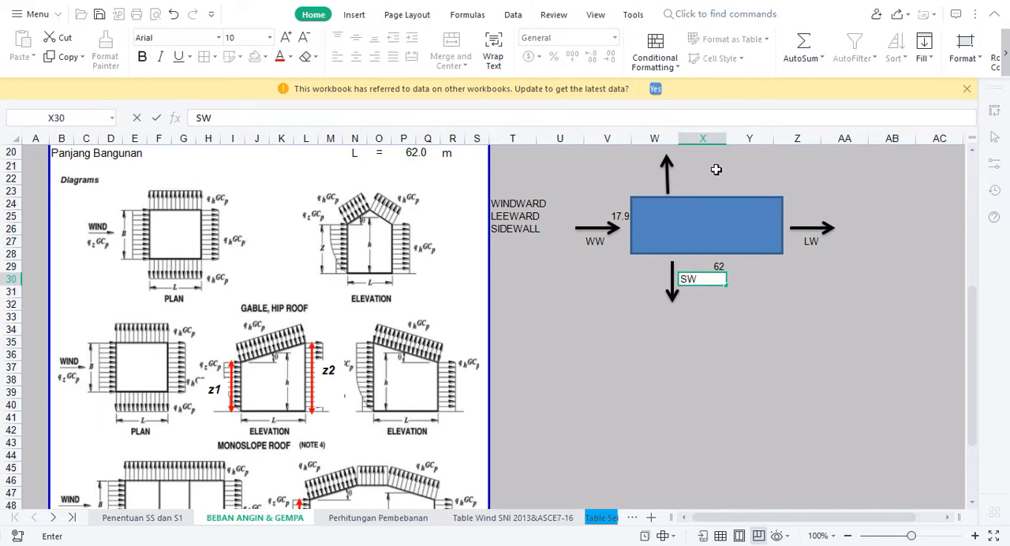
pyautogui.click(679, 187)
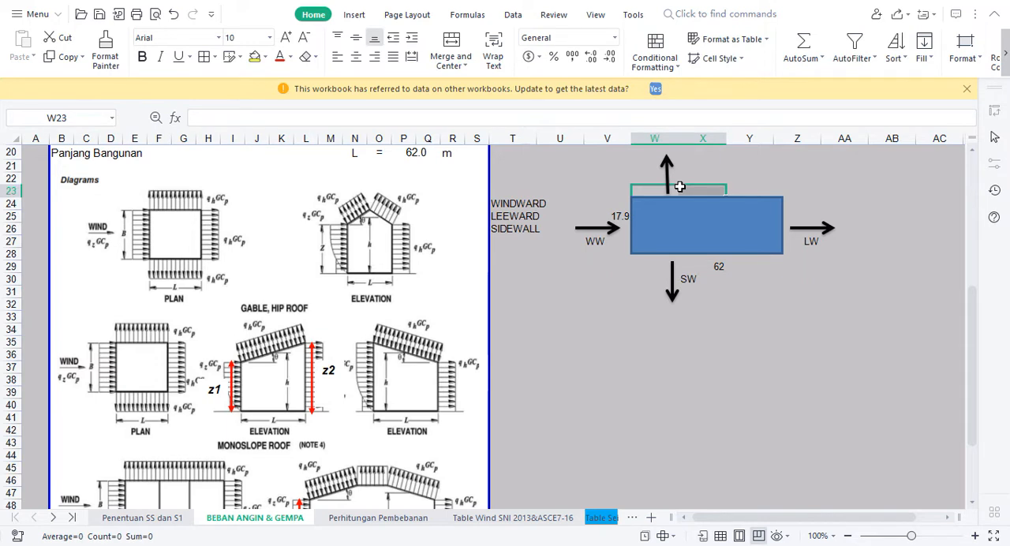
pyautogui.click(687, 189)
pyautogui.write('SW')
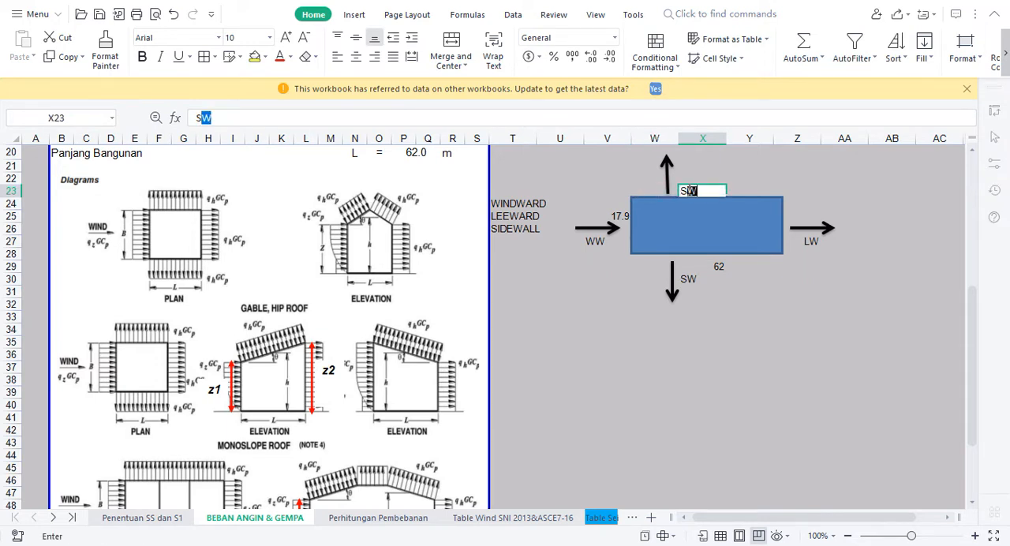
pyautogui.click(713, 338)
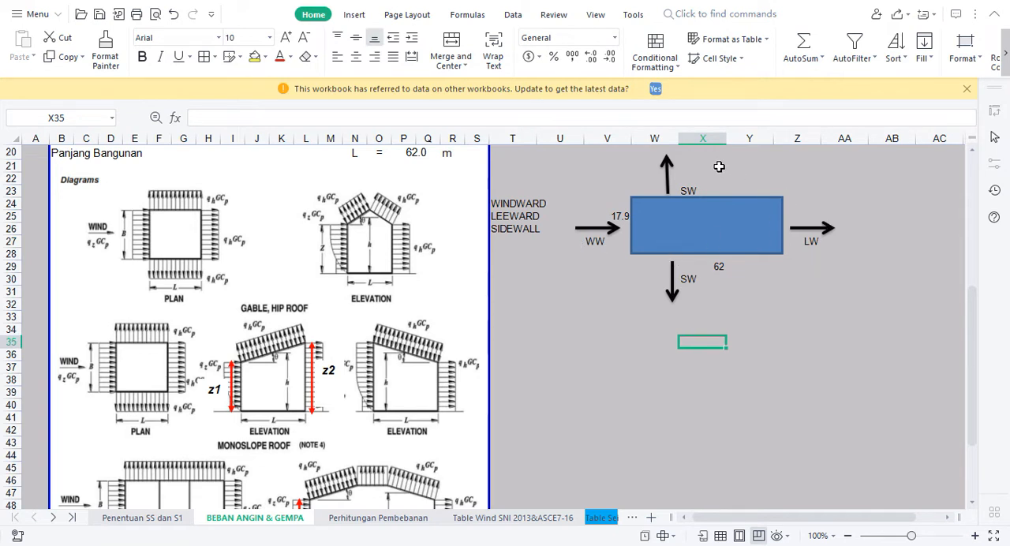
# Move the upward arrow aside to around row 40, place the downward arrow above the rectangle, and set cell X23 to WW
pyautogui.click(667, 164)
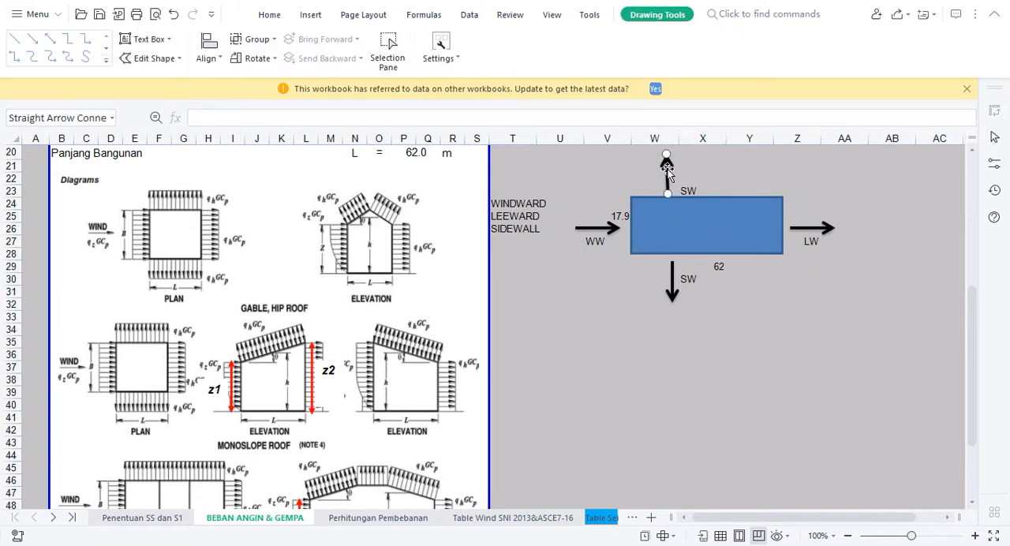
pyautogui.moveTo(665, 158)
pyautogui.mouseDown()
pyautogui.moveTo(649, 279)
pyautogui.moveTo(615, 395)
pyautogui.mouseUp()
pyautogui.moveTo(673, 297); pyautogui.dragTo(669, 186)
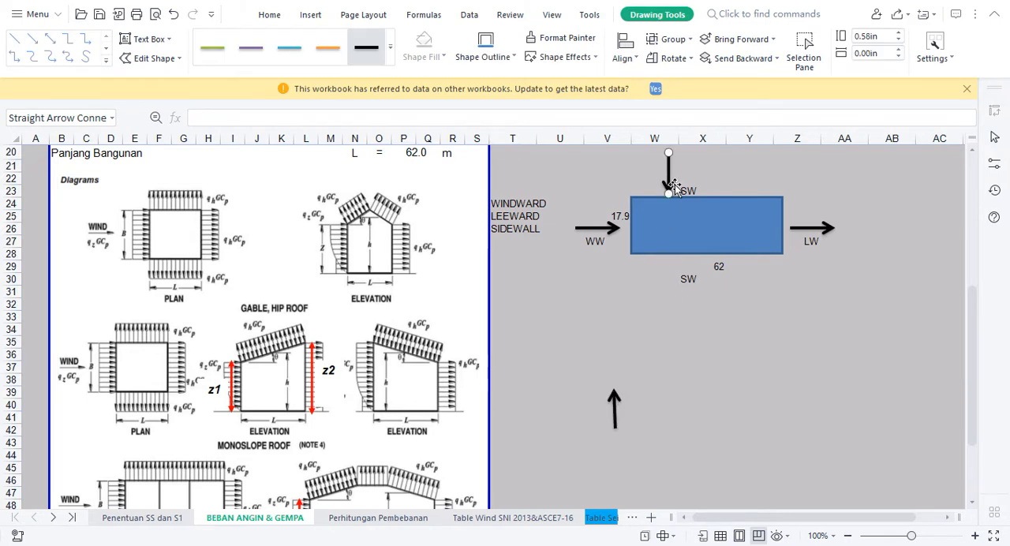
pyautogui.click(682, 190)
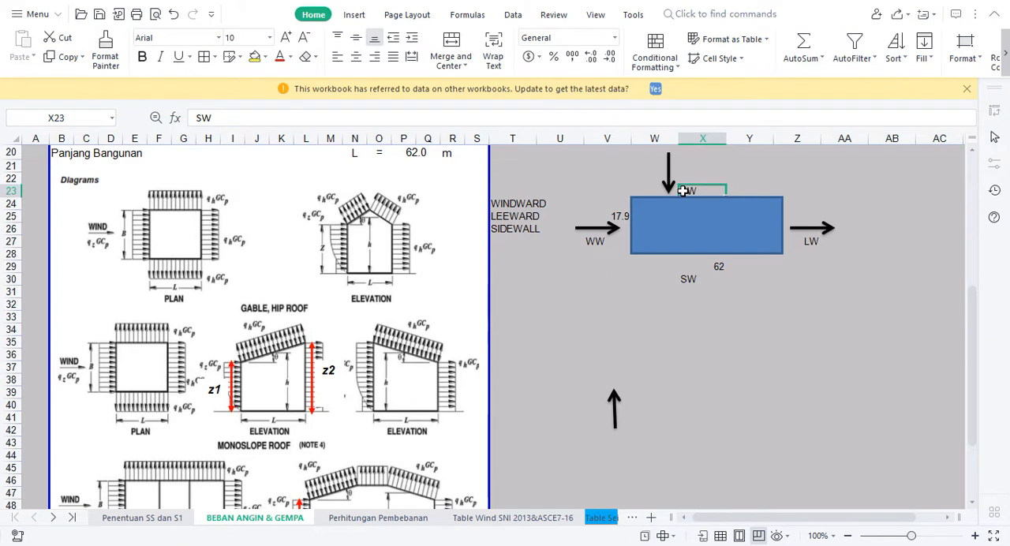
pyautogui.write('WW')
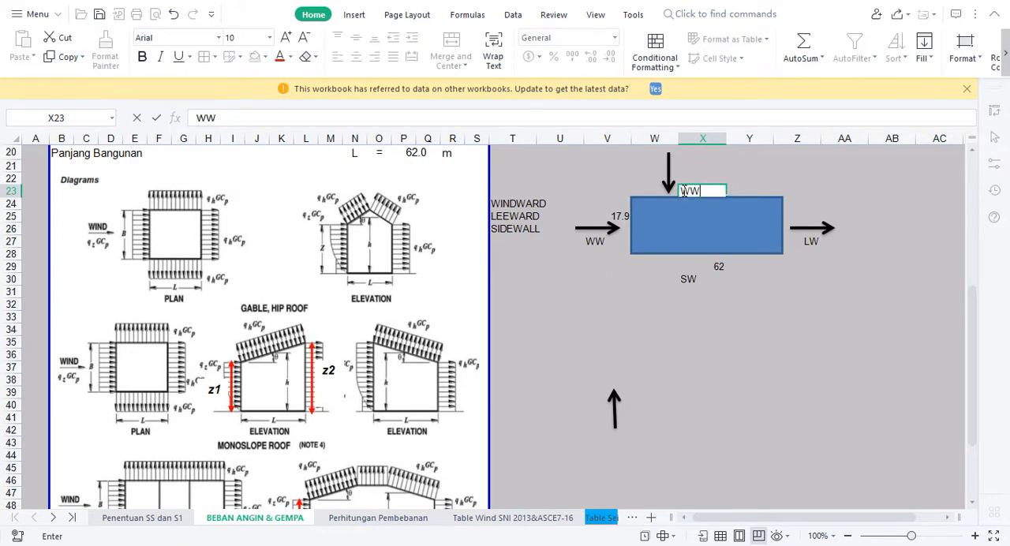
pyautogui.click(698, 304)
# Copy the downward arrow from above the rectangle to below it and set its label in X30 to LW
pyautogui.click(669, 172)
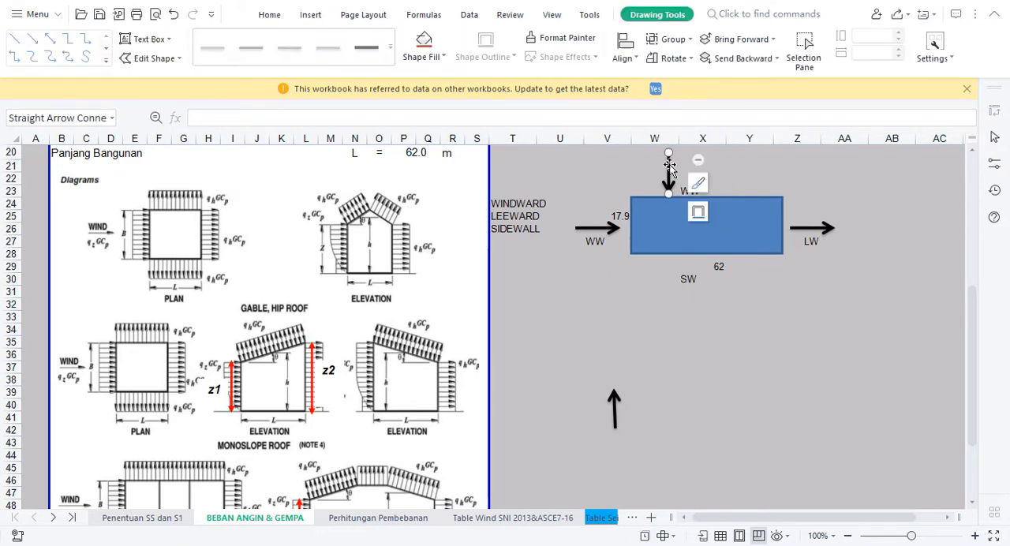
pyautogui.keyDown('ctrl'); pyautogui.moveTo(670, 172); pyautogui.dragTo(663, 269); pyautogui.keyUp('ctrl')
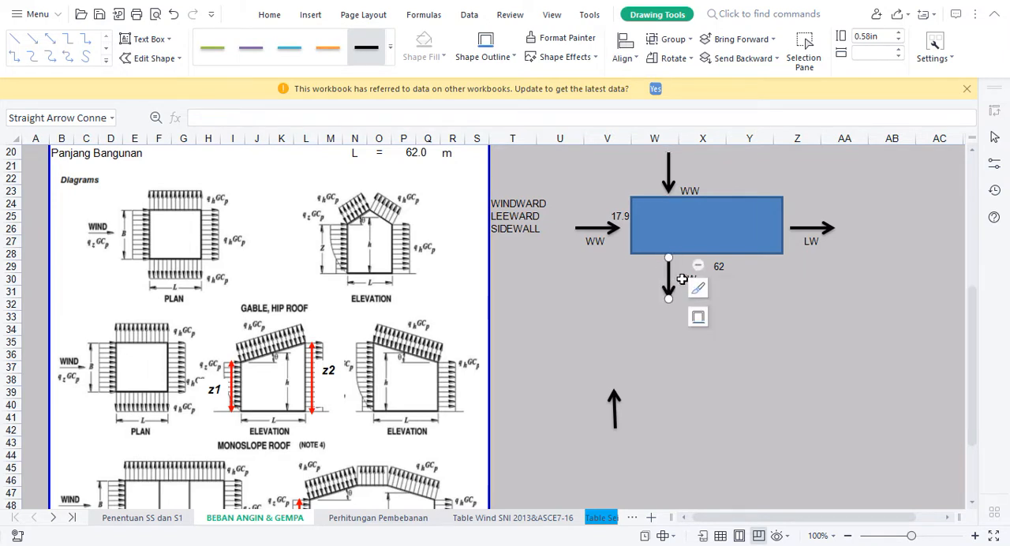
pyautogui.click(680, 280)
pyautogui.write('LW')
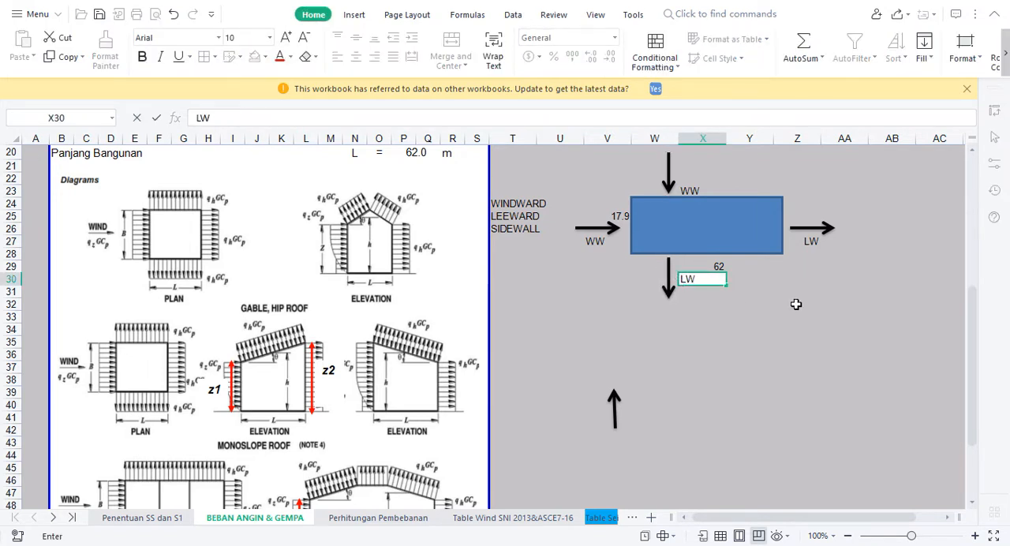
# Reverse the arrow on the rectangle's left side to point outward and set the side labels in Z27 and V27 to SW
pyautogui.click(607, 230)
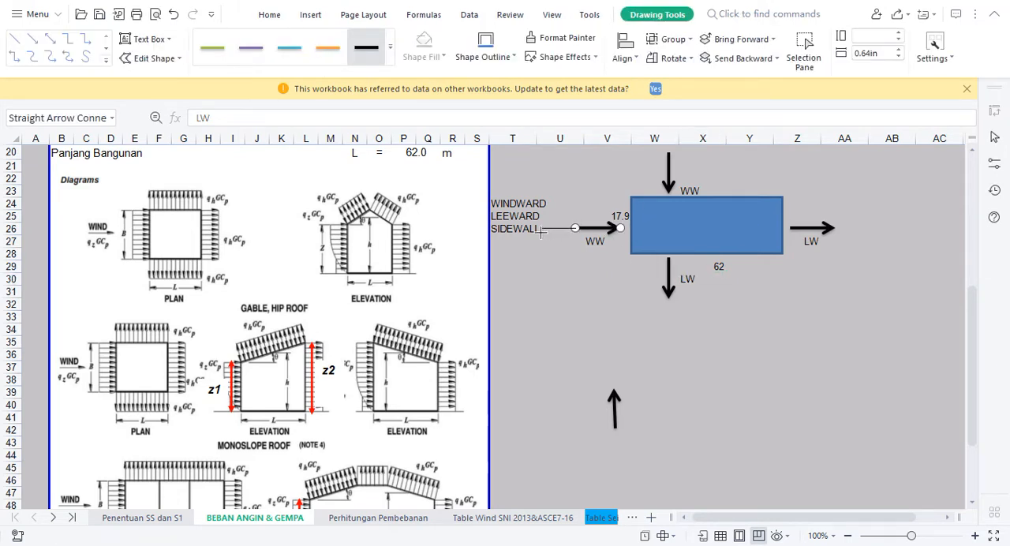
pyautogui.moveTo(532, 239); pyautogui.dragTo(598, 230)
pyautogui.click(814, 241)
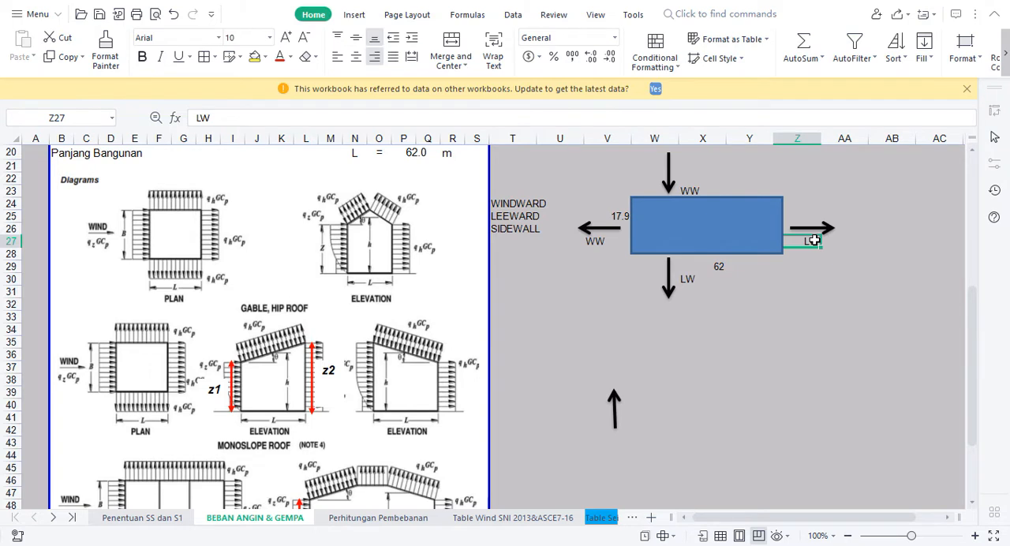
pyautogui.write('SW')
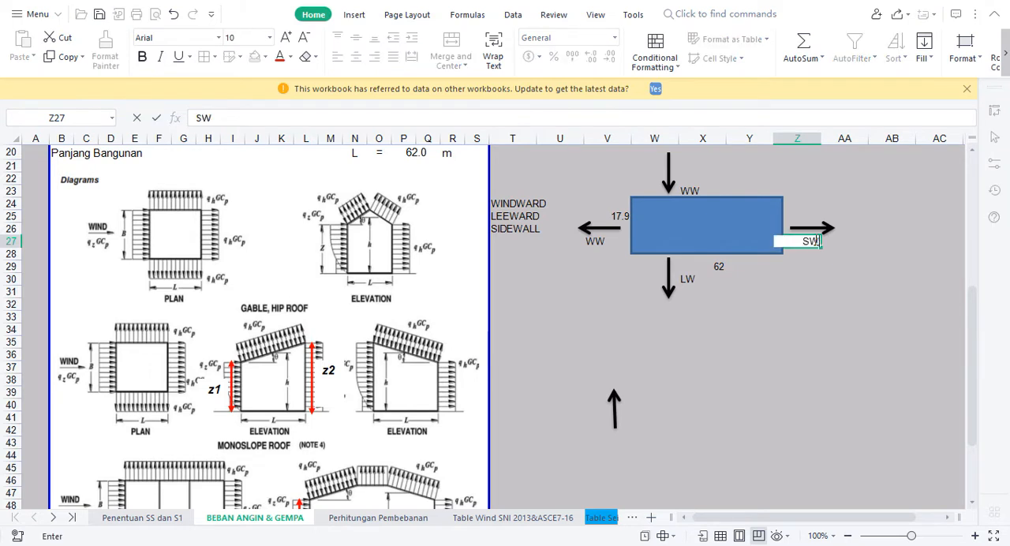
pyautogui.click(598, 240)
pyautogui.write('SW')
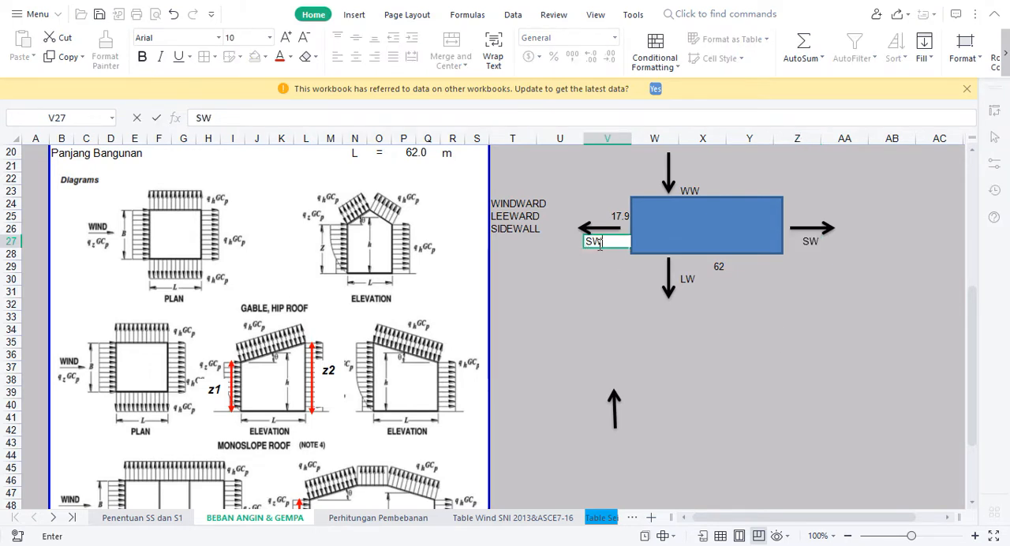
pyautogui.click(591, 277)
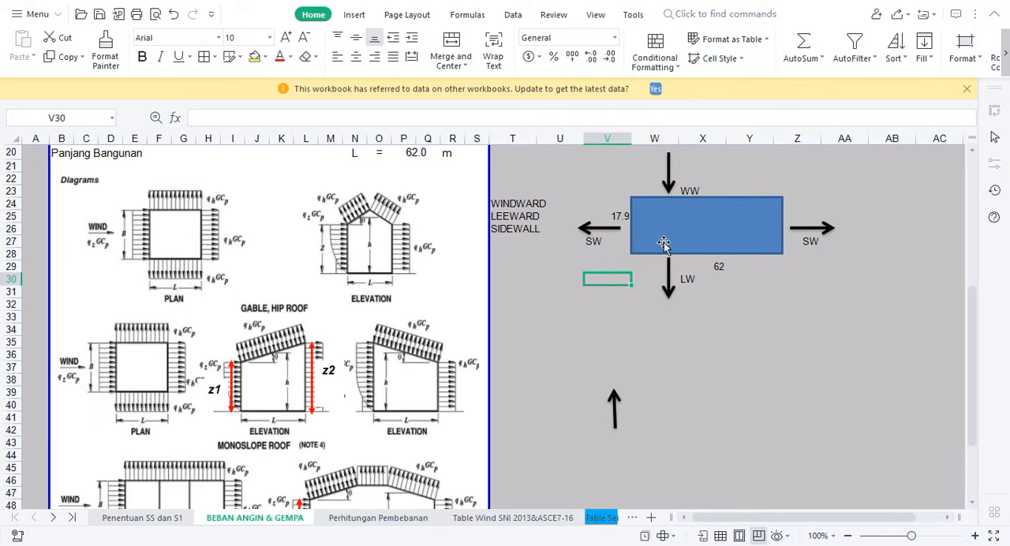
pyautogui.click(710, 268)
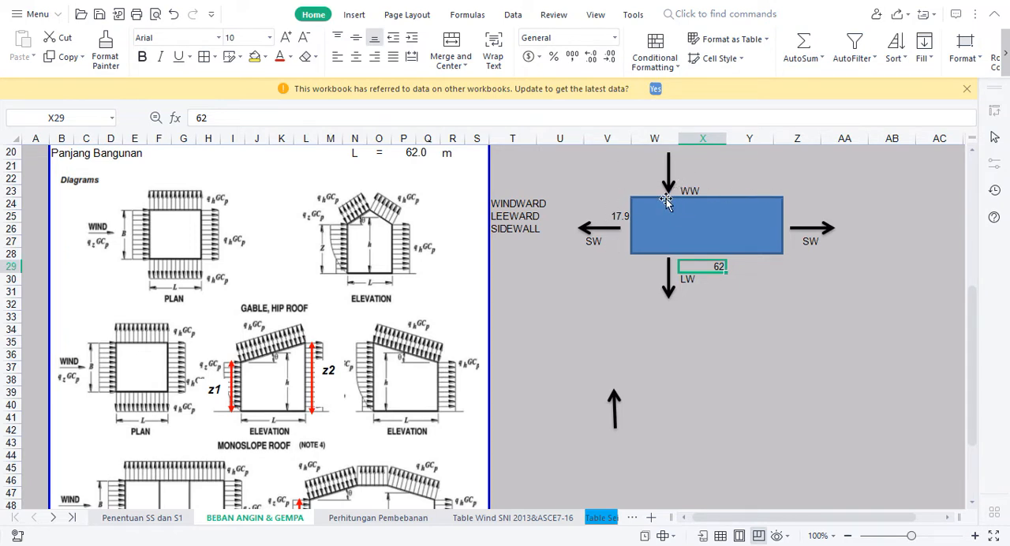
pyautogui.click(598, 303)
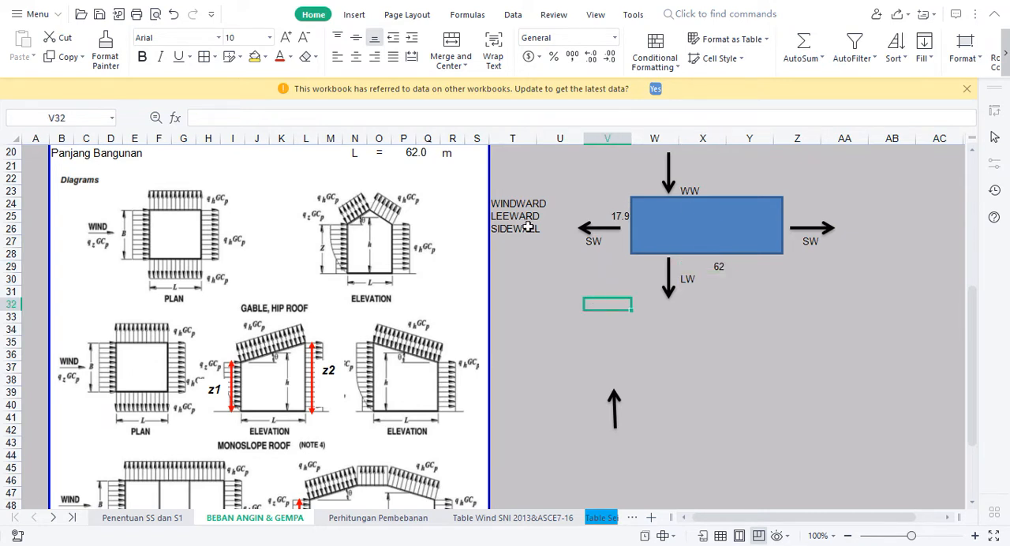
pyautogui.moveTo(511, 207); pyautogui.dragTo(511, 230)
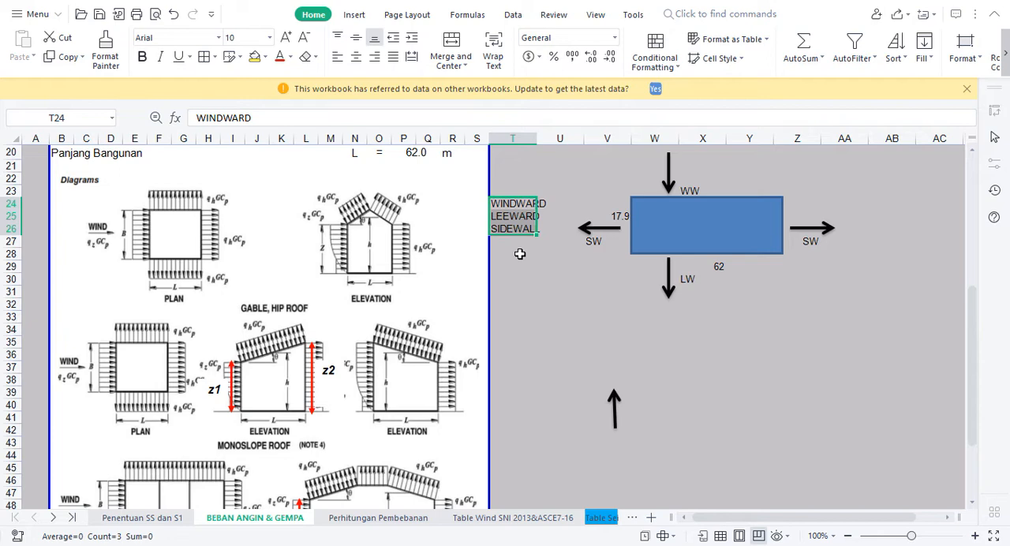
# Switch to STAAD.Pro and add wind definition type 1 with the comment WIND WARD X
pyautogui.hotkey('alt', 'Tab')
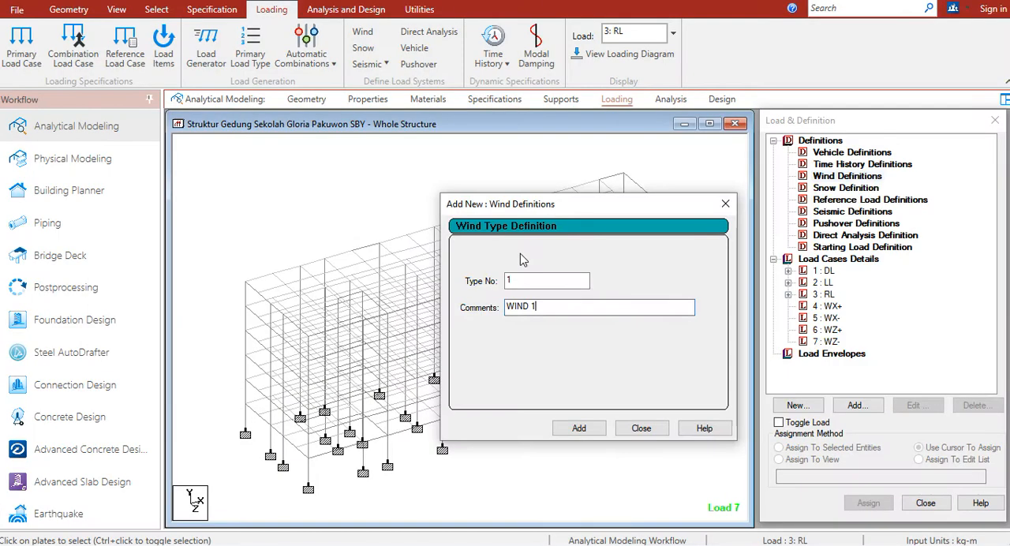
pyautogui.click(547, 307)
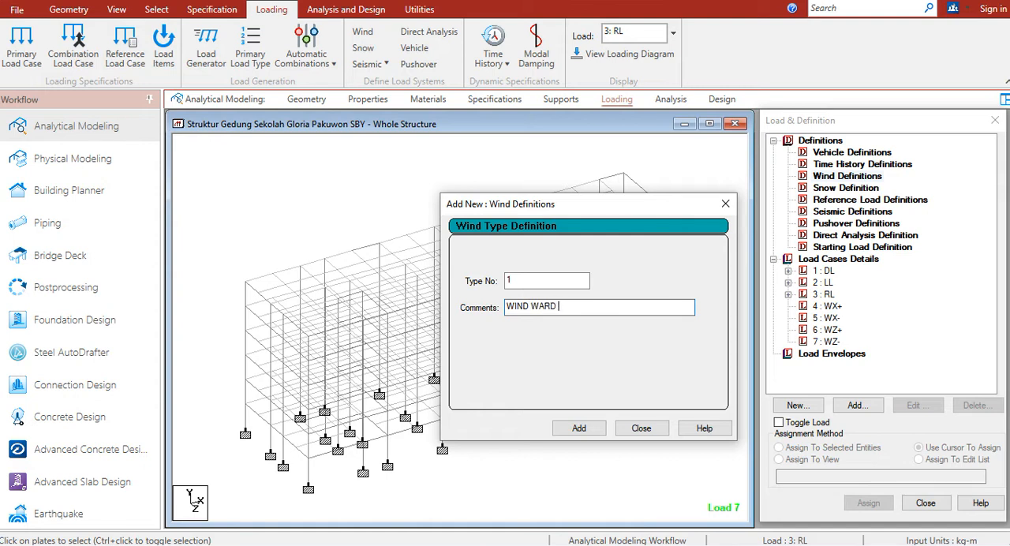
pyautogui.click(578, 428)
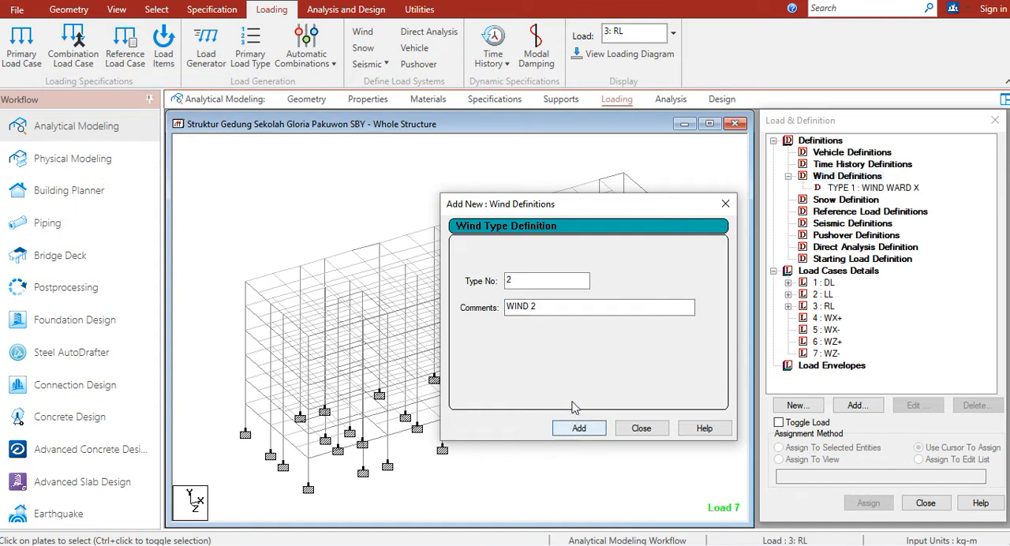
# Add wind definition type 2 with the comment LEEWARD X and type 3 with the comment SIDE WALL X
pyautogui.moveTo(553, 307); pyautogui.dragTo(422, 300)
pyautogui.write('LEEWAR')
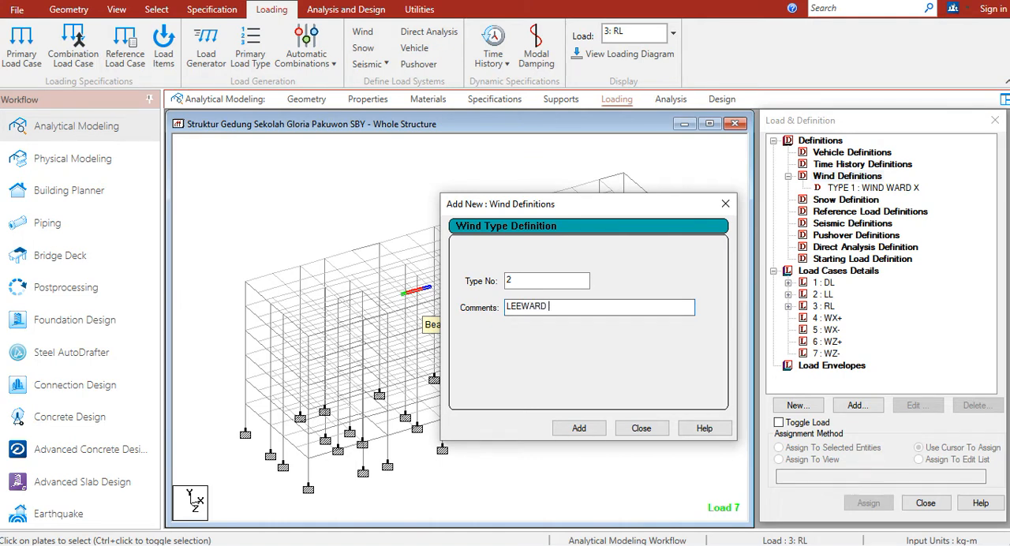
pyautogui.click(578, 428)
pyautogui.click(579, 306)
pyautogui.doubleClick(579, 306)
pyautogui.write('SIDE WA')
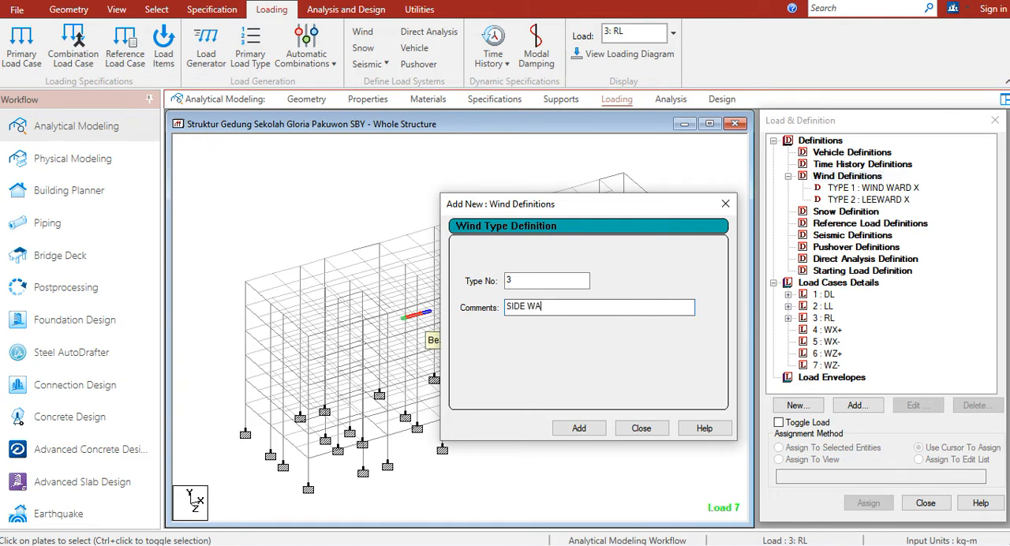
pyautogui.write('LL X')
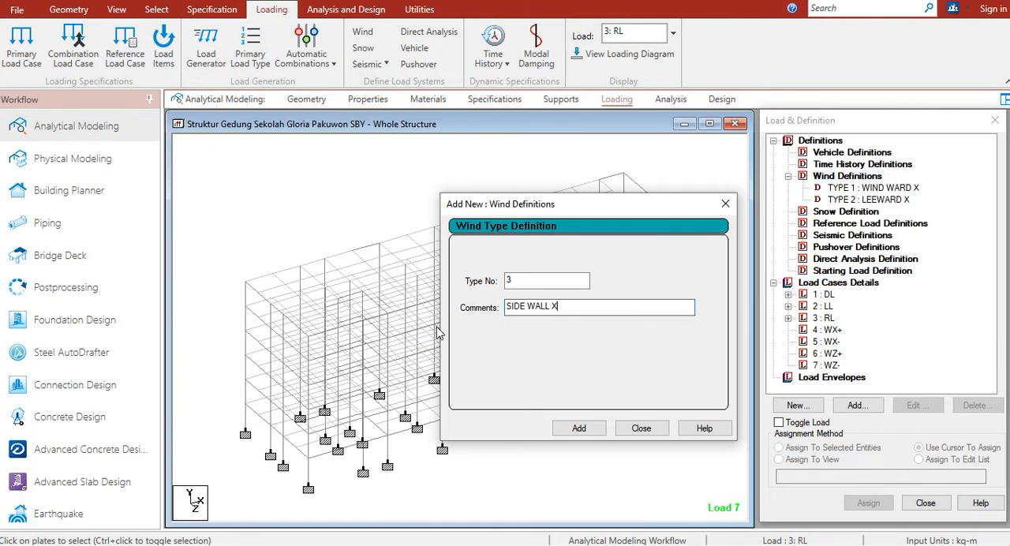
pyautogui.click(579, 428)
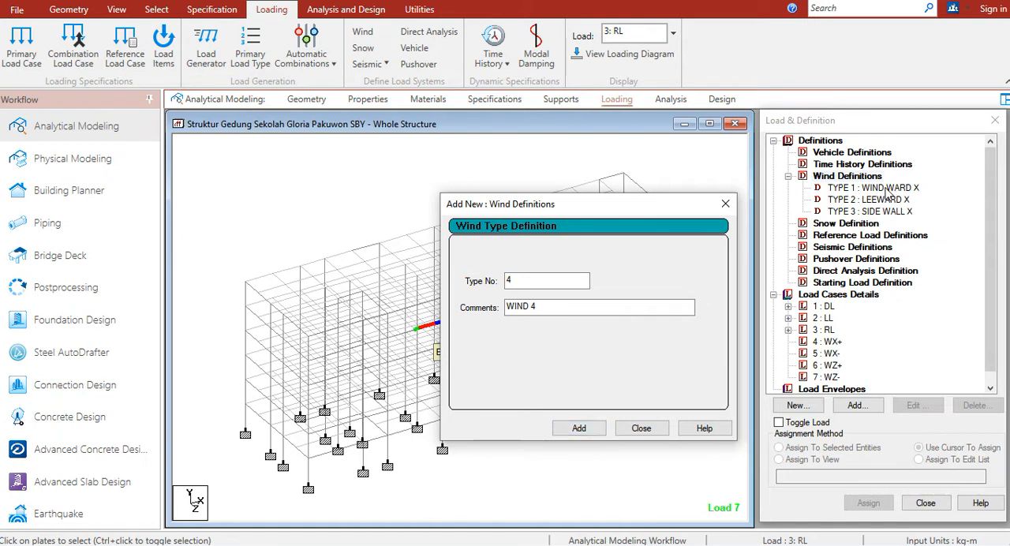
# Add wind definition type 4 with the comment WIND WARD Z and type 5 with the comment LEEWARD Z
pyautogui.doubleClick(580, 307)
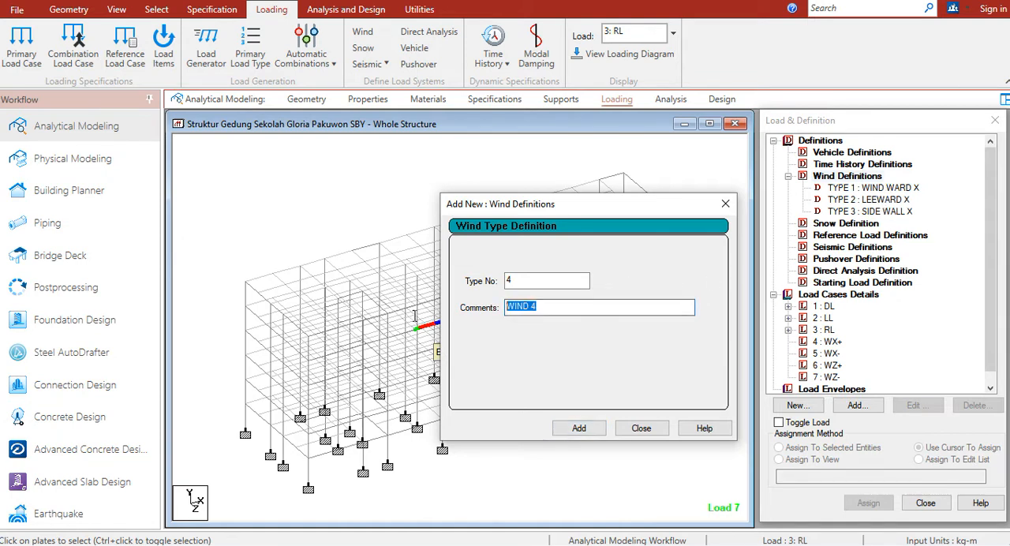
pyautogui.write('WI')
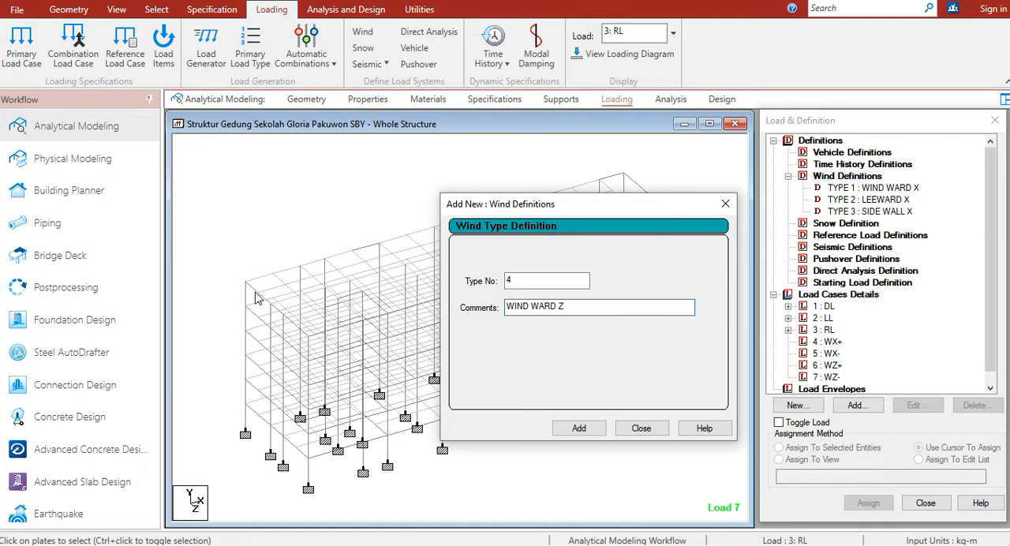
pyautogui.click(579, 428)
pyautogui.moveTo(624, 307); pyautogui.dragTo(403, 307)
pyautogui.write('LEE')
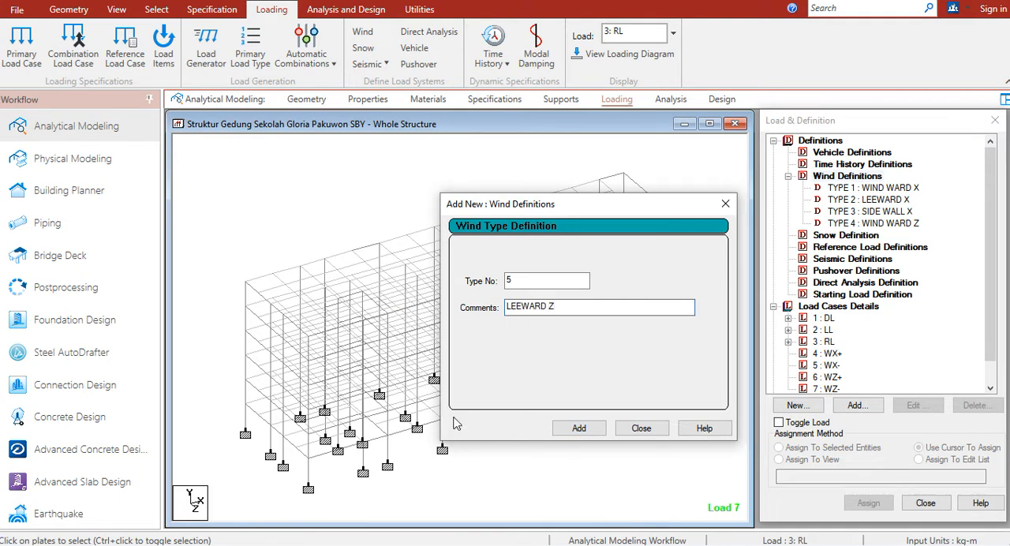
pyautogui.click(591, 428)
# Add wind definition type 6 with the comment SIDE WALL Z and finish adding wind types
pyautogui.moveTo(547, 304); pyautogui.dragTo(472, 307)
pyautogui.write('SIDE WALL')
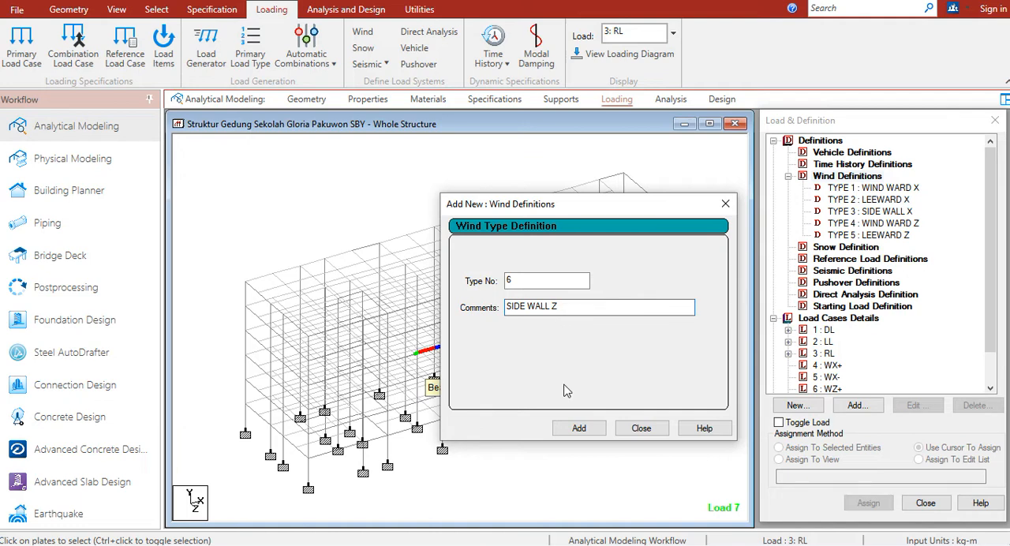
pyautogui.click(578, 428)
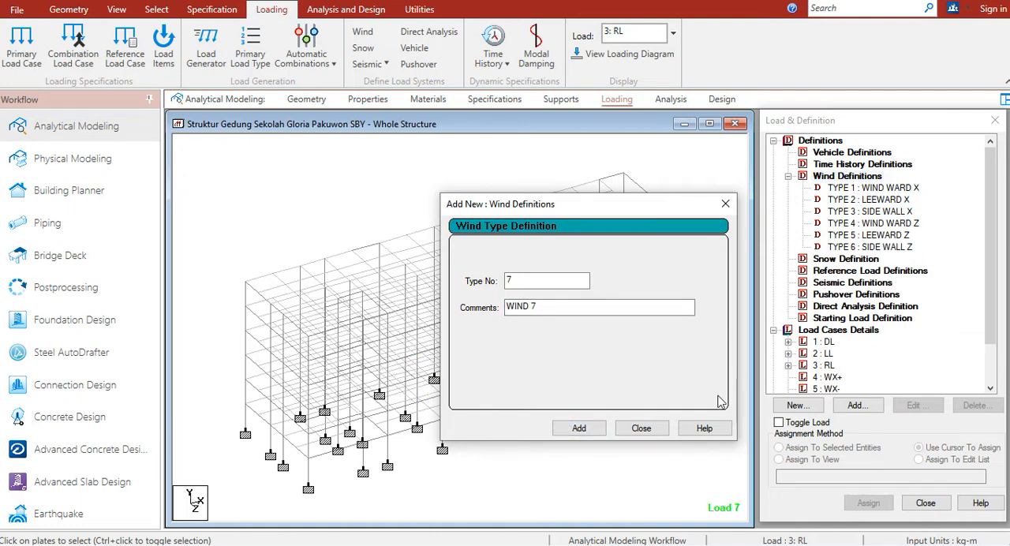
pyautogui.click(641, 429)
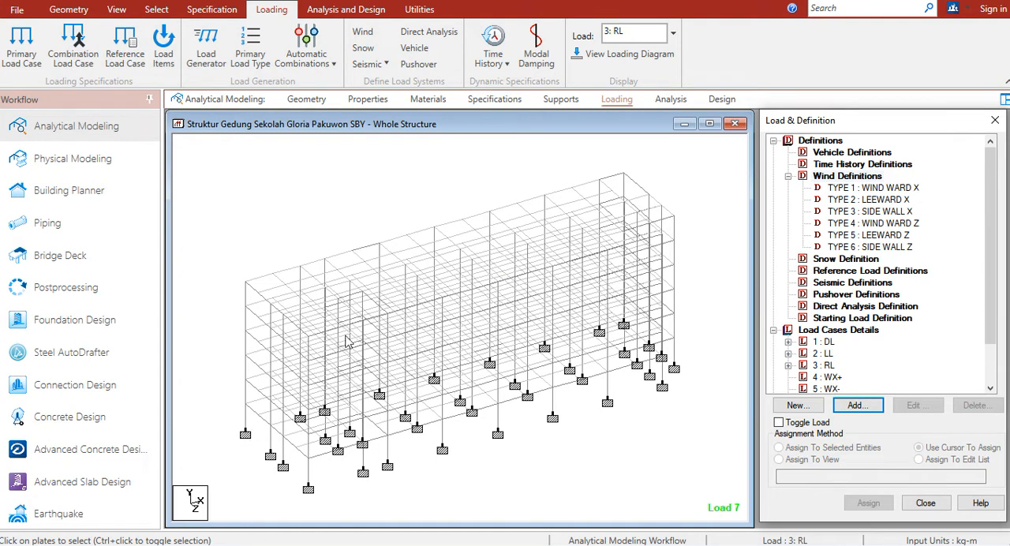
# Show the whole structure in plan from above and select the type 1 WIND WARD X definition
pyautogui.click(117, 10)
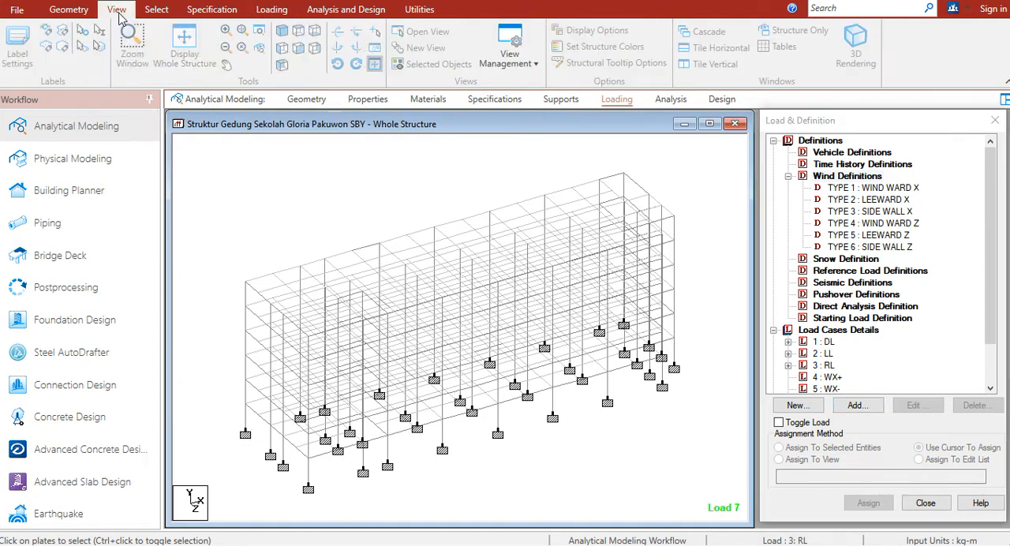
pyautogui.click(299, 32)
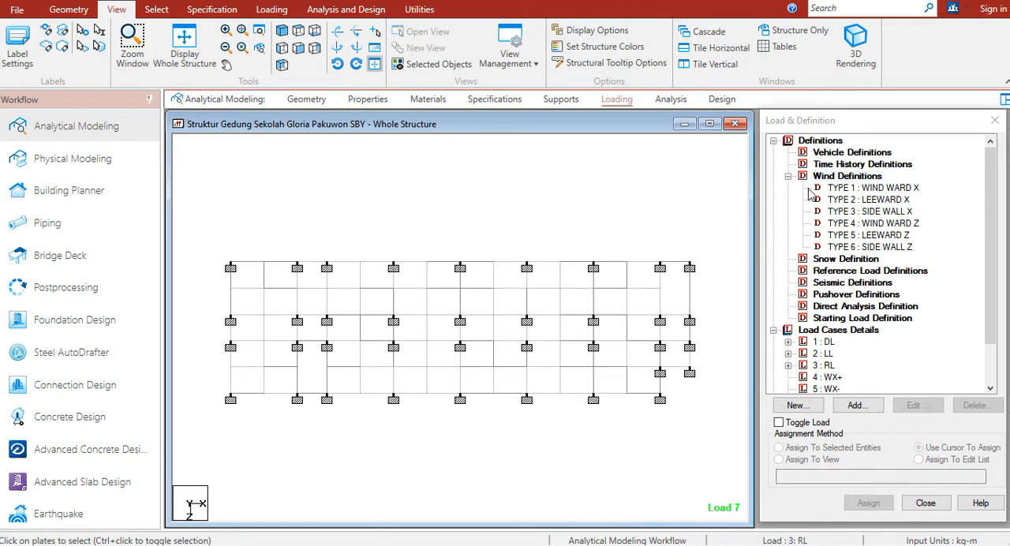
pyautogui.click(891, 190)
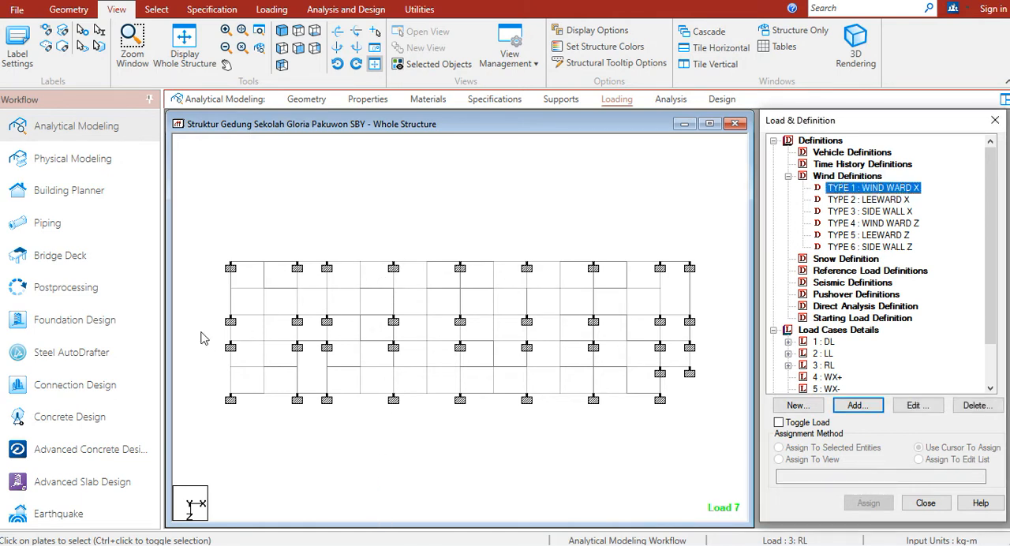
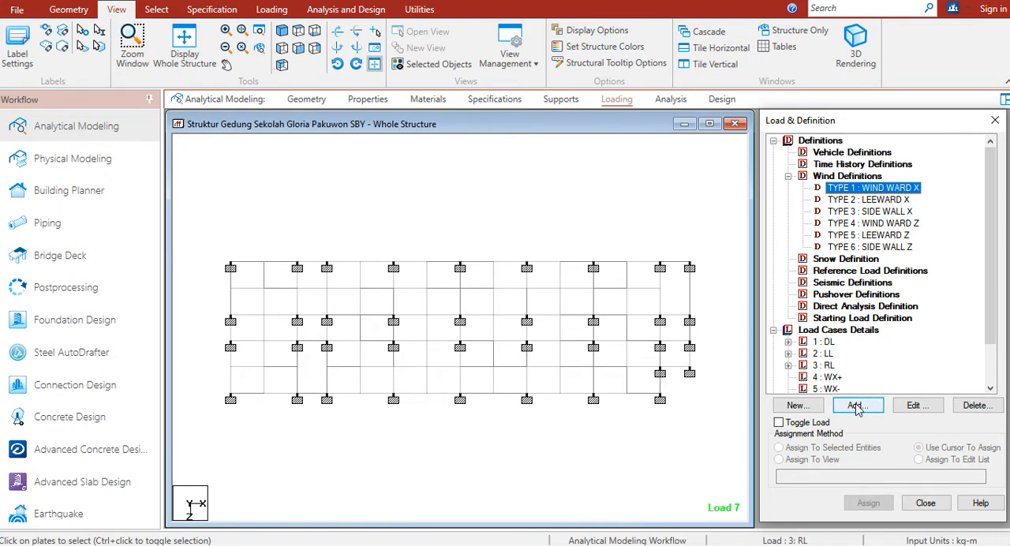
# Start the ASCE-7 wind load calculation for the type 1 definition and set the building classification to Category IV
pyautogui.click(856, 405)
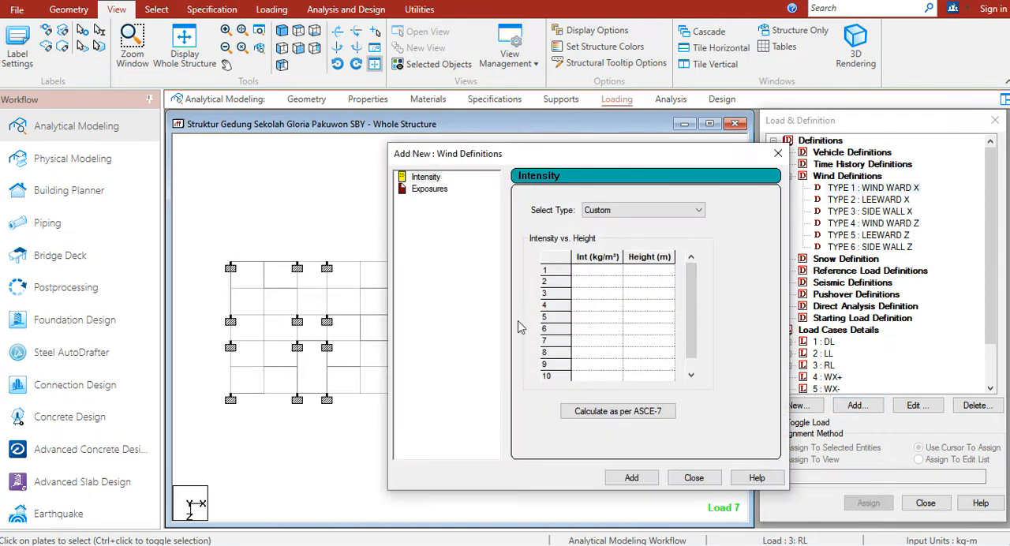
pyautogui.click(607, 411)
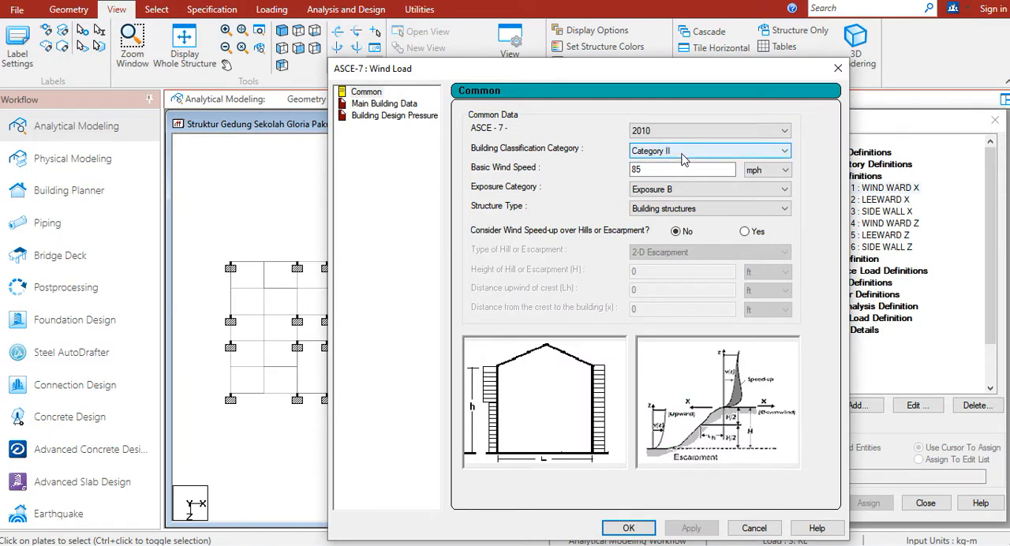
pyautogui.moveTo(662, 70); pyautogui.dragTo(700, 34)
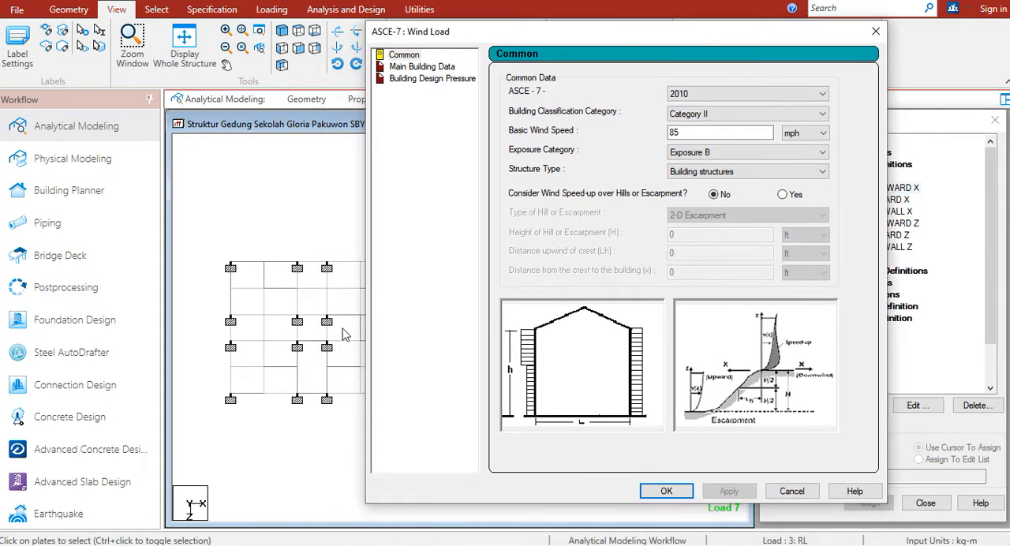
pyautogui.click(694, 115)
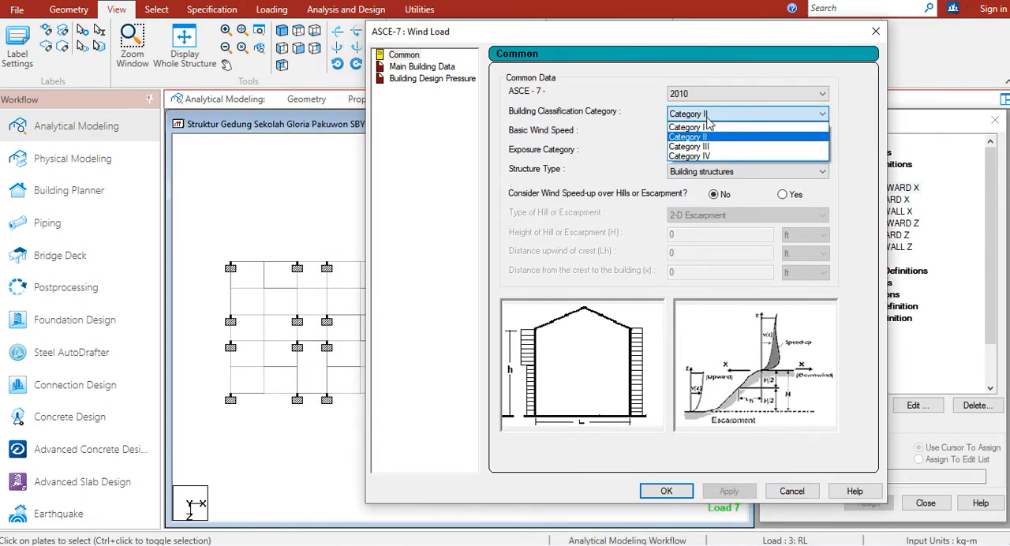
pyautogui.click(704, 157)
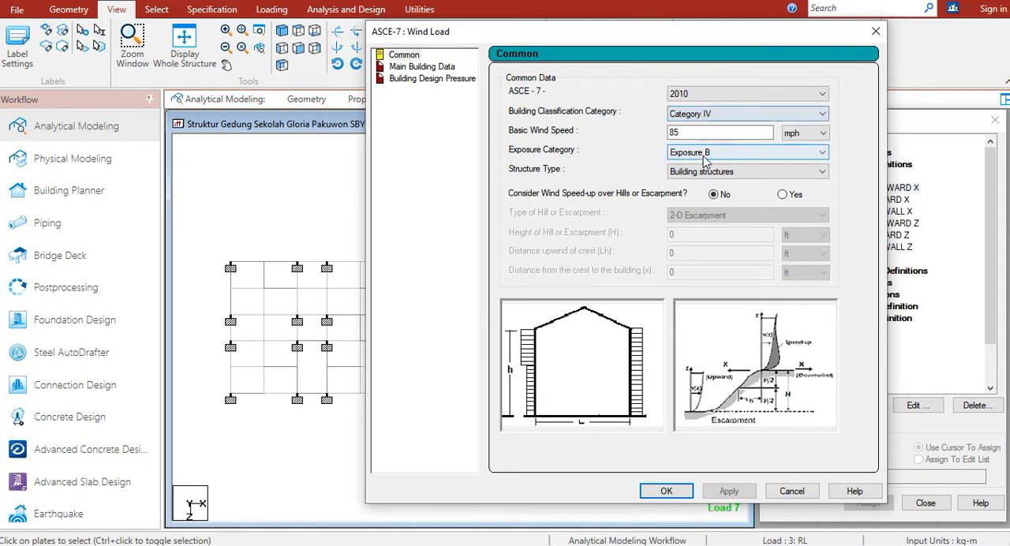
# Set the basic wind speed to 40 m/sec
pyautogui.click(804, 134)
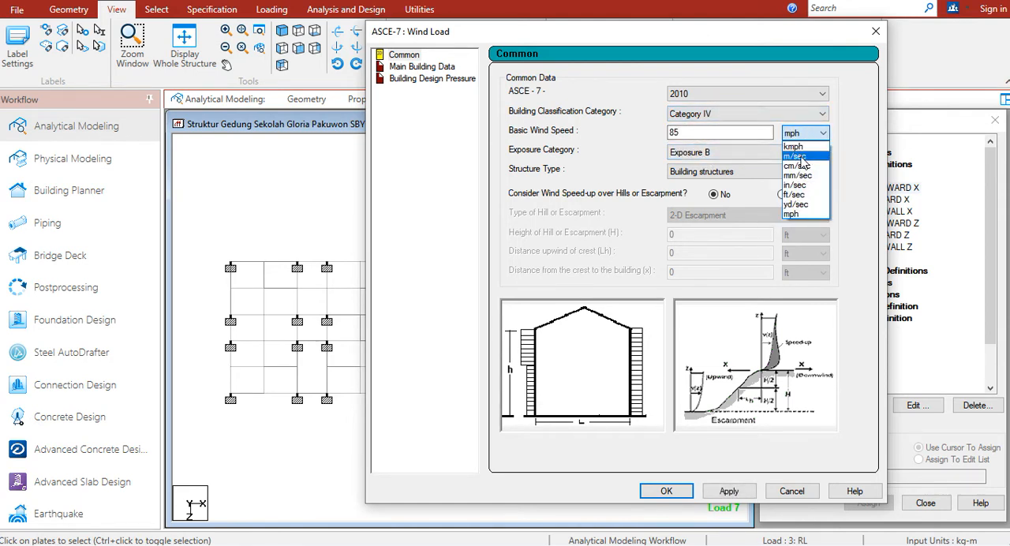
pyautogui.click(799, 158)
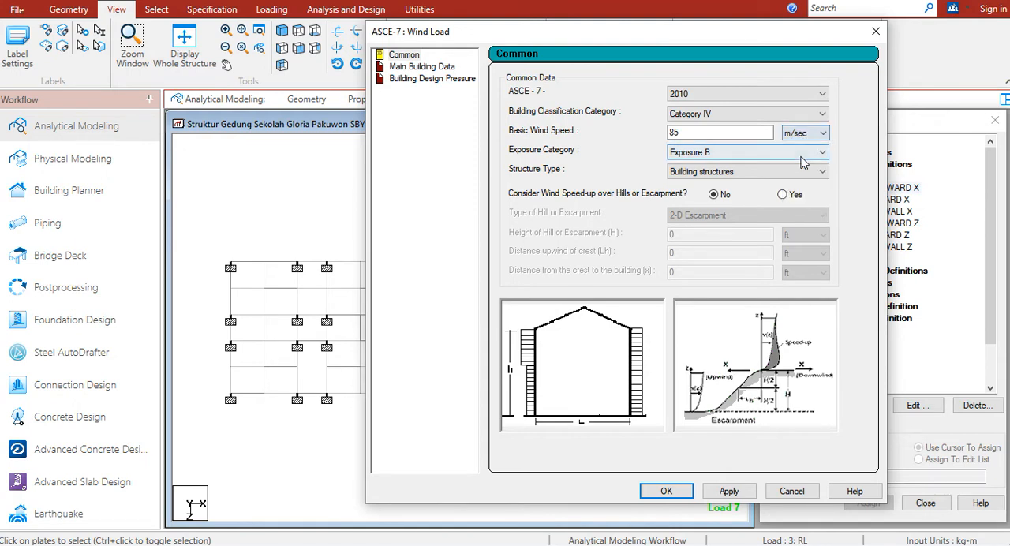
pyautogui.moveTo(695, 132); pyautogui.dragTo(610, 138)
pyautogui.write('40')
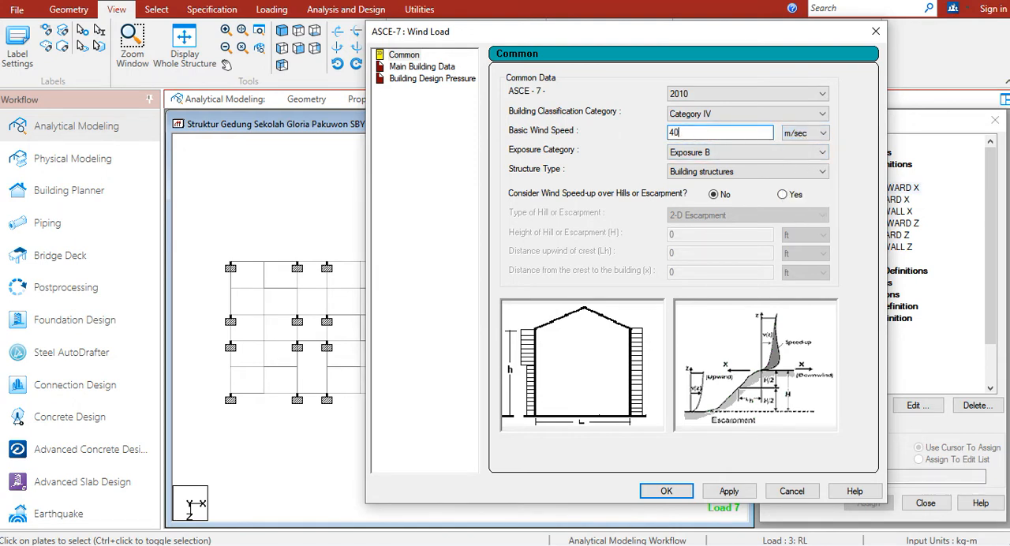
# Keep Exposure B and the Building structures type, and apply the common wind data
pyautogui.click(772, 152)
pyautogui.click(755, 171)
pyautogui.click(703, 177)
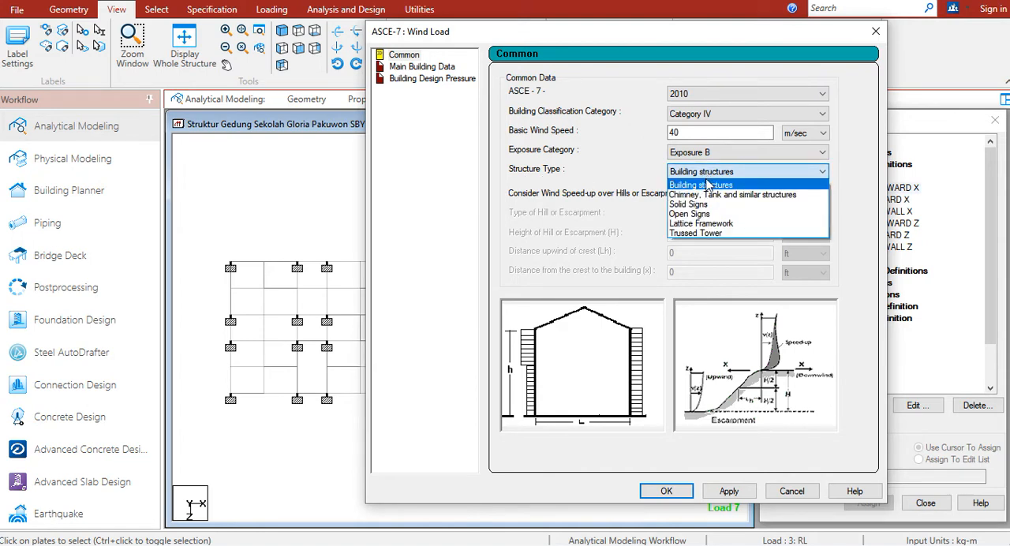
pyautogui.click(705, 188)
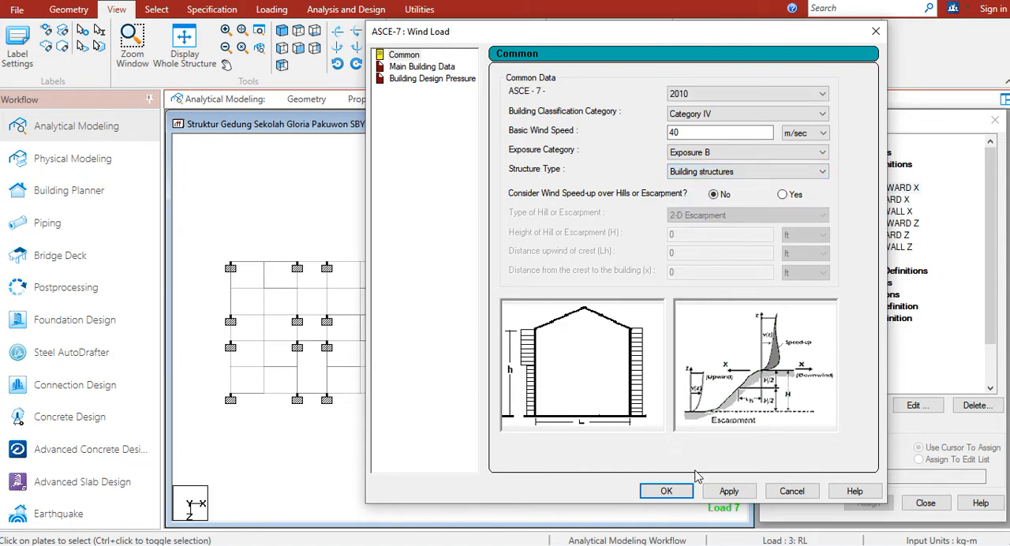
pyautogui.click(728, 494)
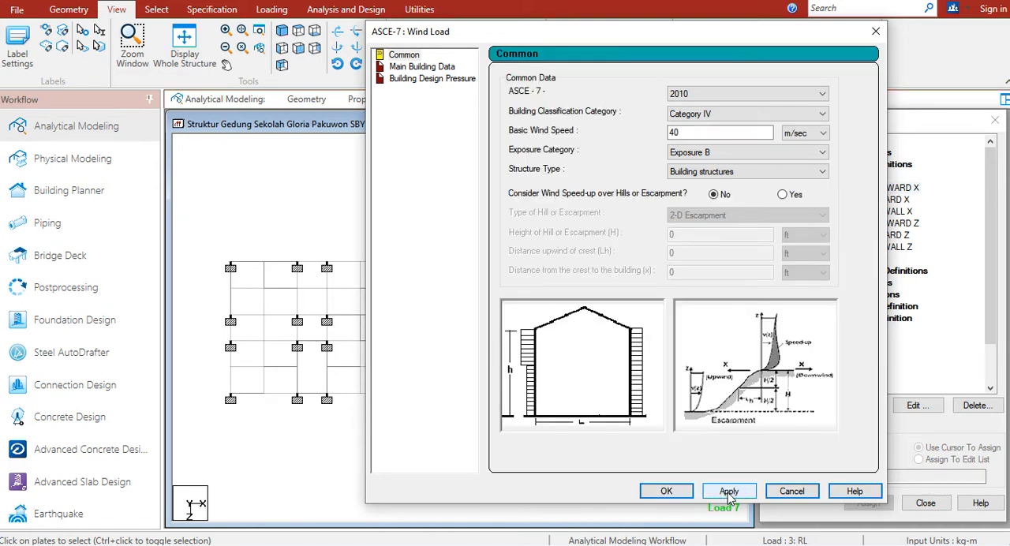
# In the main building data, switch the units of the building height and both building lengths to metres
pyautogui.click(430, 70)
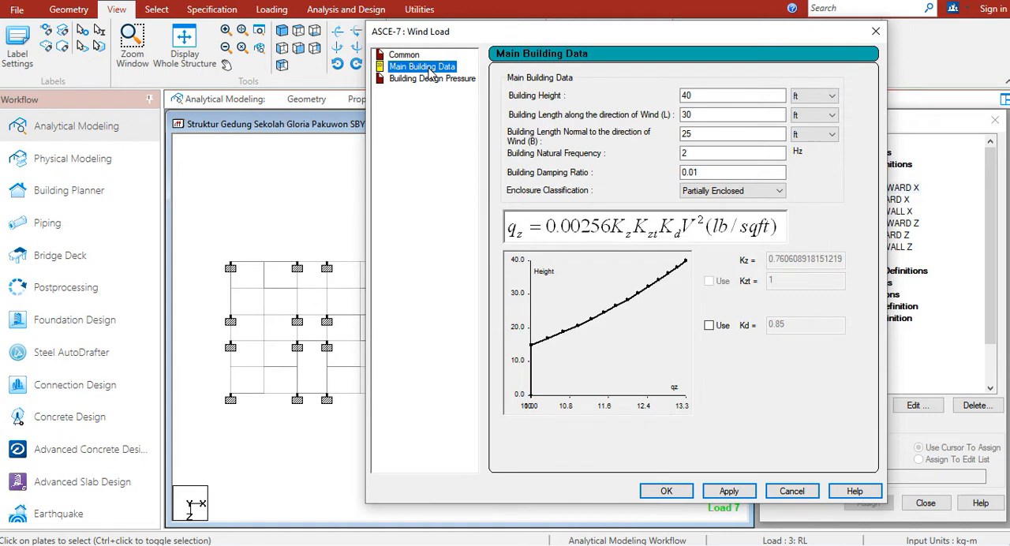
pyautogui.click(812, 105)
pyautogui.click(799, 119)
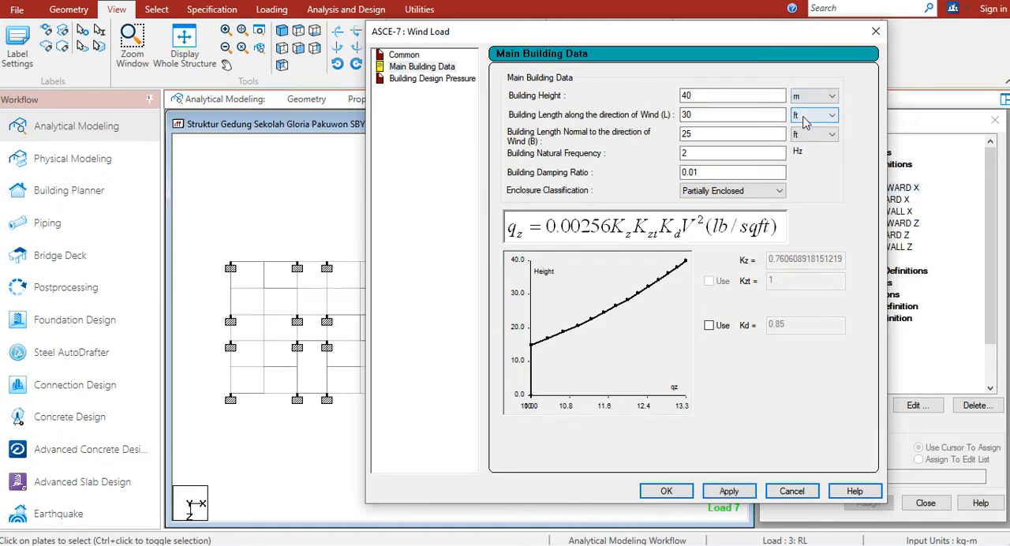
pyautogui.click(803, 118)
pyautogui.click(797, 139)
pyautogui.click(808, 135)
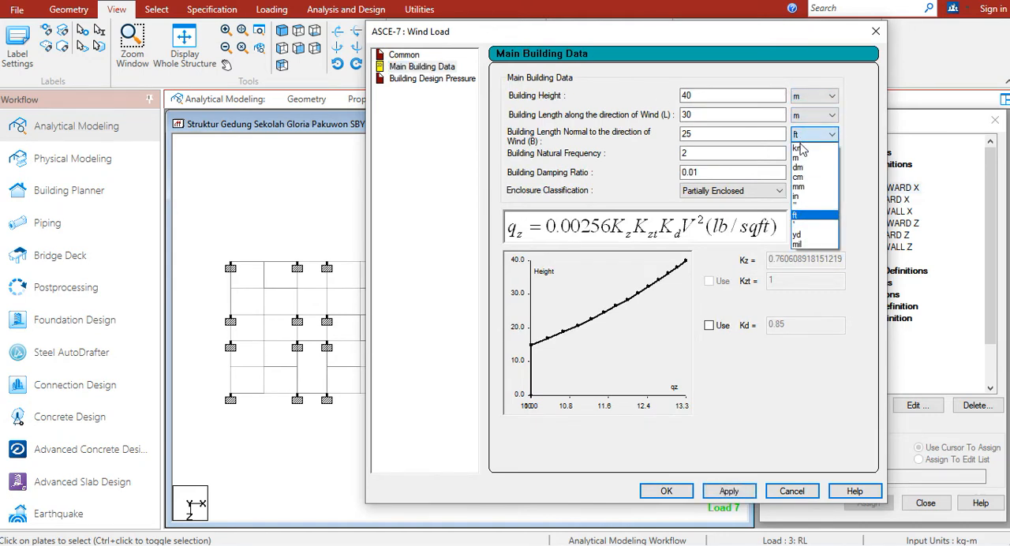
pyautogui.click(798, 159)
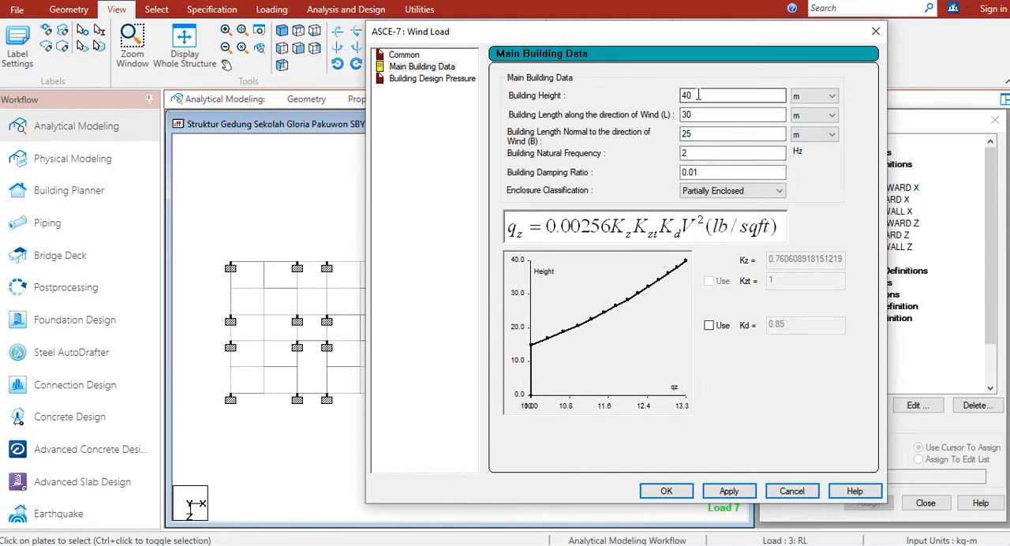
# Set the building height to 24 m, the length along the wind to 62 m and the length normal to the wind to 17.9 m
pyautogui.moveTo(698, 93); pyautogui.dragTo(656, 97)
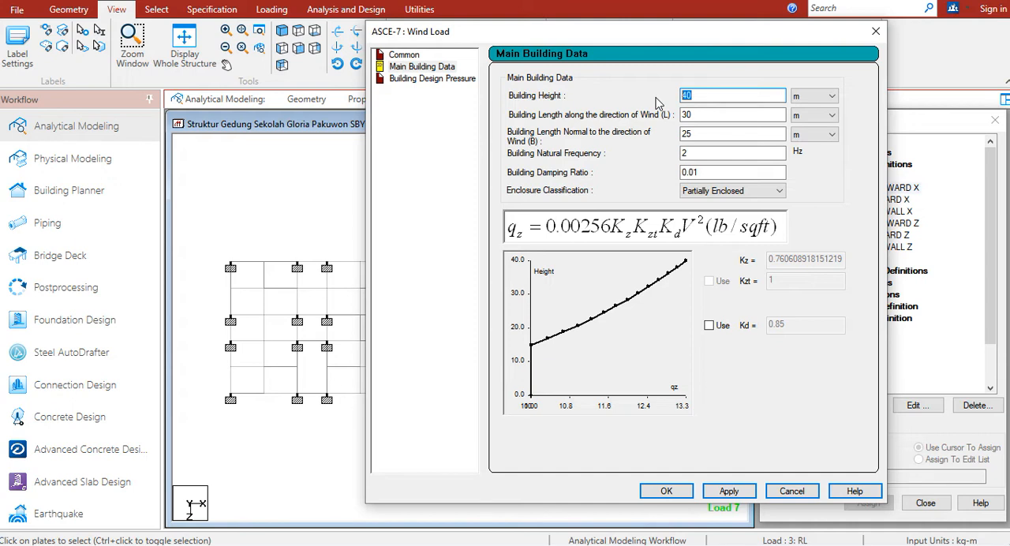
pyautogui.write('2')
pyautogui.moveTo(702, 114); pyautogui.dragTo(671, 116)
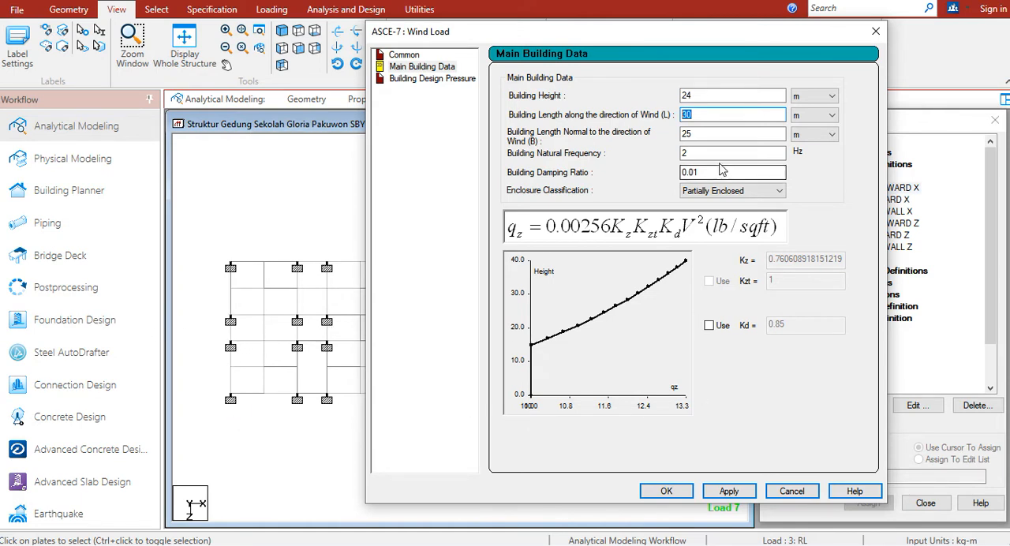
pyautogui.write('62')
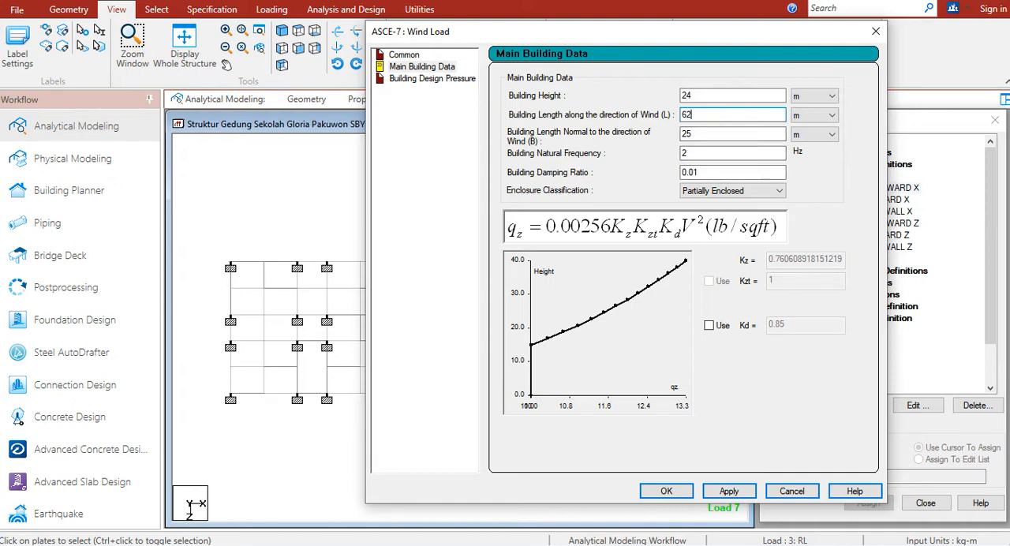
pyautogui.press('Tab')
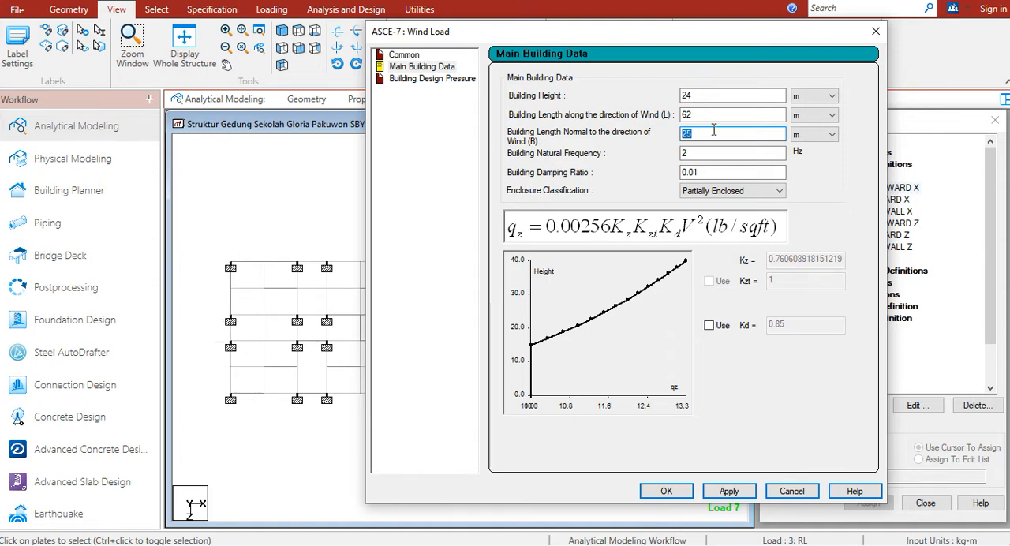
pyautogui.write('17.9')
pyautogui.click(694, 153)
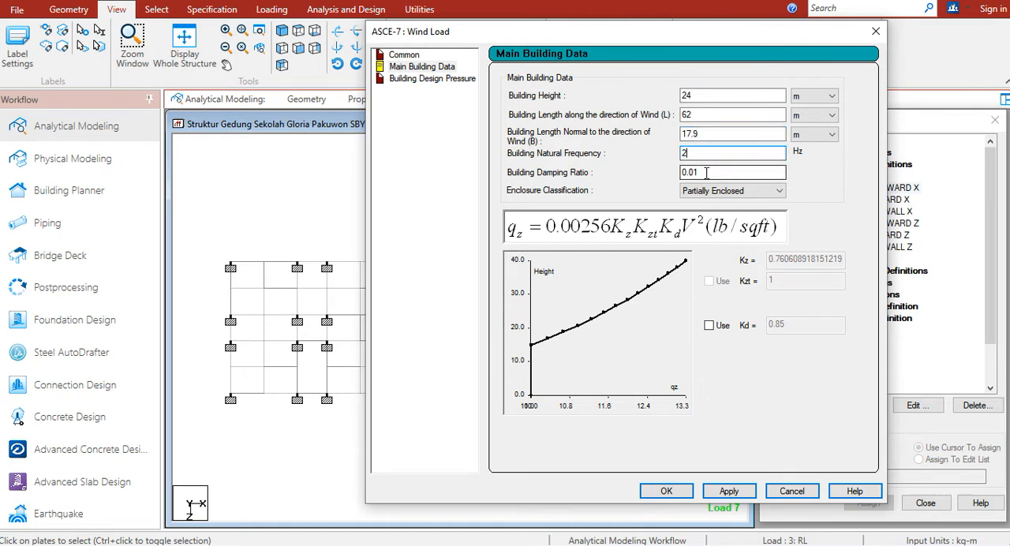
pyautogui.click(706, 172)
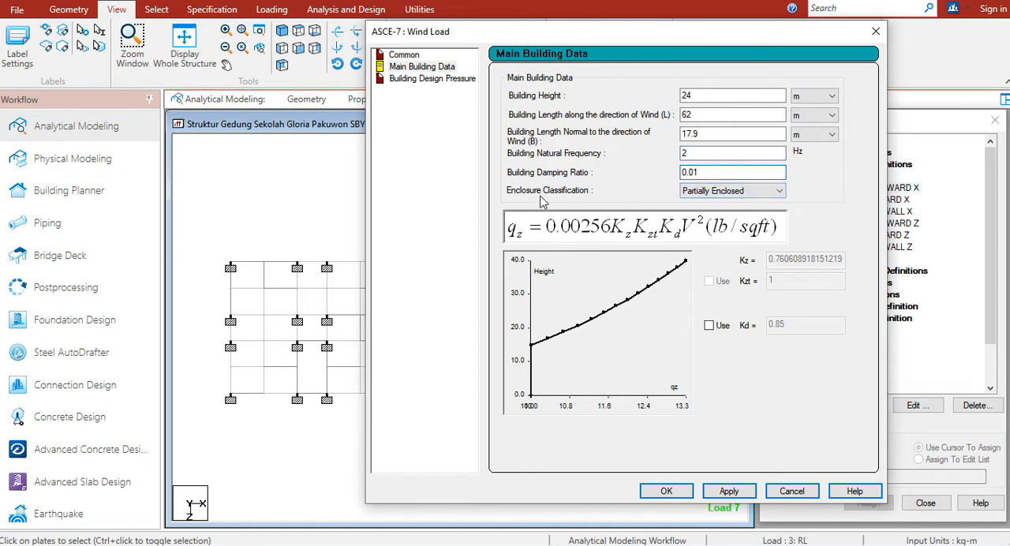
# Set the enclosure classification to Enclosed Building and apply the main building data
pyautogui.click(742, 193)
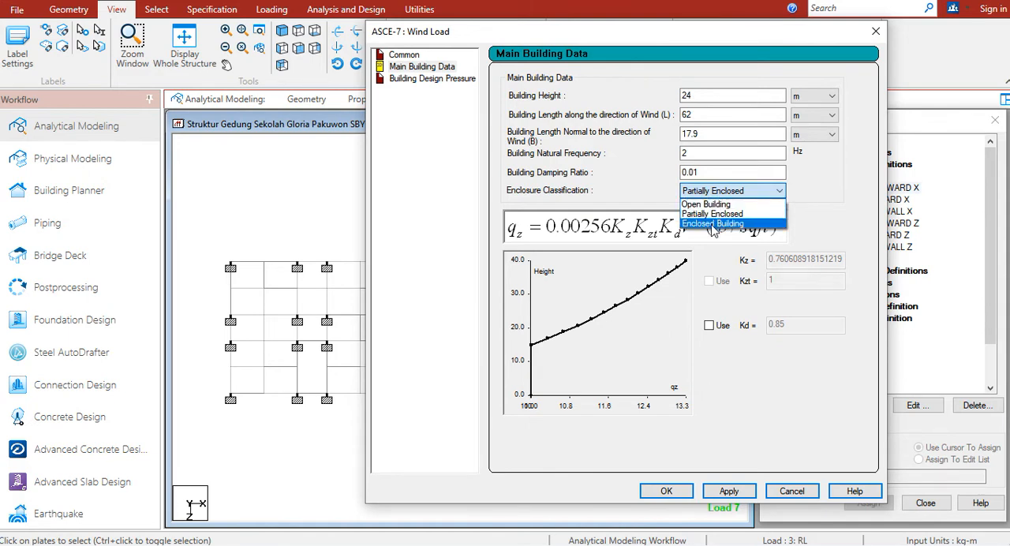
pyautogui.click(710, 224)
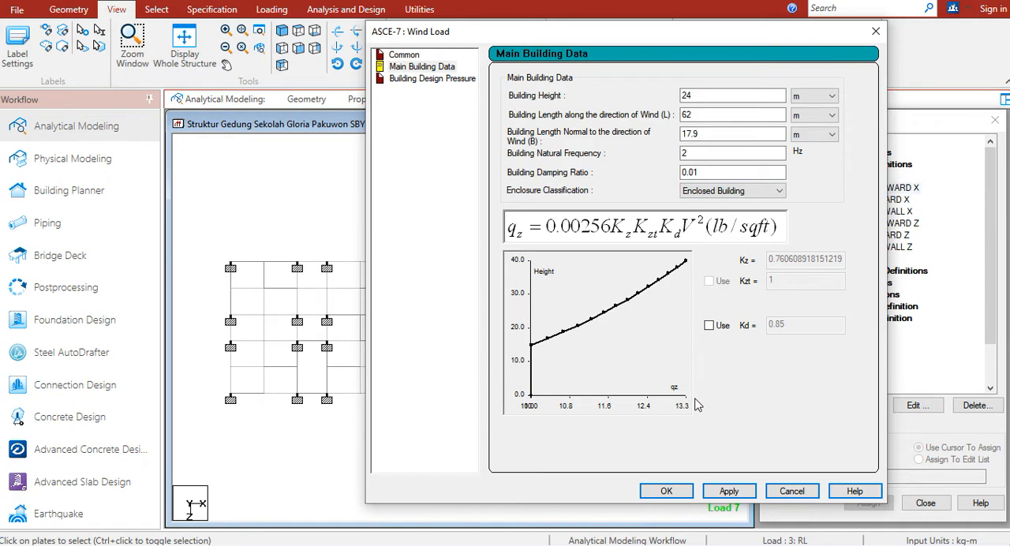
pyautogui.click(728, 492)
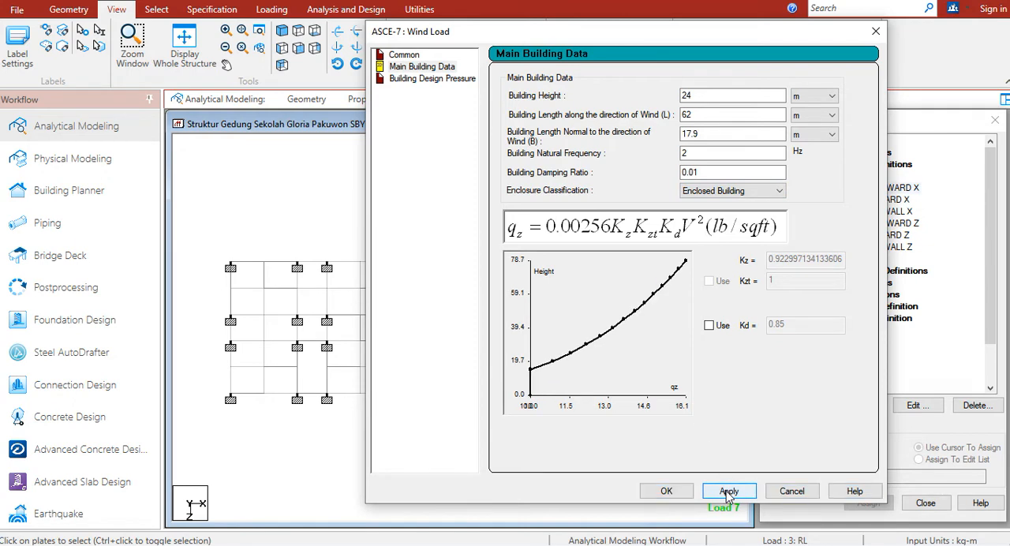
# Generate the windward wall design pressures, add them as the type 1 intensity and add an exposure with factor 1
pyautogui.click(433, 79)
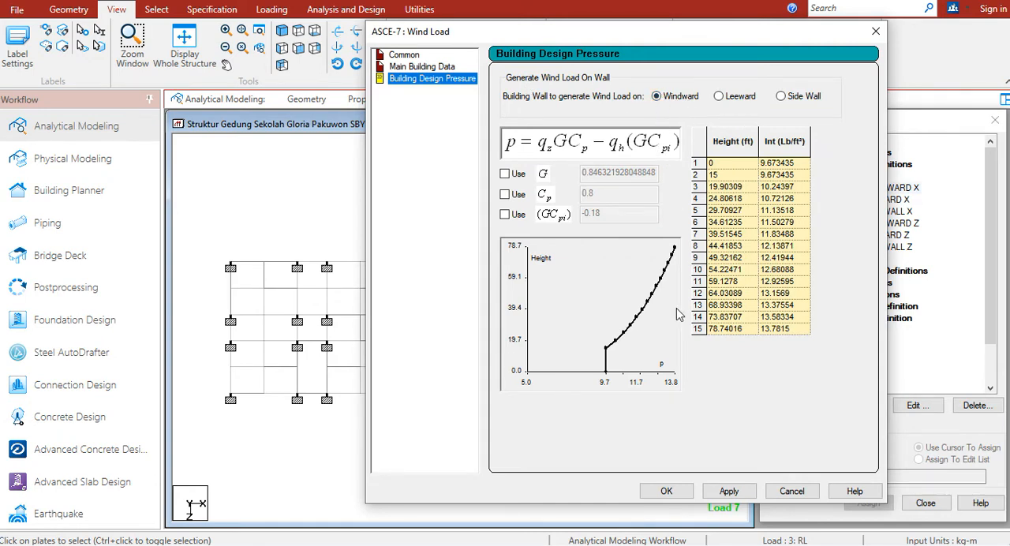
pyautogui.click(729, 491)
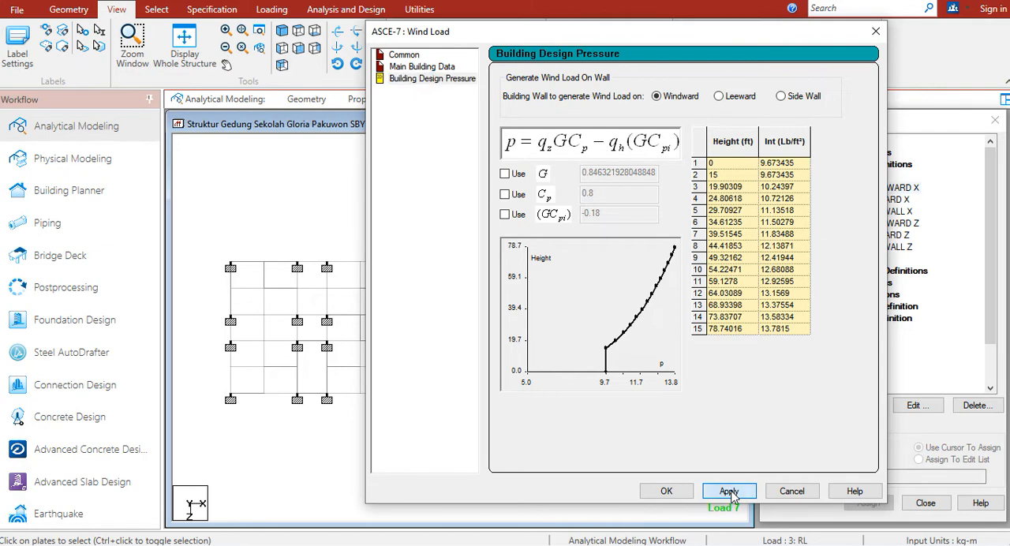
pyautogui.click(667, 490)
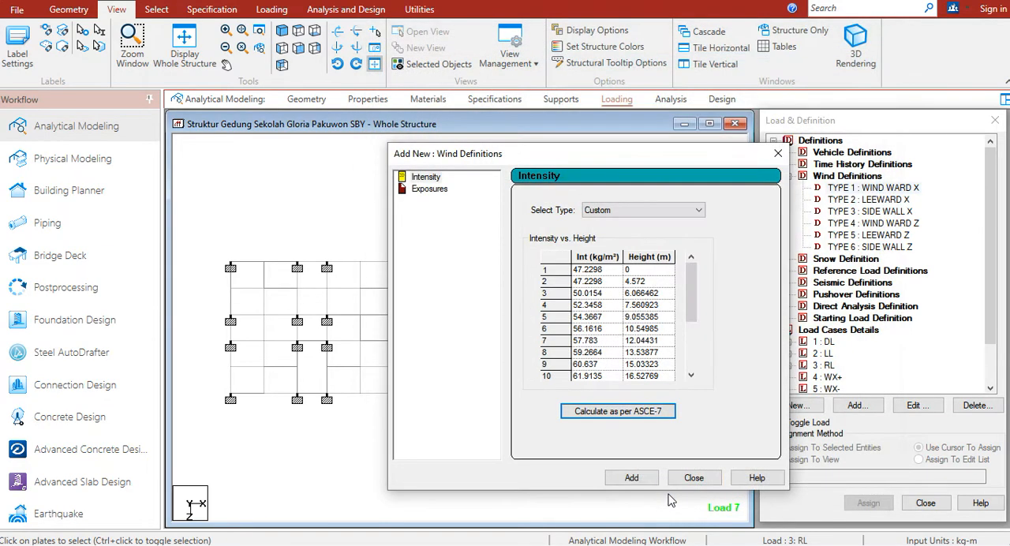
pyautogui.click(632, 478)
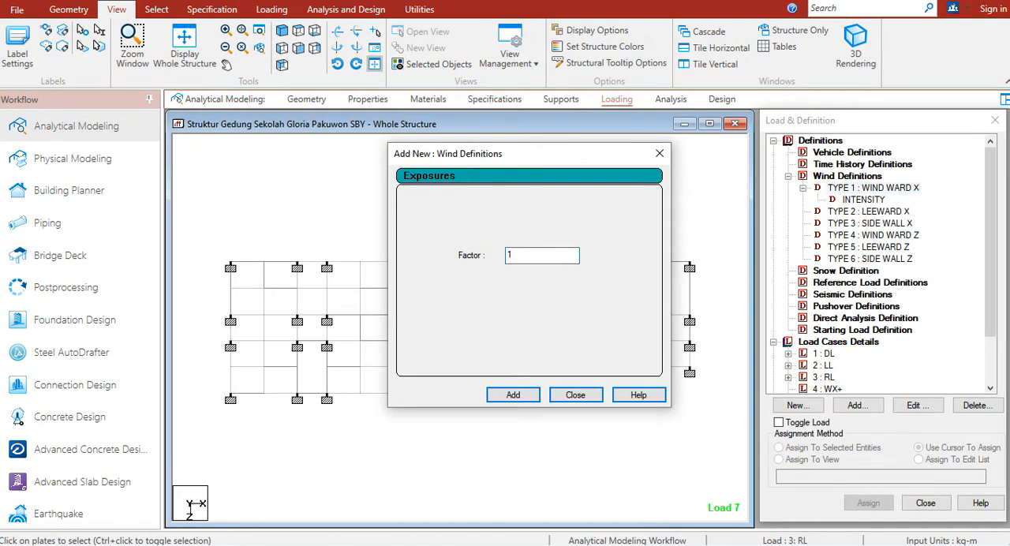
pyautogui.click(514, 394)
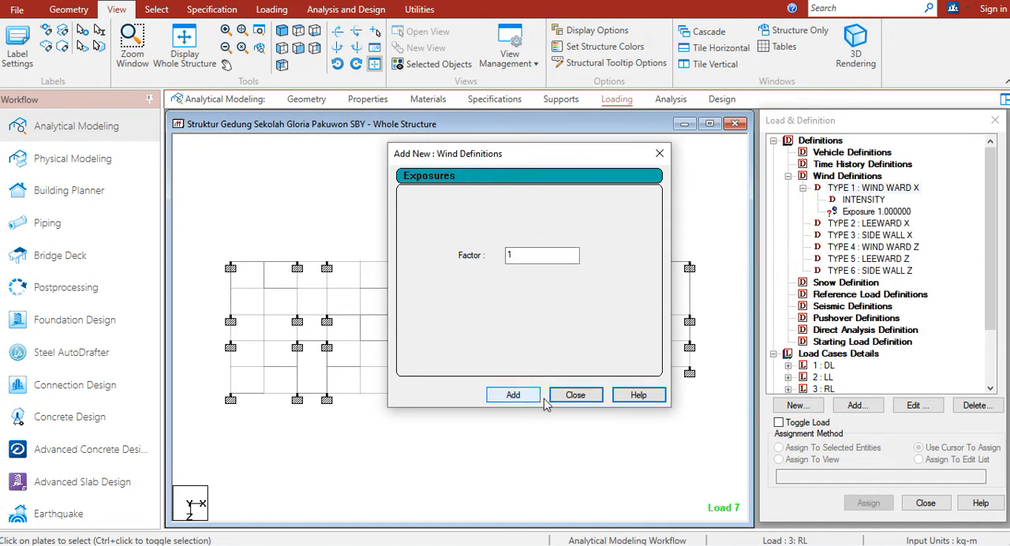
pyautogui.click(572, 397)
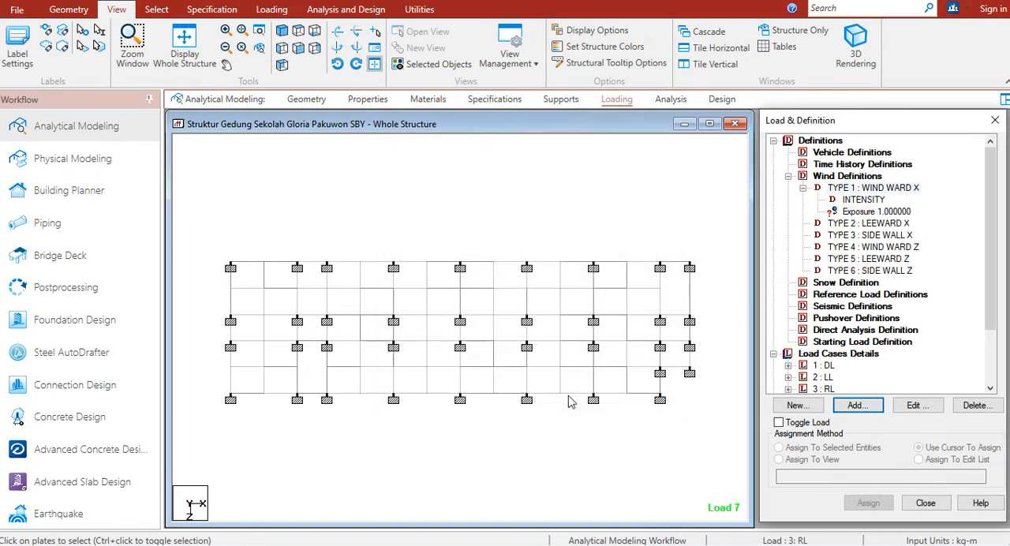
# Select all nodes of the structure with the nodes cursor and assign the type 1 WIND WARD X exposure to them
pyautogui.click(638, 213)
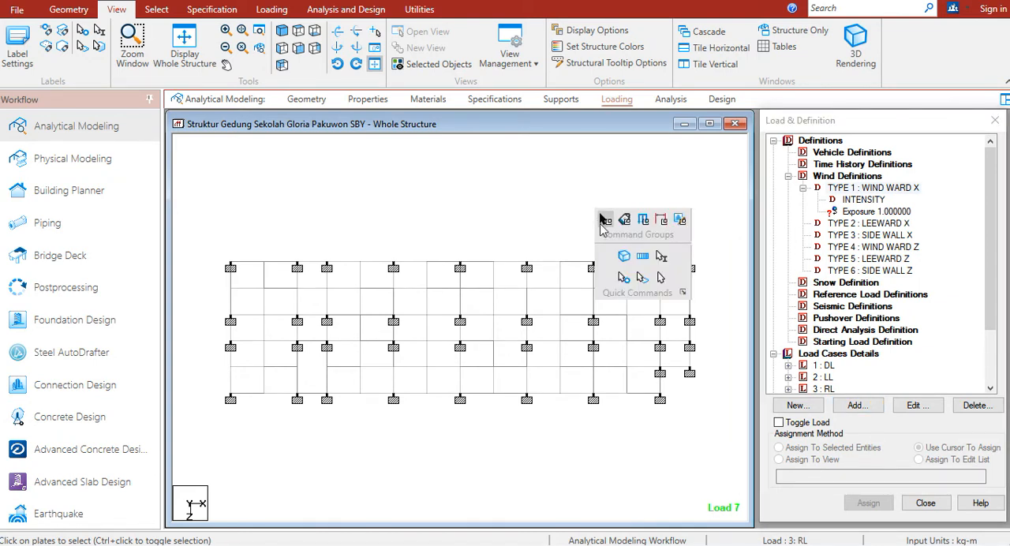
pyautogui.click(623, 278)
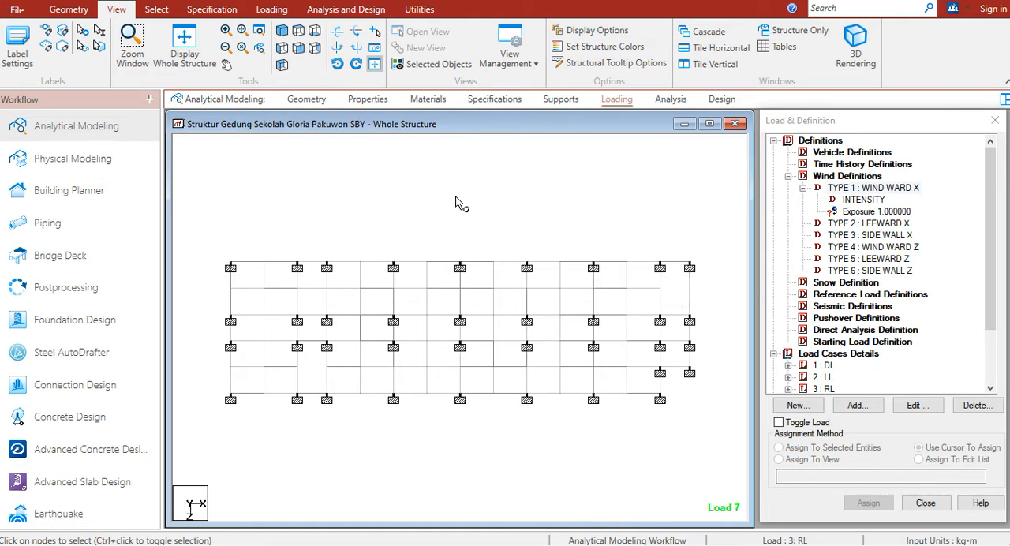
pyautogui.hotkey('ctrl', 'a')
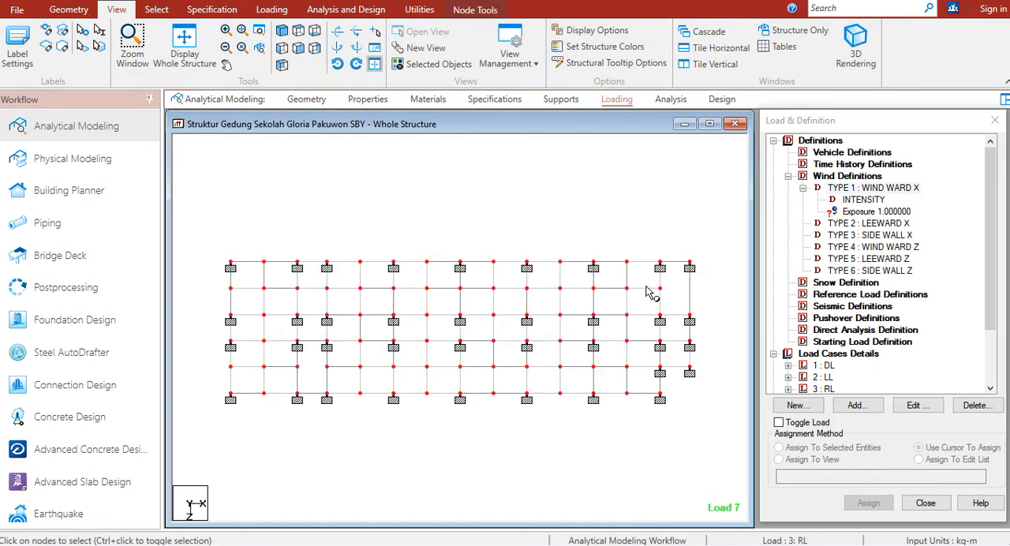
pyautogui.click(859, 213)
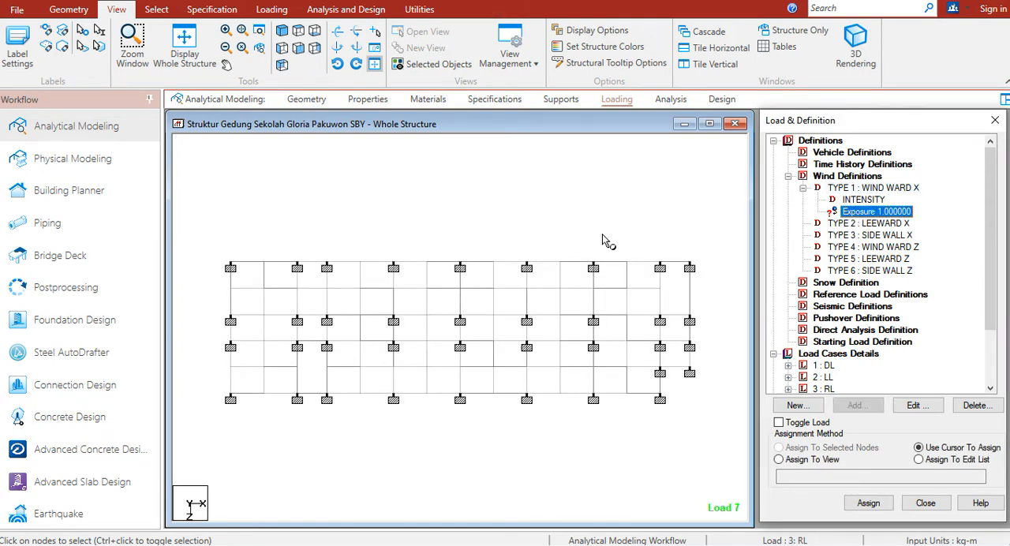
pyautogui.click(574, 228)
pyautogui.hotkey('ctrl', 'a')
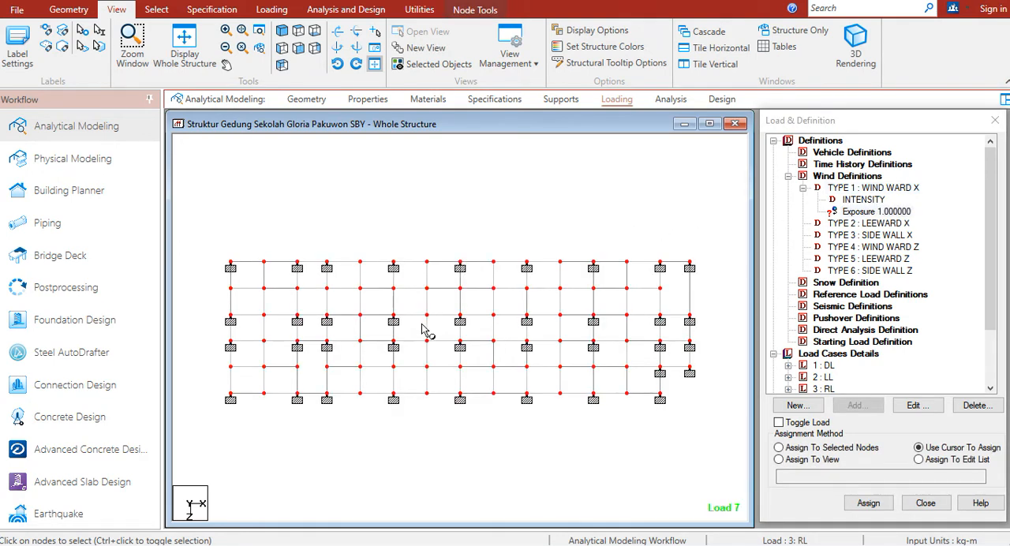
pyautogui.click(843, 449)
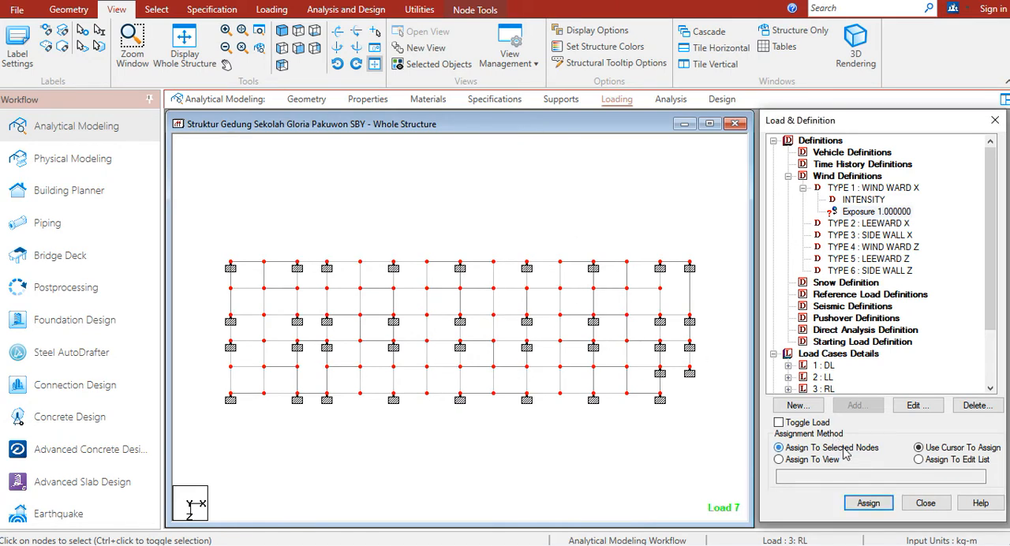
pyautogui.click(868, 503)
pyautogui.click(902, 359)
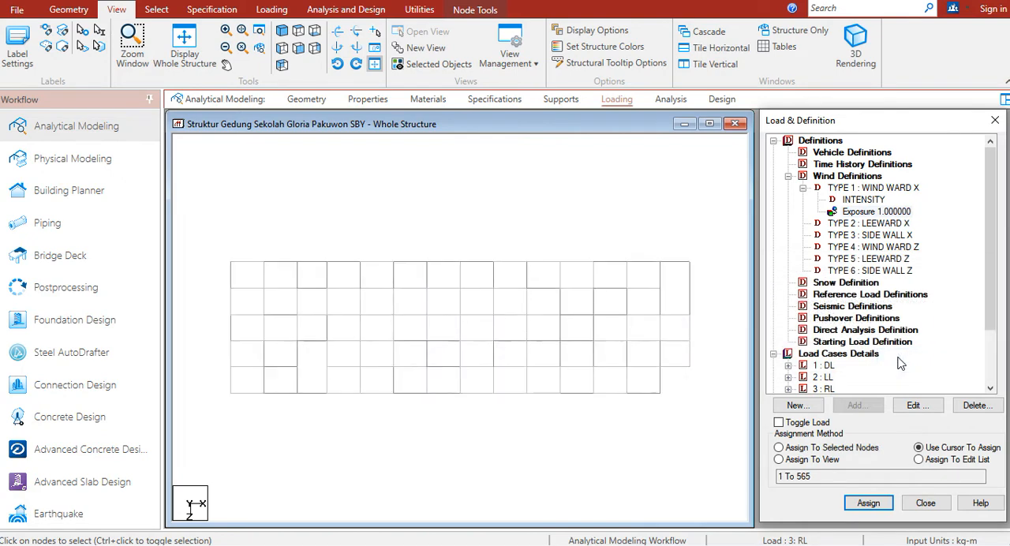
# Start an ASCE-7 intensity for type 2 LEEWARD X and apply common data with building classification Category IV and basic wind speed 40 m/sec
pyautogui.click(884, 230)
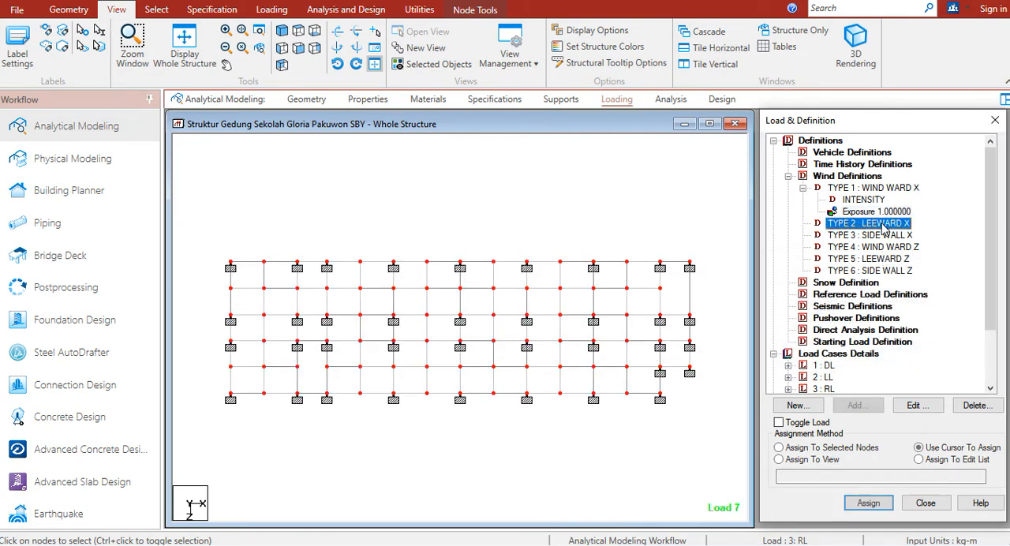
pyautogui.click(856, 406)
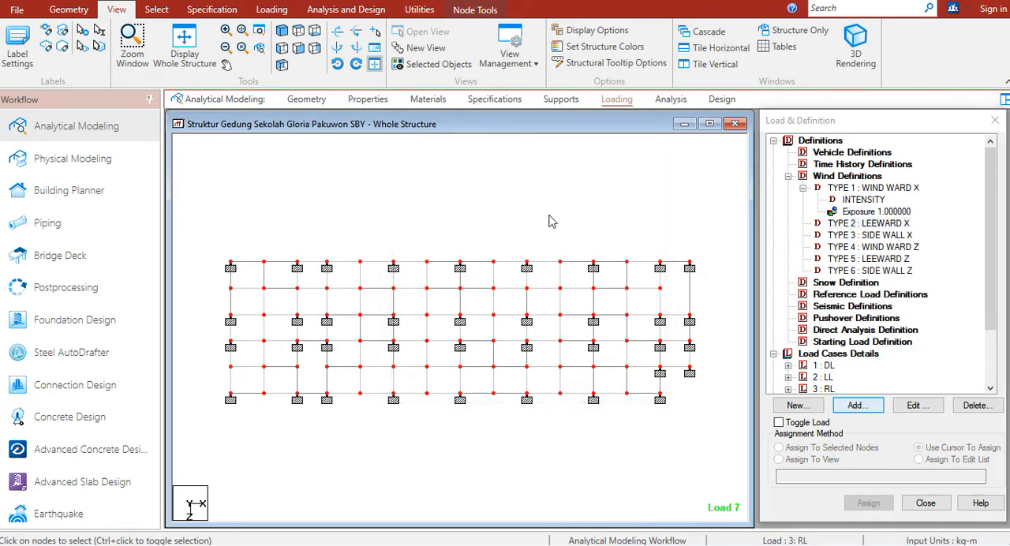
pyautogui.click(598, 411)
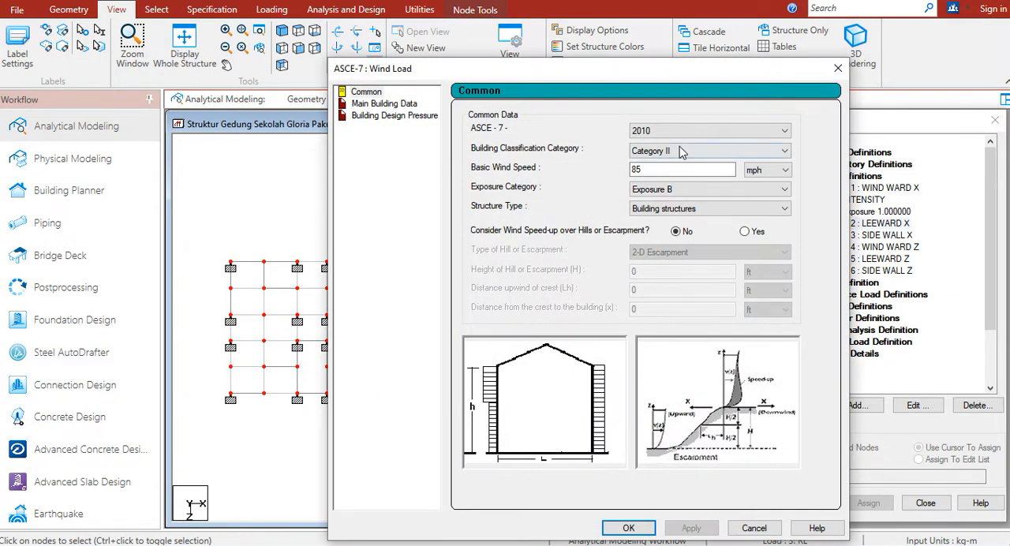
pyautogui.click(677, 150)
pyautogui.click(748, 196)
pyautogui.click(764, 170)
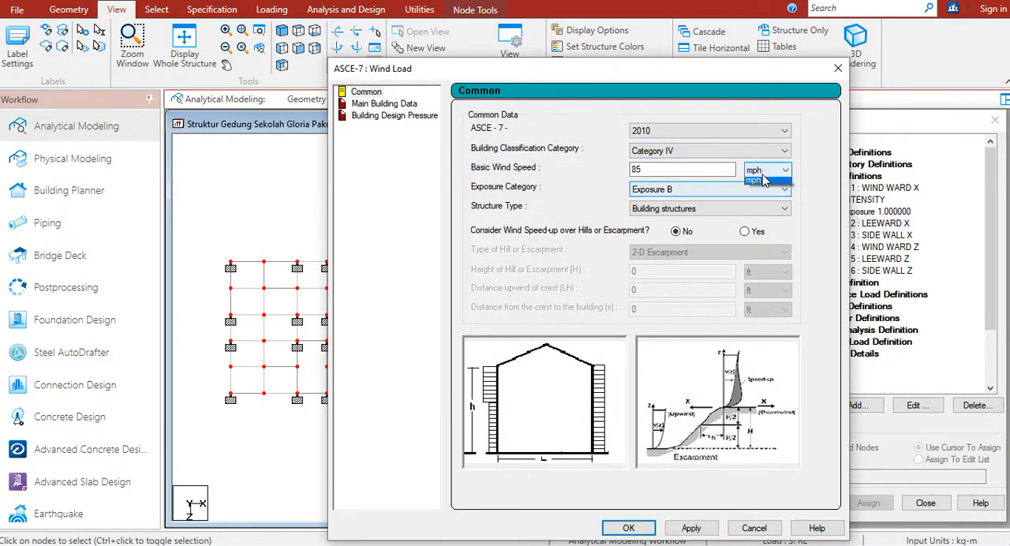
pyautogui.click(762, 196)
pyautogui.doubleClick(681, 169)
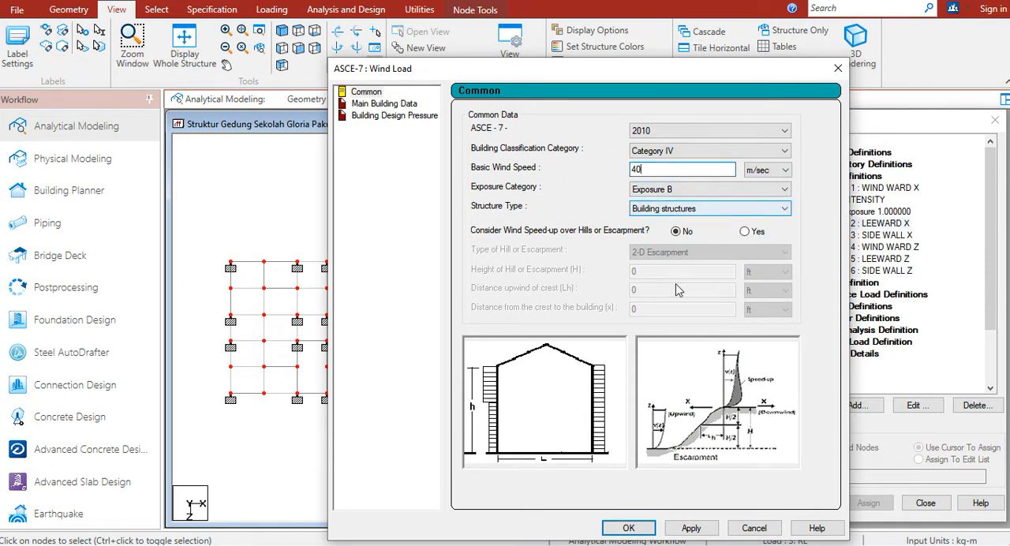
pyautogui.moveTo(695, 69); pyautogui.dragTo(539, 21)
pyautogui.click(552, 480)
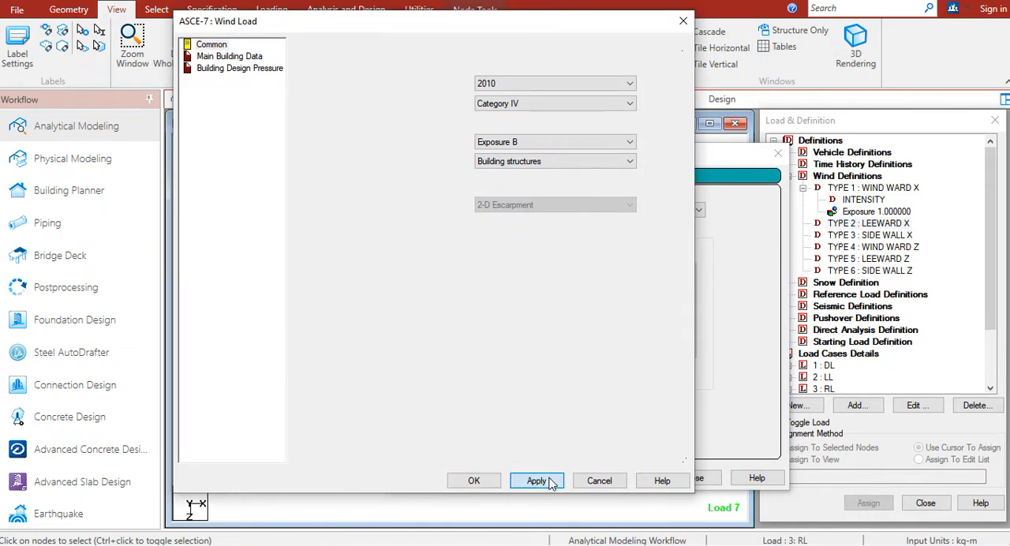
# In the type 2 main building data, switch the building height and both building lengths to metres
pyautogui.click(230, 57)
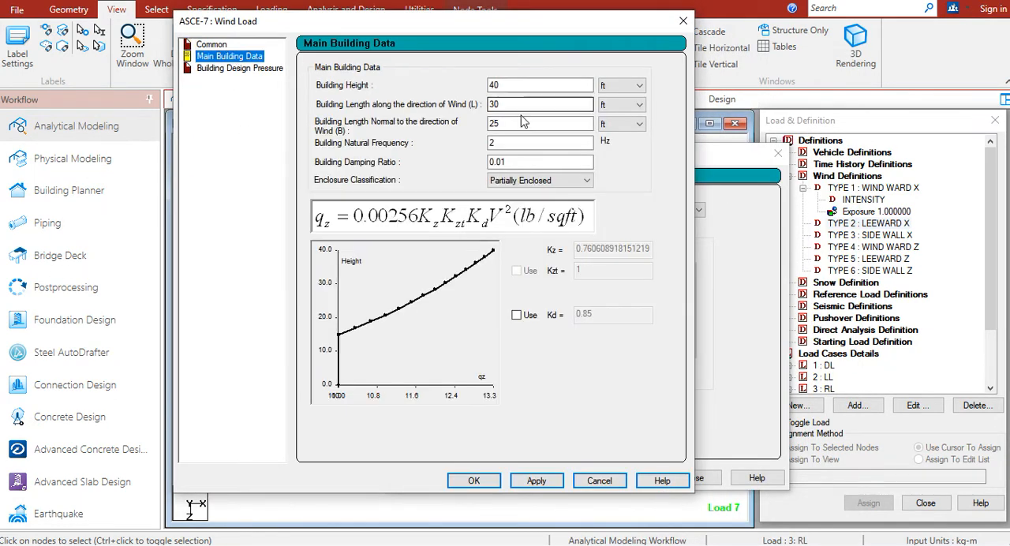
pyautogui.click(636, 85)
pyautogui.click(618, 108)
pyautogui.click(624, 104)
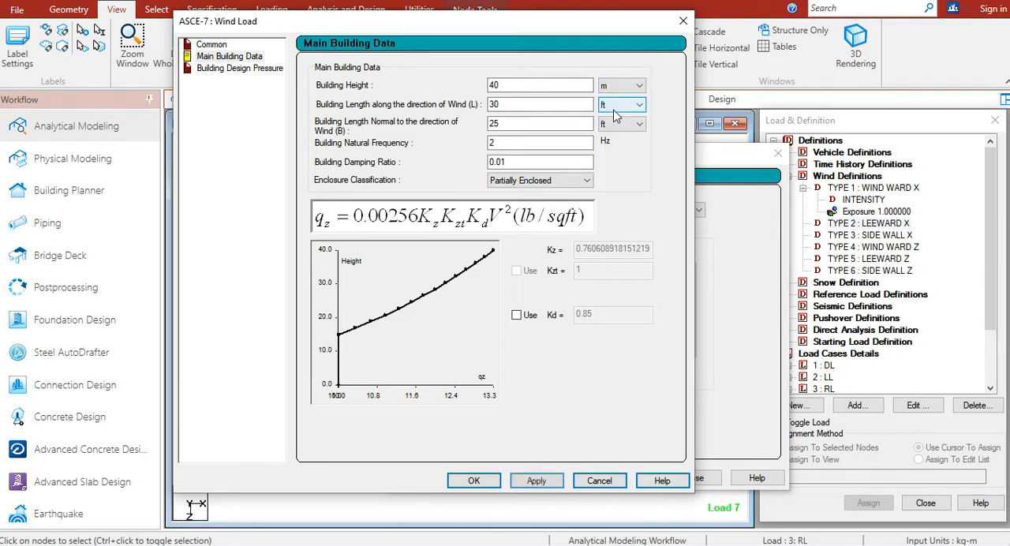
pyautogui.click(615, 128)
pyautogui.click(619, 124)
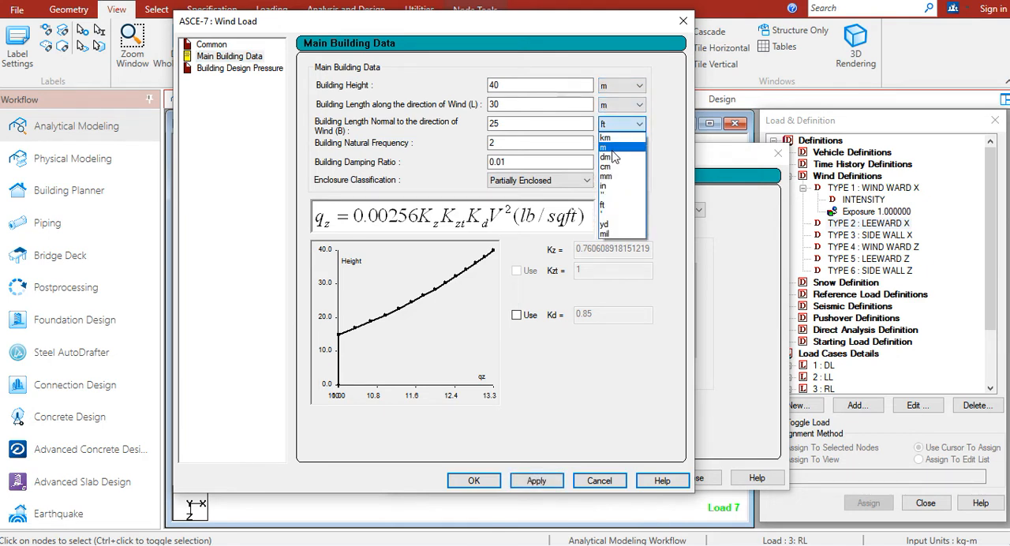
pyautogui.click(612, 148)
# Set the type 2 building height to 24 m, length along the wind to 62 m and length normal to the wind to 17.9 m
pyautogui.doubleClick(501, 85)
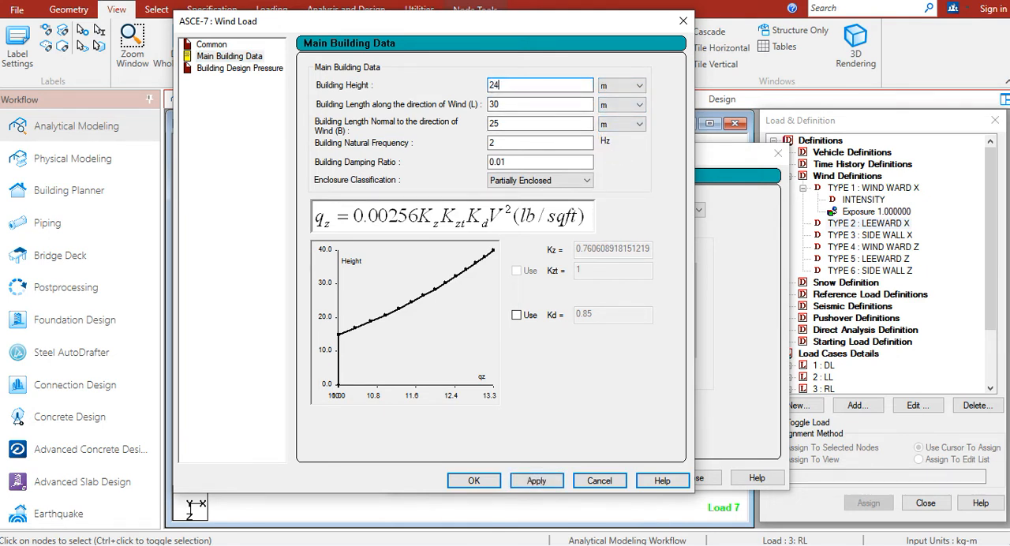
pyautogui.press('Tab')
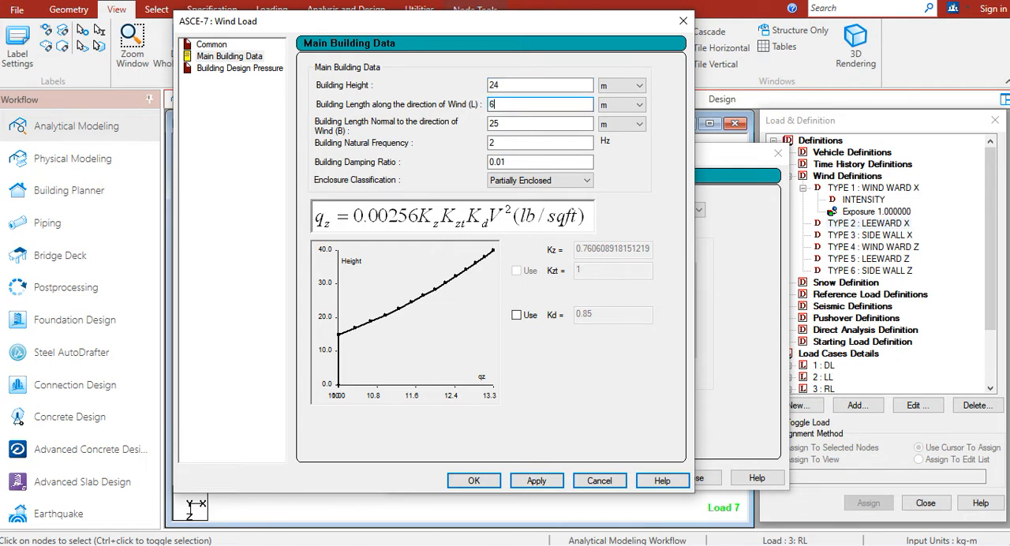
pyautogui.press('Tab')
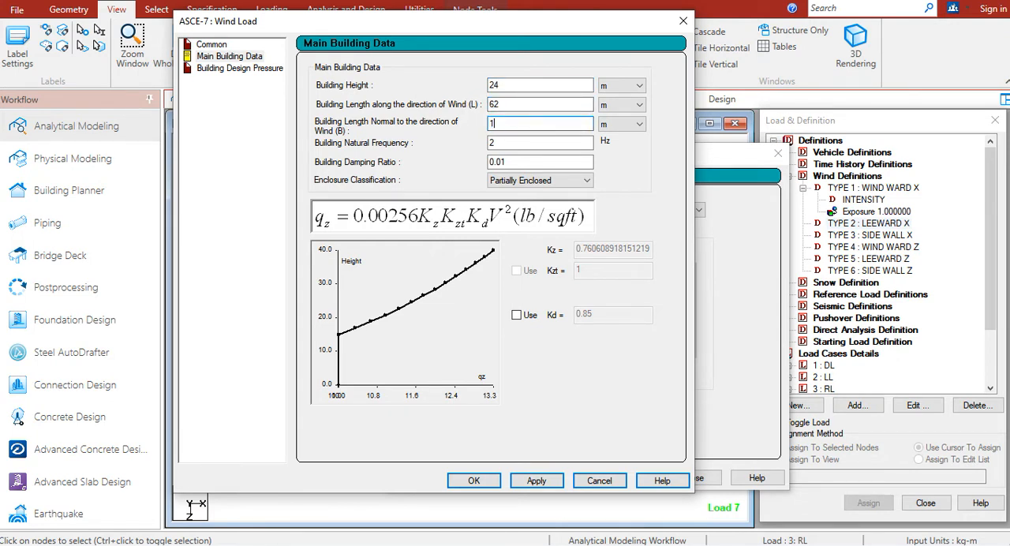
# Classify the type 2 enclosure as Enclosed Building and apply the main building data
pyautogui.click(541, 181)
pyautogui.click(527, 215)
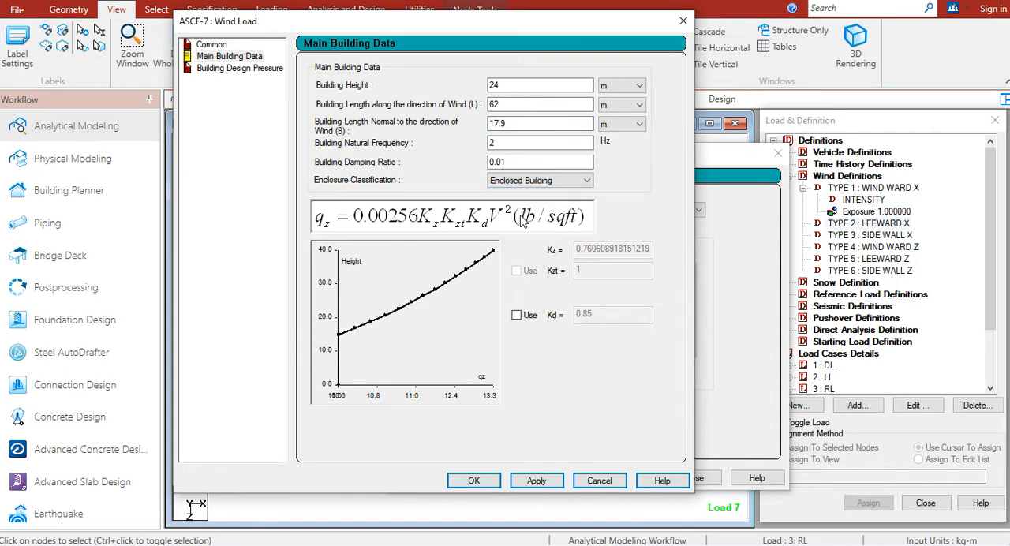
pyautogui.click(536, 479)
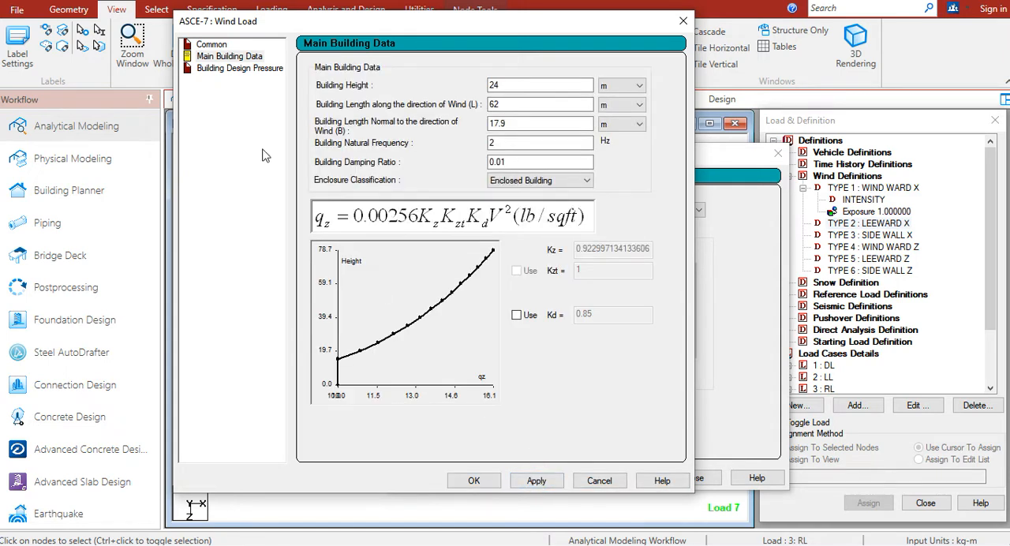
# Generate the design pressures for the leeward wall and add them as the type 2 LEEWARD X intensity
pyautogui.click(244, 71)
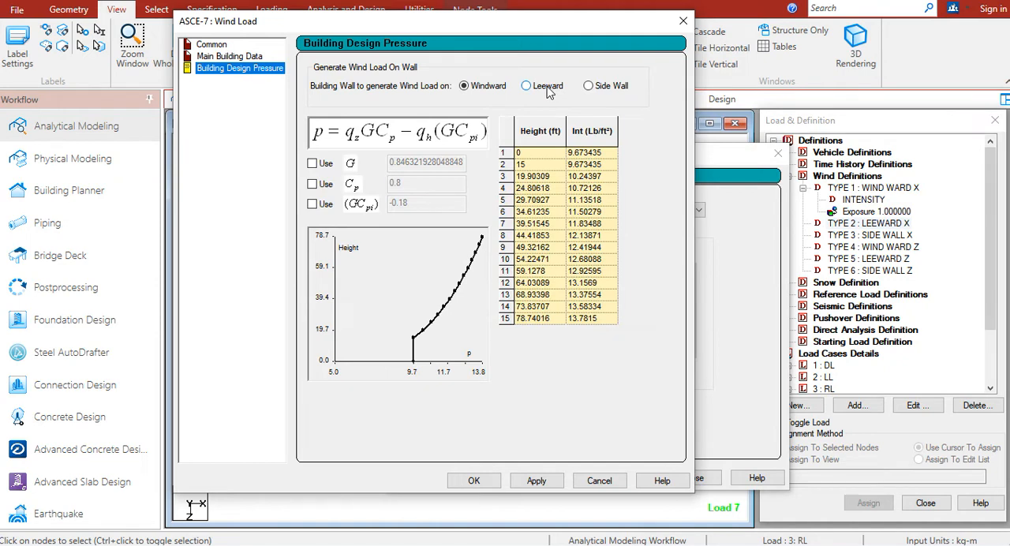
pyautogui.click(548, 89)
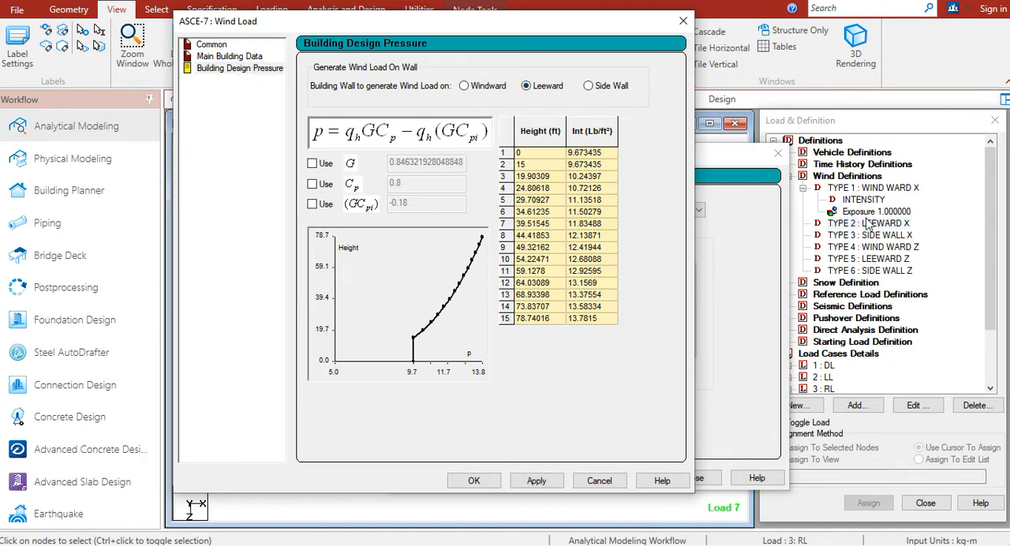
pyautogui.click(537, 481)
pyautogui.click(473, 481)
pyautogui.click(623, 478)
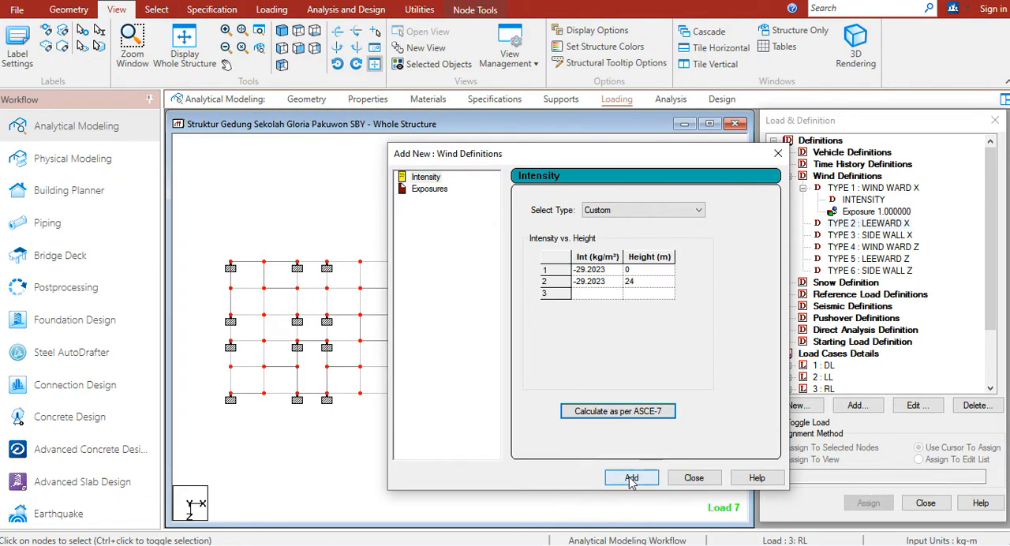
# Add an exposure with factor 1 to type 2 LEEWARD X and close the wind definition dialog
pyautogui.doubleClick(534, 257)
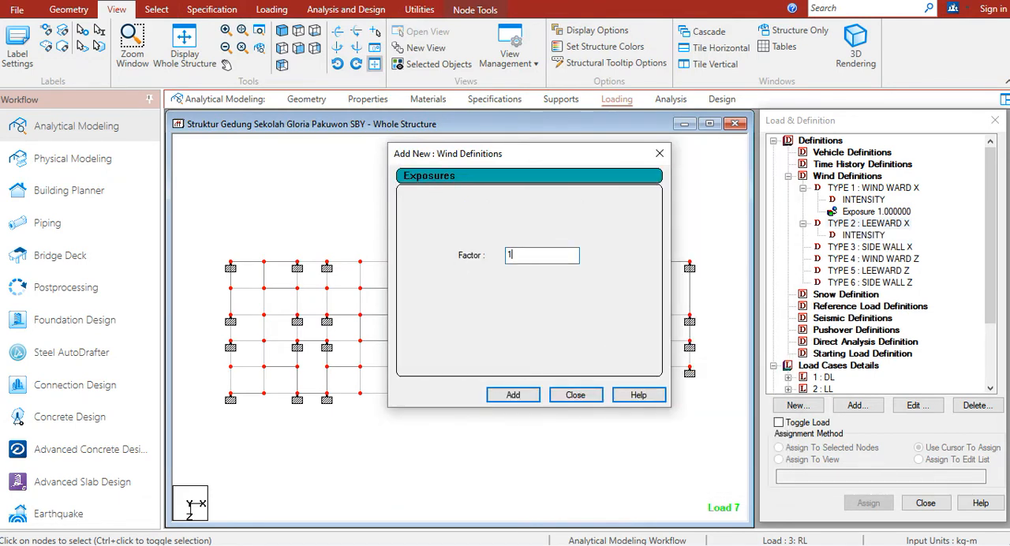
pyautogui.click(525, 401)
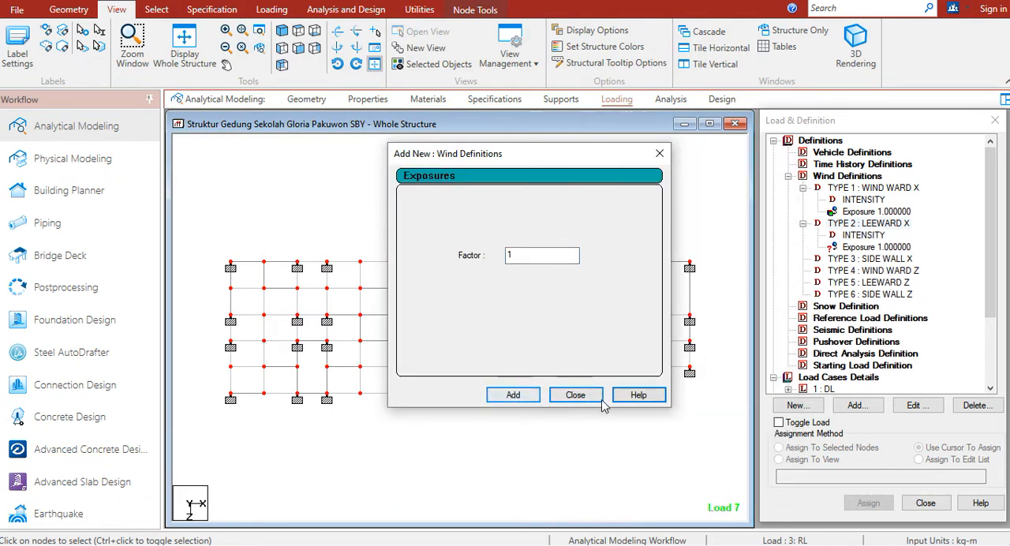
pyautogui.click(575, 394)
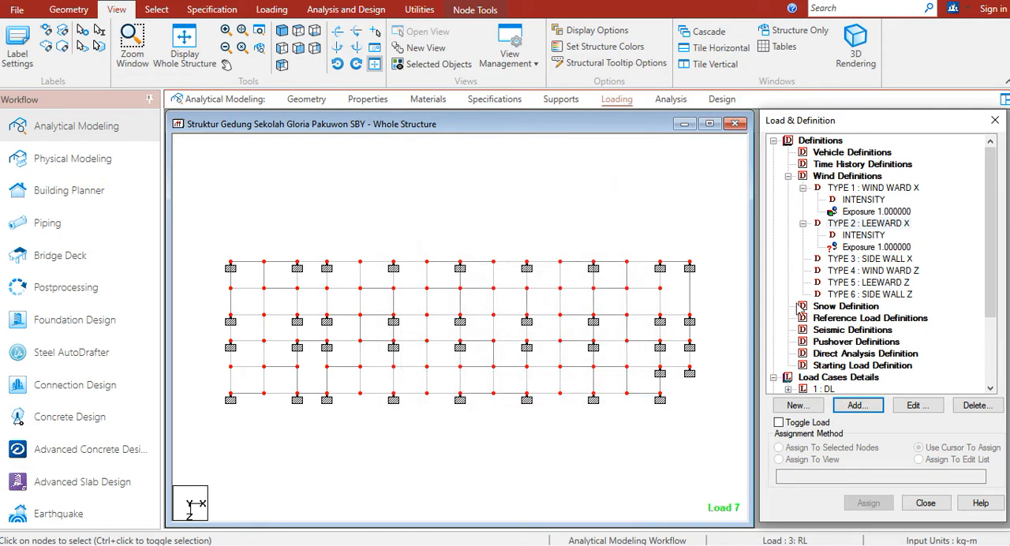
# Assign the type 2 LEEWARD X exposure to all the selected nodes
pyautogui.click(860, 247)
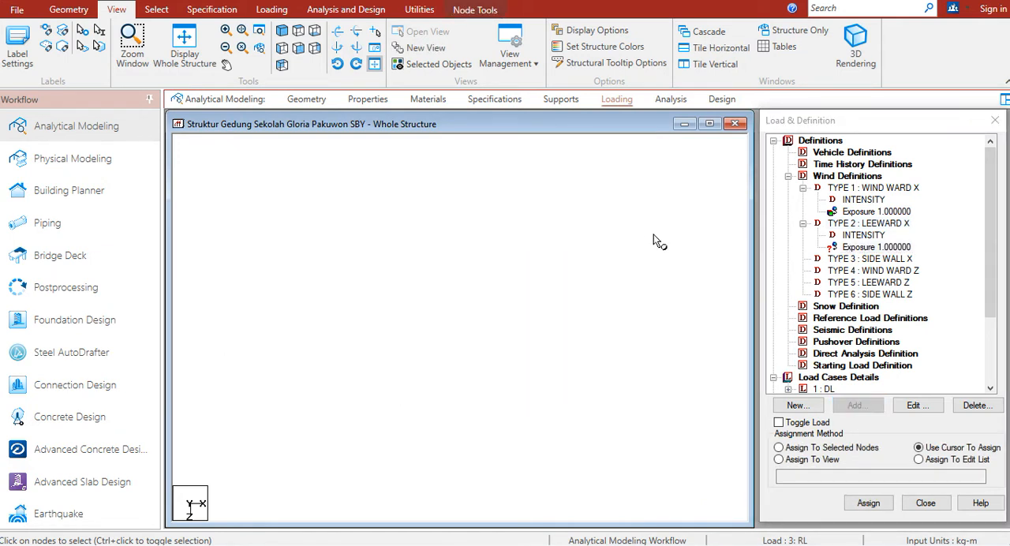
pyautogui.click(844, 448)
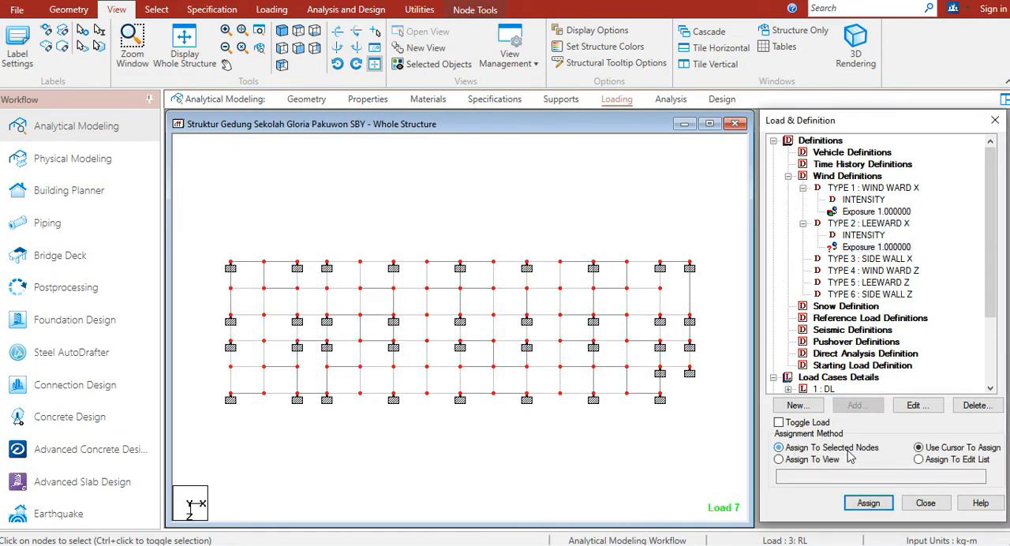
pyautogui.click(868, 503)
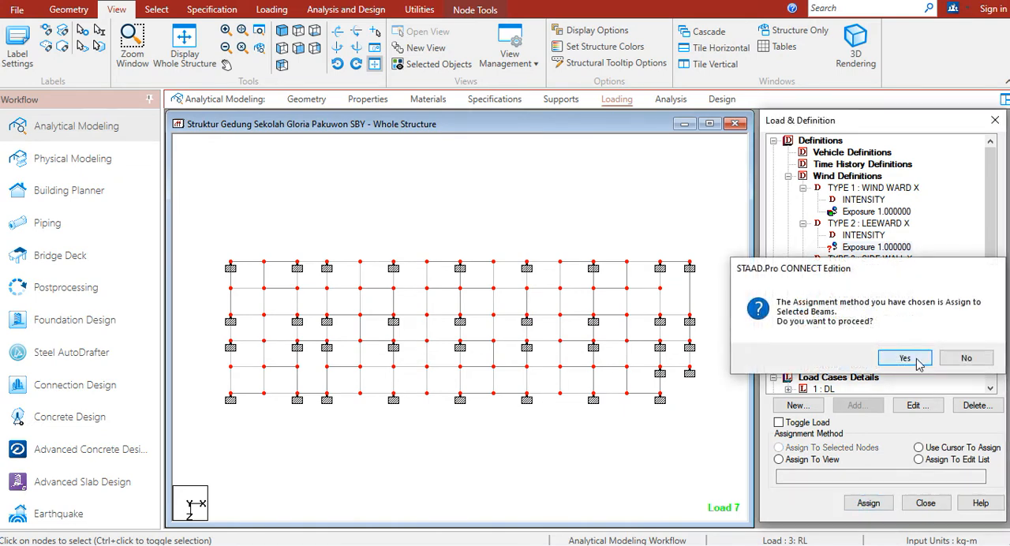
pyautogui.click(905, 357)
# Start an ASCE-7 intensity for type 3 SIDE WALL X with building classification Category IV and basic wind speed 40 m/sec
pyautogui.click(878, 264)
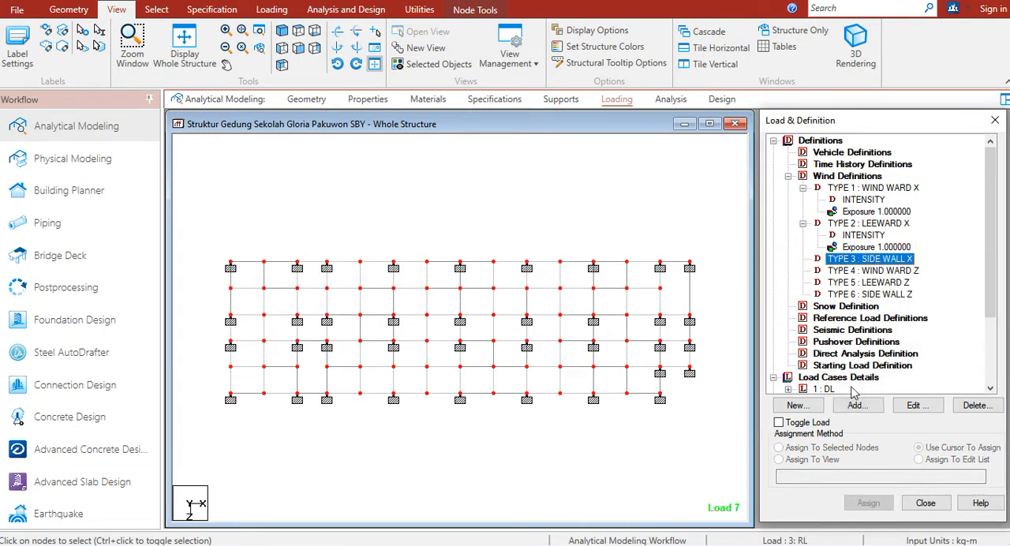
pyautogui.click(857, 405)
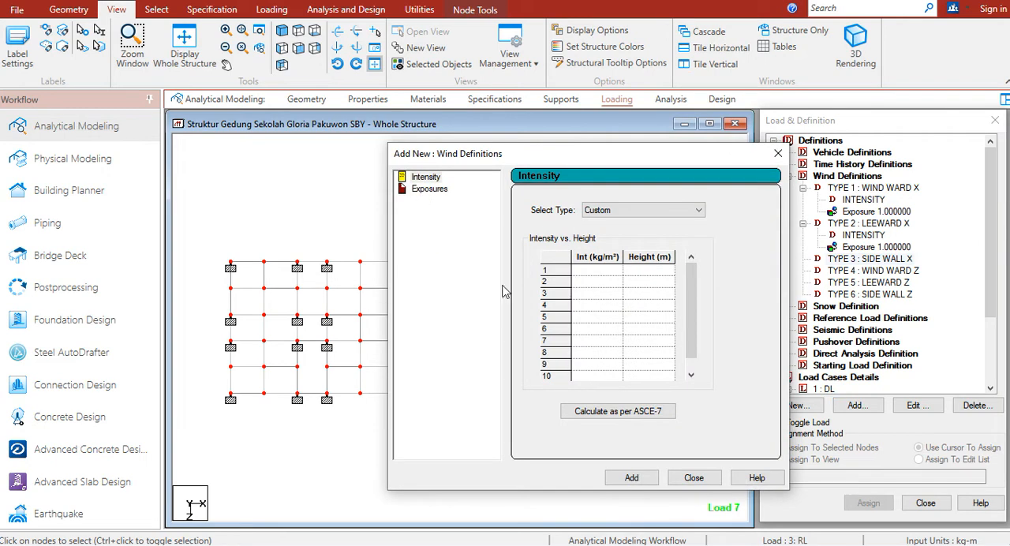
pyautogui.click(586, 410)
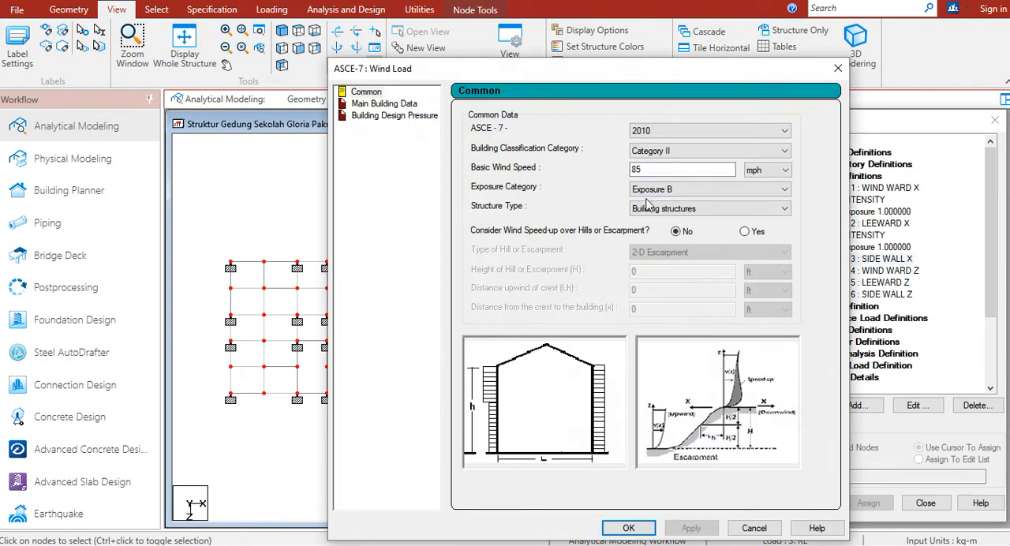
pyautogui.click(674, 150)
pyautogui.click(689, 191)
pyautogui.click(765, 170)
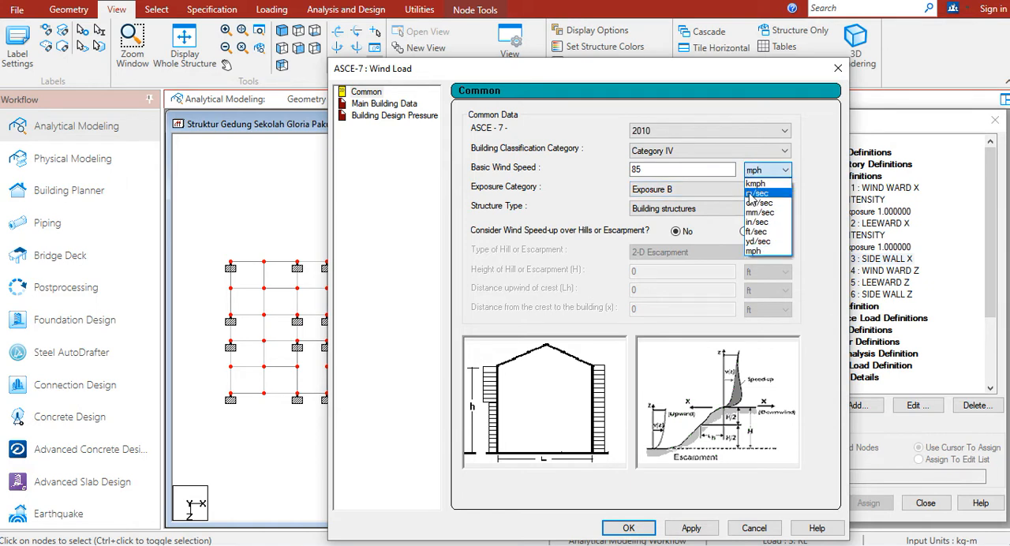
pyautogui.click(761, 202)
pyautogui.doubleClick(705, 169)
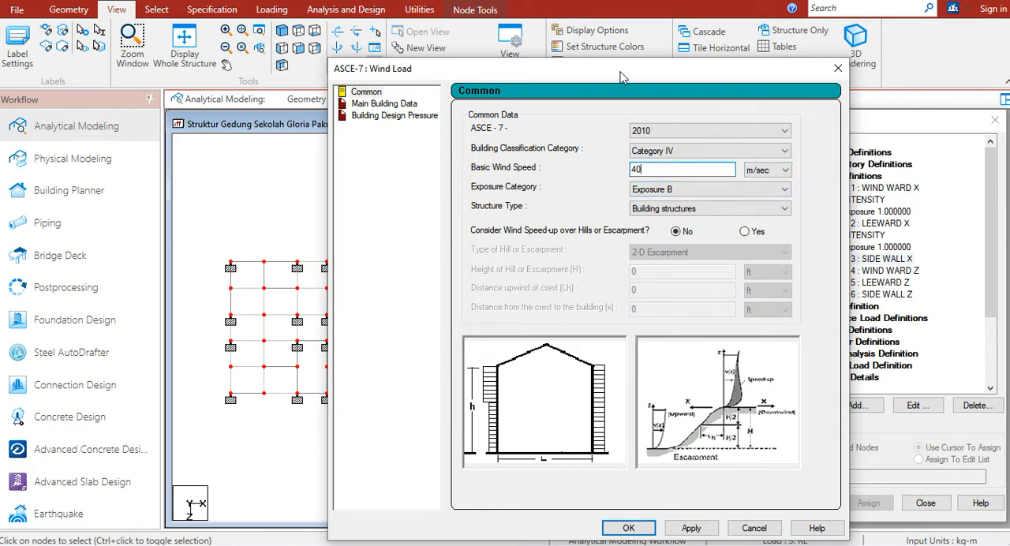
# Apply the common wind data for type 3 SIDE WALL X and set the building height and both building lengths to metres
pyautogui.moveTo(613, 71); pyautogui.dragTo(467, 20)
pyautogui.click(546, 480)
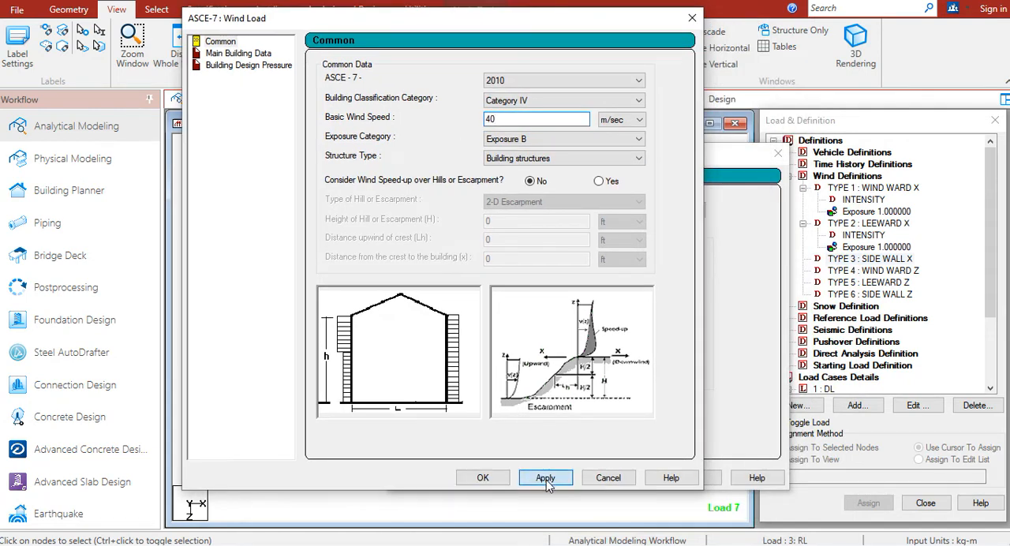
pyautogui.click(238, 53)
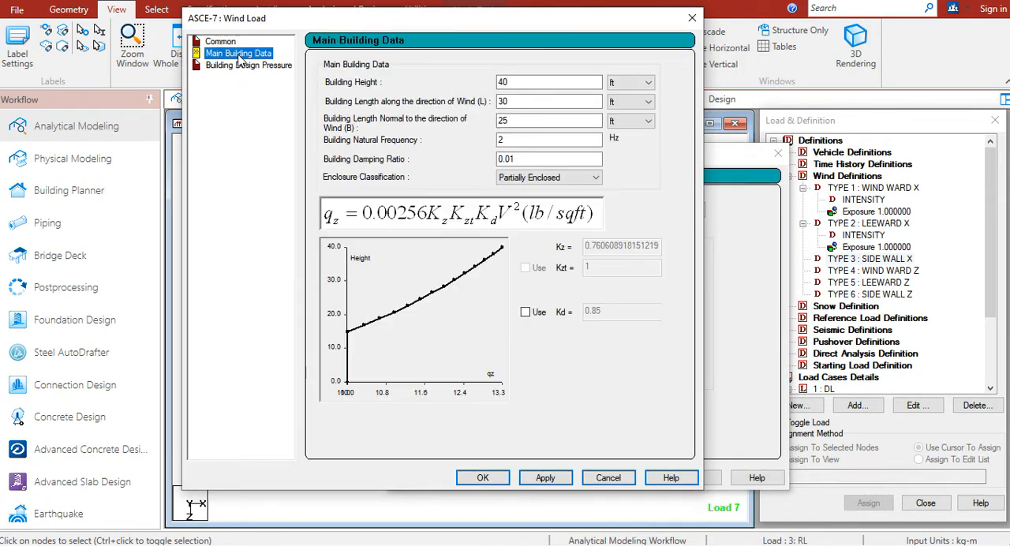
pyautogui.click(627, 82)
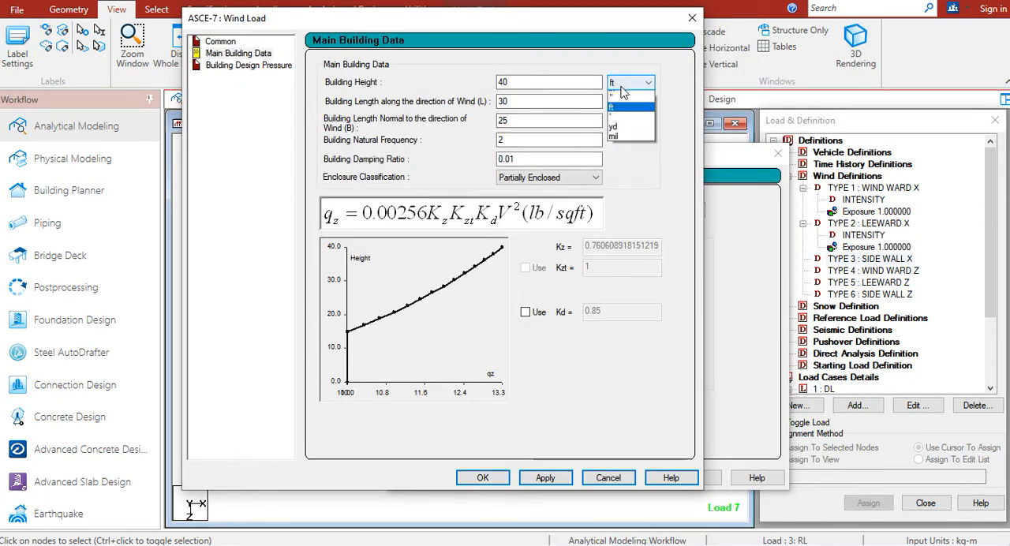
pyautogui.click(617, 106)
pyautogui.click(629, 101)
pyautogui.click(620, 125)
pyautogui.click(618, 125)
pyautogui.click(622, 145)
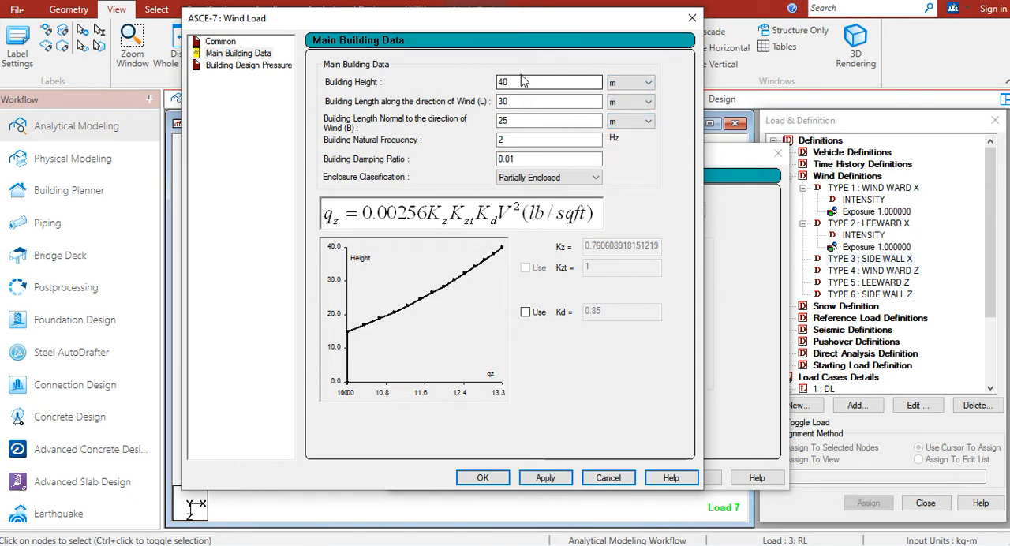
# Apply building height 24 m, length along the wind 62 m, length normal to the wind 17.9 m and Enclosed Building classification
pyautogui.doubleClick(520, 82)
pyautogui.press('Tab')
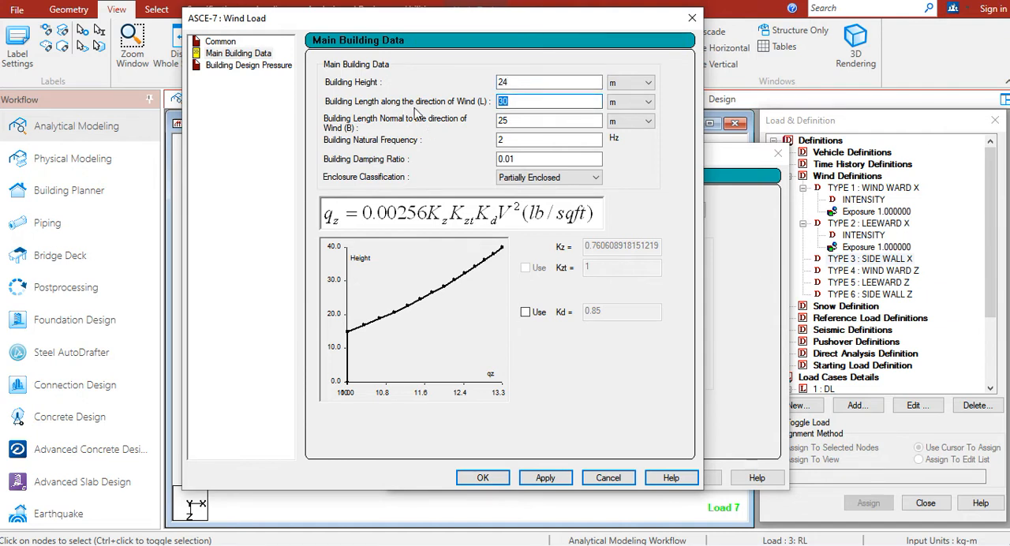
pyautogui.write('62')
pyautogui.press('Tab')
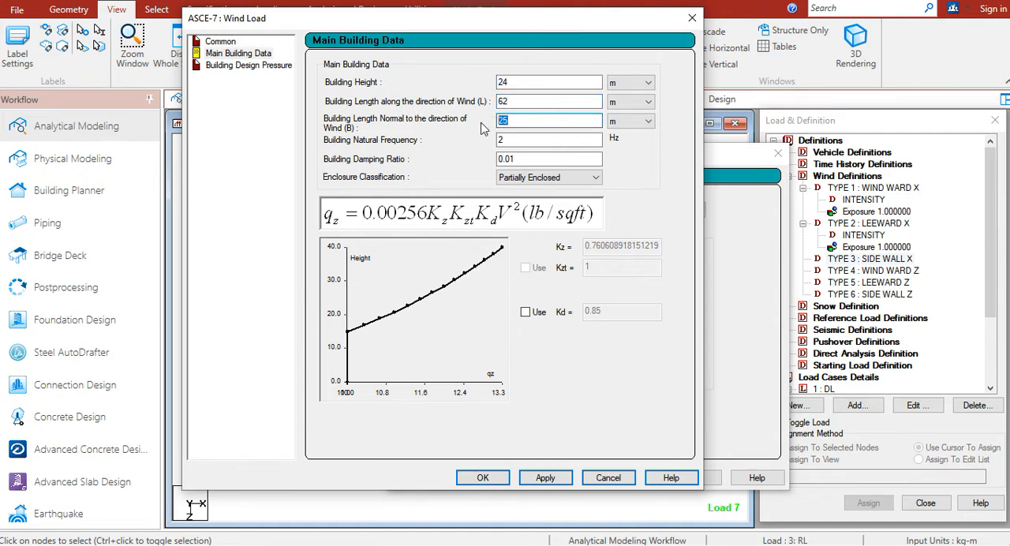
pyautogui.write('17.9')
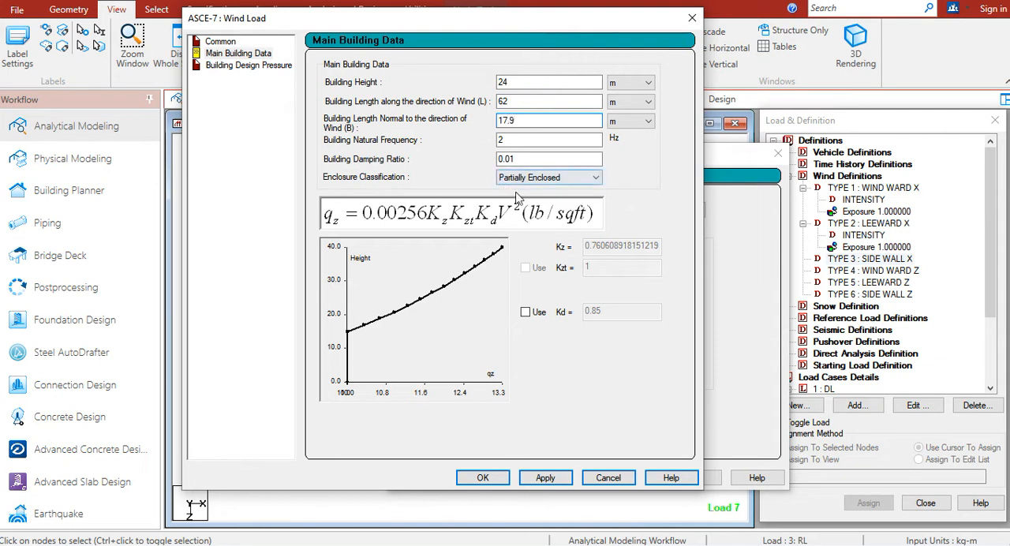
pyautogui.click(523, 178)
pyautogui.click(521, 210)
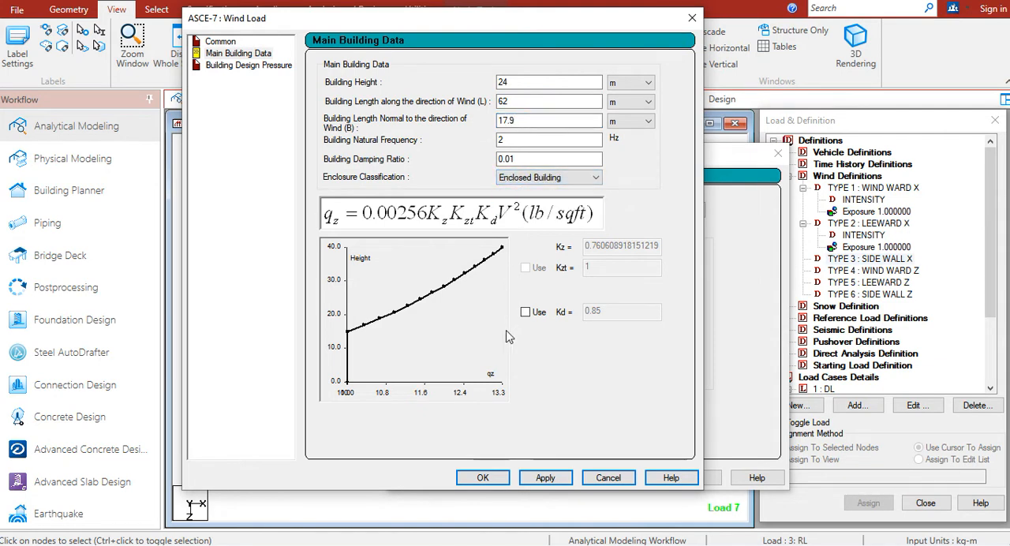
pyautogui.click(544, 478)
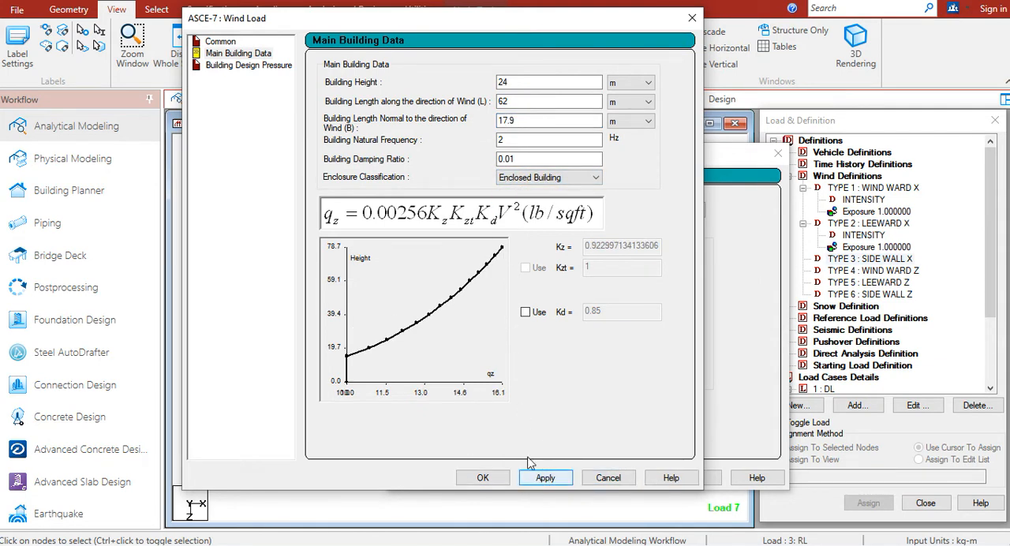
# Generate the design pressures for the side wall and accept the ASCE-7 wind load
pyautogui.click(249, 66)
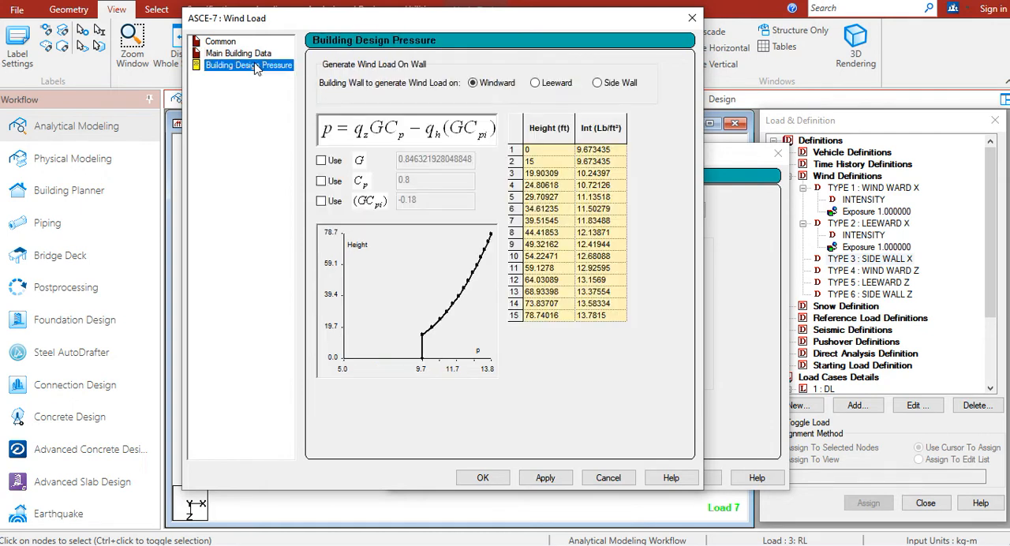
pyautogui.click(597, 83)
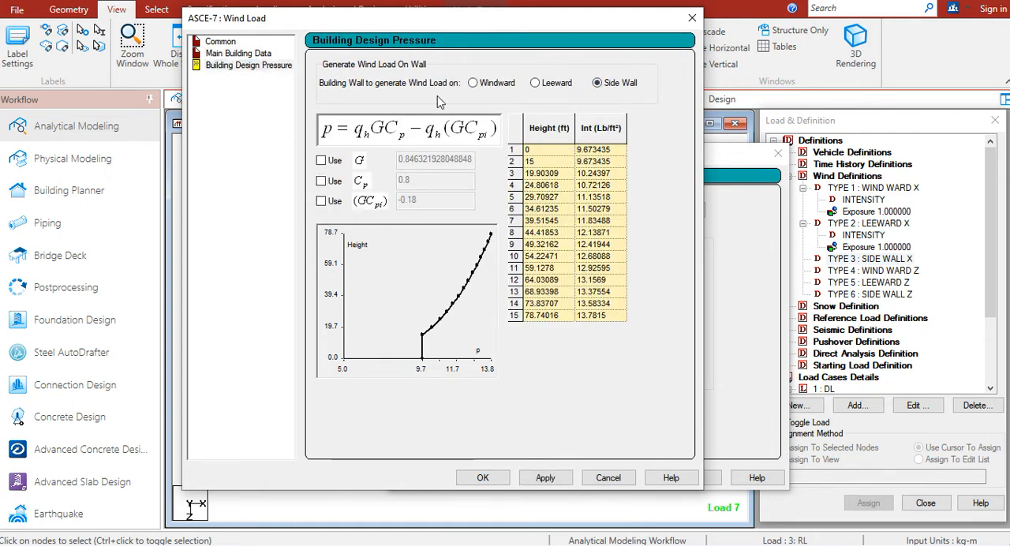
pyautogui.click(552, 476)
pyautogui.click(494, 480)
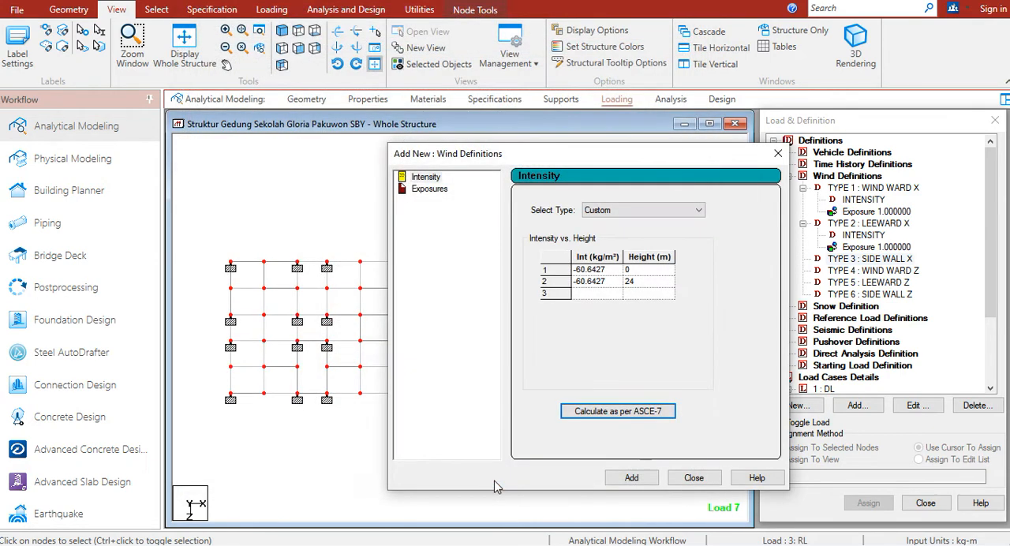
# Add the calculated intensity and an exposure with factor 1 to type 3 SIDE WALL X, closing the wind definition dialog
pyautogui.click(635, 476)
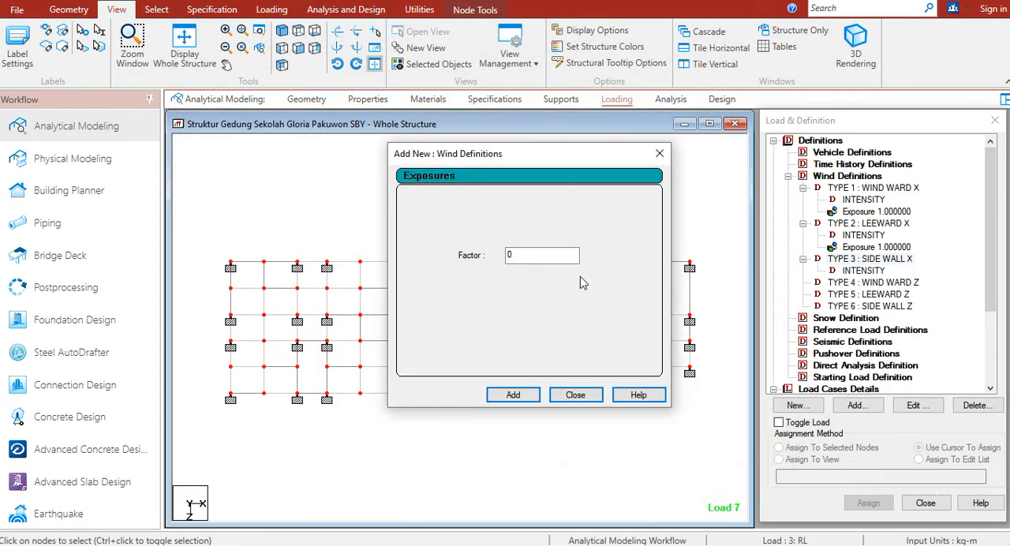
pyautogui.click(521, 397)
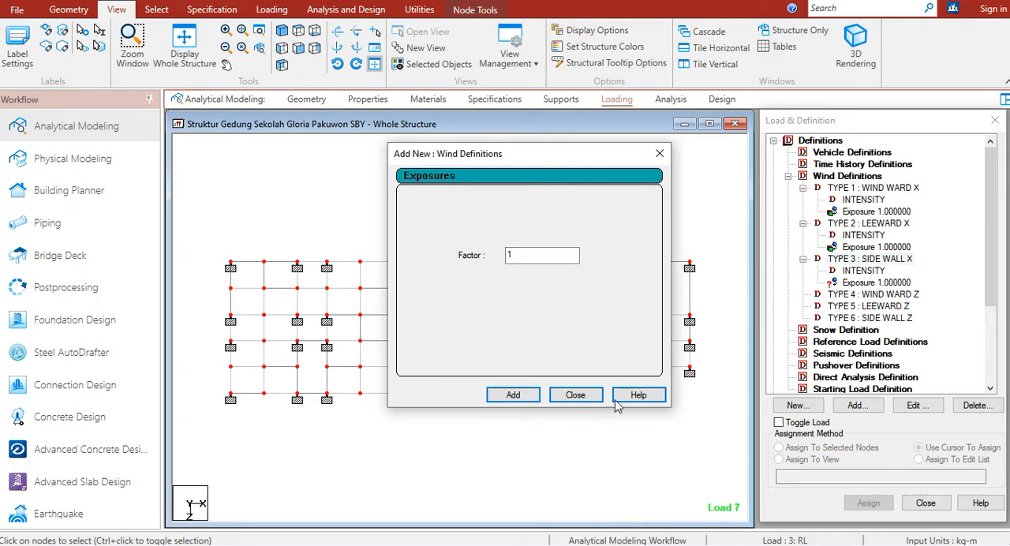
pyautogui.click(572, 394)
pyautogui.click(874, 283)
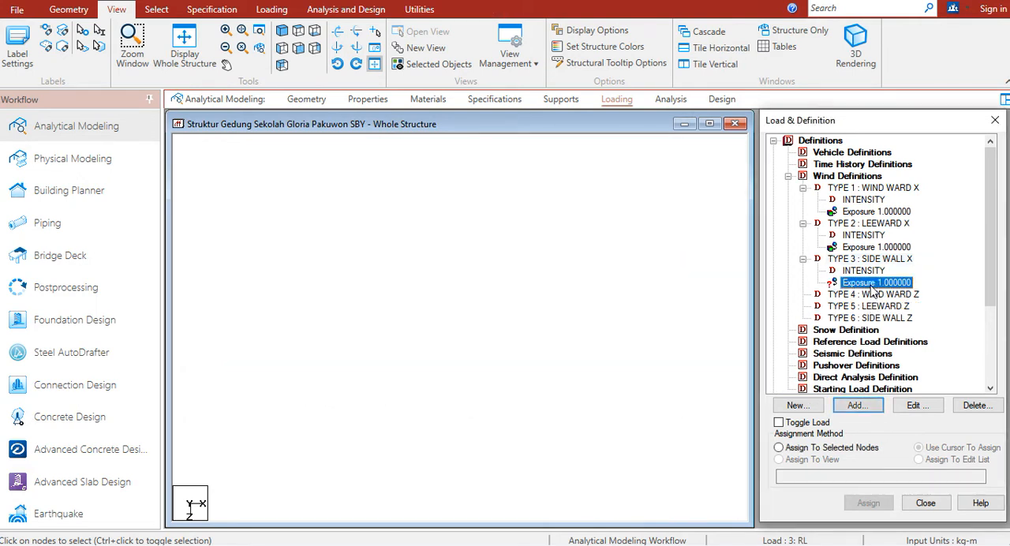
pyautogui.click(805, 463)
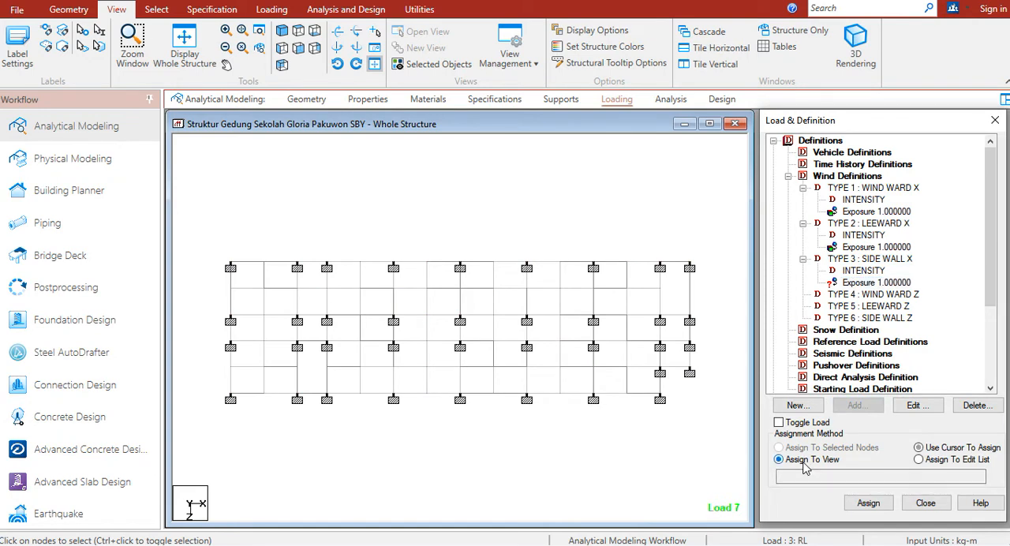
pyautogui.click(868, 503)
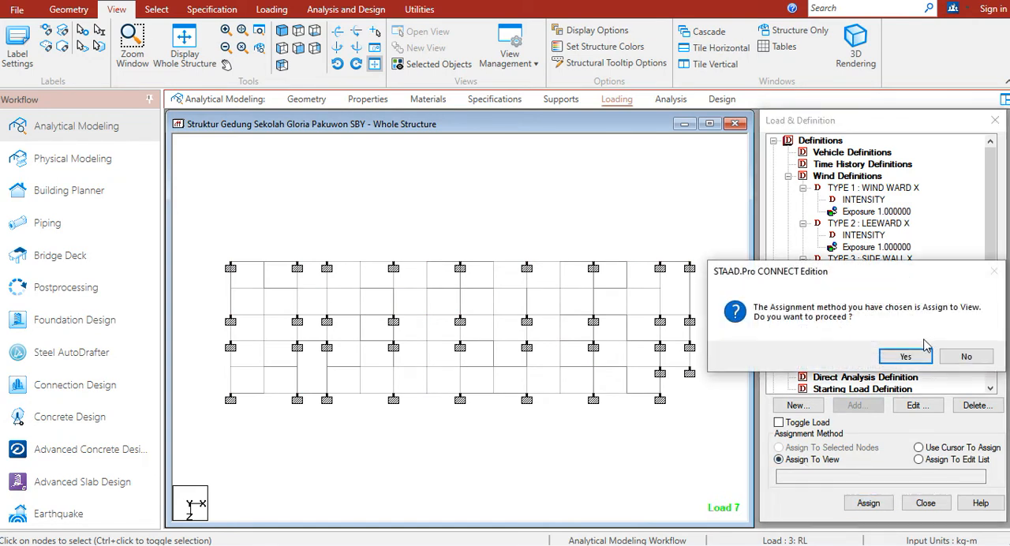
pyautogui.click(959, 361)
# Assign the type 3 SIDE WALL X exposure to all nodes of the structure in view and clear the node selection
pyautogui.click(167, 68)
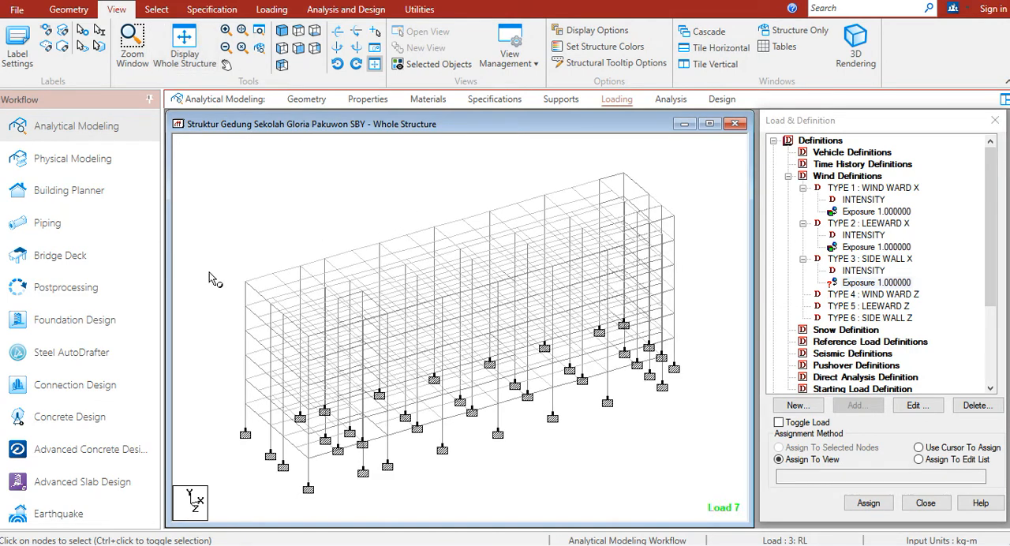
pyautogui.doubleClick(247, 284)
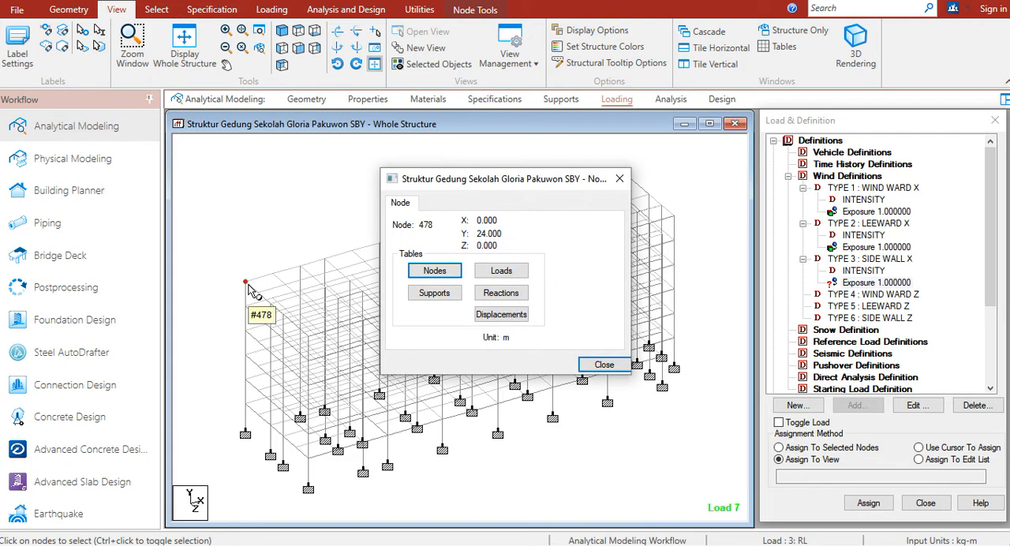
pyautogui.click(620, 179)
pyautogui.click(848, 284)
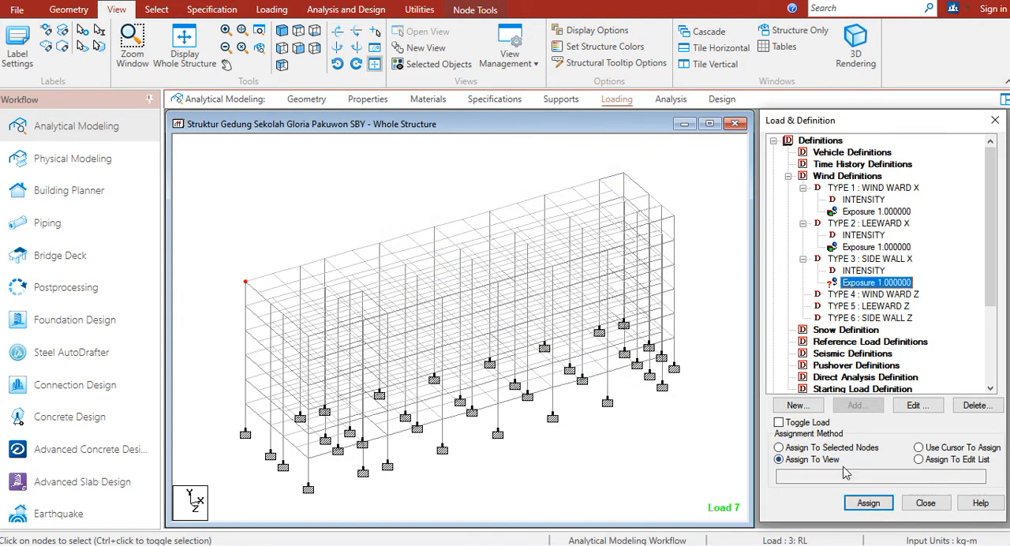
pyautogui.click(867, 502)
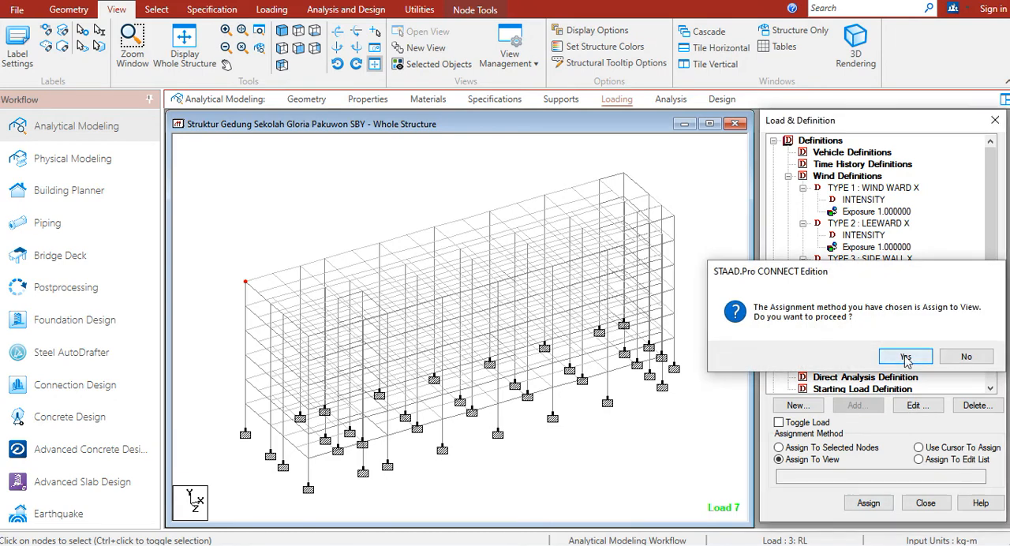
pyautogui.click(906, 358)
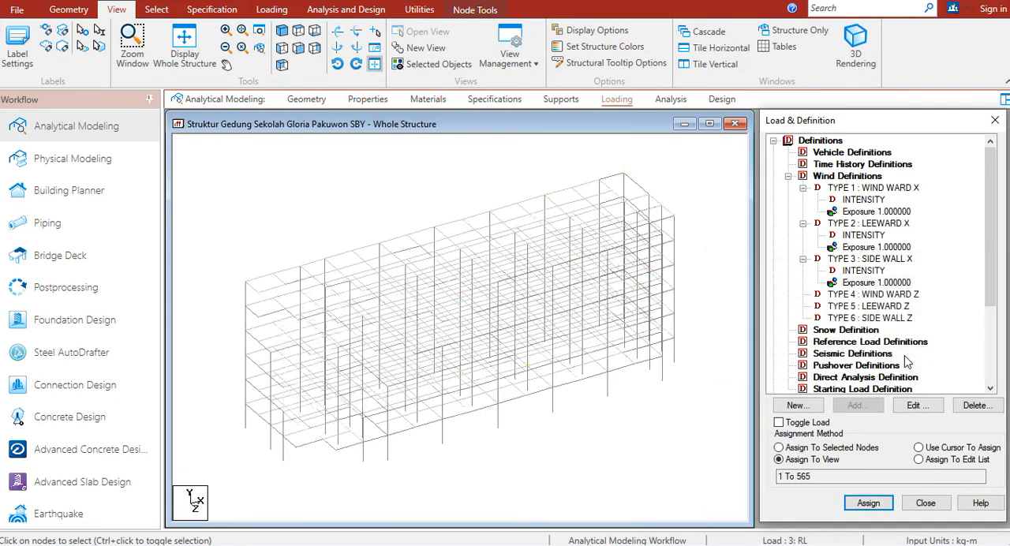
pyautogui.click(734, 222)
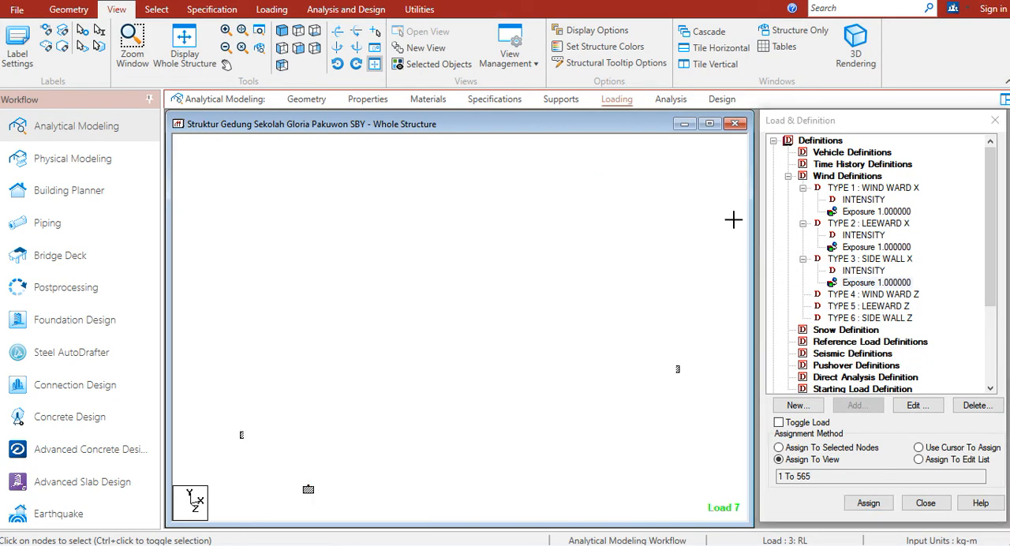
# Start an ASCE-7 intensity for type 4 WIND WARD Z, applying building classification Category IV and basic wind speed 40 m/sec
pyautogui.click(867, 294)
pyautogui.click(858, 405)
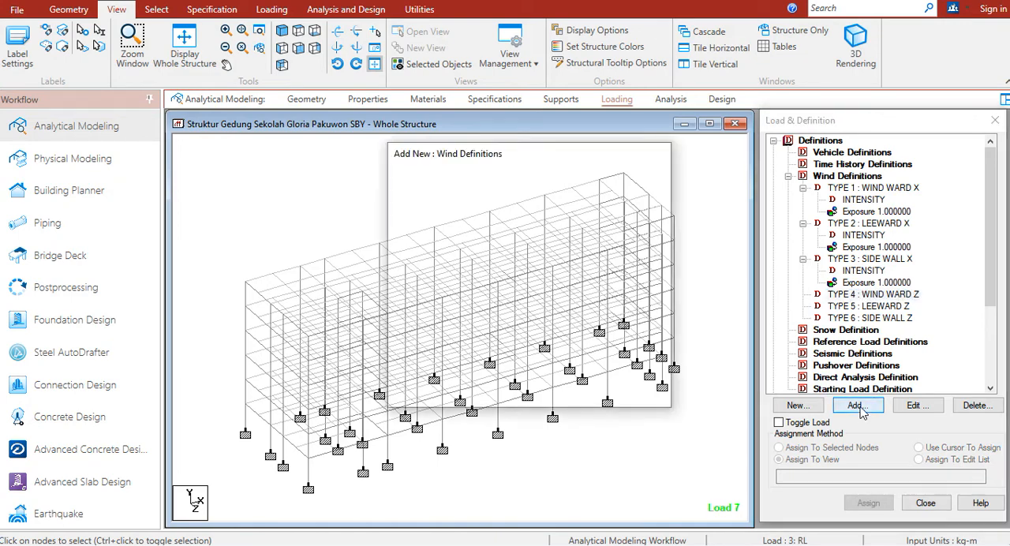
pyautogui.click(584, 414)
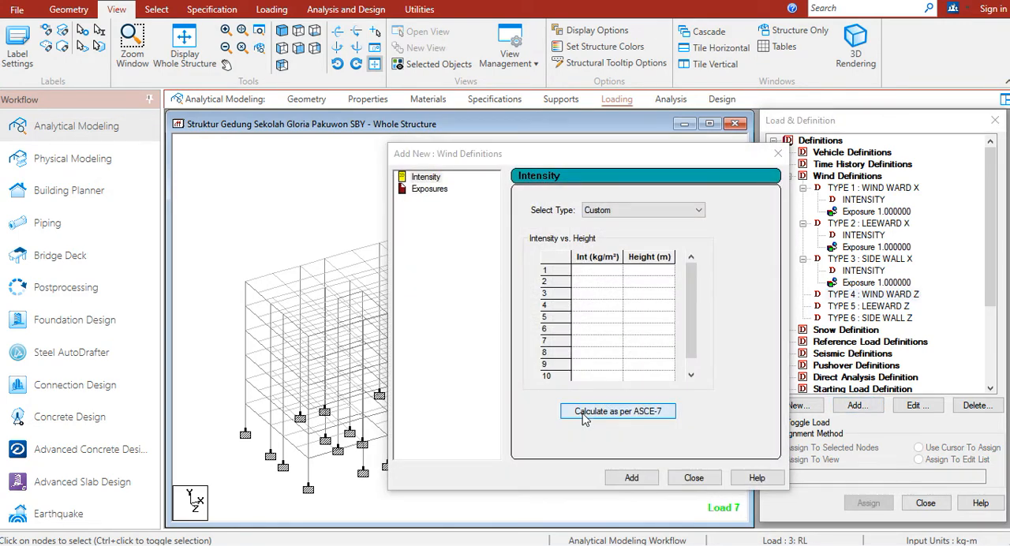
pyautogui.click(694, 150)
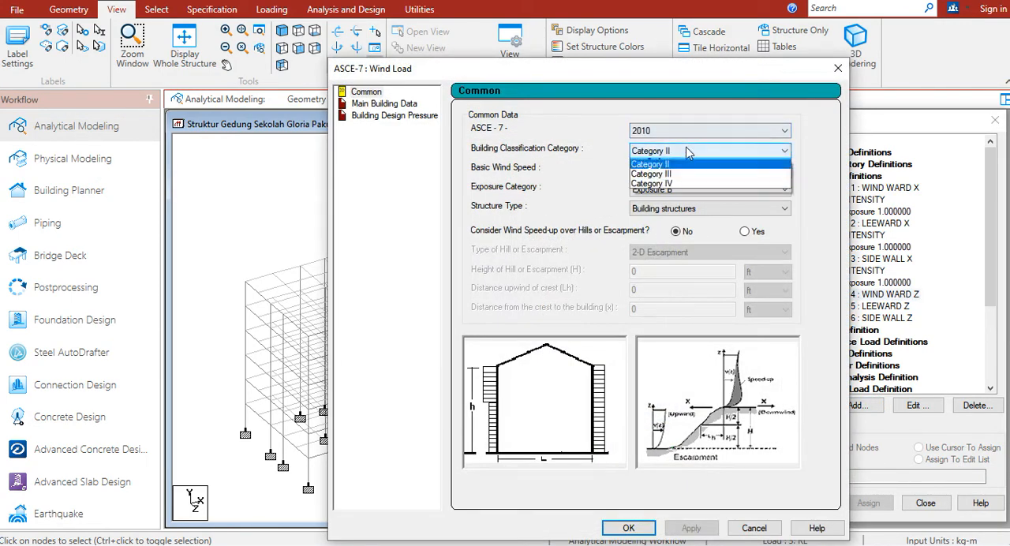
pyautogui.click(659, 193)
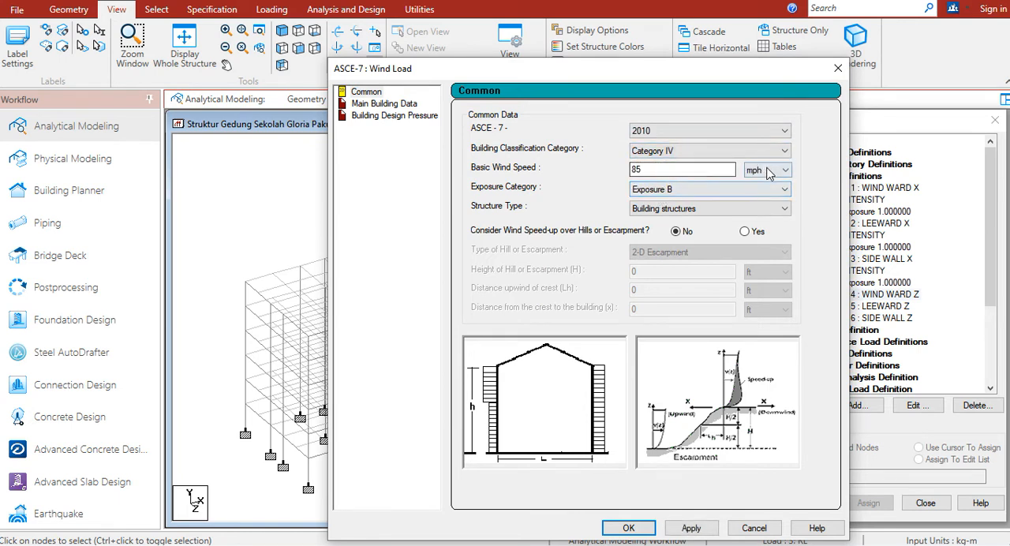
pyautogui.click(771, 169)
pyautogui.click(759, 194)
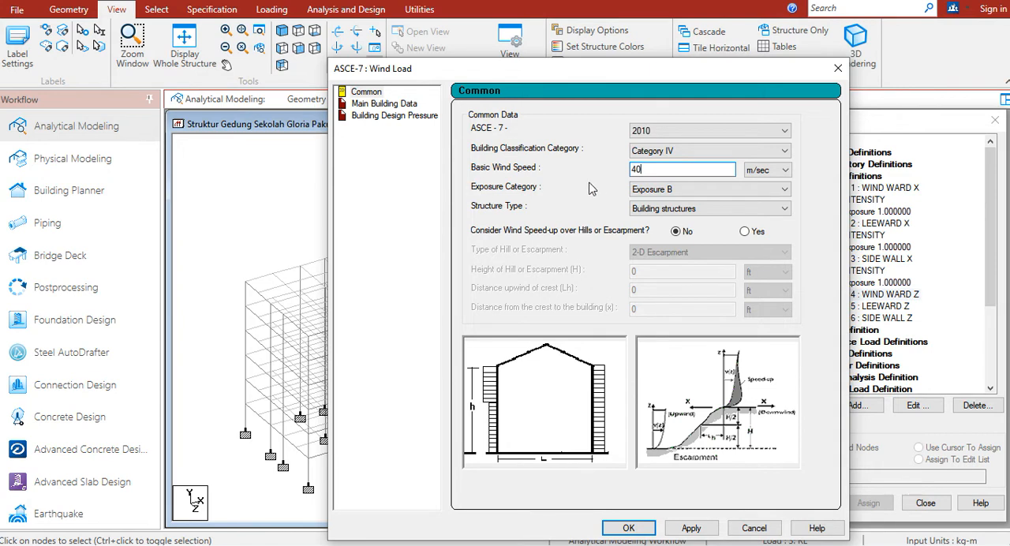
pyautogui.click(638, 165)
pyautogui.write('40')
pyautogui.moveTo(669, 72); pyautogui.dragTo(512, 26)
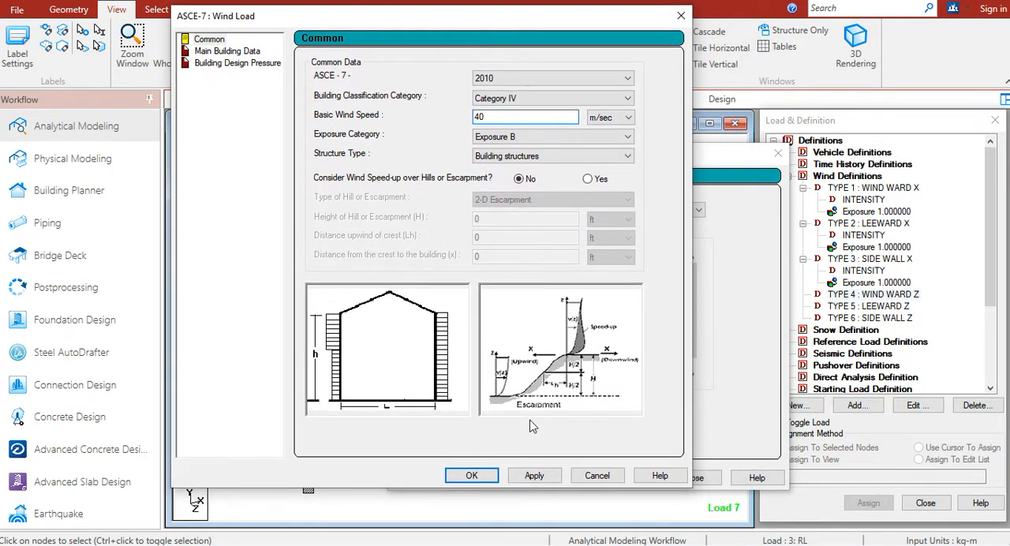
pyautogui.click(540, 479)
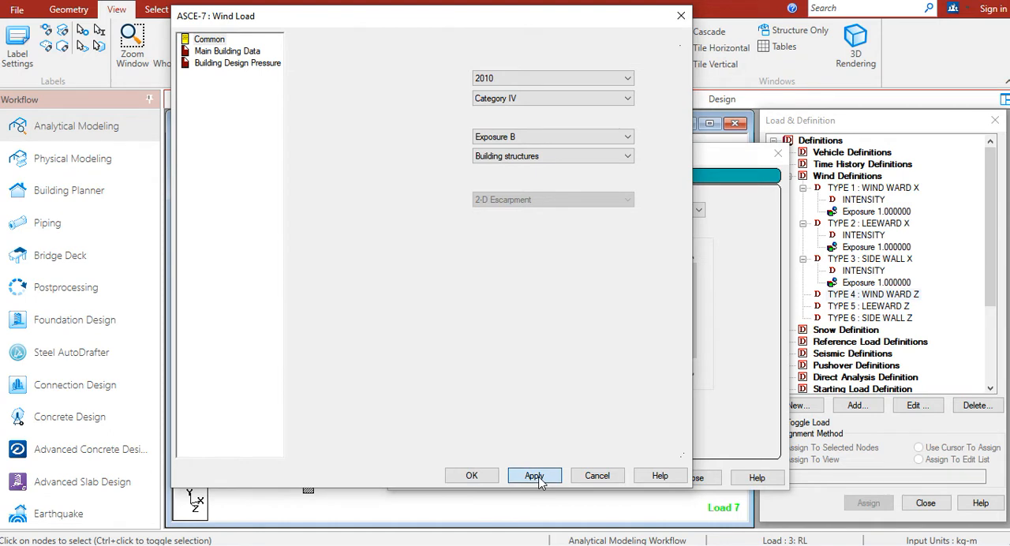
# In the main building data for type 4 WIND WARD Z, set the units of building height and both building lengths to metres
pyautogui.click(221, 51)
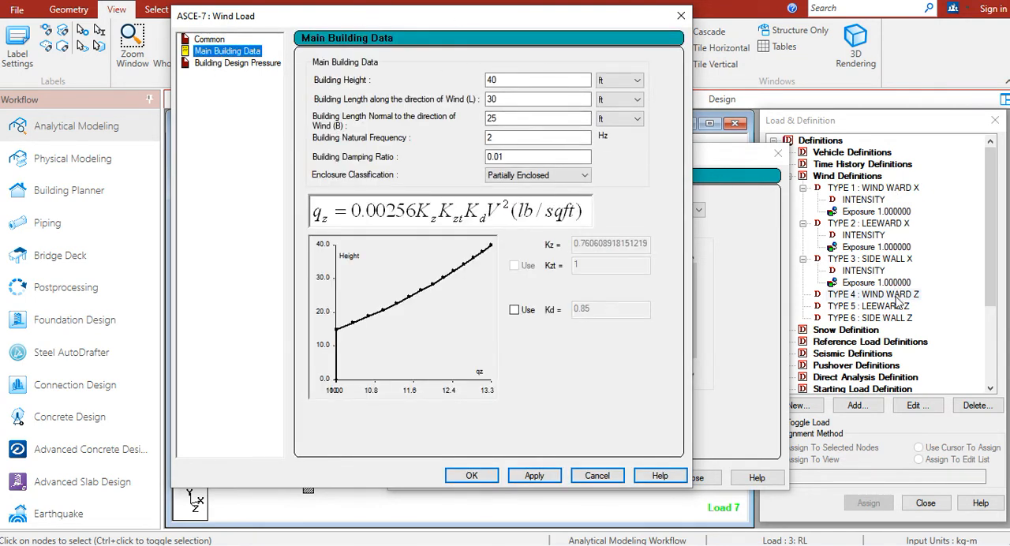
pyautogui.click(605, 80)
pyautogui.click(609, 109)
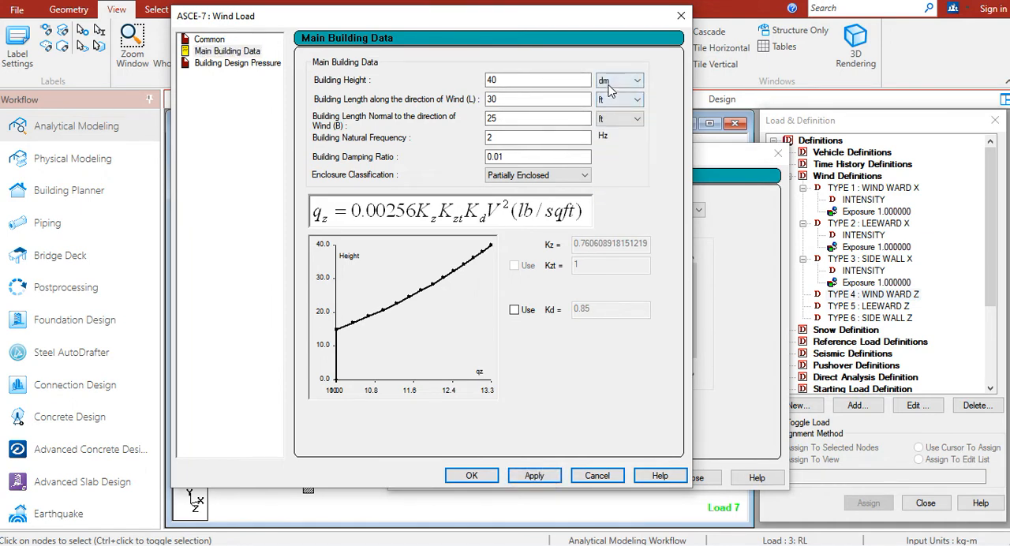
pyautogui.click(609, 82)
pyautogui.click(606, 103)
pyautogui.click(607, 100)
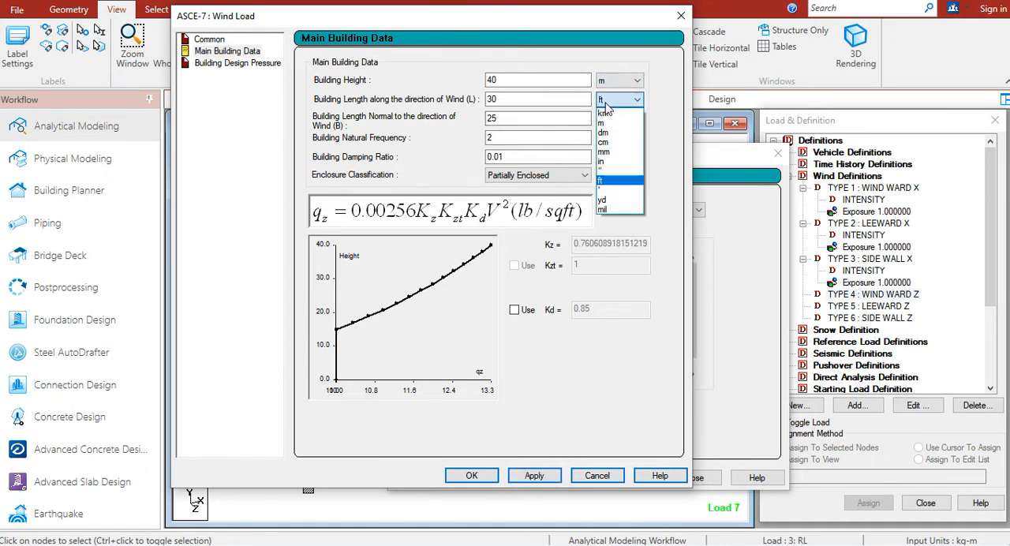
pyautogui.click(603, 123)
pyautogui.click(607, 119)
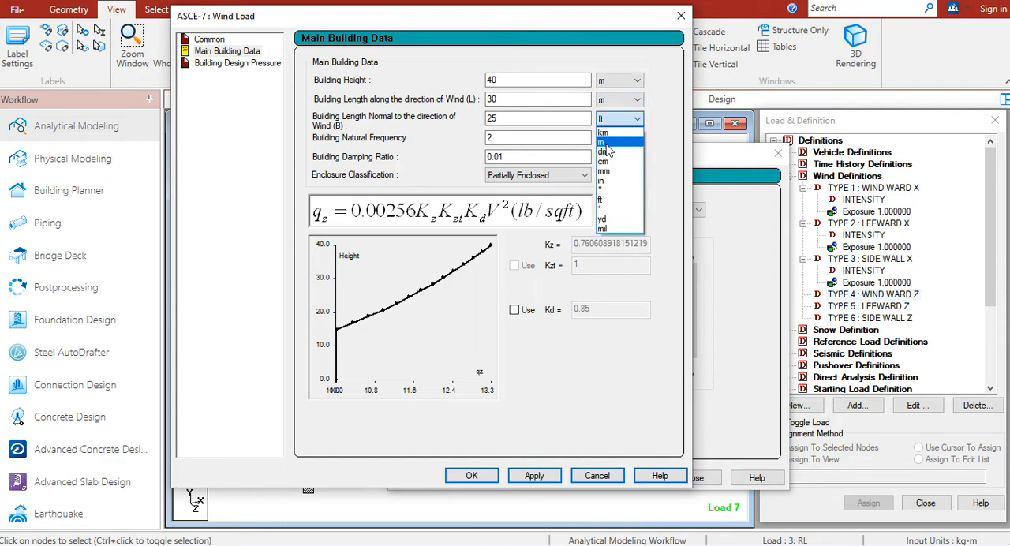
pyautogui.click(606, 144)
# Set the type 4 building height to 24 m, length along the wind to 17.9 m and length normal to the wind to 62 m
pyautogui.moveTo(508, 80); pyautogui.dragTo(464, 82)
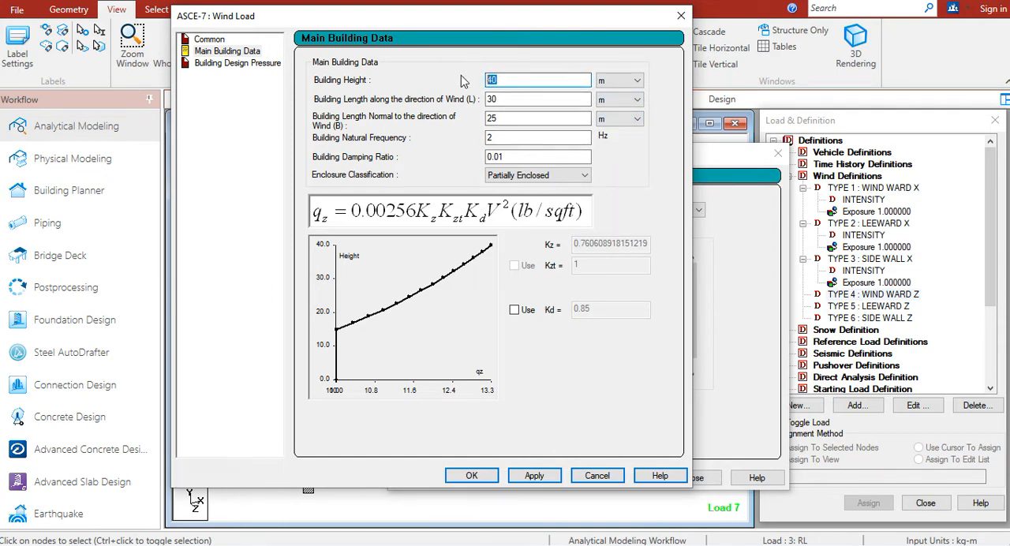
pyautogui.moveTo(489, 29); pyautogui.dragTo(792, 71)
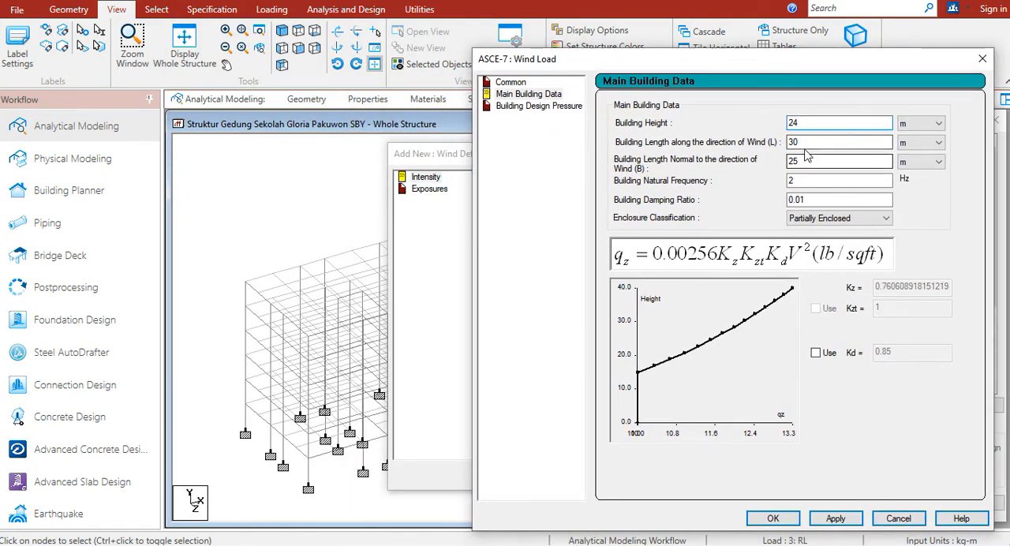
pyautogui.moveTo(799, 142); pyautogui.dragTo(776, 144)
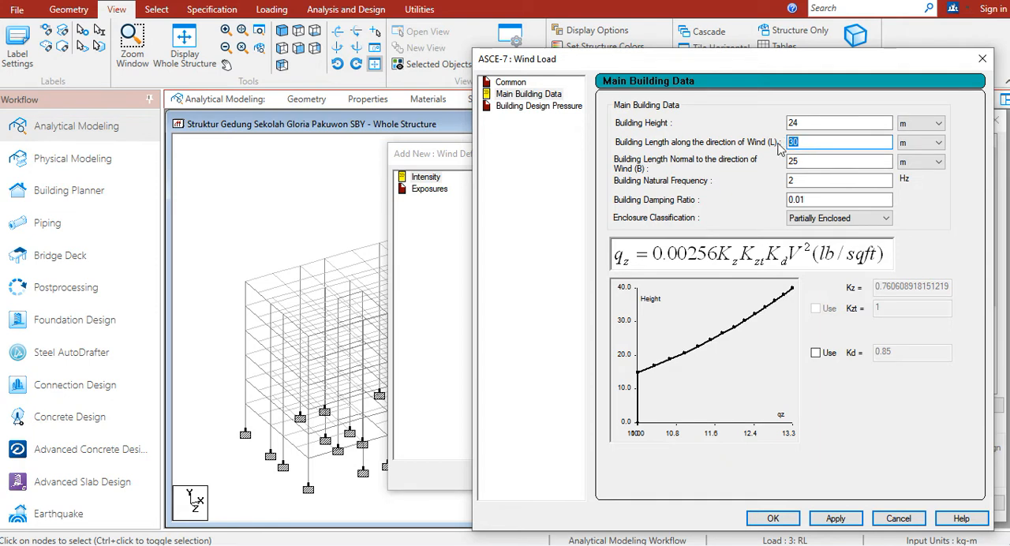
pyautogui.write('17.9')
pyautogui.press('Tab')
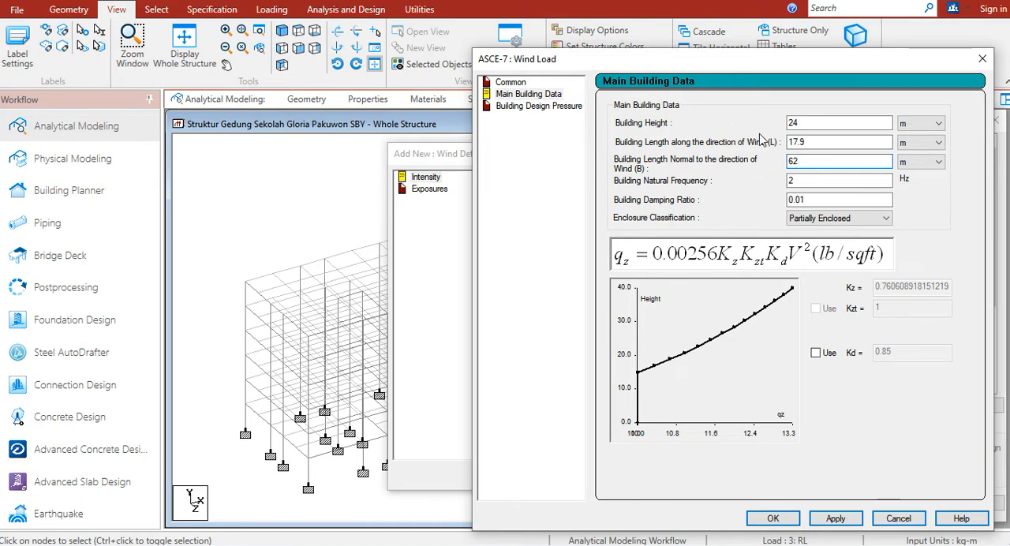
pyautogui.moveTo(717, 62); pyautogui.dragTo(547, 58)
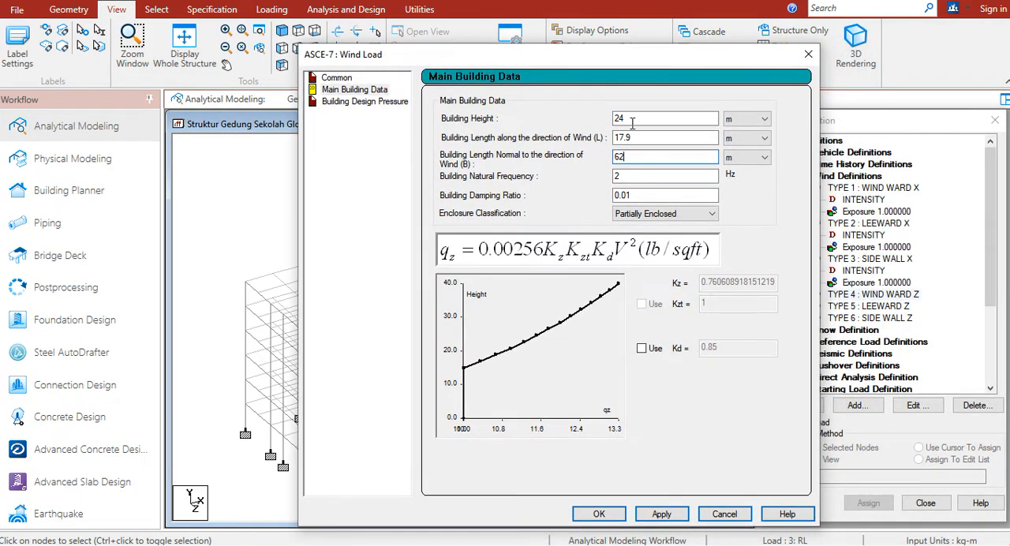
# Classify the enclosure as Enclosed Building for type 4 WIND WARD Z and apply the main building data
pyautogui.click(665, 214)
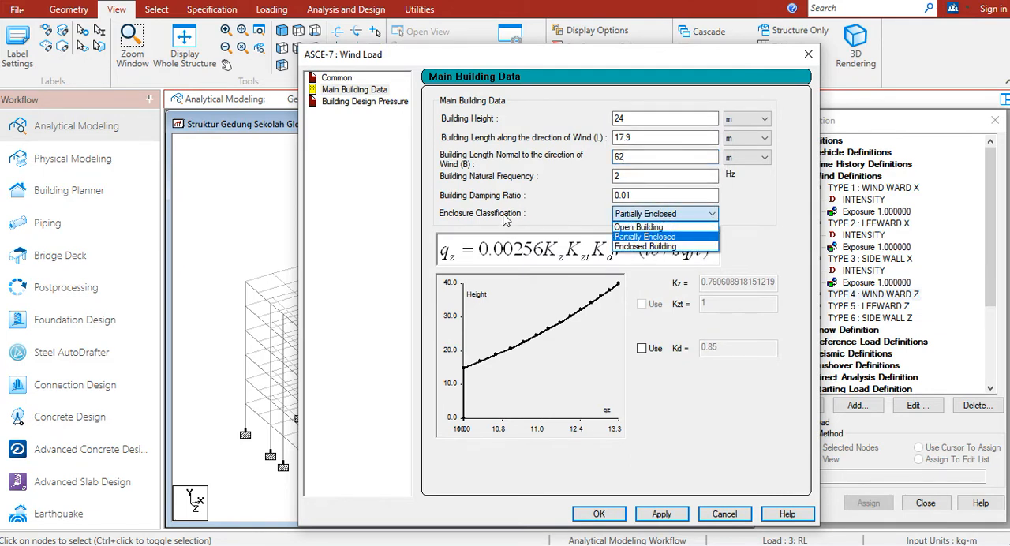
pyautogui.click(671, 247)
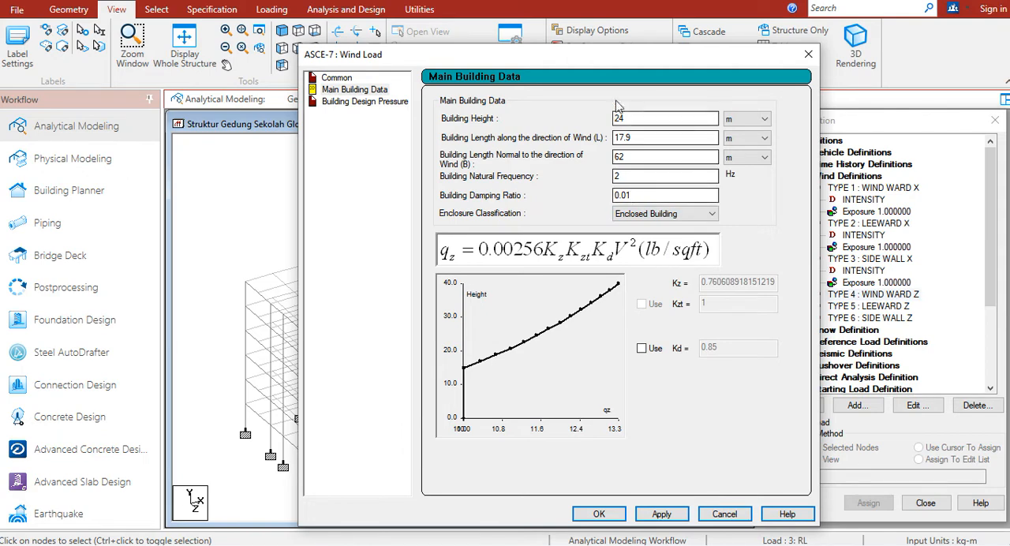
pyautogui.moveTo(616, 56); pyautogui.dragTo(593, 16)
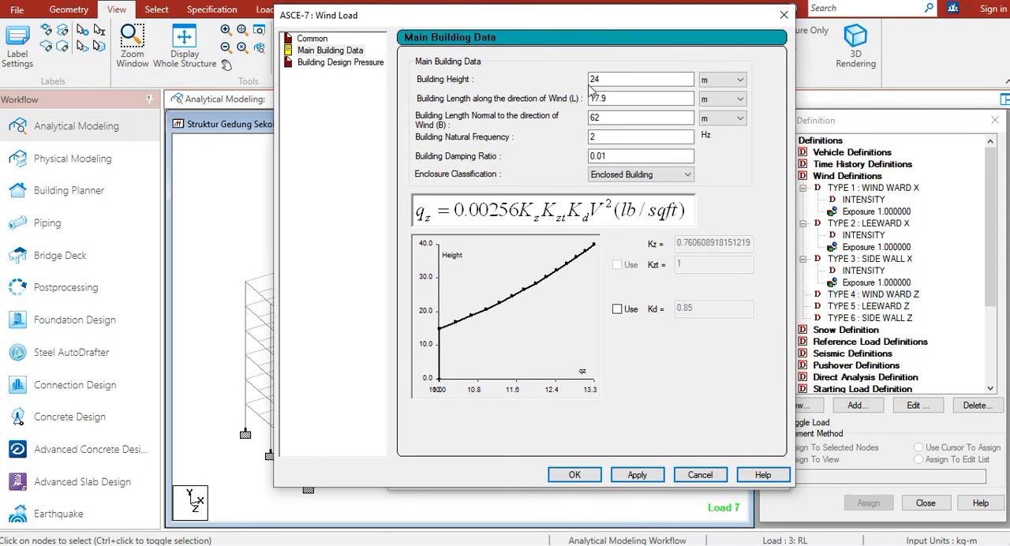
pyautogui.click(638, 476)
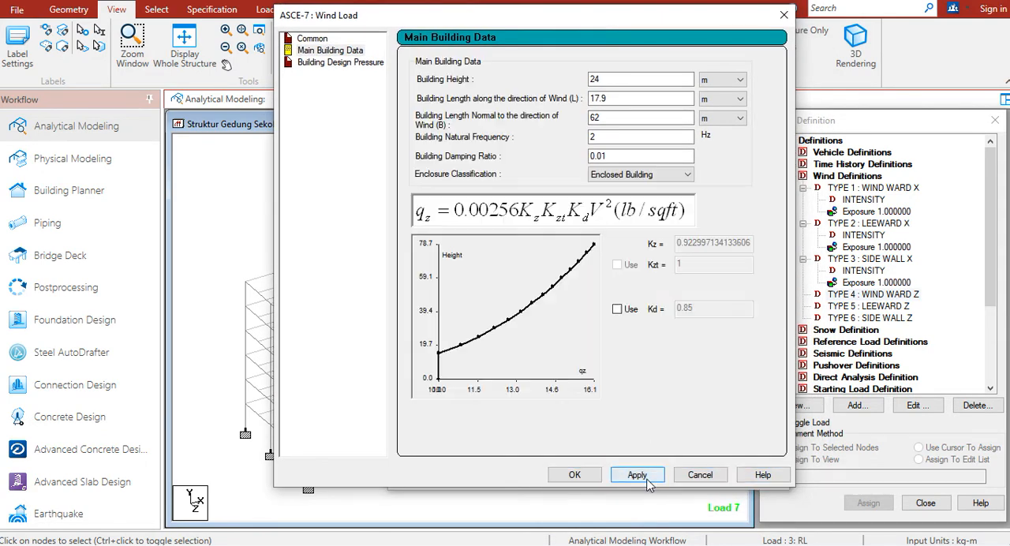
# Generate the design pressures for the windward wall and accept the ASCE-7 wind load for type 4 WIND WARD Z
pyautogui.click(339, 62)
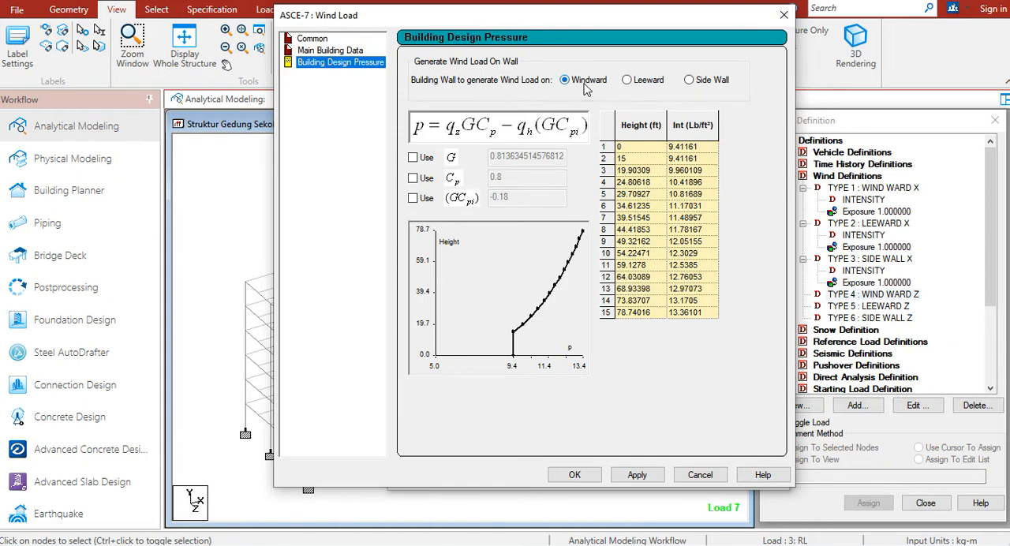
pyautogui.click(638, 475)
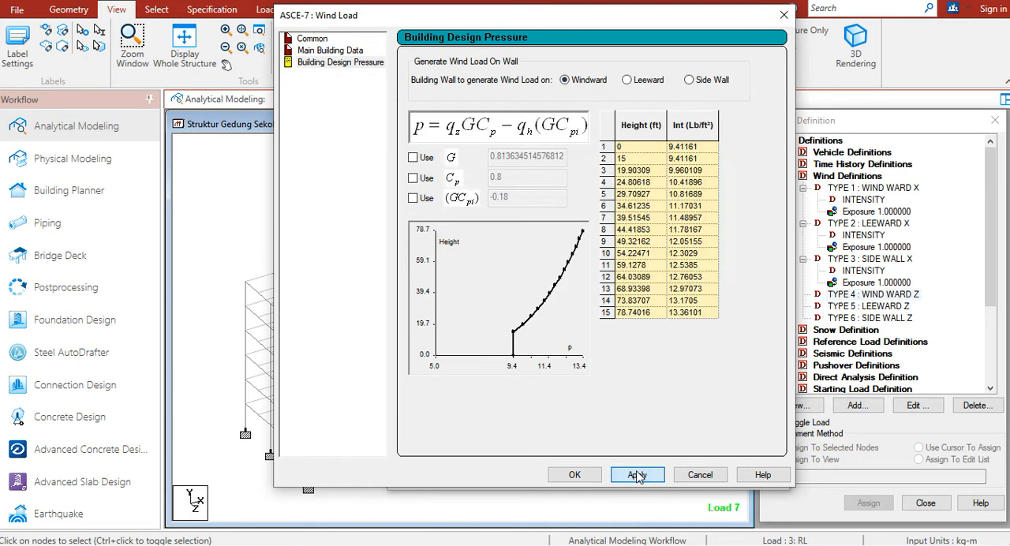
pyautogui.click(575, 474)
# Add the calculated intensity and an exposure with factor 1 to type 4 WIND WARD Z, closing the wind definition dialog
pyautogui.click(636, 479)
pyautogui.doubleClick(532, 252)
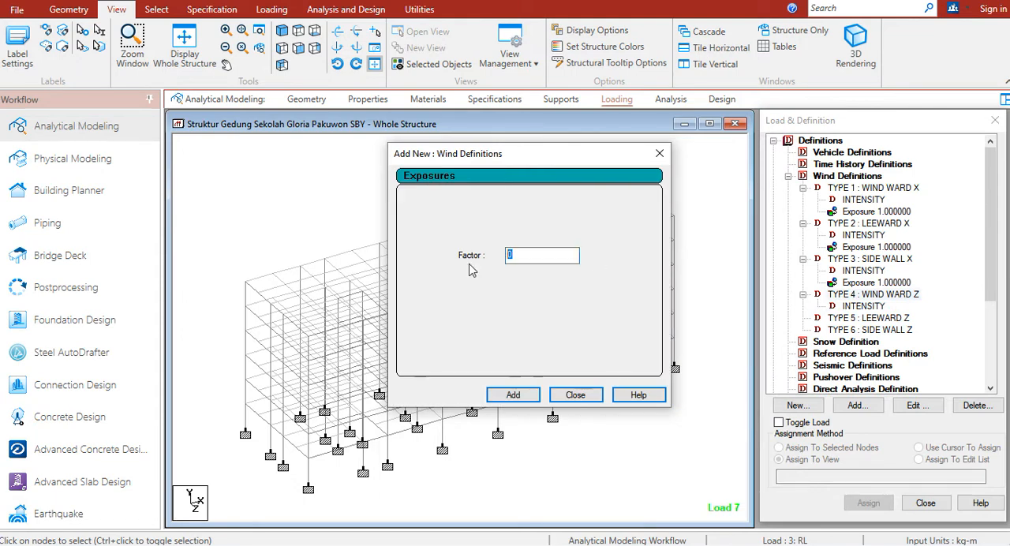
pyautogui.write('1')
pyautogui.click(513, 395)
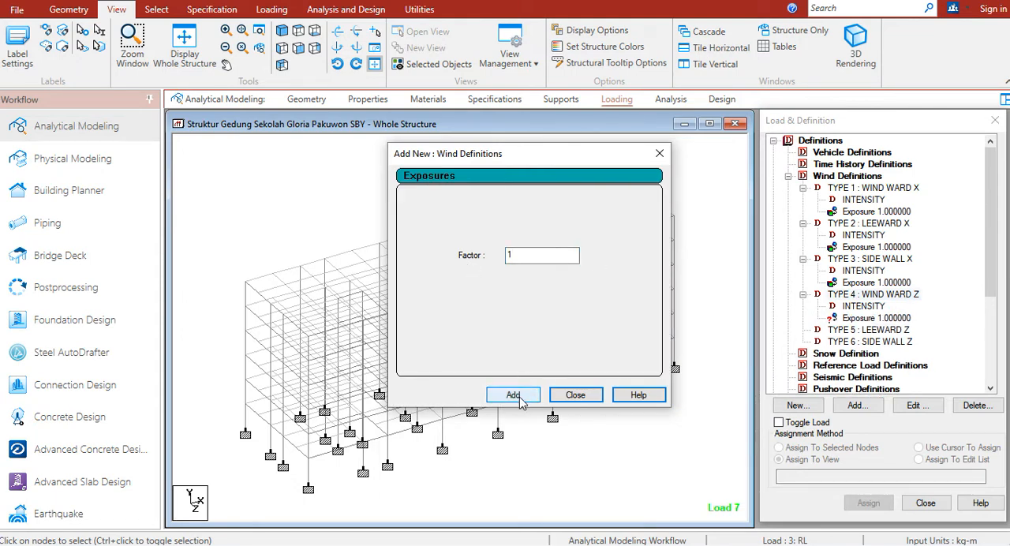
pyautogui.click(573, 394)
# Assign the type 4 WIND WARD Z exposure to all nodes of the structure in view
pyautogui.click(848, 318)
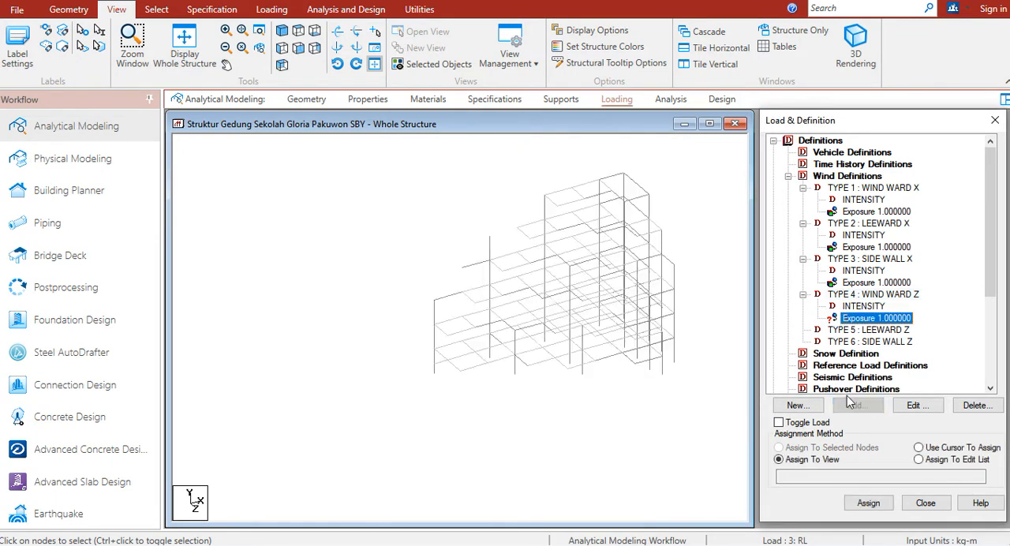
pyautogui.click(860, 506)
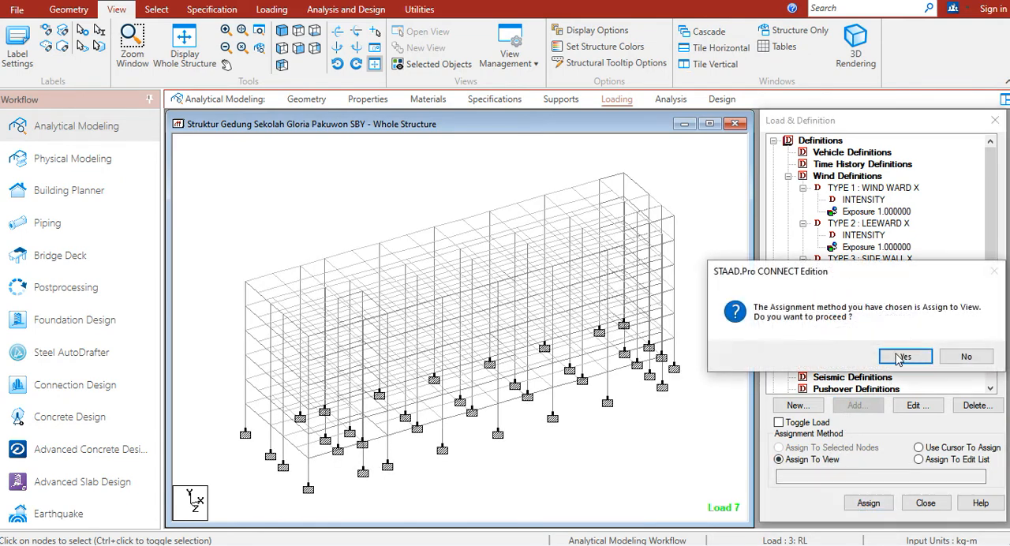
pyautogui.click(841, 355)
# Start an ASCE-7 intensity for type 5 LEEWARD Z, applying building classification Category IV and basic wind speed 40 m/sec
pyautogui.click(882, 330)
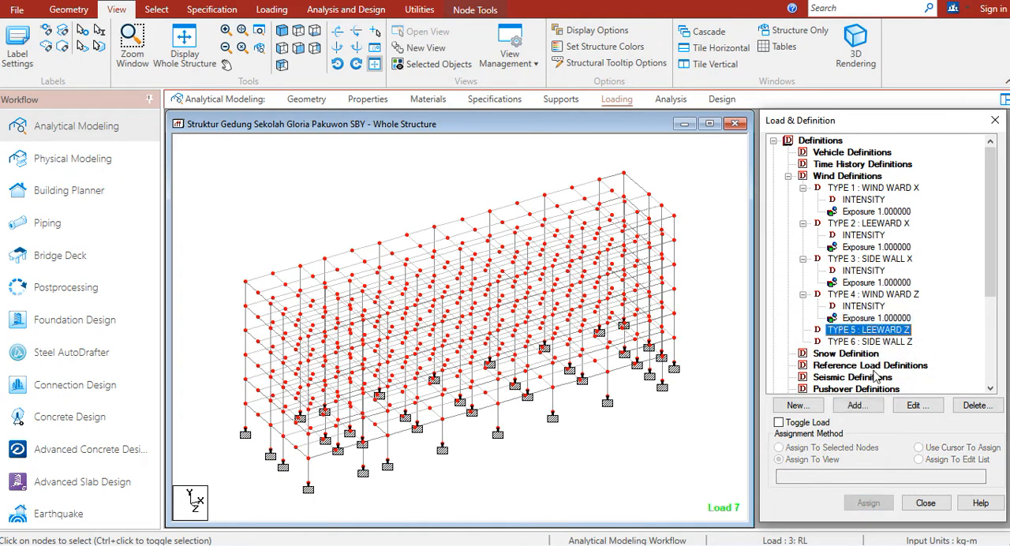
pyautogui.click(857, 405)
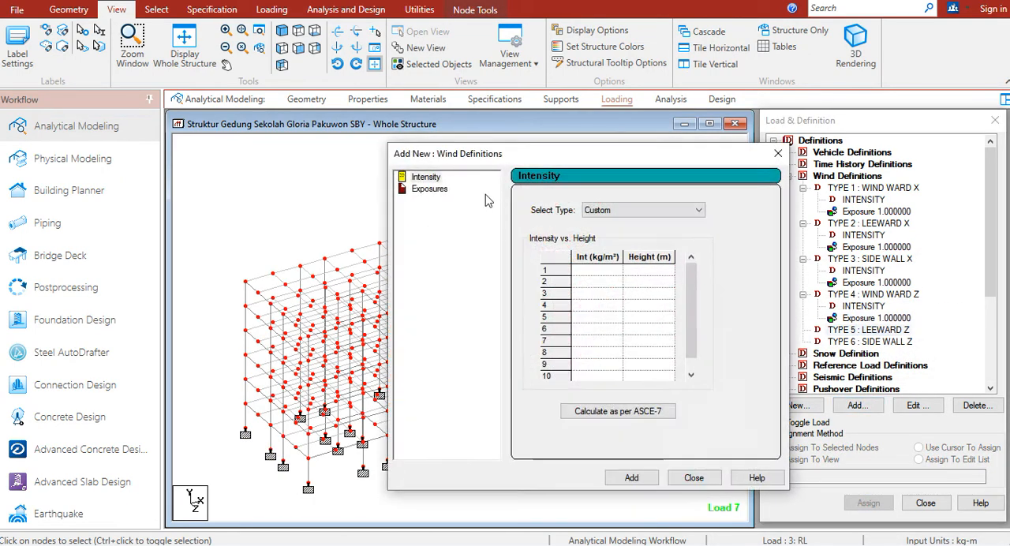
pyautogui.click(596, 419)
pyautogui.click(699, 151)
pyautogui.click(667, 196)
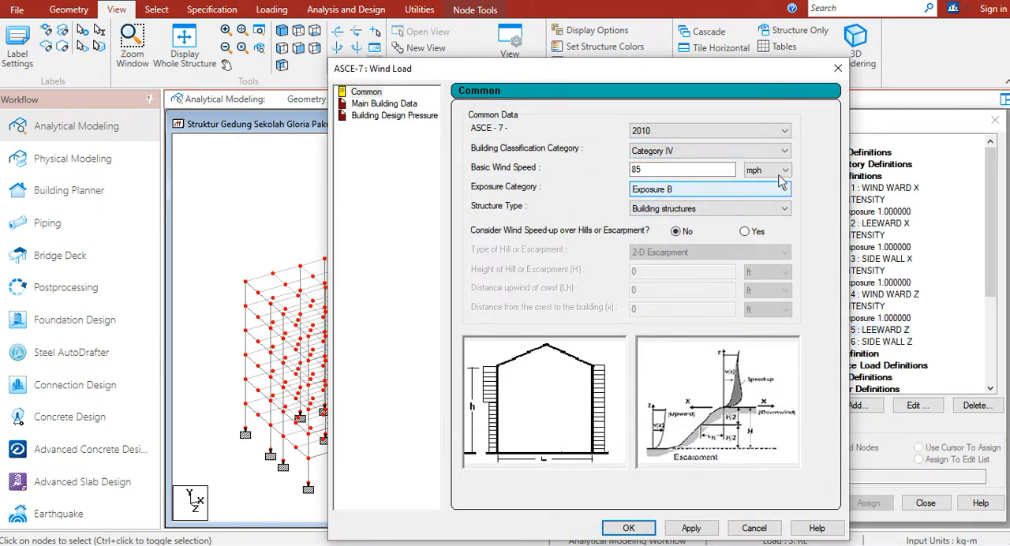
pyautogui.click(767, 169)
pyautogui.click(763, 197)
pyautogui.doubleClick(693, 172)
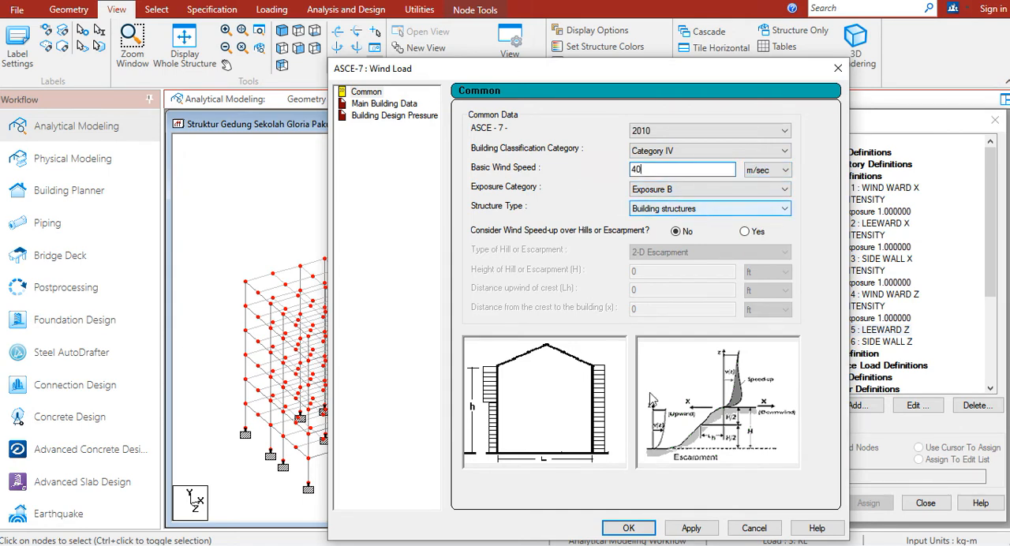
pyautogui.moveTo(672, 76); pyautogui.dragTo(556, 26)
pyautogui.click(575, 483)
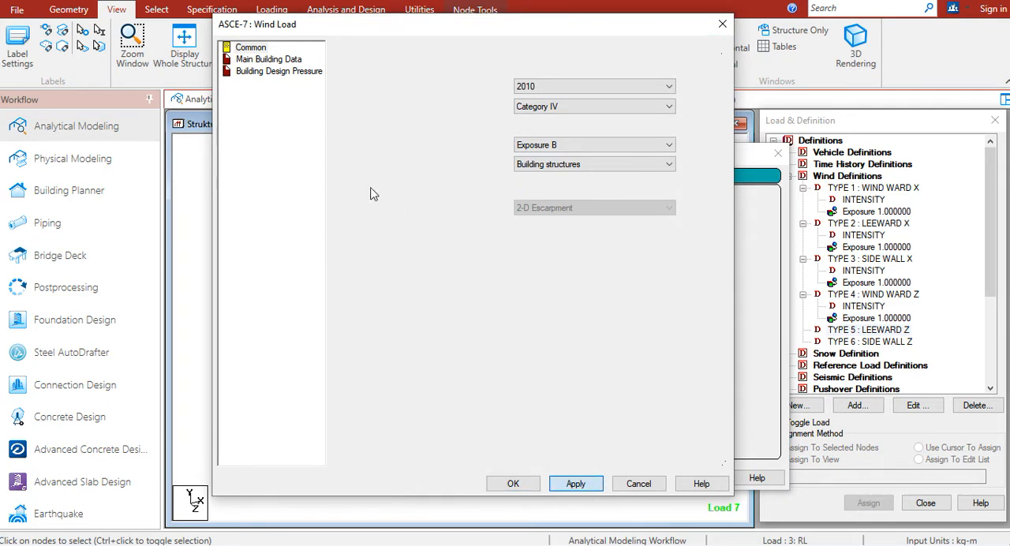
# In the main building data for type 5 LEEWARD Z, set the units of building height and both building lengths to metres
pyautogui.click(268, 59)
pyautogui.click(663, 89)
pyautogui.click(660, 112)
pyautogui.click(663, 107)
pyautogui.click(659, 131)
pyautogui.click(662, 126)
pyautogui.click(652, 151)
# Set the type 5 building height to 24 m, length along the wind to 17.9 m and length normal to the wind to 62 m
pyautogui.moveTo(562, 87); pyautogui.dragTo(435, 112)
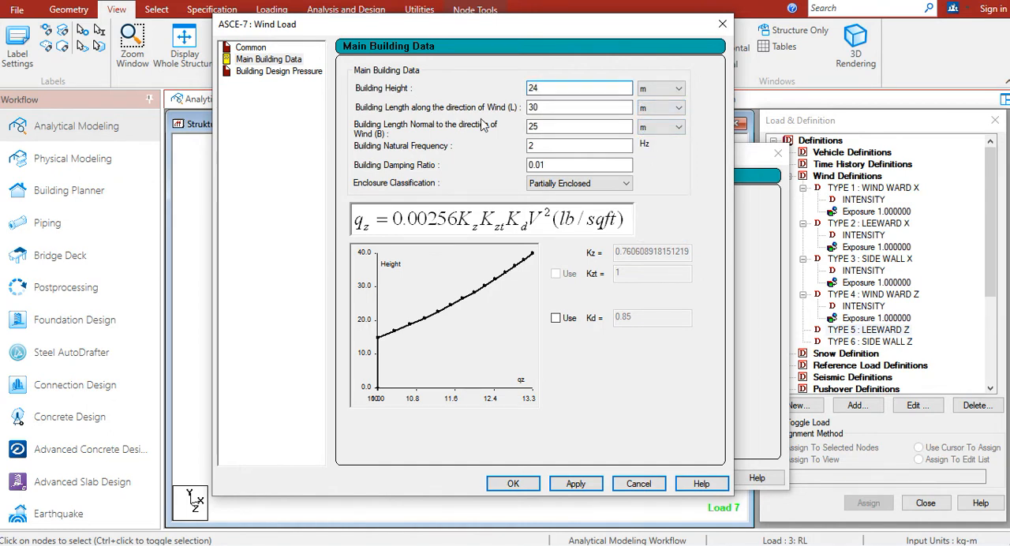
pyautogui.moveTo(555, 107); pyautogui.dragTo(517, 111)
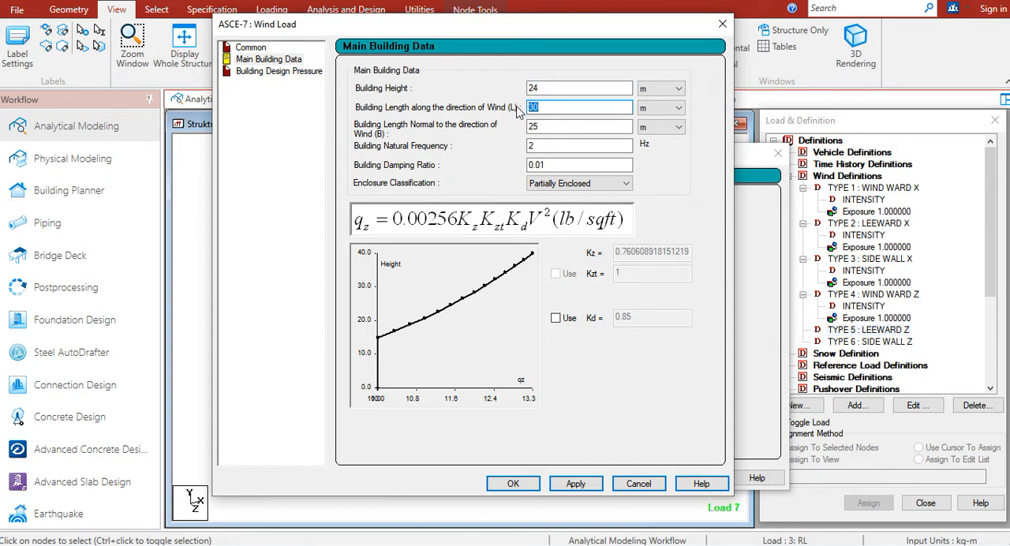
pyautogui.write('62')
pyautogui.moveTo(539, 125); pyautogui.dragTo(491, 137)
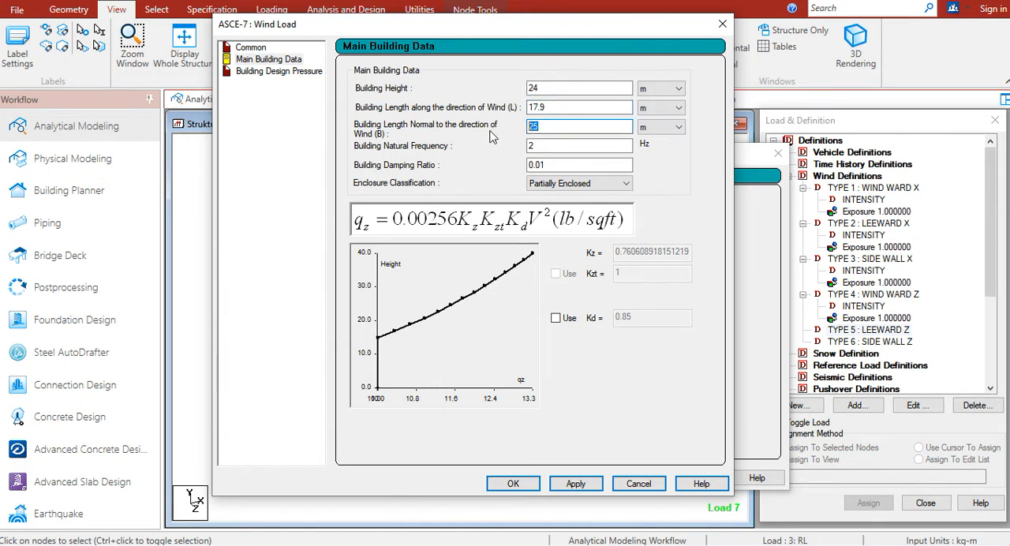
# Classify the enclosure as Enclosed Building for type 5 LEEWARD Z and apply the main building data
pyautogui.click(580, 183)
pyautogui.click(562, 219)
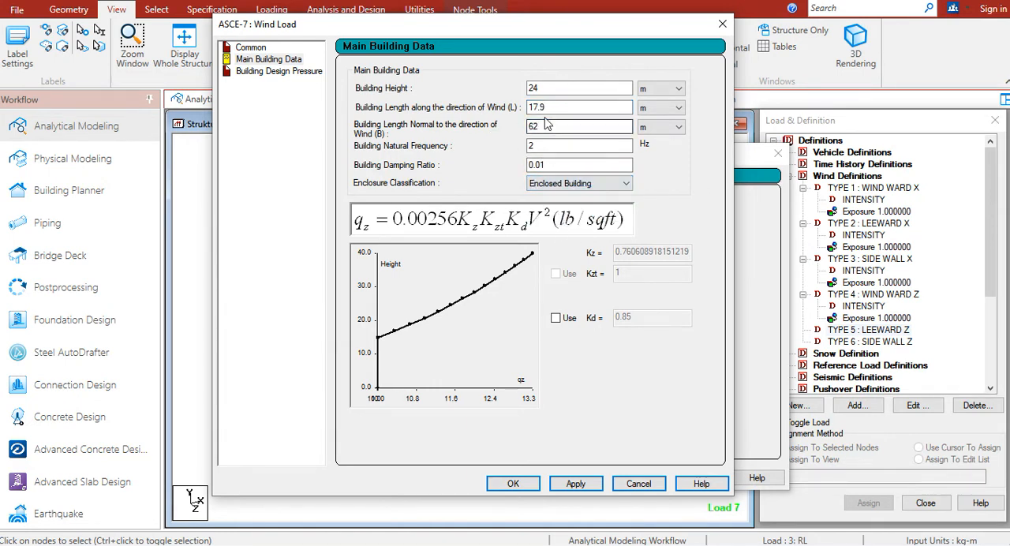
pyautogui.click(576, 483)
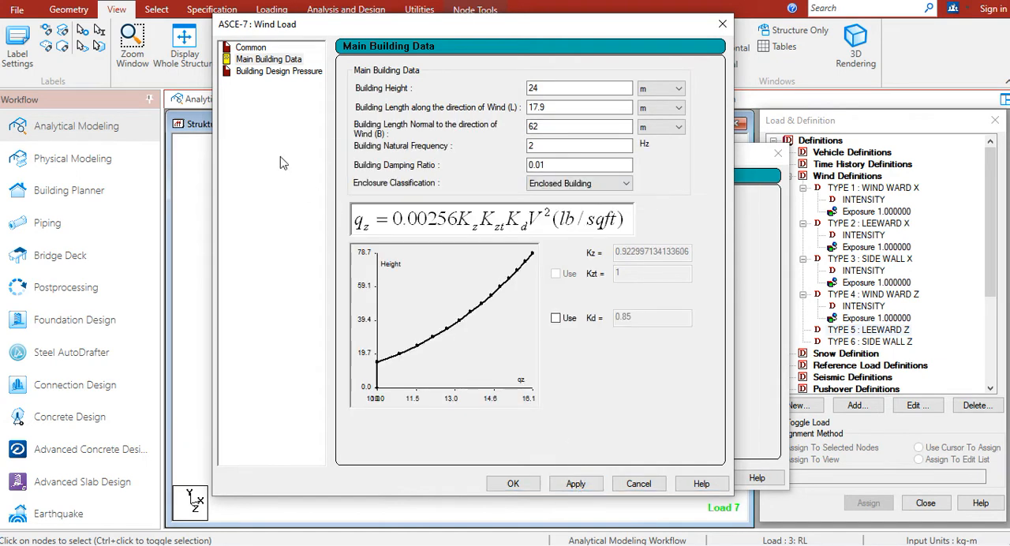
# Generate the design pressures for the leeward wall and accept the ASCE-7 wind load for type 5 LEEWARD Z
pyautogui.click(279, 71)
pyautogui.click(586, 89)
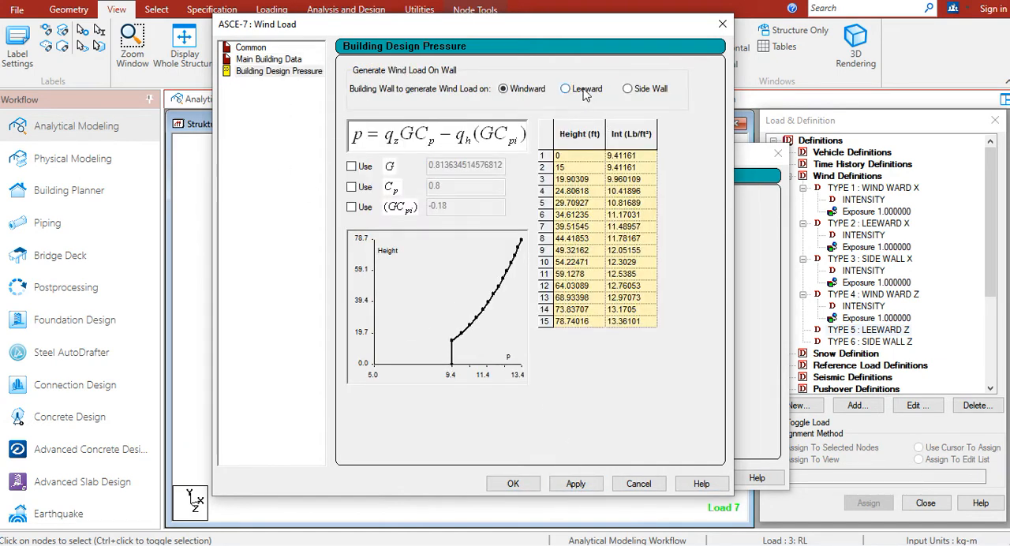
pyautogui.click(576, 484)
pyautogui.click(513, 483)
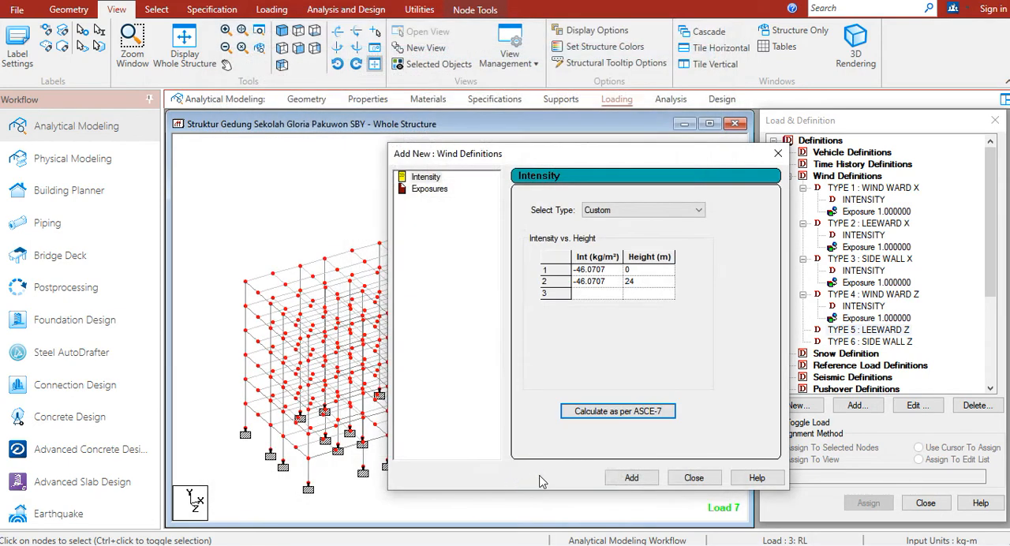
# Add the calculated intensity and an exposure with factor 1 to type 5 LEEWARD Z, closing the wind definition dialog
pyautogui.click(629, 478)
pyautogui.doubleClick(511, 255)
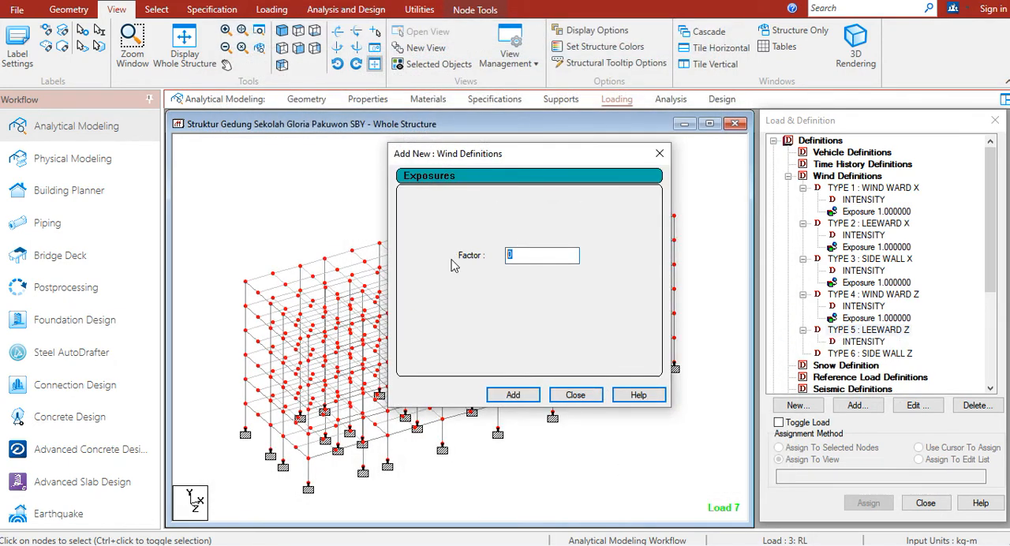
pyautogui.click(513, 395)
pyautogui.click(575, 394)
# Assign the type 5 LEEWARD Z exposure to all nodes of the structure in view and select type 6 SIDE WALL Z
pyautogui.click(853, 355)
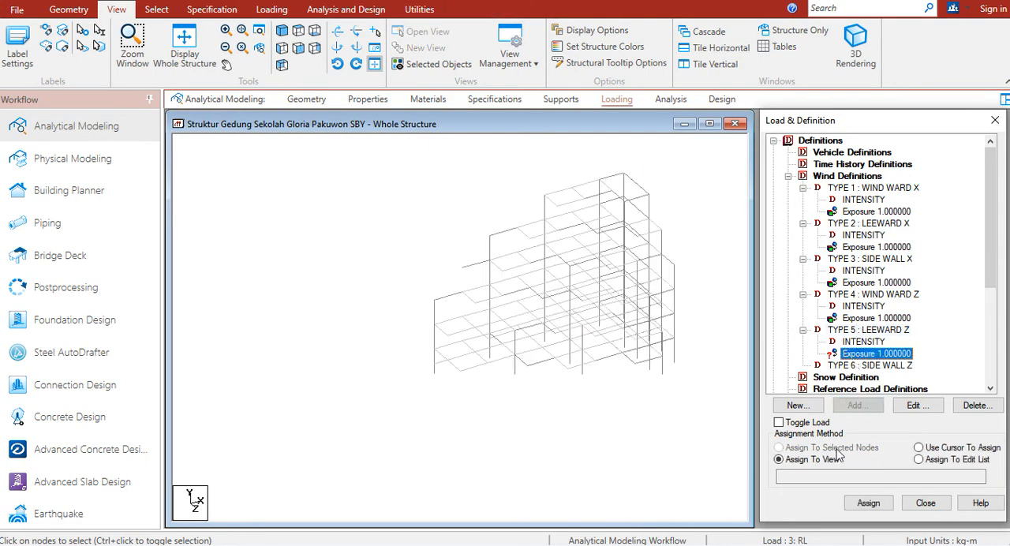
pyautogui.click(869, 504)
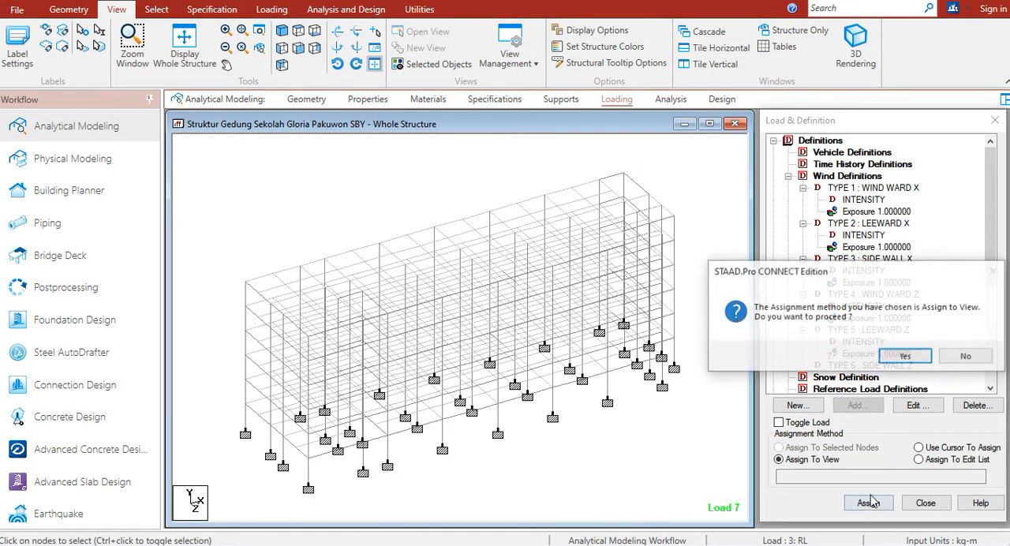
pyautogui.click(837, 354)
pyautogui.click(883, 367)
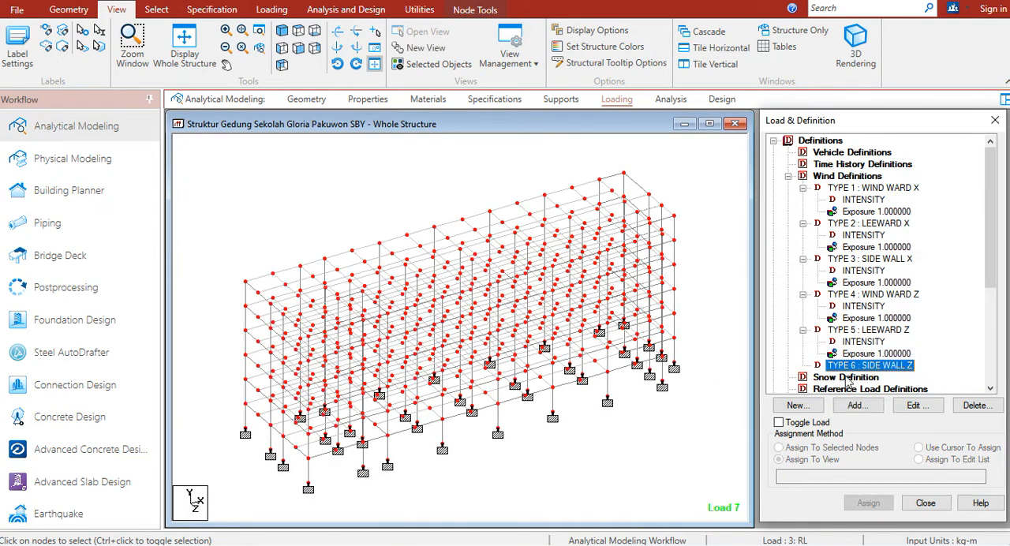
# Start an ASCE-7 2010 intensity calculation for type 6 SIDE WALL Z with Category IV, 40 m/sec basic wind speed and Exposure B
pyautogui.click(858, 405)
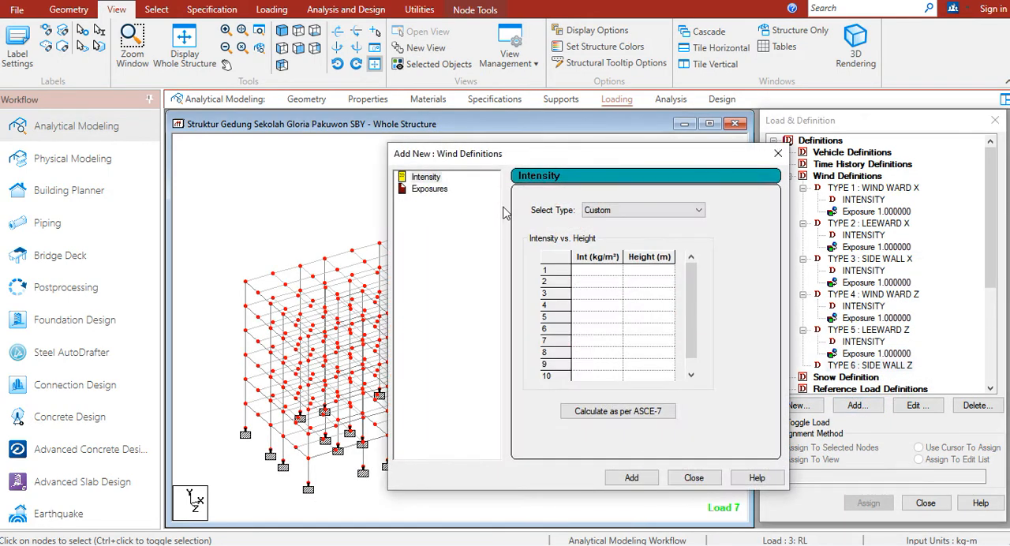
pyautogui.click(610, 419)
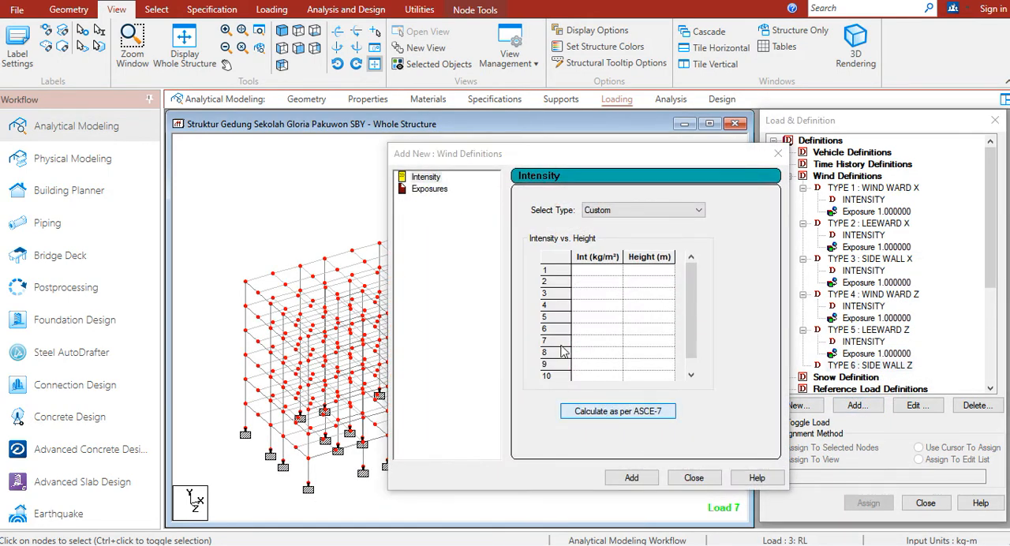
pyautogui.click(701, 152)
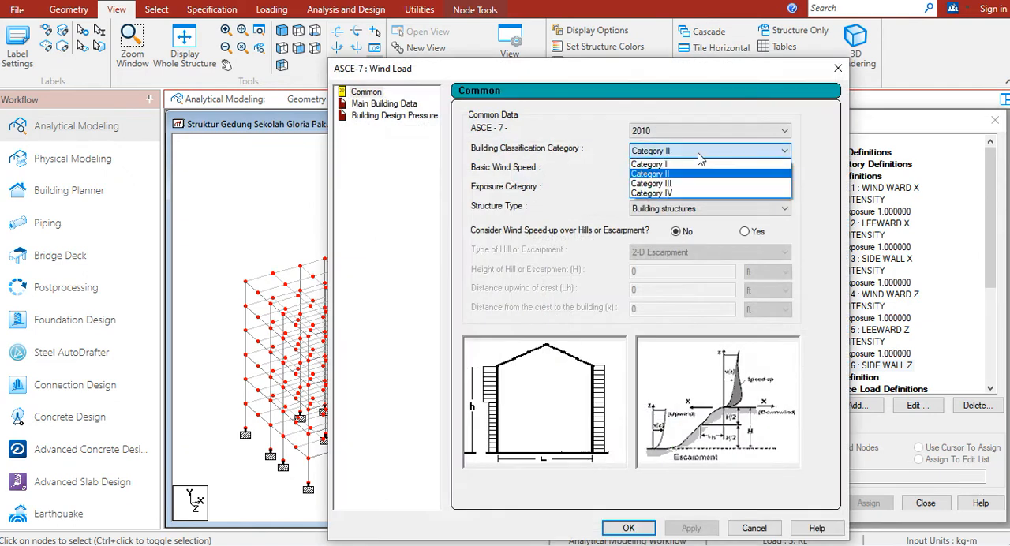
pyautogui.click(673, 193)
pyautogui.click(777, 171)
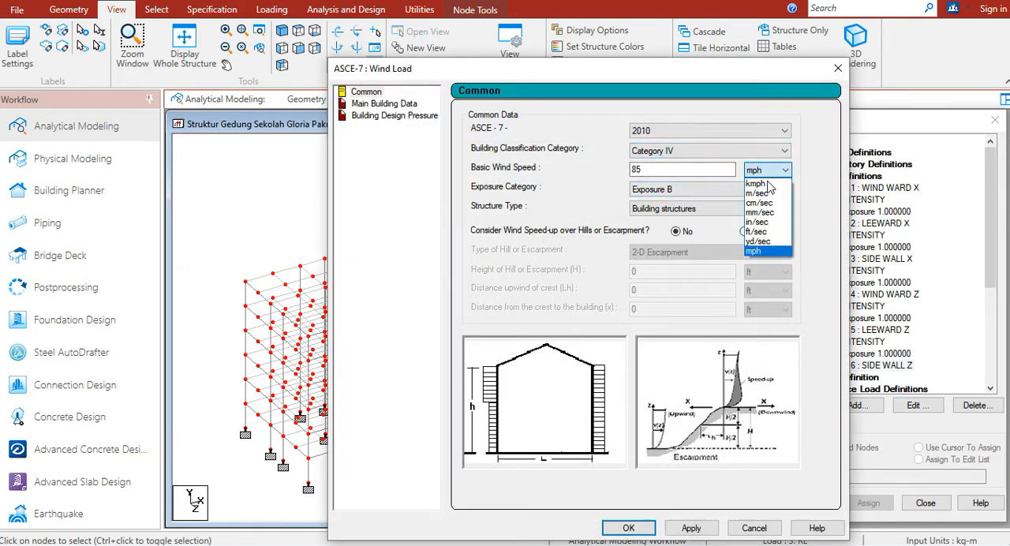
pyautogui.click(759, 194)
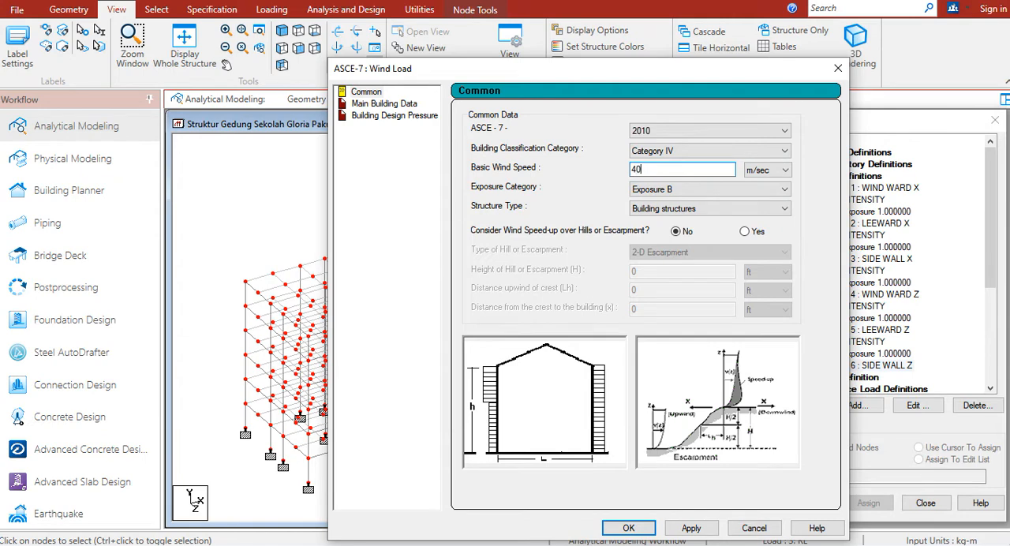
pyautogui.click(672, 188)
pyautogui.moveTo(645, 71); pyautogui.dragTo(545, 30)
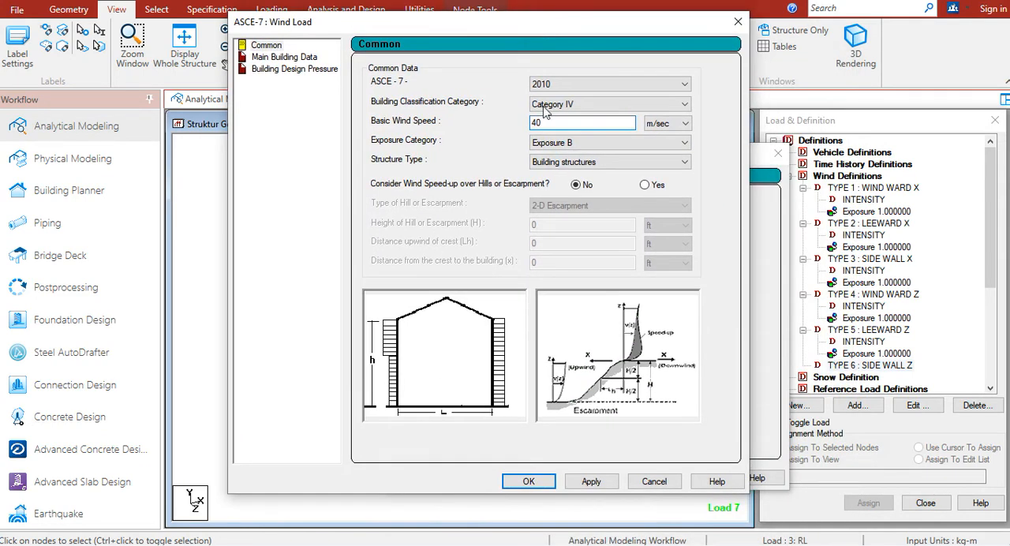
pyautogui.click(603, 477)
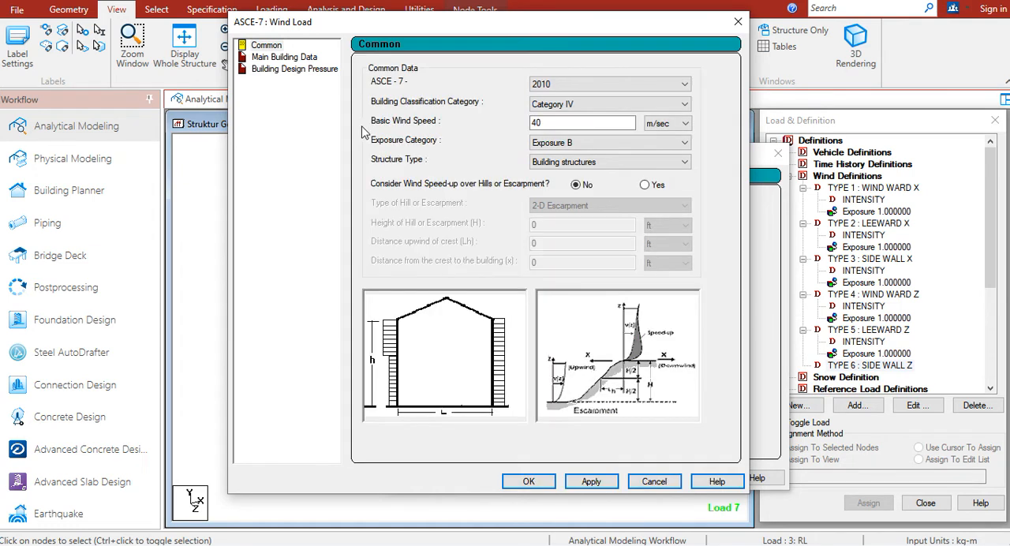
# Set the main building data in metres: height 24, length along the wind 17.9 and length normal to the wind 62
pyautogui.click(306, 57)
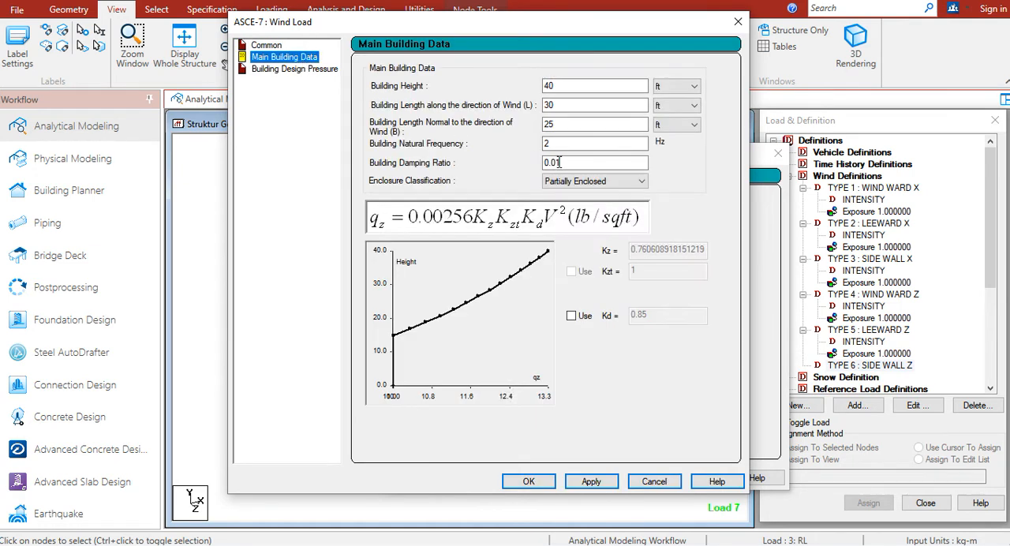
pyautogui.click(685, 87)
pyautogui.click(671, 109)
pyautogui.click(677, 106)
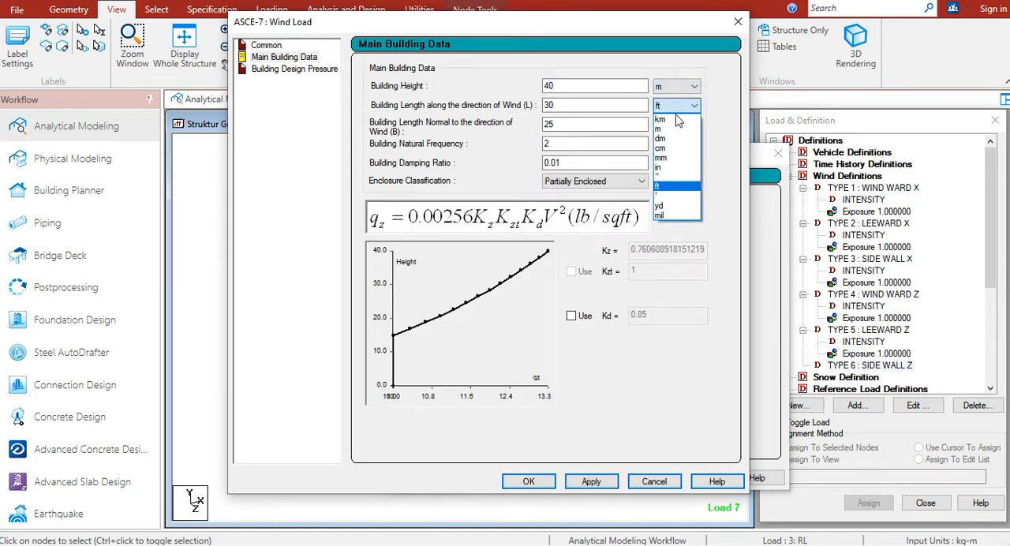
pyautogui.click(674, 129)
pyautogui.click(677, 125)
pyautogui.click(671, 148)
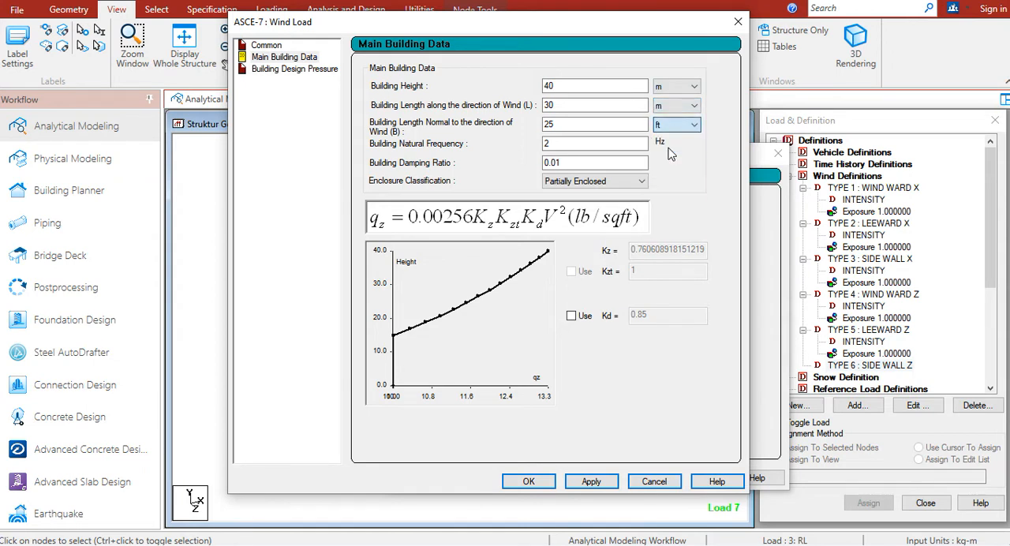
pyautogui.doubleClick(582, 87)
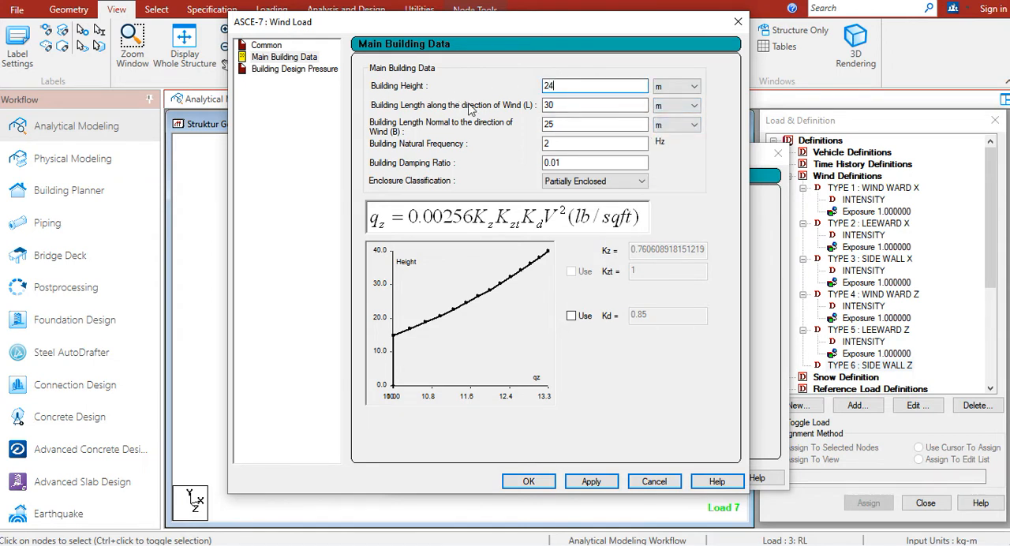
pyautogui.doubleClick(545, 105)
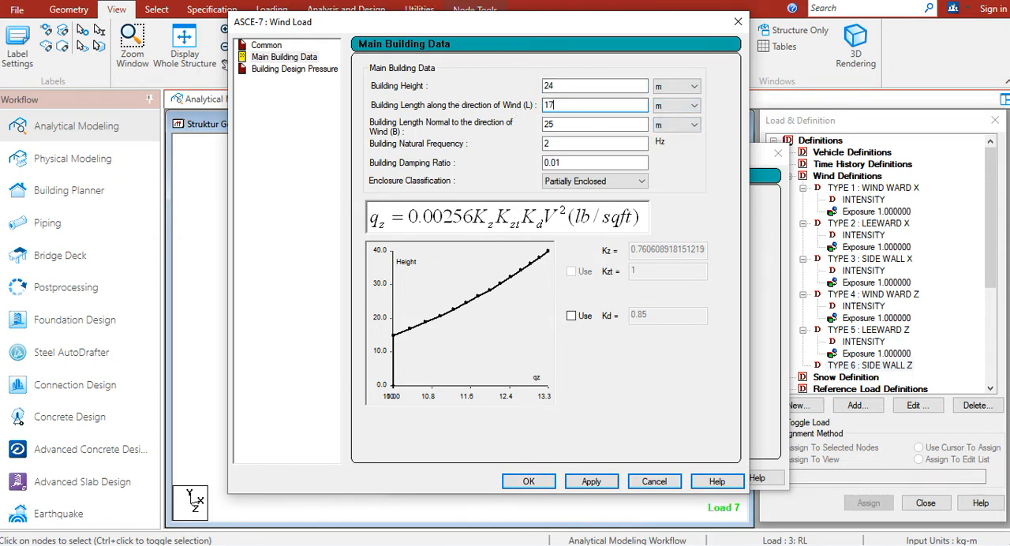
pyautogui.doubleClick(558, 122)
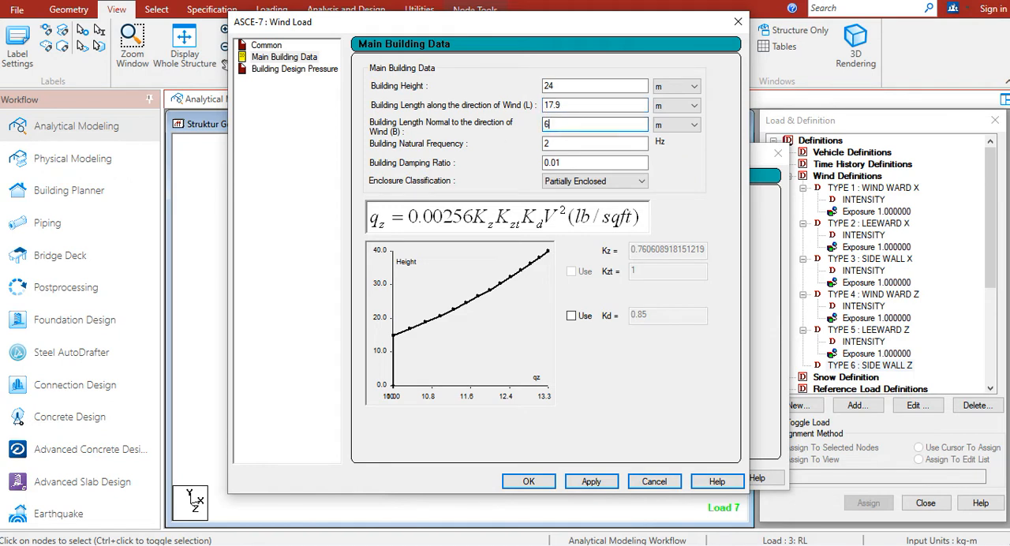
# Classify the enclosure as Enclosed Building for type 6 SIDE WALL Z and apply the main building data
pyautogui.click(565, 183)
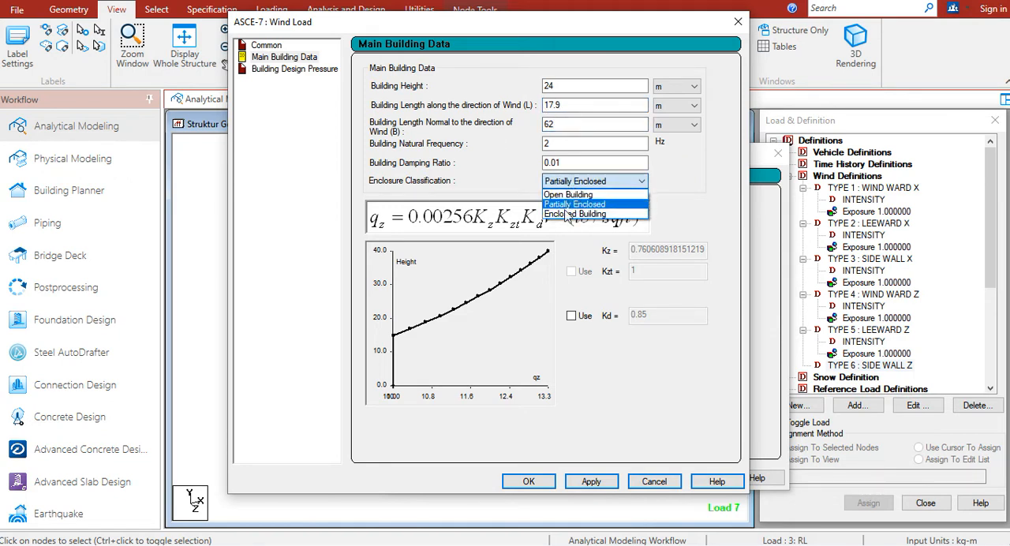
pyautogui.click(584, 213)
pyautogui.click(591, 481)
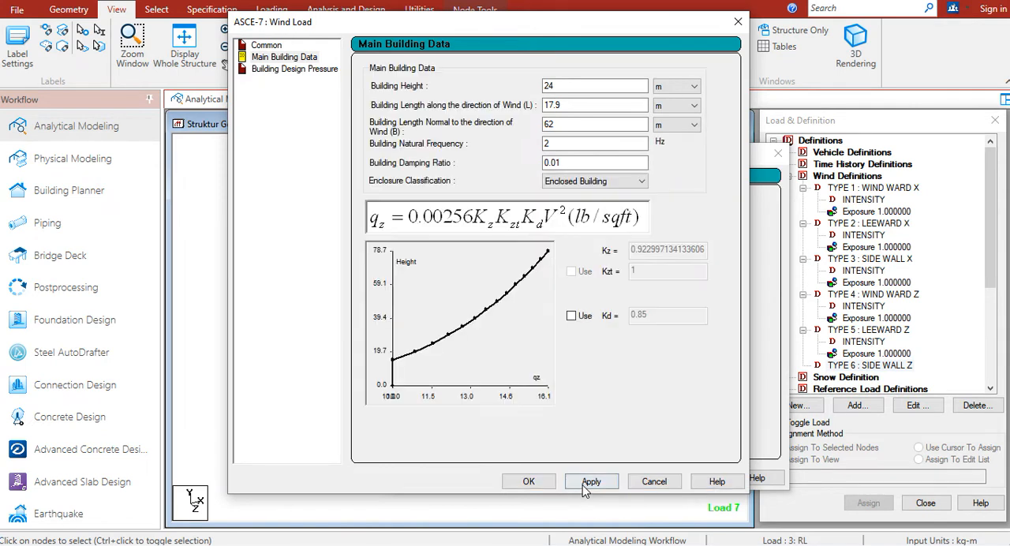
# Generate the design pressures for the side wall and accept the ASCE-7 wind load for type 6 SIDE WALL Z
pyautogui.click(300, 69)
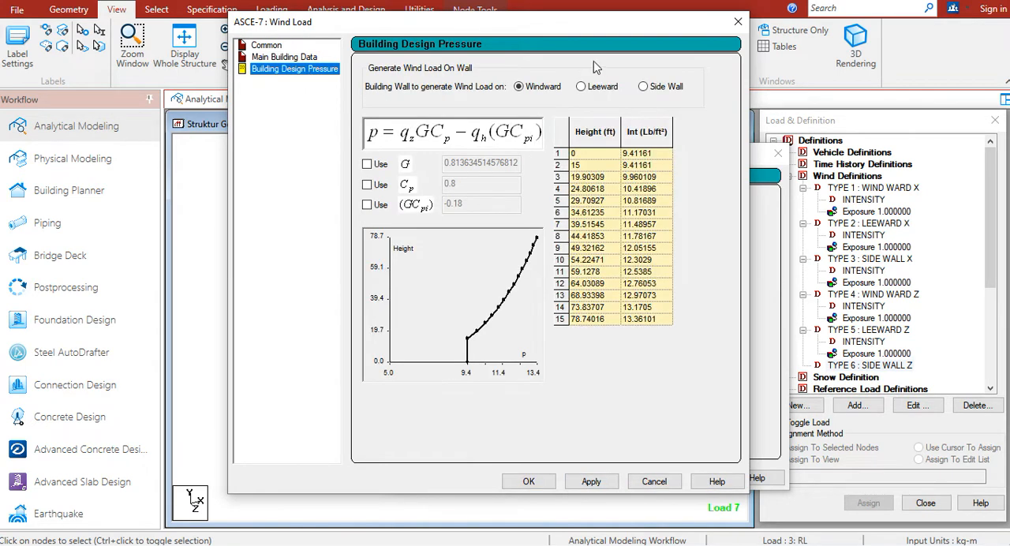
pyautogui.click(654, 88)
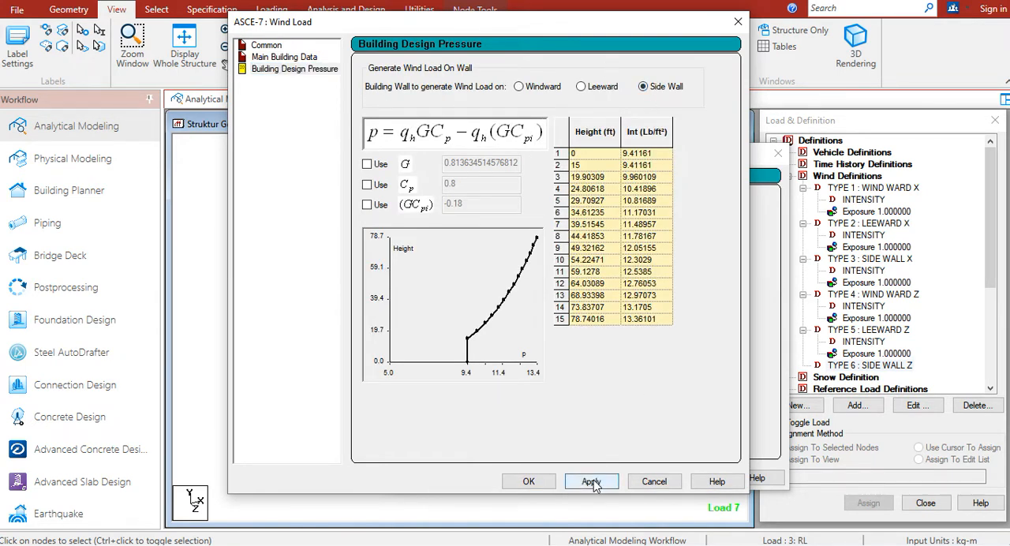
pyautogui.click(591, 482)
pyautogui.click(528, 481)
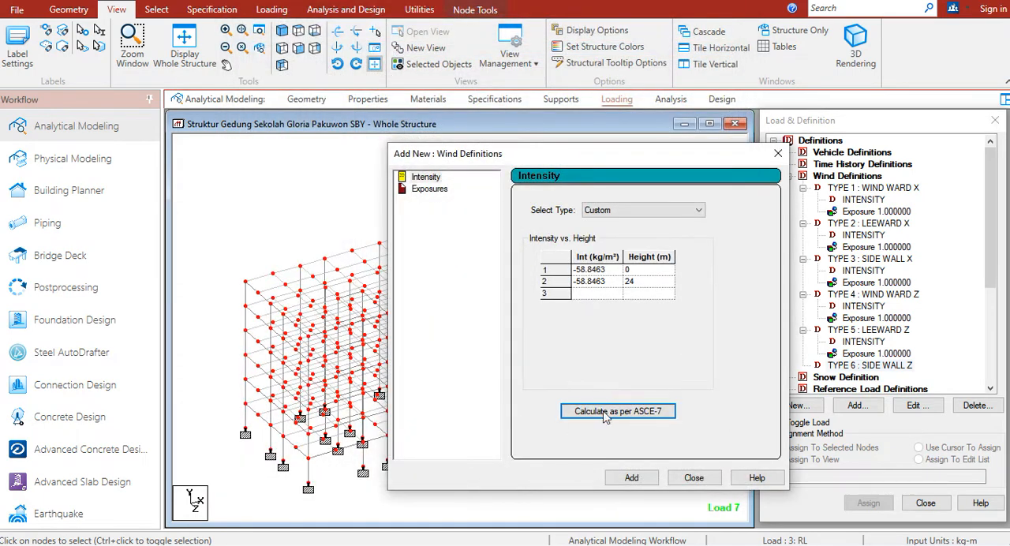
# Add the calculated intensity and an exposure with factor 1 to type 6 SIDE WALL Z, closing the wind definition dialog
pyautogui.click(632, 477)
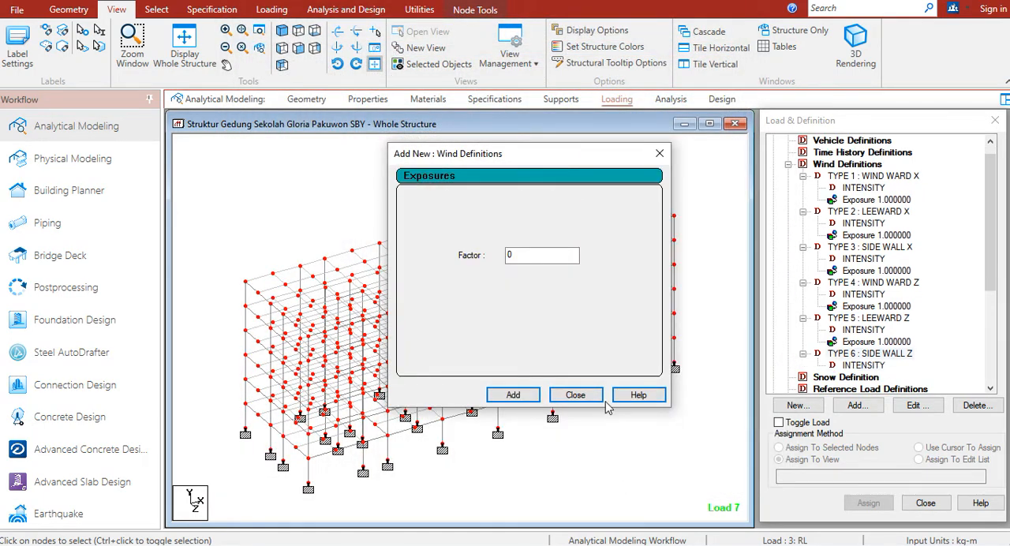
pyautogui.doubleClick(524, 260)
pyautogui.click(513, 395)
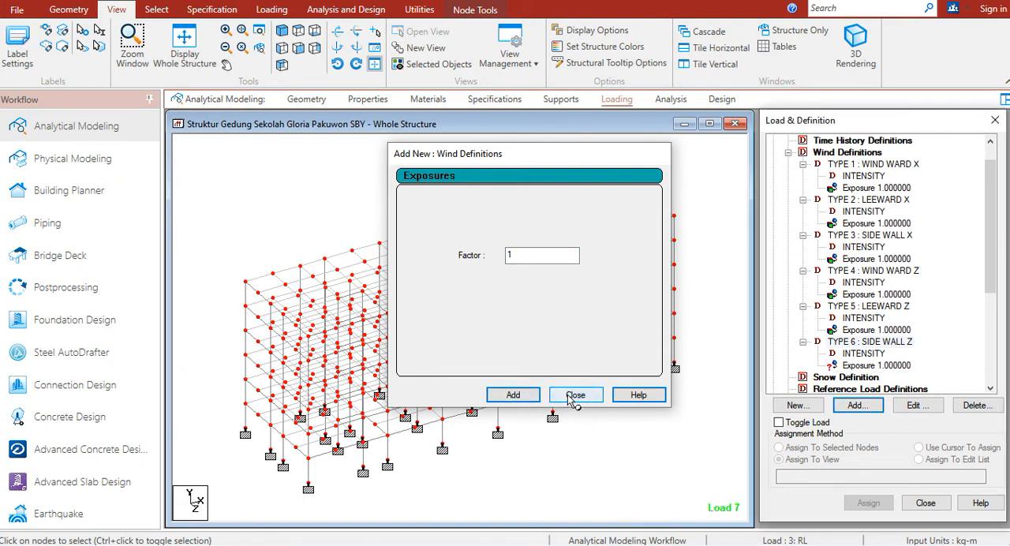
pyautogui.click(574, 394)
# Assign the type 6 SIDE WALL Z exposure to all nodes of the structure in view
pyautogui.click(836, 367)
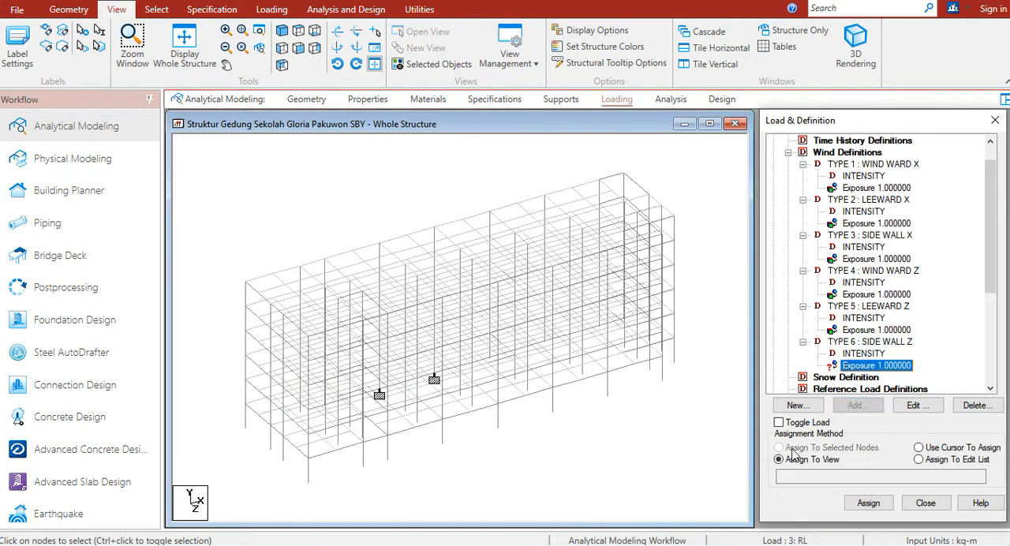
pyautogui.click(871, 503)
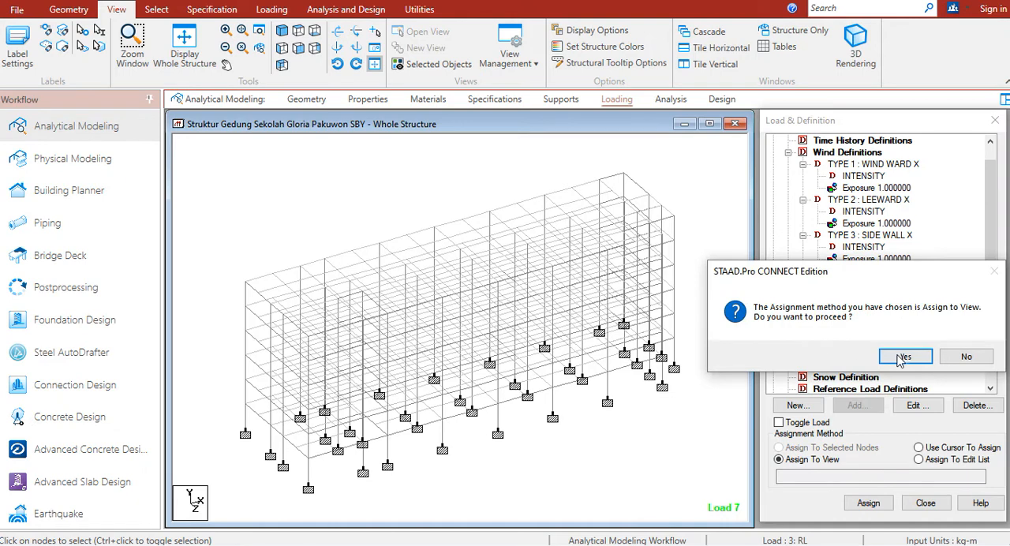
pyautogui.click(841, 354)
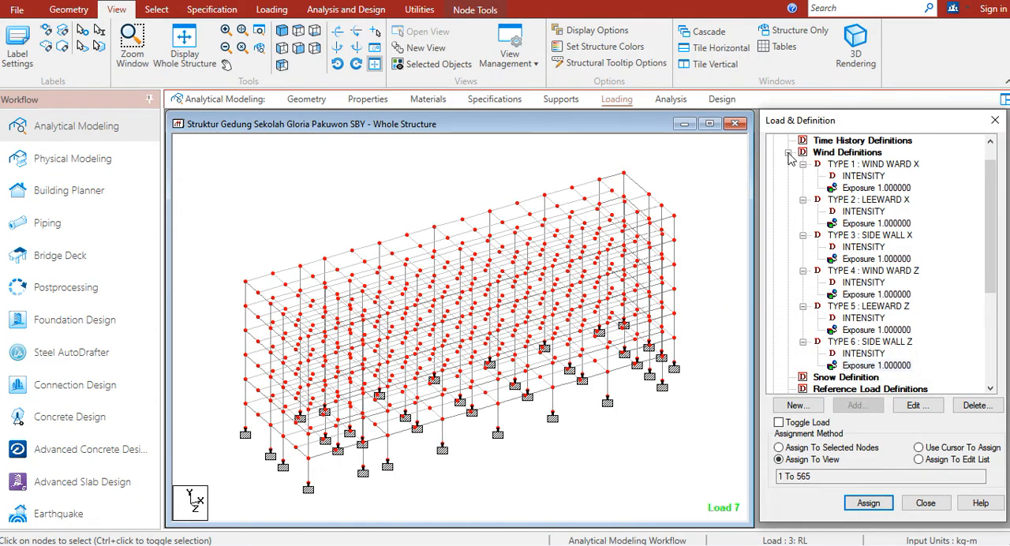
# Collapse the wind definitions and start a new Wind Load item for load case 4 : WX+ with wind type 1
pyautogui.click(789, 153)
pyautogui.click(827, 307)
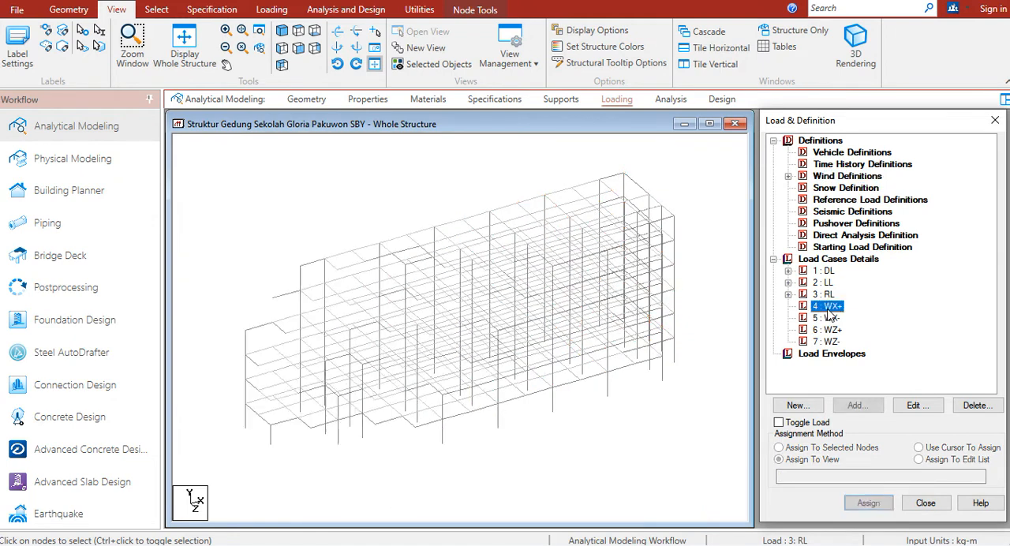
pyautogui.click(726, 287)
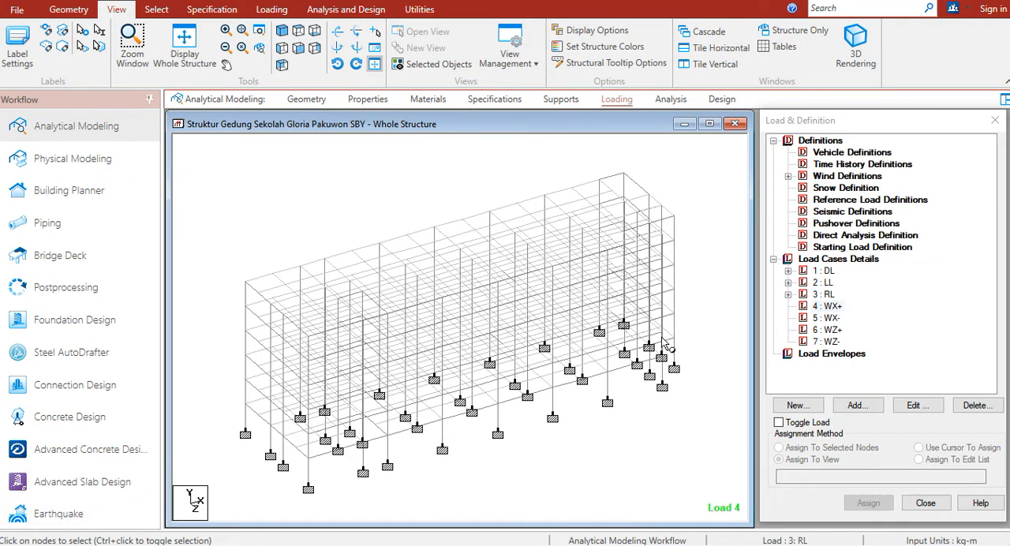
pyautogui.click(863, 409)
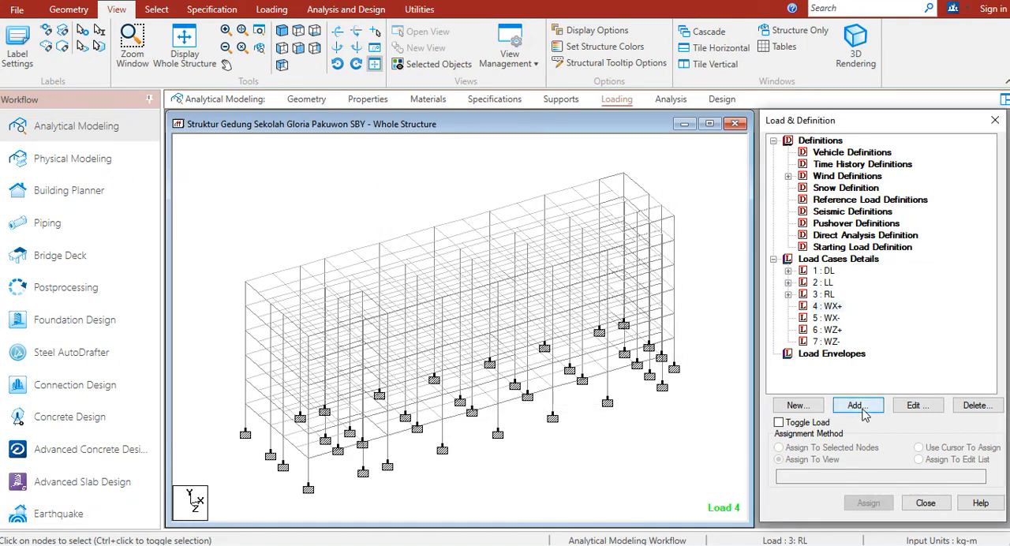
pyautogui.click(857, 405)
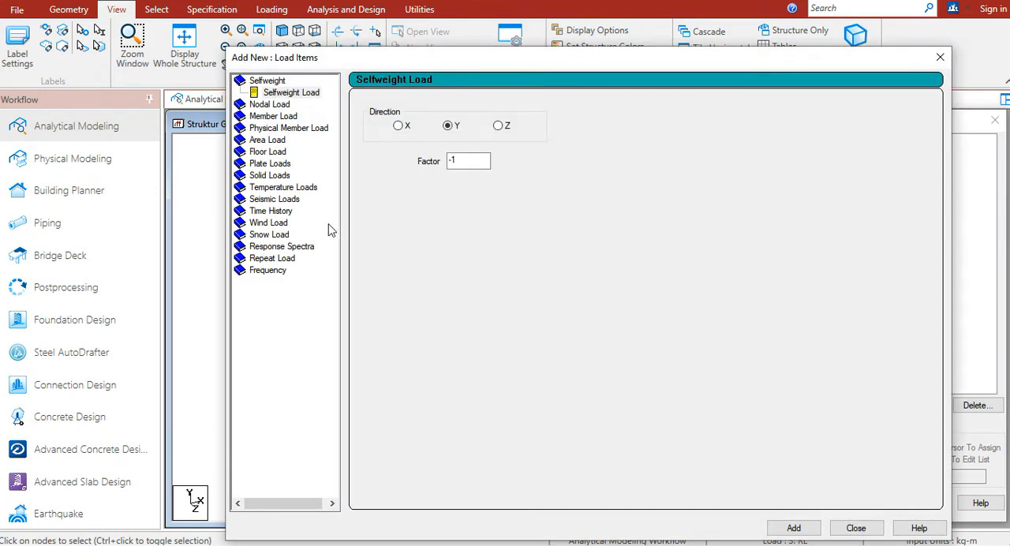
pyautogui.click(278, 224)
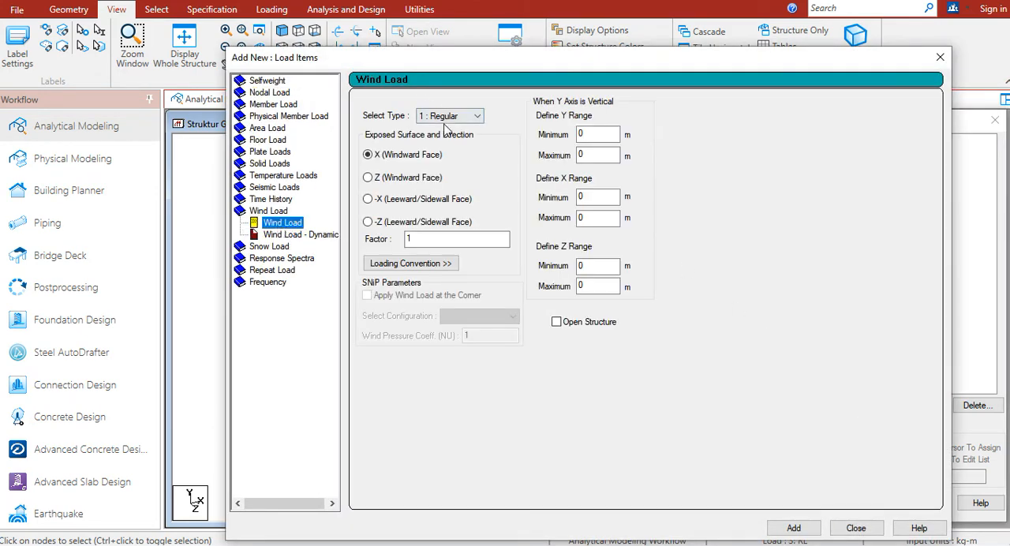
pyautogui.click(446, 117)
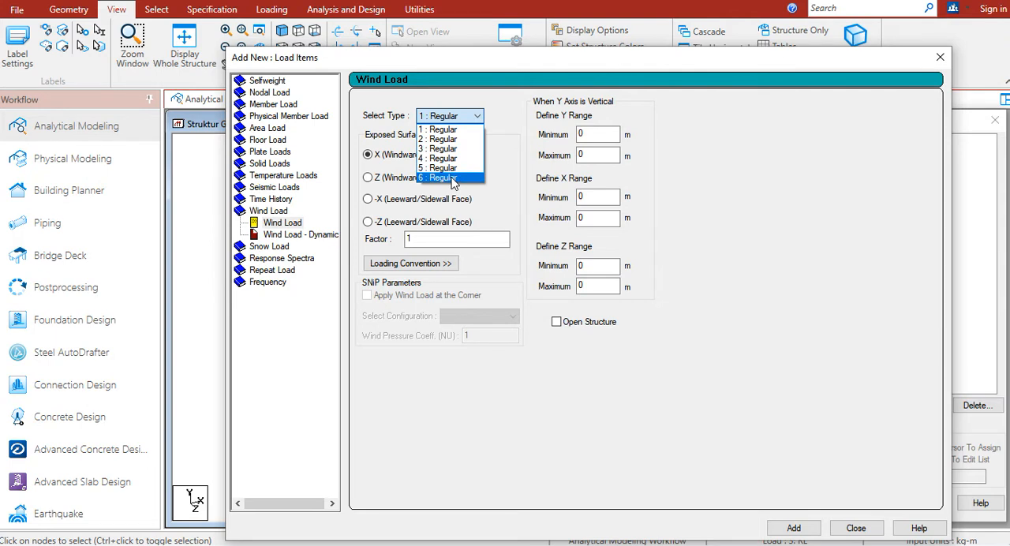
pyautogui.click(455, 131)
pyautogui.moveTo(564, 61); pyautogui.dragTo(718, 37)
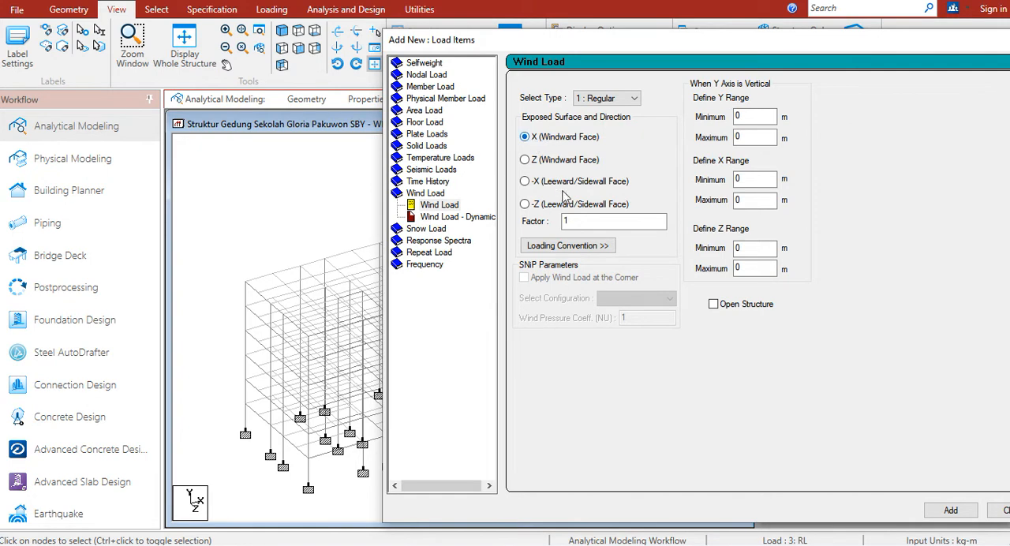
pyautogui.moveTo(735, 38); pyautogui.dragTo(647, 11)
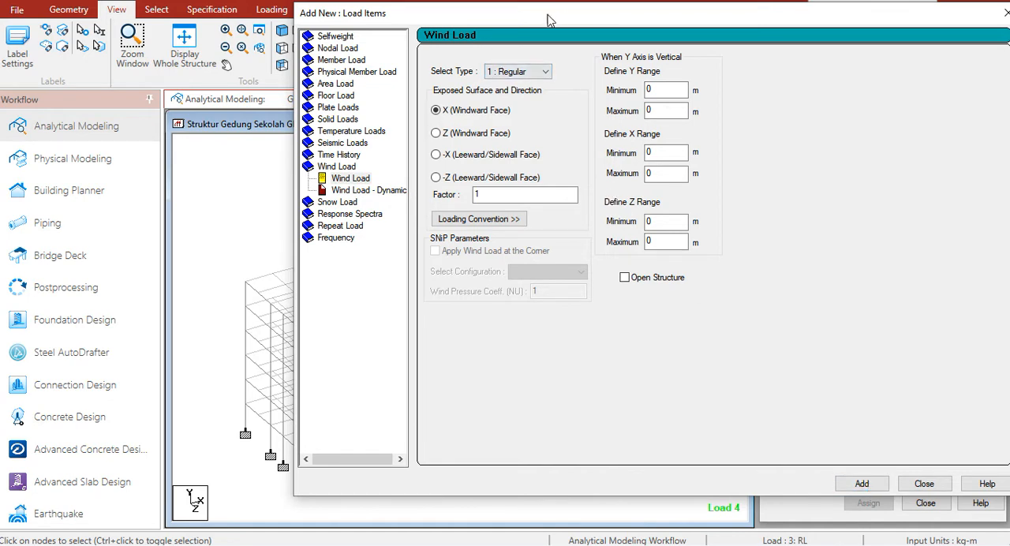
# Set the new wind load item to type 2 on the -X (Leeward/Sidewall Face) with factor 1
pyautogui.click(519, 73)
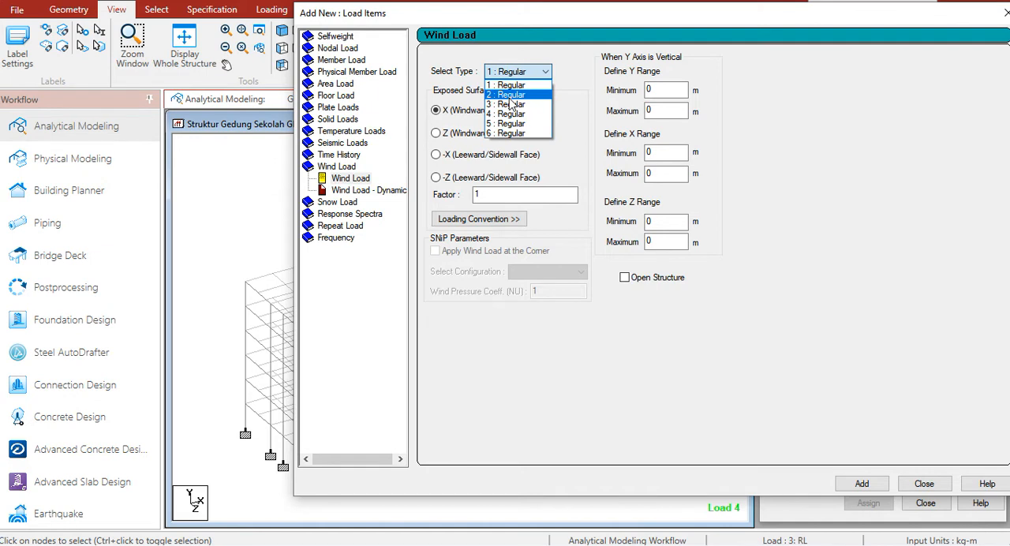
pyautogui.click(508, 97)
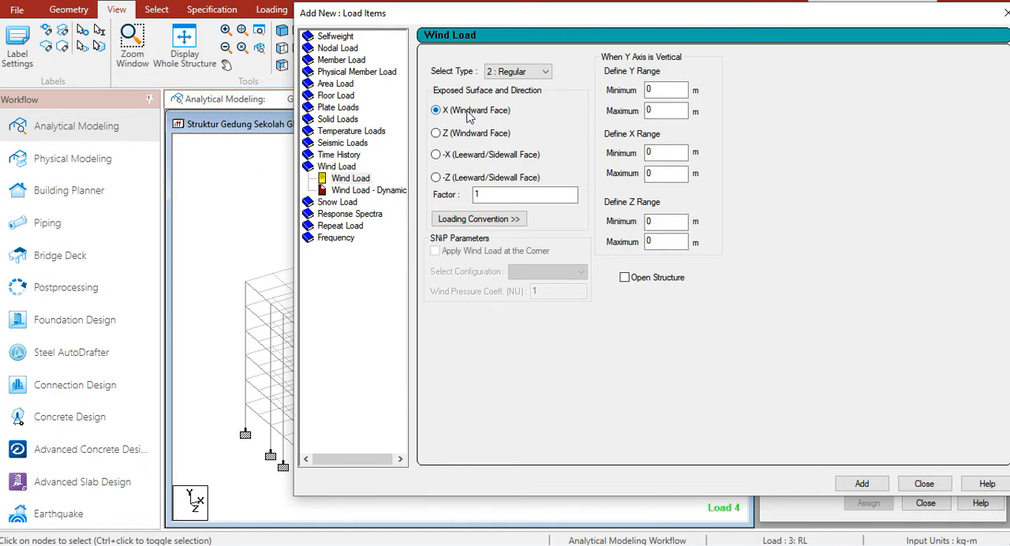
pyautogui.click(437, 156)
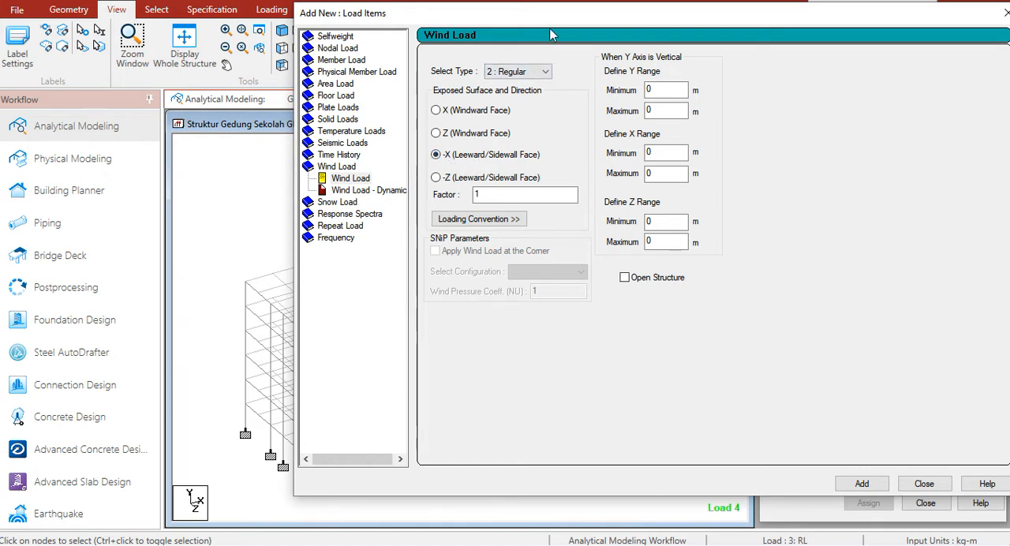
pyautogui.moveTo(595, 14); pyautogui.dragTo(814, 80)
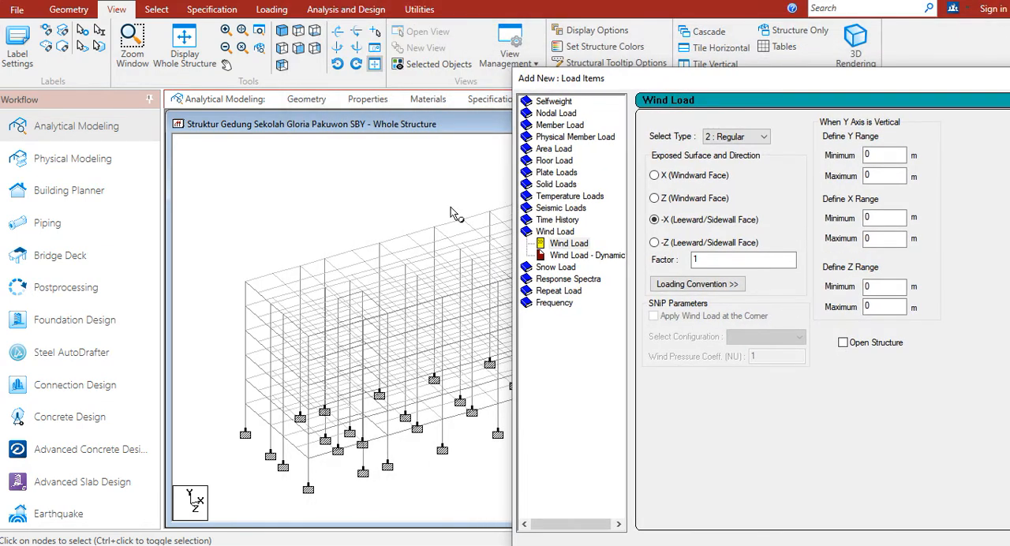
pyautogui.moveTo(572, 89); pyautogui.dragTo(796, 108)
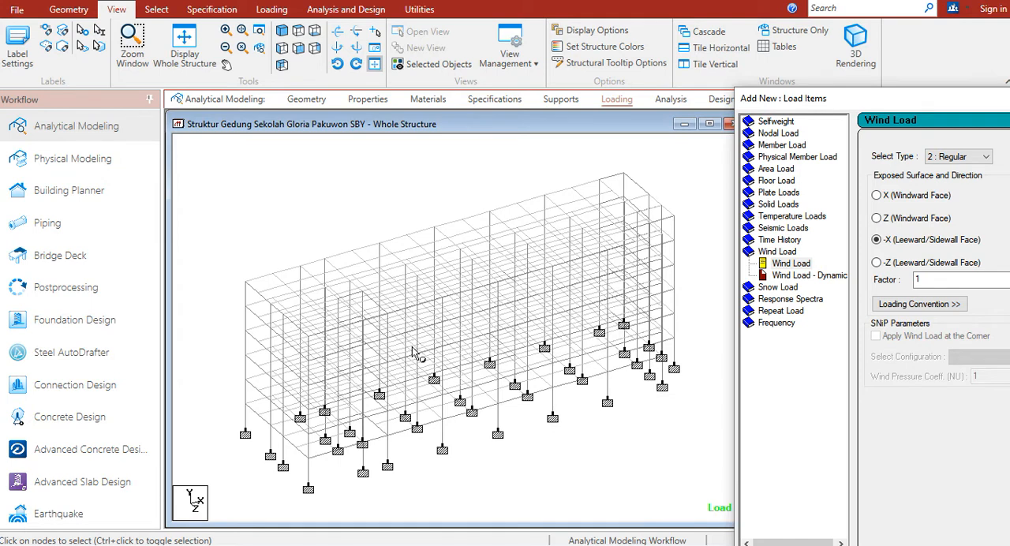
pyautogui.click(859, 534)
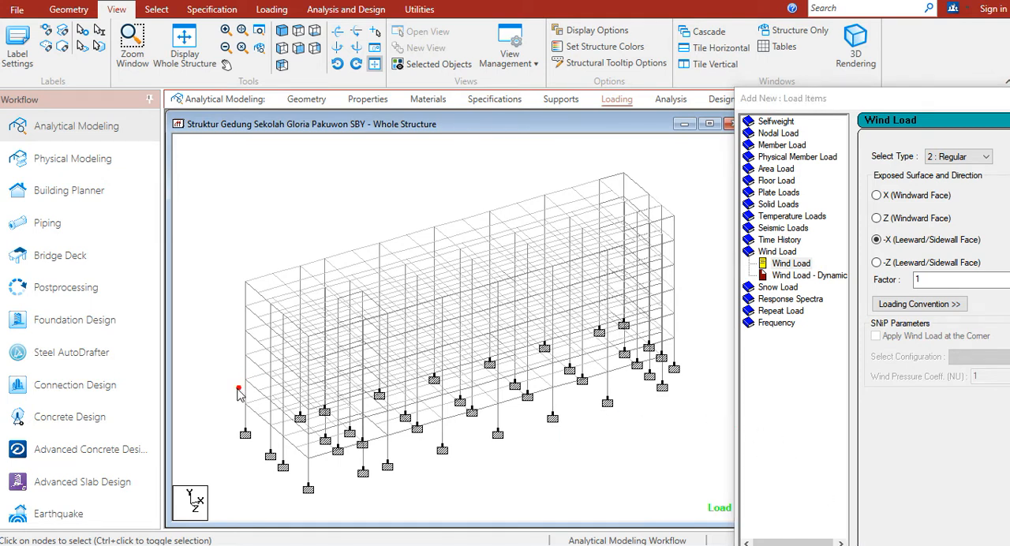
pyautogui.moveTo(216, 411); pyautogui.dragTo(251, 396)
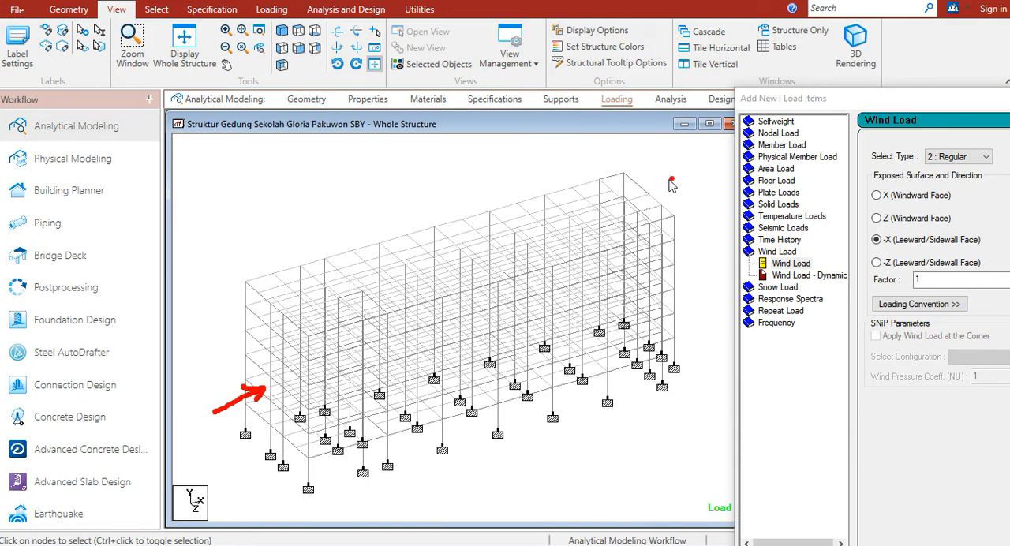
pyautogui.moveTo(654, 193); pyautogui.dragTo(694, 168)
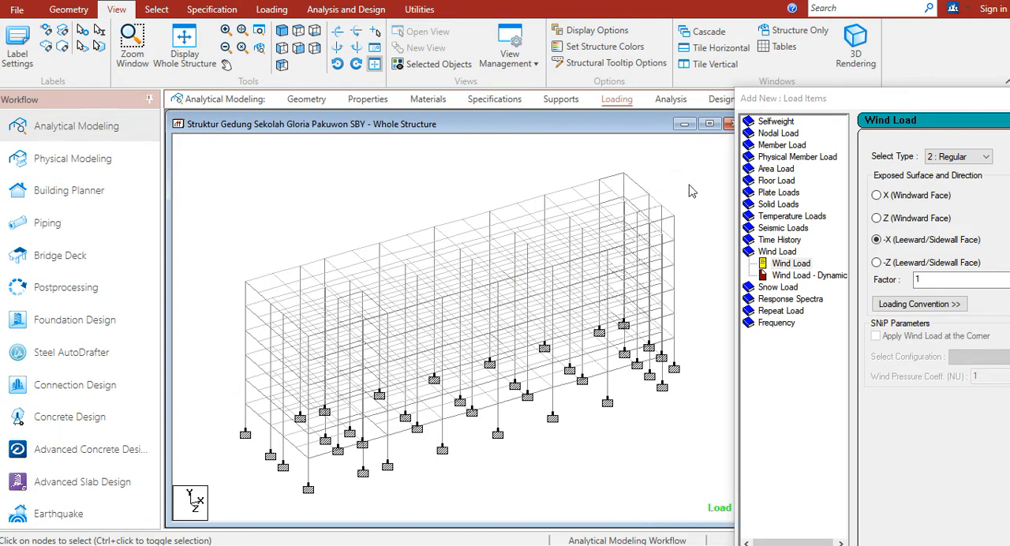
pyautogui.moveTo(431, 230)
pyautogui.mouseDown()
pyautogui.moveTo(386, 205)
pyautogui.moveTo(402, 203)
pyautogui.moveTo(380, 203)
pyautogui.moveTo(387, 217)
pyautogui.mouseUp()
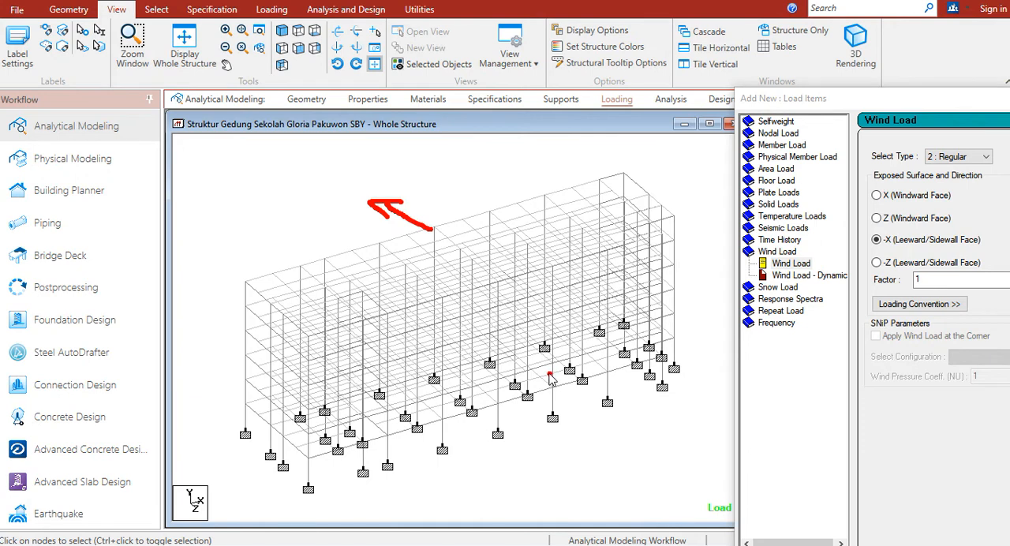
pyautogui.moveTo(546, 370); pyautogui.dragTo(635, 437)
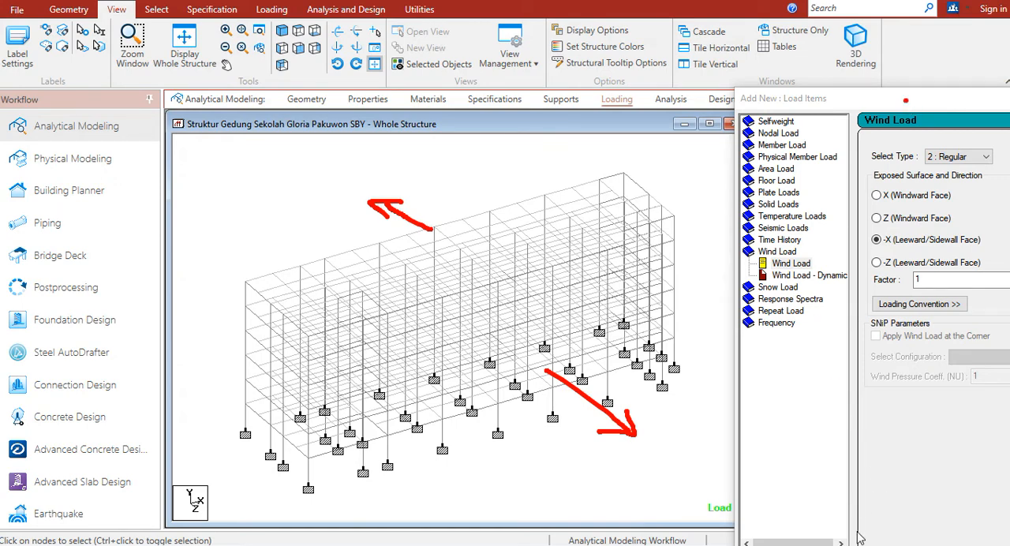
pyautogui.press('Escape')
# Add the configured type 2 wind load in the -X direction to load case 4 : WX+
pyautogui.moveTo(884, 101); pyautogui.dragTo(662, 85)
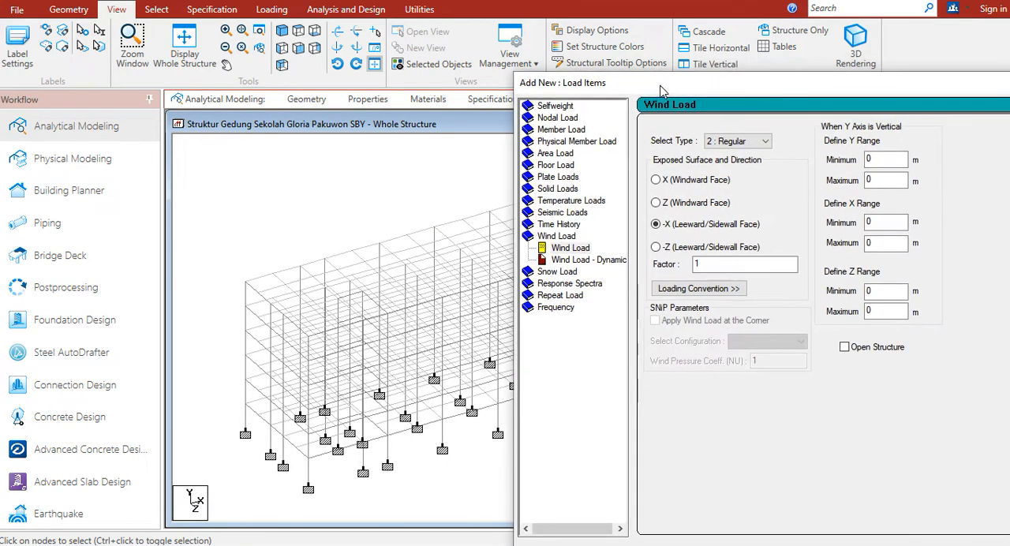
pyautogui.moveTo(793, 97); pyautogui.dragTo(380, 24)
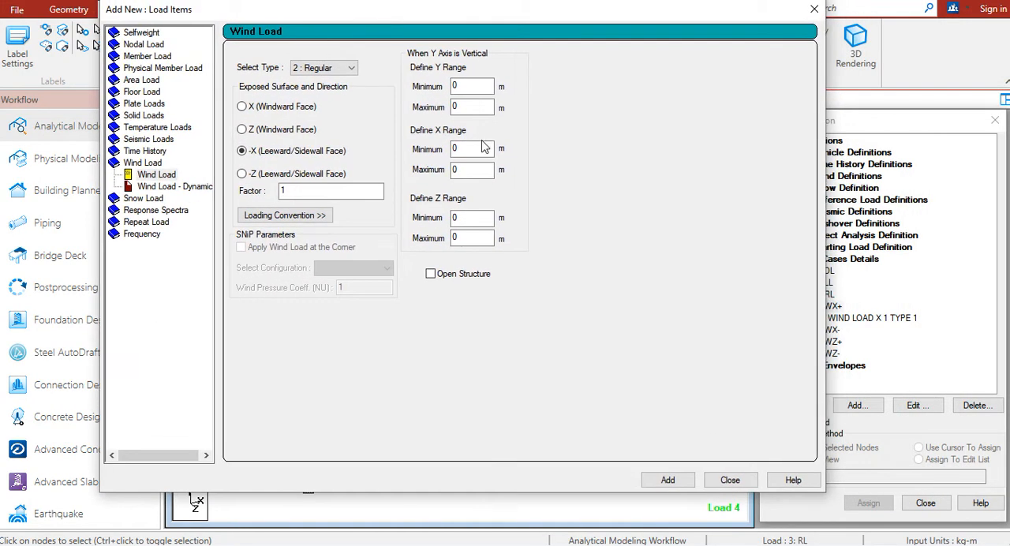
pyautogui.click(659, 479)
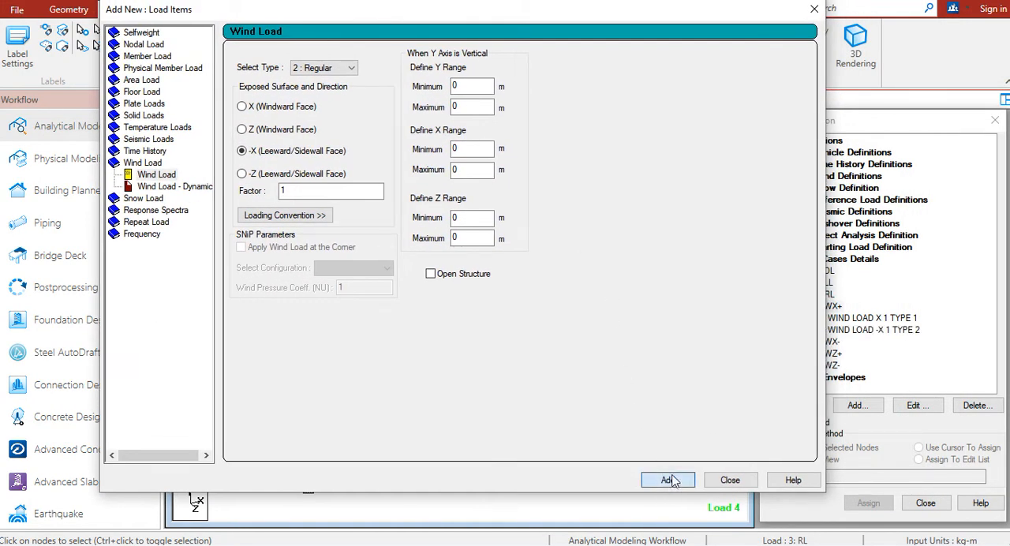
# Add two type 3 wind loads on the -Z (Leeward/Sidewall Face) to load case WX+, one with factor 1 and one with factor -1
pyautogui.click(332, 71)
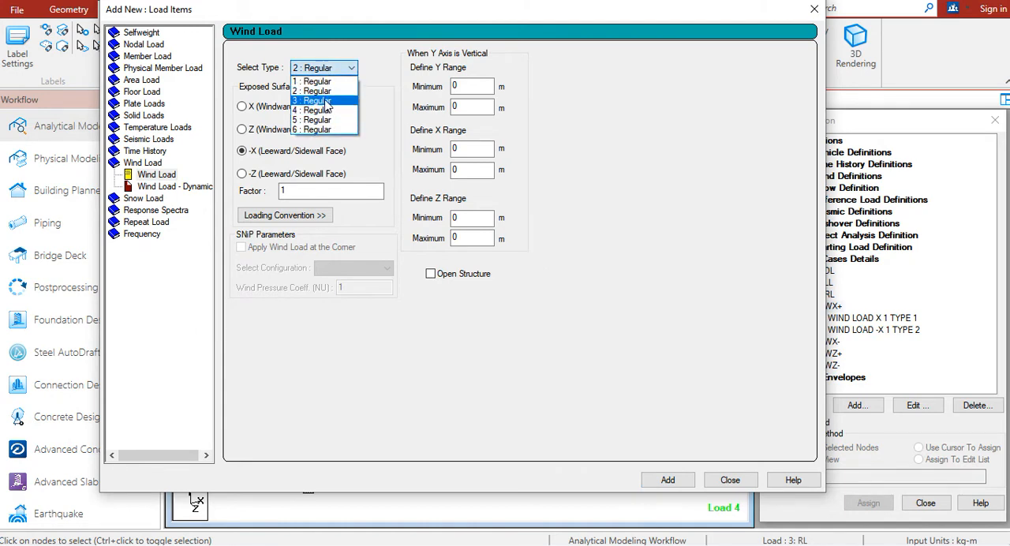
pyautogui.click(323, 106)
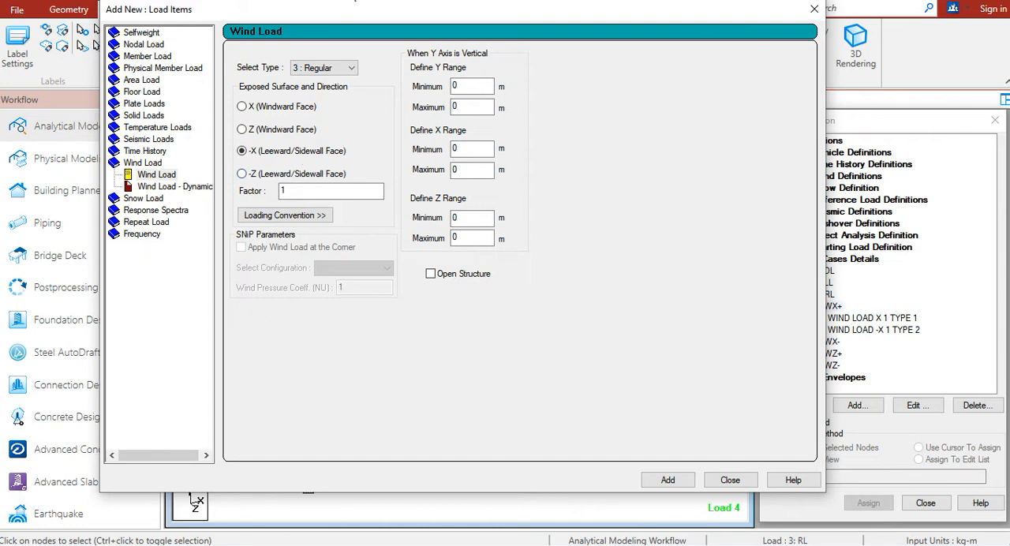
pyautogui.moveTo(355, 13); pyautogui.dragTo(679, 47)
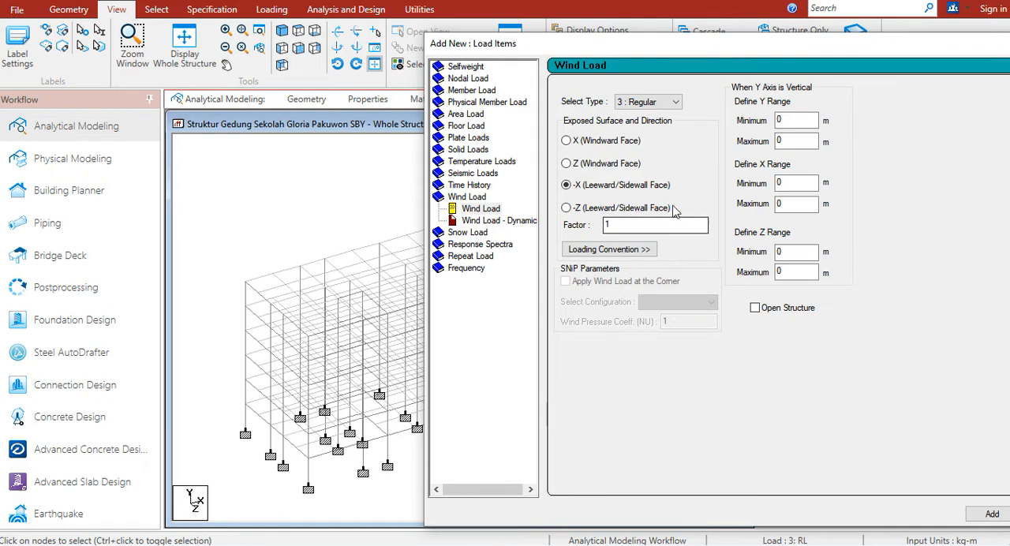
pyautogui.click(629, 210)
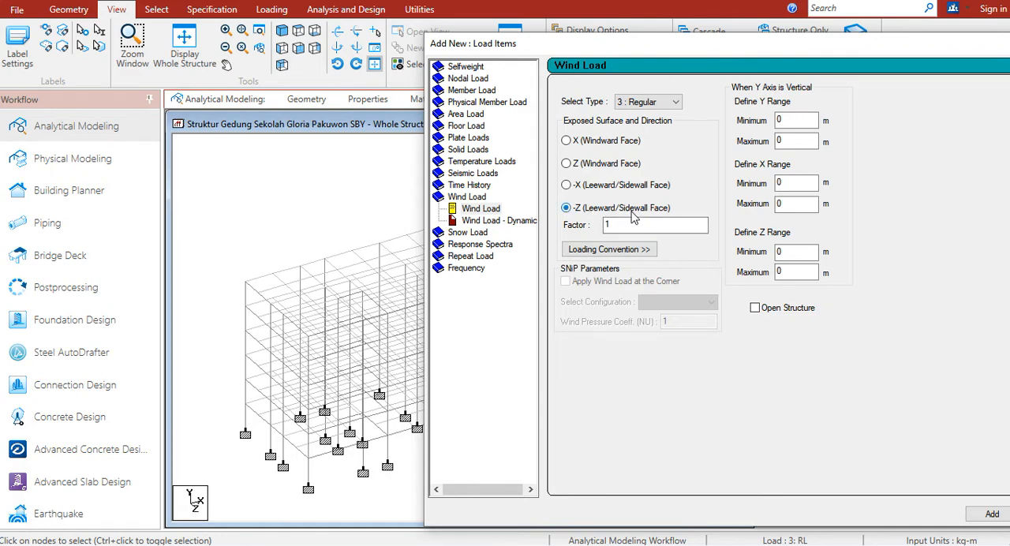
pyautogui.moveTo(666, 54); pyautogui.dragTo(468, 19)
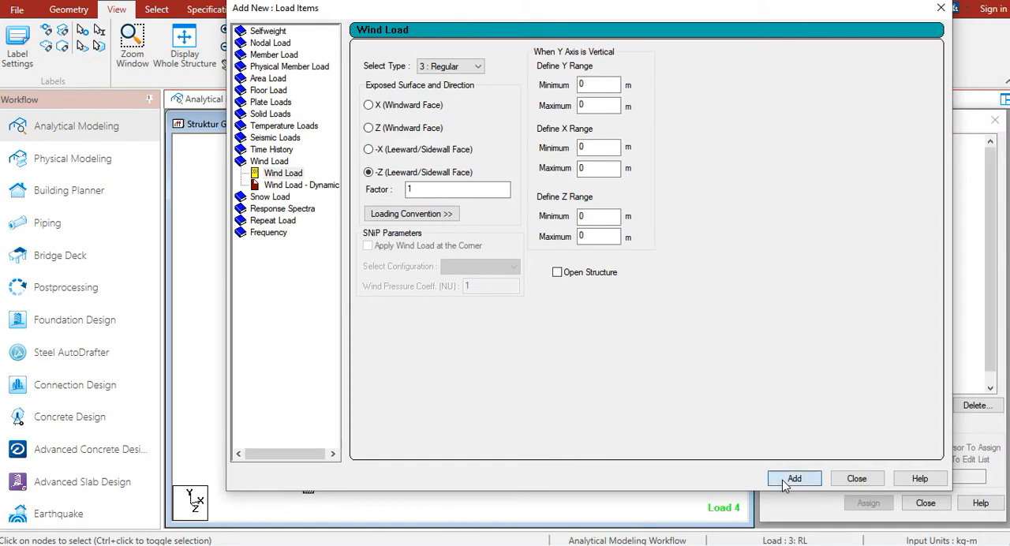
pyautogui.click(408, 190)
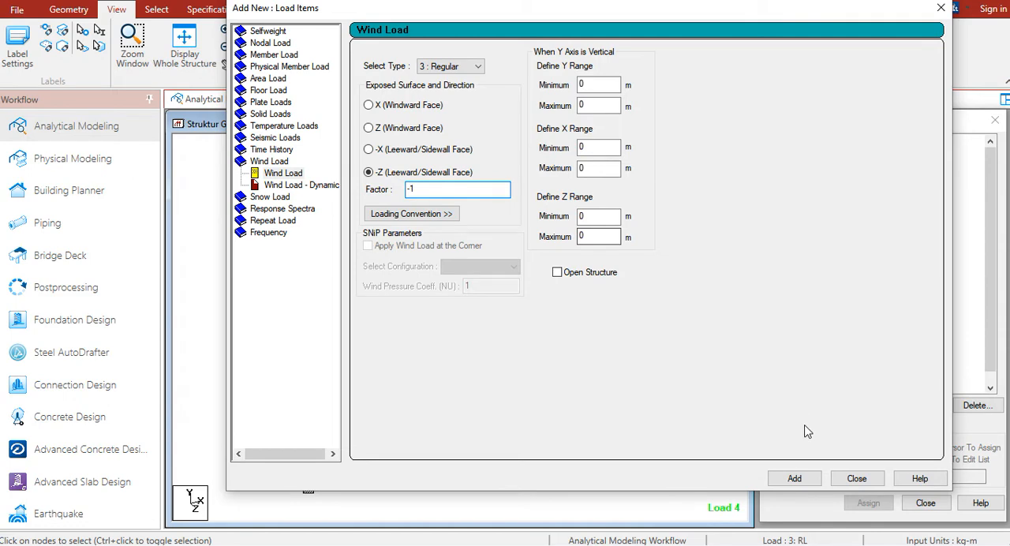
pyautogui.click(793, 478)
pyautogui.moveTo(509, 12); pyautogui.dragTo(851, 131)
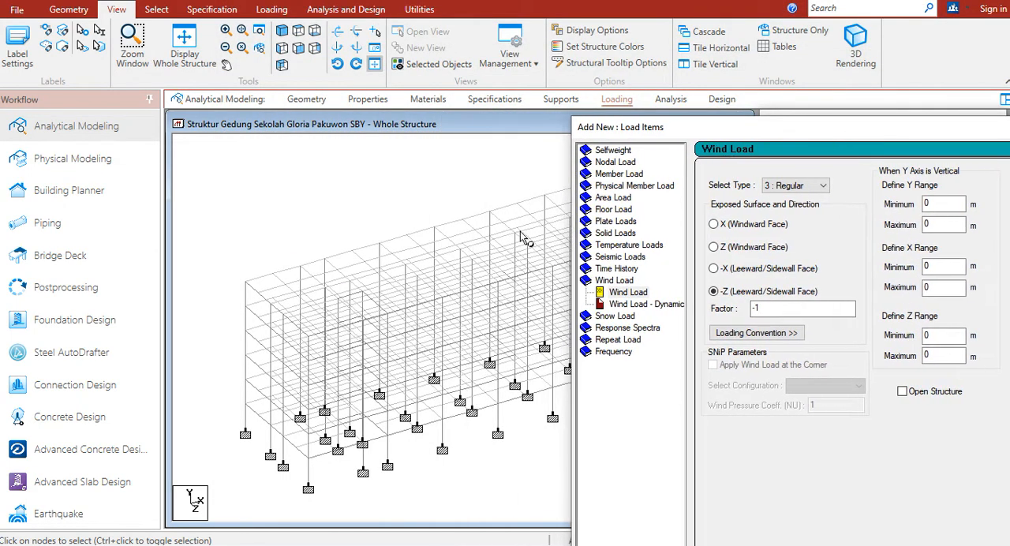
pyautogui.click(471, 283)
pyautogui.moveTo(665, 134); pyautogui.dragTo(761, 334)
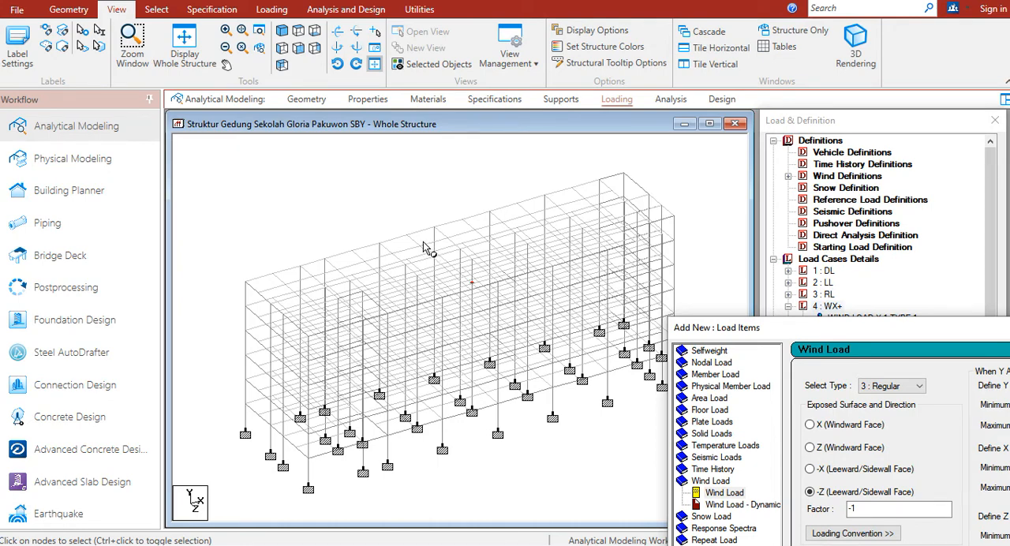
pyautogui.moveTo(760, 333); pyautogui.dragTo(209, 23)
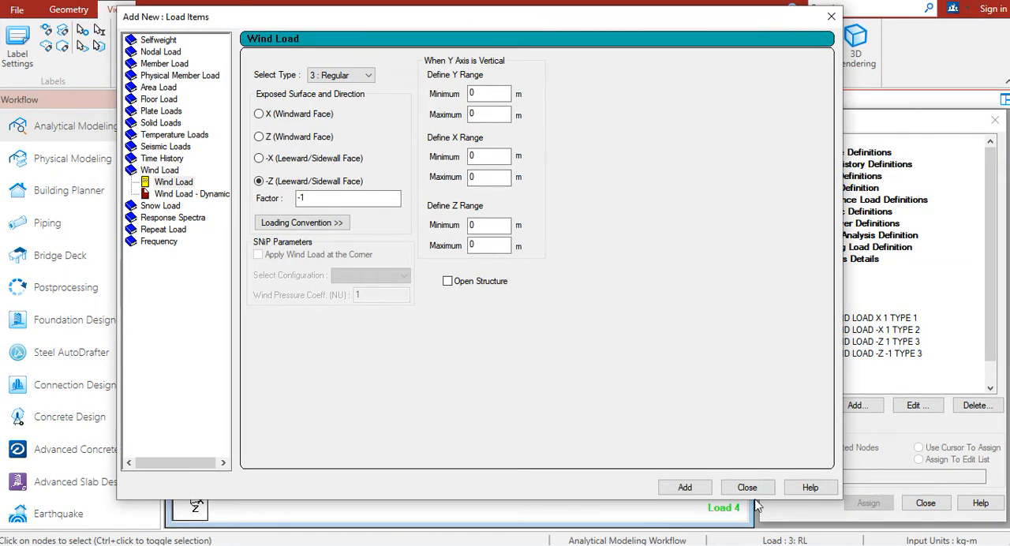
# Close the load items dialog and show the WX+ wind loads on the structure in plan view from above
pyautogui.click(746, 487)
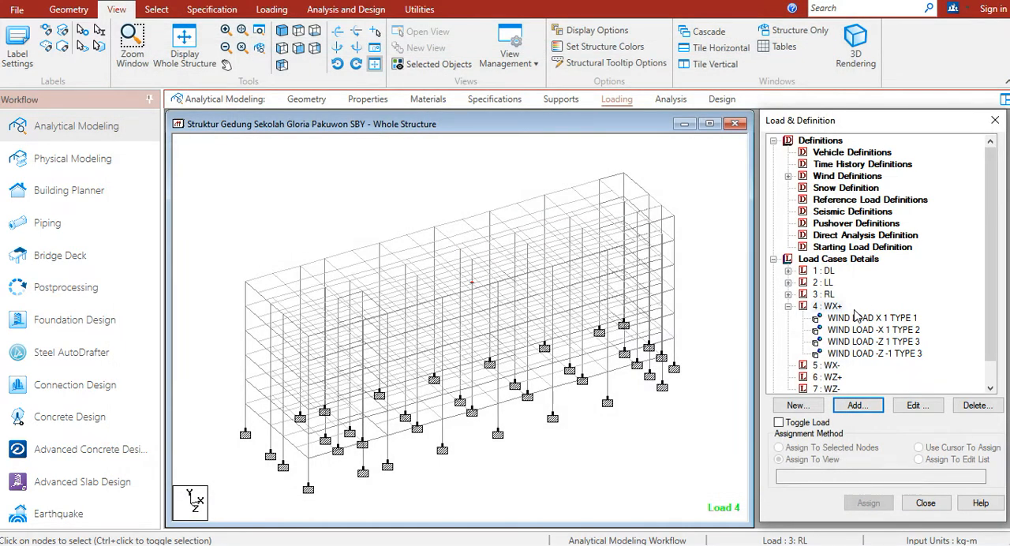
pyautogui.click(856, 316)
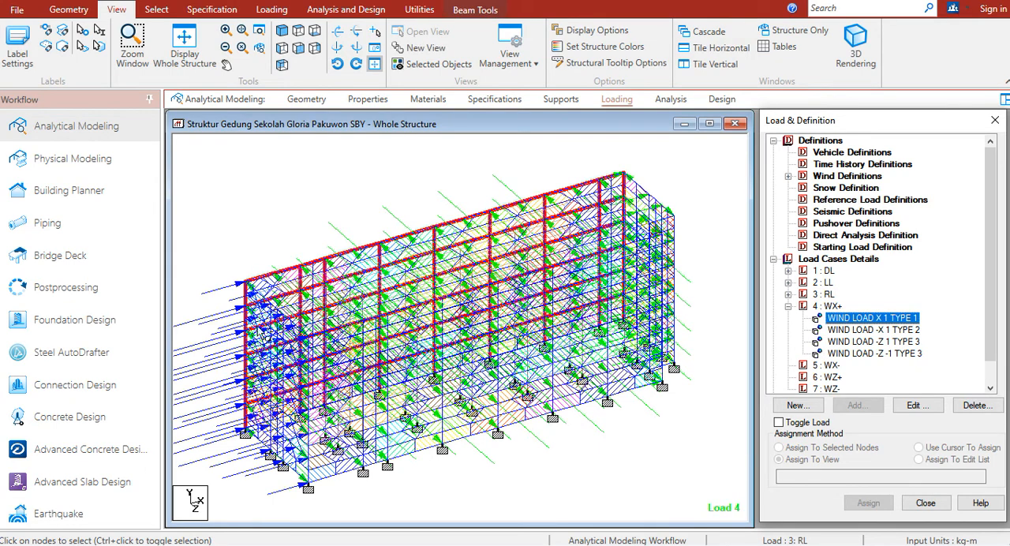
pyautogui.click(297, 32)
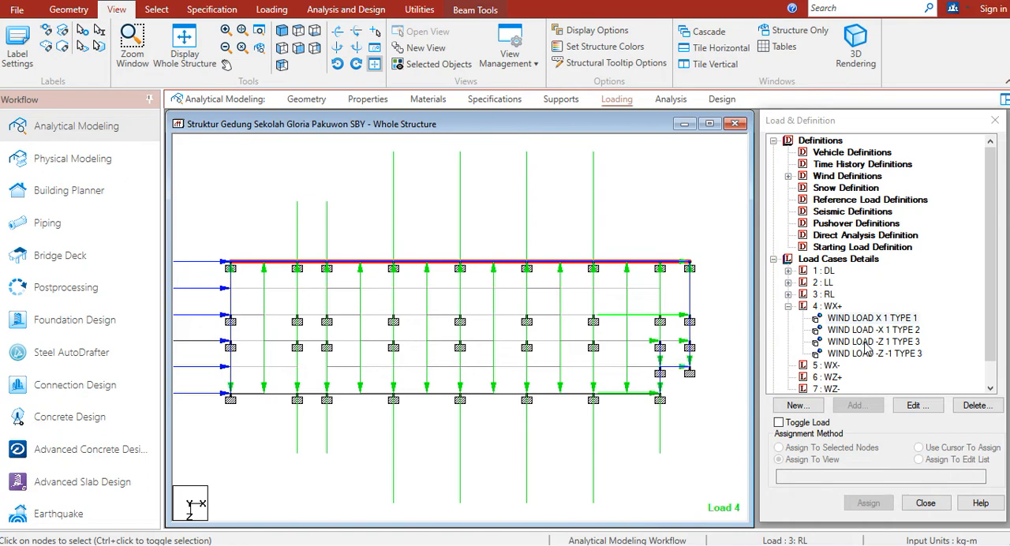
# Shorten the load arrows by trying a Point Force scale of 500 and settling on 300 kg per m in the diagram settings
pyautogui.rightClick(685, 220)
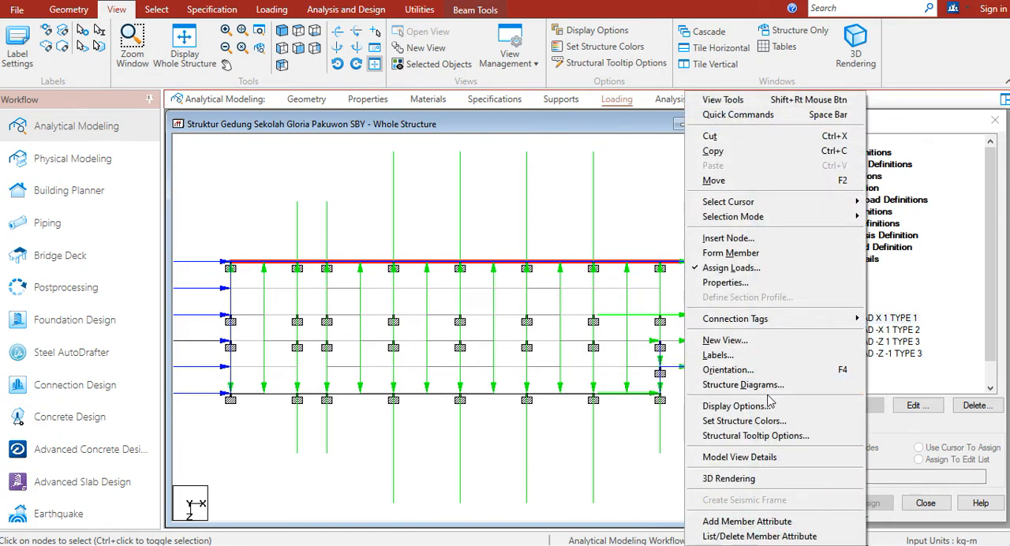
pyautogui.click(764, 361)
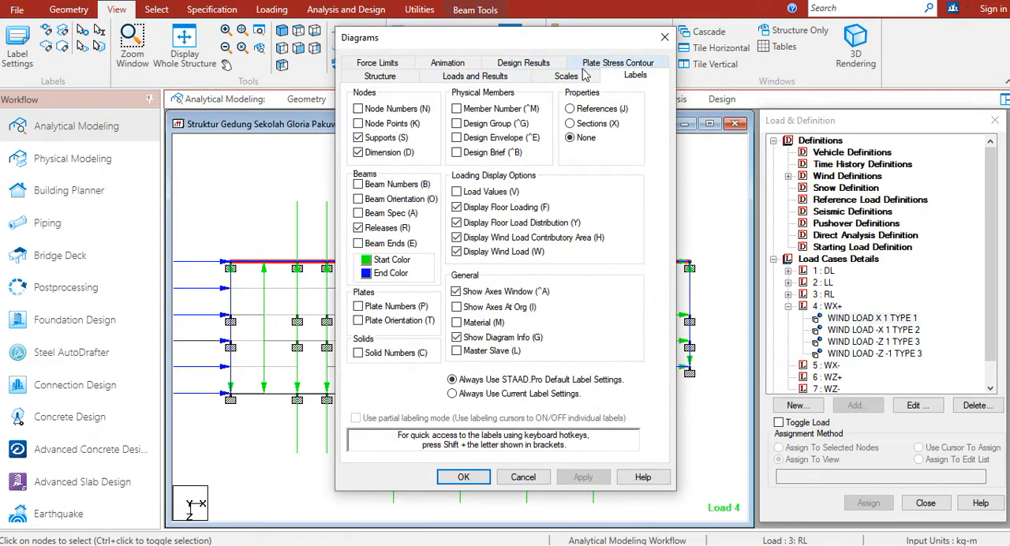
pyautogui.click(578, 79)
pyautogui.click(433, 113)
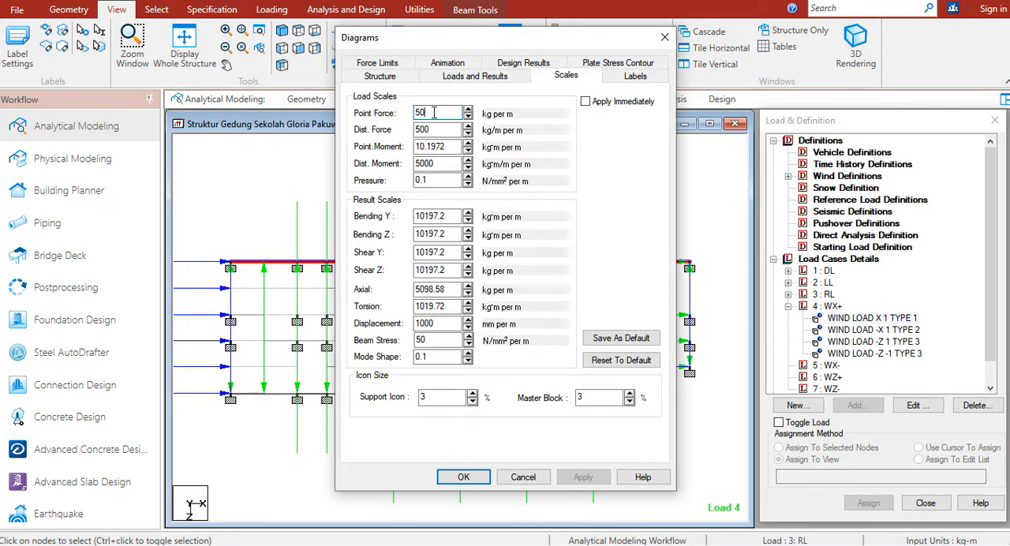
pyautogui.write('0')
pyautogui.click(583, 477)
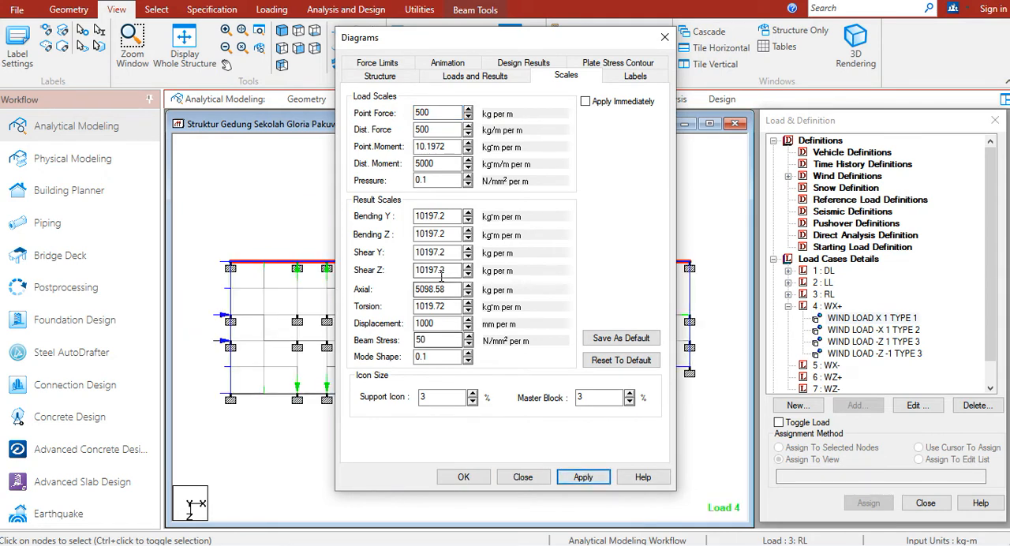
pyautogui.doubleClick(422, 113)
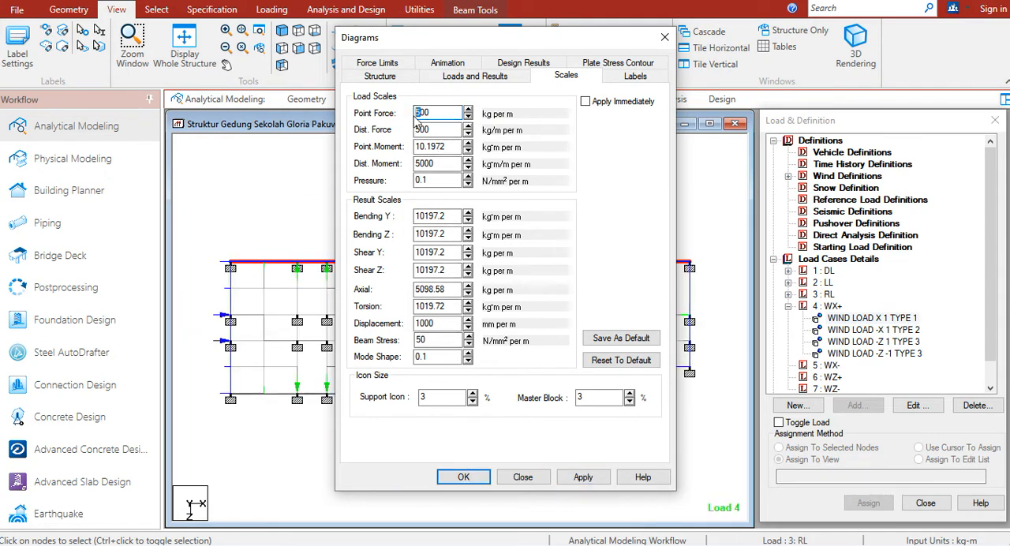
pyautogui.click(583, 477)
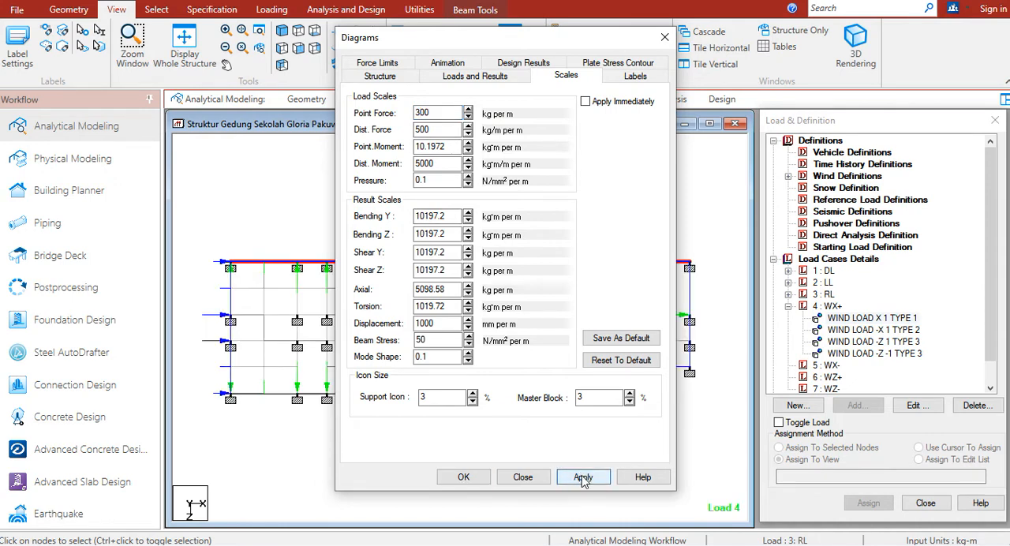
pyautogui.click(463, 477)
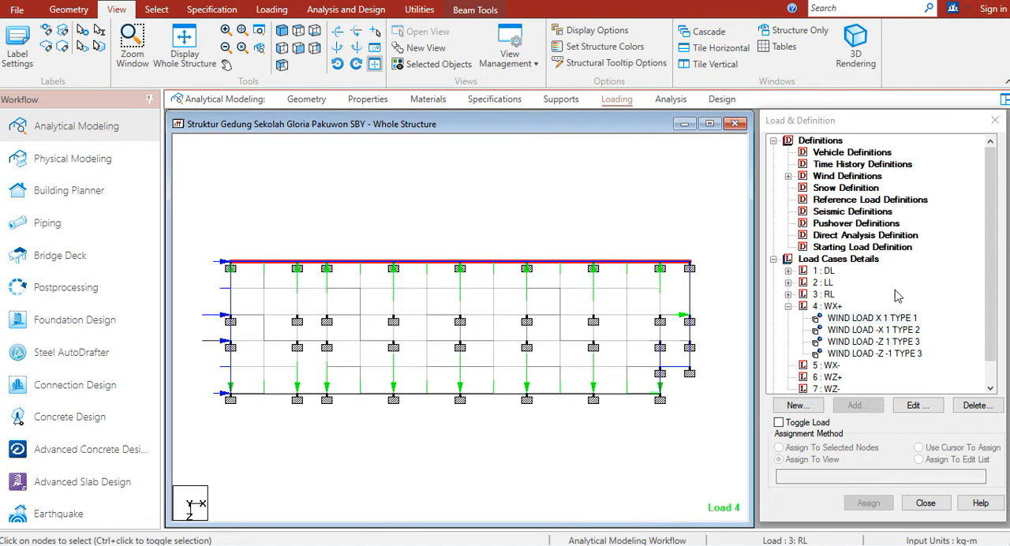
# Highlight the type 1 X and type 2 -X wind loads of WX+ in plan to check their directions, and clear the member selection
pyautogui.click(874, 318)
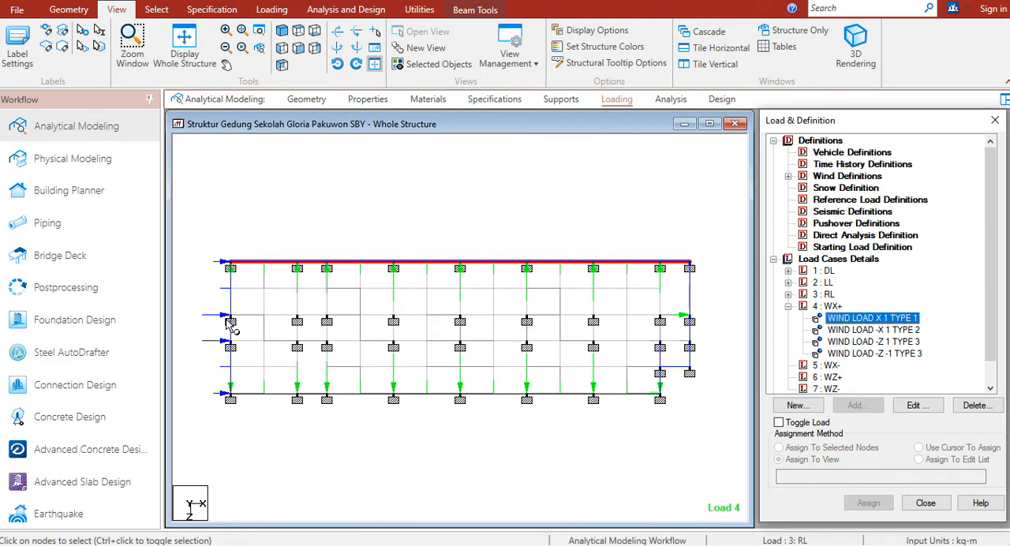
pyautogui.click(874, 330)
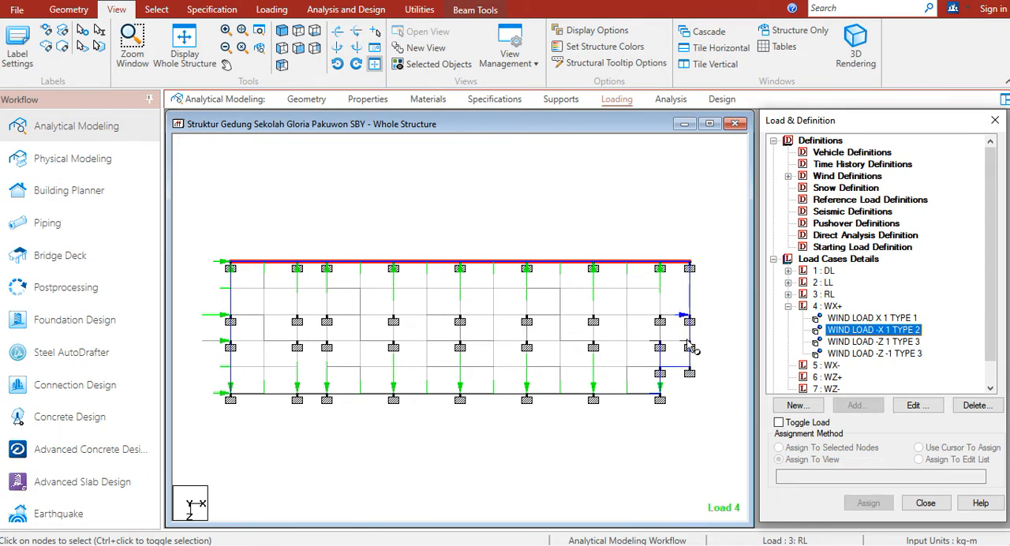
pyautogui.click(690, 223)
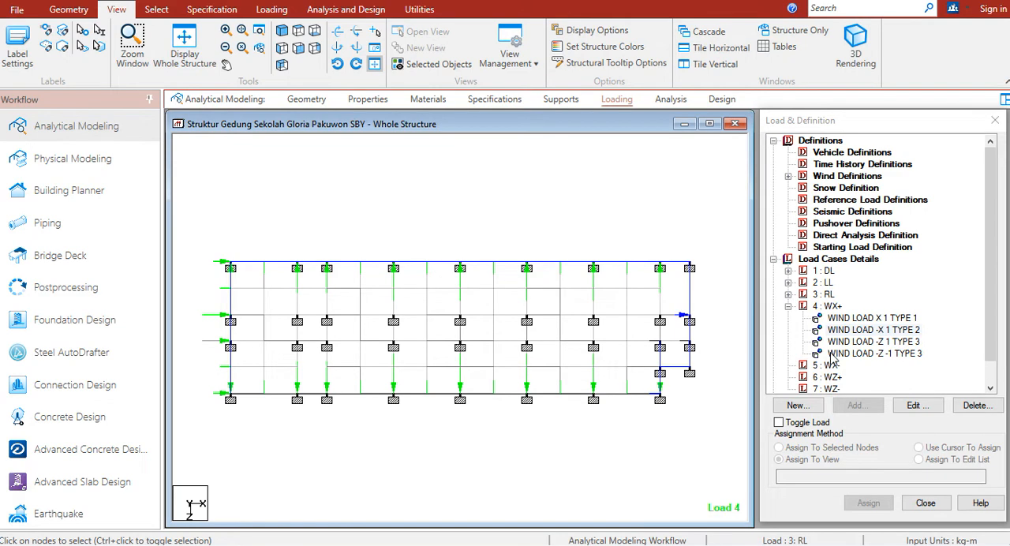
# Highlight the two type 3 -Z wind loads of WX+ in plan to check their directions on the long sides
pyautogui.click(858, 342)
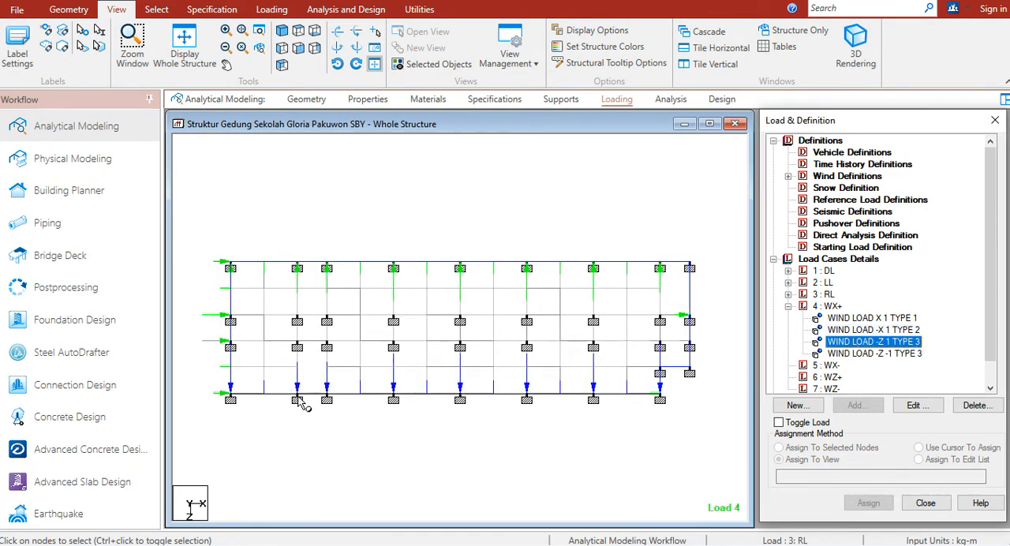
pyautogui.click(890, 355)
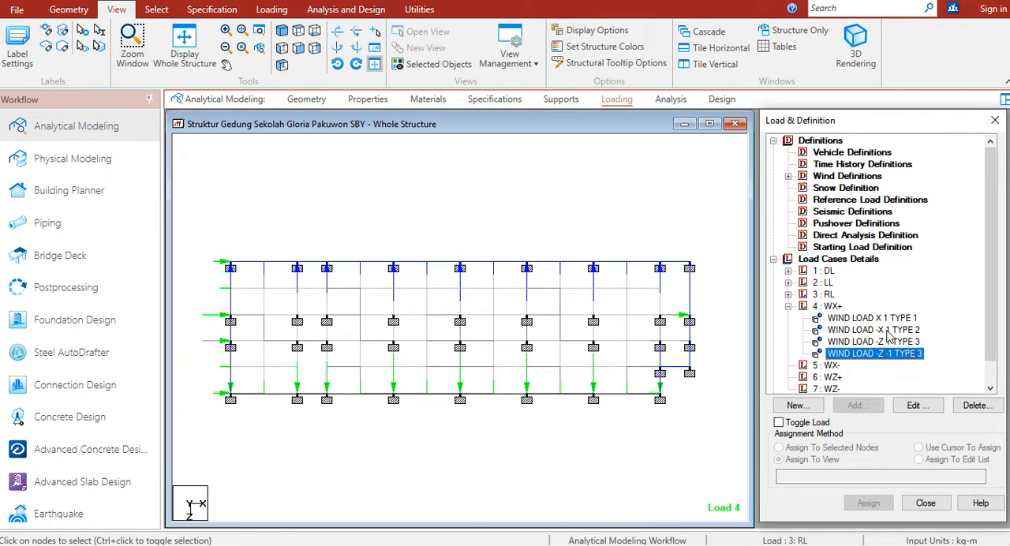
# Add type 1 wind loads with factor -1 on the X, -X and -Z faces to load case WX-, and close the load items dialog
pyautogui.click(826, 367)
pyautogui.click(853, 403)
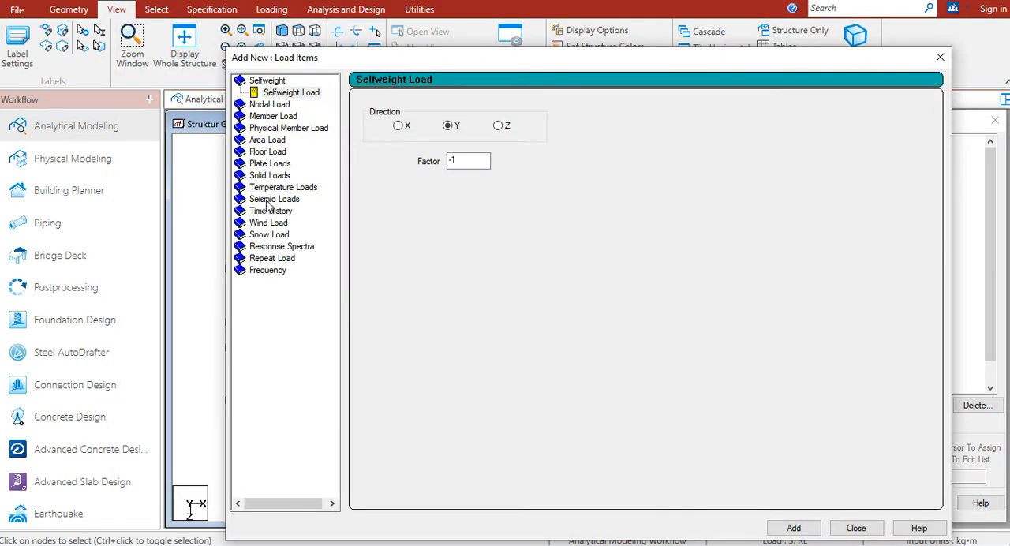
pyautogui.click(268, 224)
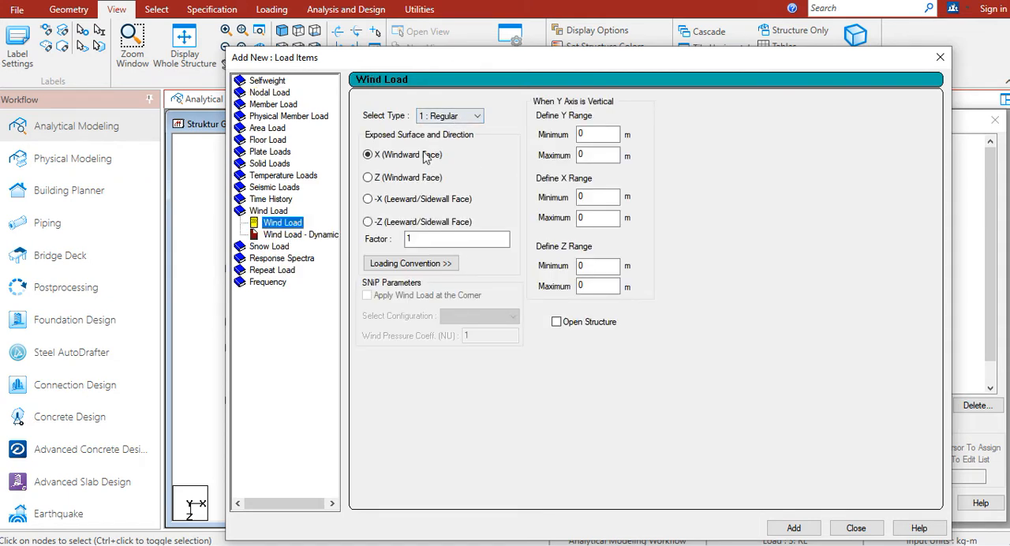
pyautogui.doubleClick(442, 240)
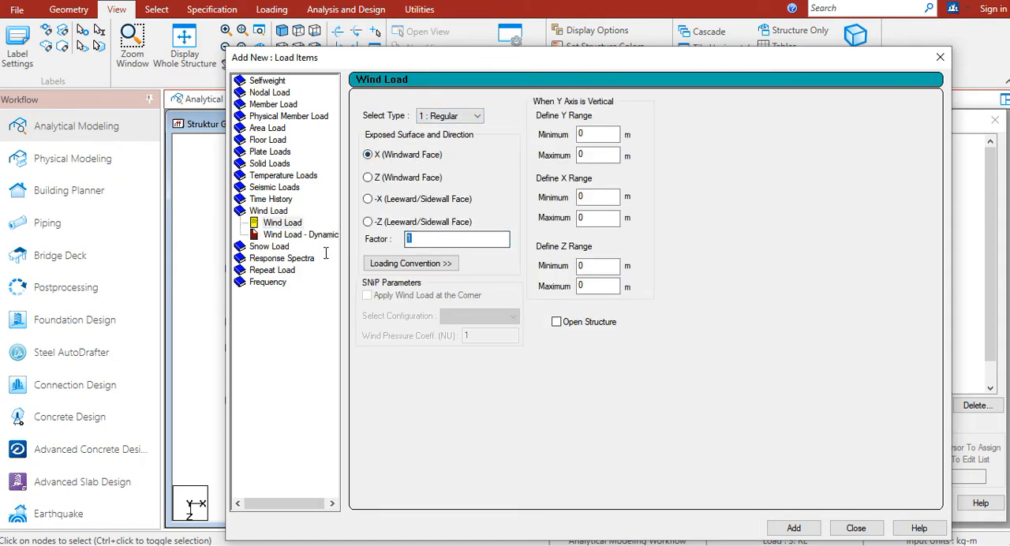
pyautogui.moveTo(676, 63); pyautogui.dragTo(650, 30)
pyautogui.click(792, 491)
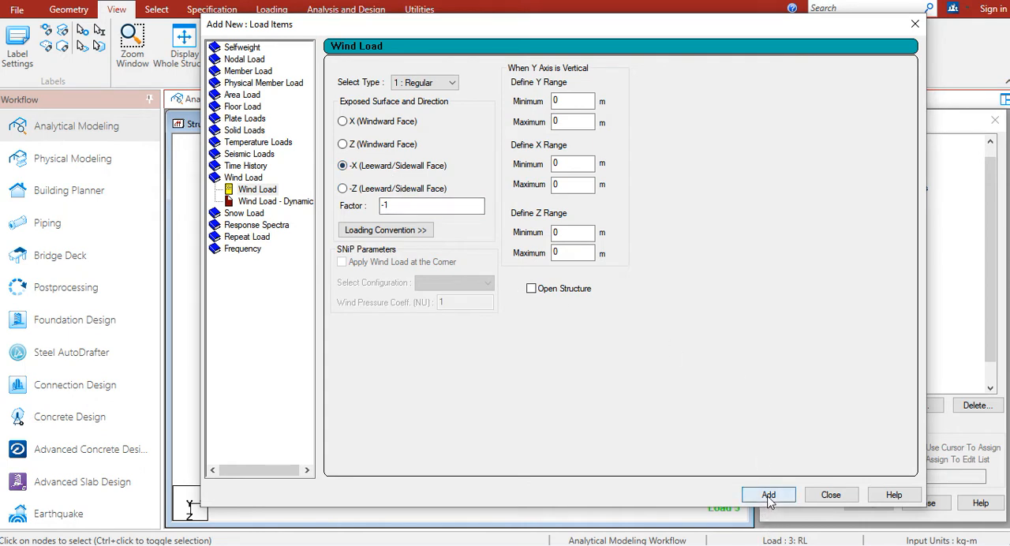
pyautogui.click(417, 193)
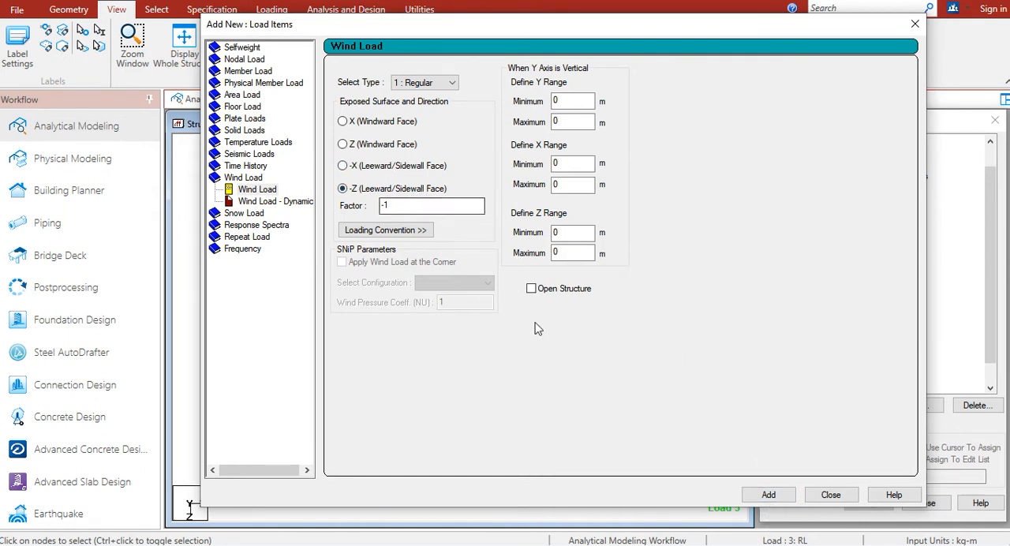
pyautogui.click(770, 493)
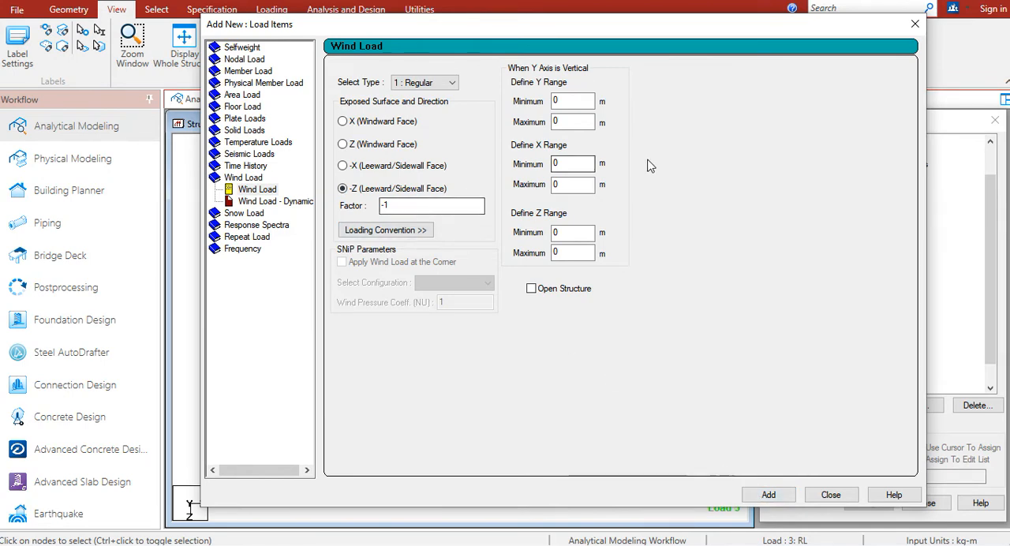
pyautogui.click(830, 495)
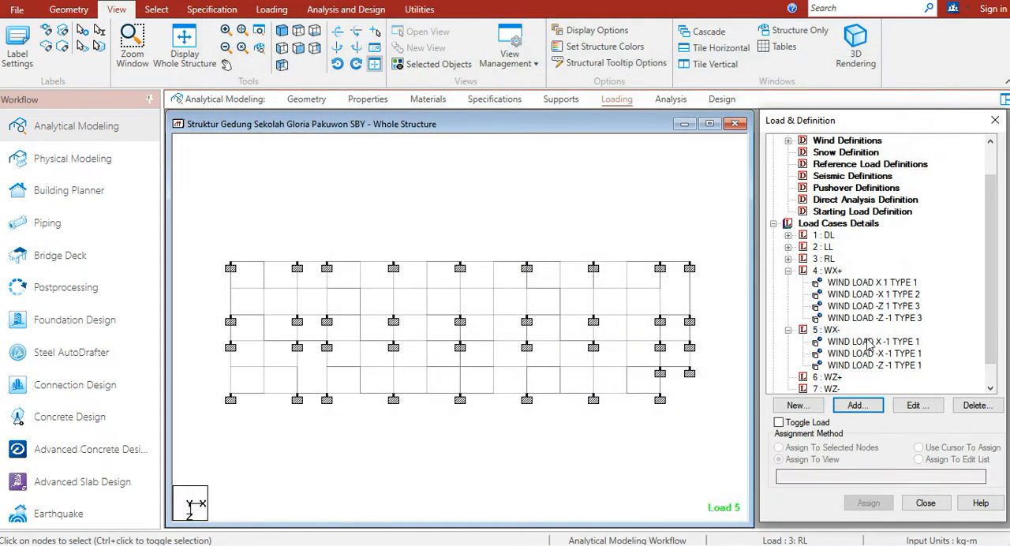
# Delete the type 1 -Z wind load from WX- and change its -X wind load to type 2 with factor -1
pyautogui.click(868, 366)
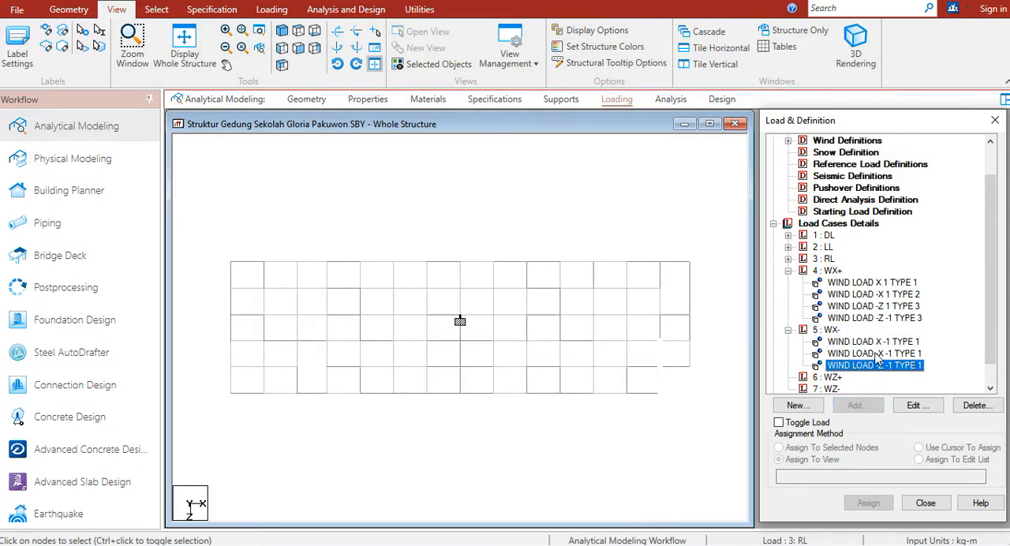
pyautogui.press('Delete')
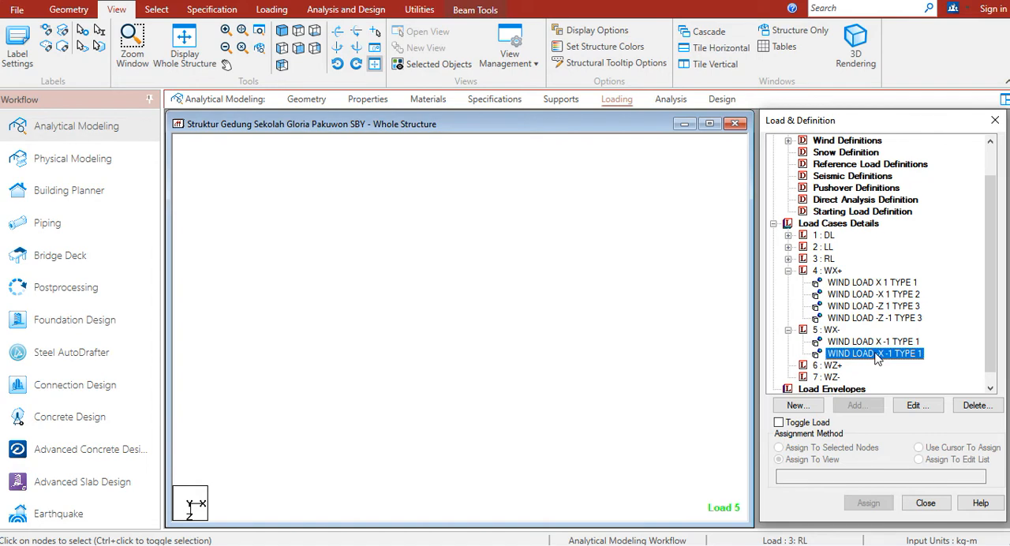
pyautogui.doubleClick(875, 354)
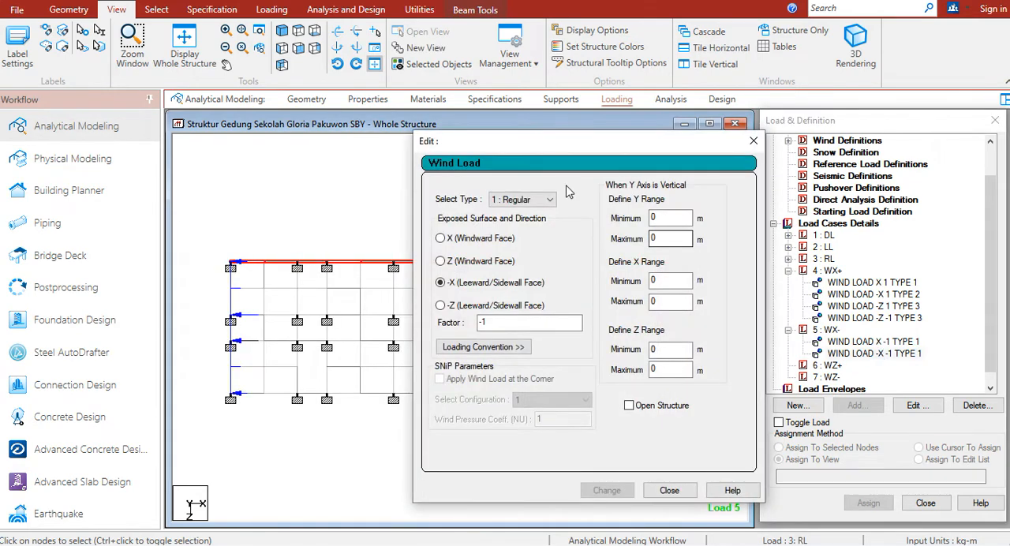
pyautogui.click(522, 200)
pyautogui.click(521, 225)
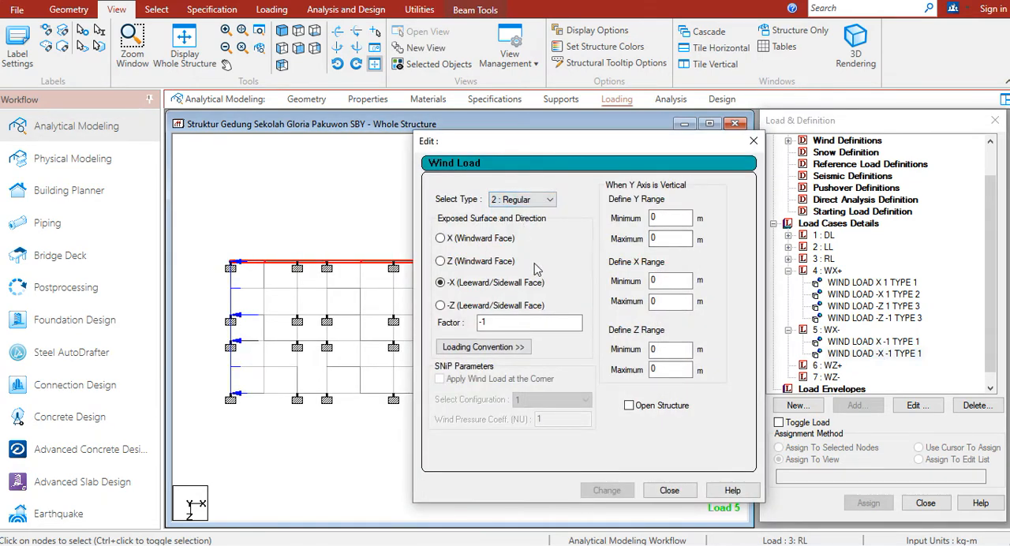
pyautogui.click(522, 322)
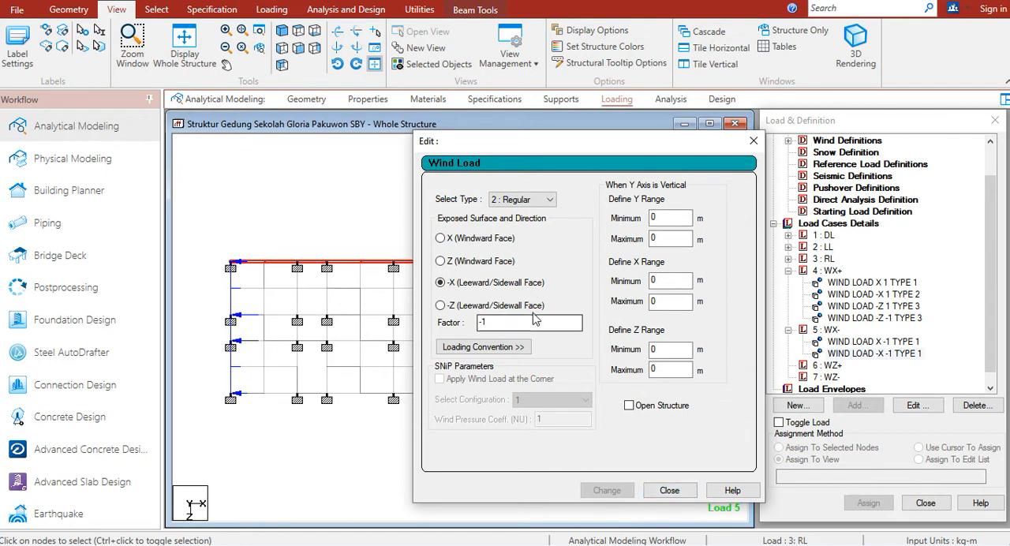
pyautogui.press('BackSpace')
pyautogui.press('BackSpace')
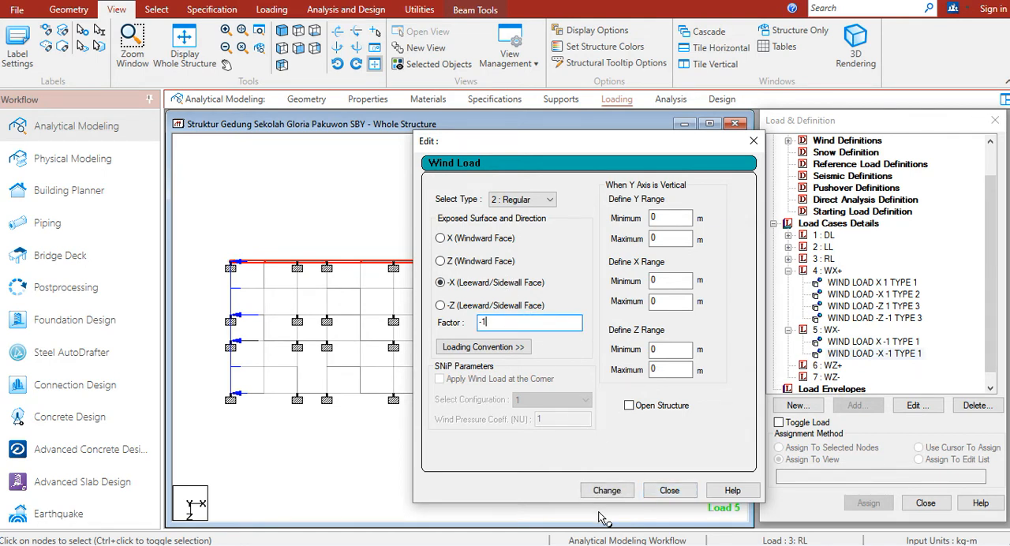
pyautogui.click(605, 490)
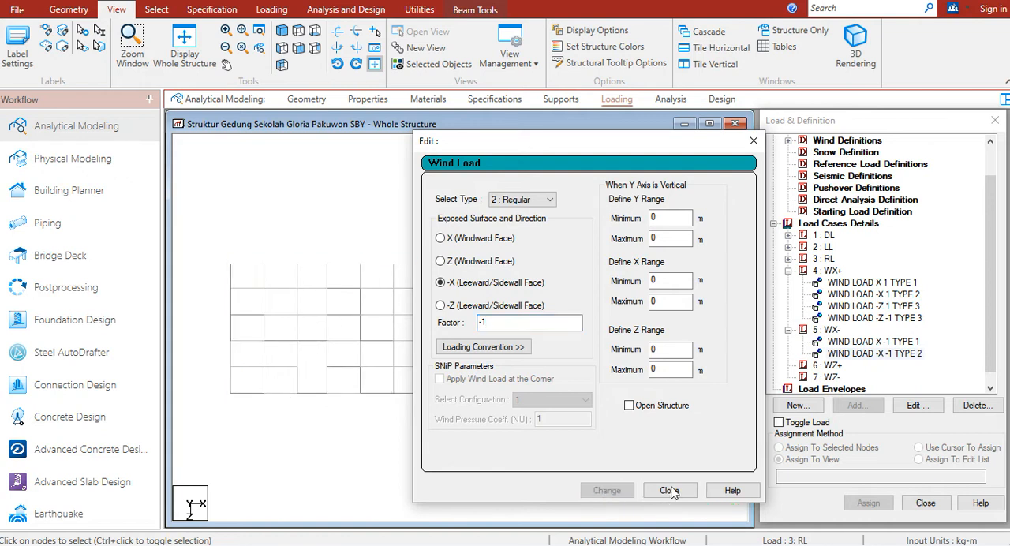
# Highlight the type 2 -X and type 1 X wind loads of WX- in plan to check their directions
pyautogui.click(875, 353)
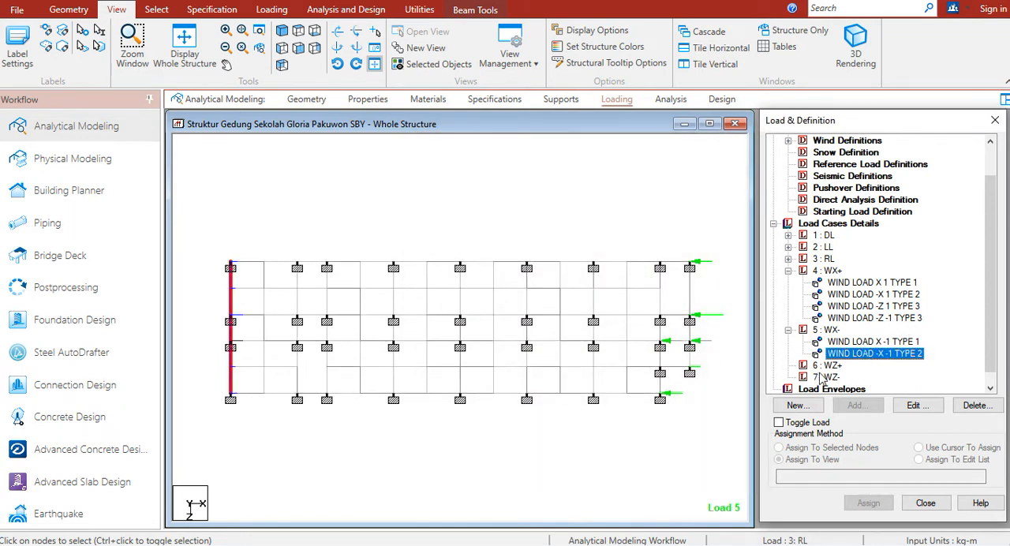
pyautogui.click(871, 342)
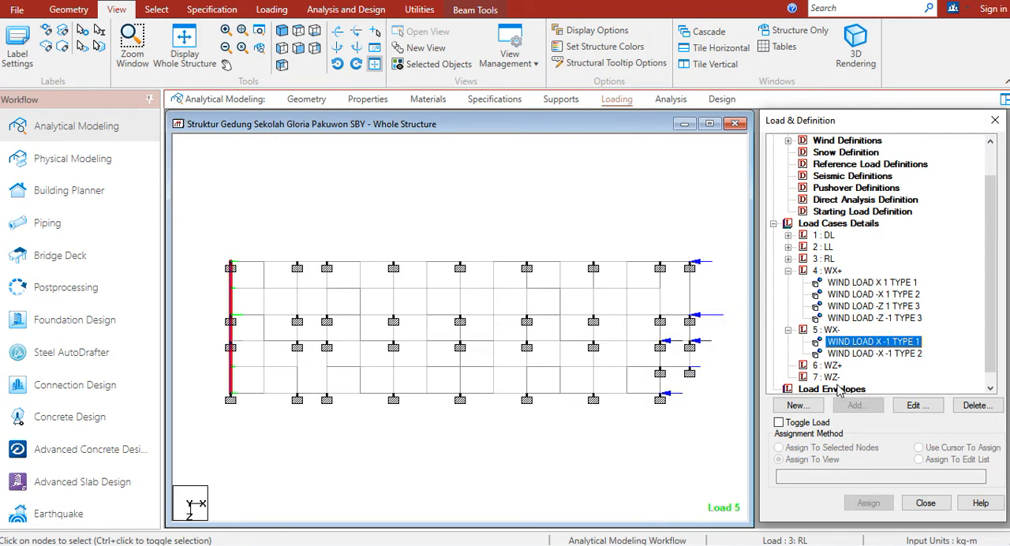
pyautogui.click(864, 355)
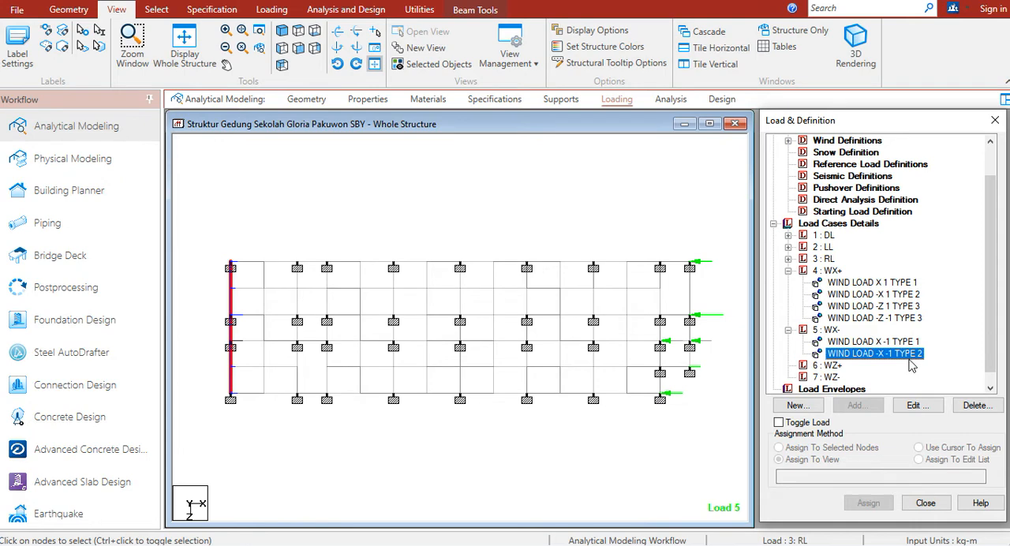
# Add two type 3 wind loads on the -Z (Leeward/Sidewall Face) to load case WX-, one with factor 1 and one with factor -1
pyautogui.click(830, 330)
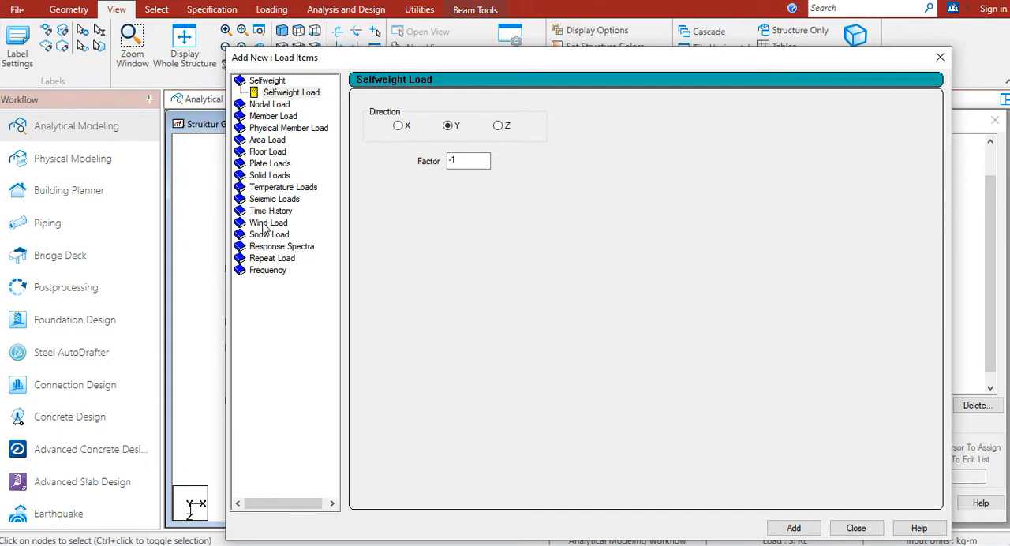
pyautogui.click(268, 223)
pyautogui.click(450, 116)
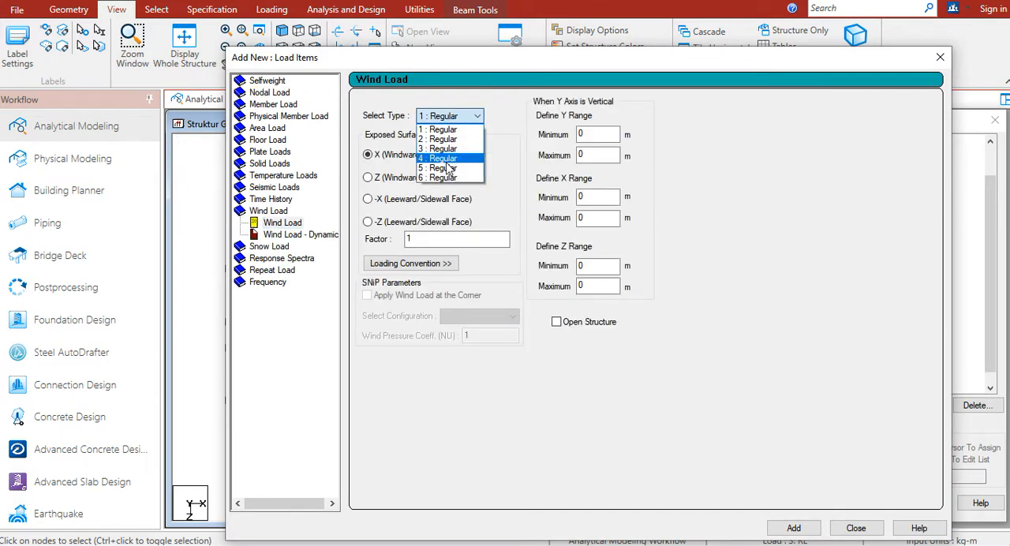
pyautogui.click(443, 149)
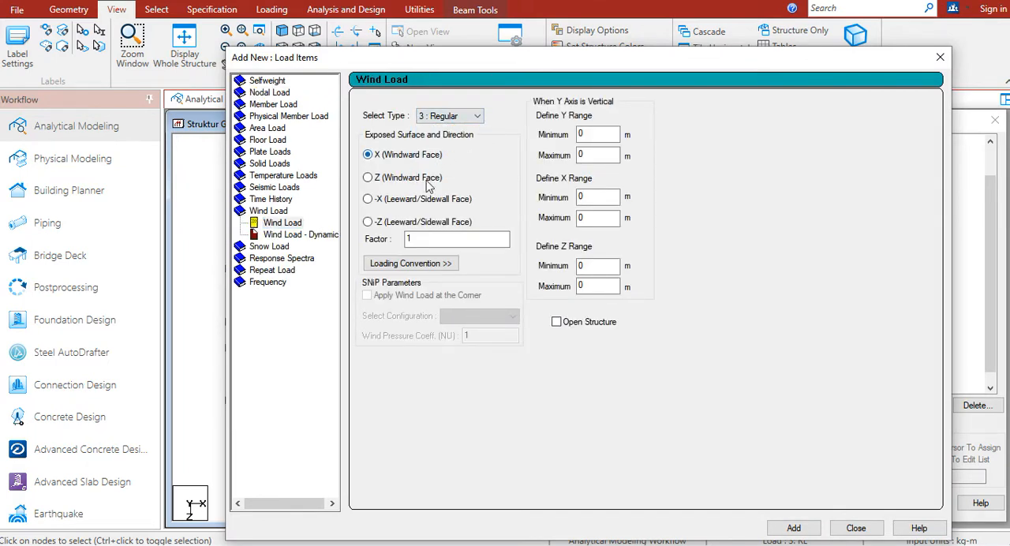
pyautogui.click(410, 224)
pyautogui.moveTo(680, 65); pyautogui.dragTo(662, 35)
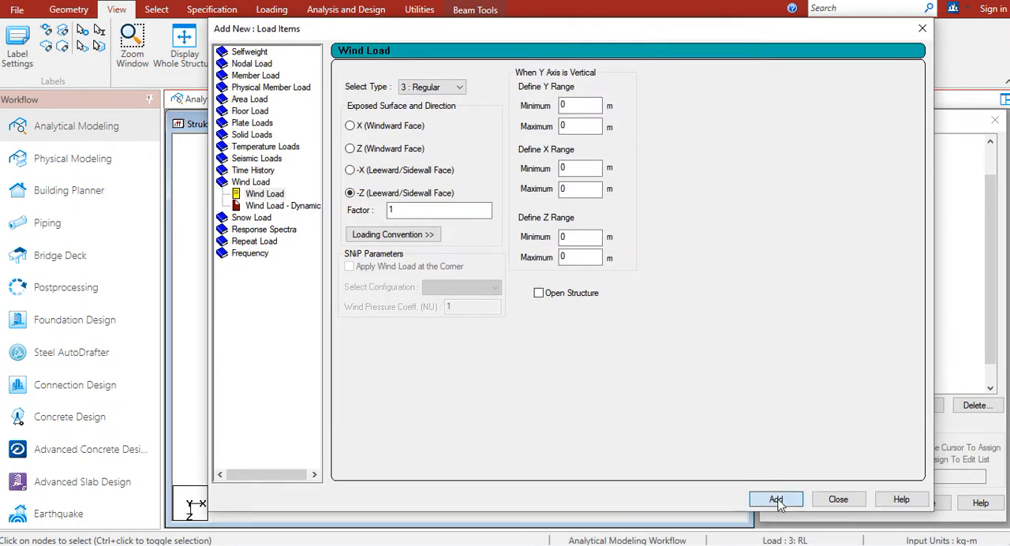
pyautogui.moveTo(402, 209); pyautogui.dragTo(341, 229)
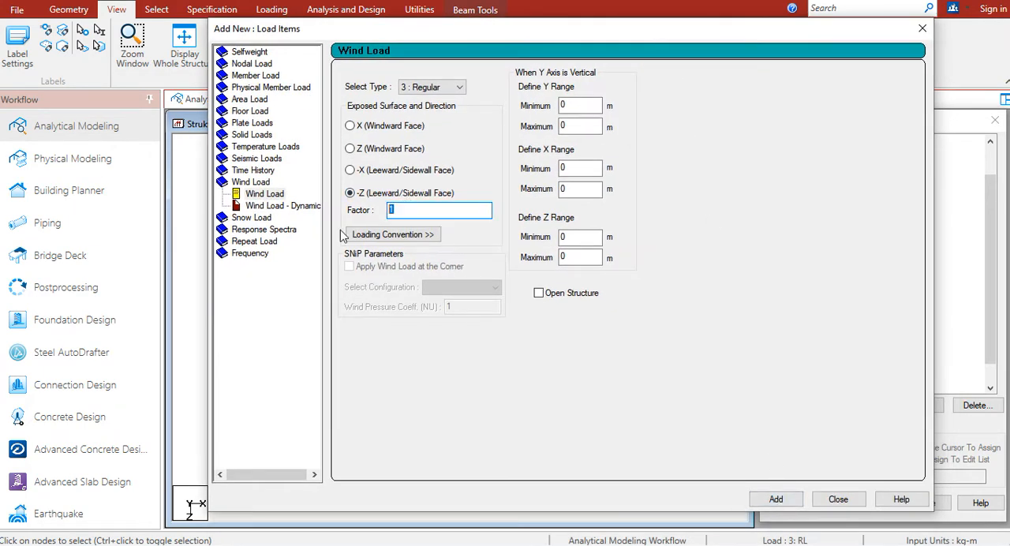
pyautogui.click(775, 499)
pyautogui.click(838, 500)
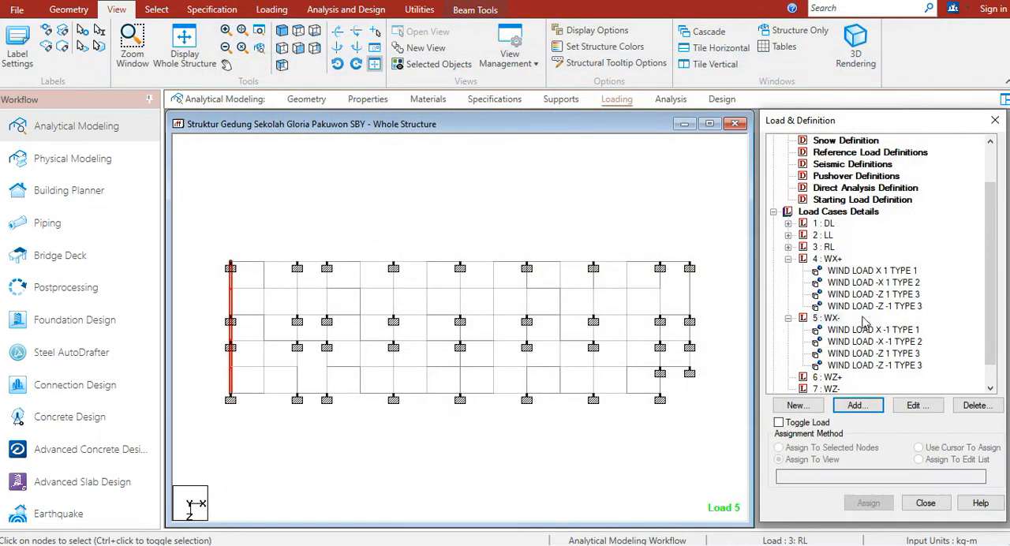
# Compare the directions of the X and -Z wind loads in WX- with those in WX+ on the plan view
pyautogui.click(868, 366)
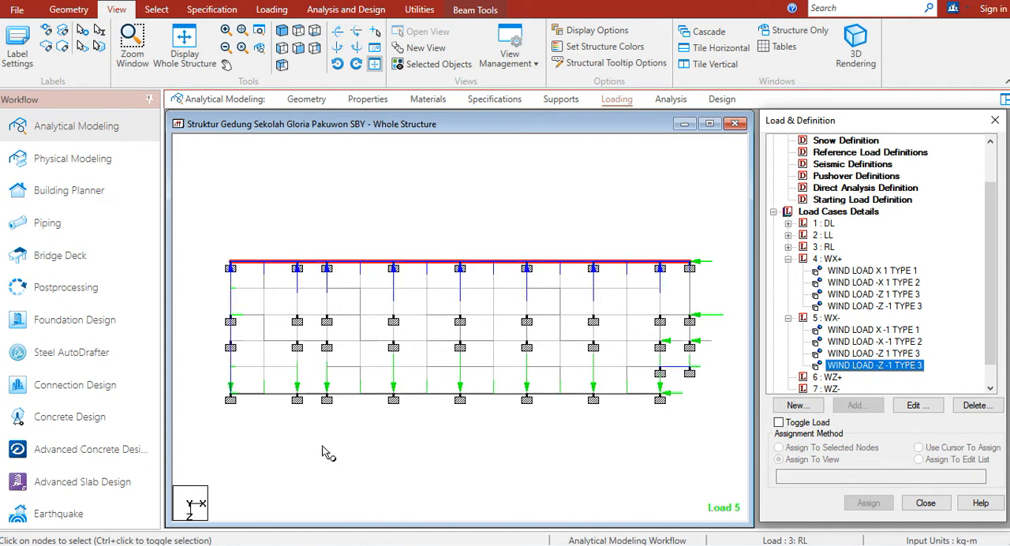
pyautogui.click(859, 295)
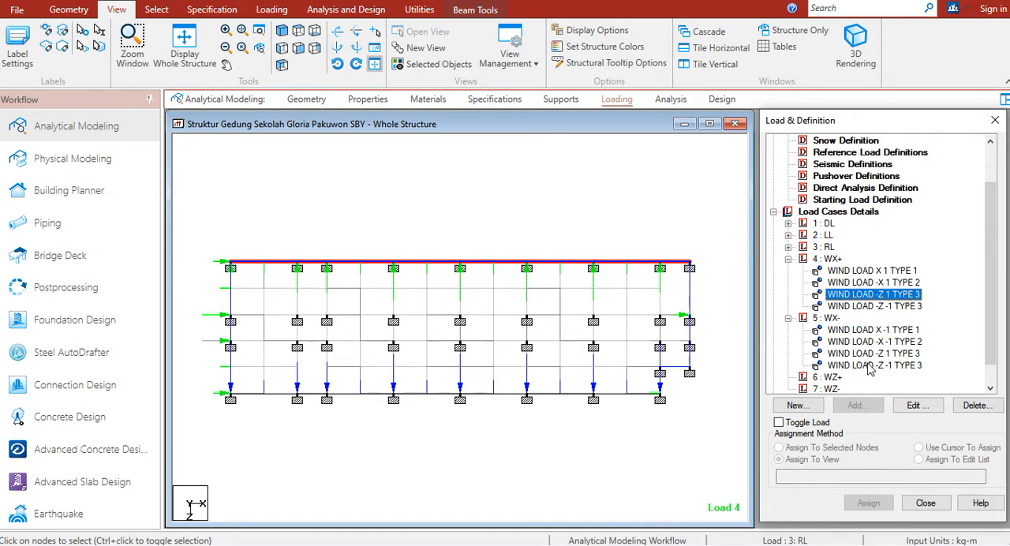
pyautogui.click(874, 334)
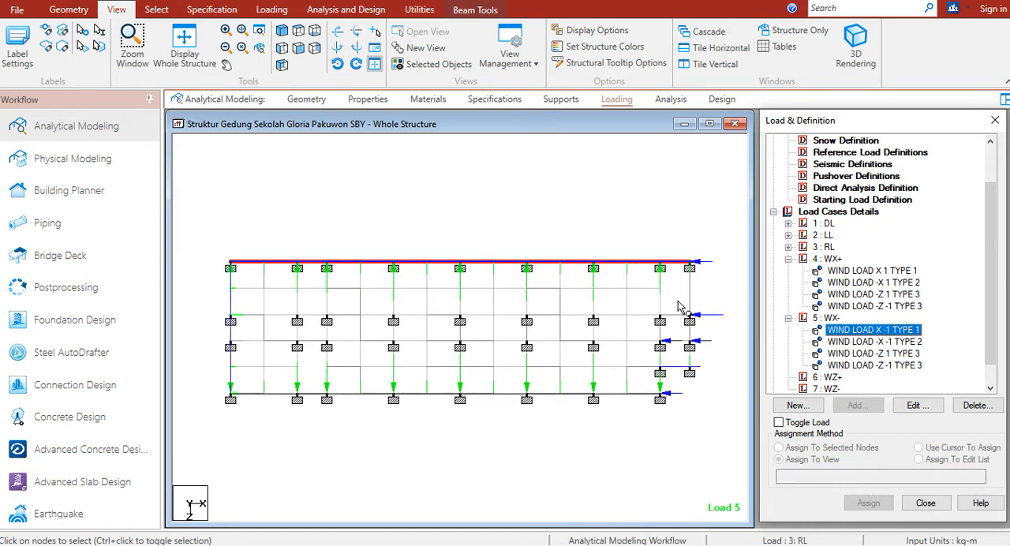
pyautogui.click(849, 272)
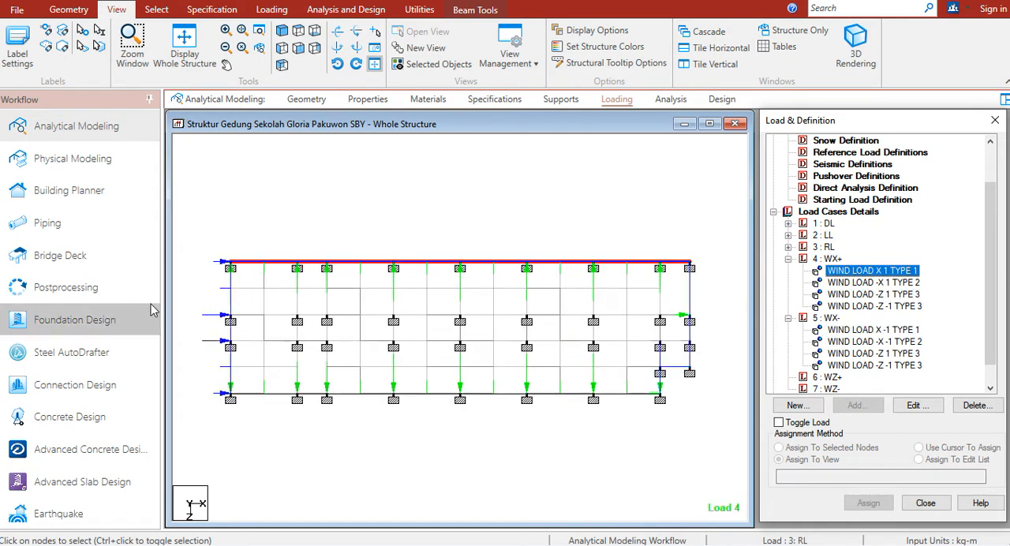
# Collapse the WX+ and WX- load cases and add a type 4 wind load on Z (Windward Face) with factor 1 to WZ+
pyautogui.click(788, 260)
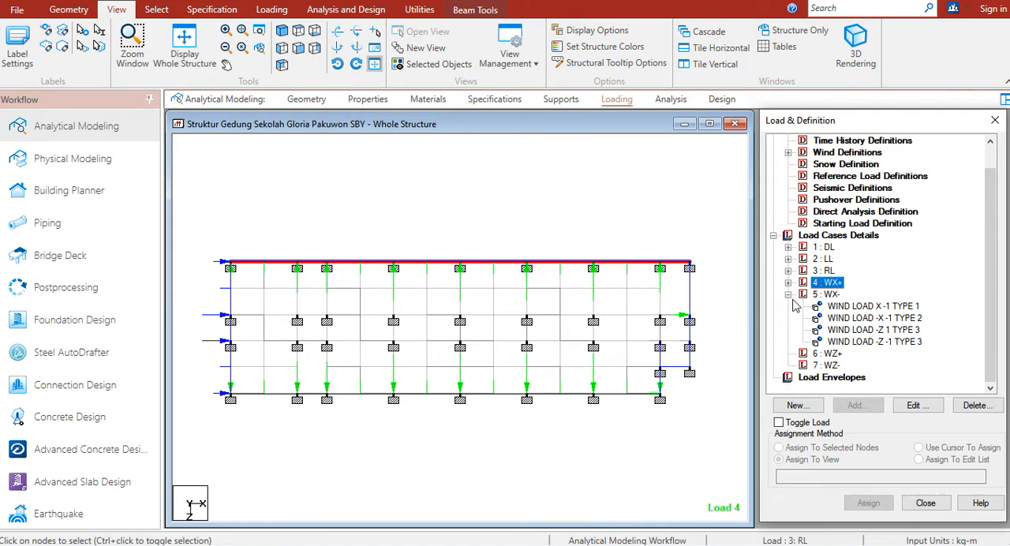
pyautogui.click(788, 295)
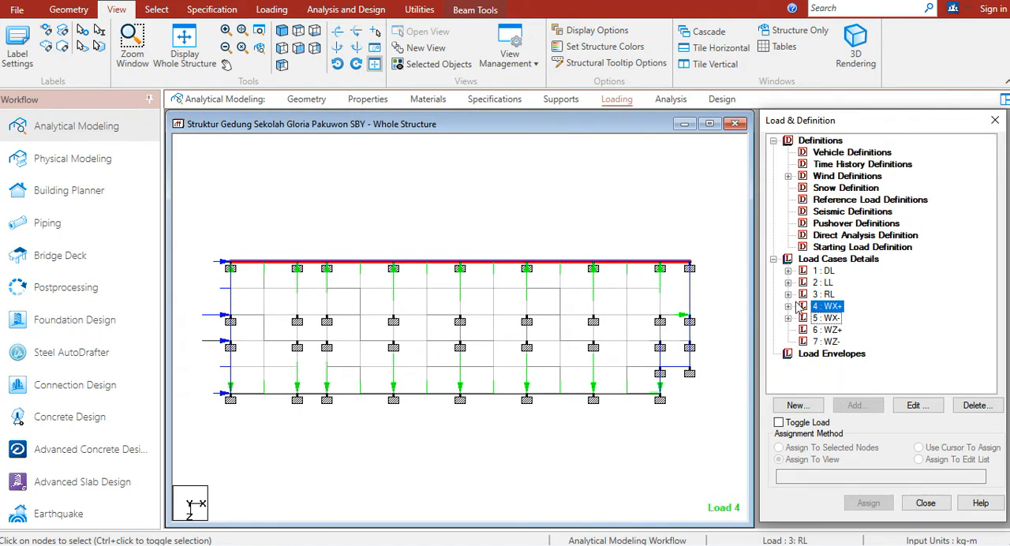
pyautogui.click(827, 329)
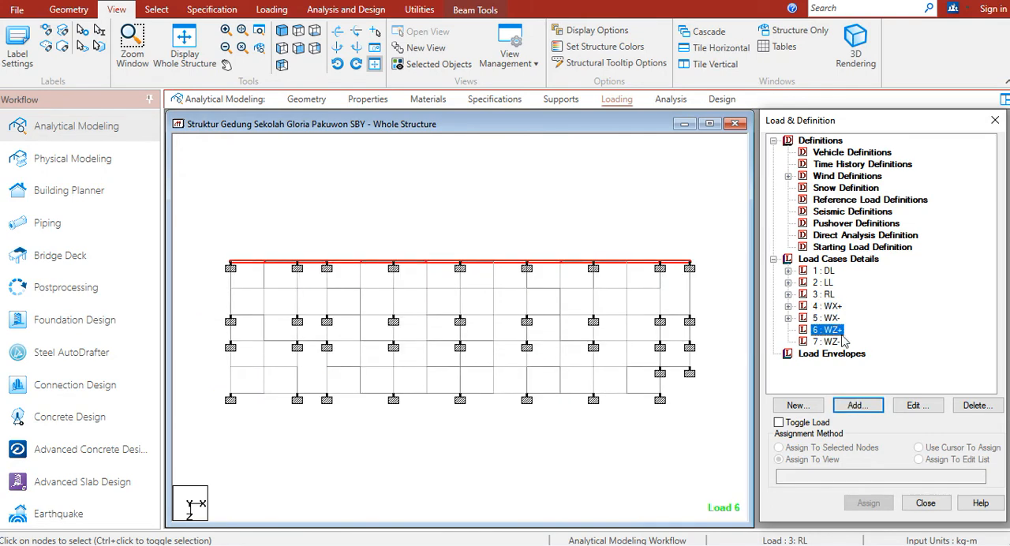
pyautogui.click(848, 408)
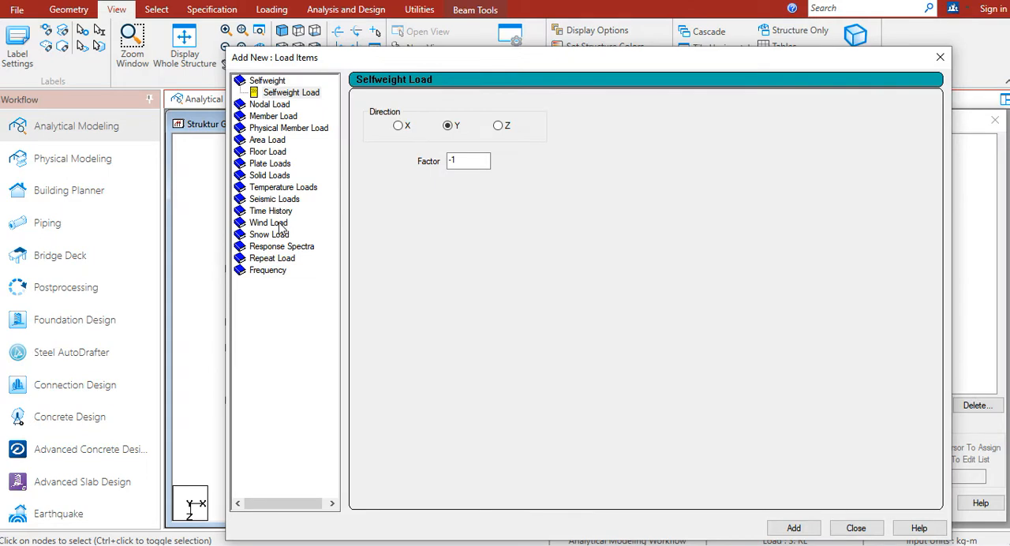
pyautogui.click(281, 224)
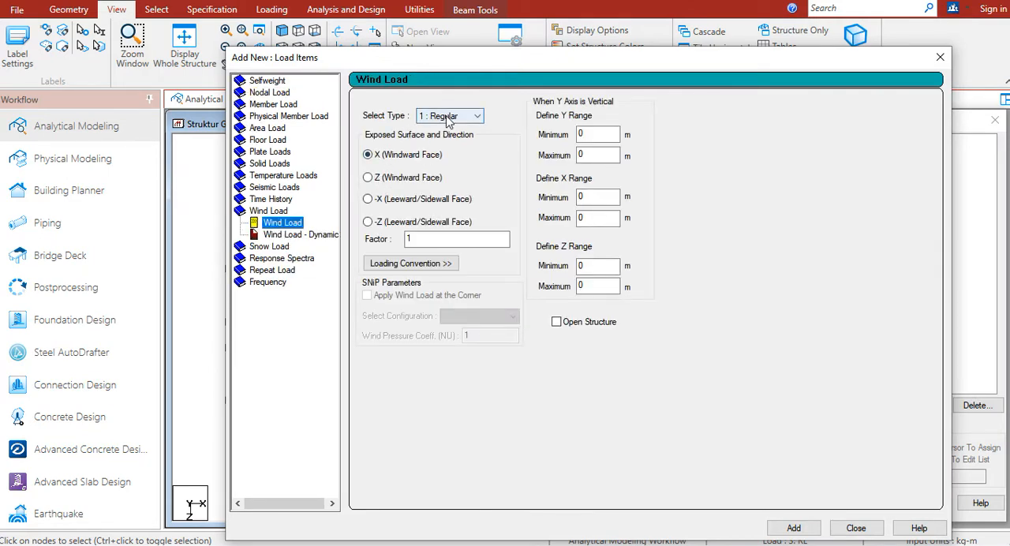
pyautogui.moveTo(497, 60); pyautogui.dragTo(499, 60)
pyautogui.click(448, 118)
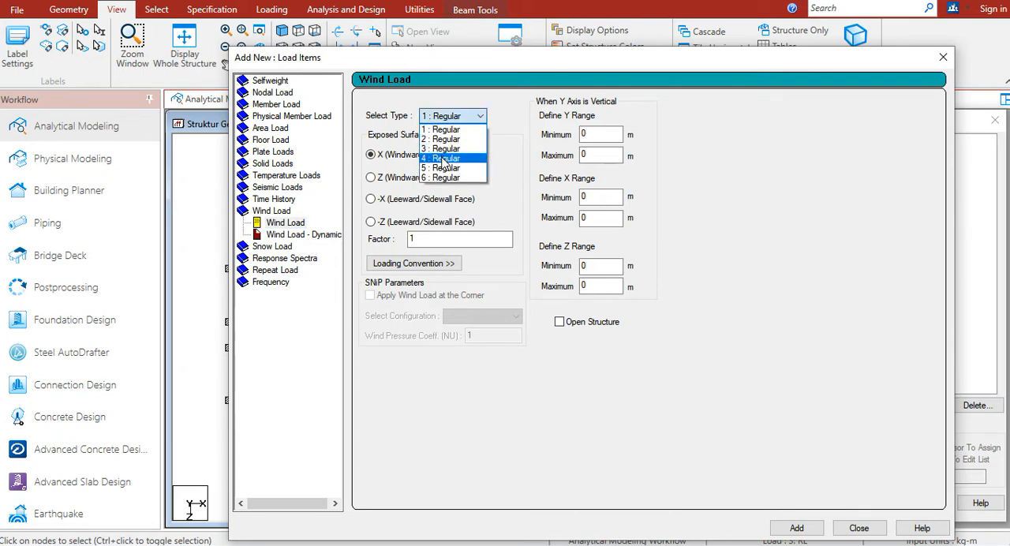
pyautogui.click(444, 160)
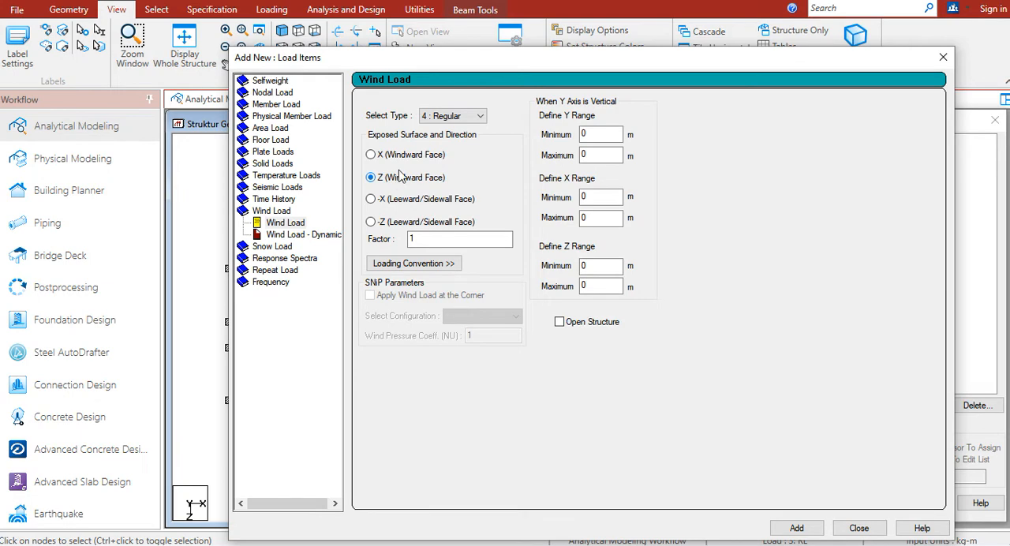
pyautogui.moveTo(476, 61); pyautogui.dragTo(688, 82)
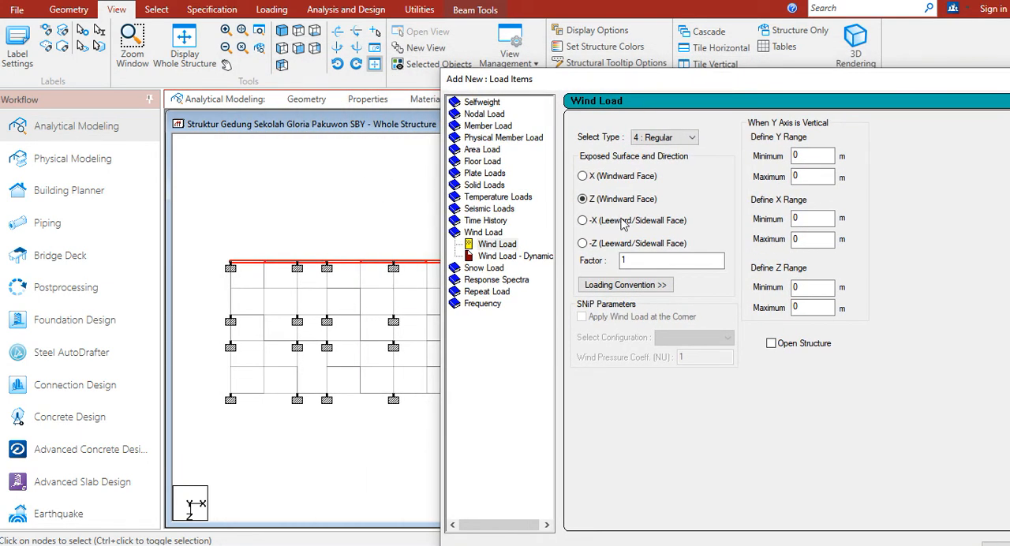
pyautogui.moveTo(726, 82); pyautogui.dragTo(584, 24)
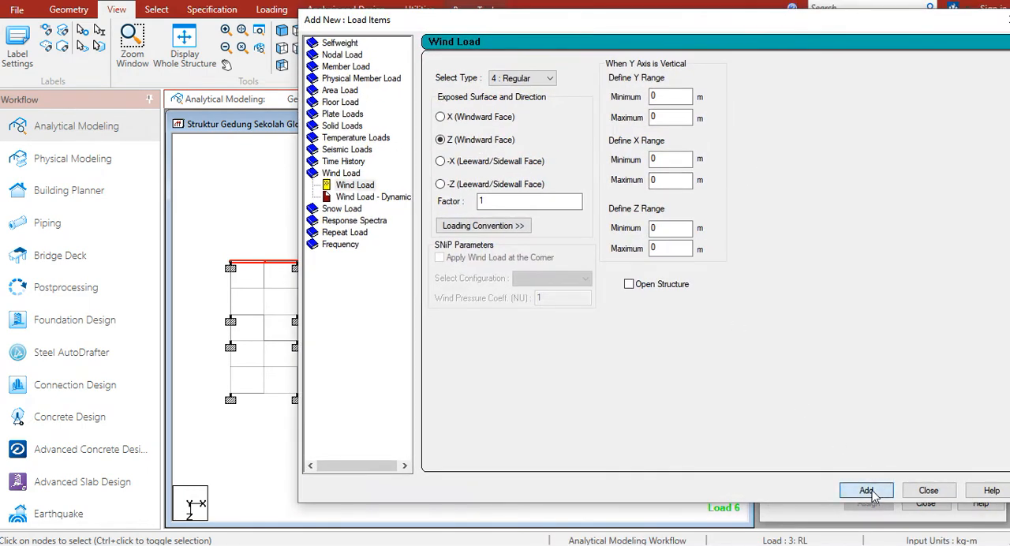
# Choose wind type 5 for the next wind load of load case WZ+
pyautogui.click(517, 78)
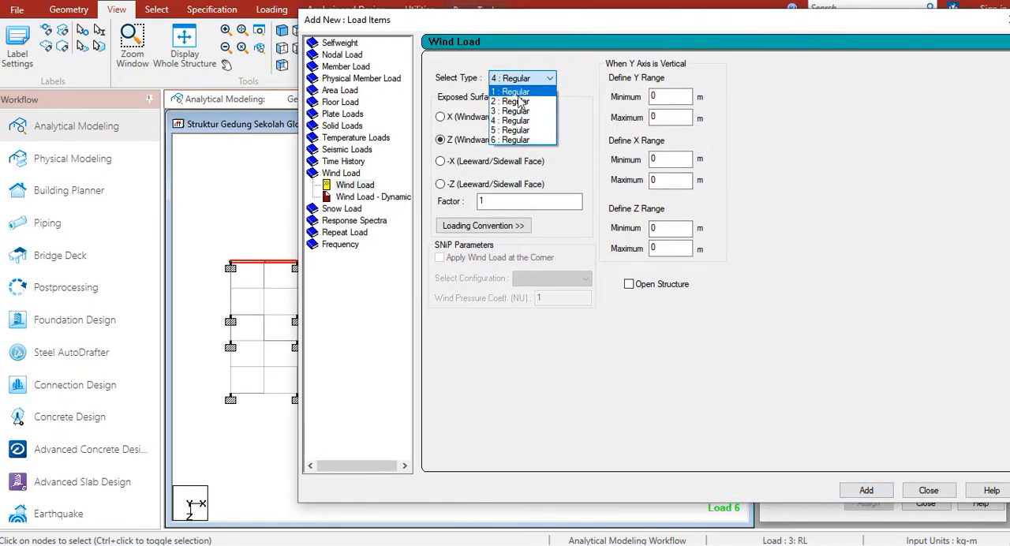
pyautogui.click(517, 129)
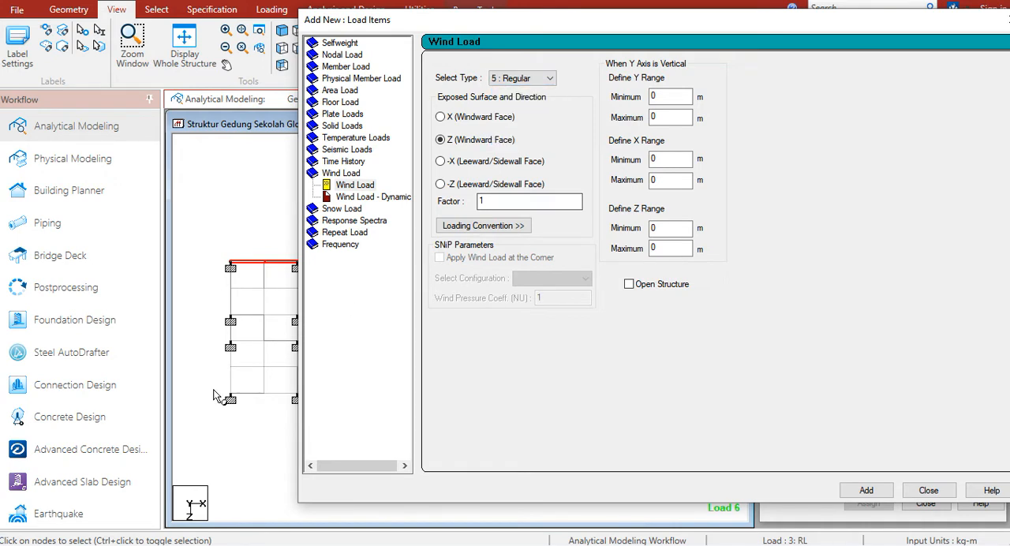
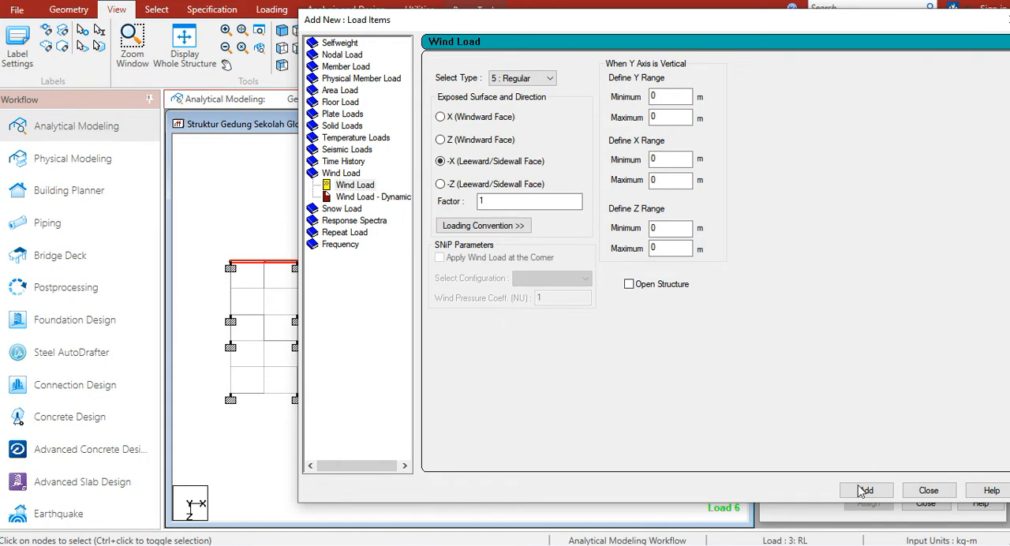
# Add a type 5 wind load on -X (Leeward/Sidewall Face) with factor -1 to WZ+ and inspect the load directions
pyautogui.doubleClick(534, 203)
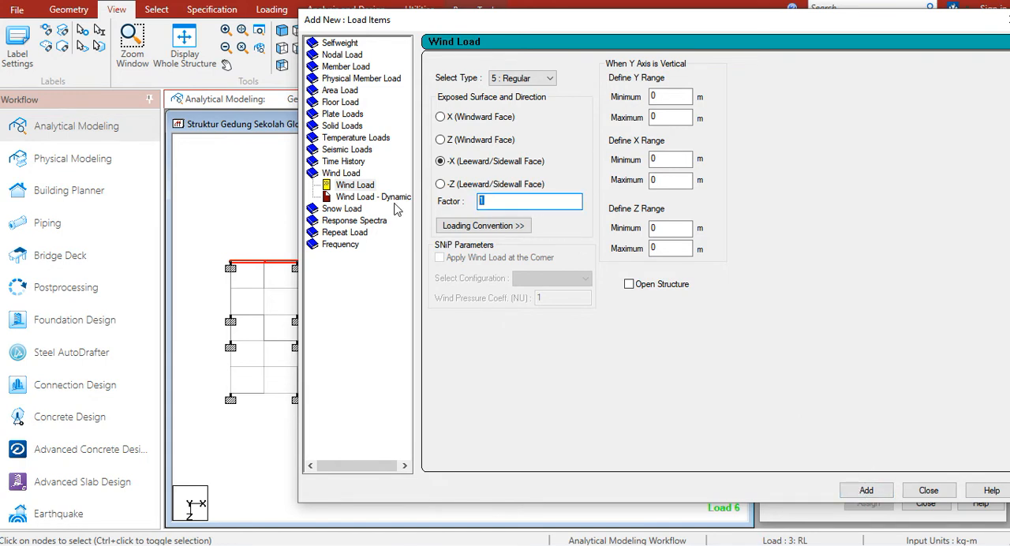
pyautogui.click(858, 490)
pyautogui.click(924, 493)
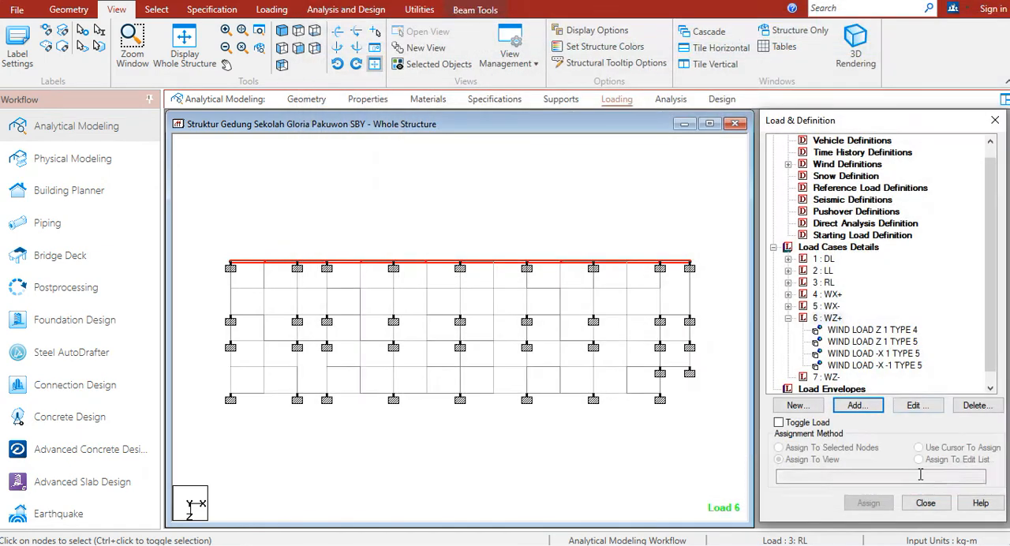
pyautogui.click(894, 368)
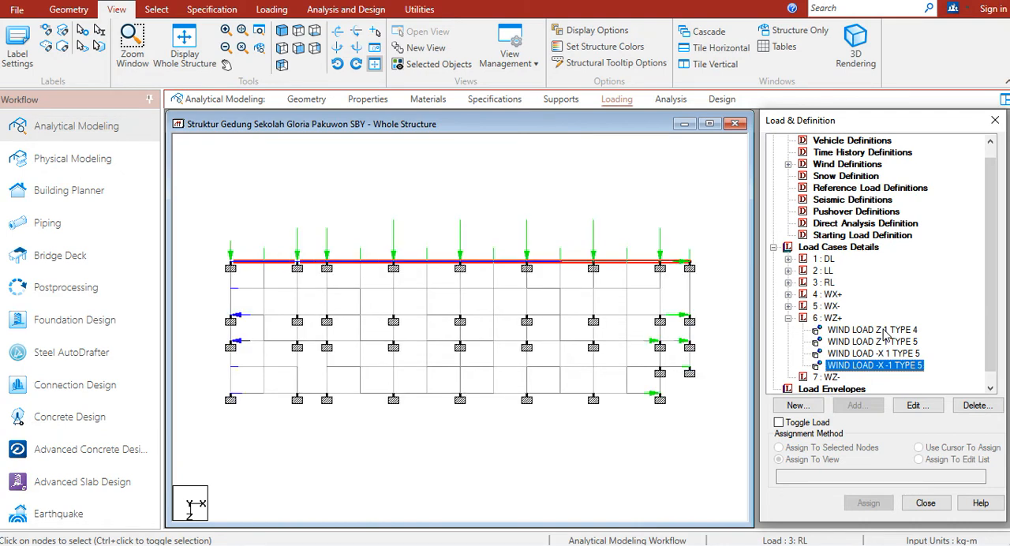
pyautogui.click(883, 330)
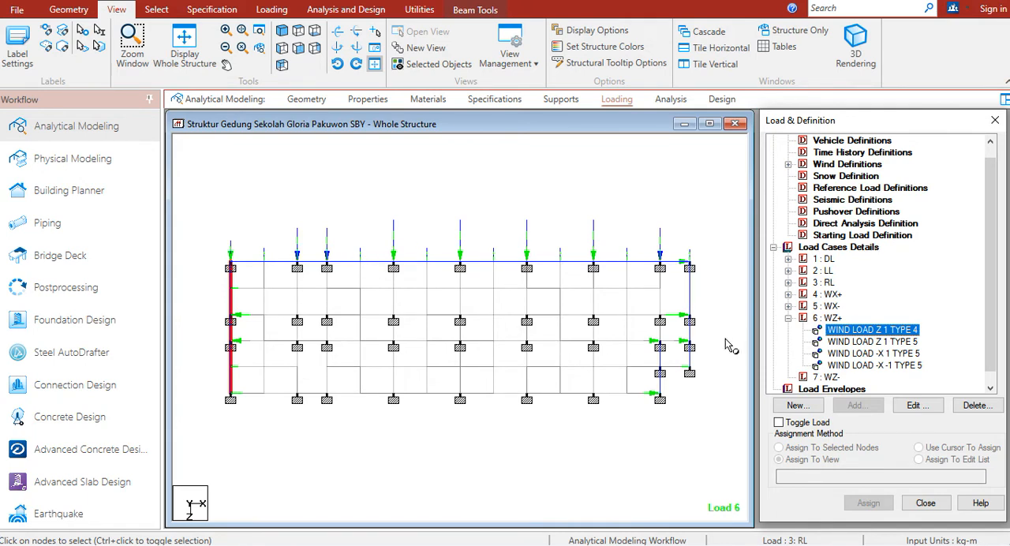
# Change the -X wind load with factor 1 in load case WZ+ to wind type 6, keeping factor 1
pyautogui.doubleClick(905, 359)
pyautogui.click(527, 200)
pyautogui.click(515, 266)
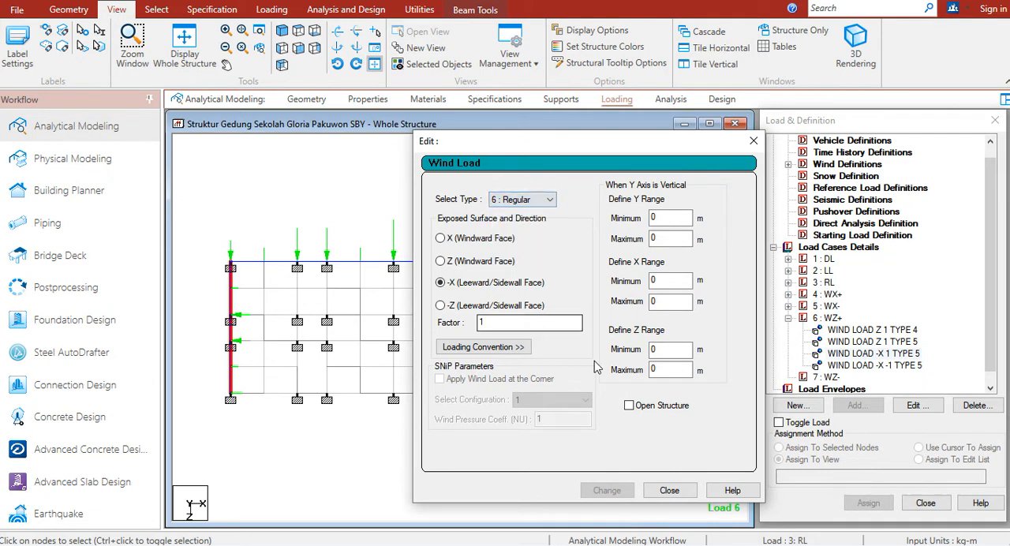
pyautogui.moveTo(549, 324); pyautogui.dragTo(405, 328)
pyautogui.write('1')
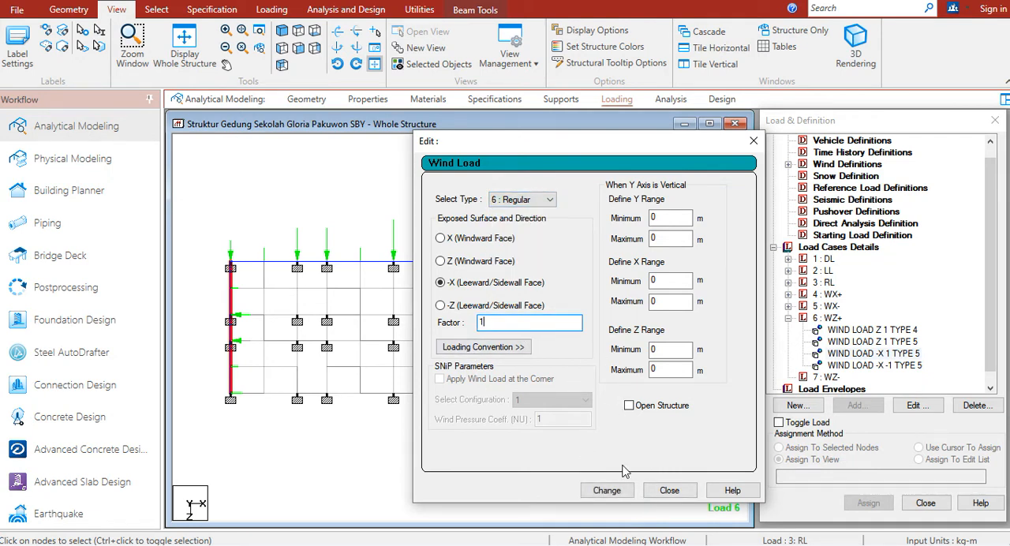
pyautogui.click(612, 491)
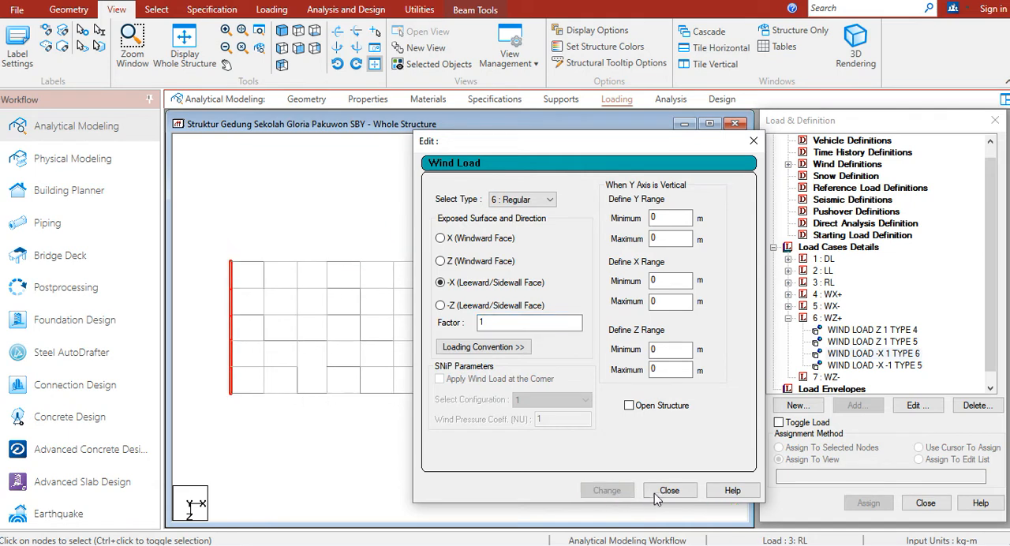
# Change the -X wind load with factor -1 in load case WZ+ to wind type 6, keeping factor -1
pyautogui.doubleClick(889, 365)
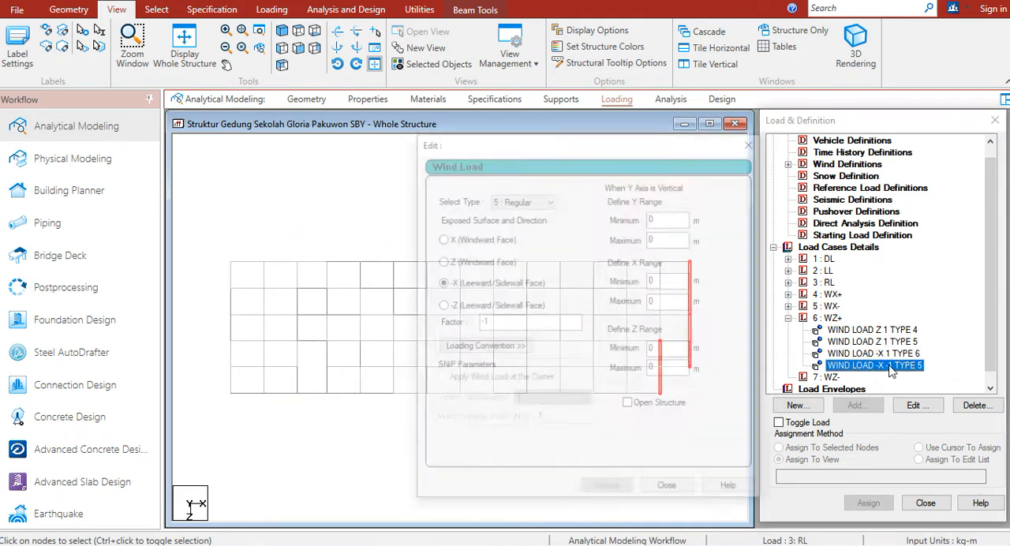
pyautogui.click(527, 200)
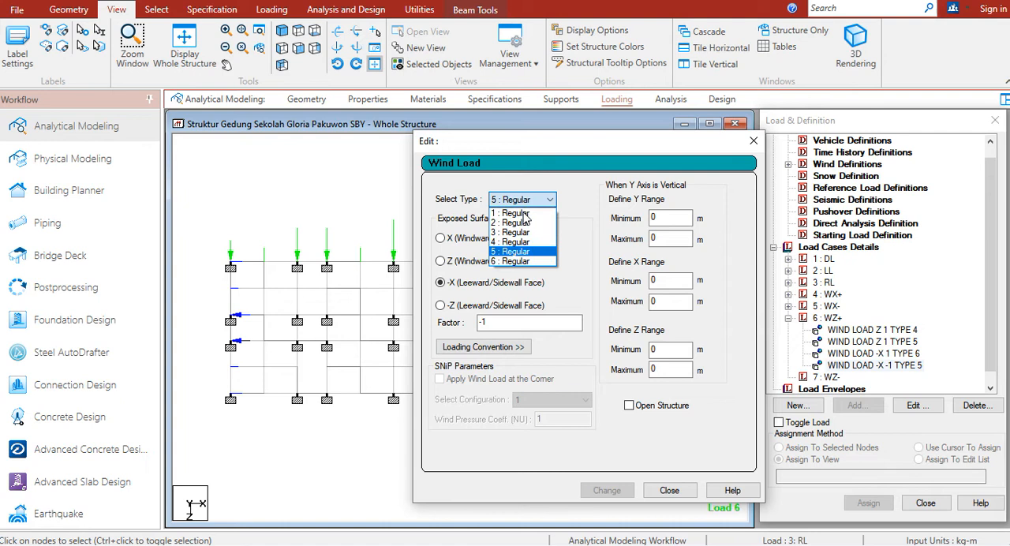
pyautogui.click(521, 261)
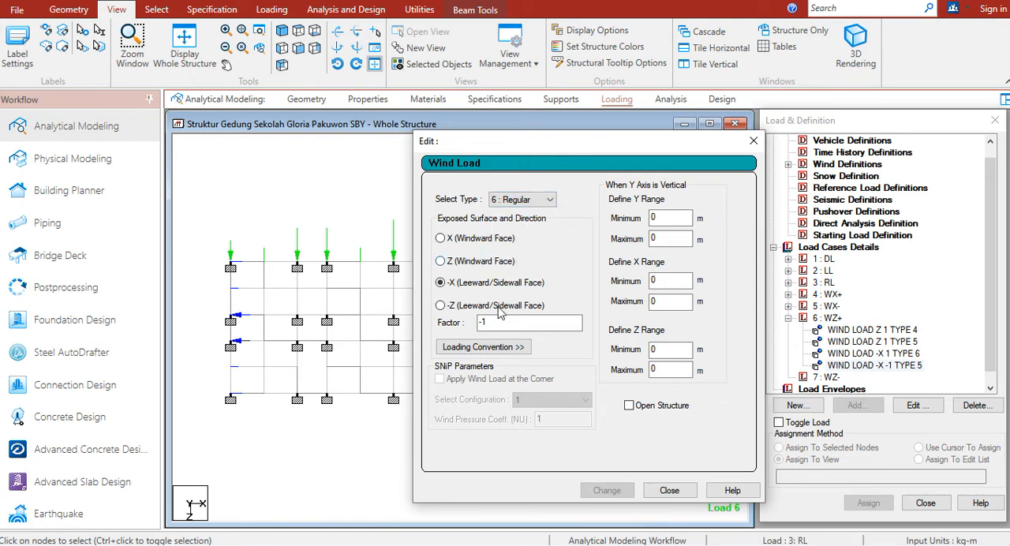
pyautogui.moveTo(494, 324); pyautogui.dragTo(412, 318)
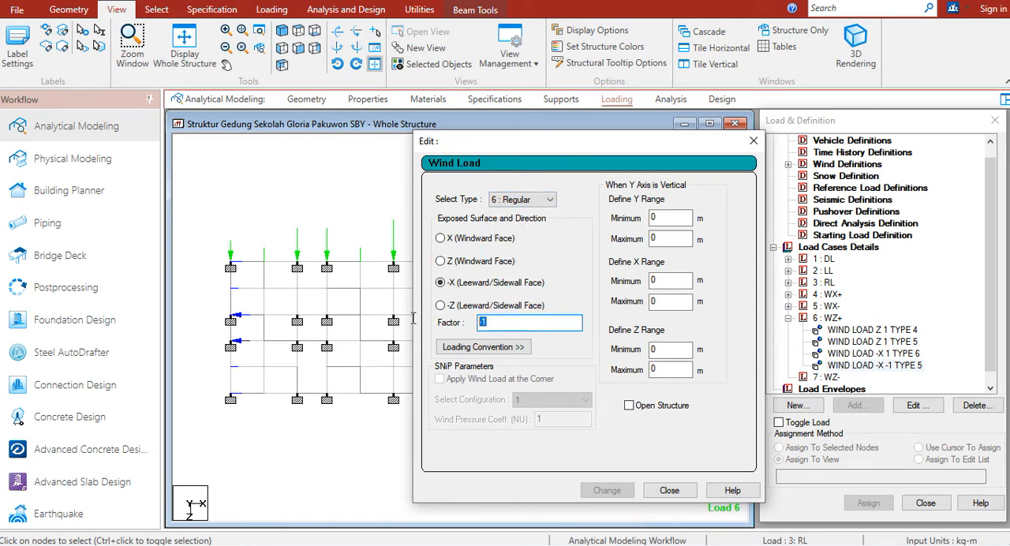
pyautogui.write('-1')
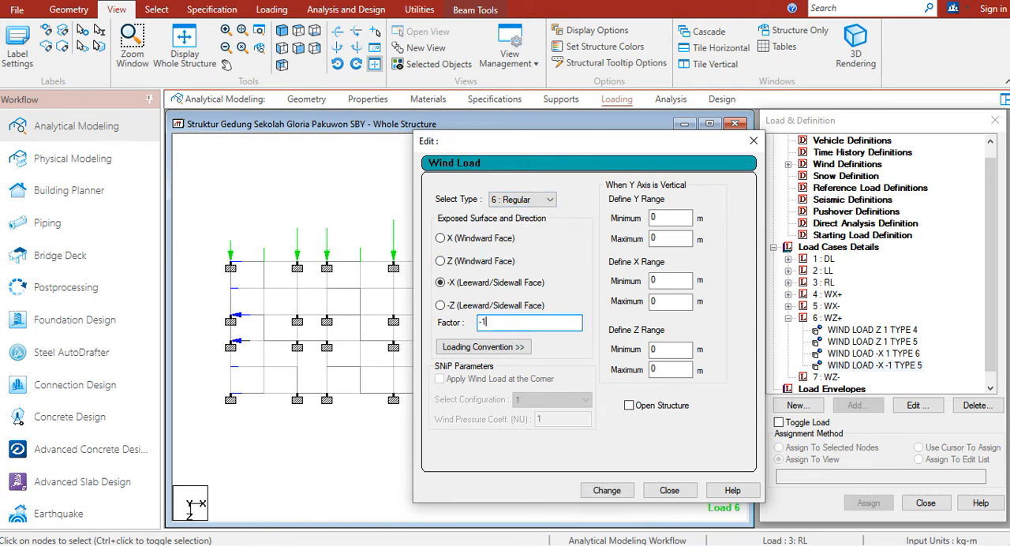
pyautogui.click(601, 490)
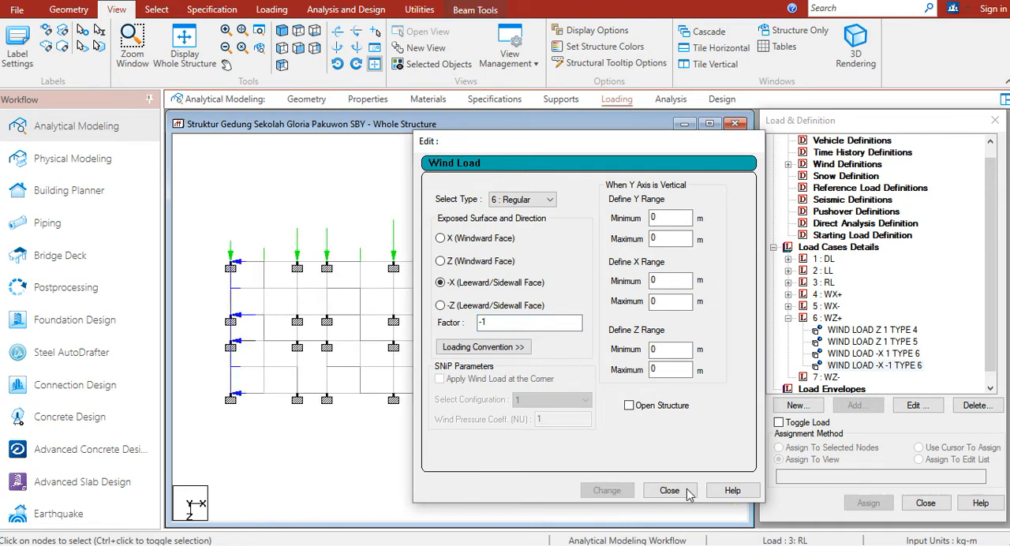
pyautogui.click(669, 490)
# Examine the directions of the four WZ+ wind loads one by one on the plan view
pyautogui.click(828, 308)
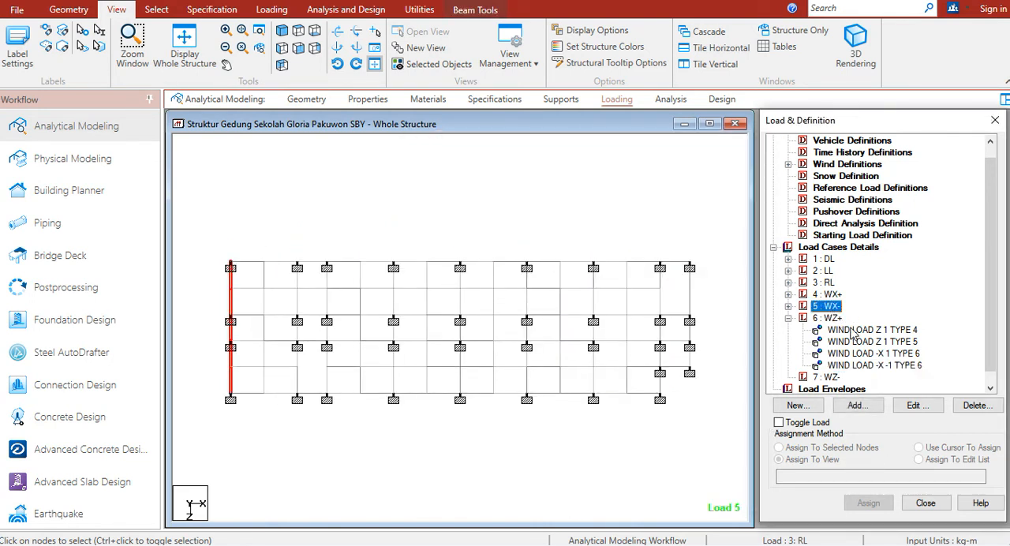
pyautogui.click(852, 331)
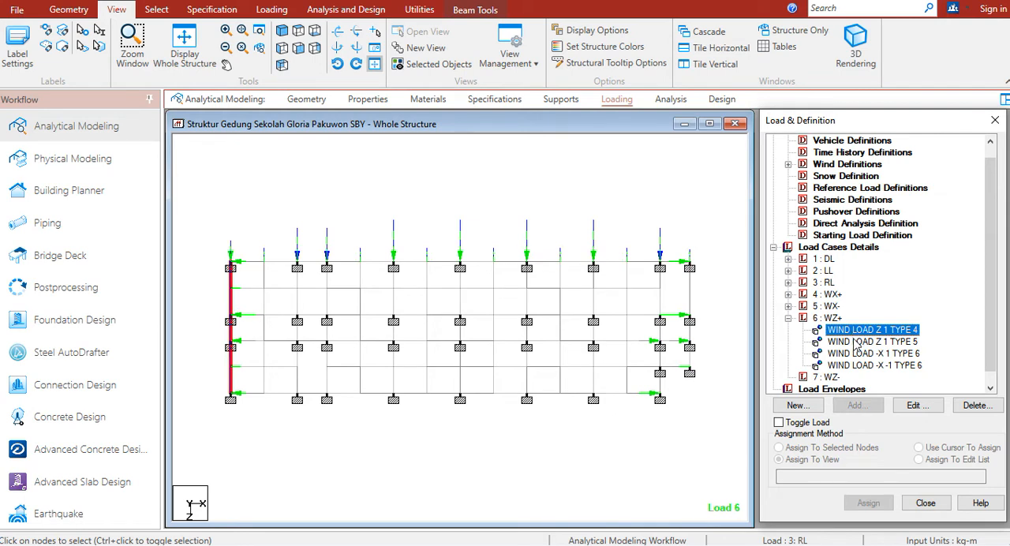
pyautogui.click(856, 342)
pyautogui.click(856, 355)
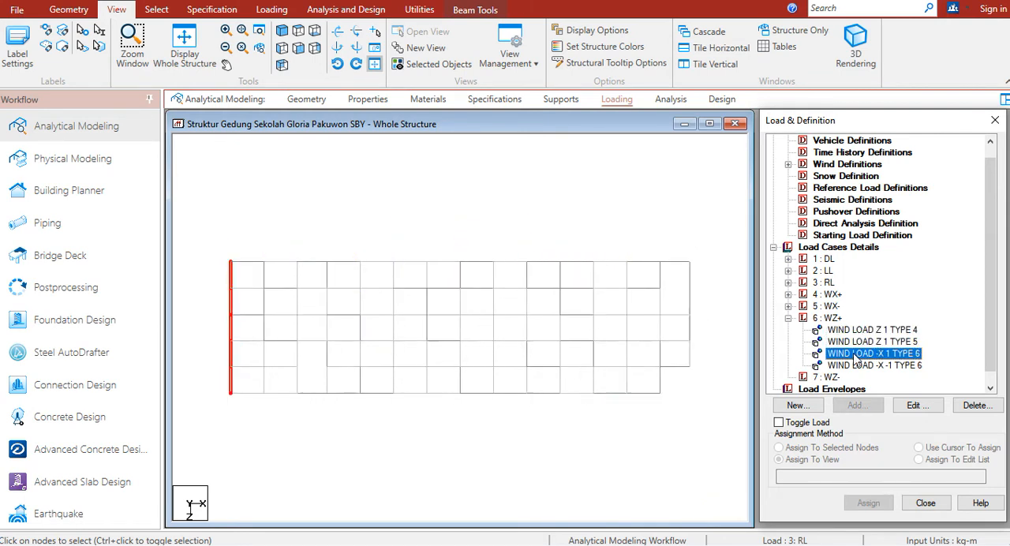
pyautogui.click(857, 366)
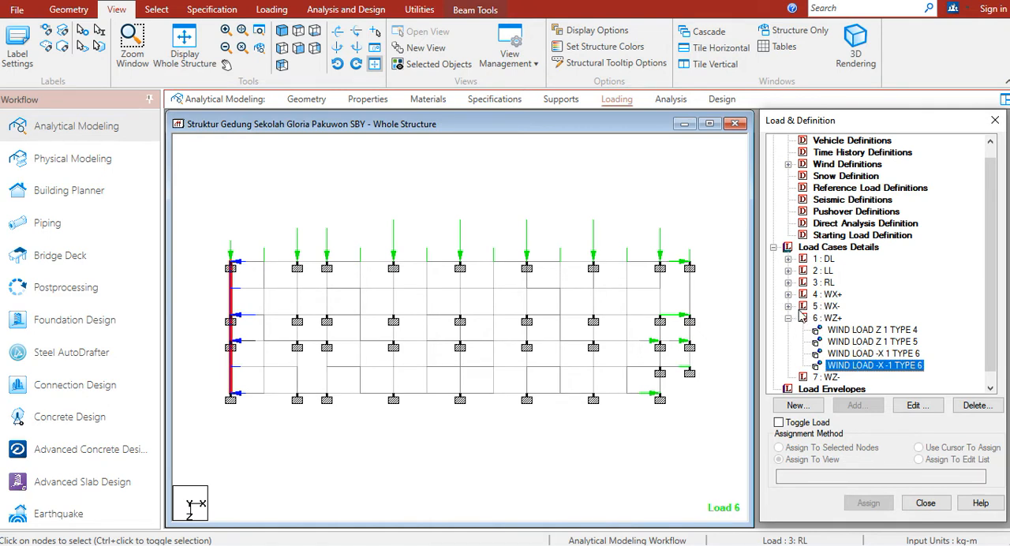
# Compare the type 1 X wind load of WX- with the type 5 Z wind load of WZ+ on the plan view
pyautogui.click(787, 306)
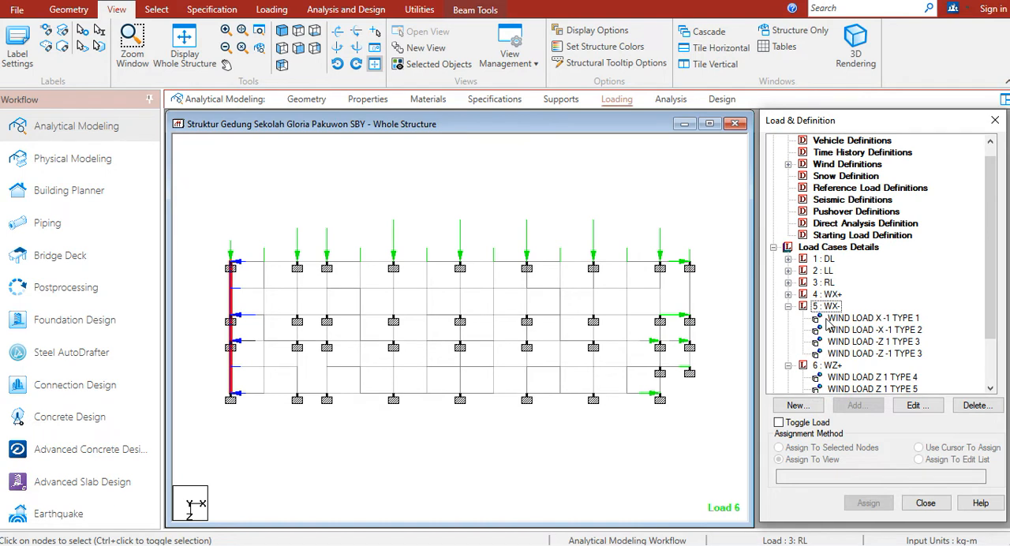
pyautogui.click(828, 320)
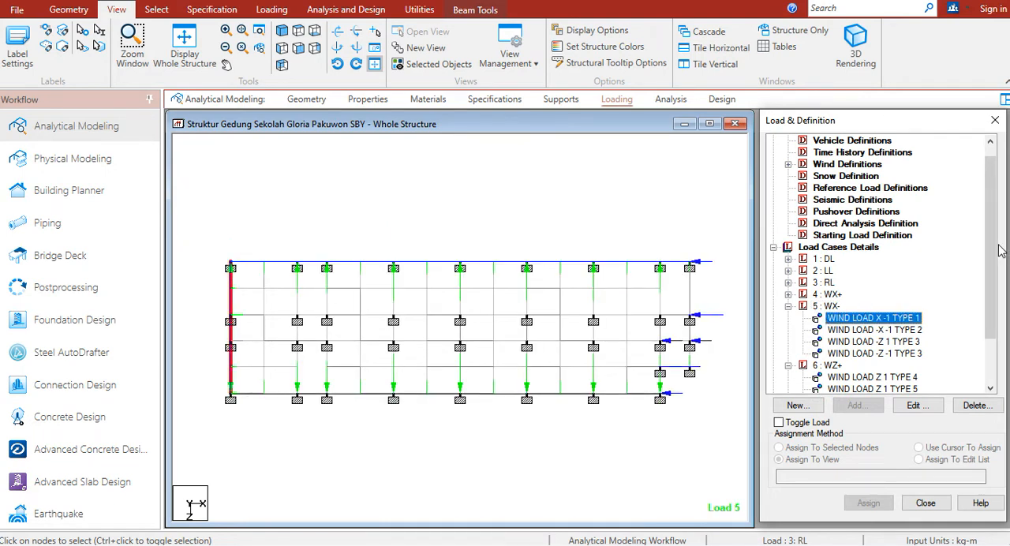
pyautogui.moveTo(998, 252); pyautogui.dragTo(998, 283)
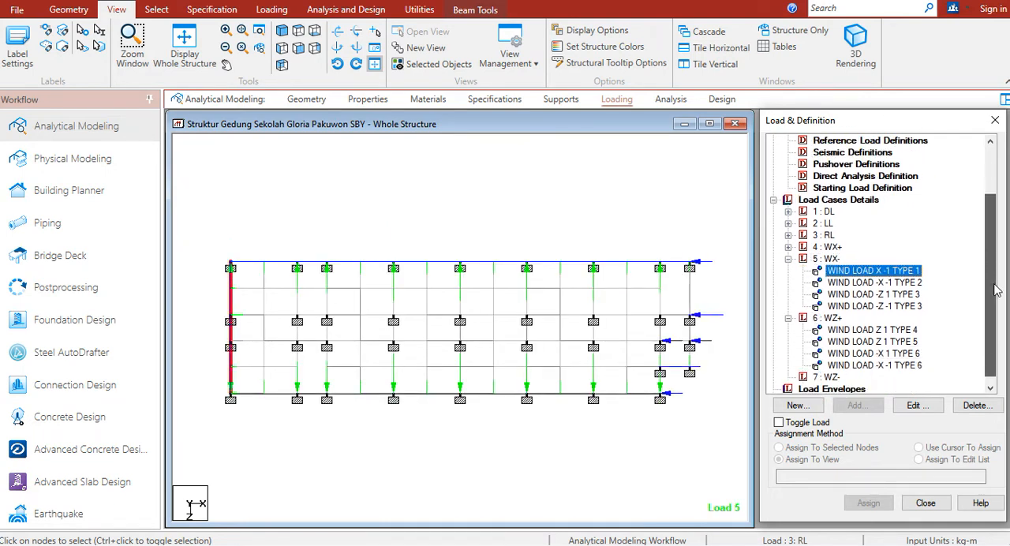
pyautogui.click(884, 344)
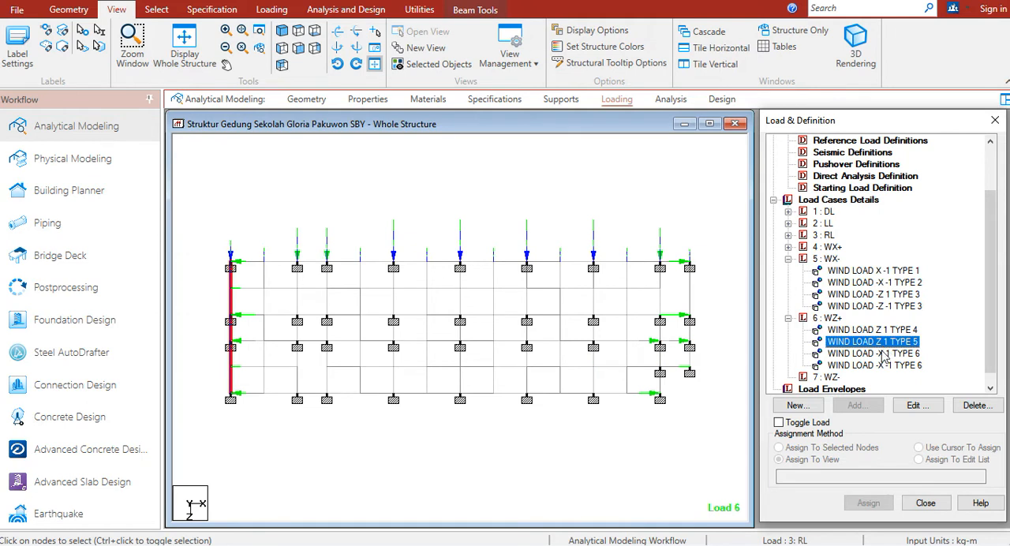
pyautogui.click(830, 378)
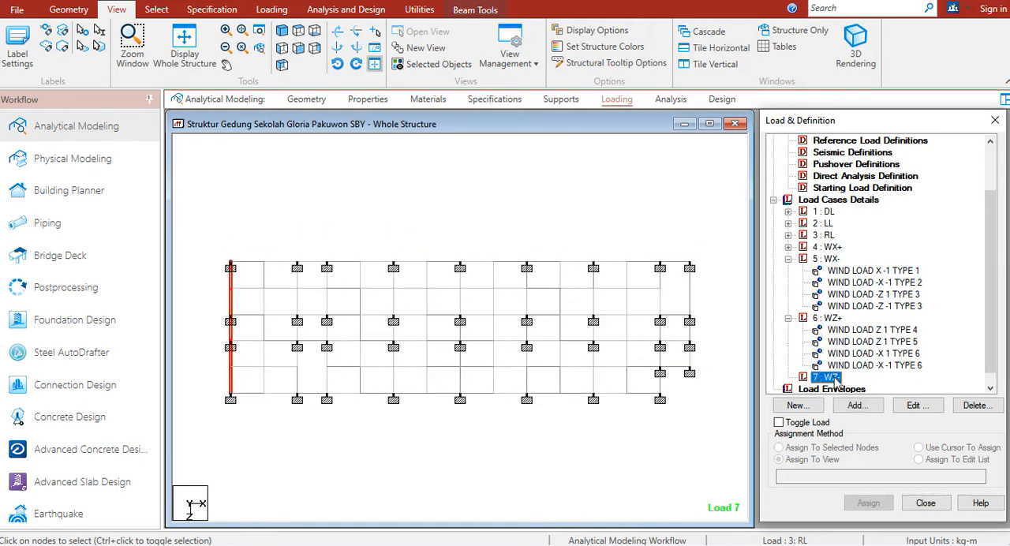
pyautogui.click(888, 343)
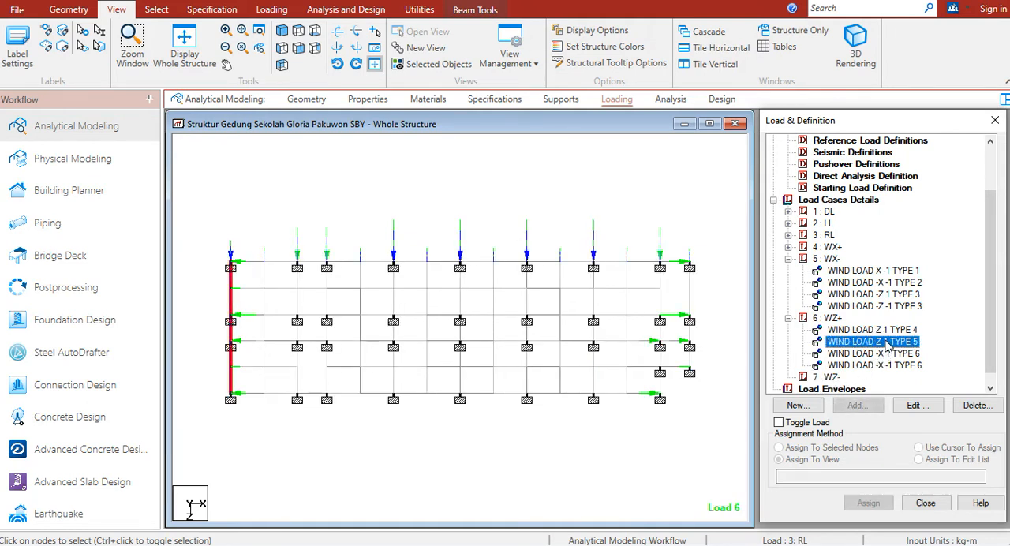
# Expand the wind definitions and examine the intensity-versus-height values of type 5, LEEWARD Z
pyautogui.moveTo(984, 320); pyautogui.dragTo(987, 249)
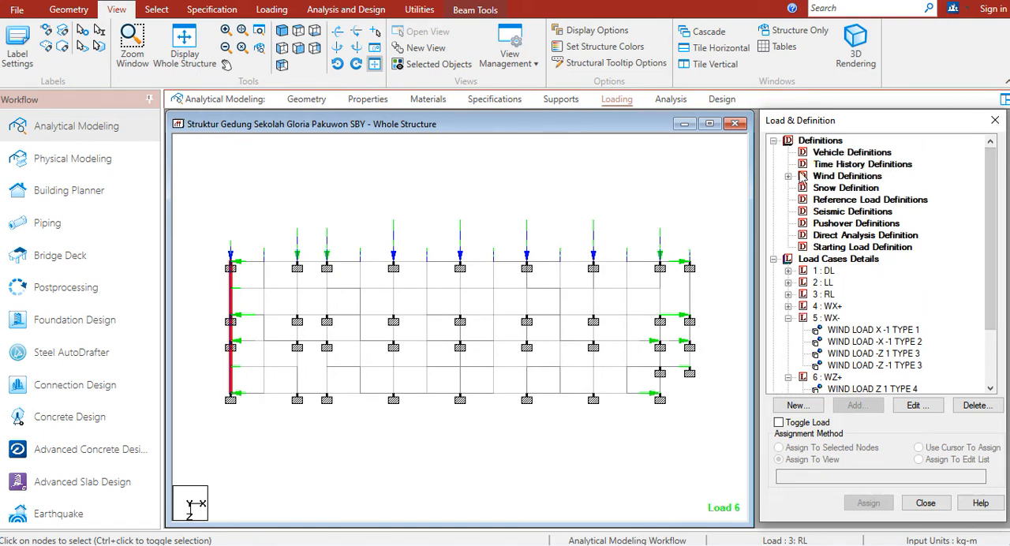
pyautogui.click(788, 177)
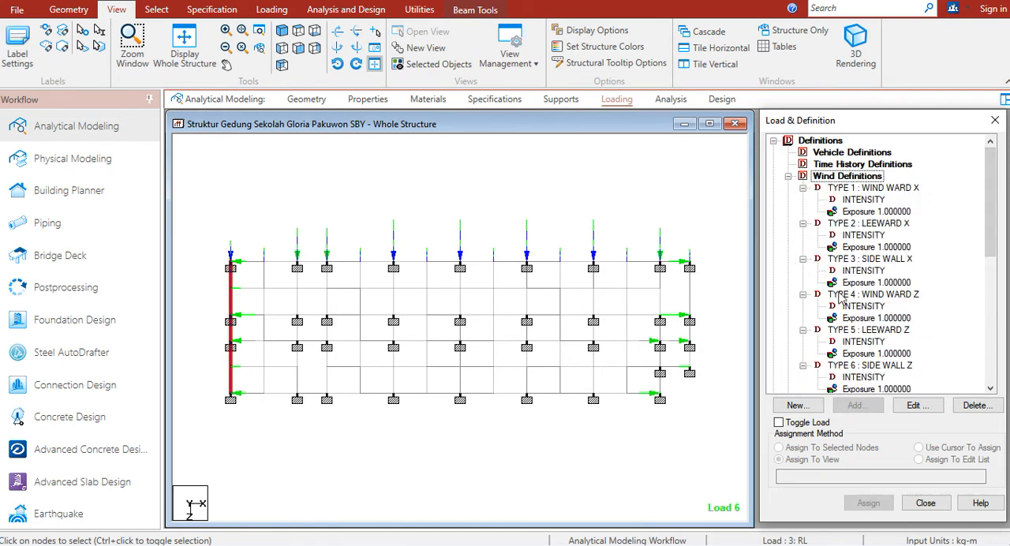
pyautogui.doubleClick(852, 331)
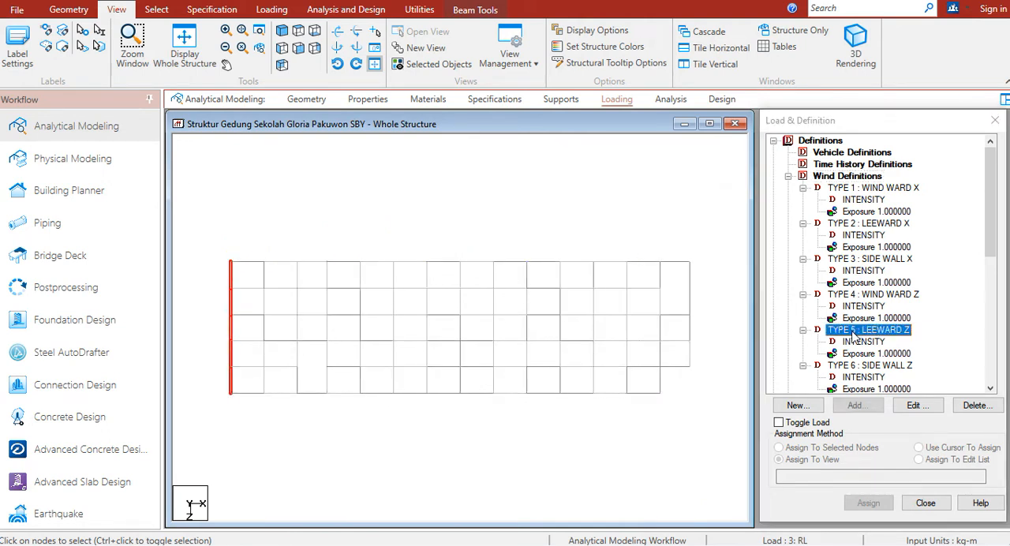
pyautogui.click(643, 428)
pyautogui.click(803, 331)
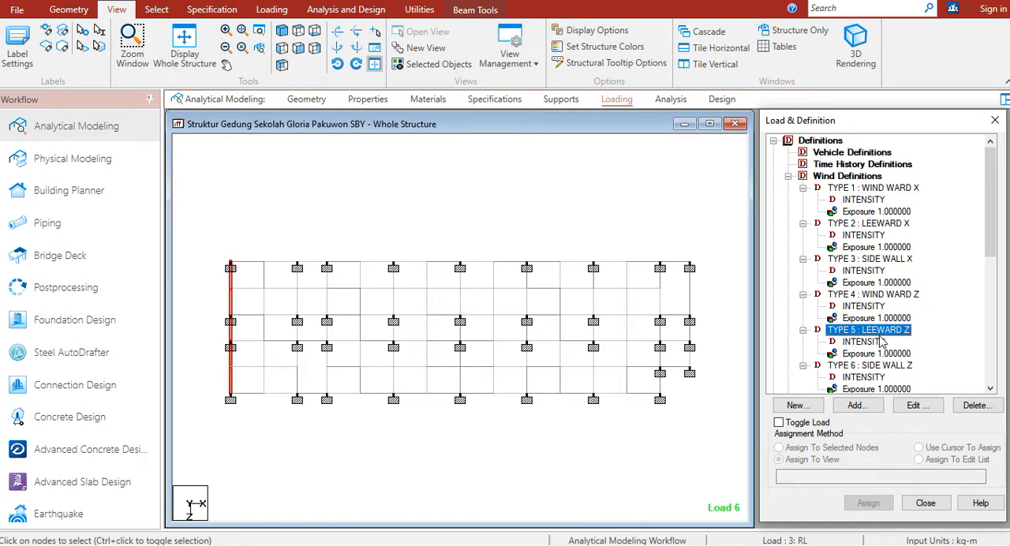
pyautogui.click(872, 341)
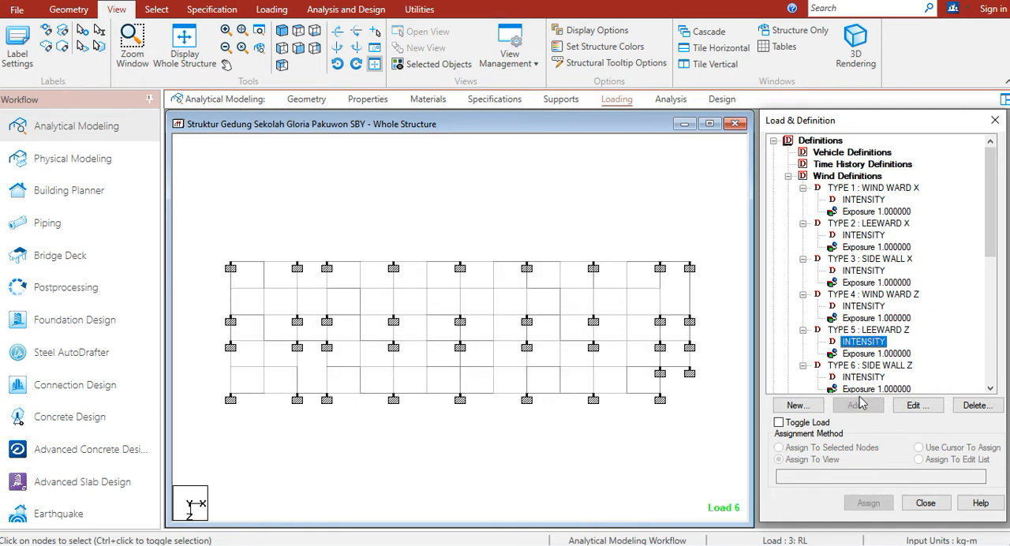
pyautogui.doubleClick(865, 345)
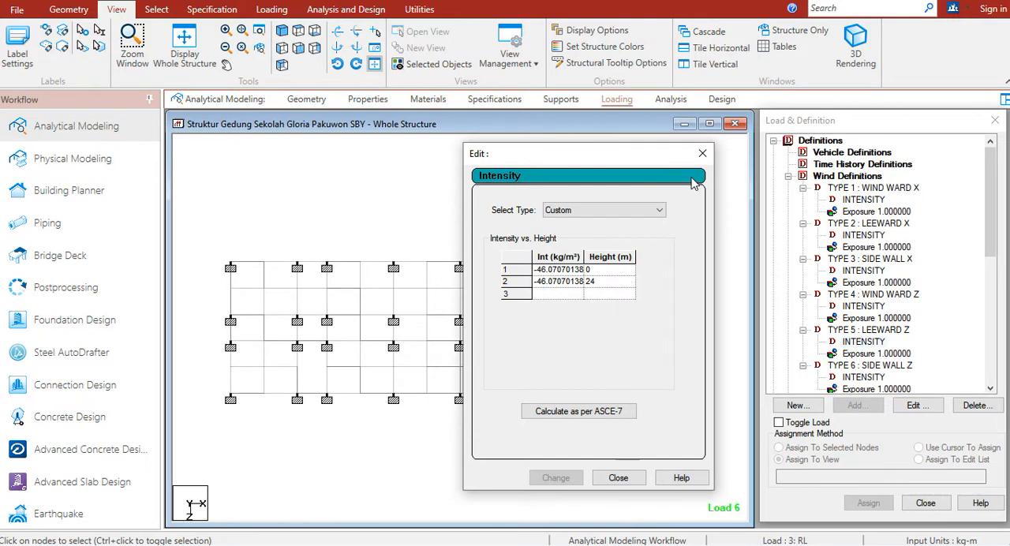
pyautogui.click(702, 153)
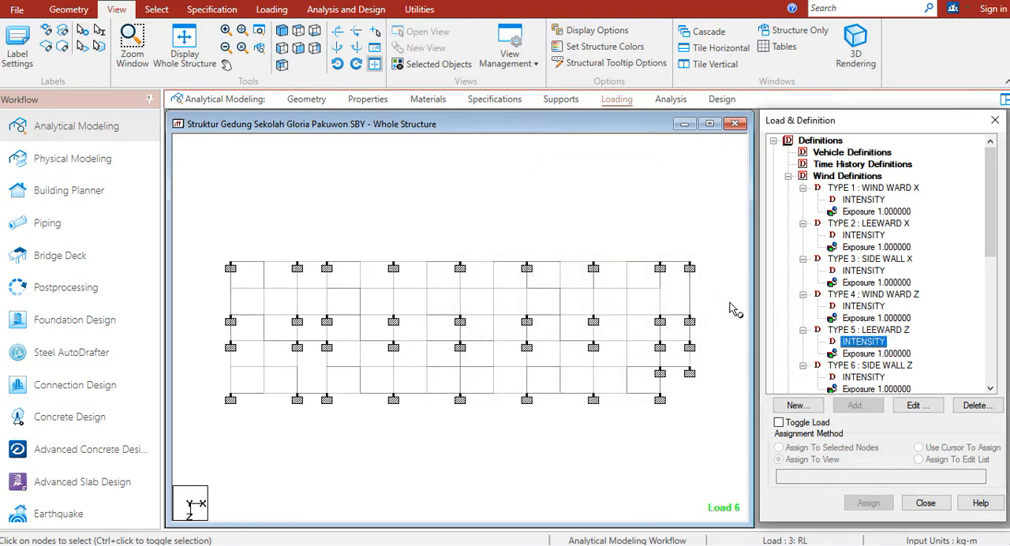
# Delete the exposure and the intensity from wind definition type 5, LEEWARD Z
pyautogui.click(891, 354)
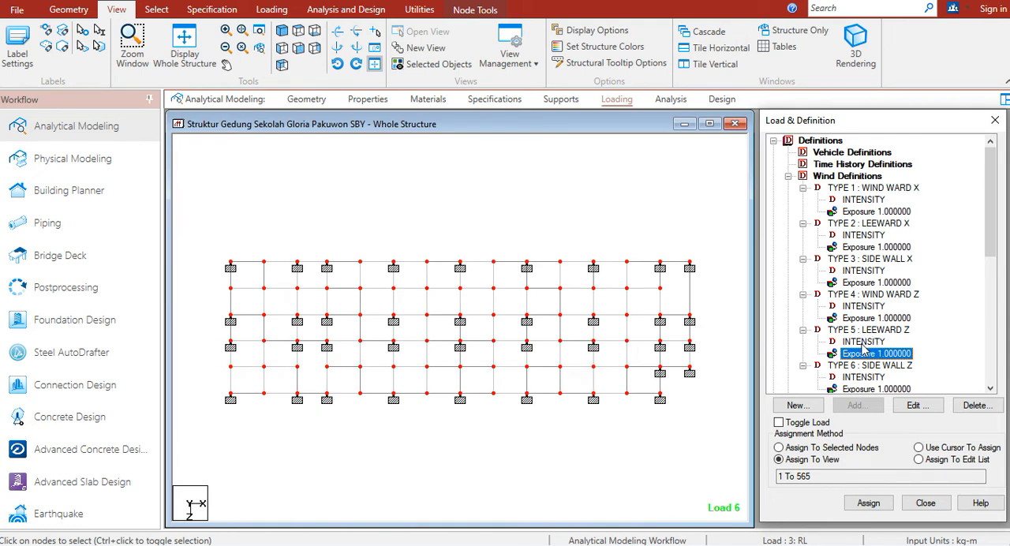
pyautogui.press('Delete')
pyautogui.click(866, 343)
pyautogui.press('Delete')
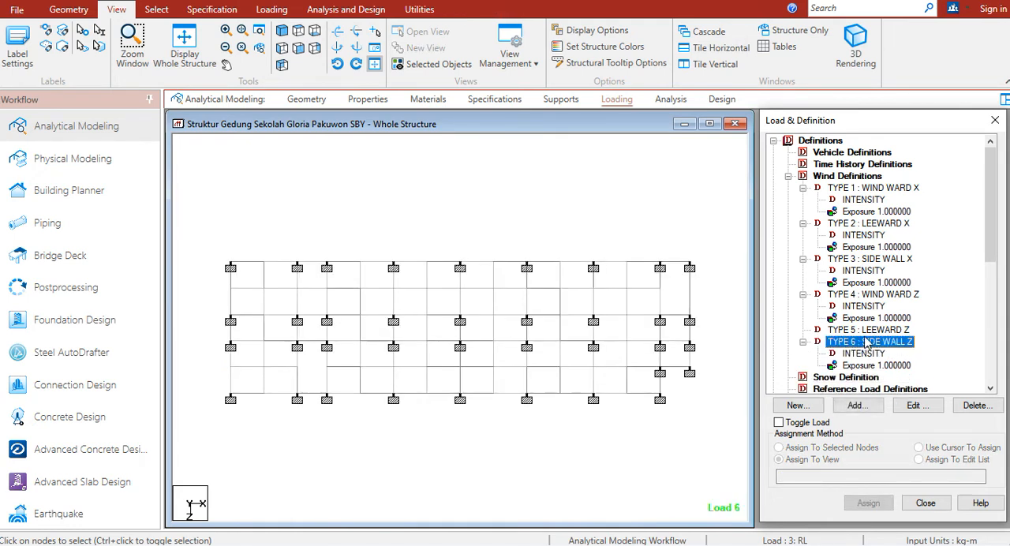
# Start a new ASCE-7 intensity calculation for type 6's neighbour type 5, LEEWARD Z, with Category IV and a basic wind speed of 40 m/sec
pyautogui.click(858, 405)
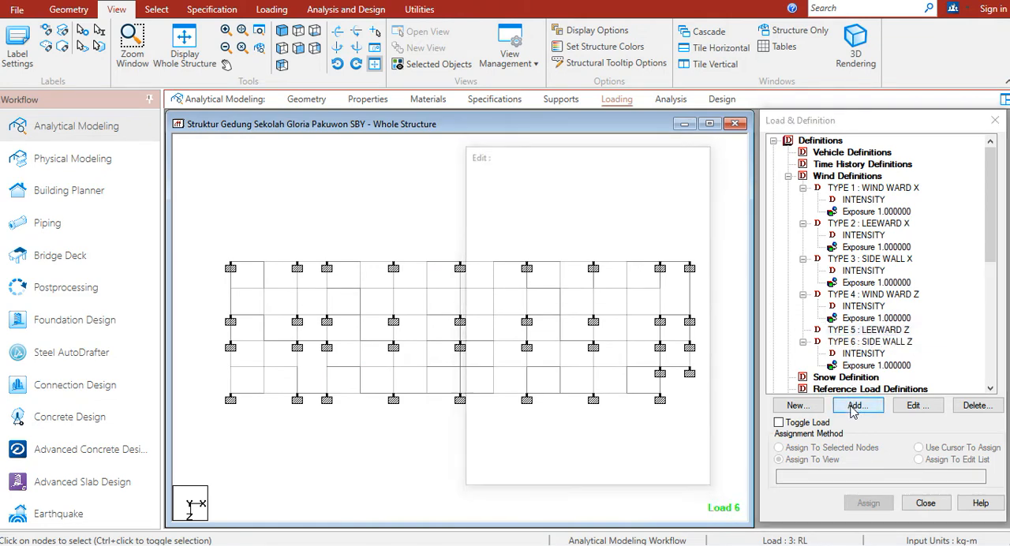
pyautogui.click(593, 416)
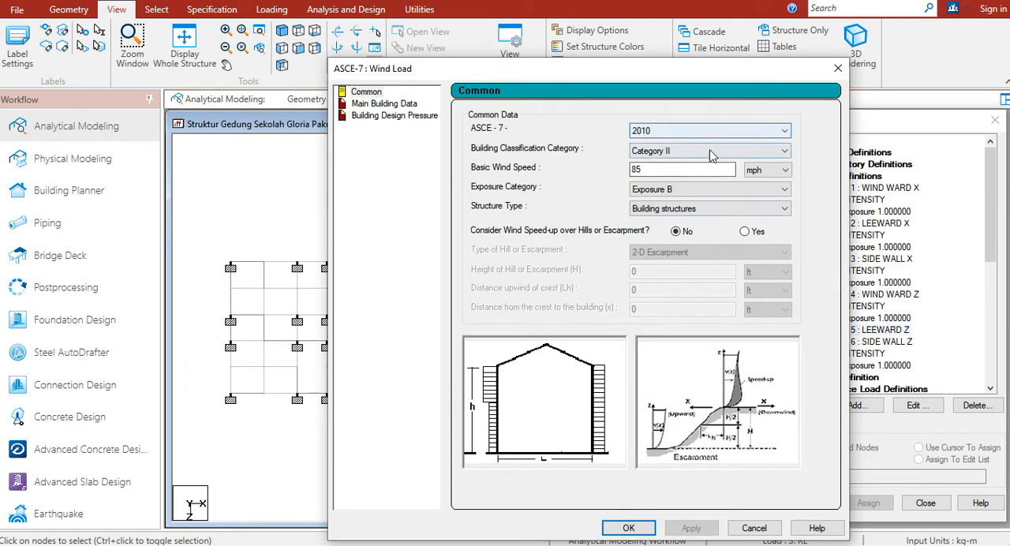
pyautogui.click(706, 151)
pyautogui.click(667, 195)
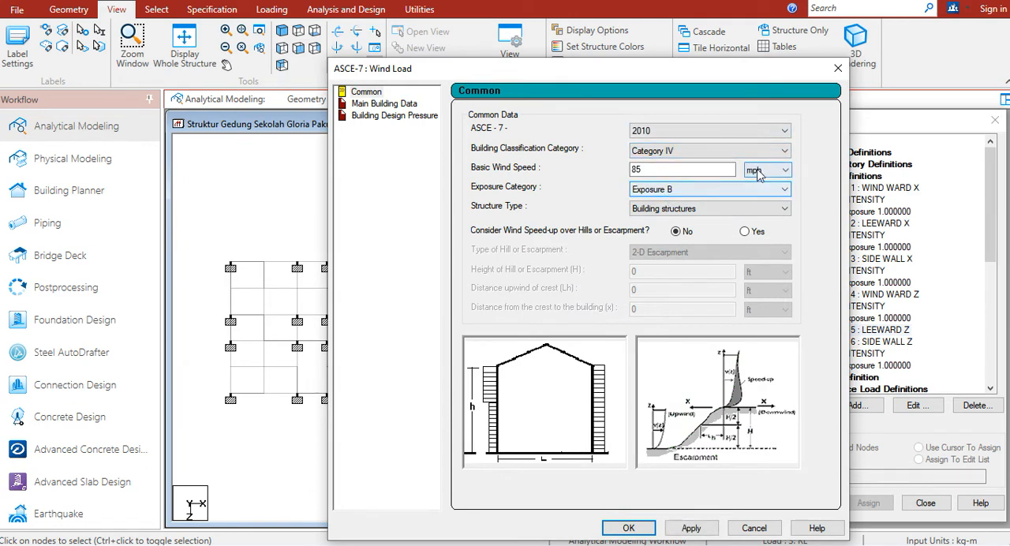
pyautogui.click(765, 169)
pyautogui.click(758, 193)
pyautogui.moveTo(697, 167); pyautogui.dragTo(585, 172)
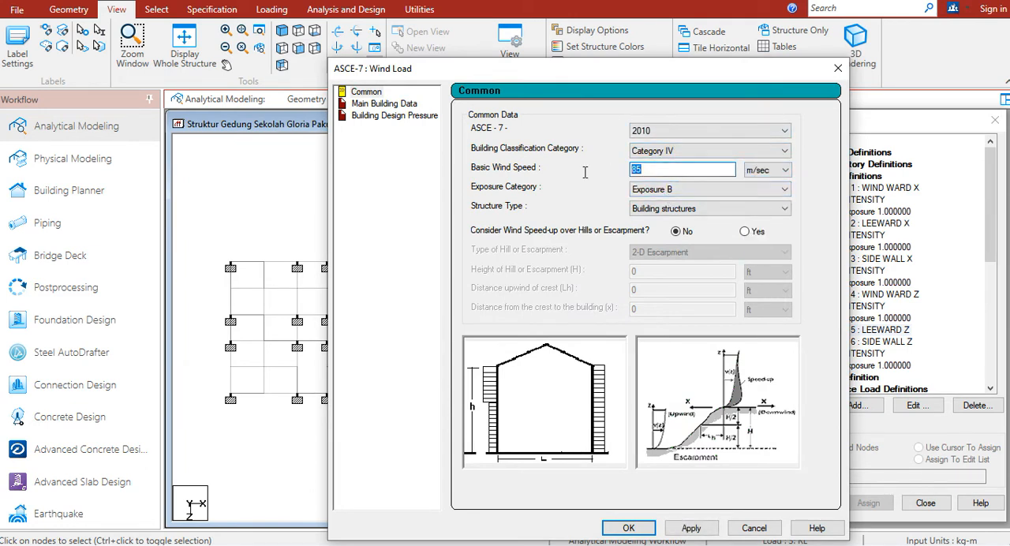
pyautogui.write('40')
pyautogui.moveTo(647, 76); pyautogui.dragTo(585, 31)
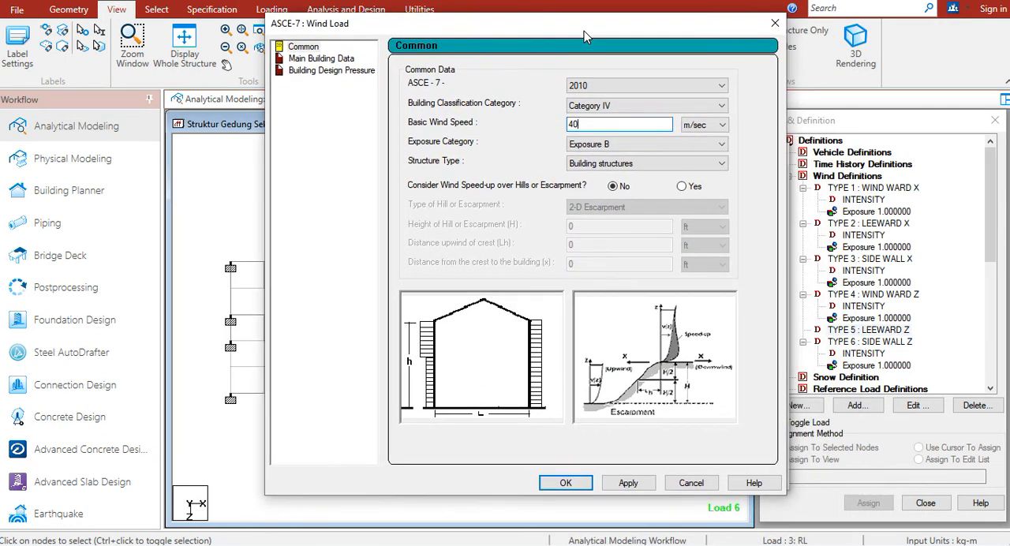
pyautogui.click(632, 483)
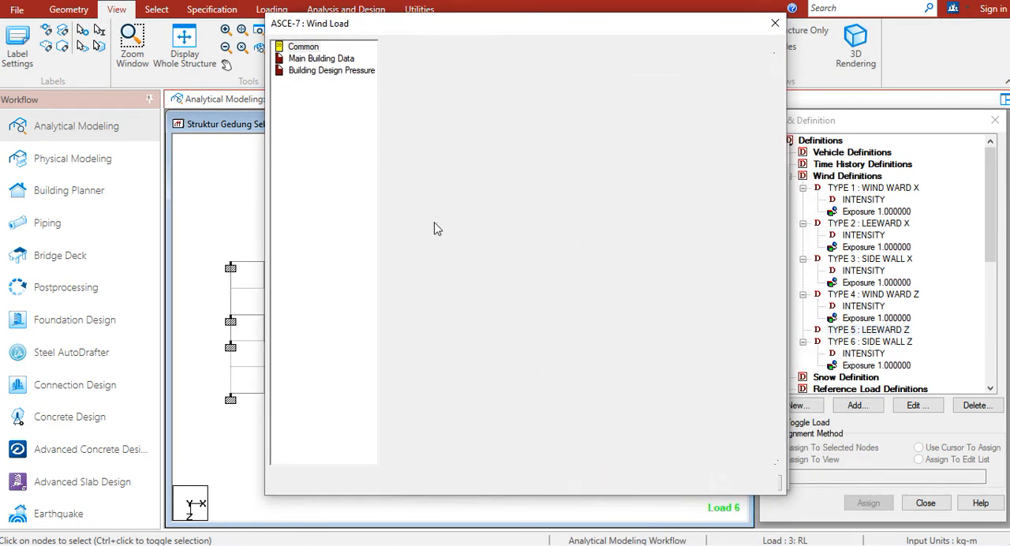
# Switch the units of the building height and both building lengths in the main building data to metres
pyautogui.click(339, 58)
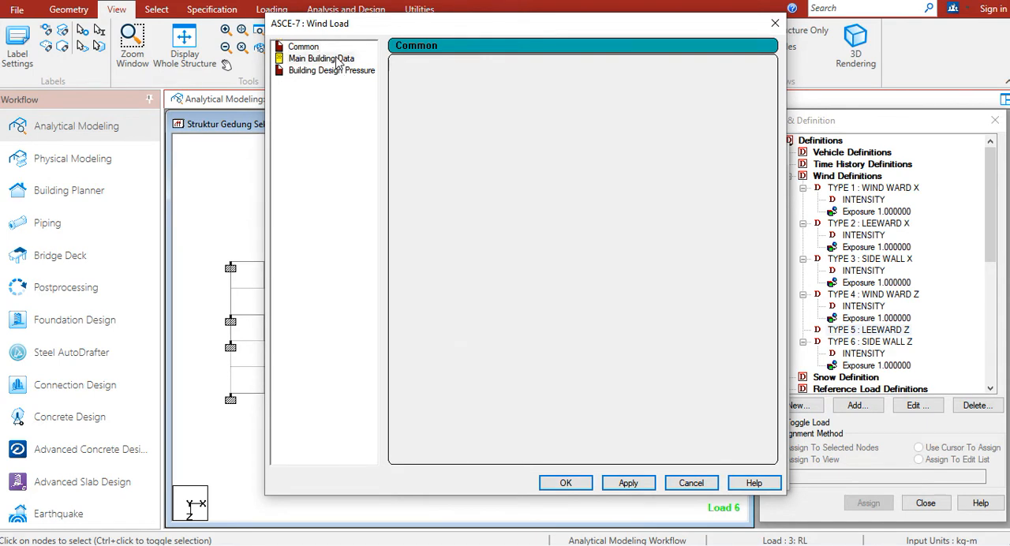
pyautogui.click(707, 88)
pyautogui.click(701, 110)
pyautogui.click(703, 111)
pyautogui.click(699, 130)
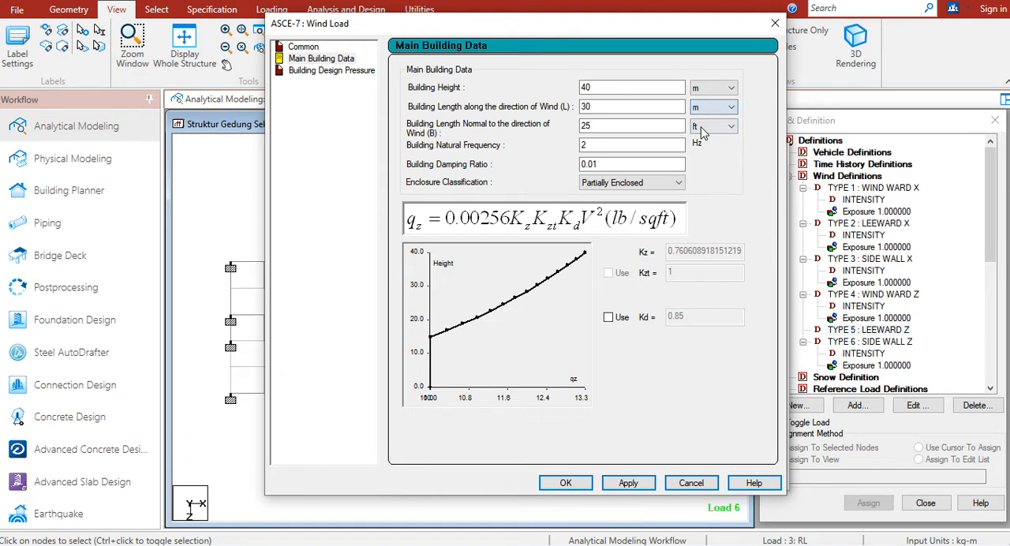
pyautogui.click(703, 126)
pyautogui.click(697, 149)
# Set the building height to 24 m, length along the wind to 17.9 m, length normal to it to 62 m, and classification to Enclosed Building
pyautogui.doubleClick(605, 87)
pyautogui.write('24')
pyautogui.doubleClick(588, 106)
pyautogui.write('17.9')
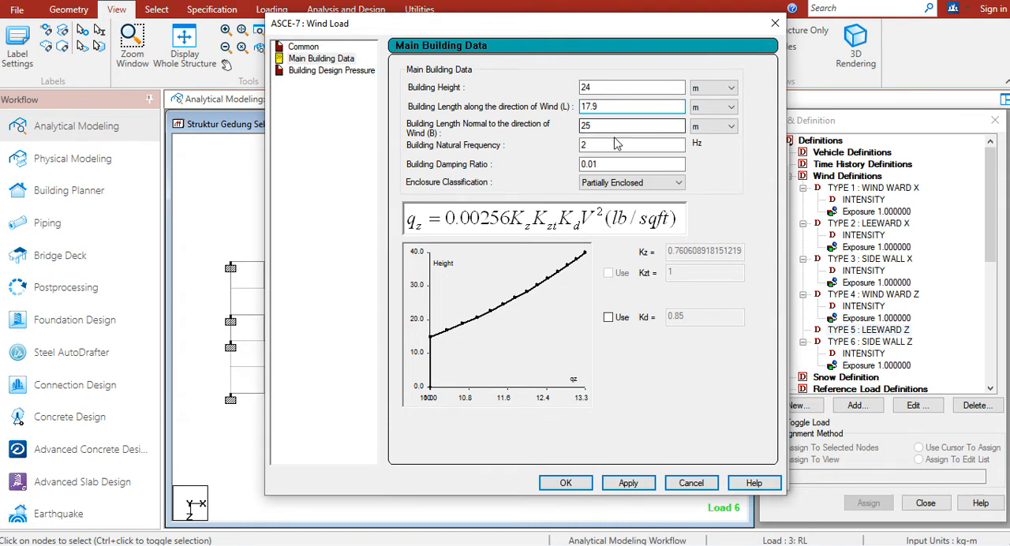
pyautogui.moveTo(602, 125); pyautogui.dragTo(498, 143)
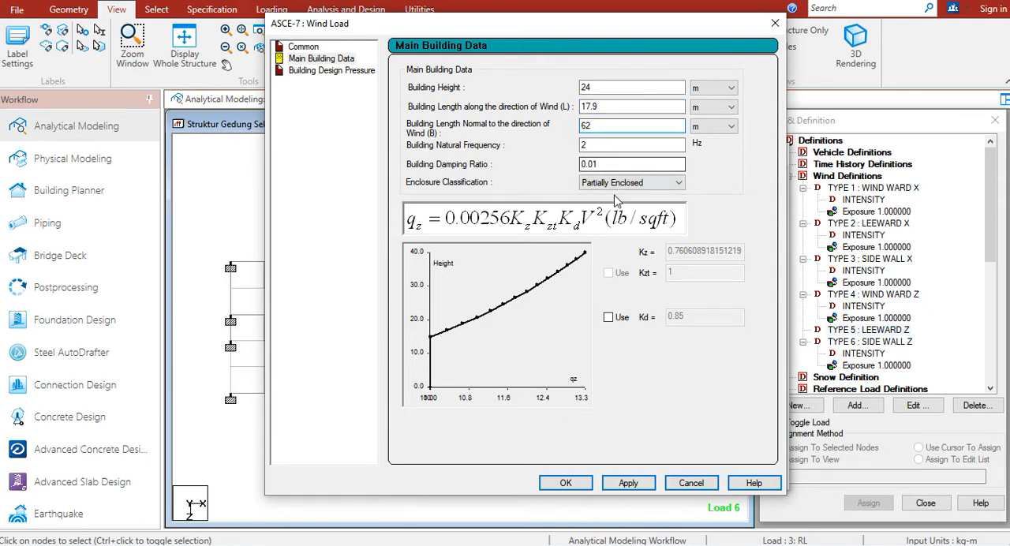
pyautogui.click(585, 181)
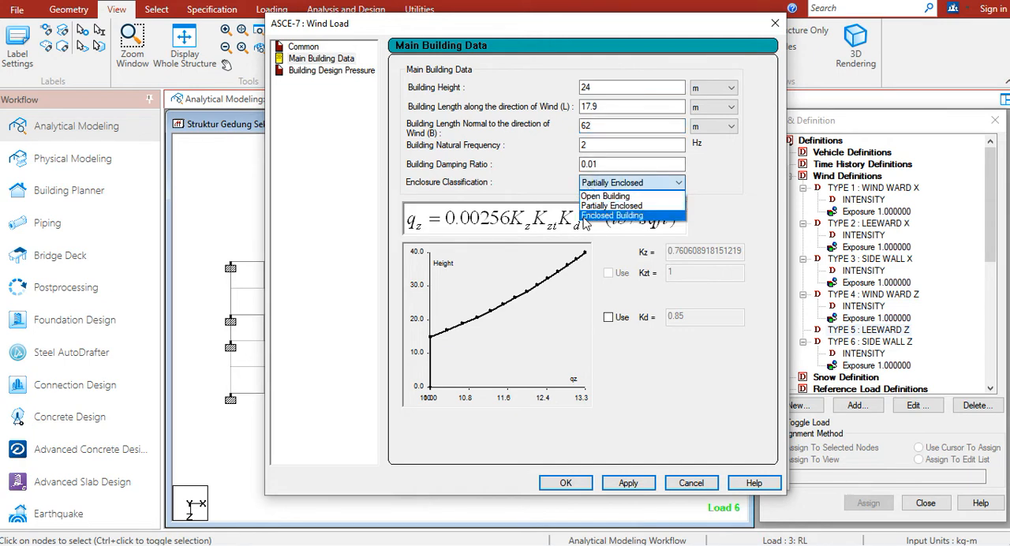
pyautogui.click(586, 216)
pyautogui.click(628, 482)
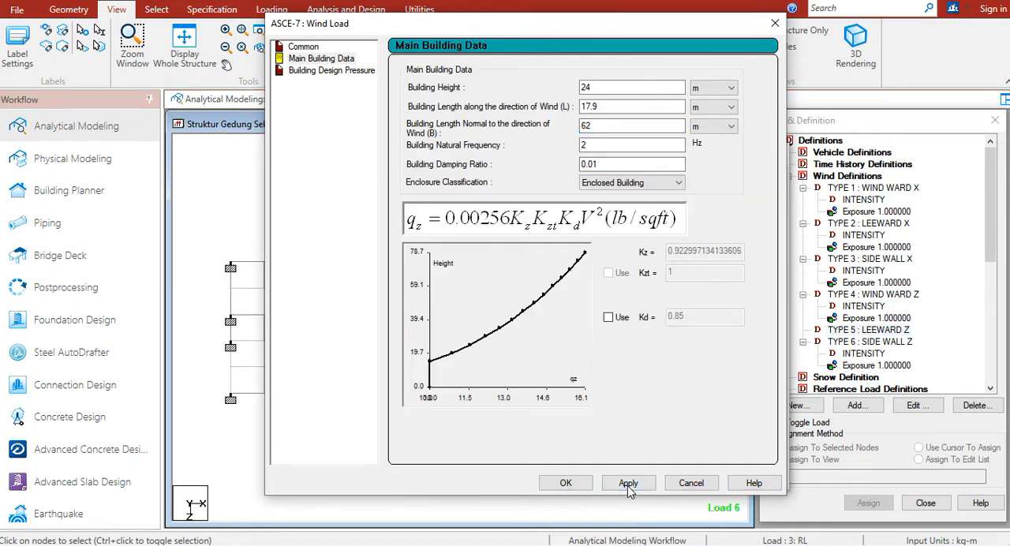
# Generate the design pressure for the Leeward wall and add the resulting intensity to wind type 5, LEEWARD Z
pyautogui.click(329, 72)
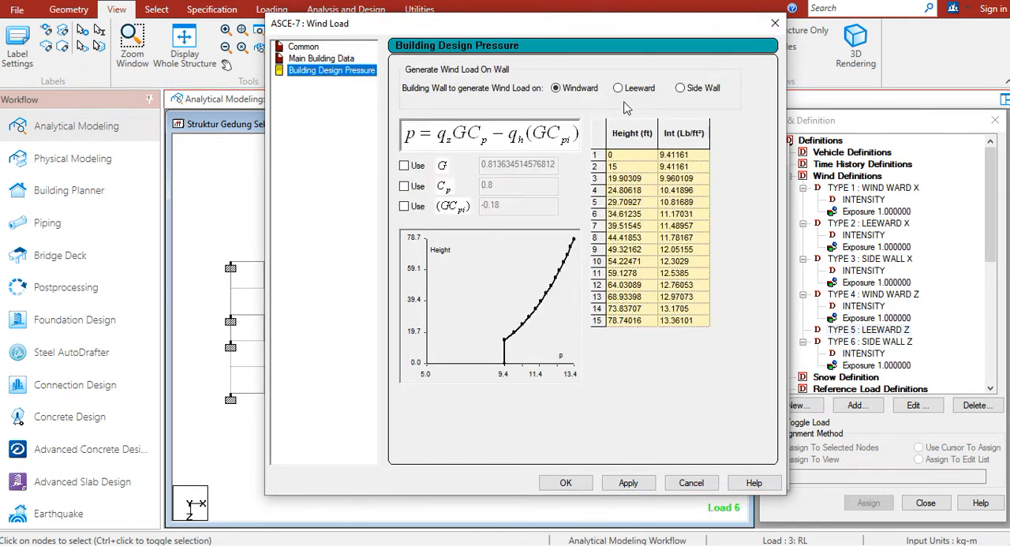
pyautogui.click(618, 88)
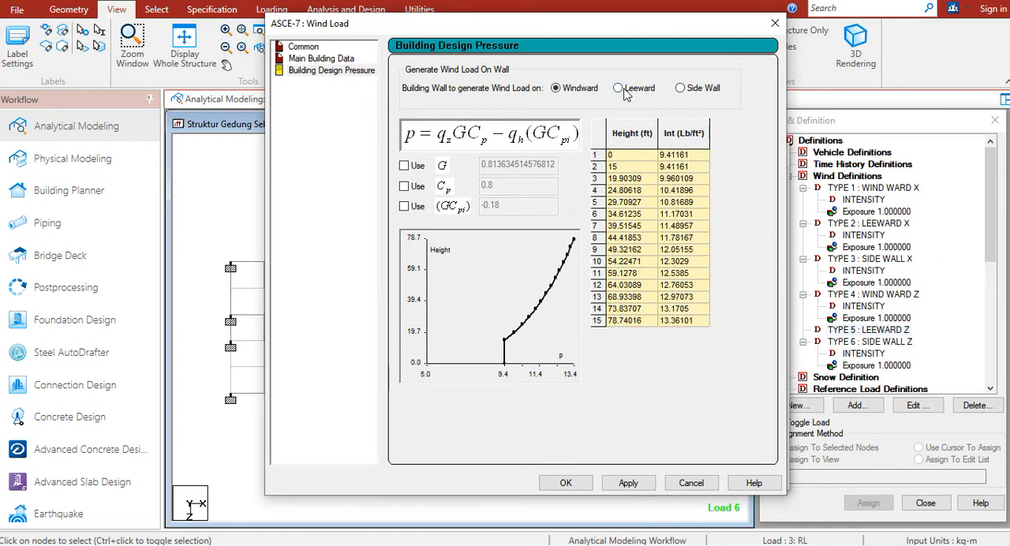
pyautogui.click(619, 483)
pyautogui.click(581, 484)
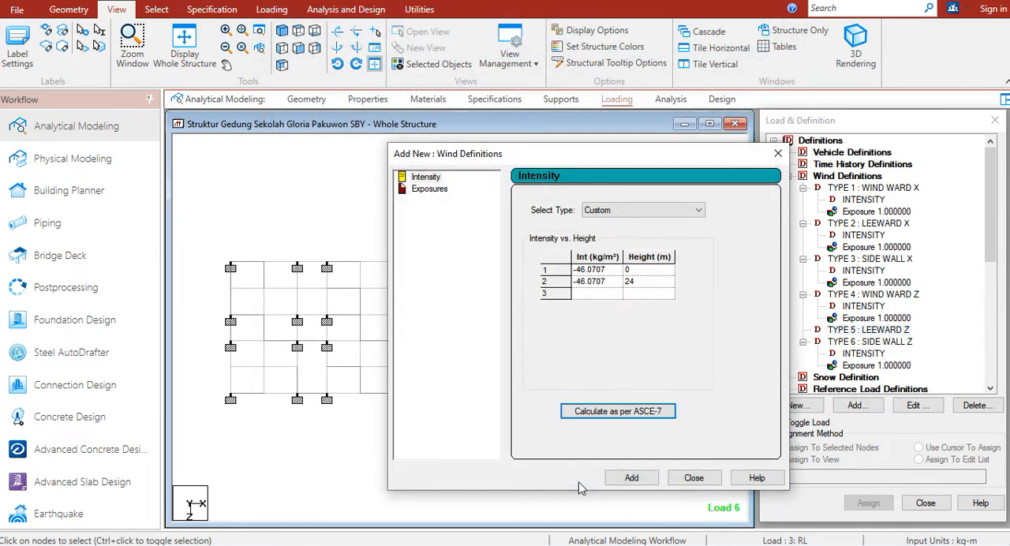
pyautogui.click(632, 477)
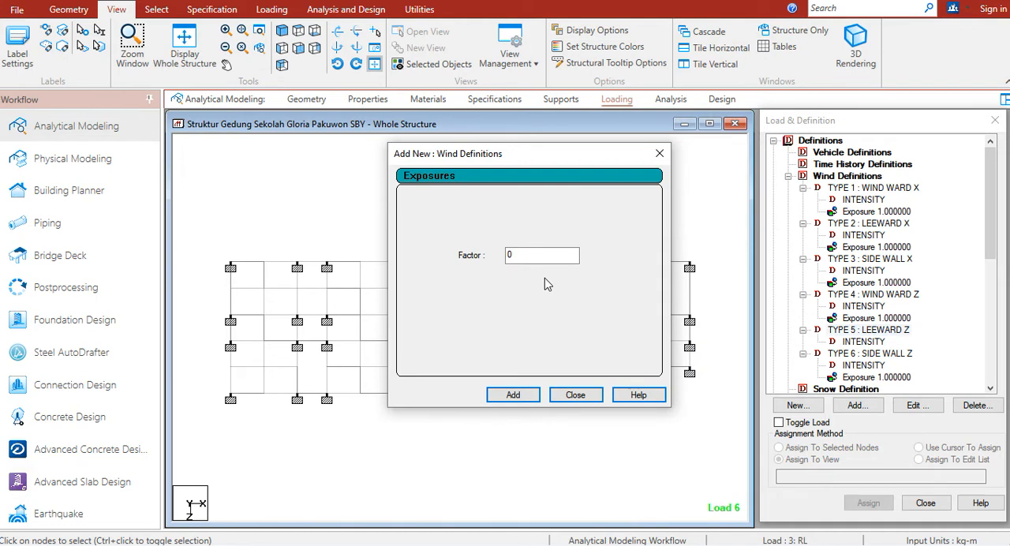
# Add an exposure with factor 1 to wind type 5, LEEWARD Z, and assign it to the whole view
pyautogui.moveTo(525, 258); pyautogui.dragTo(460, 274)
pyautogui.click(511, 396)
pyautogui.click(575, 395)
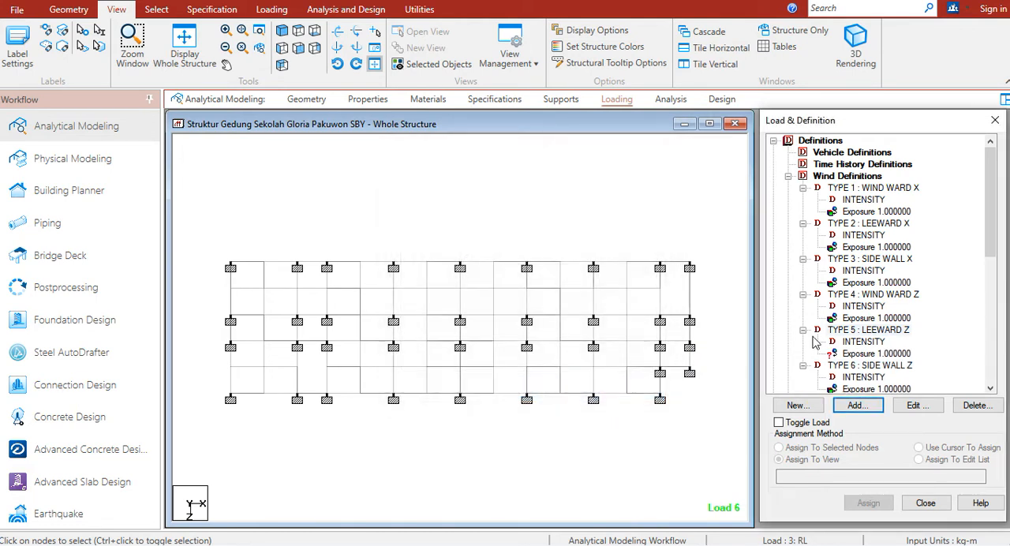
pyautogui.click(842, 353)
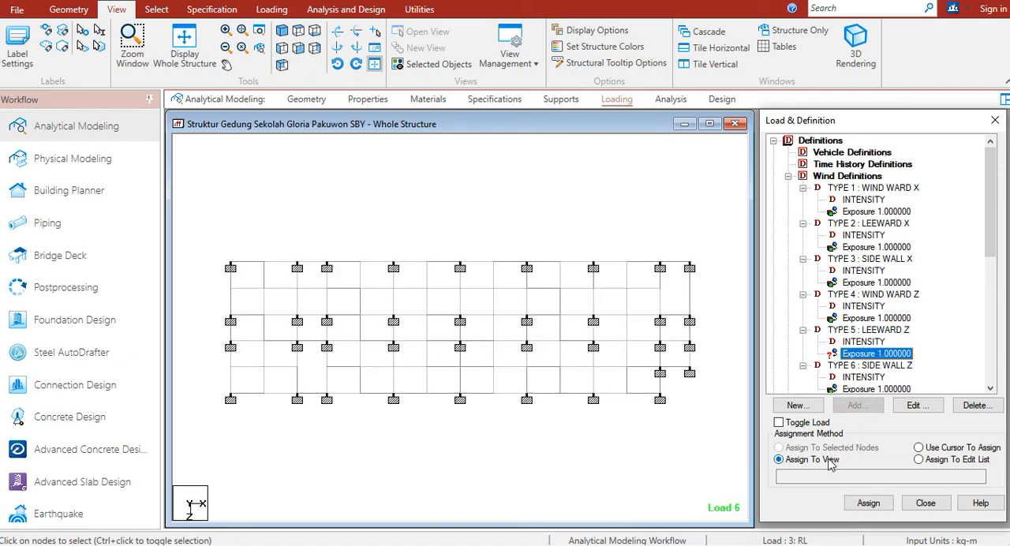
pyautogui.click(868, 505)
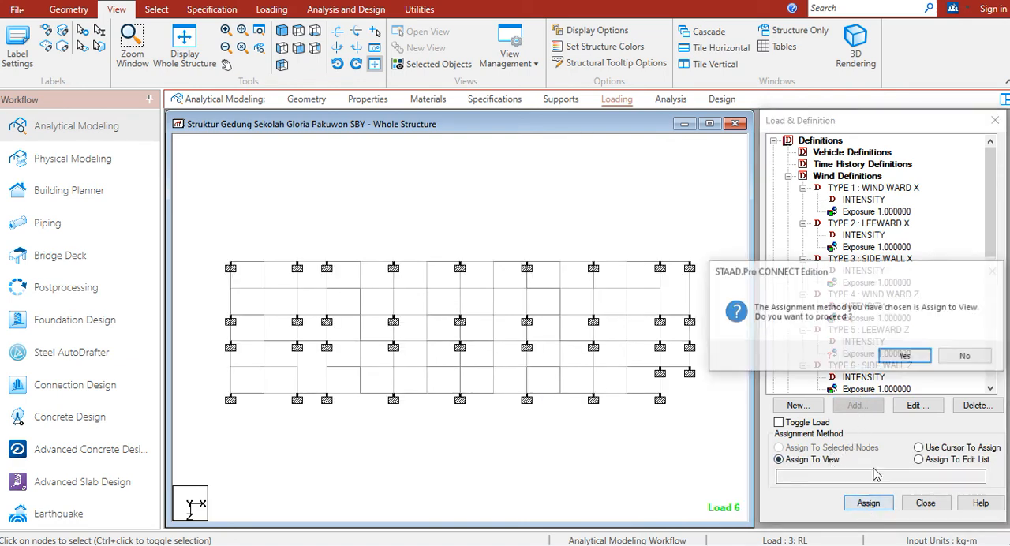
pyautogui.click(905, 360)
# Examine the directions of the WZ+ wind loads of types 6, 4 and 5 in the isometric and plan views
pyautogui.click(285, 33)
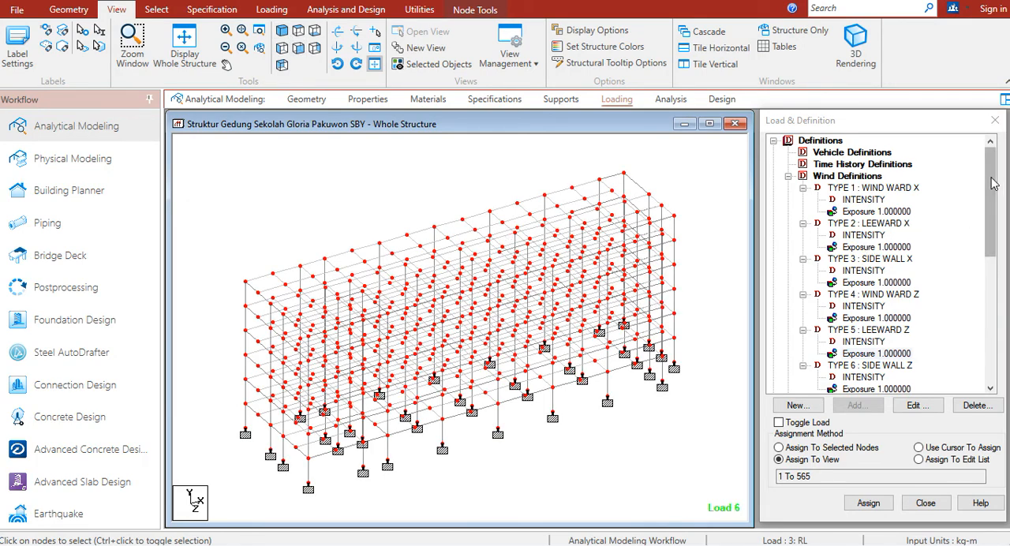
pyautogui.moveTo(991, 206); pyautogui.dragTo(988, 333)
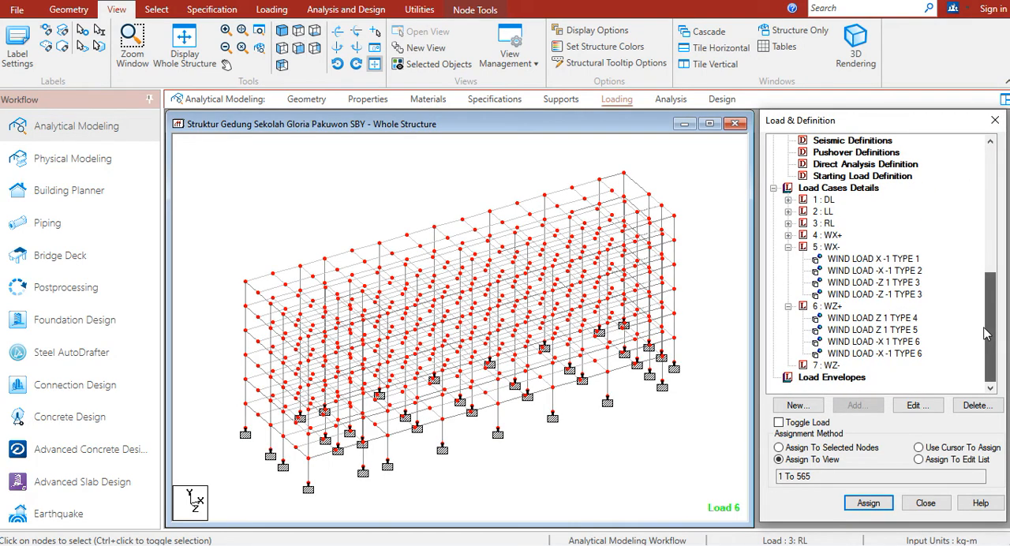
pyautogui.click(858, 343)
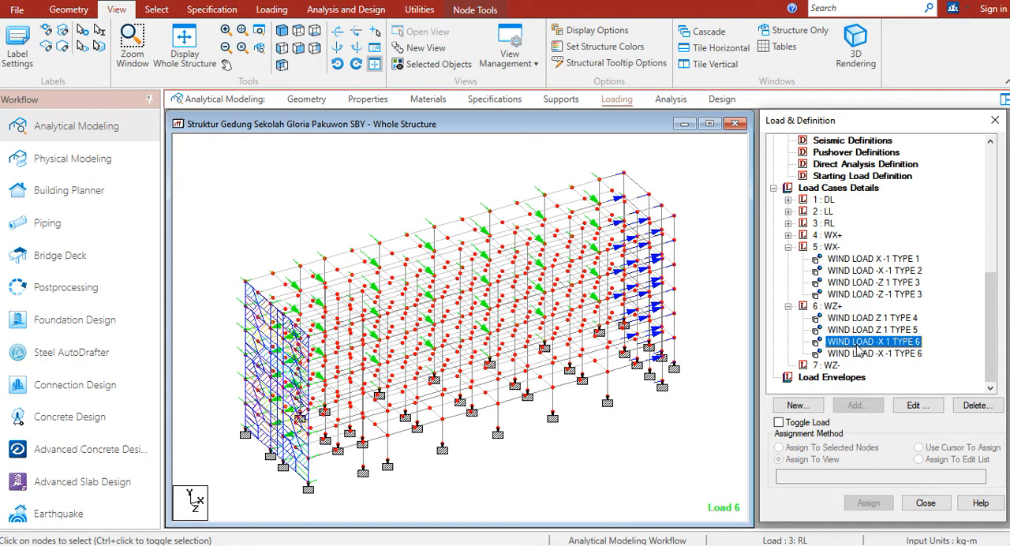
pyautogui.click(299, 32)
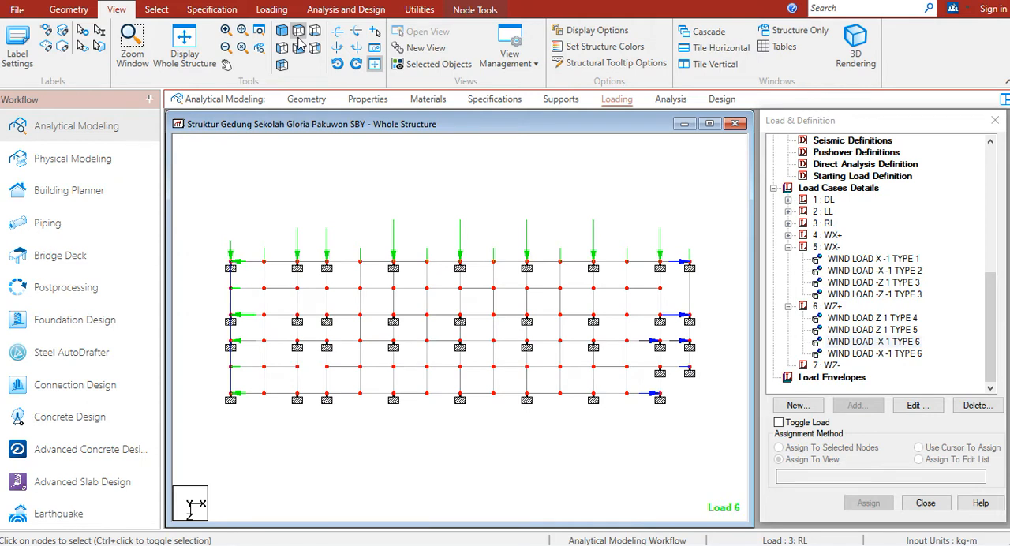
pyautogui.click(625, 206)
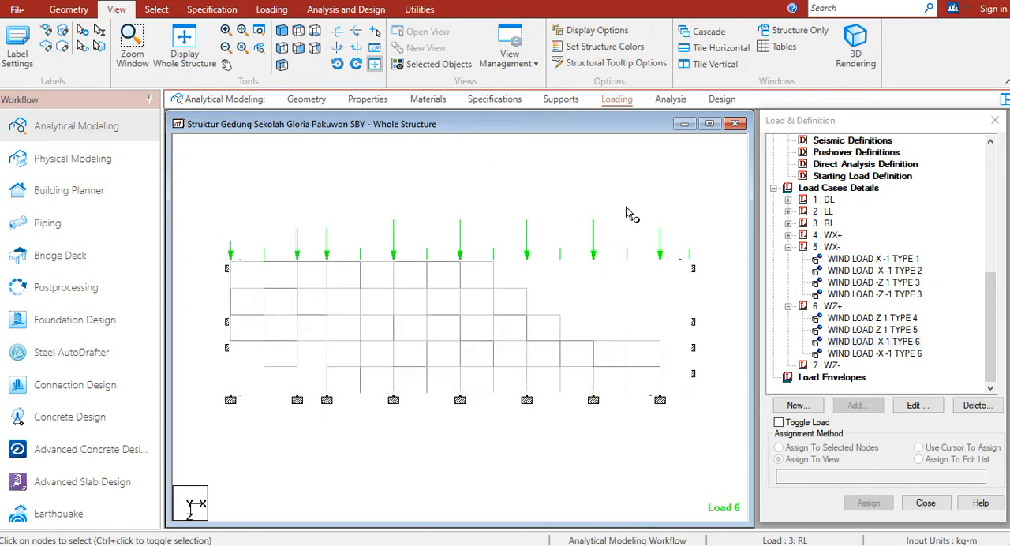
pyautogui.click(849, 318)
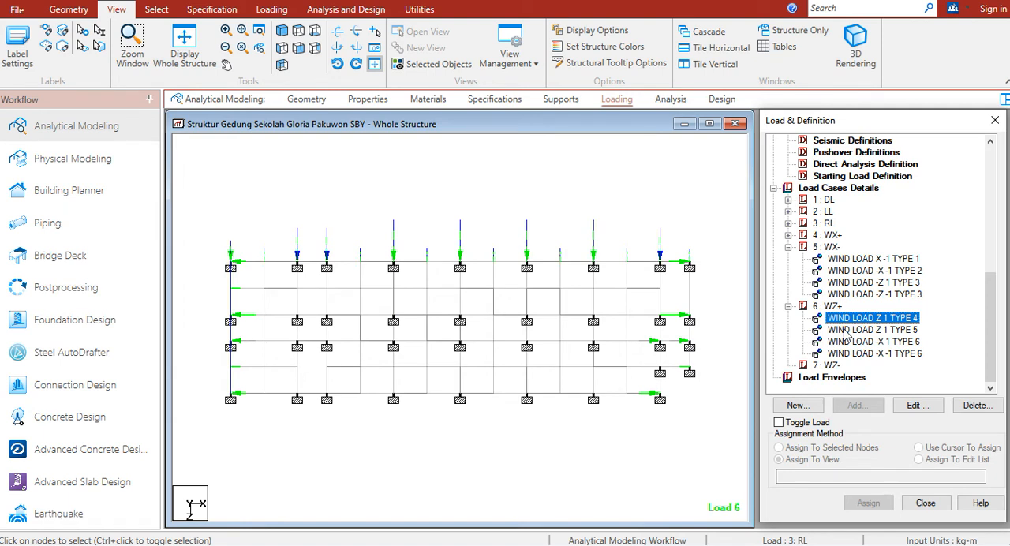
pyautogui.click(845, 331)
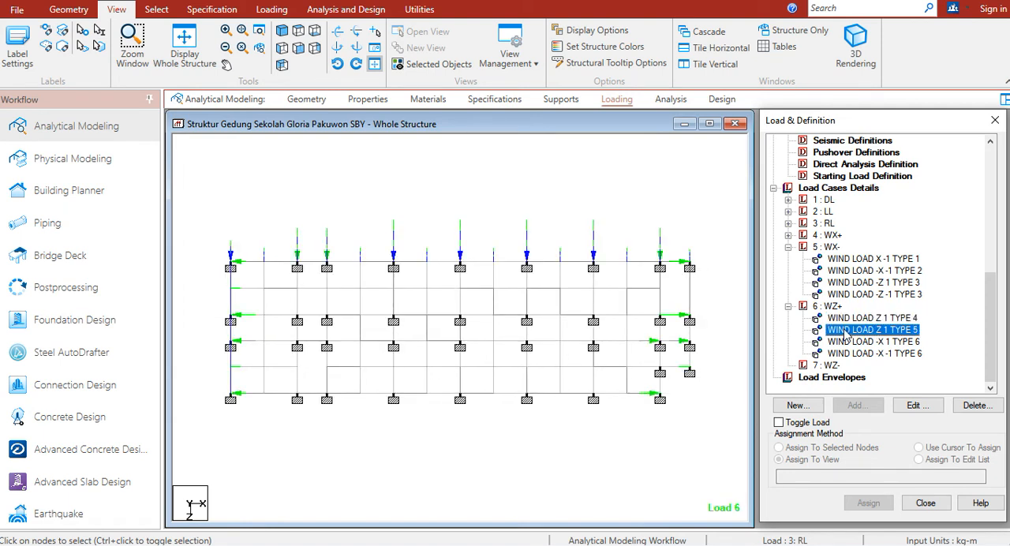
# Change the type 5 wind load of WZ+ to the -Z (Leeward/Sidewall Face) direction and compare it with the type 4 load
pyautogui.doubleClick(845, 332)
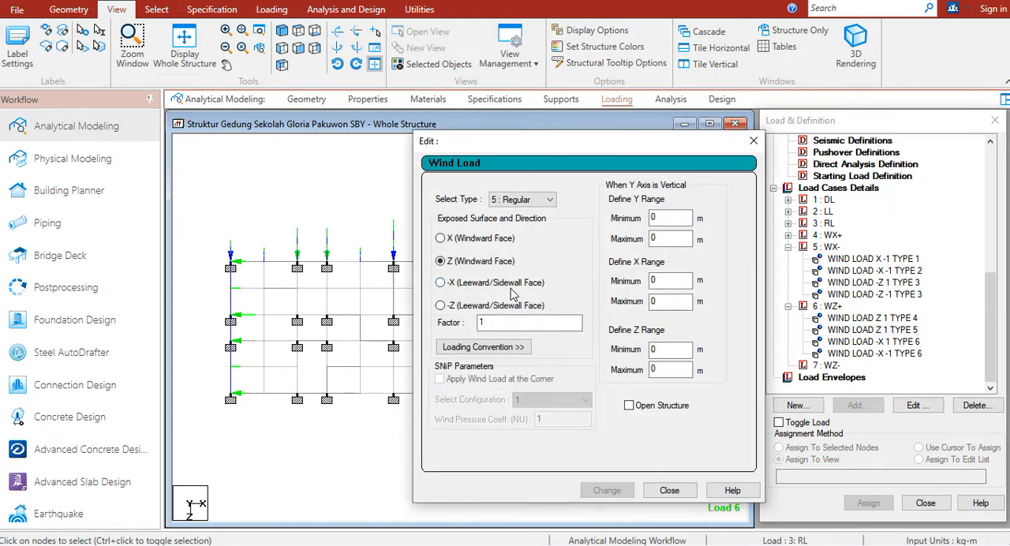
pyautogui.click(470, 309)
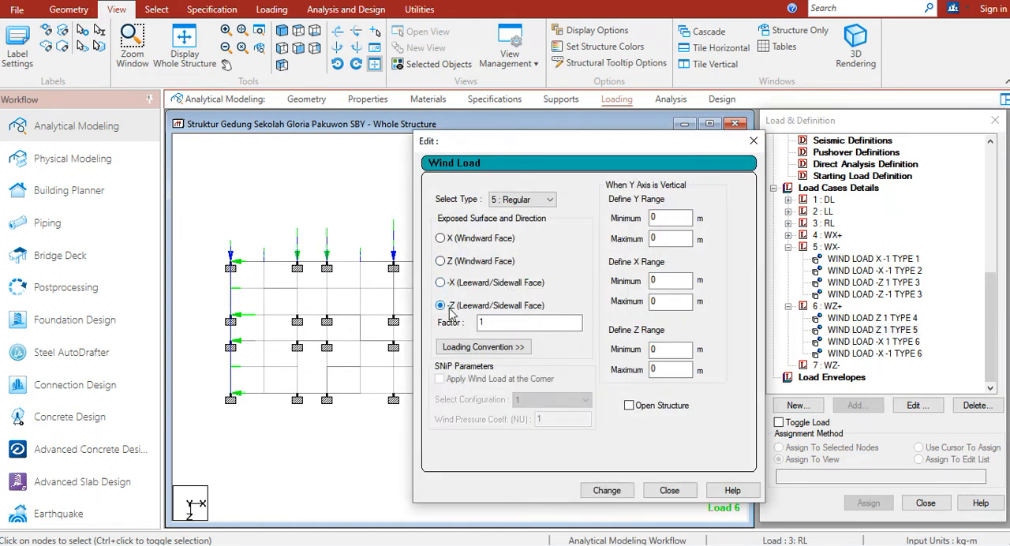
pyautogui.click(607, 491)
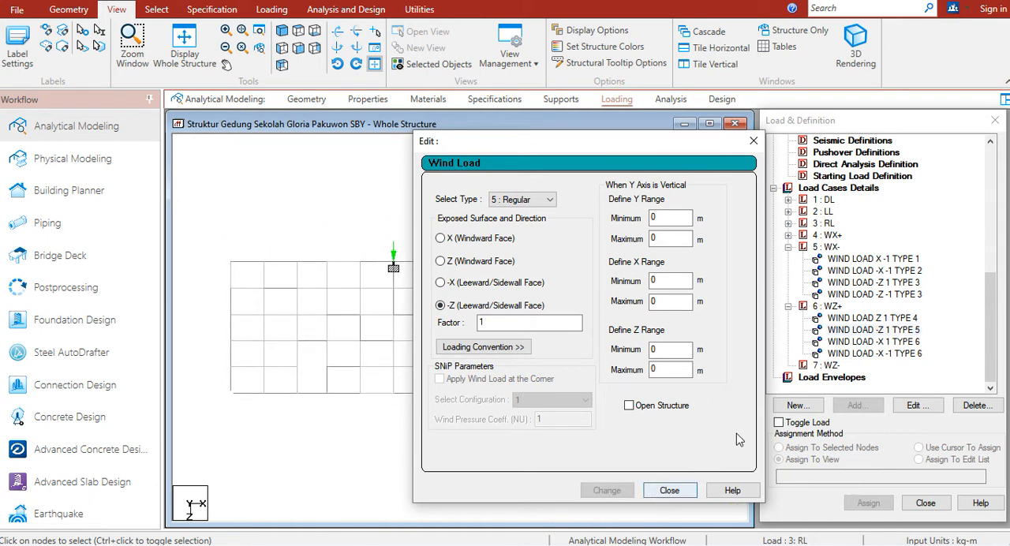
pyautogui.click(669, 490)
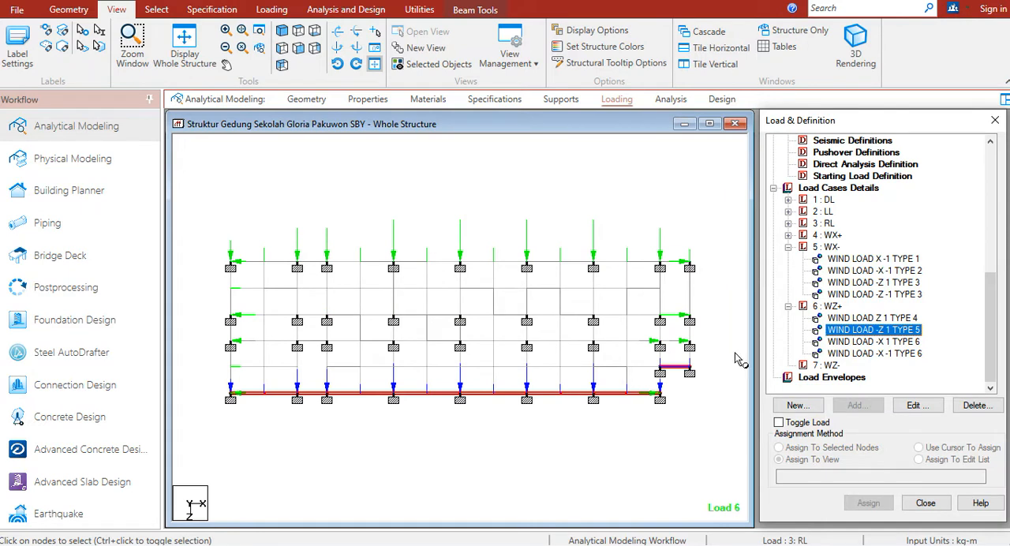
pyautogui.click(889, 293)
pyautogui.click(877, 318)
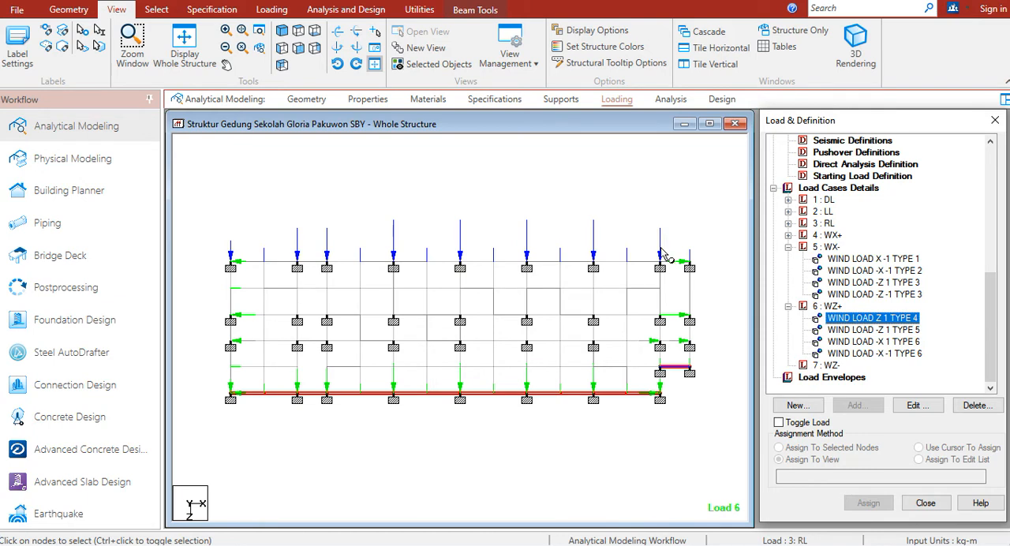
pyautogui.click(848, 330)
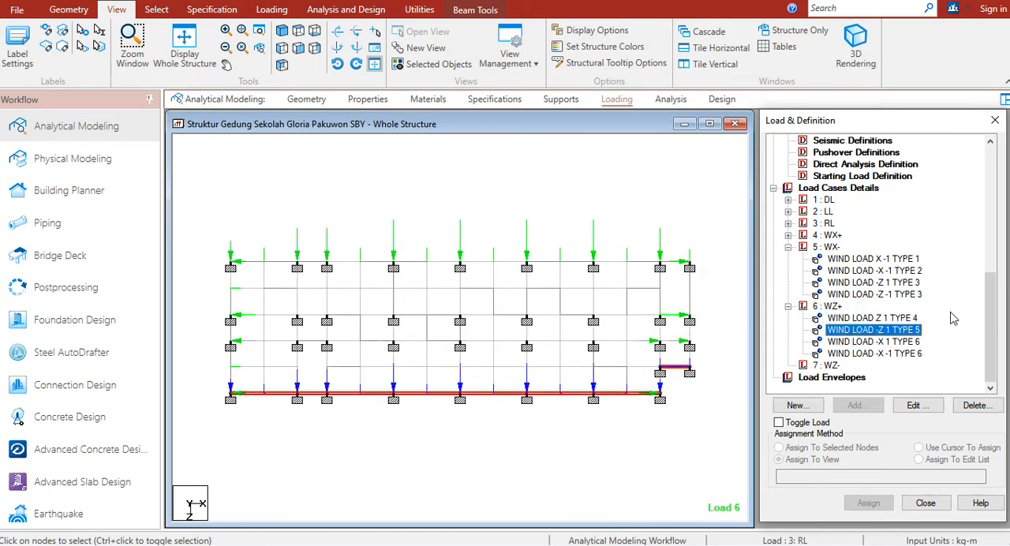
# Add a type 4 wind load in the Z (Windward Face) direction with factor -1 to load case WZ-
pyautogui.click(833, 366)
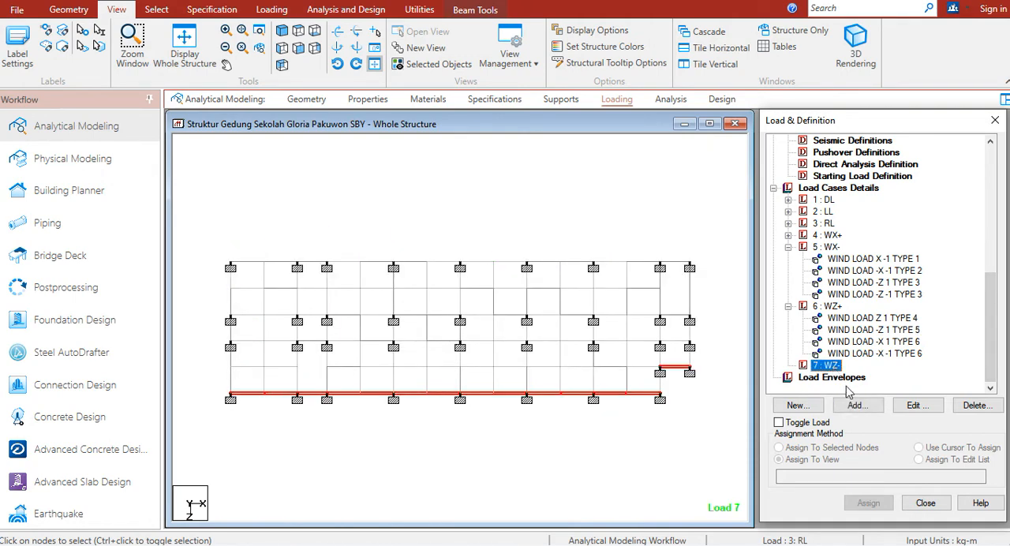
pyautogui.click(854, 406)
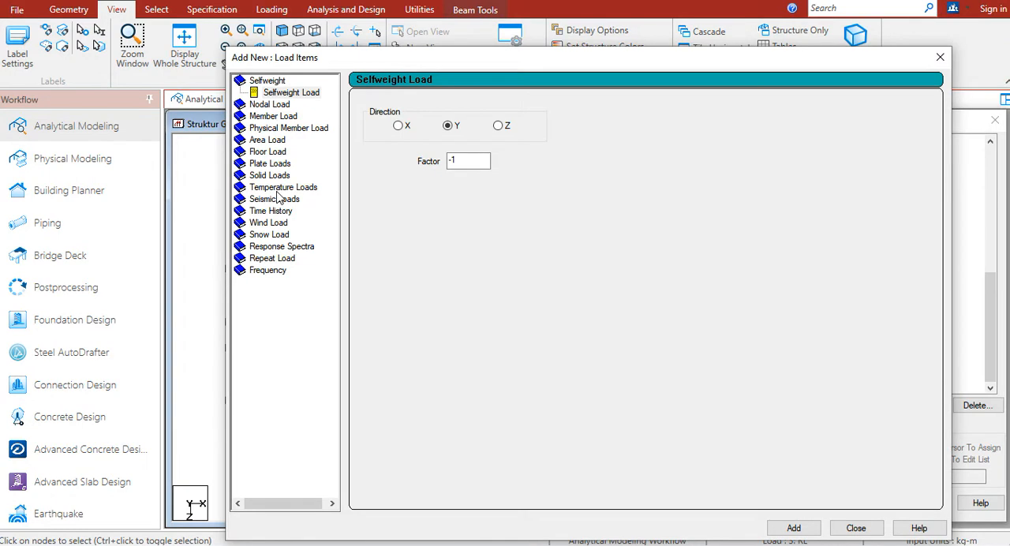
pyautogui.click(271, 223)
pyautogui.click(449, 116)
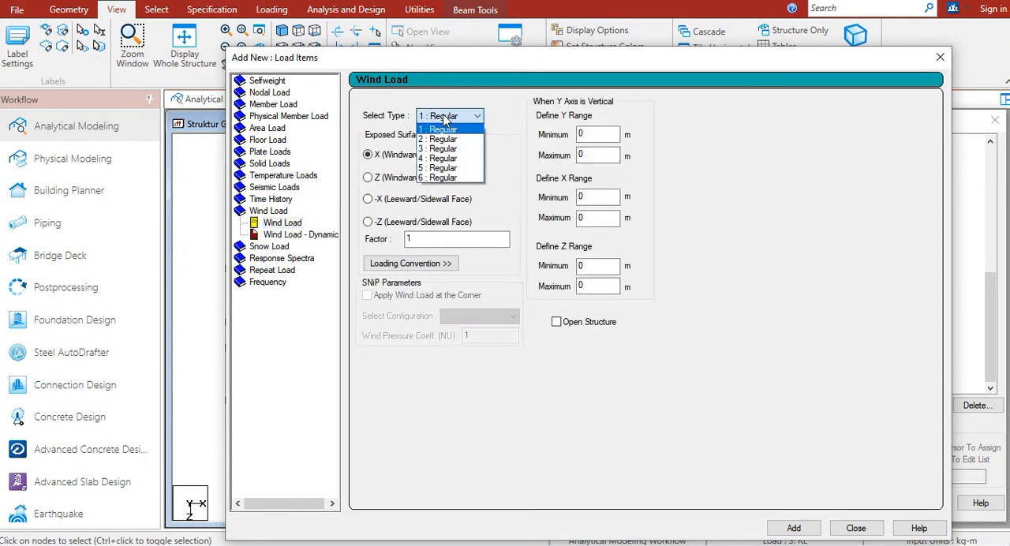
pyautogui.click(438, 155)
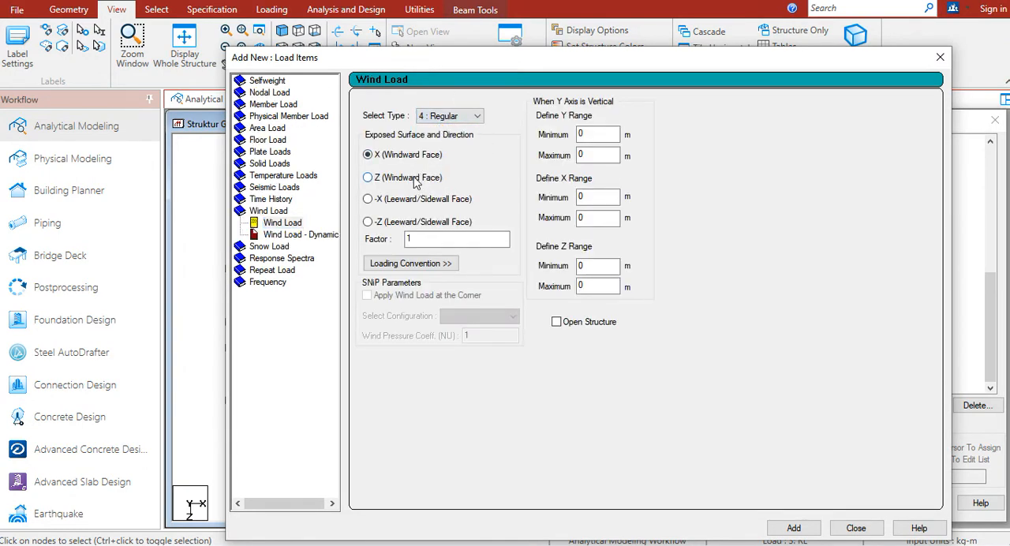
pyautogui.doubleClick(404, 240)
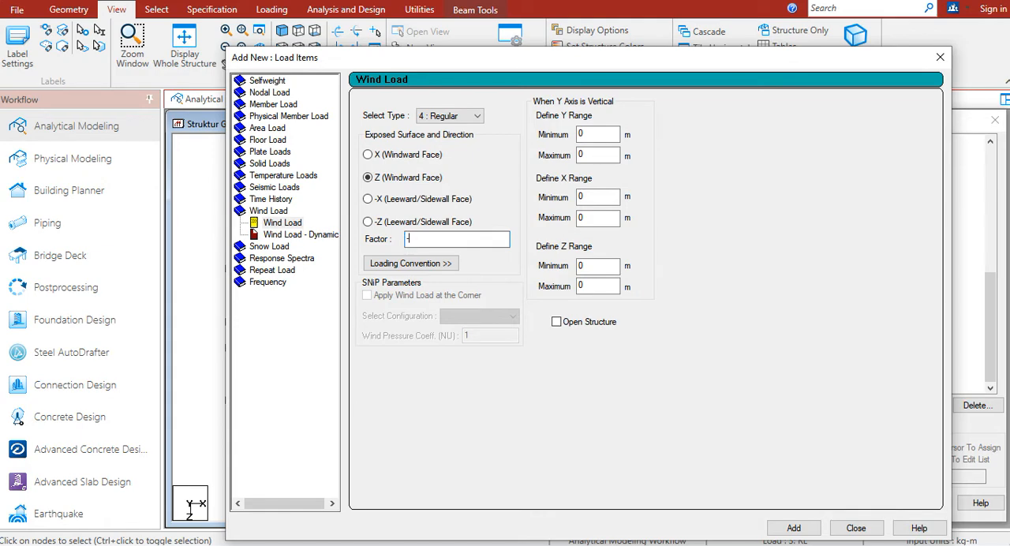
pyautogui.moveTo(716, 53); pyautogui.dragTo(667, 10)
pyautogui.click(746, 481)
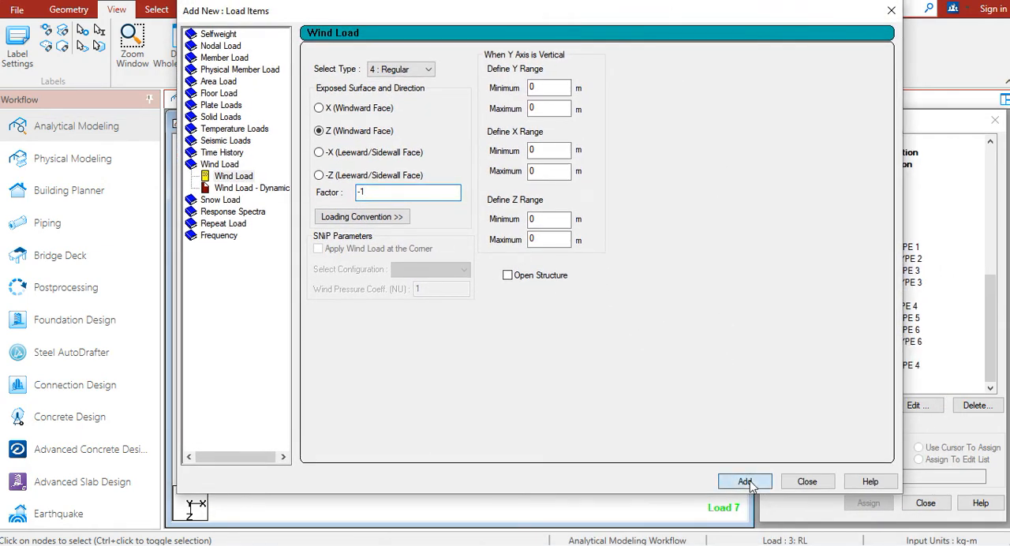
# Add a type 5 wind load in the -Z (Leeward/Sidewall Face) direction with factor -1 to WZ-
pyautogui.click(391, 69)
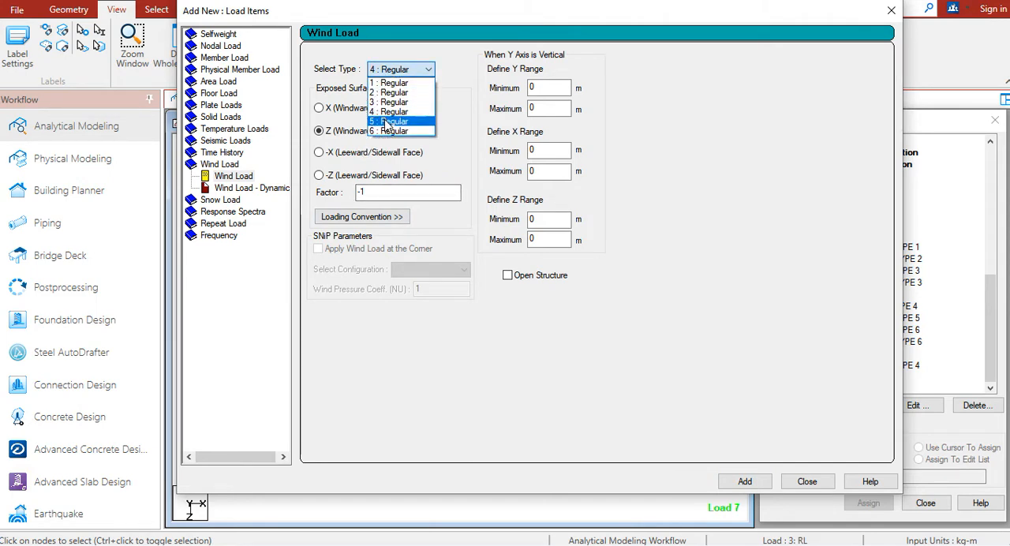
pyautogui.click(388, 120)
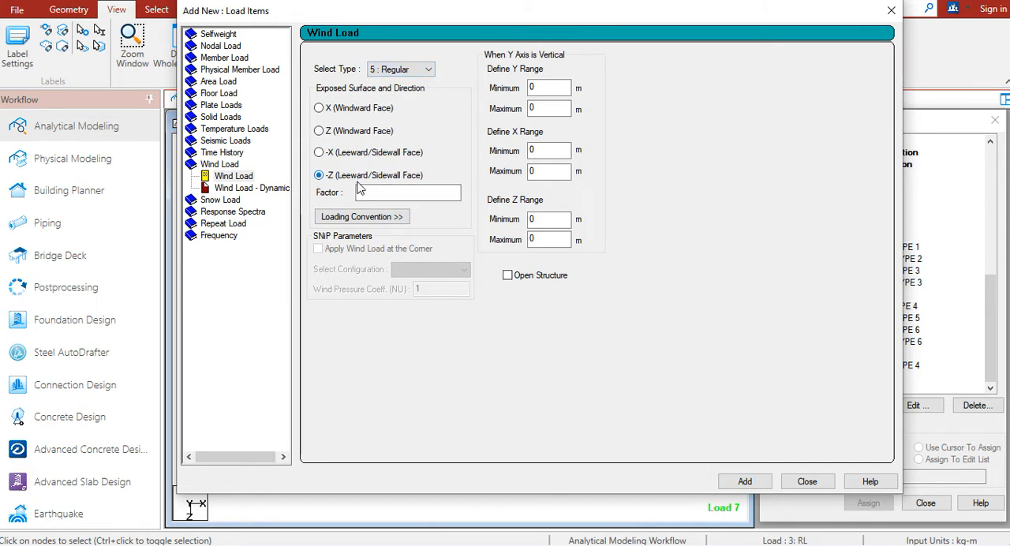
pyautogui.click(745, 482)
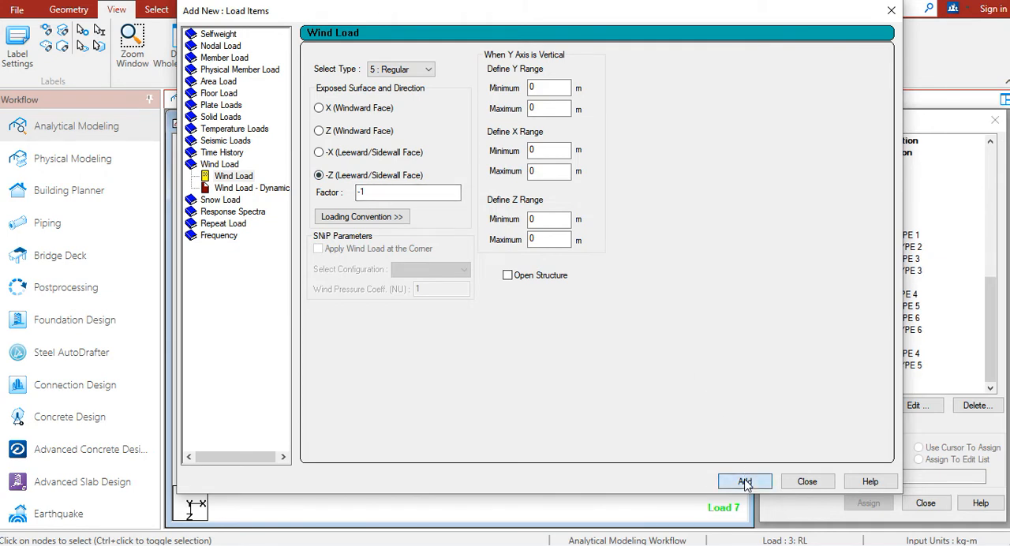
# Add two type 6 wind loads in the -X (Leeward/Sidewall Face) direction to WZ-, with factors -1 and 1
pyautogui.click(394, 70)
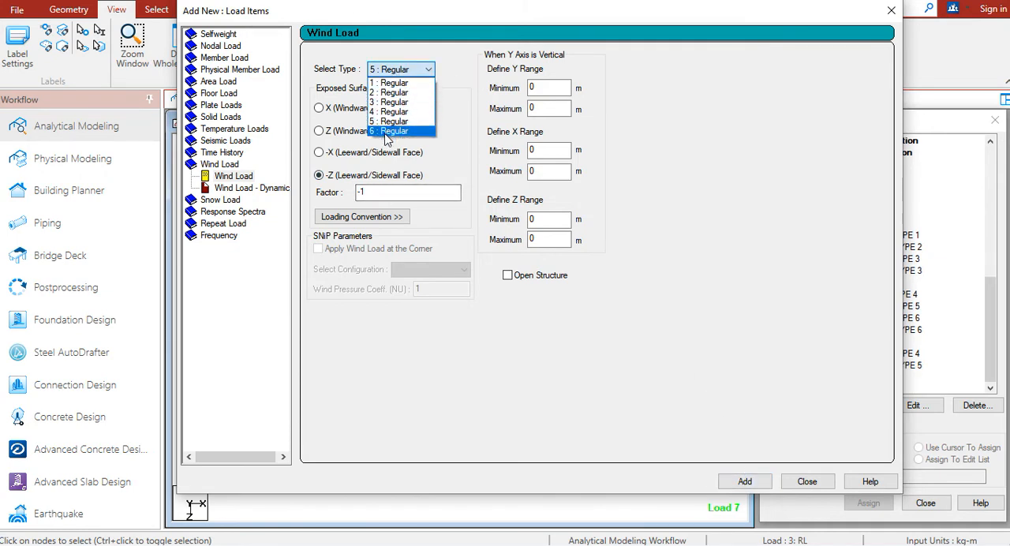
pyautogui.click(387, 131)
pyautogui.click(364, 153)
pyautogui.click(745, 480)
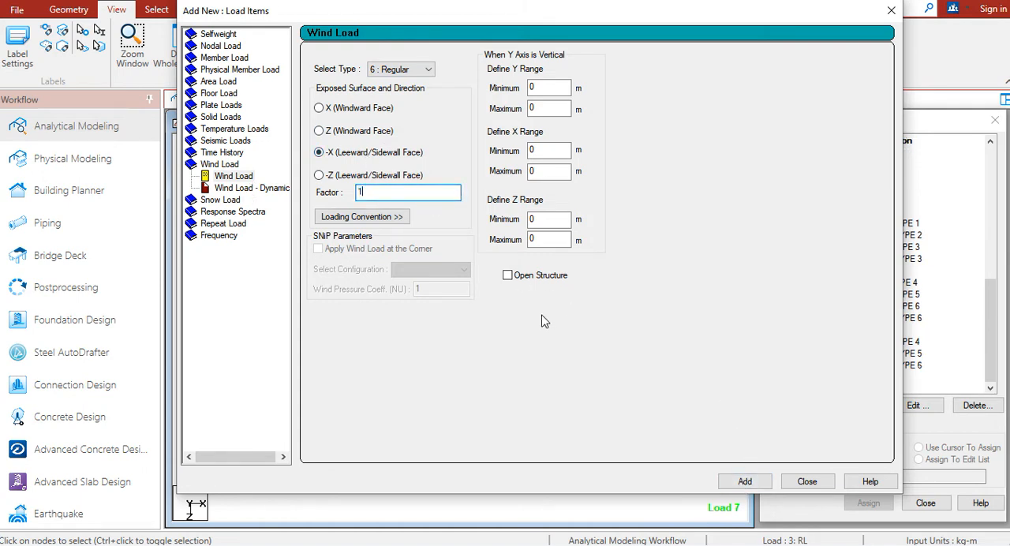
pyautogui.click(734, 481)
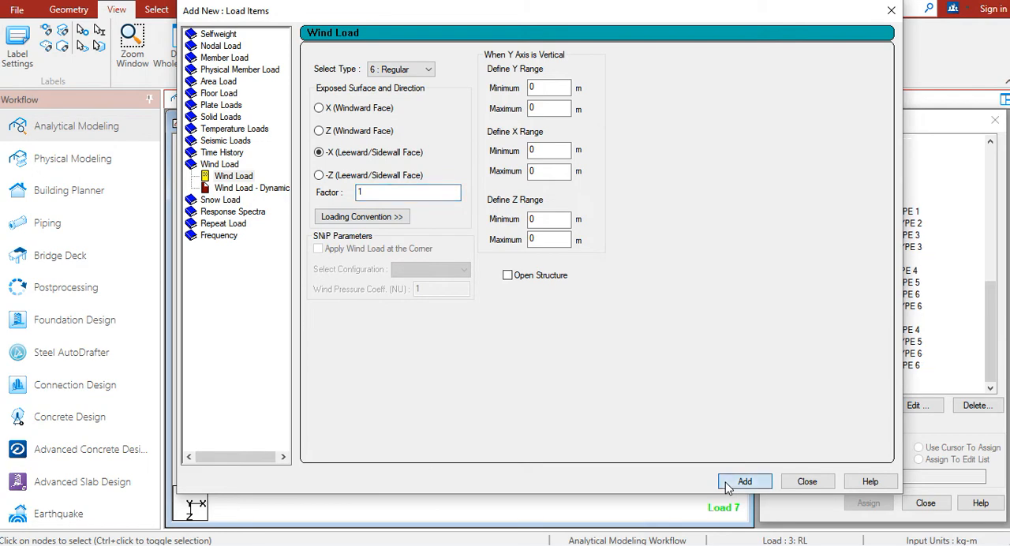
pyautogui.click(807, 481)
# Examine the arrow directions of the type 4, 5 and 6 wind loads of WZ- in the plan view
pyautogui.click(876, 341)
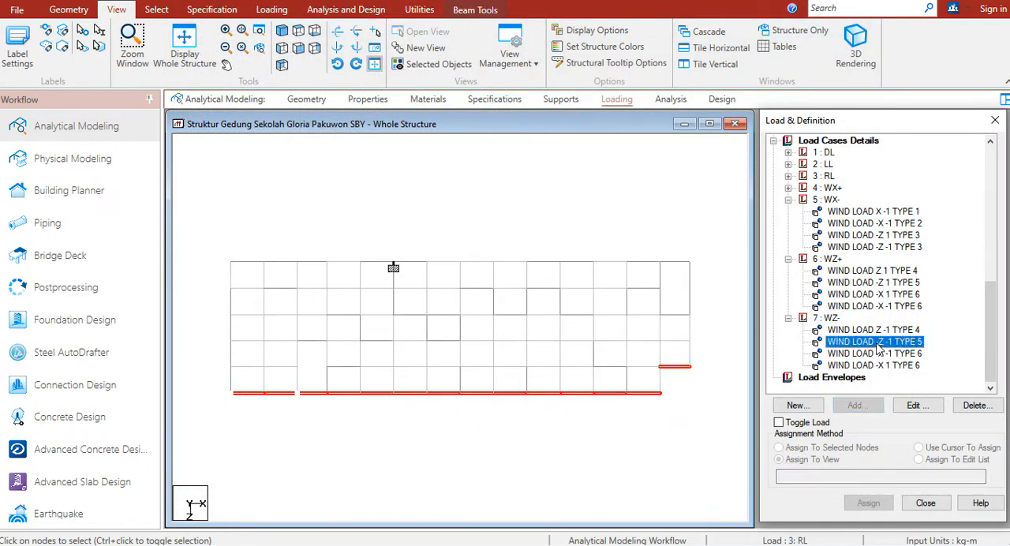
pyautogui.click(720, 231)
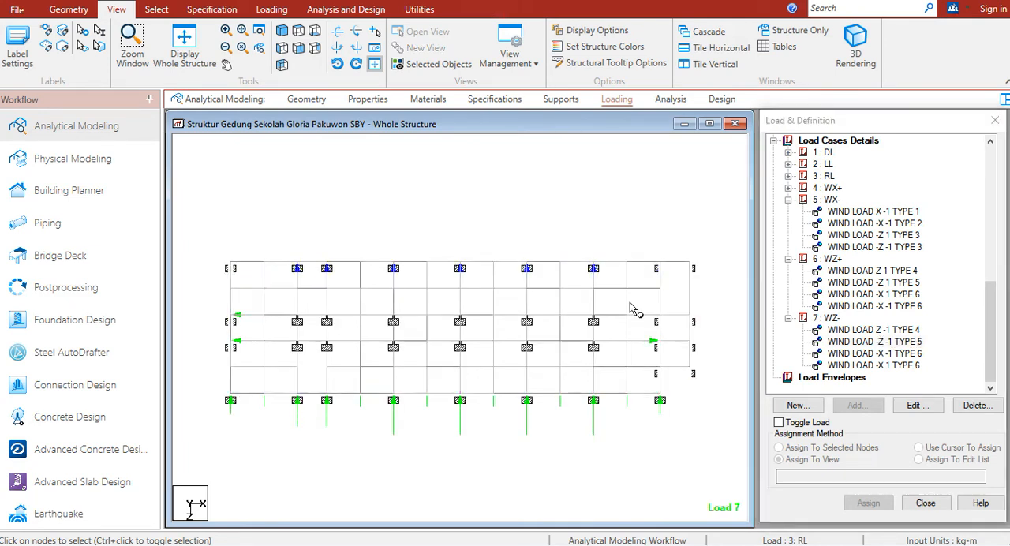
pyautogui.click(863, 331)
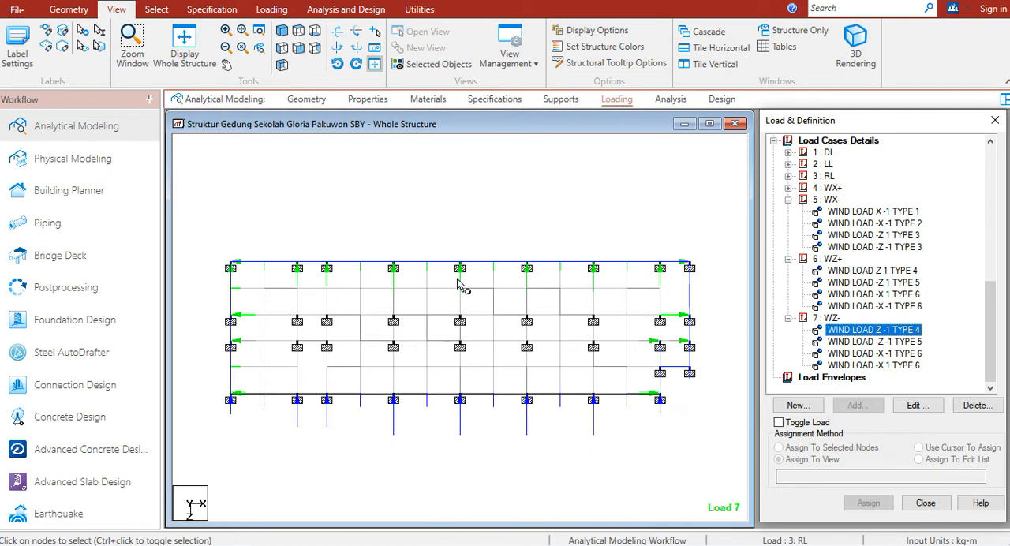
pyautogui.click(884, 341)
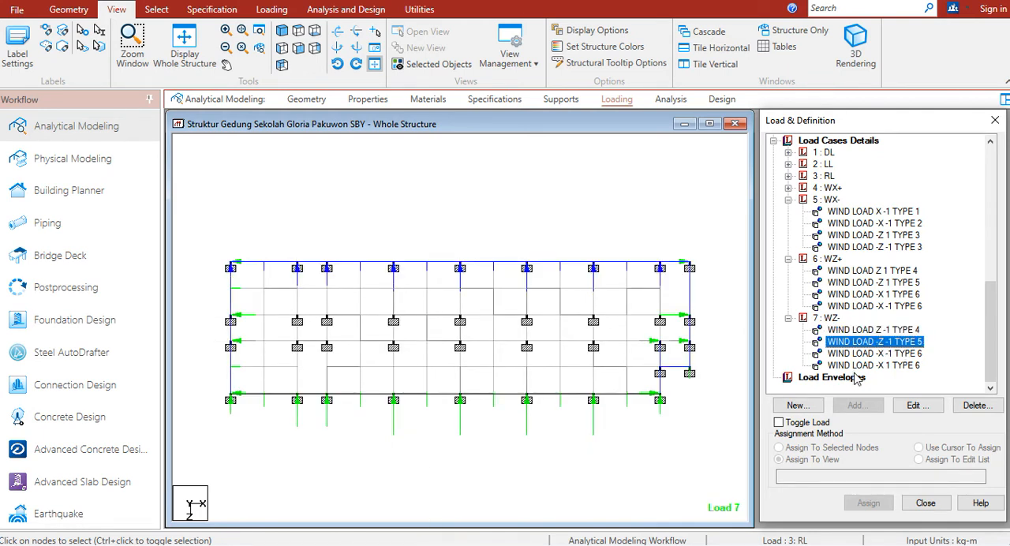
pyautogui.click(858, 353)
pyautogui.click(852, 365)
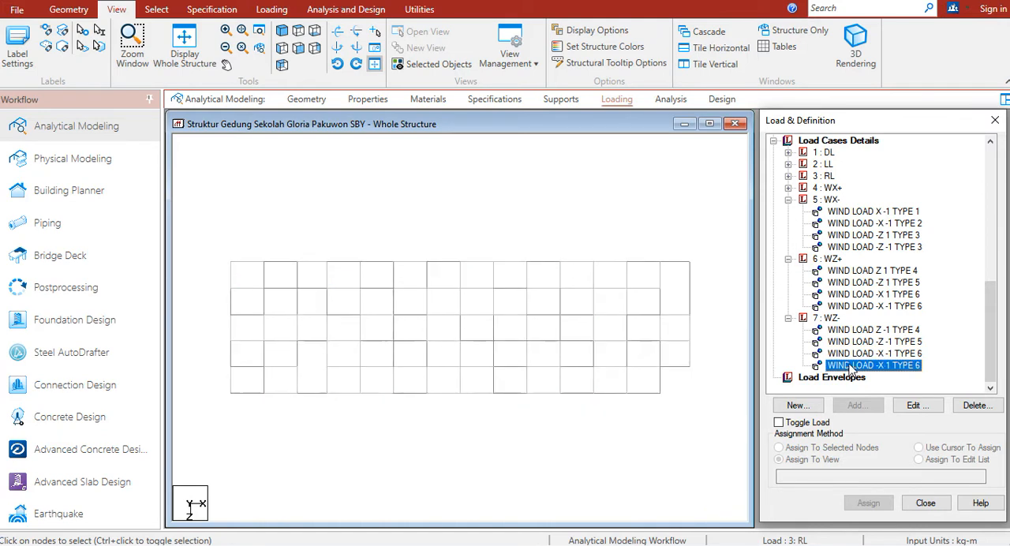
# Collapse the WZ-, WZ+ and WX- load cases and the Wind Definitions, and select load case WX-
pyautogui.click(787, 318)
pyautogui.click(788, 307)
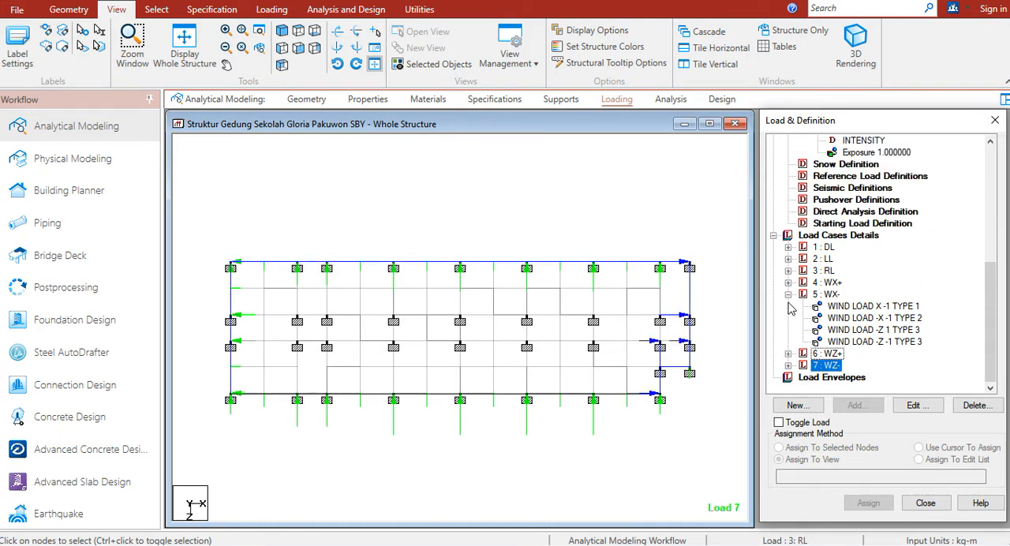
pyautogui.click(788, 294)
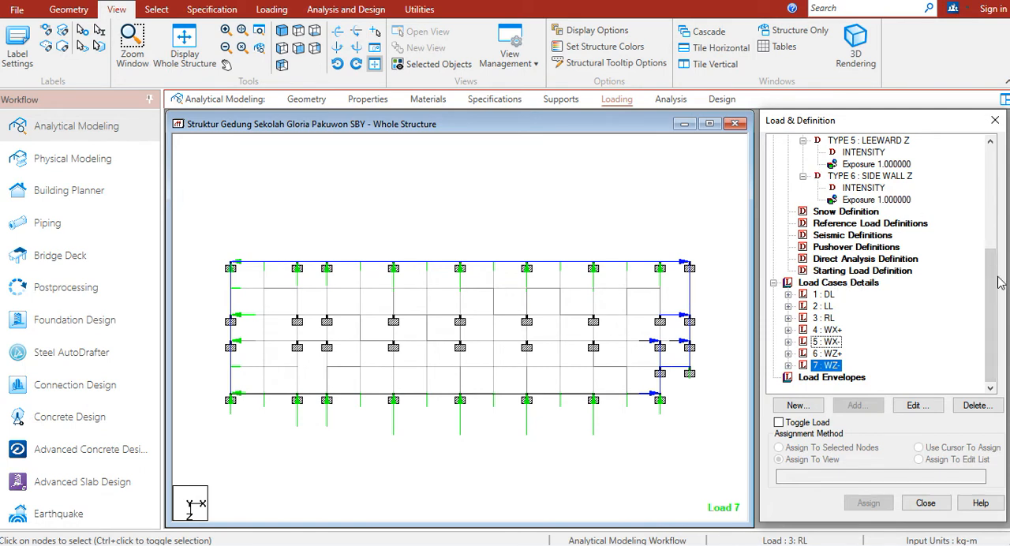
pyautogui.moveTo(993, 282); pyautogui.dragTo(991, 180)
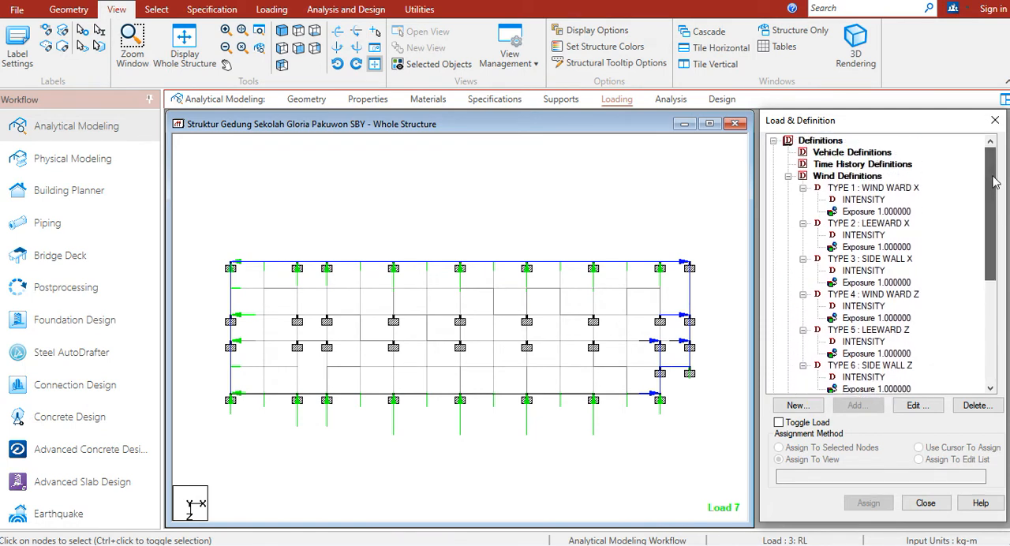
pyautogui.click(787, 176)
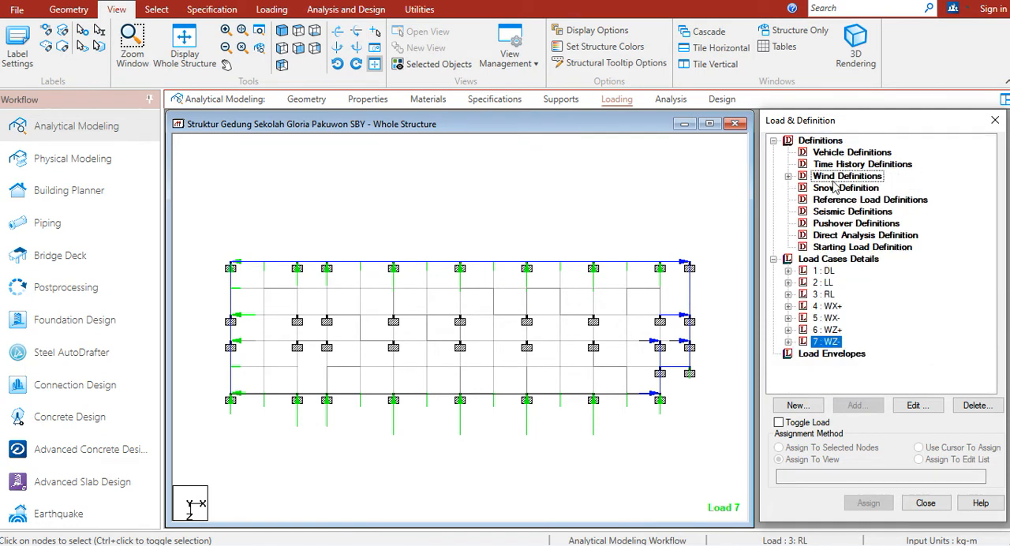
pyautogui.click(826, 318)
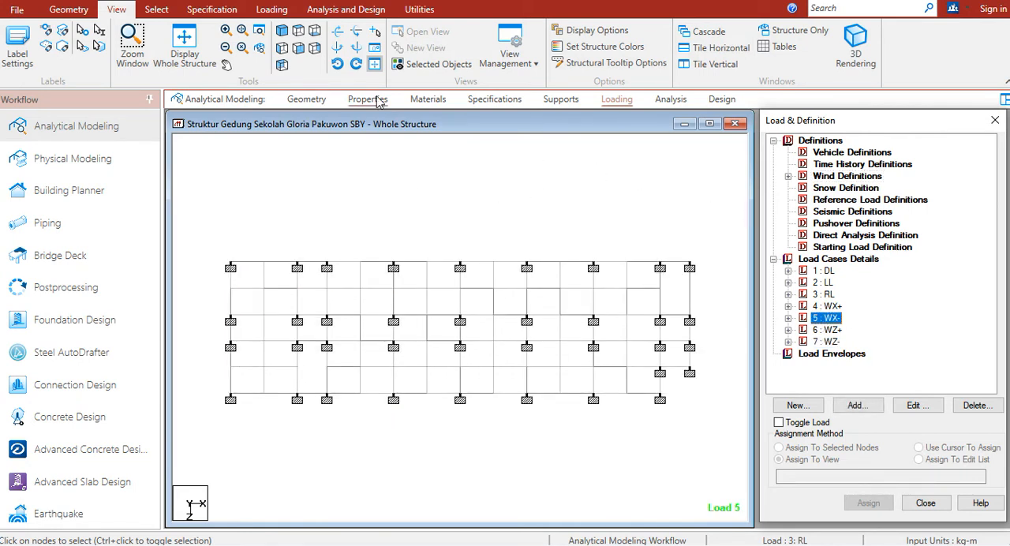
# Create a primary load case with the Seismic loading type and the title EQX+
pyautogui.click(271, 9)
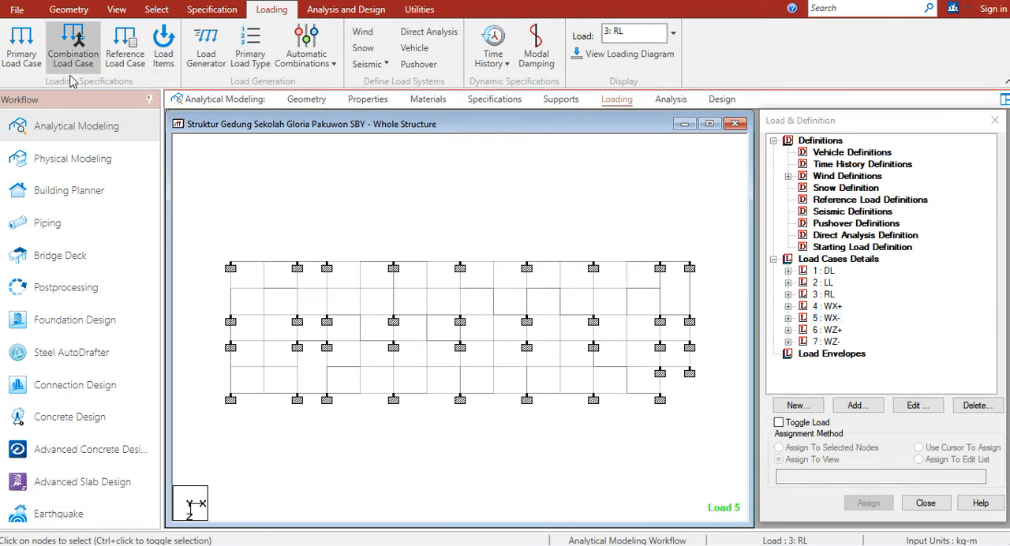
pyautogui.click(26, 61)
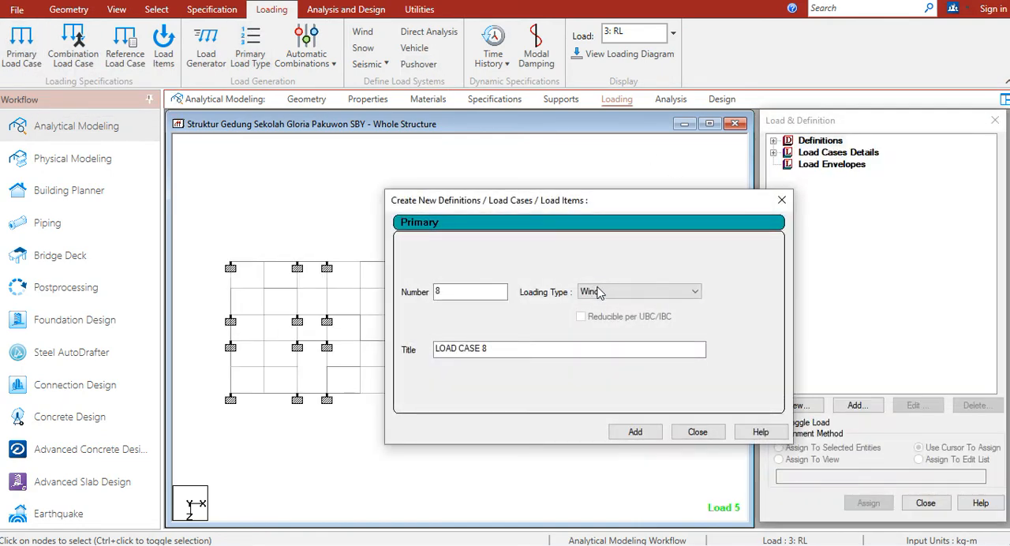
pyautogui.click(683, 292)
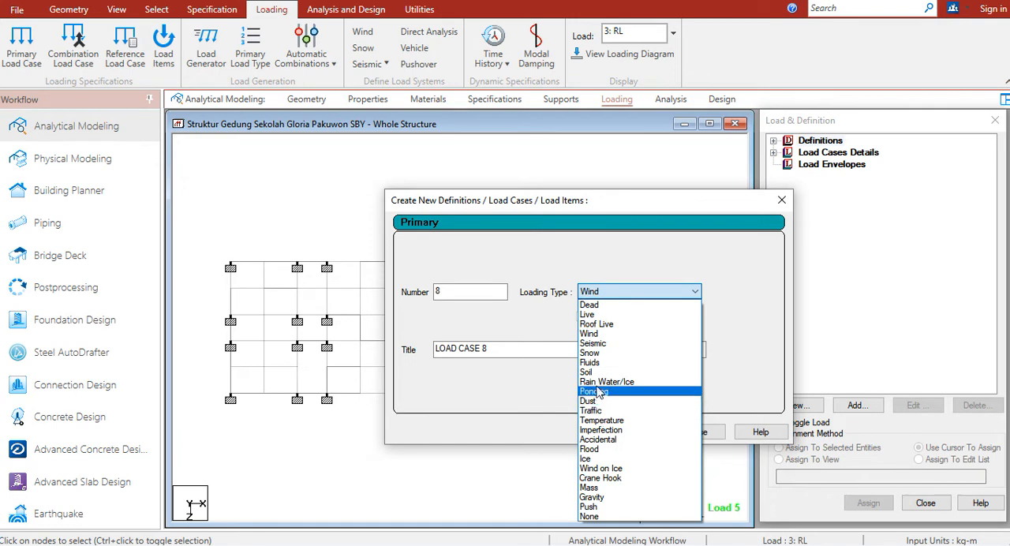
pyautogui.click(596, 343)
pyautogui.moveTo(537, 348); pyautogui.dragTo(389, 355)
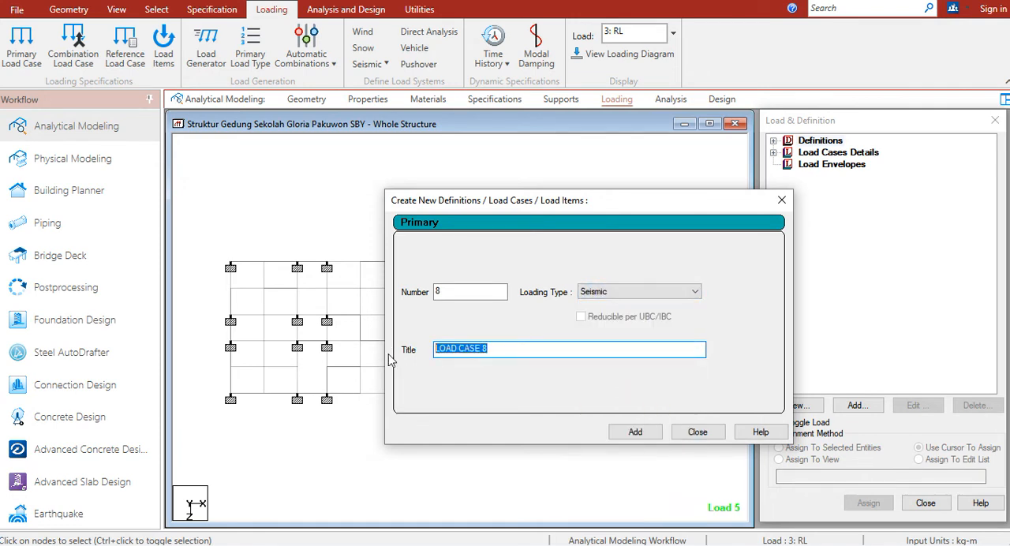
pyautogui.write('EQ')
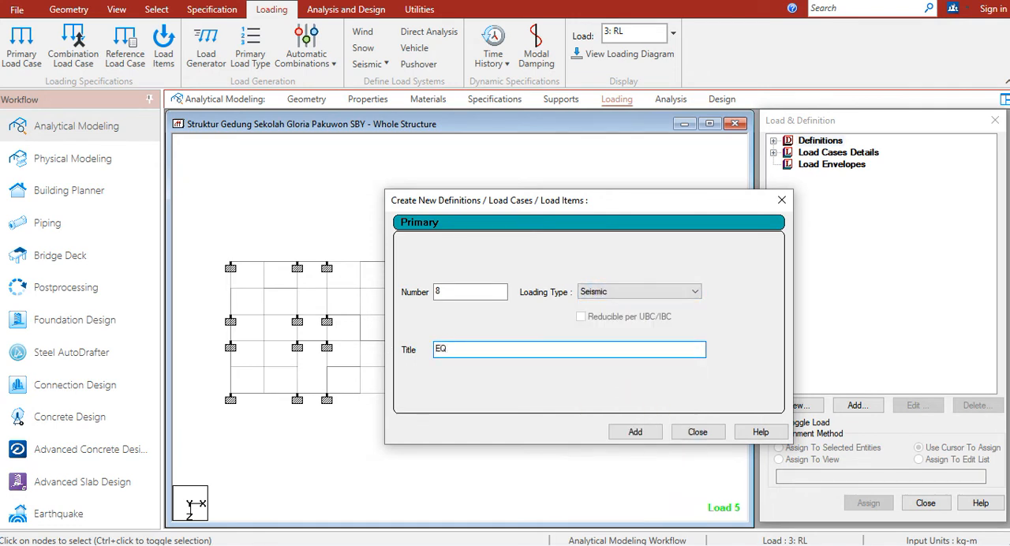
pyautogui.write('X+')
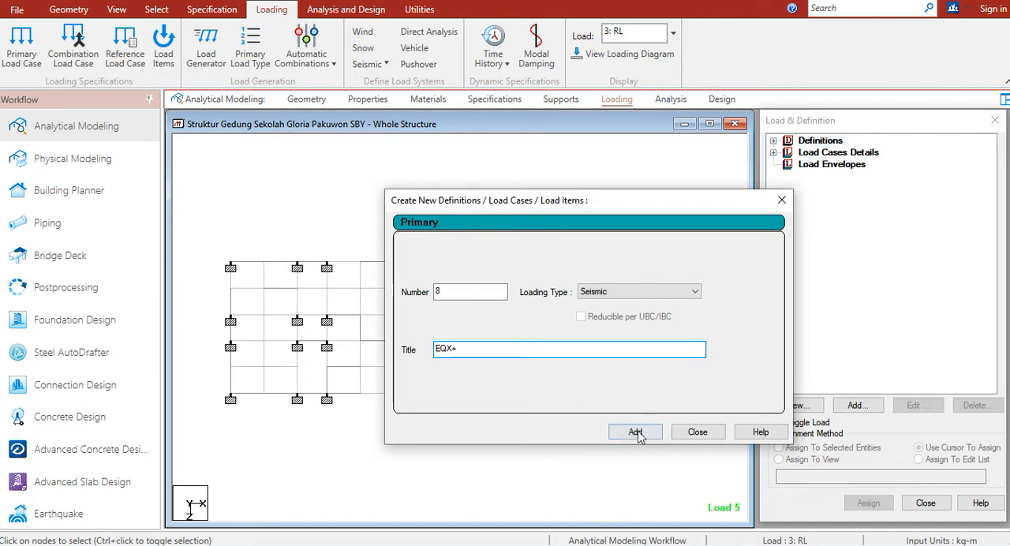
pyautogui.click(644, 433)
# Add another Seismic primary load case titled EQX-
pyautogui.moveTo(503, 350); pyautogui.dragTo(412, 356)
pyautogui.write('EQ')
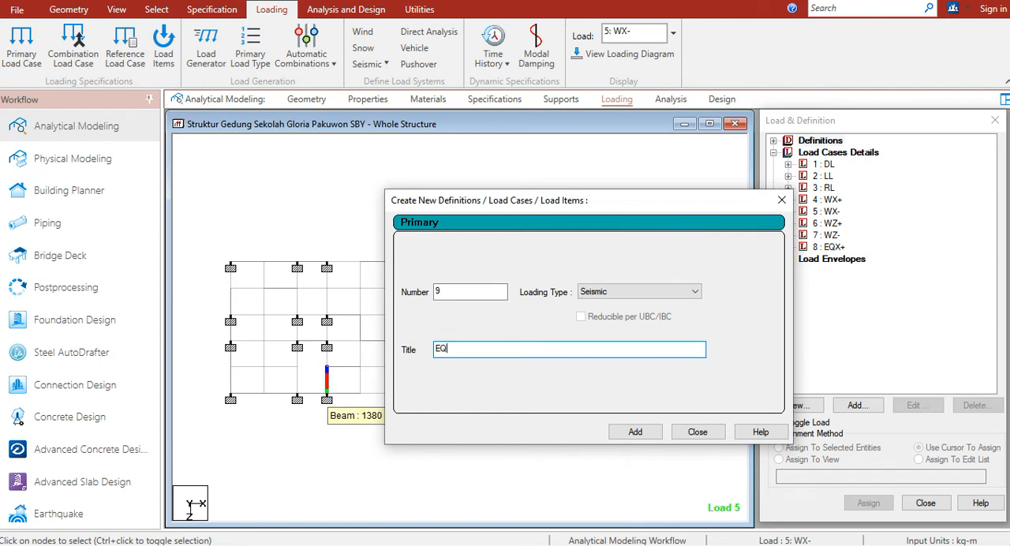
pyautogui.write('X-')
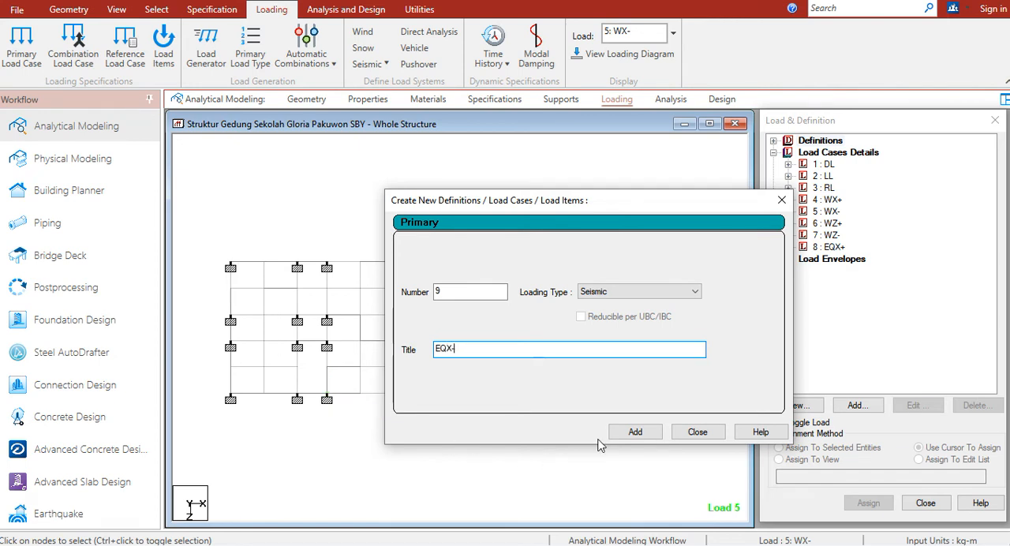
pyautogui.click(635, 432)
# Add a Seismic primary load case titled EQZ+
pyautogui.moveTo(522, 351); pyautogui.dragTo(363, 365)
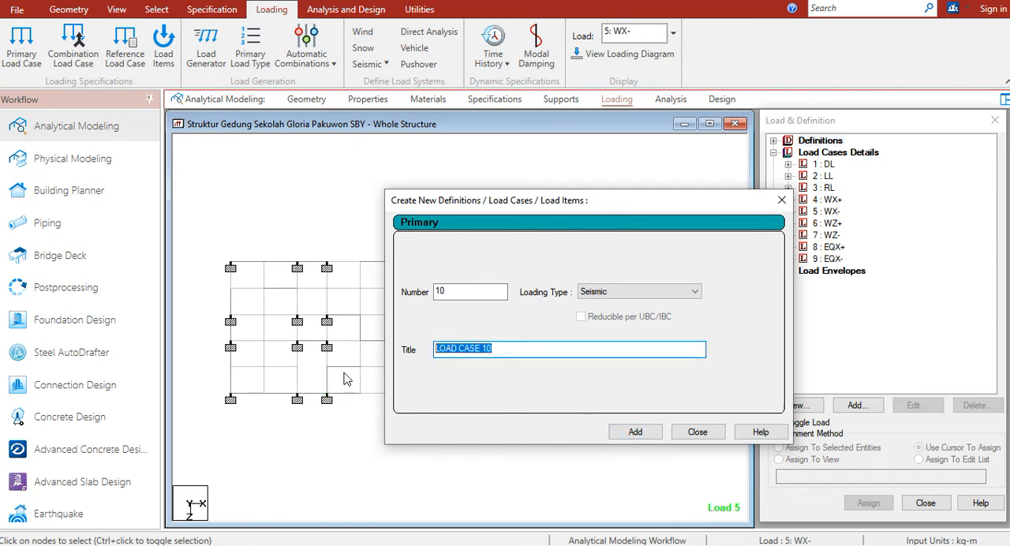
pyautogui.write('EQZ+')
pyautogui.click(635, 432)
# Add a Seismic primary load case titled EQZ- and finish creating load cases
pyautogui.moveTo(527, 347); pyautogui.dragTo(372, 364)
pyautogui.write('E')
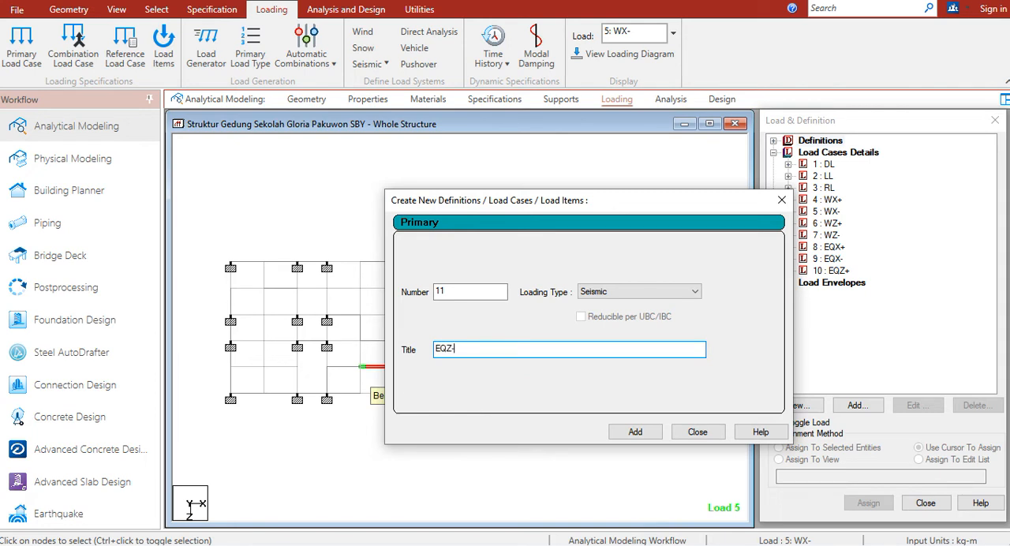
pyautogui.click(650, 431)
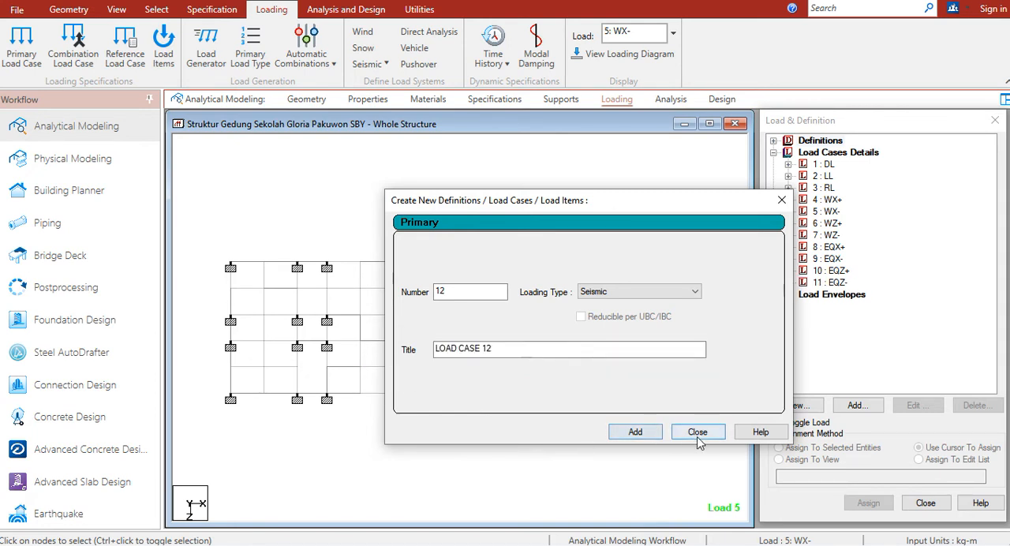
pyautogui.click(697, 431)
# Look through the seismic load cases from EQX+ to EQZ- in the load case list
pyautogui.click(833, 248)
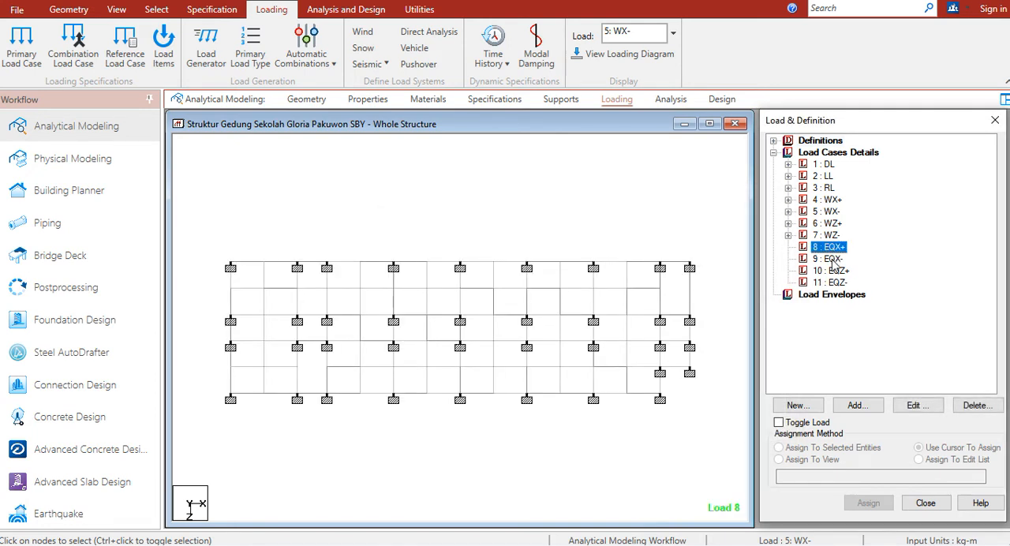
pyautogui.press('Down')
pyautogui.press('Down')
pyautogui.press('Down')
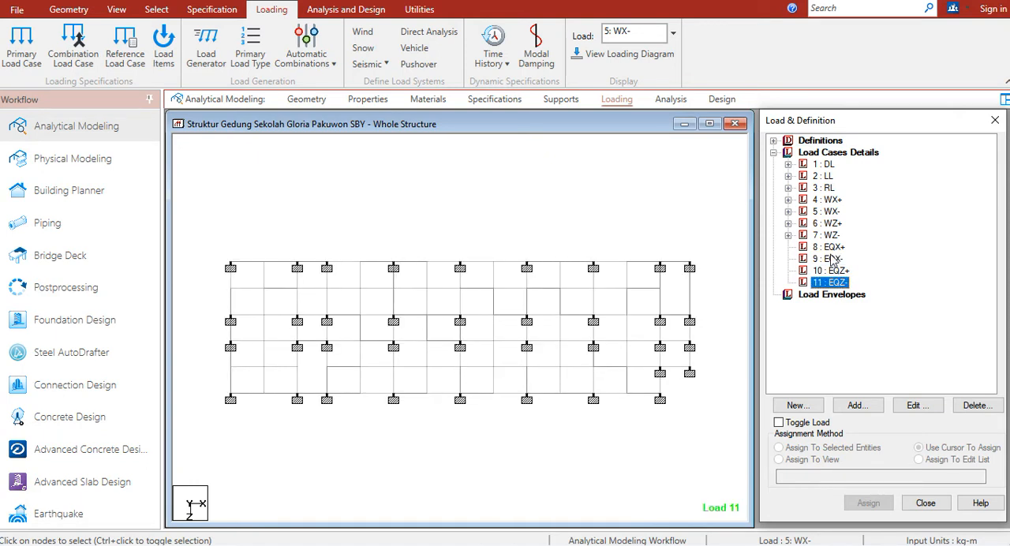
pyautogui.click(831, 247)
pyautogui.click(832, 260)
pyautogui.click(837, 272)
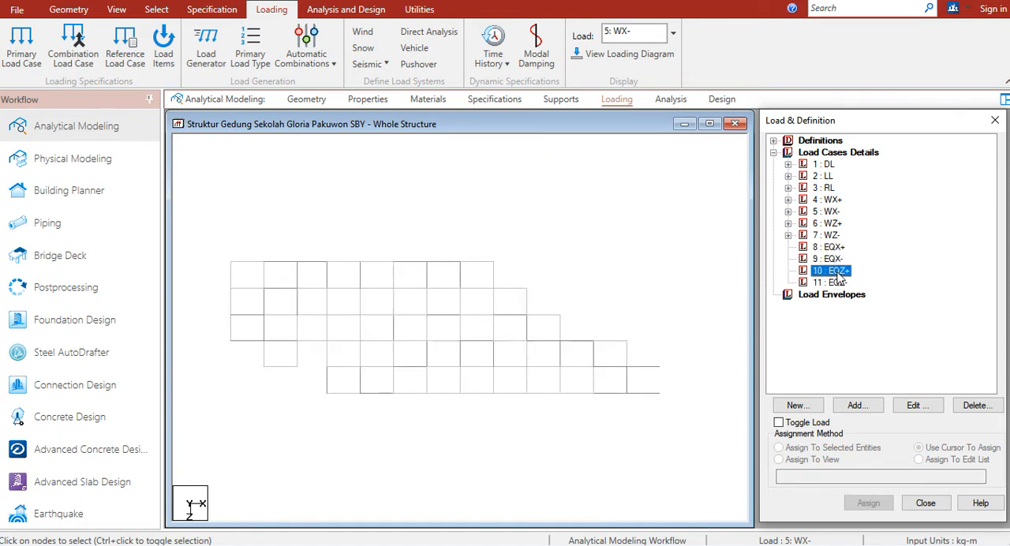
pyautogui.click(838, 282)
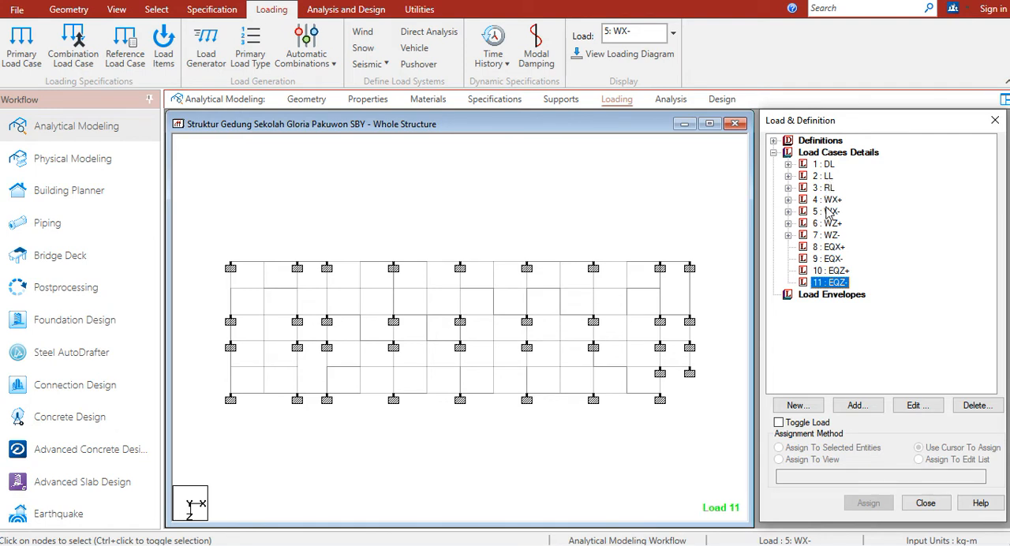
# Start a new seismic definition and set its type to IBC 2015 ASCE 7-10
pyautogui.click(774, 141)
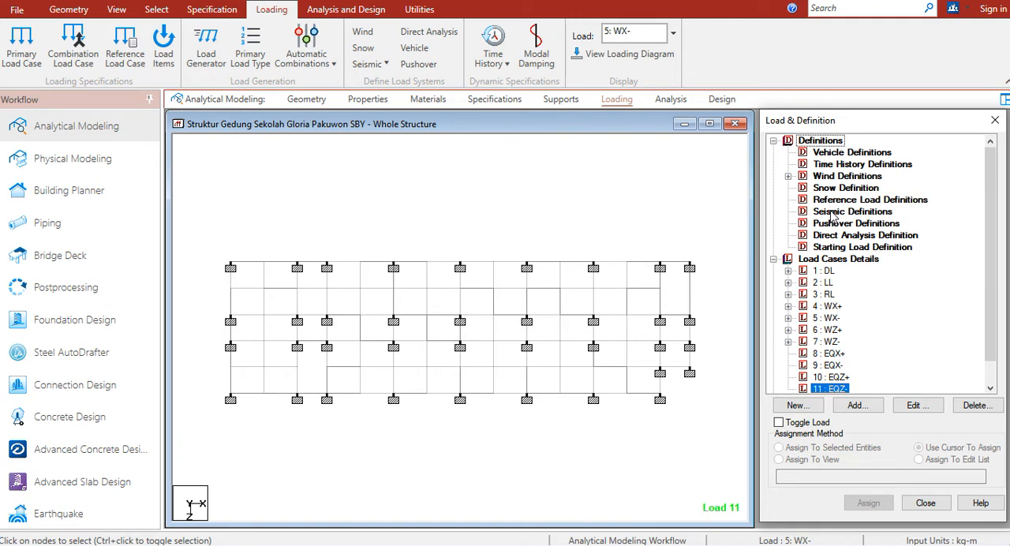
pyautogui.click(832, 213)
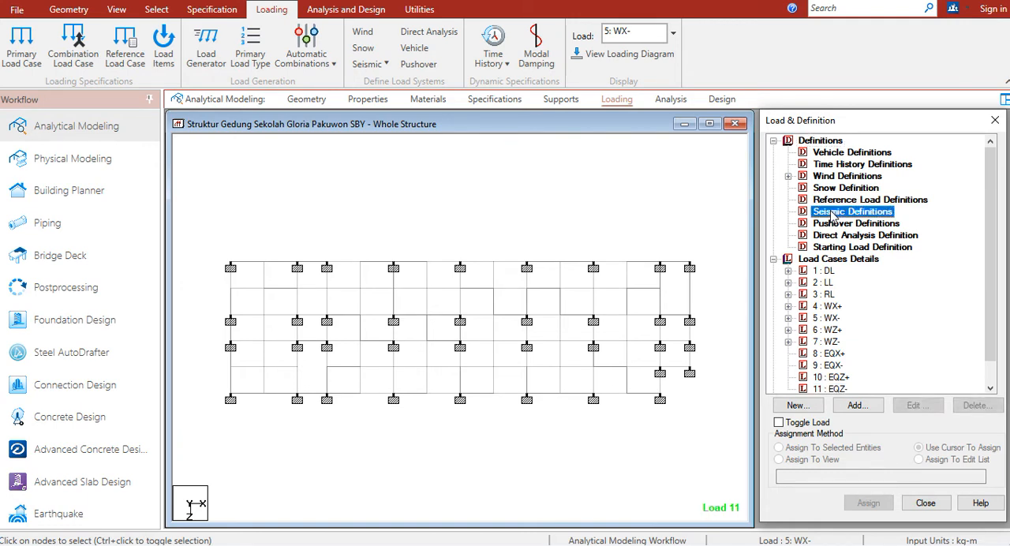
pyautogui.click(856, 406)
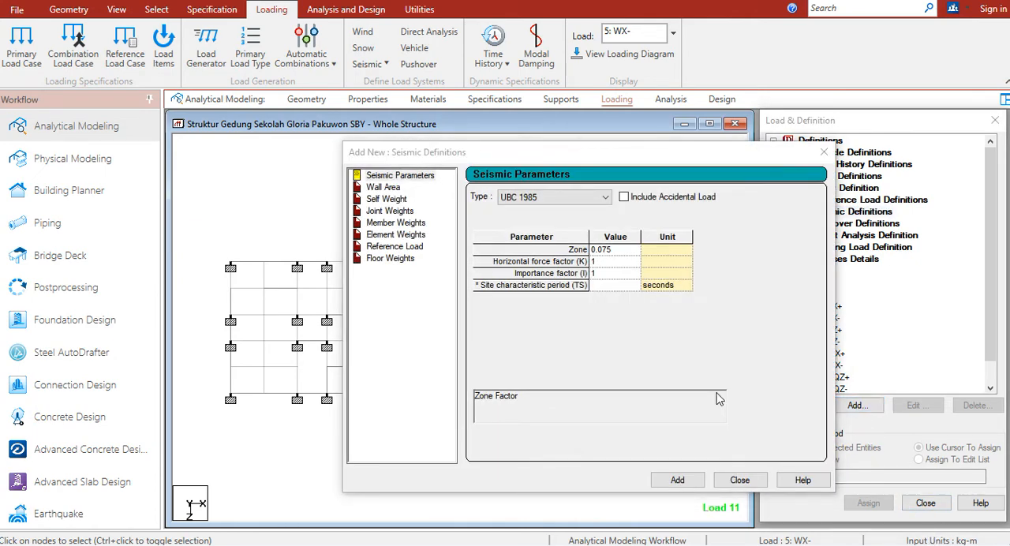
pyautogui.click(533, 201)
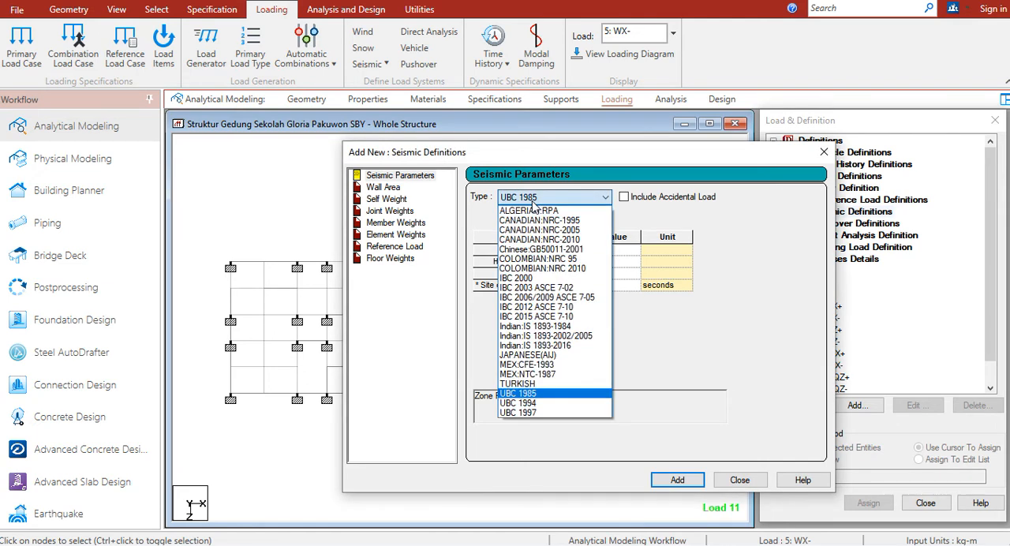
pyautogui.click(561, 317)
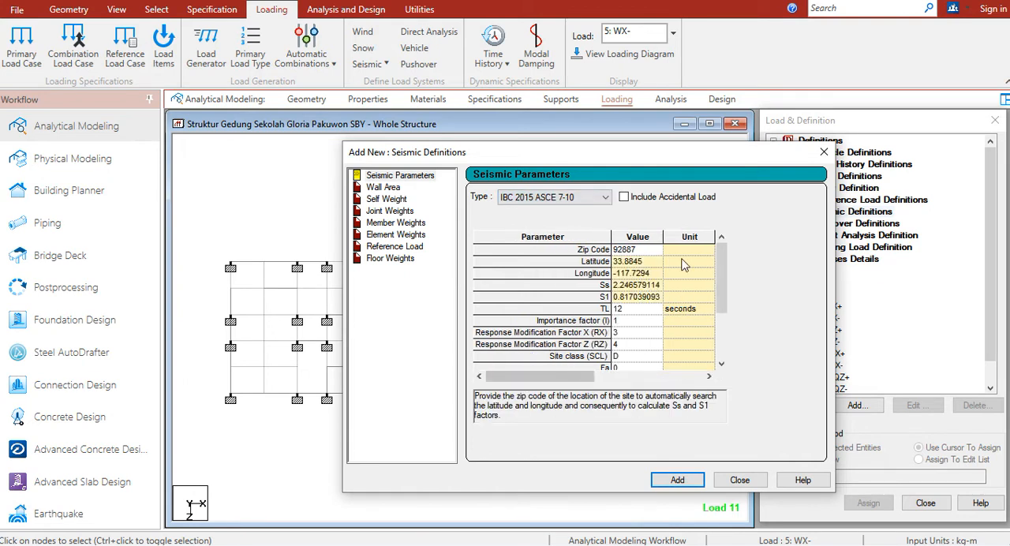
# Clear the zip code, latitude and longitude values from the seismic parameters
pyautogui.click(651, 250)
pyautogui.press('BackSpace')
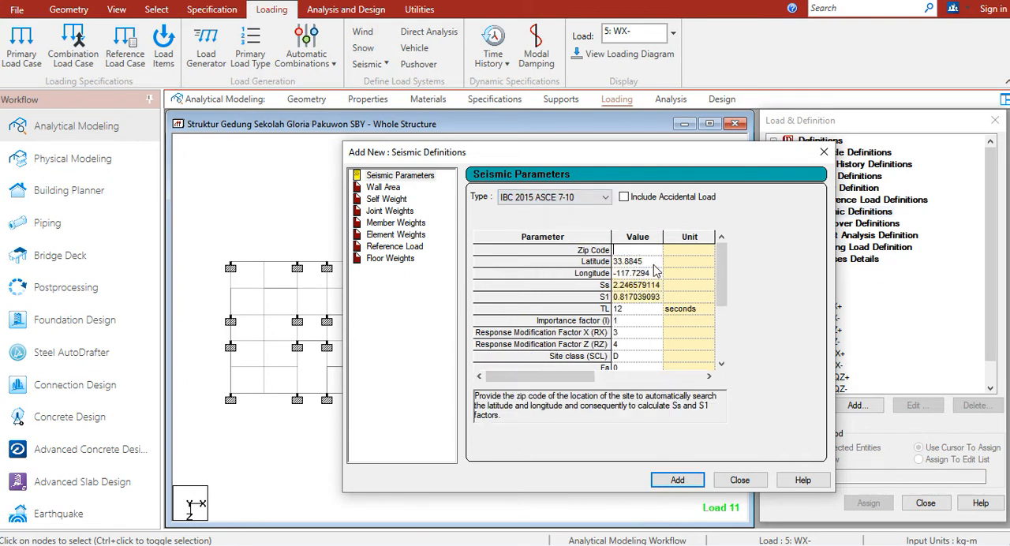
pyautogui.click(653, 262)
pyautogui.press('BackSpace')
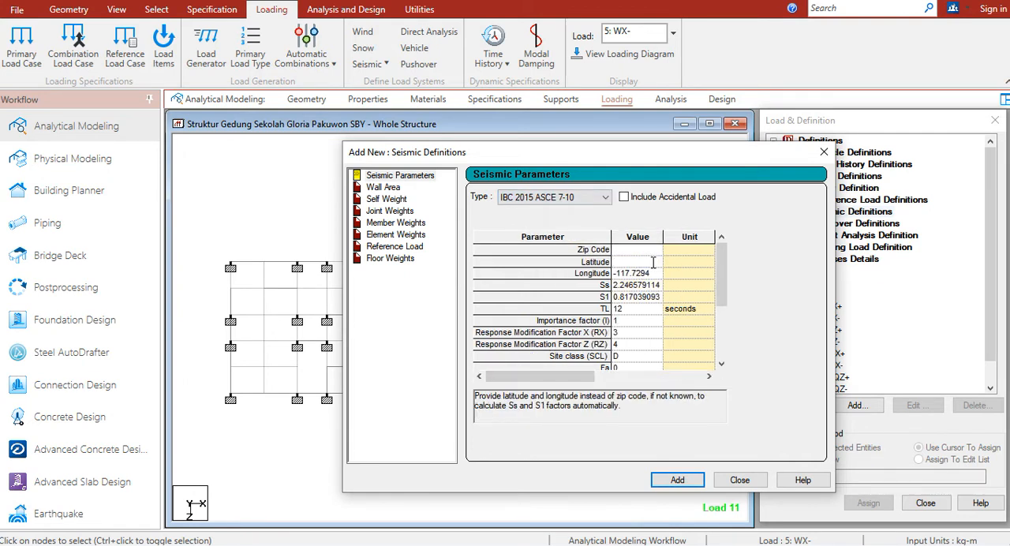
pyautogui.click(659, 273)
pyautogui.press('BackSpace')
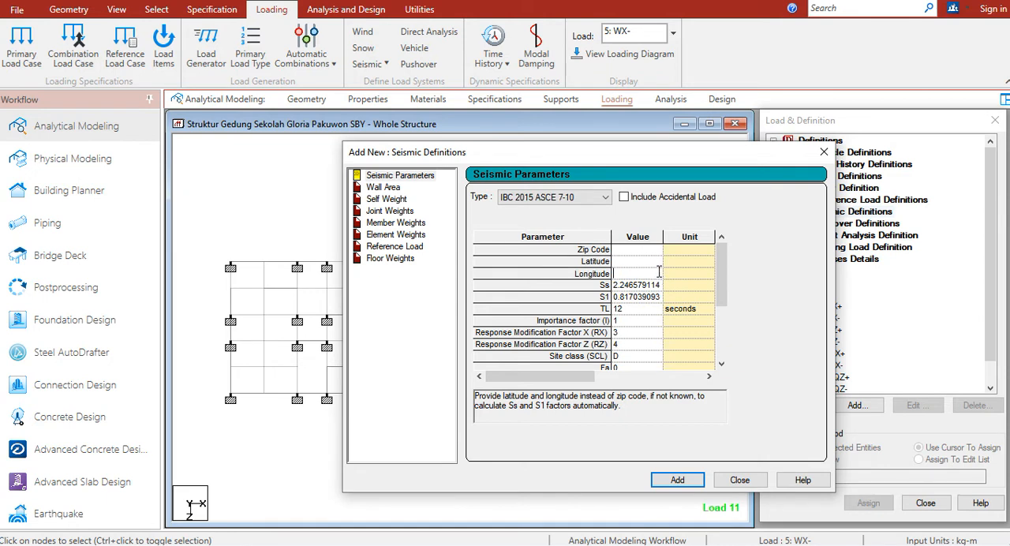
# Check the SS MCEr value in the seismic and wind load workbook, and set the Ss parameter to 0.6785 in STAAD.Pro
pyautogui.click(659, 287)
pyautogui.click(653, 297)
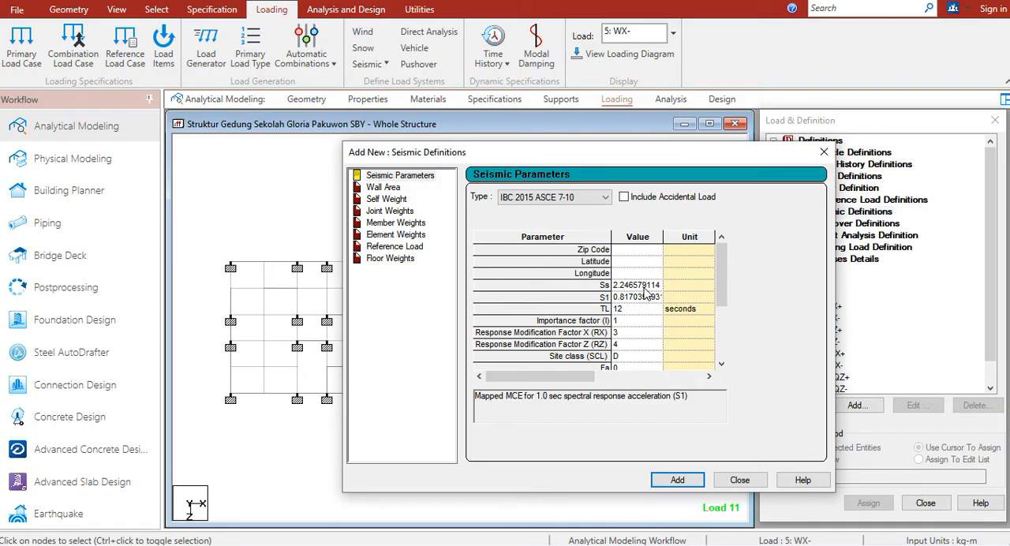
pyautogui.hotkey('alt', 'Tab')
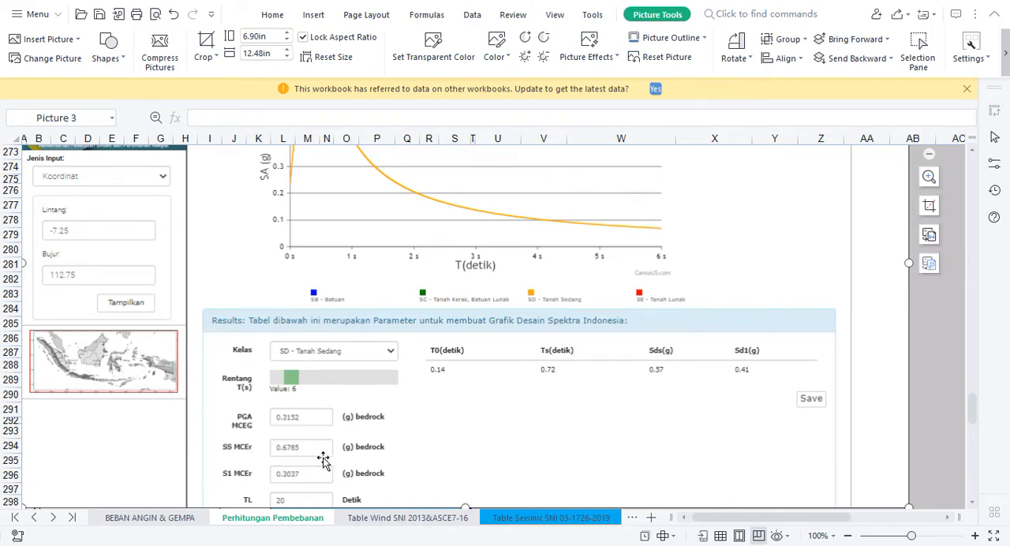
pyautogui.hotkey('alt', 'Tab')
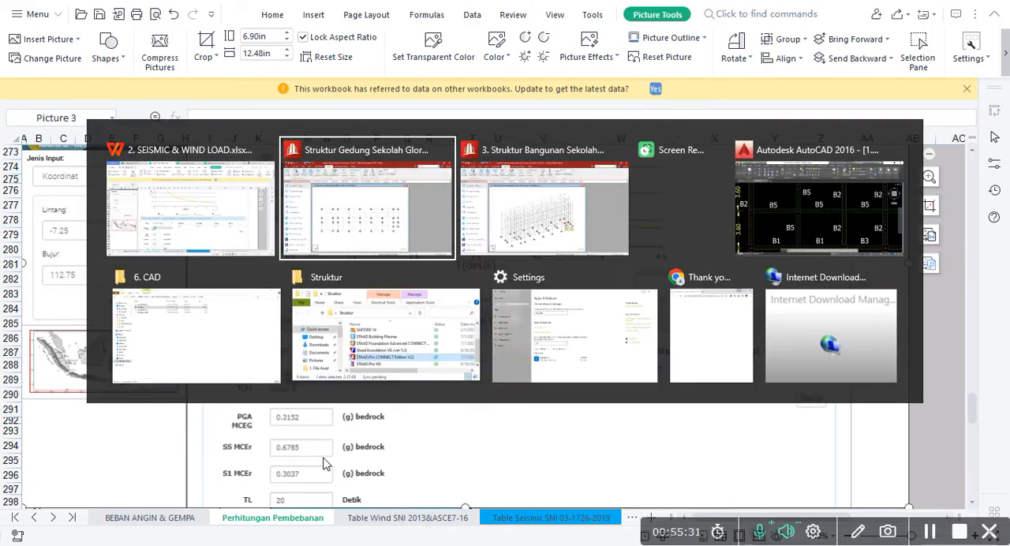
pyautogui.click(645, 288)
pyautogui.doubleClick(642, 285)
pyautogui.press('Delete')
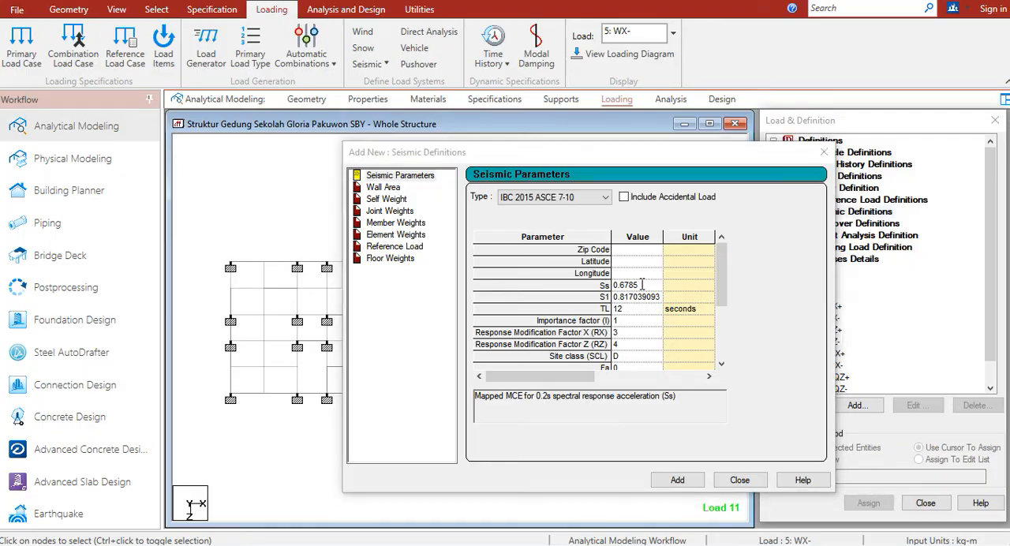
# Check S1 MCEr in the workbook, and set S1 to 0.3037 and TL to 20 seconds in the STAAD.Pro seismic parameters
pyautogui.hotkey('alt', 'Tab')
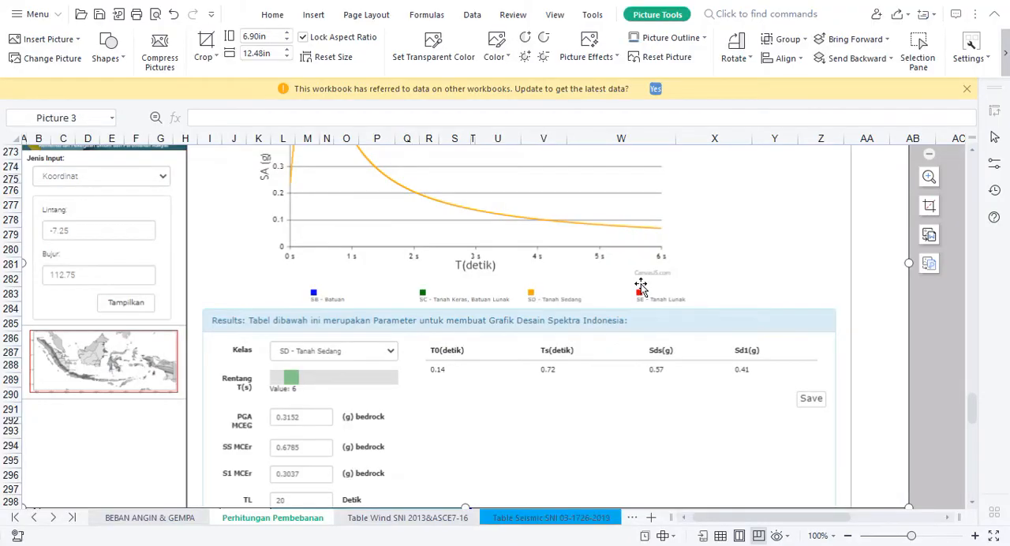
pyautogui.hotkey('alt', 'Tab')
pyautogui.write('0.6785')
pyautogui.click(643, 296)
pyautogui.doubleClick(643, 297)
pyautogui.write('0.')
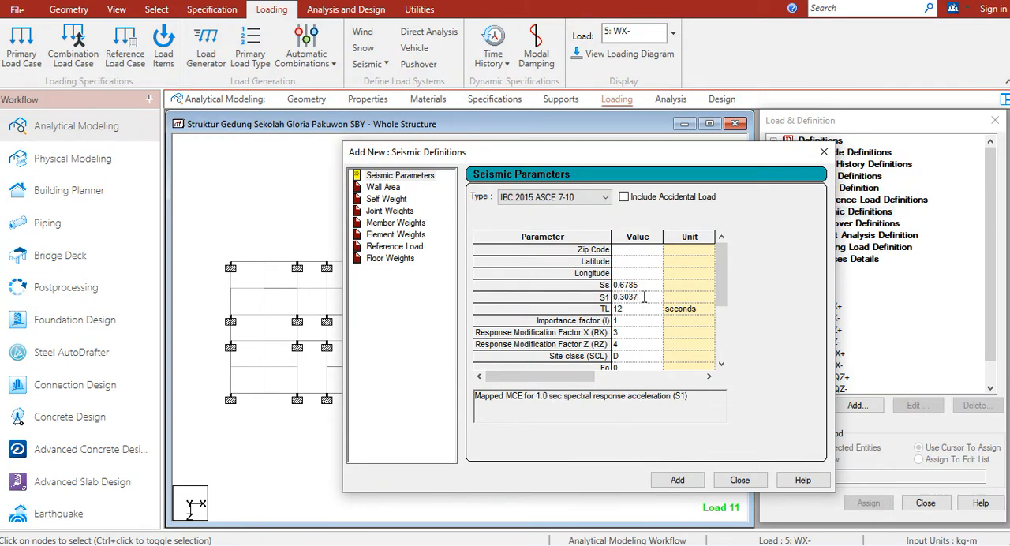
pyautogui.click(643, 309)
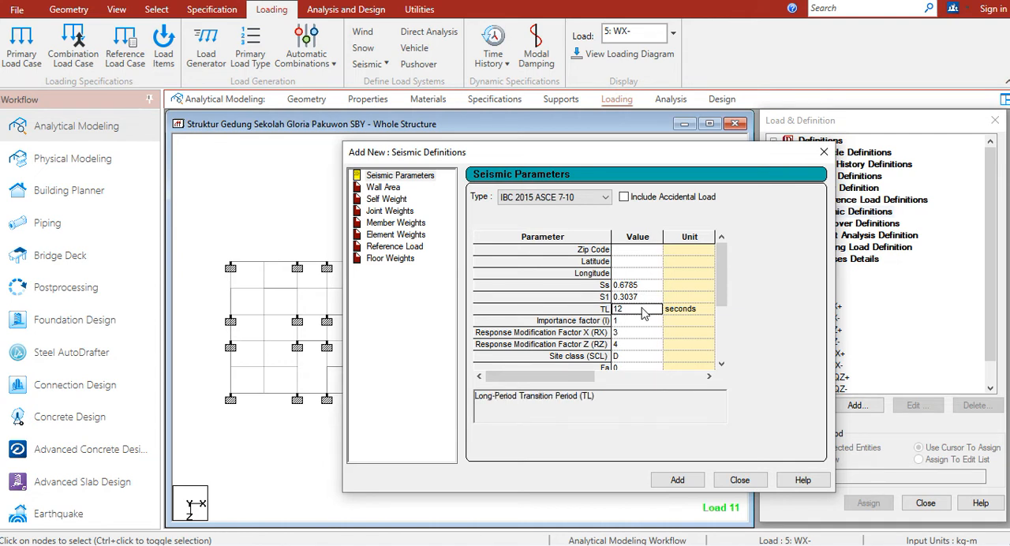
pyautogui.write('20')
pyautogui.moveTo(723, 288); pyautogui.dragTo(723, 299)
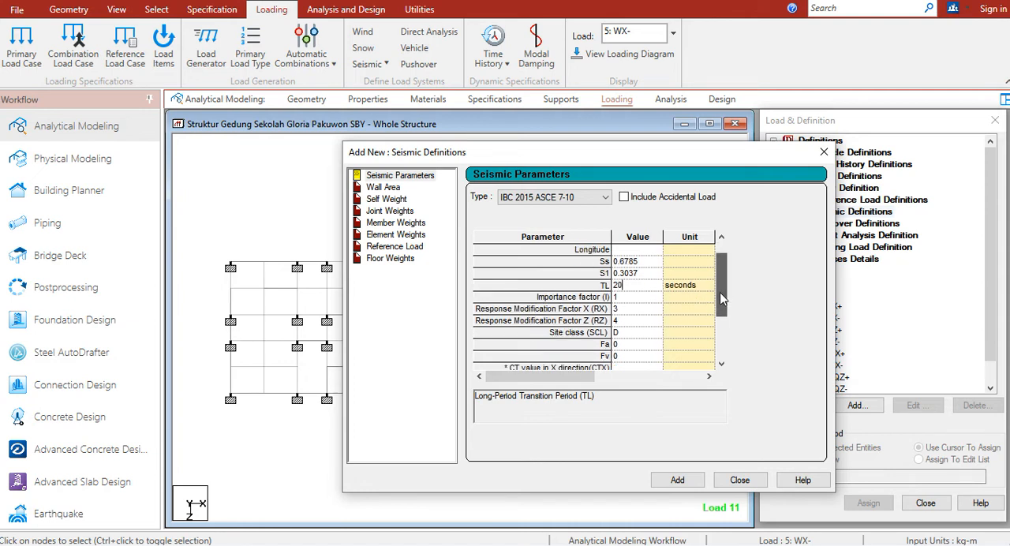
pyautogui.click(654, 298)
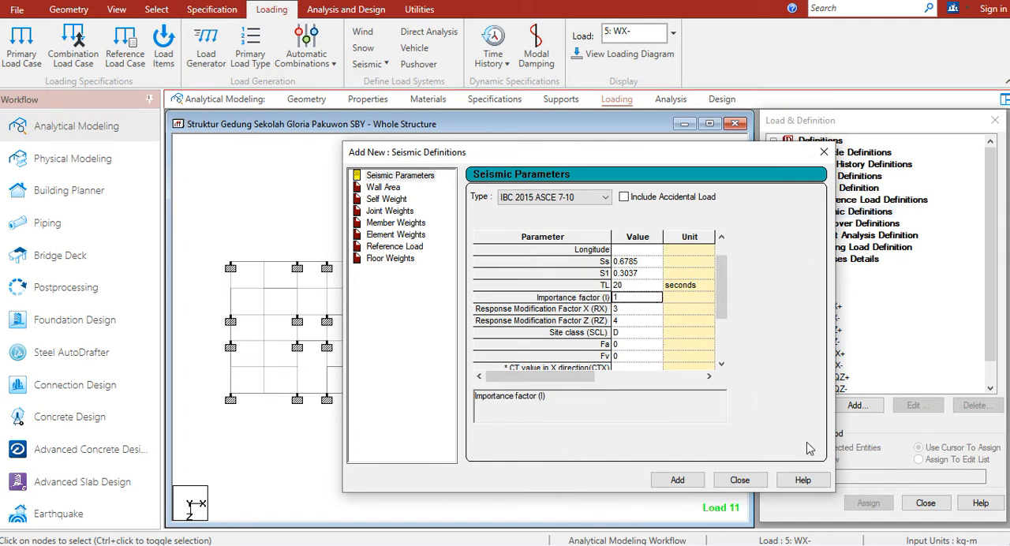
pyautogui.click(926, 525)
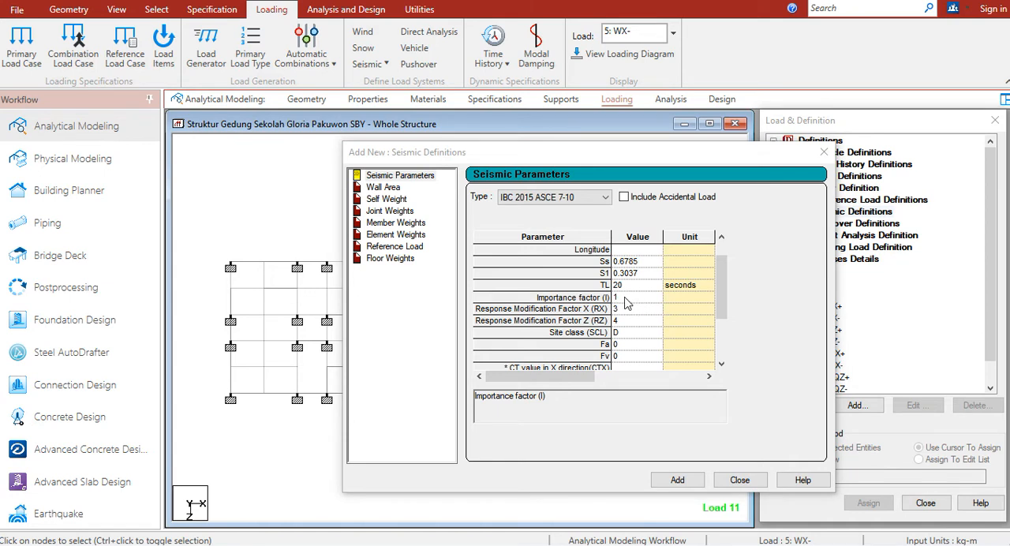
pyautogui.hotkey('alt', 'Tab')
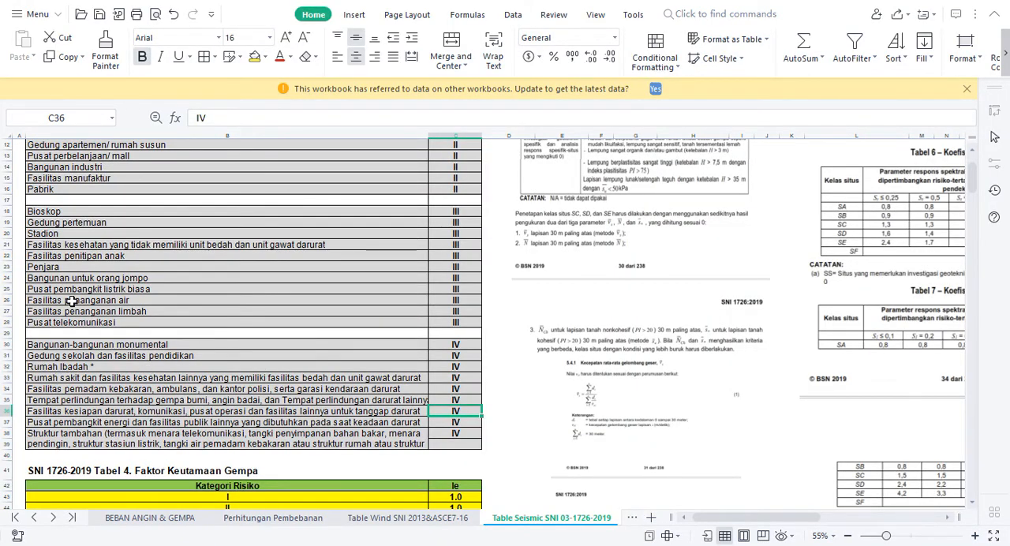
pyautogui.moveTo(59, 358); pyautogui.dragTo(449, 355)
pyautogui.click(454, 357)
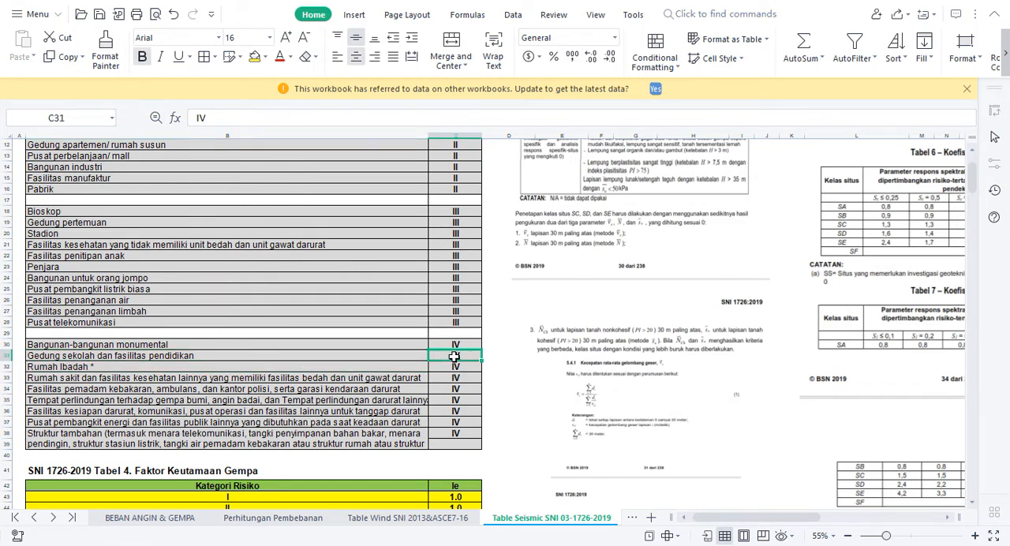
pyautogui.click(317, 470)
pyautogui.press('Down')
pyautogui.press('Down')
pyautogui.press('Down')
pyautogui.press('Down')
pyautogui.press('Down')
pyautogui.press('Down')
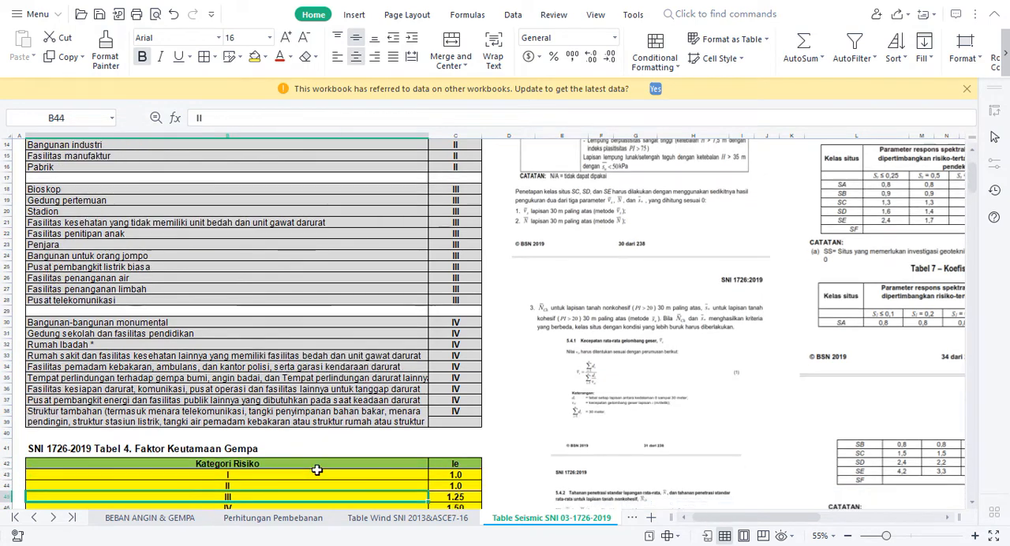
pyautogui.click(462, 484)
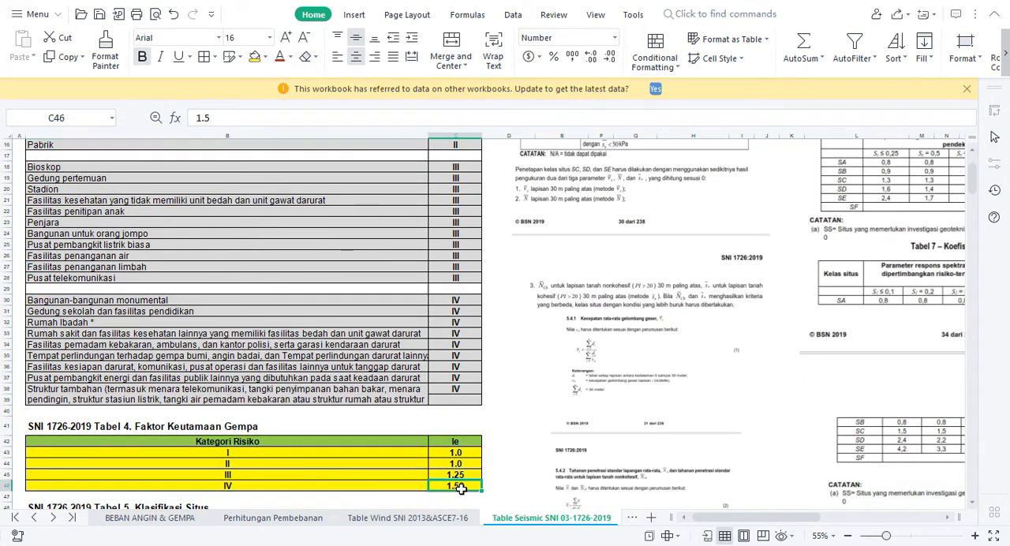
# Return to STAAD.Pro and set the importance factor (I) to 1.5 in the seismic parameters
pyautogui.hotkey('alt', 'Tab')
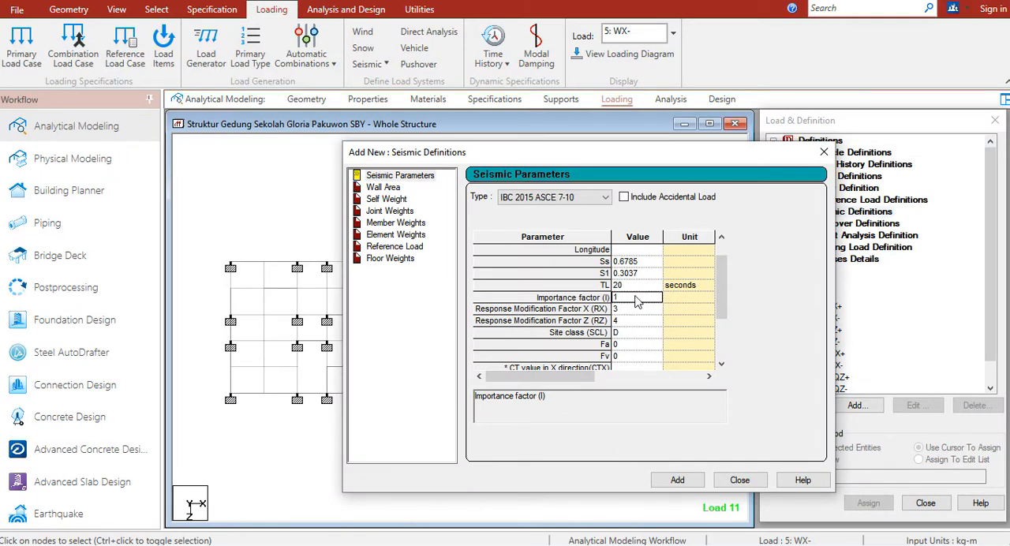
pyautogui.click(636, 298)
pyautogui.click(634, 311)
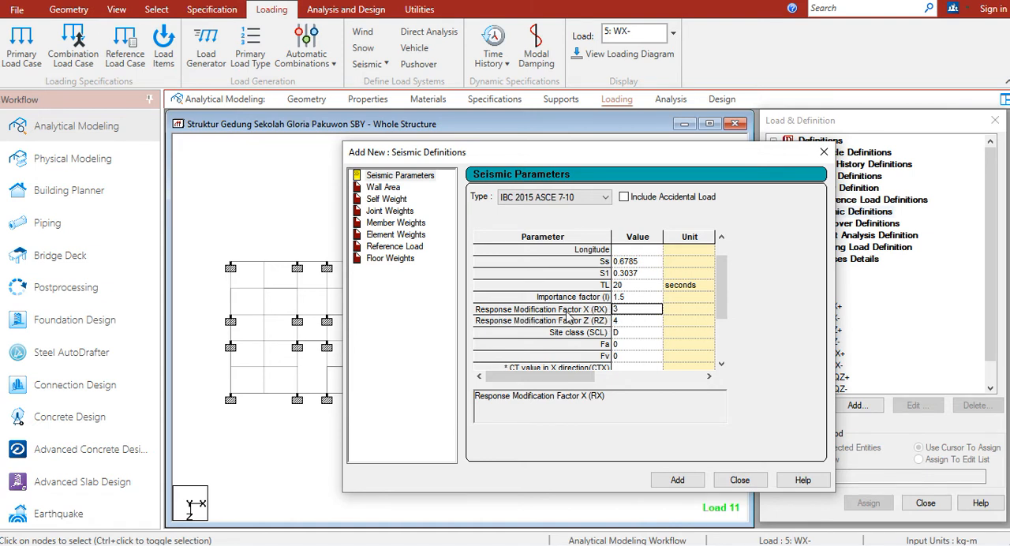
# Switch back to the workbook and look through SNI 1726-2019 Table 12 for the frame system matching the response modification factor
pyautogui.click(935, 537)
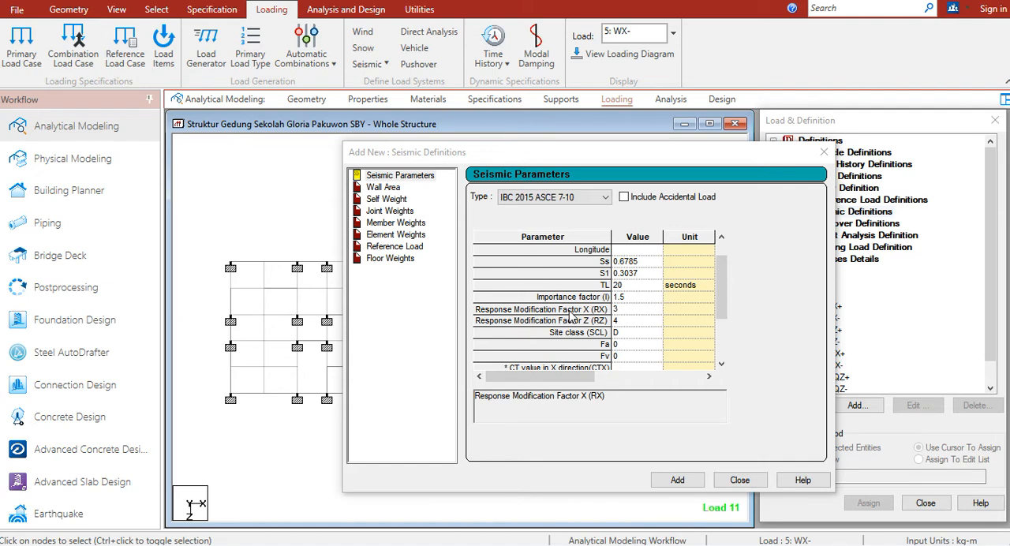
pyautogui.hotkey('alt', 'Tab')
pyautogui.hotkey('alt', 'Tab')
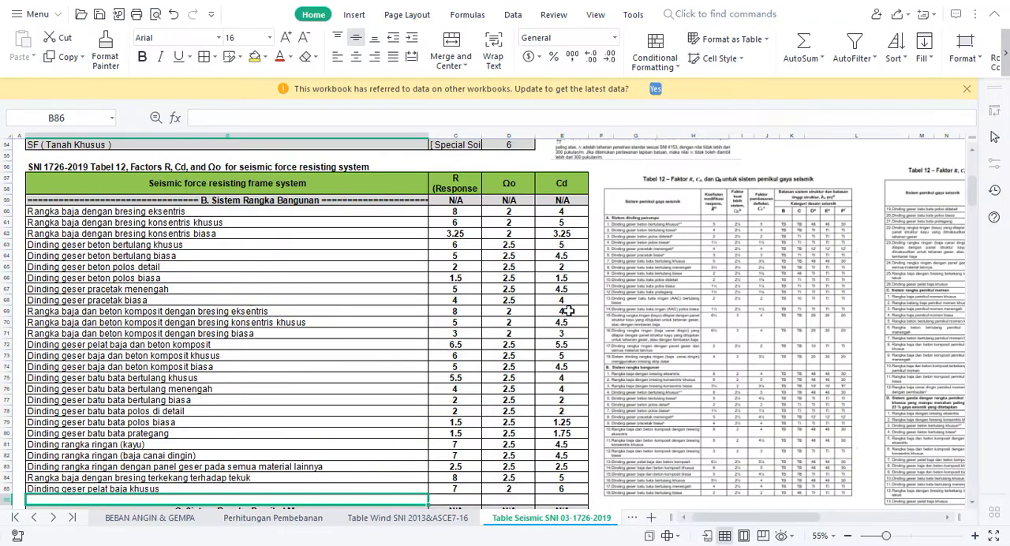
pyautogui.click(250, 325)
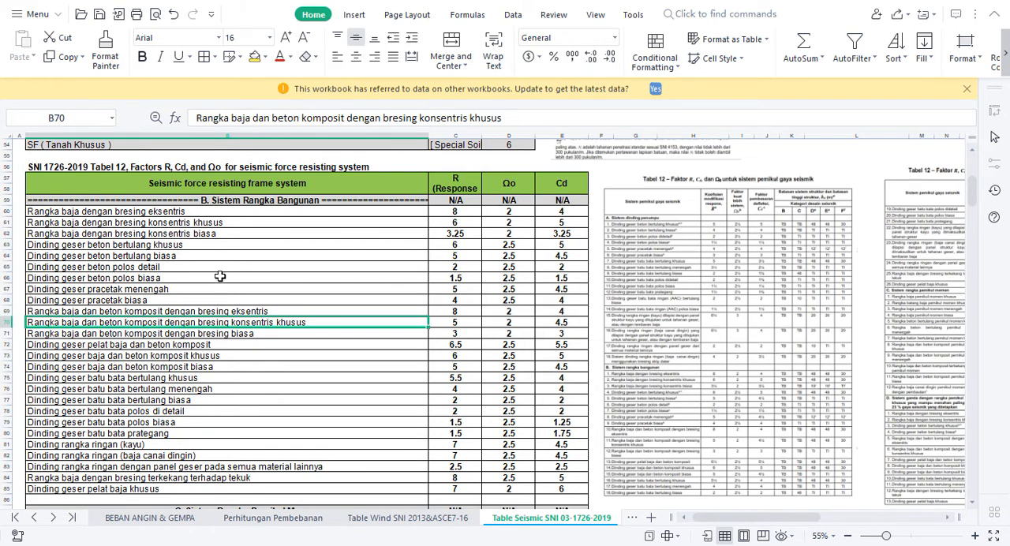
pyautogui.press('Down')
pyautogui.scroll(-2, 220, 276)
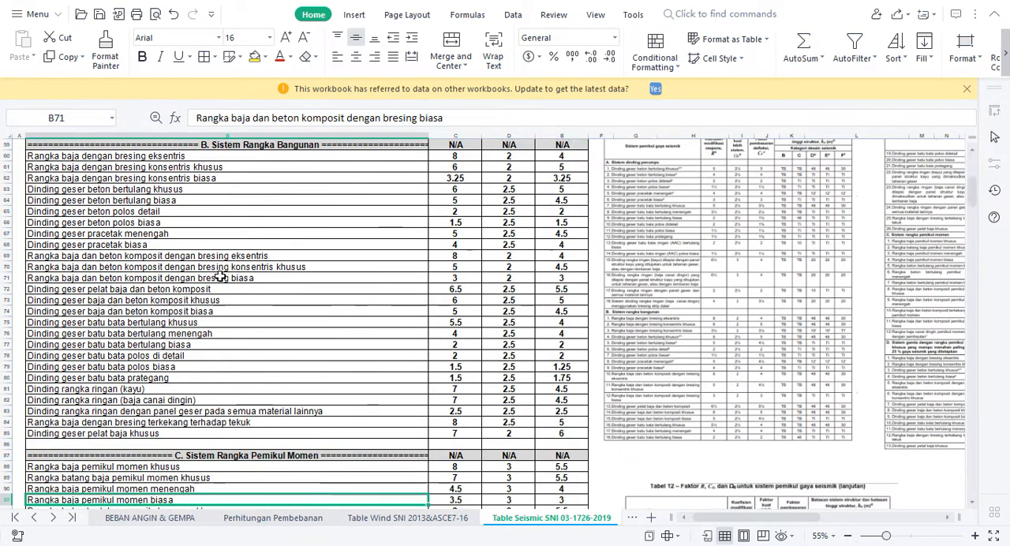
pyautogui.press('Down')
pyautogui.press('Down')
pyautogui.press('Down')
pyautogui.press('Down')
pyautogui.press('Down')
pyautogui.press('Down')
pyautogui.press('Down')
pyautogui.press('Down')
pyautogui.press('Down')
pyautogui.press('Down')
pyautogui.press('Down')
pyautogui.press('Down')
pyautogui.press('Down')
pyautogui.press('Down')
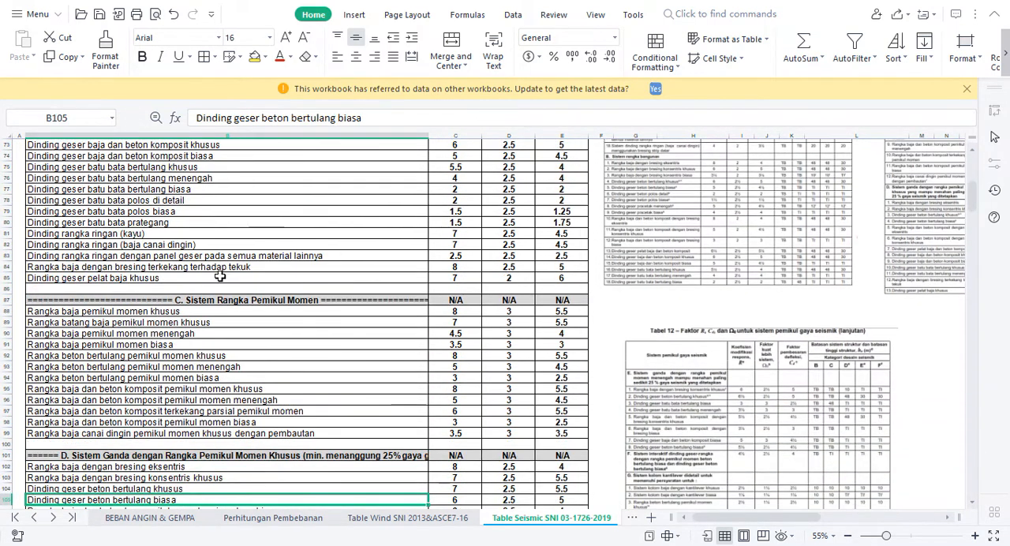
# Highlight the "Rangka beton bertulang pemikul momen khusus" name and its R value in yellow in Table 12
pyautogui.click(171, 359)
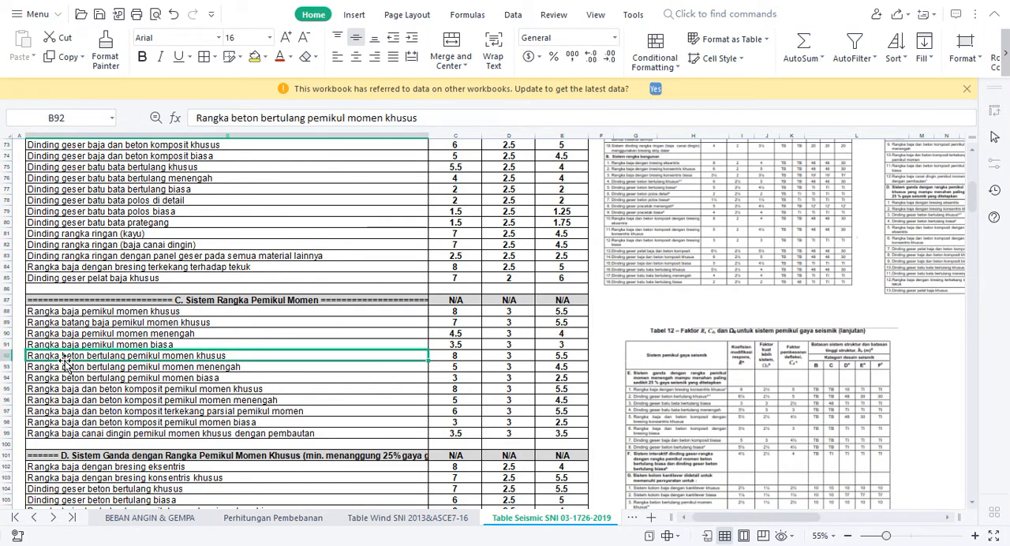
pyautogui.click(254, 56)
pyautogui.click(463, 355)
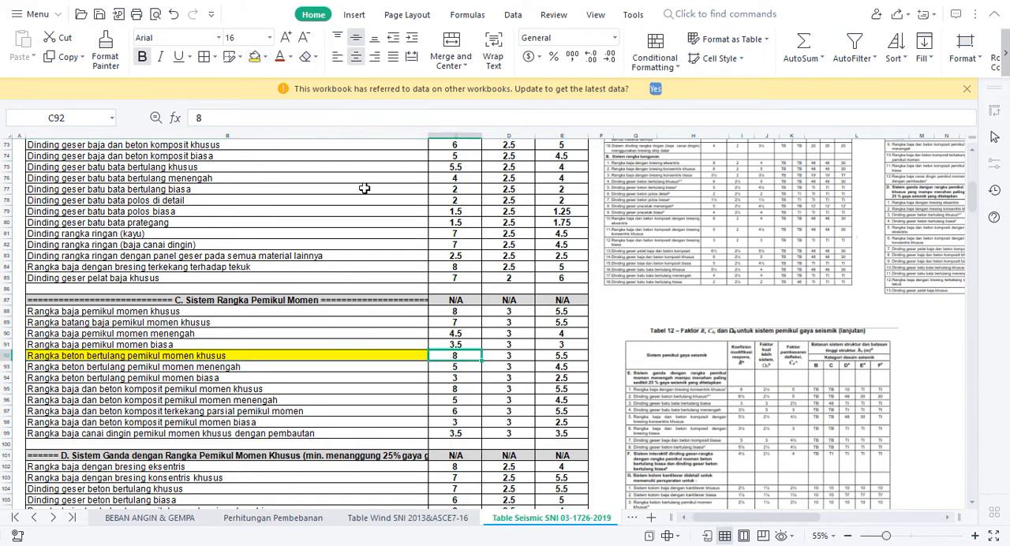
pyautogui.click(254, 61)
# Review the R values of Table 12 from the moment frame section back up to the start of the building frame section
pyautogui.click(456, 266)
pyautogui.press('Up')
pyautogui.press('Up')
pyautogui.press('Up')
pyautogui.press('Up')
pyautogui.press('Up')
pyautogui.press('Up')
pyautogui.press('Up')
pyautogui.press('Up')
pyautogui.press('Up')
pyautogui.press('Up')
pyautogui.press('Up')
pyautogui.press('Up')
pyautogui.press('Up')
pyautogui.press('Up')
pyautogui.press('Up')
pyautogui.press('Up')
pyautogui.press('Up')
pyautogui.press('Up')
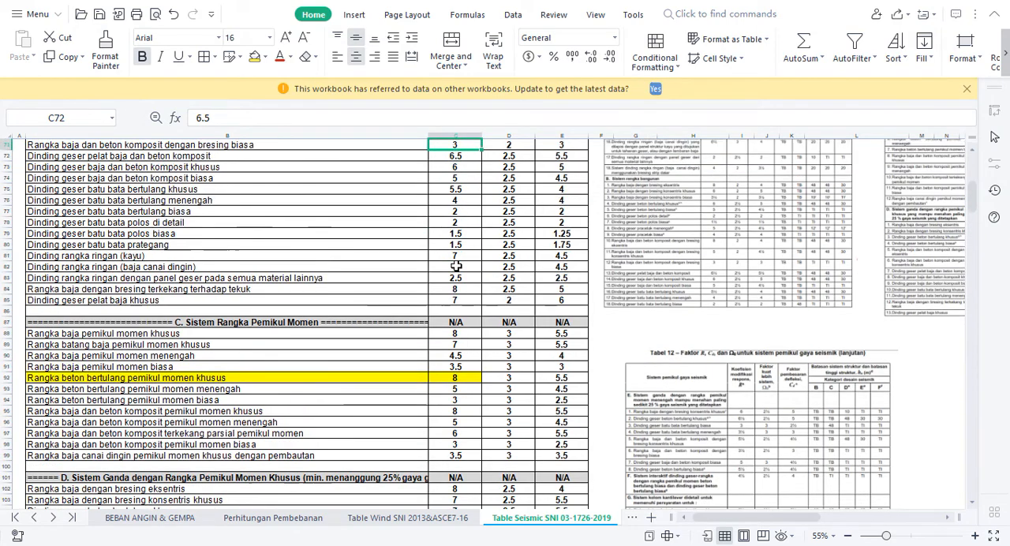
pyautogui.press('Up')
pyautogui.press('Up')
pyautogui.press('Up')
pyautogui.press('Up')
pyautogui.press('Up')
pyautogui.press('Up')
pyautogui.press('Up')
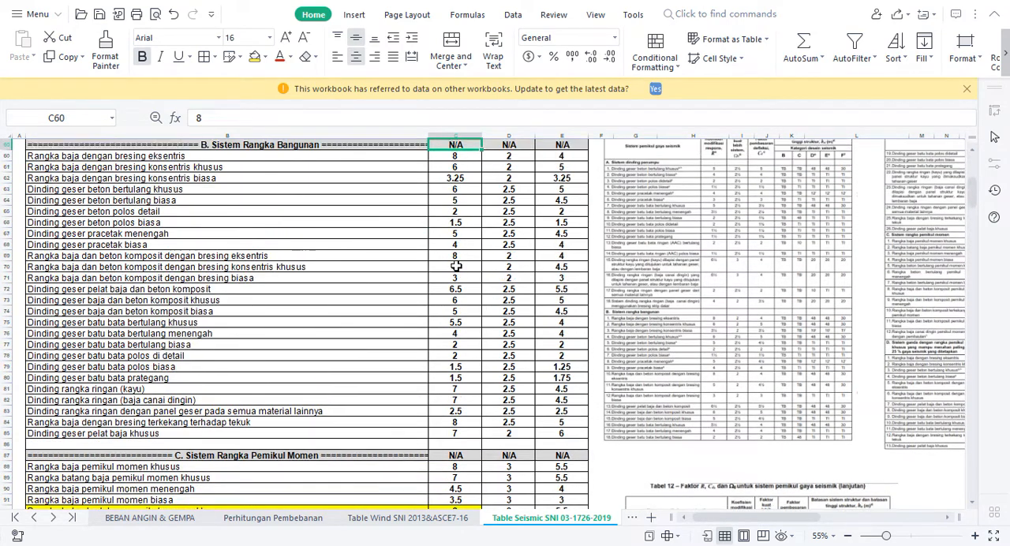
# Finish checking R values in Table 12, then return to STAAD.Pro and set the response modification factors RX and RZ to 8
pyautogui.press('Up')
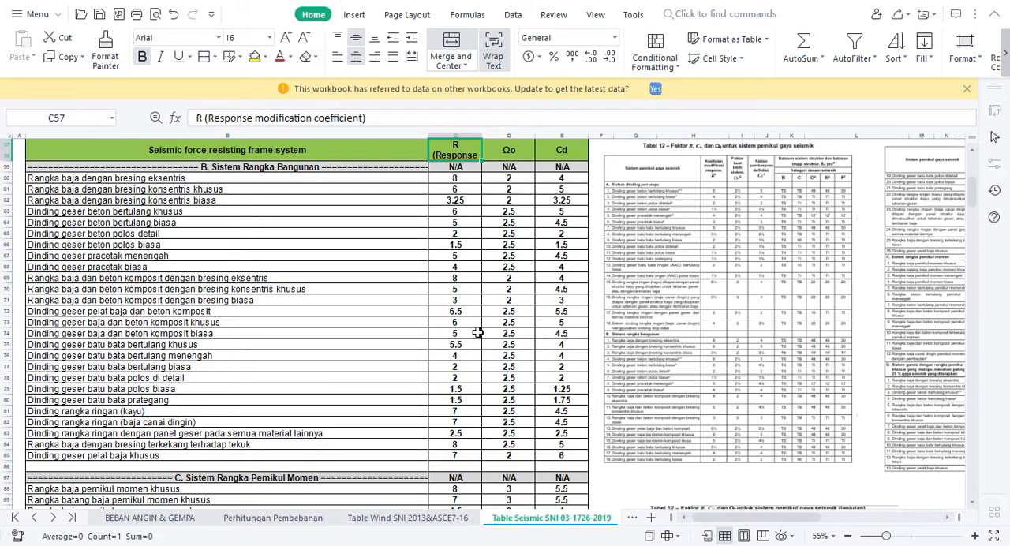
pyautogui.click(463, 491)
pyautogui.press('Down')
pyautogui.press('Down')
pyautogui.press('Down')
pyautogui.press('Down')
pyautogui.press('Down')
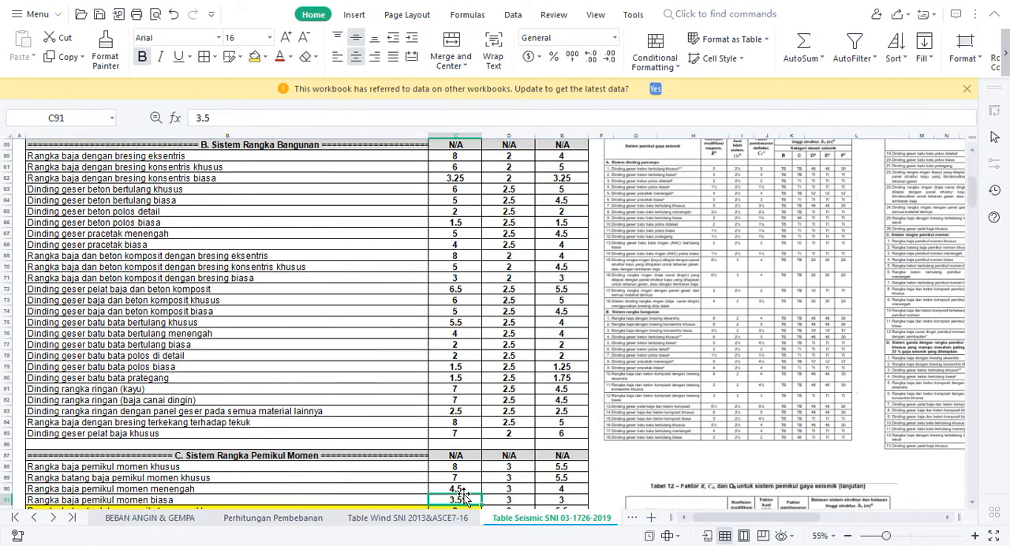
pyautogui.hotkey('alt', 'Tab')
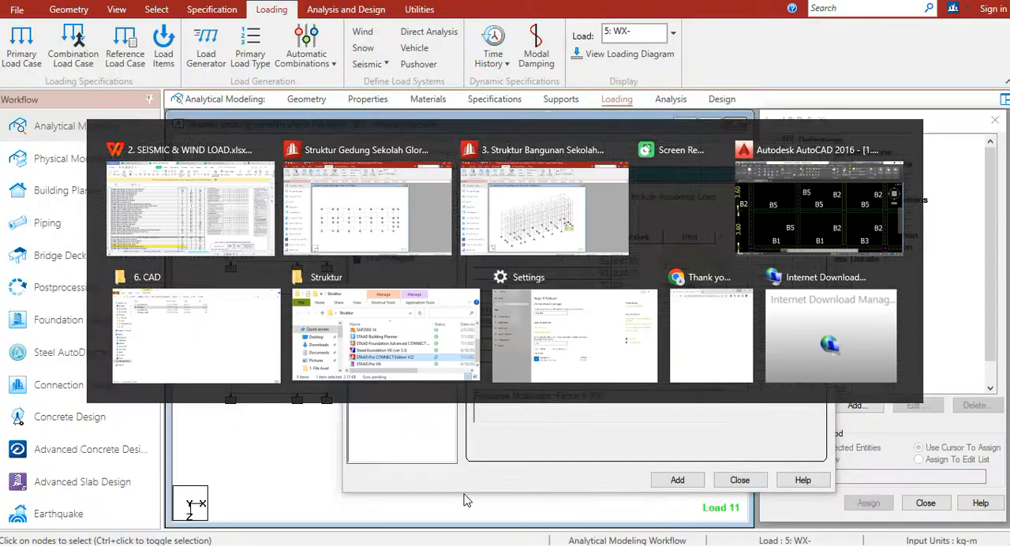
pyautogui.write('8')
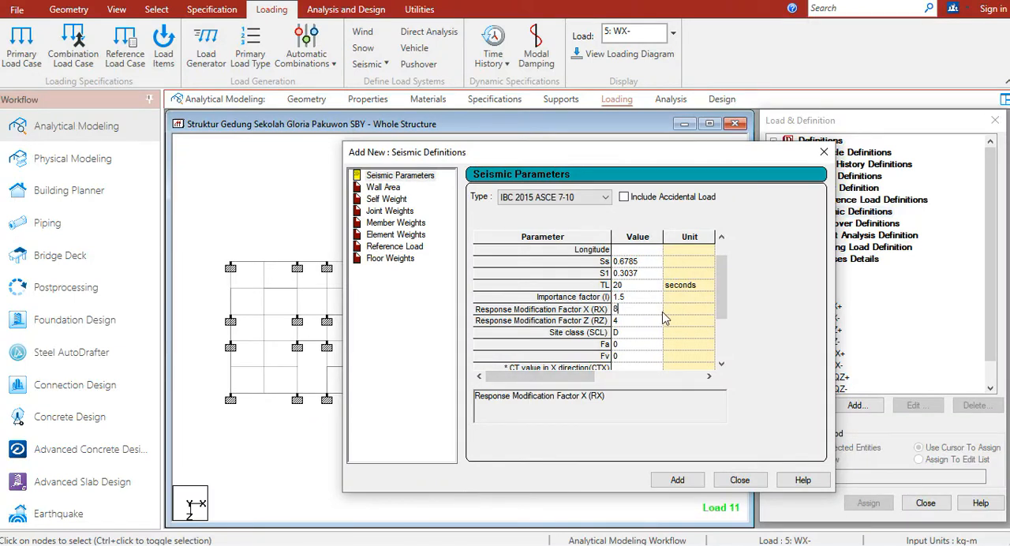
pyautogui.click(648, 325)
pyautogui.write('8')
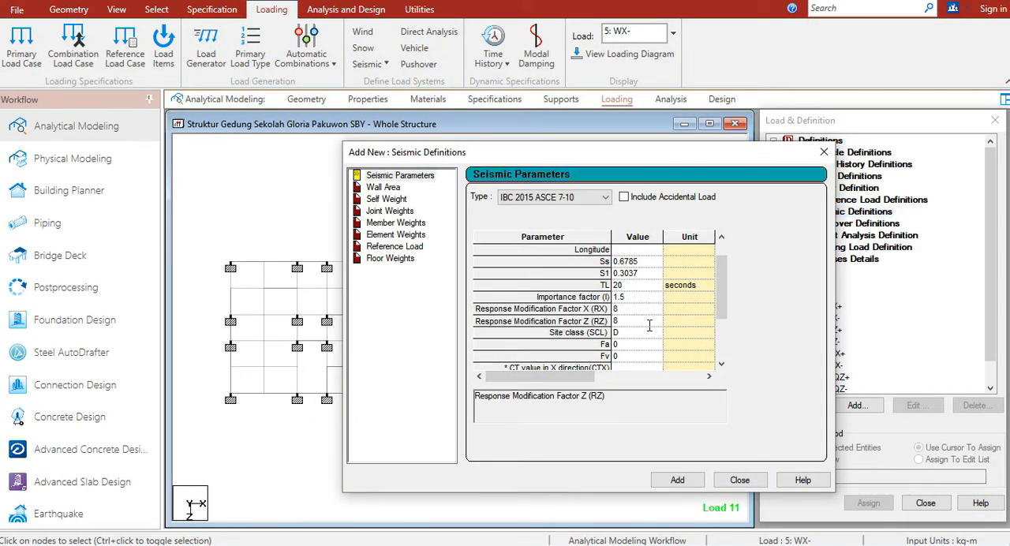
# Choose site class (SCL) D in the seismic parameters
pyautogui.click(650, 333)
pyautogui.click(652, 337)
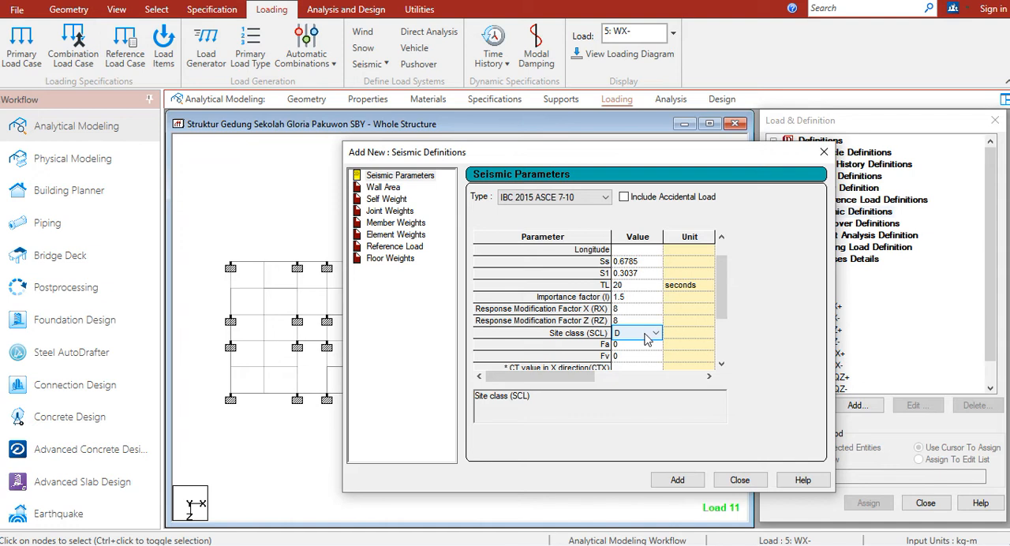
pyautogui.moveTo(721, 289); pyautogui.dragTo(719, 298)
pyautogui.click(646, 324)
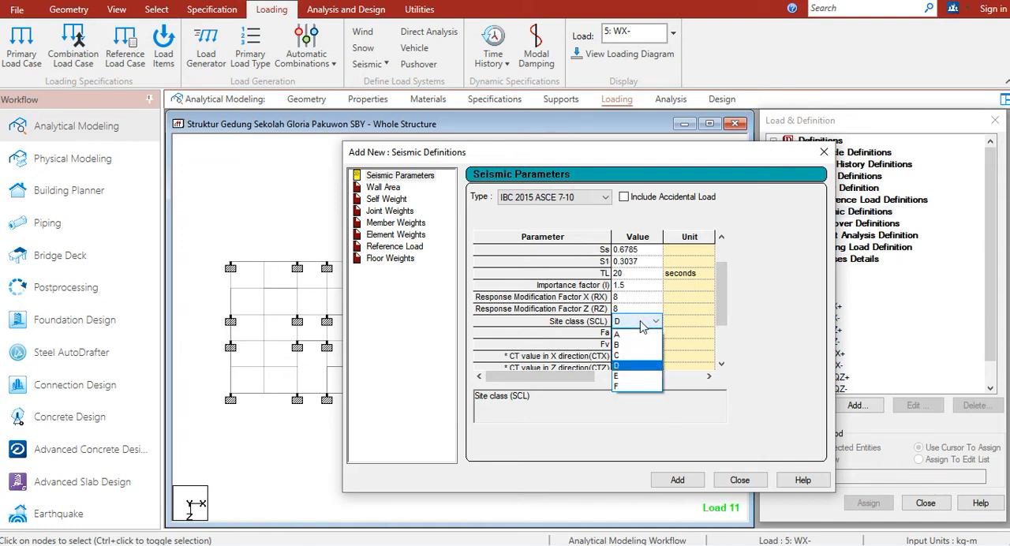
pyautogui.click(618, 366)
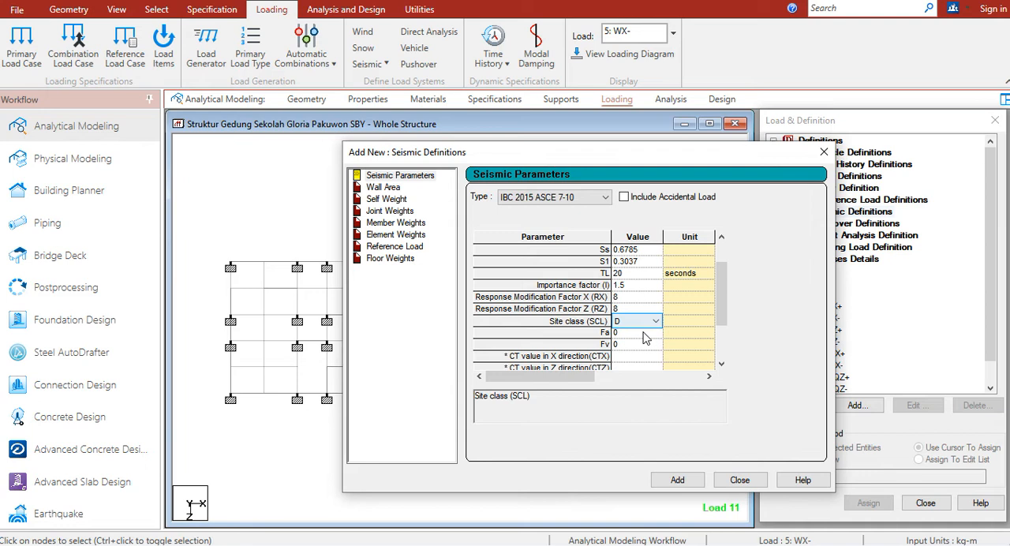
# Switch to the workbook's "Penentuan SS dan S1" sheet and check the Ss and S1 values used for the site coefficients Fa and Fv
pyautogui.click(644, 336)
pyautogui.click(635, 345)
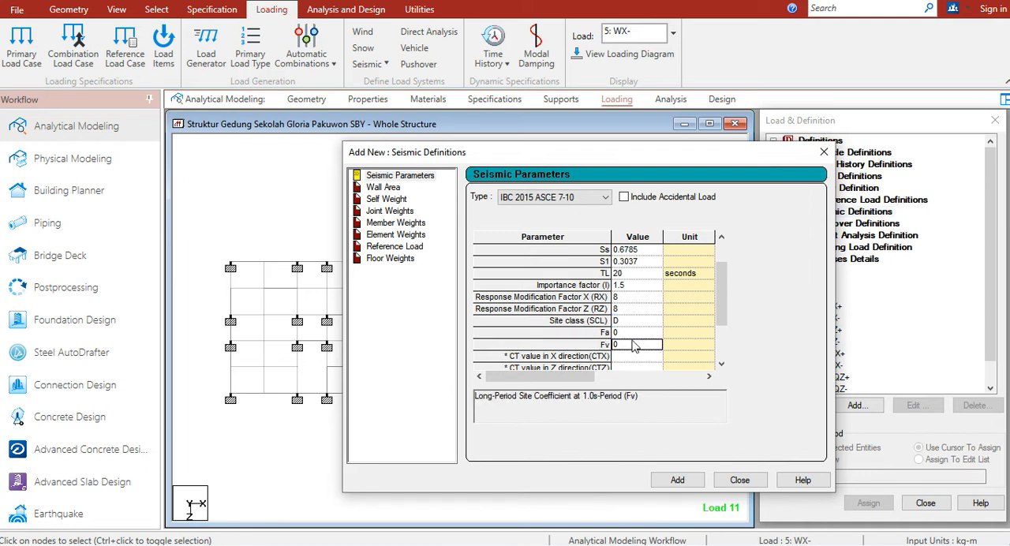
pyautogui.click(632, 335)
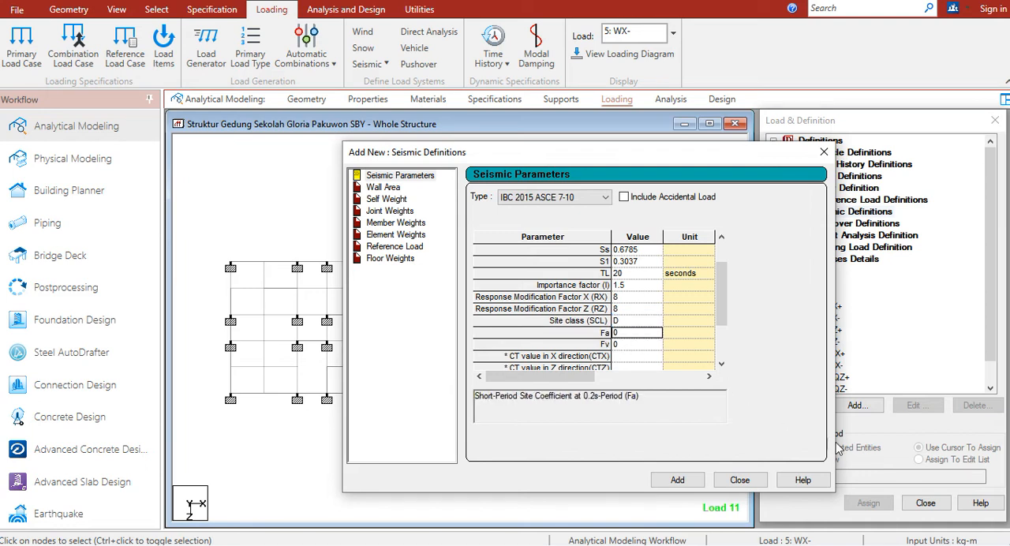
pyautogui.click(930, 529)
pyautogui.hotkey('alt', 'Tab')
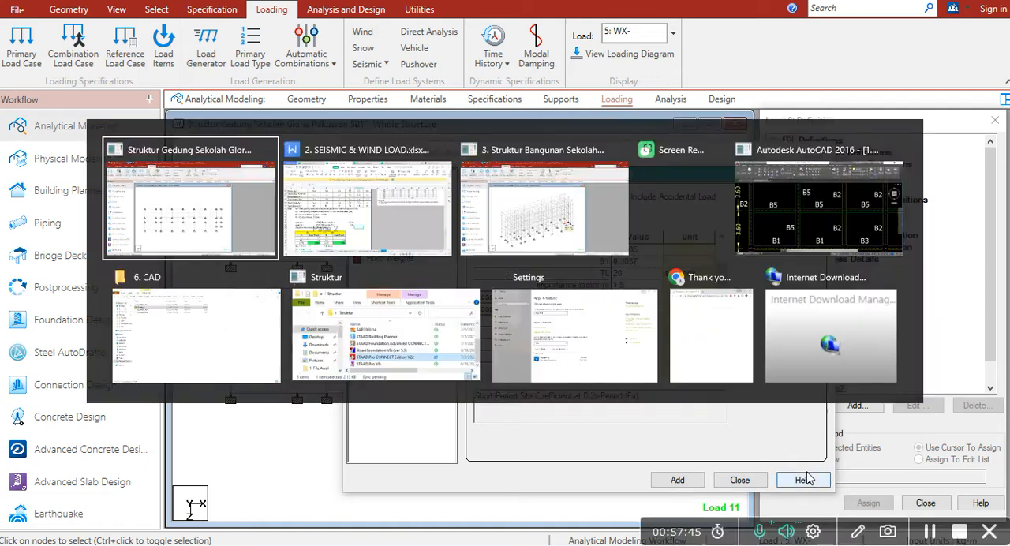
pyautogui.hotkey('alt', 'Tab')
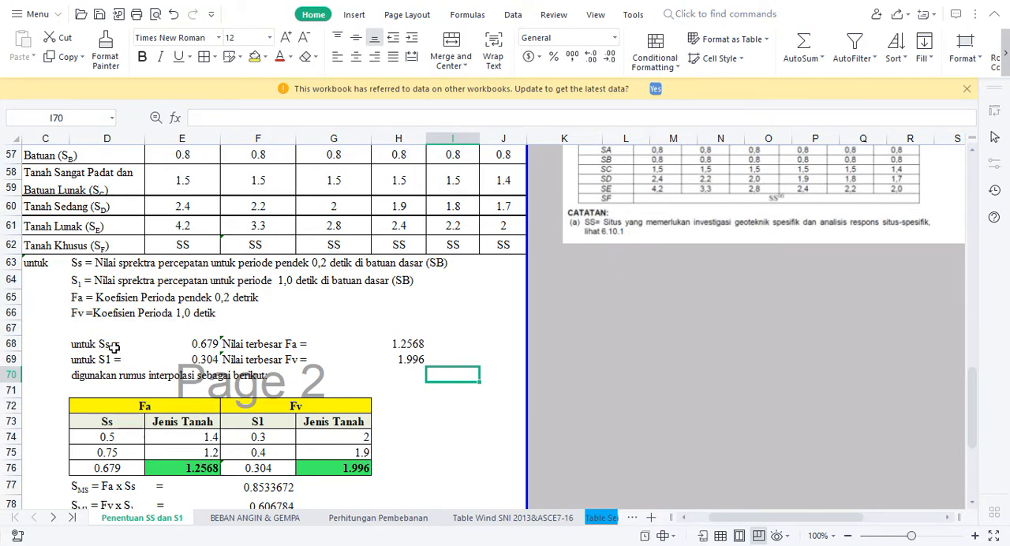
pyautogui.click(184, 344)
pyautogui.click(191, 361)
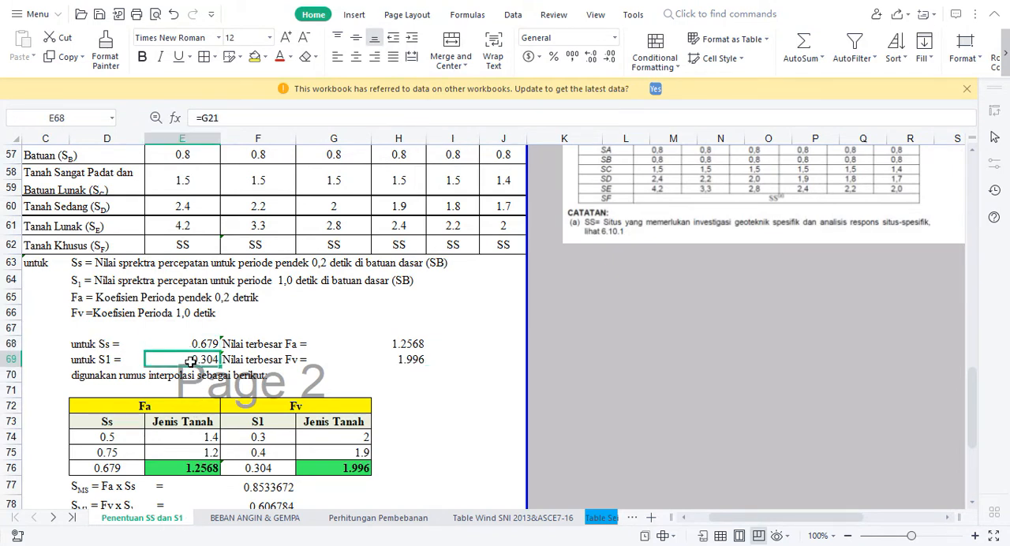
# Examine the bounding Ss and S1 values in the Fa and Fv interpolation table, comparing them with the site's Ss
pyautogui.click(142, 411)
pyautogui.click(123, 439)
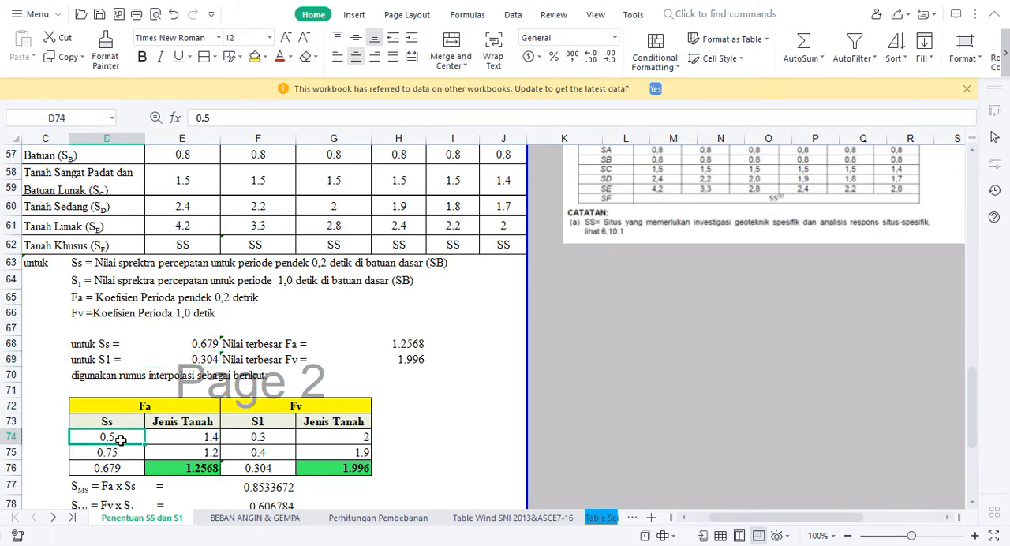
pyautogui.click(280, 406)
pyautogui.click(269, 439)
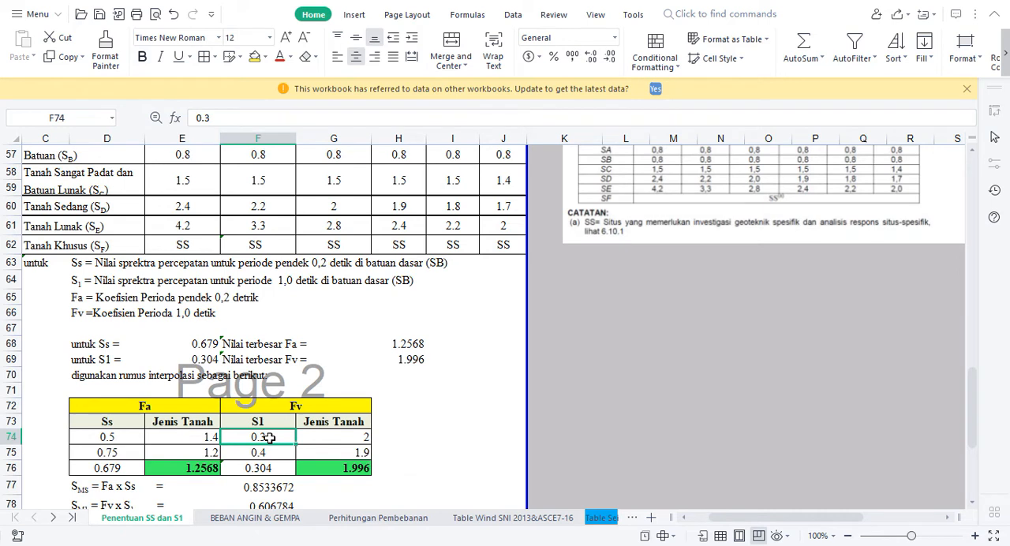
pyautogui.click(179, 411)
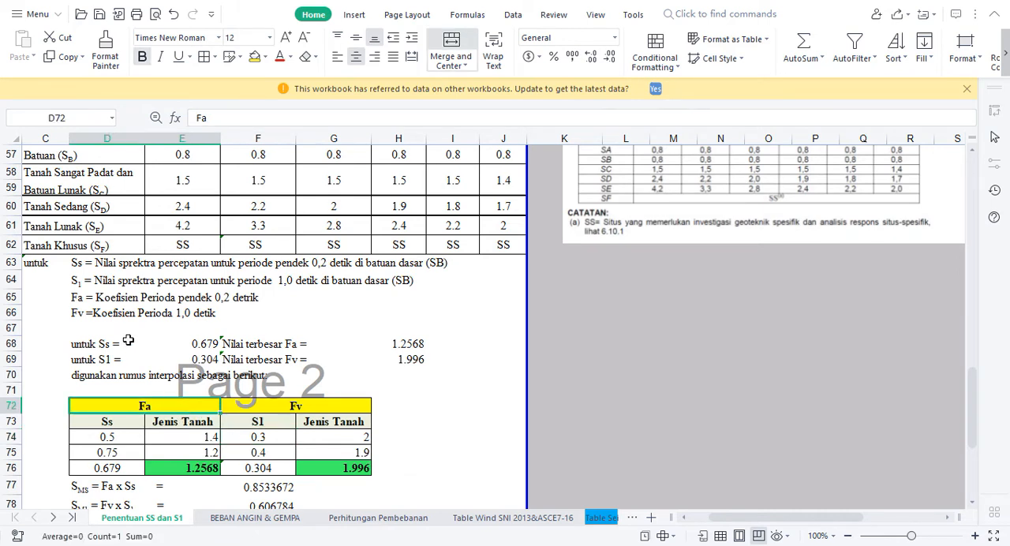
pyautogui.click(202, 344)
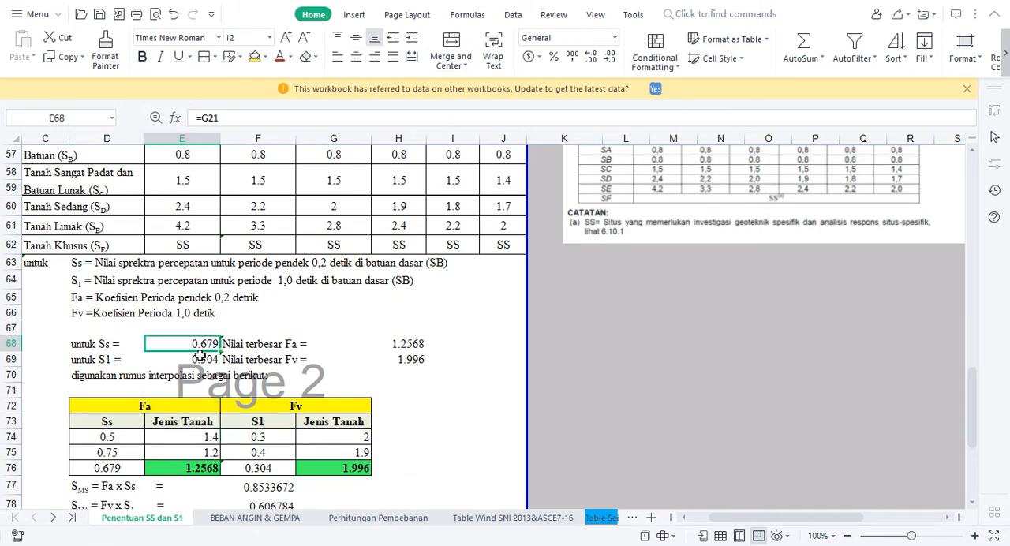
pyautogui.click(113, 439)
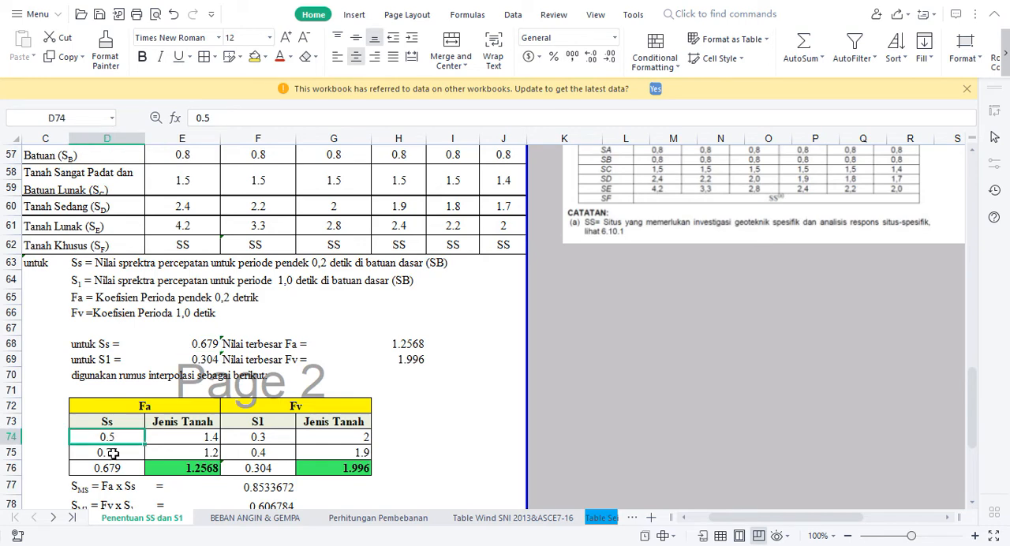
pyautogui.click(113, 454)
# Look up the Fa coefficients for Tanah Sedang (SD) at Ss = 0,5 and Ss = 0,75 in Tabel 4
pyautogui.click(363, 302)
pyautogui.press('Up')
pyautogui.press('Up')
pyautogui.press('Up')
pyautogui.press('Up')
pyautogui.press('Up')
pyautogui.press('Up')
pyautogui.press('Up')
pyautogui.press('Up')
pyautogui.press('Up')
pyautogui.press('Up')
pyautogui.press('Up')
pyautogui.press('Up')
pyautogui.press('Up')
pyautogui.press('Up')
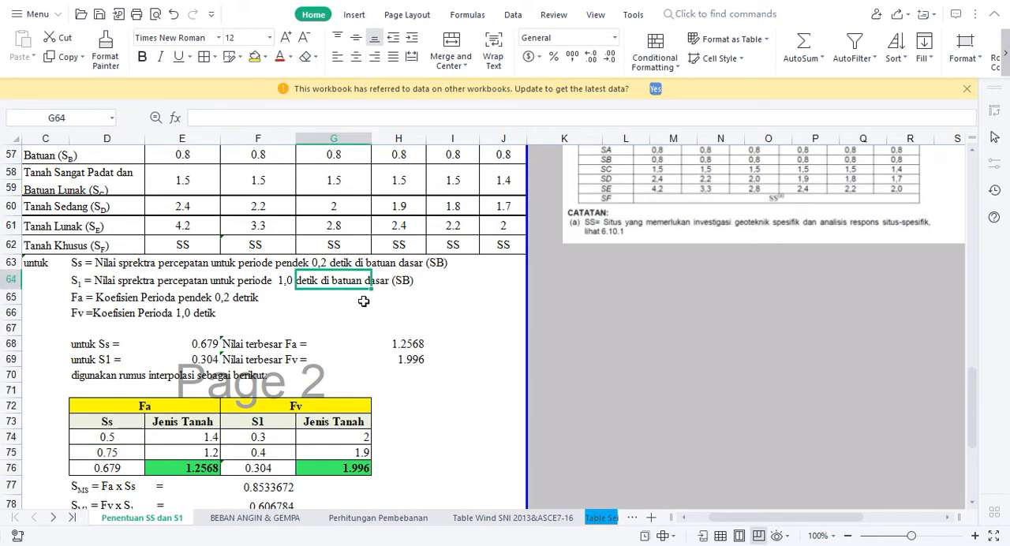
pyautogui.press('Up')
pyautogui.press('Up')
pyautogui.press('Up')
pyautogui.press('Up')
pyautogui.press('Up')
pyautogui.press('Up')
pyautogui.press('Up')
pyautogui.press('Up')
pyautogui.press('Down')
pyautogui.press('Down')
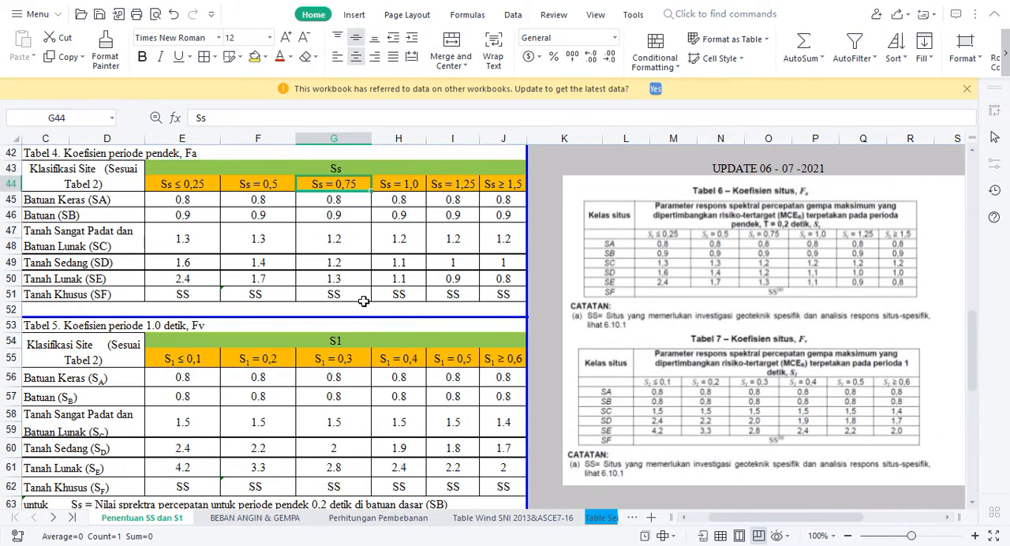
pyautogui.moveTo(268, 203); pyautogui.dragTo(334, 199)
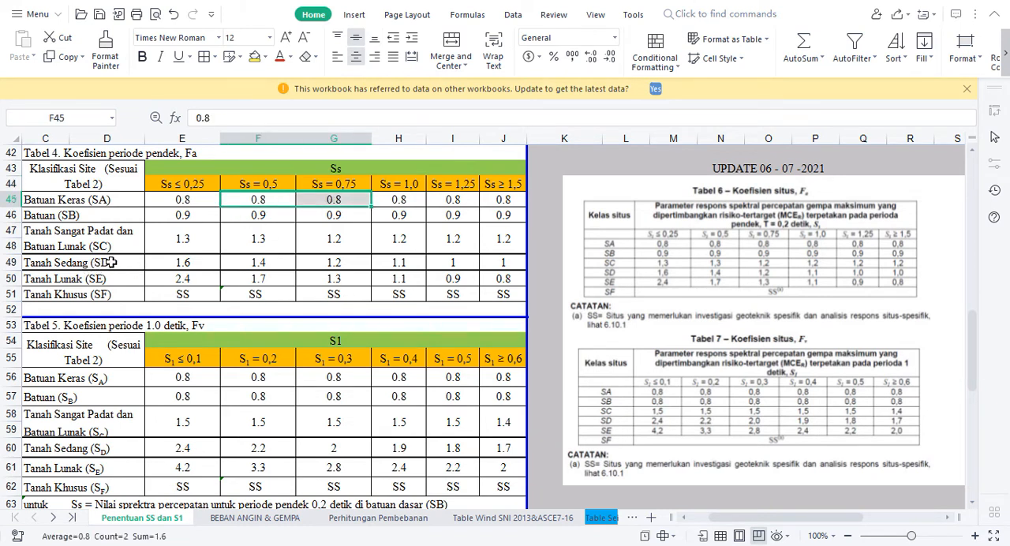
pyautogui.click(261, 264)
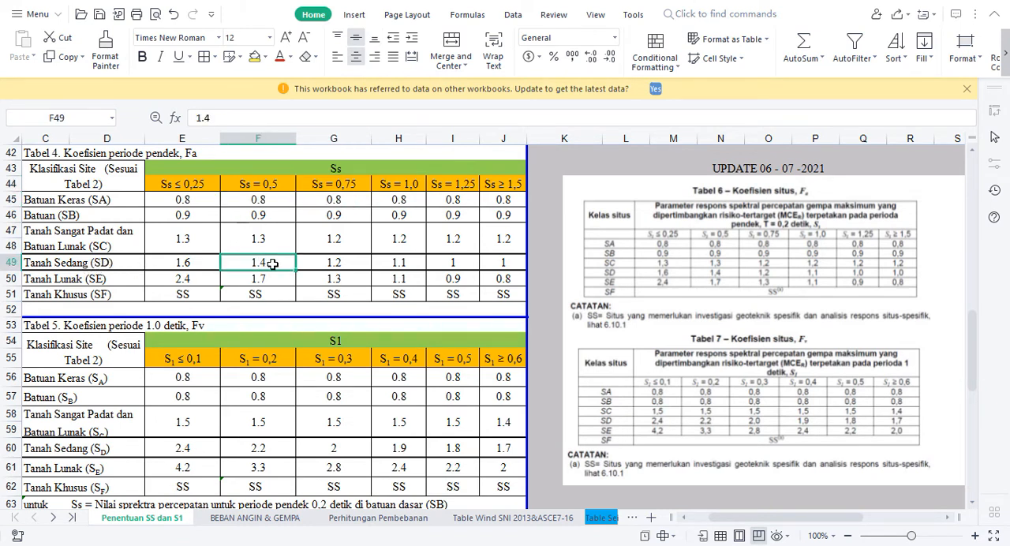
pyautogui.click(325, 266)
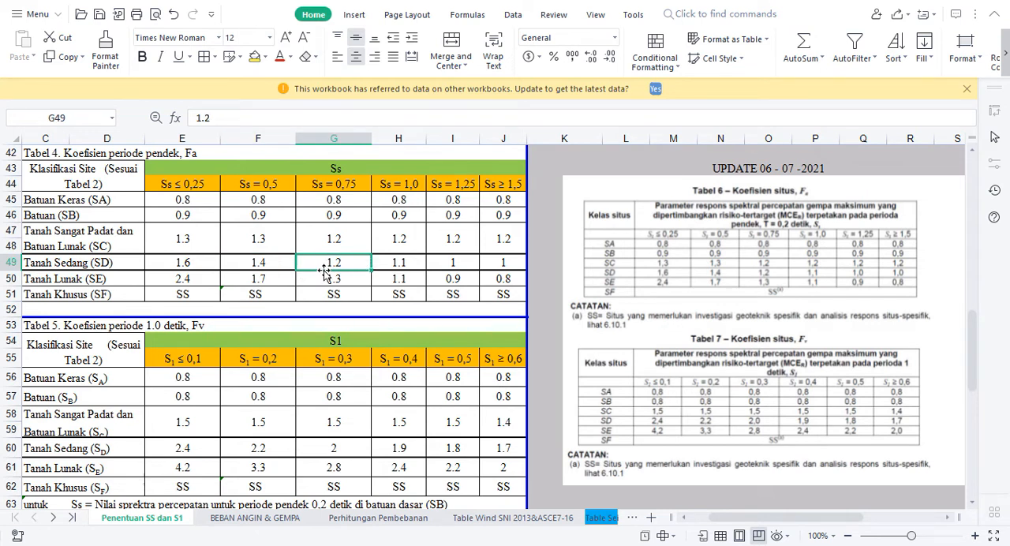
# Look up the Fv coefficients for Tanah Sedang (SD) at S1 = 0,3 and S1 = 0,4 in Tabel 5
pyautogui.click(337, 340)
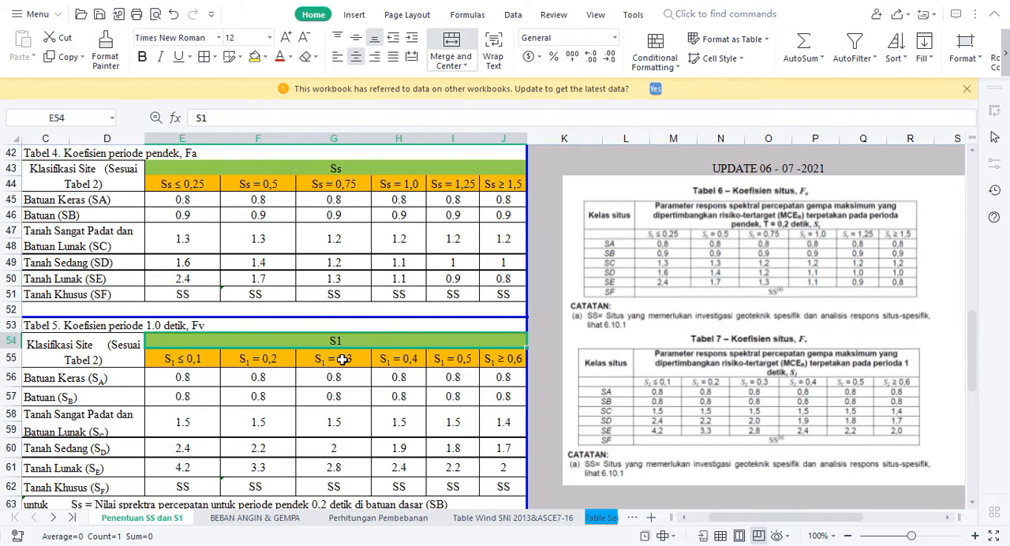
pyautogui.moveTo(342, 359); pyautogui.dragTo(384, 359)
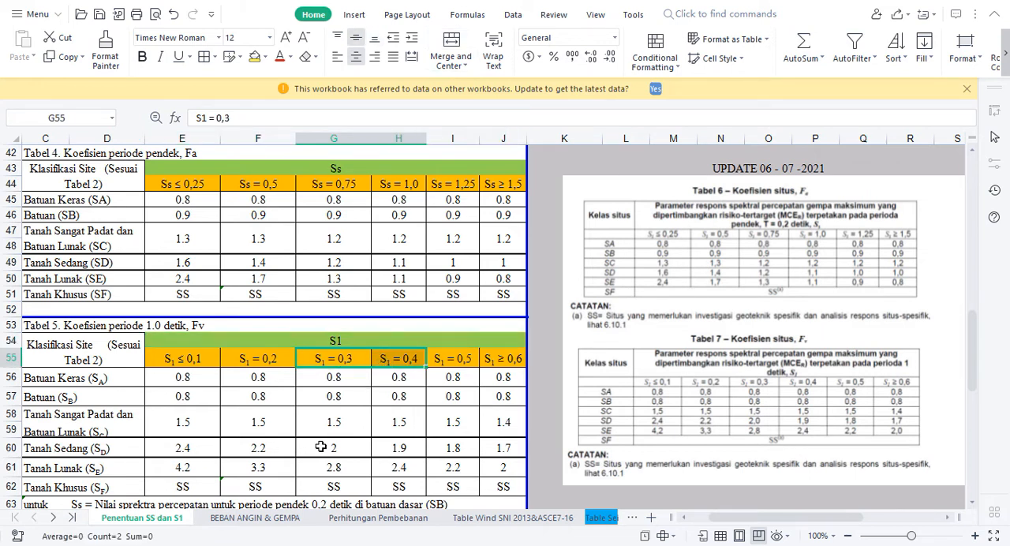
pyautogui.moveTo(333, 447); pyautogui.dragTo(390, 449)
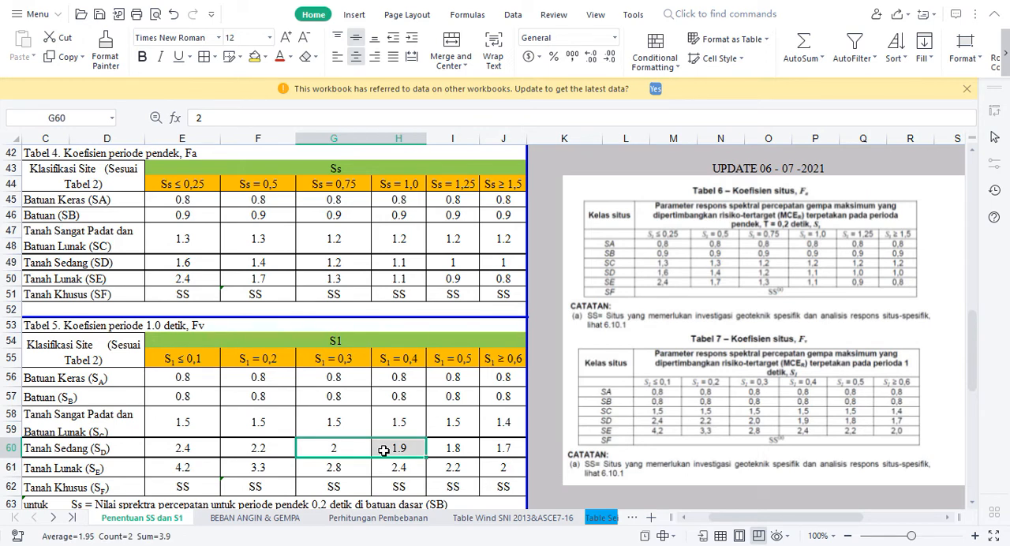
# Inspect the FORECAST formulas that give the interpolated Fa and Fv in the green result cells
pyautogui.press('Down')
pyautogui.press('Down')
pyautogui.press('Down')
pyautogui.press('Down')
pyautogui.press('Down')
pyautogui.press('Down')
pyautogui.press('Down')
pyautogui.press('Down')
pyautogui.press('Down')
pyautogui.press('Down')
pyautogui.press('Down')
pyautogui.press('Down')
pyautogui.press('Down')
pyautogui.press('Down')
pyautogui.press('Down')
pyautogui.press('Down')
pyautogui.press('Down')
pyautogui.press('Down')
pyautogui.press('Up')
pyautogui.press('Up')
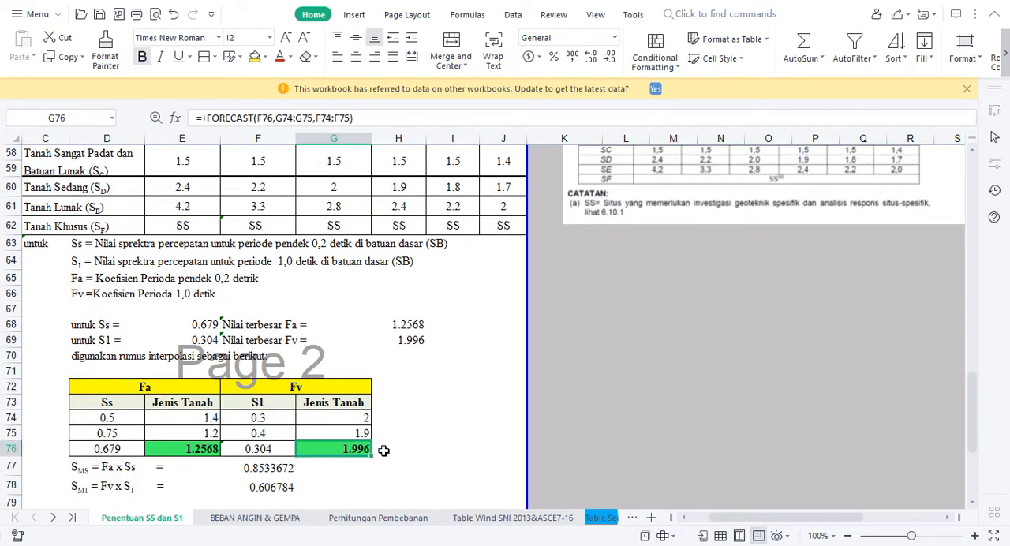
pyautogui.click(182, 451)
pyautogui.click(341, 448)
pyautogui.click(193, 449)
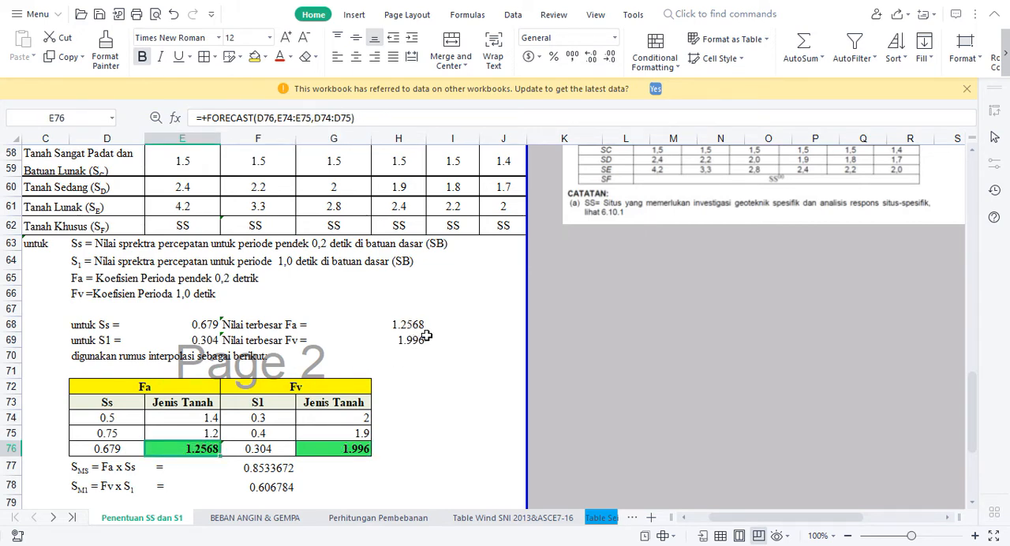
# Return to STAAD.Pro and set Fa to 1.2568 and Fv to 1.996, checking the values against the workbook
pyautogui.hotkey('alt', 'Tab')
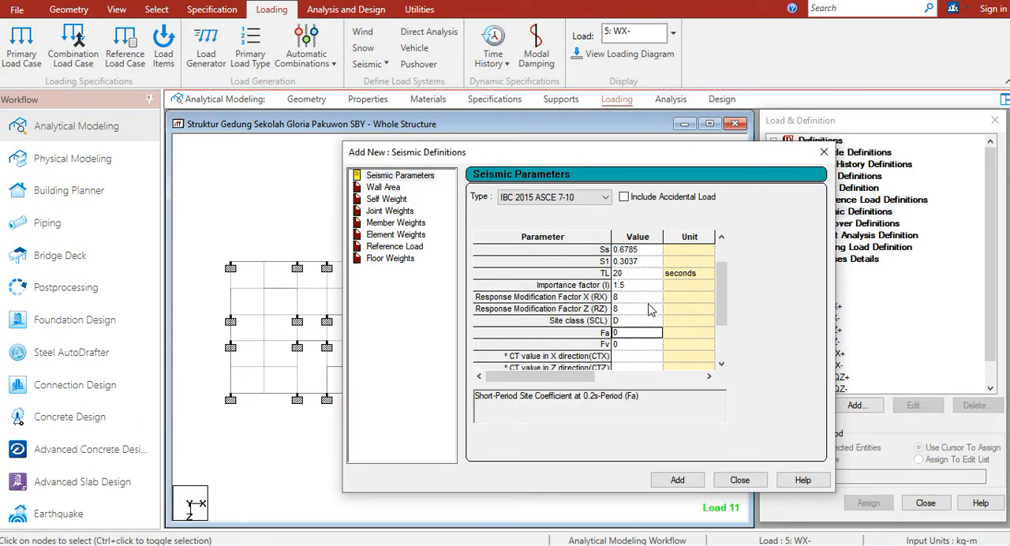
pyautogui.write('1.')
pyautogui.click(630, 345)
pyautogui.hotkey('alt', 'Tab')
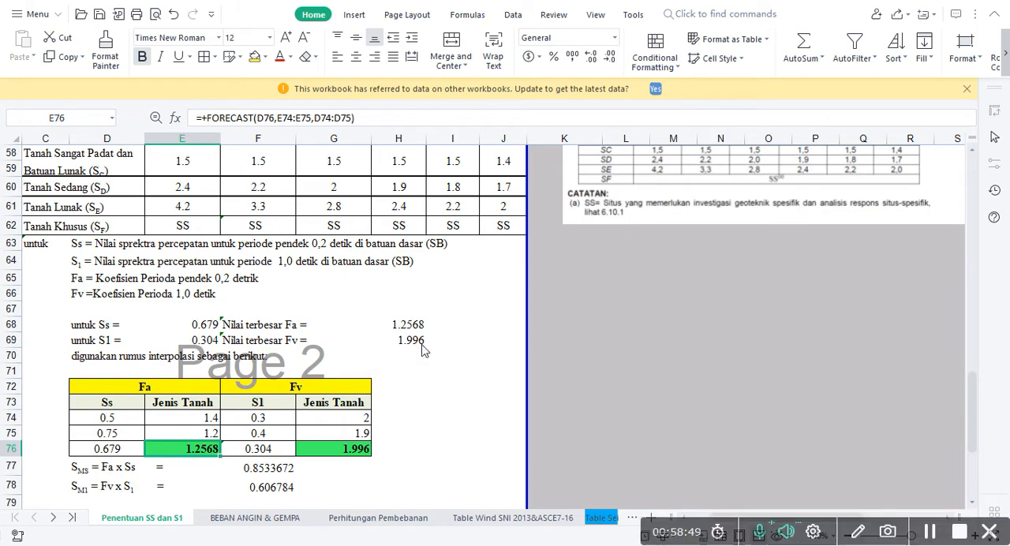
pyautogui.hotkey('alt', 'Tab')
pyautogui.write('1.')
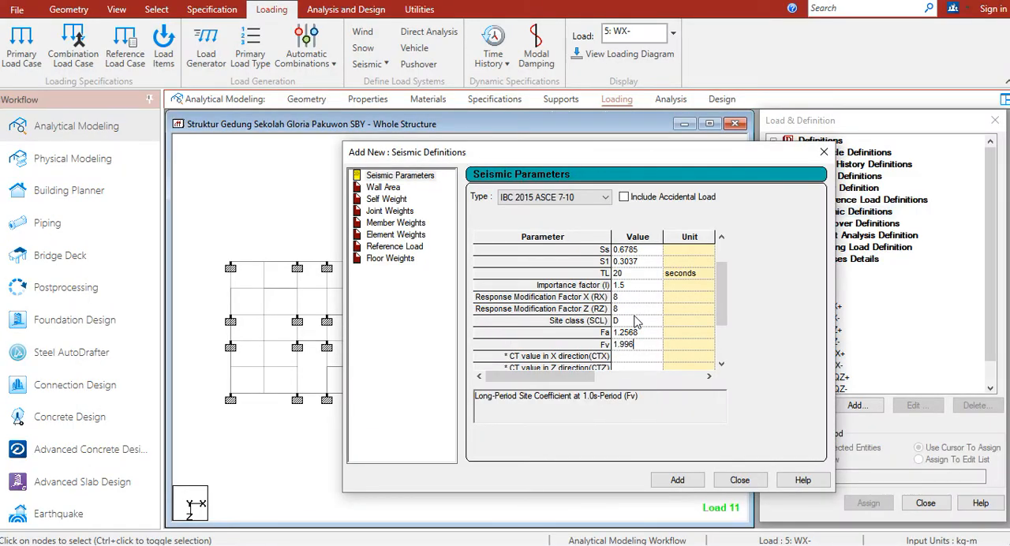
# Recheck the coefficients in the workbook, then add the IBC 2015 ASCE 7-10 seismic definition with the CT, period and x index values left blank
pyautogui.hotkey('alt', 'Tab')
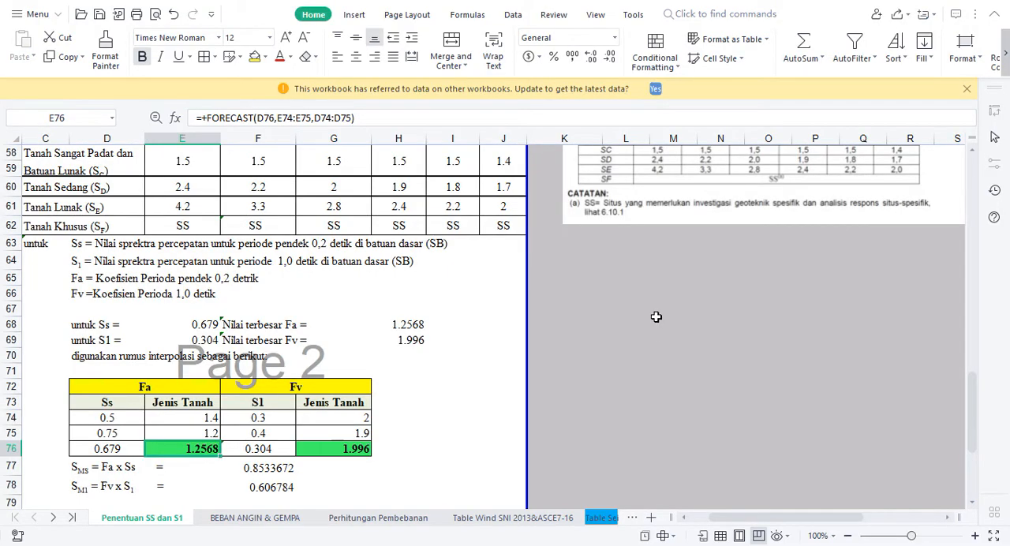
pyautogui.hotkey('alt', 'Tab')
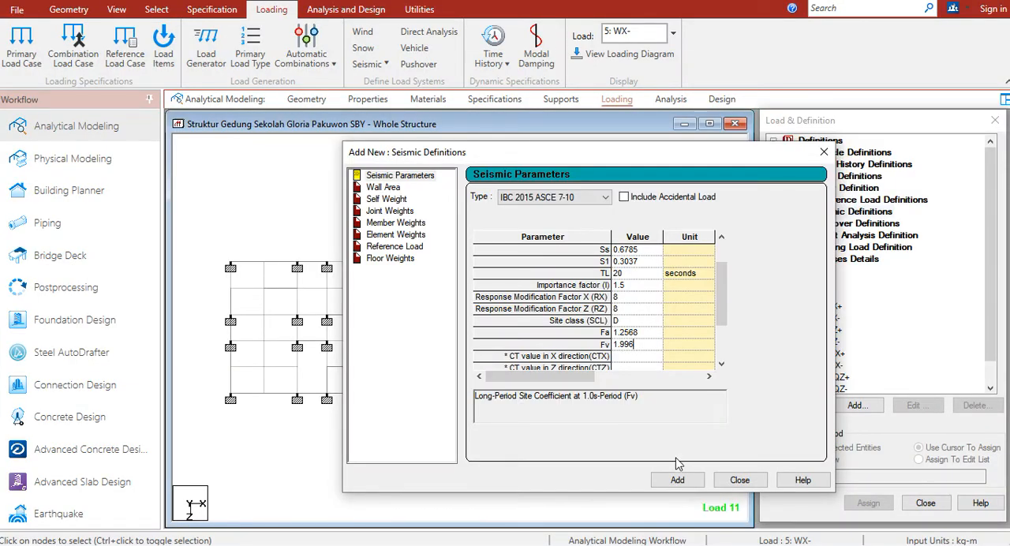
pyautogui.moveTo(722, 305); pyautogui.dragTo(719, 338)
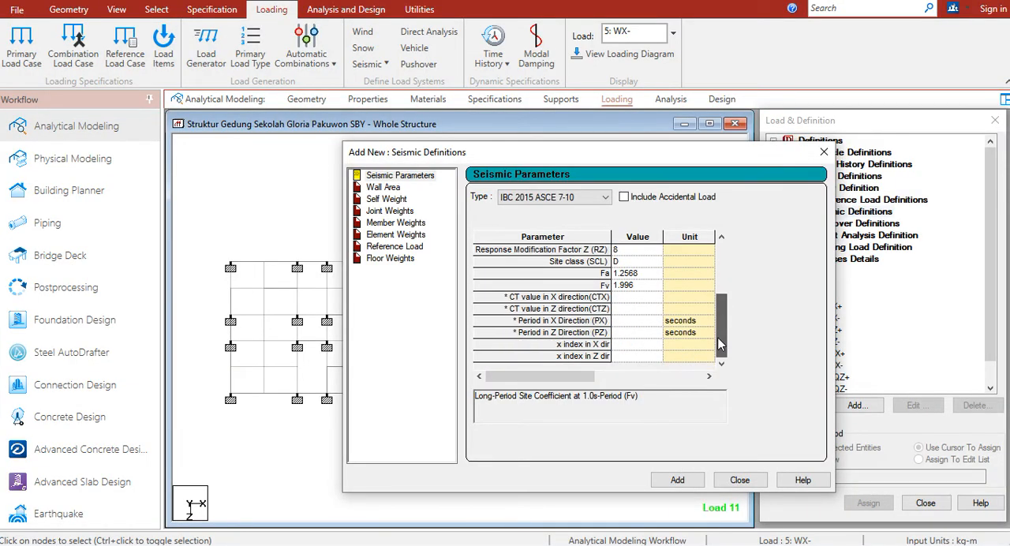
pyautogui.click(676, 483)
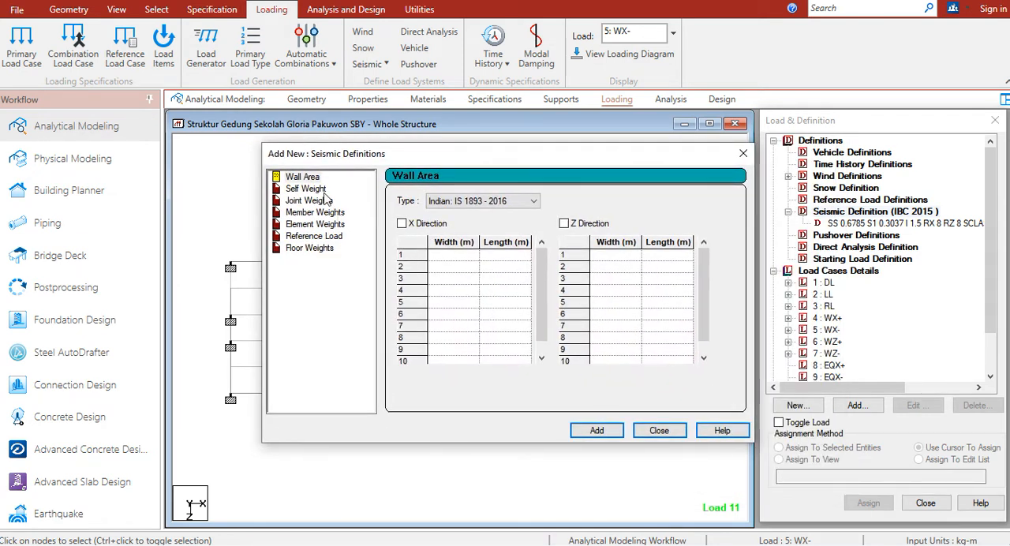
# Add a self weight with factor 1 to the IBC 2015 seismic definition
pyautogui.click(306, 189)
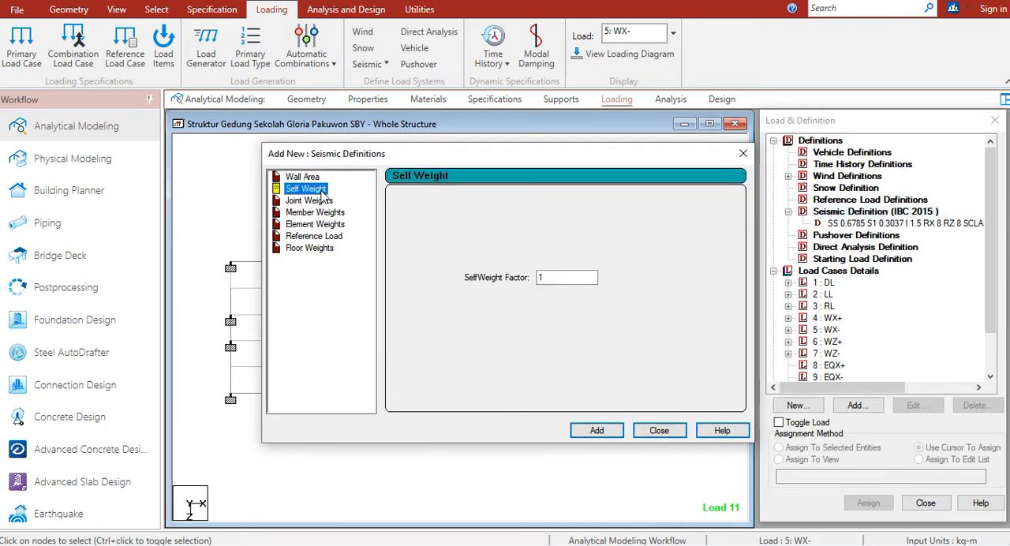
pyautogui.click(615, 433)
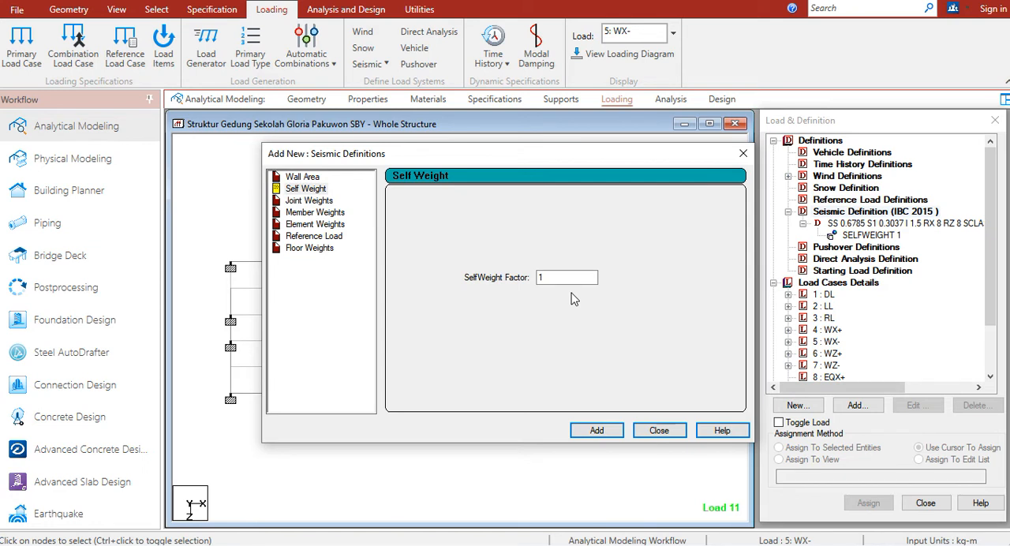
pyautogui.click(675, 434)
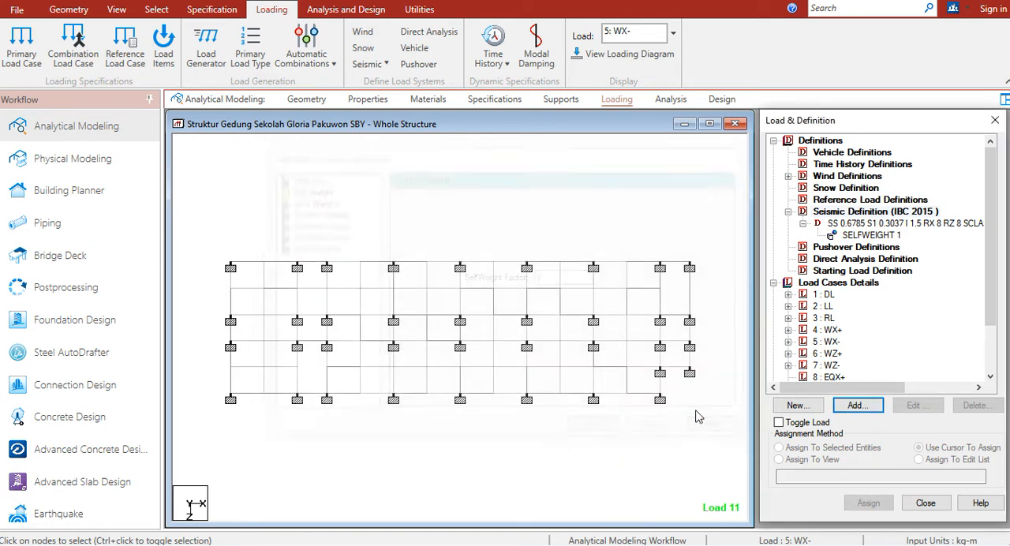
pyautogui.moveTo(991, 281); pyautogui.dragTo(989, 309)
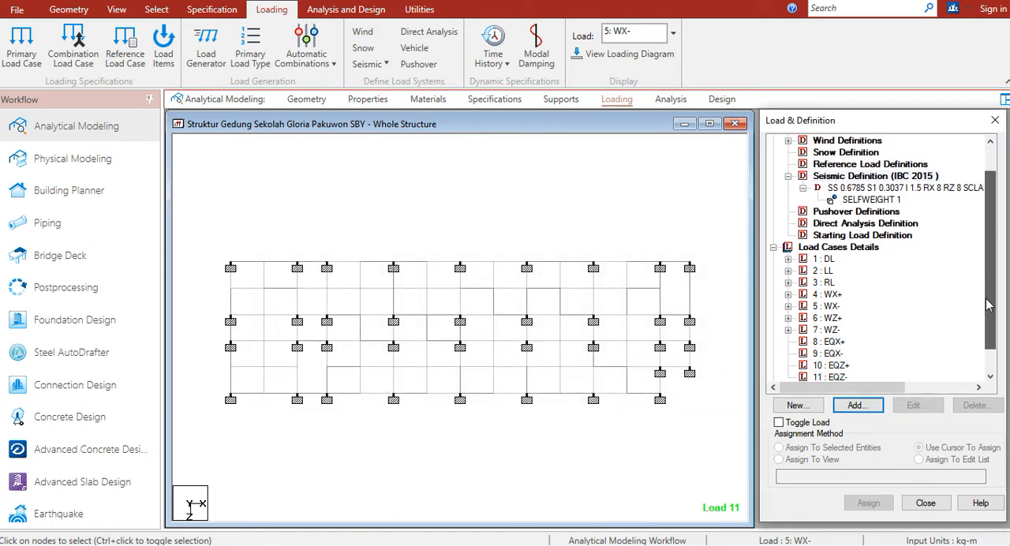
pyautogui.click(852, 200)
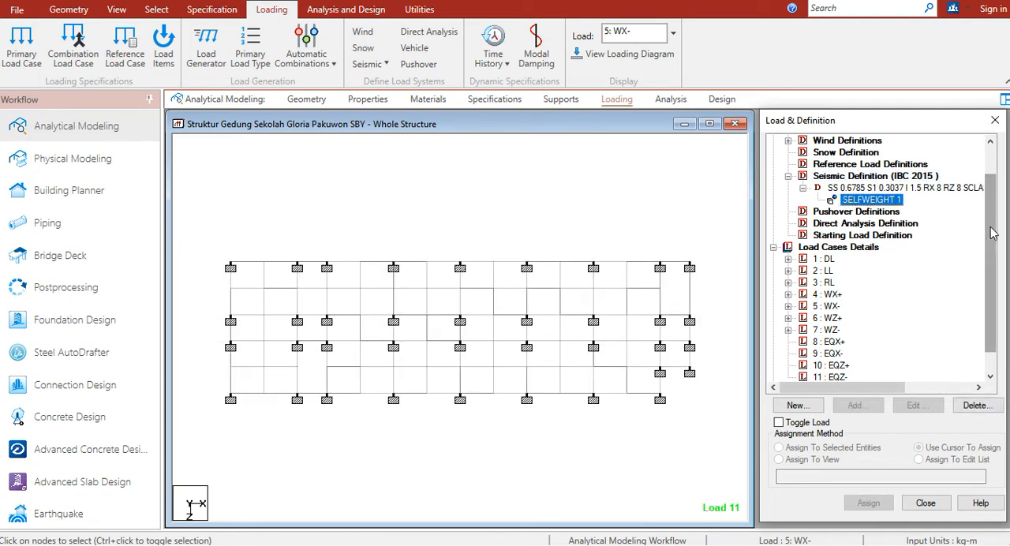
# Expand the DL load case for reference and add a UNI member weight of -826.25 kg/m to the seismic definition
pyautogui.moveTo(991, 236); pyautogui.dragTo(988, 242)
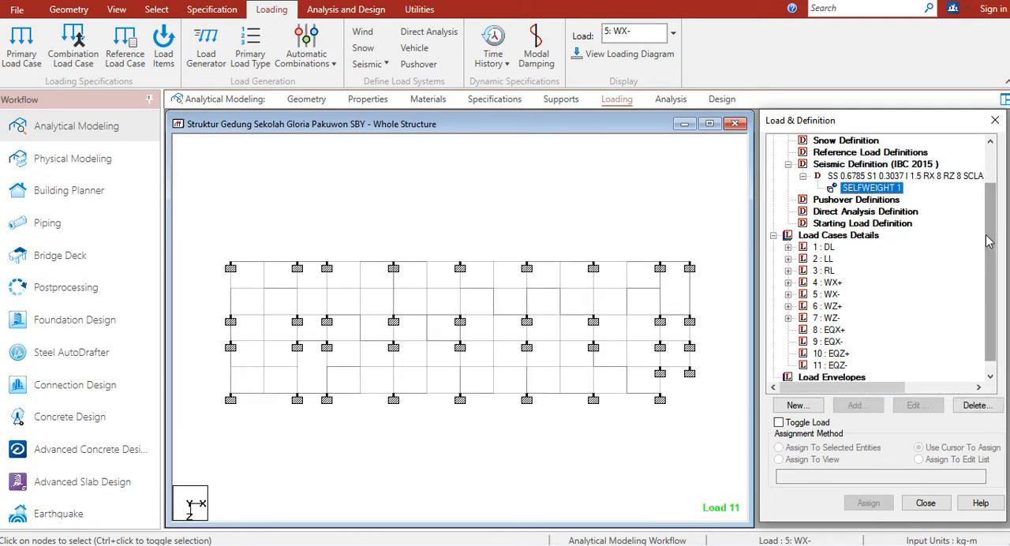
pyautogui.click(788, 248)
pyautogui.click(874, 174)
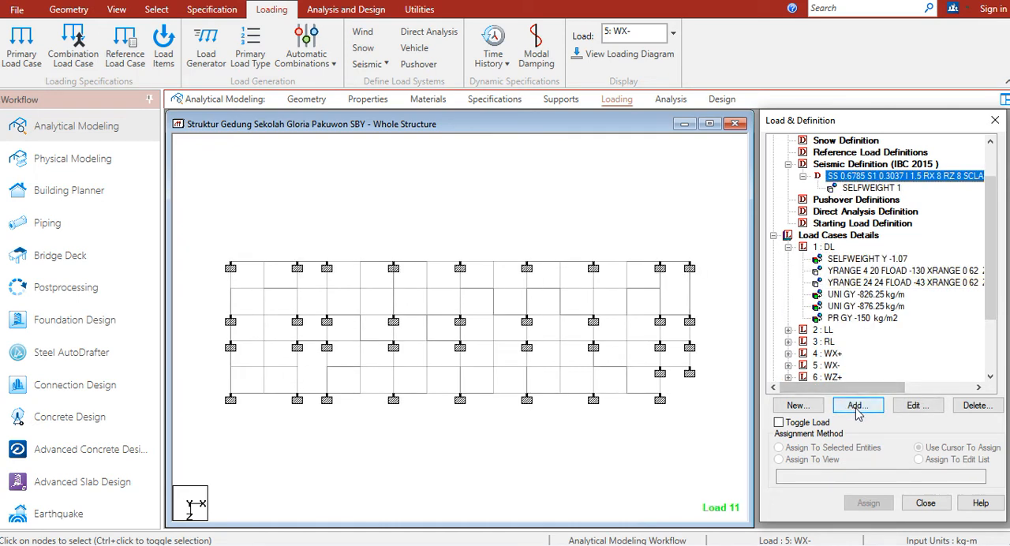
pyautogui.click(857, 406)
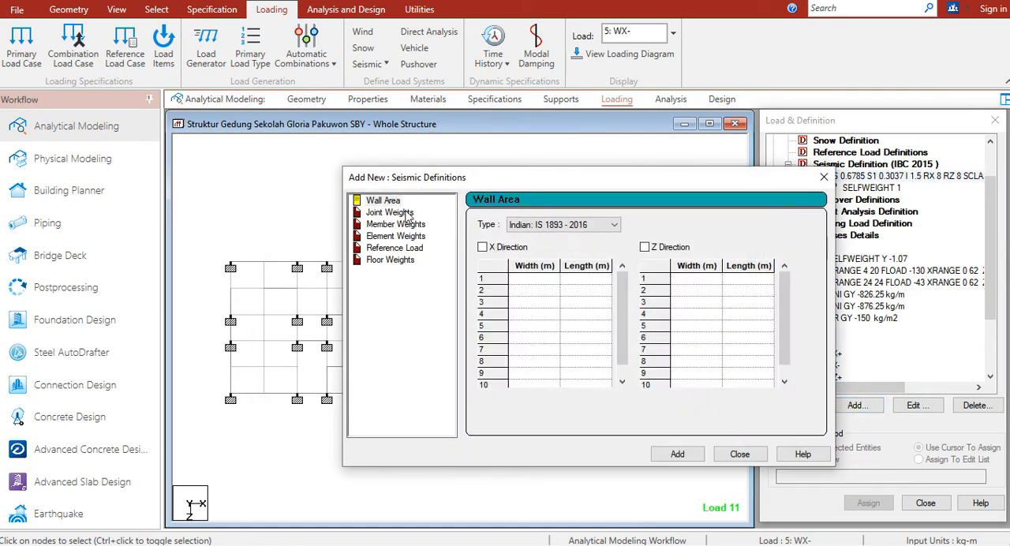
pyautogui.moveTo(431, 183); pyautogui.dragTo(353, 156)
pyautogui.click(331, 197)
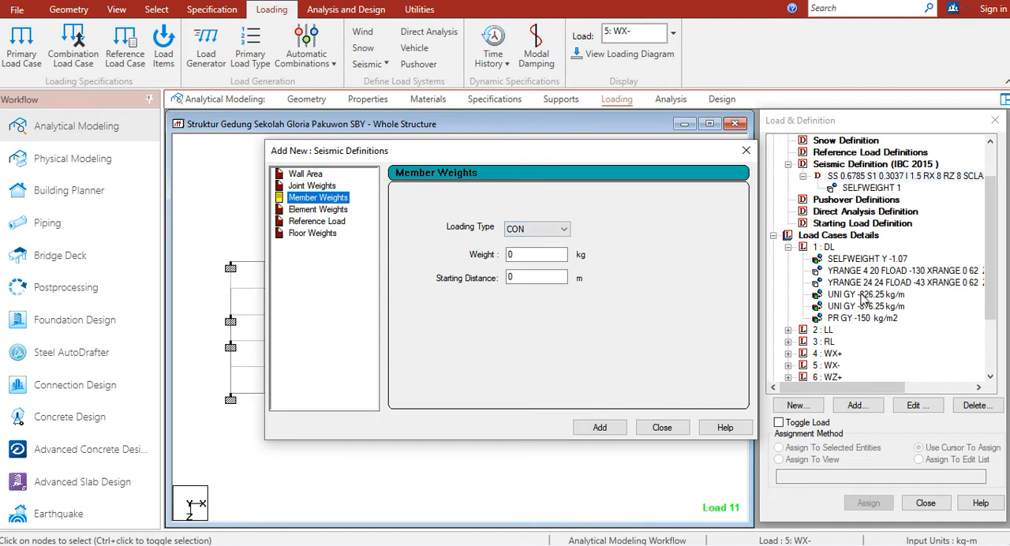
pyautogui.click(556, 228)
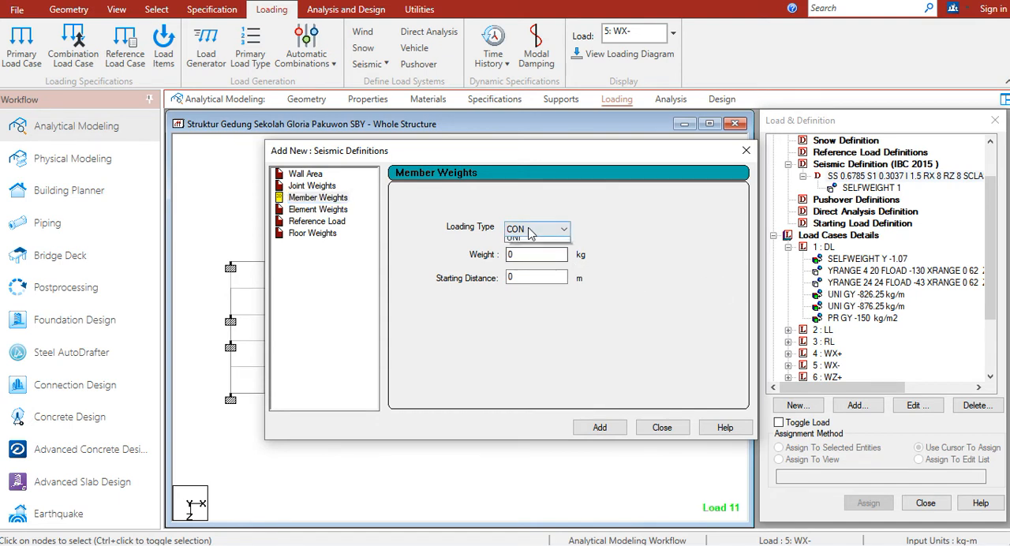
pyautogui.click(521, 252)
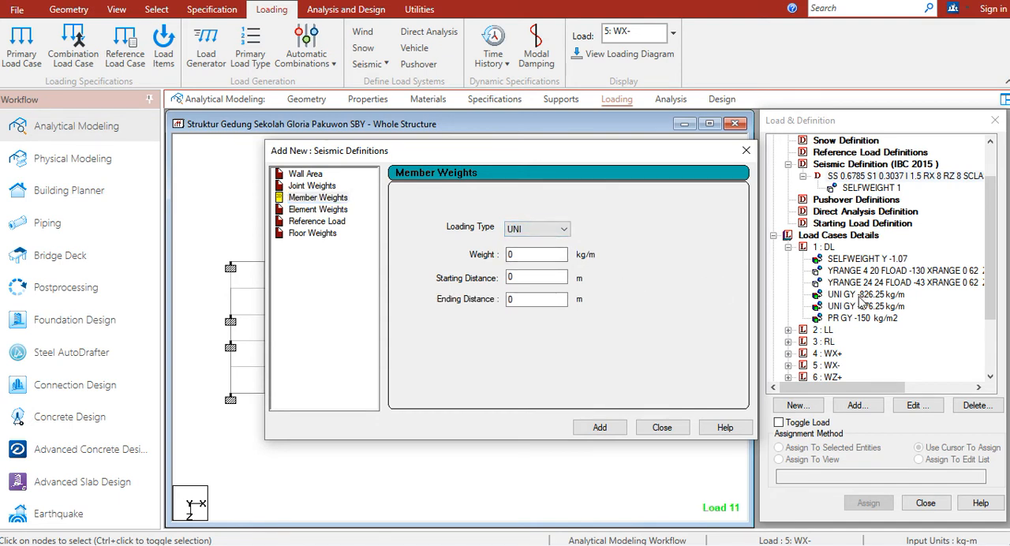
pyautogui.doubleClick(511, 254)
pyautogui.click(598, 429)
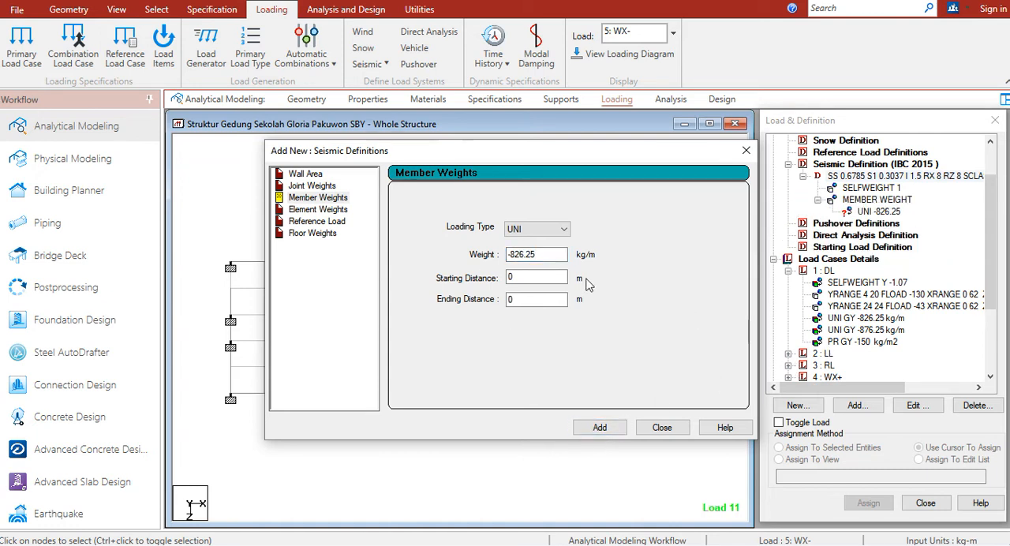
# Add a second UNI member weight of -876.25 kg/m to the seismic definition and finish adding weights
pyautogui.click(520, 254)
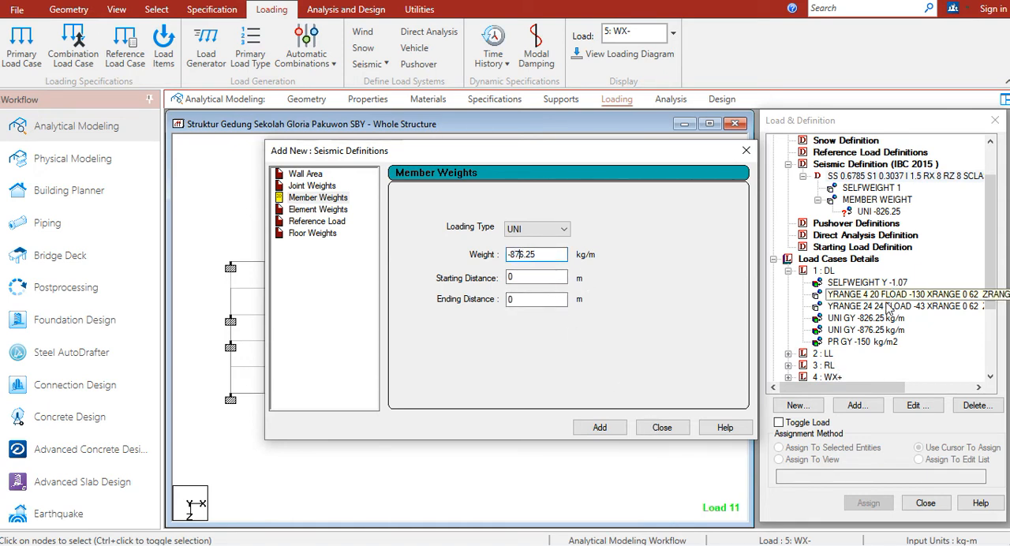
pyautogui.click(601, 430)
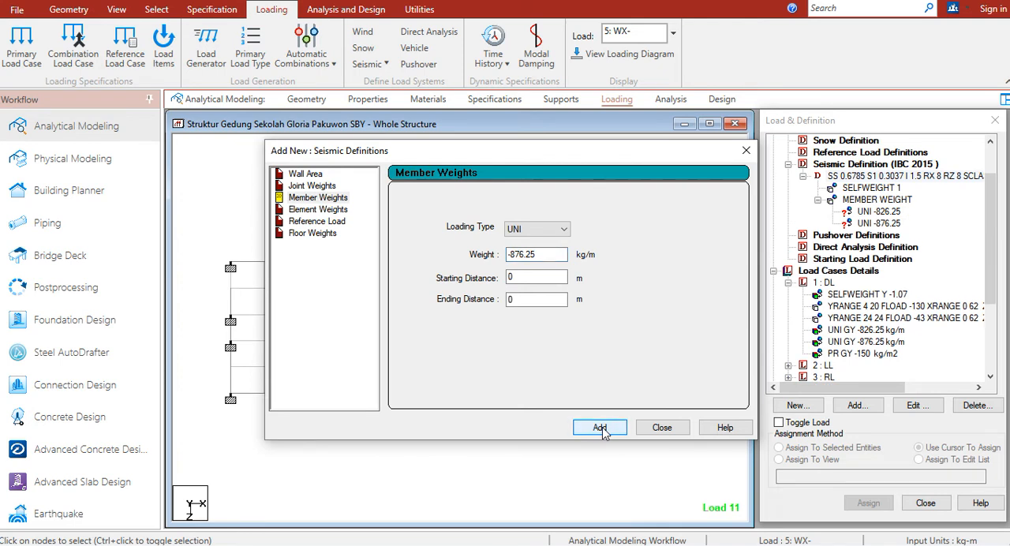
pyautogui.click(667, 429)
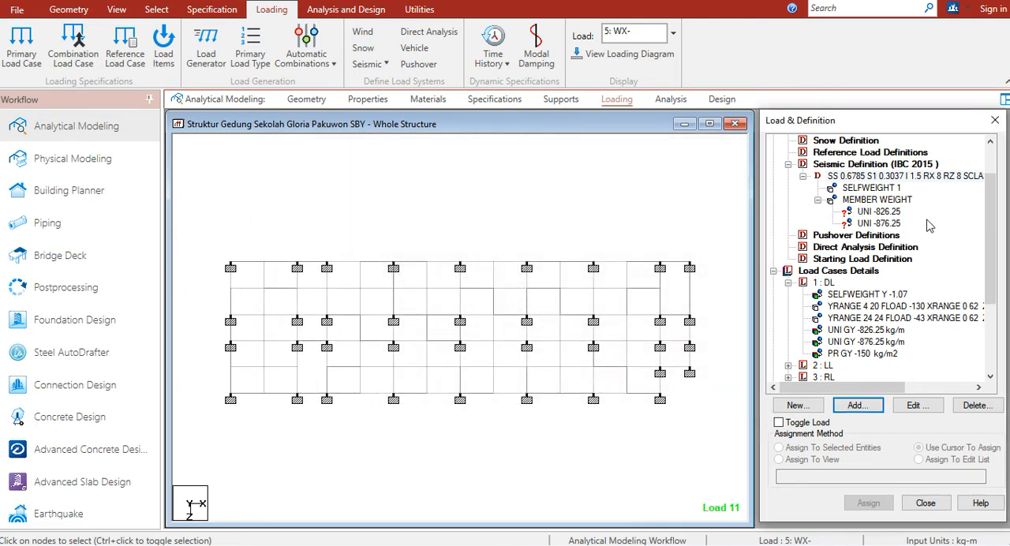
# Copy the member list of DL's UNI GY -826.25 load and assign the seismic member weight UNI -826.25 to those members
pyautogui.click(881, 330)
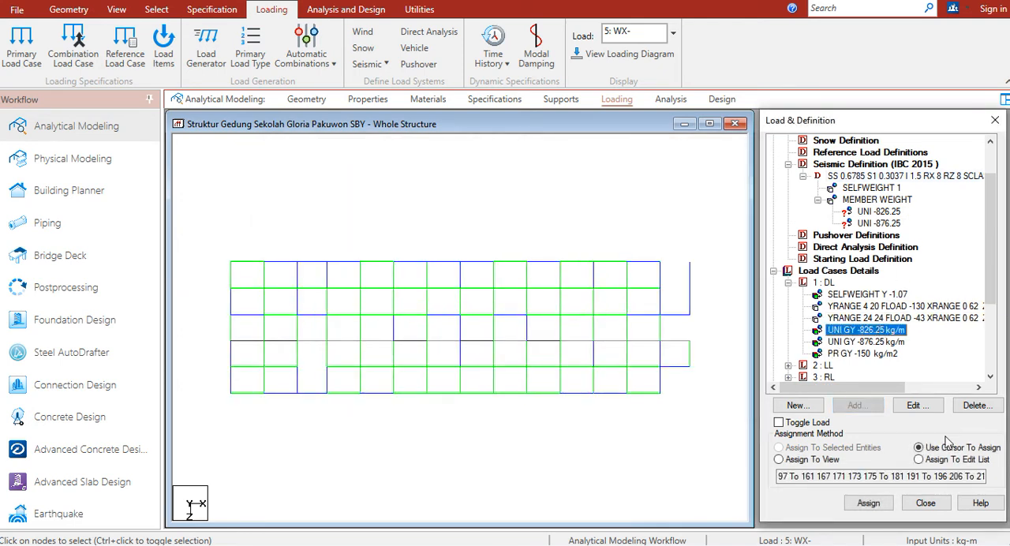
pyautogui.click(939, 461)
pyautogui.click(905, 479)
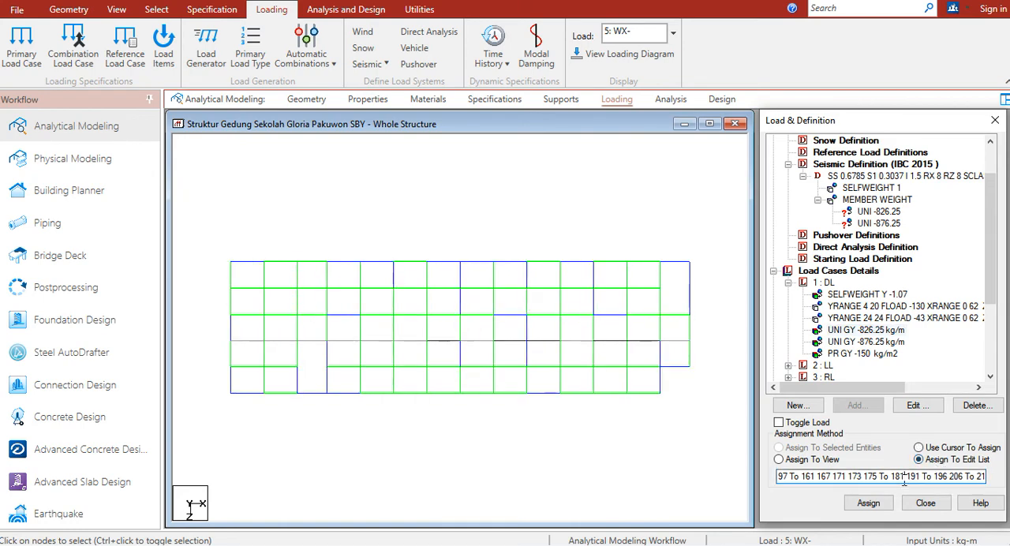
pyautogui.hotkey('ctrl', 'a')
pyautogui.hotkey('ctrl', 'c')
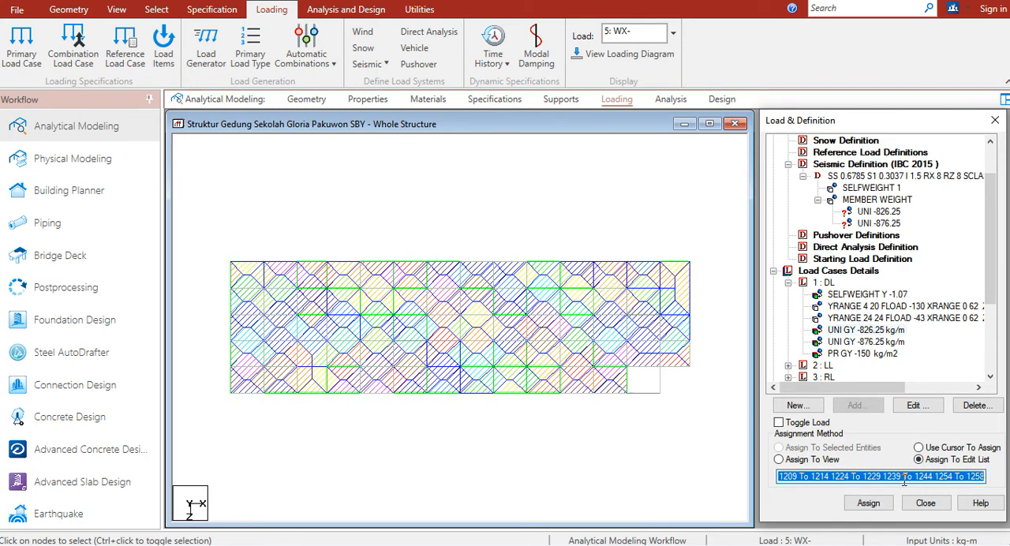
pyautogui.click(889, 213)
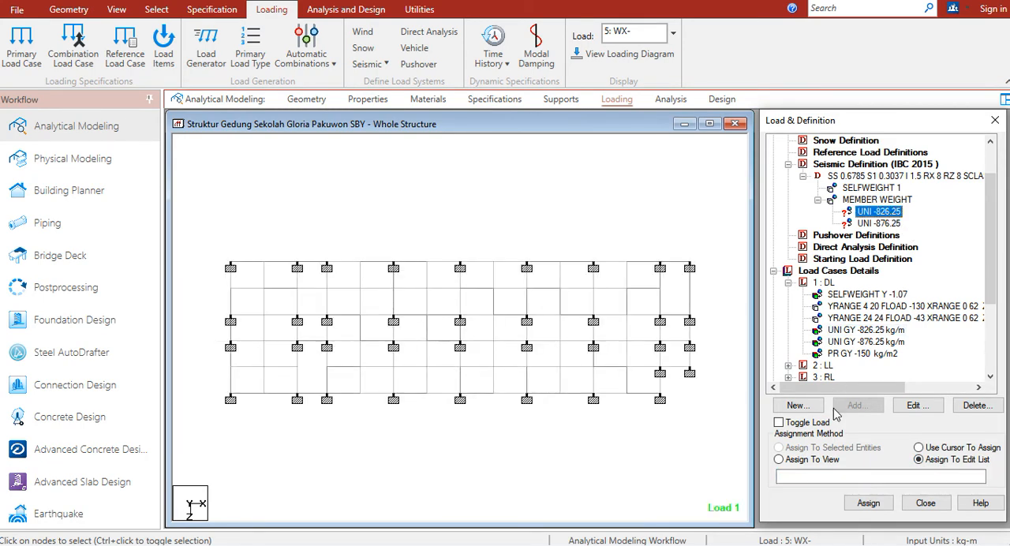
pyautogui.click(835, 476)
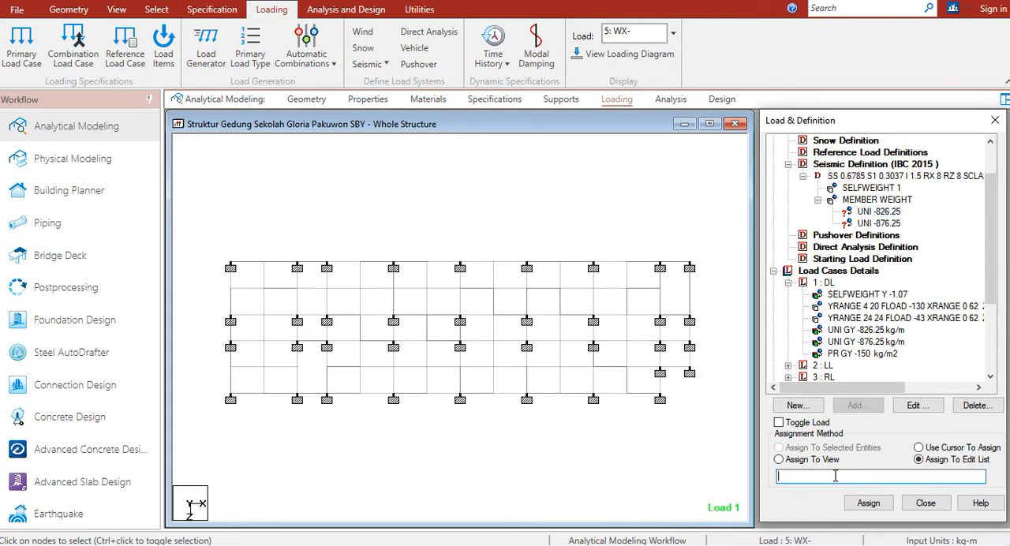
pyautogui.hotkey('ctrl', 'v')
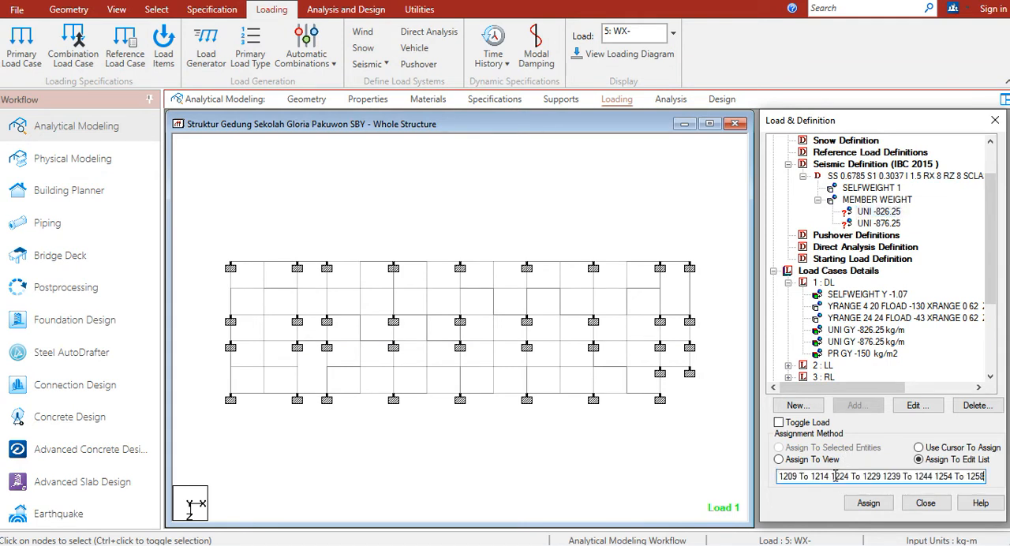
pyautogui.click(868, 503)
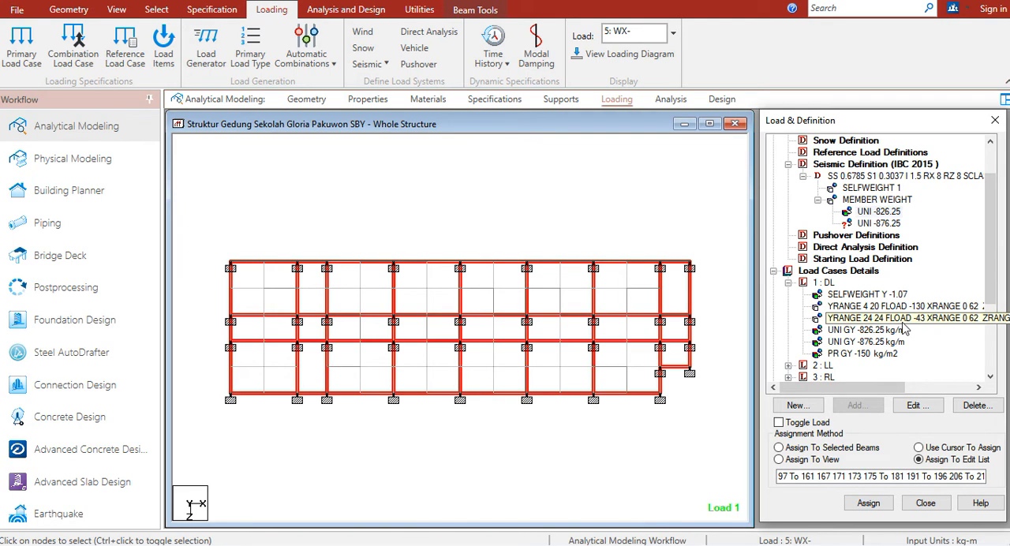
# Copy the member list of DL's UNI GY -876.25 load and assign the seismic member weight UNI -876.25 to those members
pyautogui.click(883, 341)
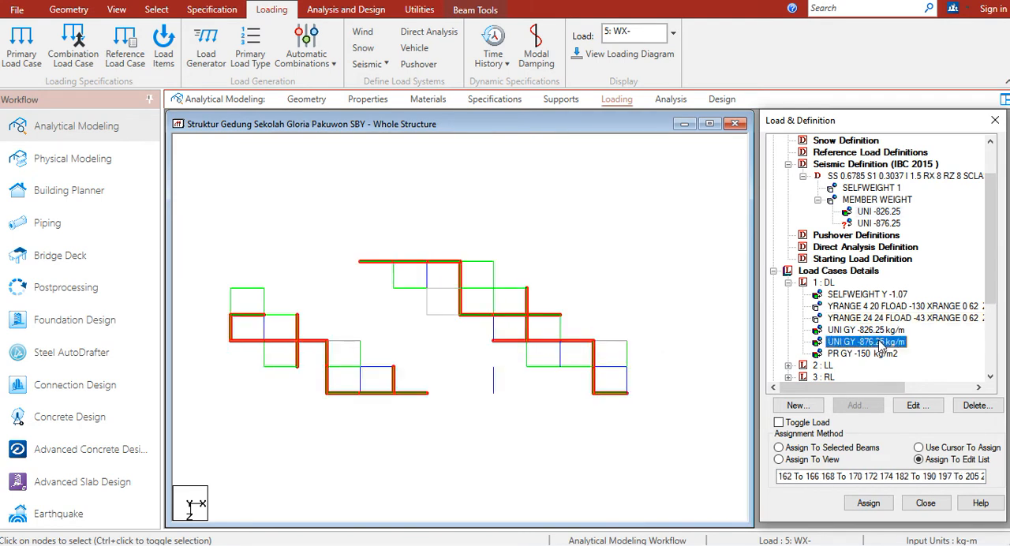
pyautogui.click(870, 478)
pyautogui.hotkey('ctrl', 'a')
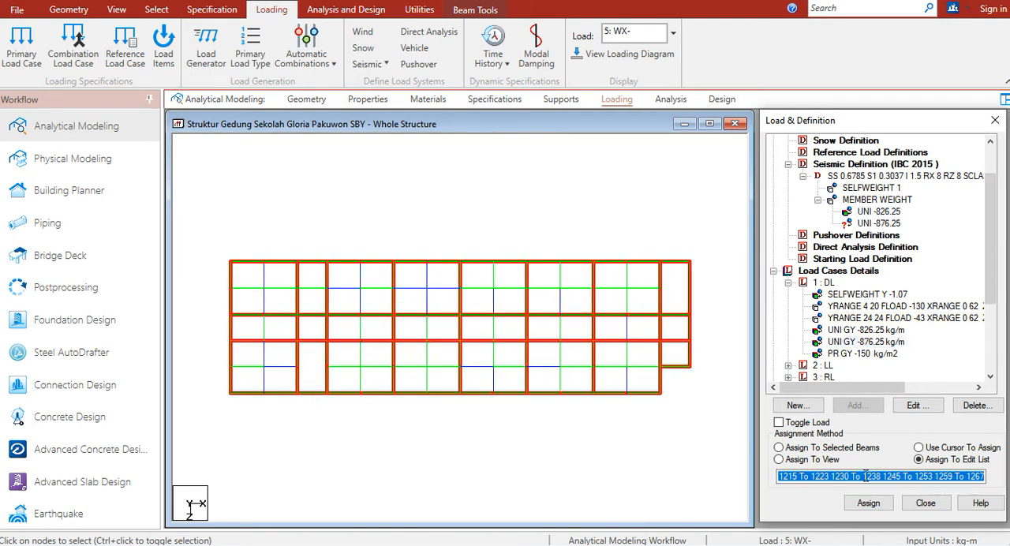
pyautogui.click(878, 223)
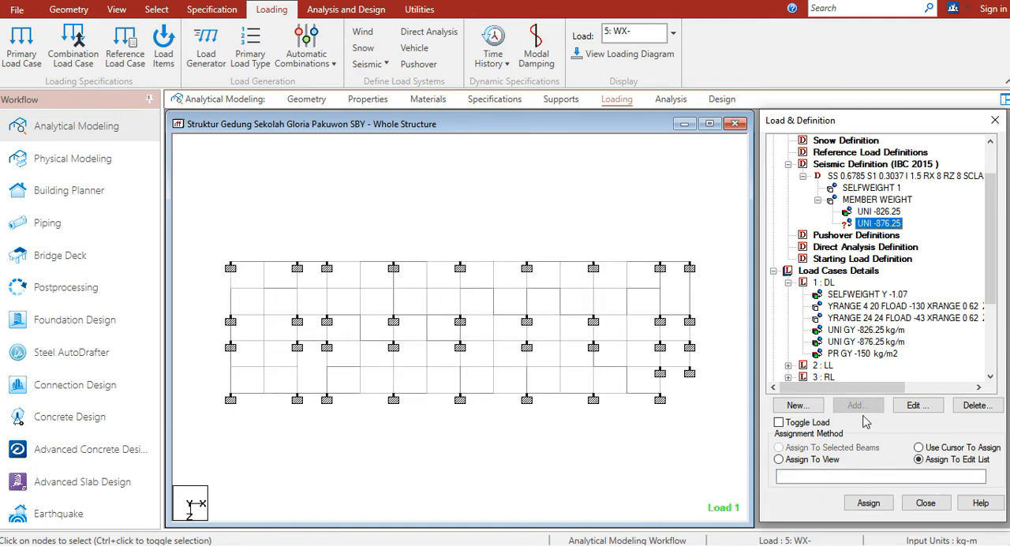
pyautogui.click(853, 475)
pyautogui.hotkey('ctrl', 'v')
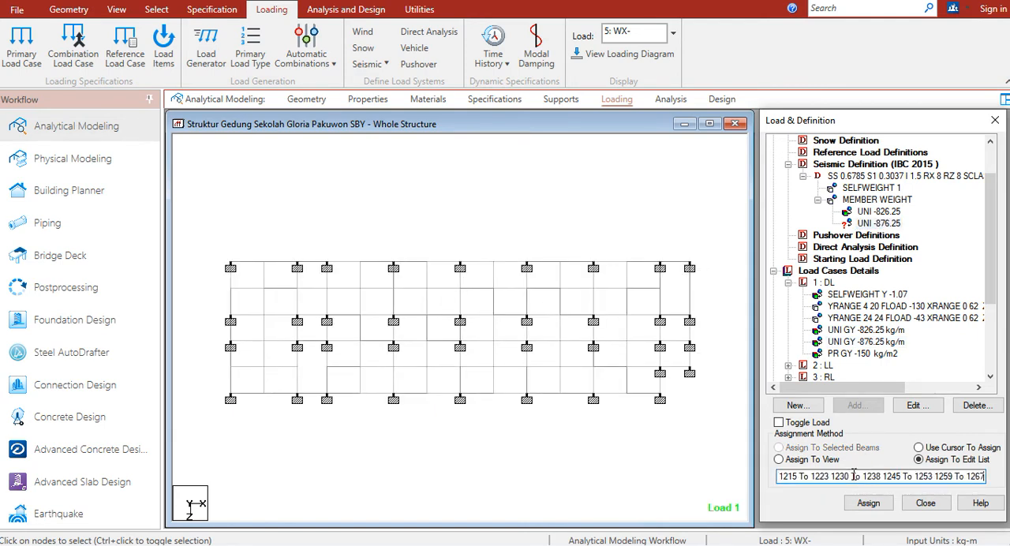
pyautogui.click(868, 503)
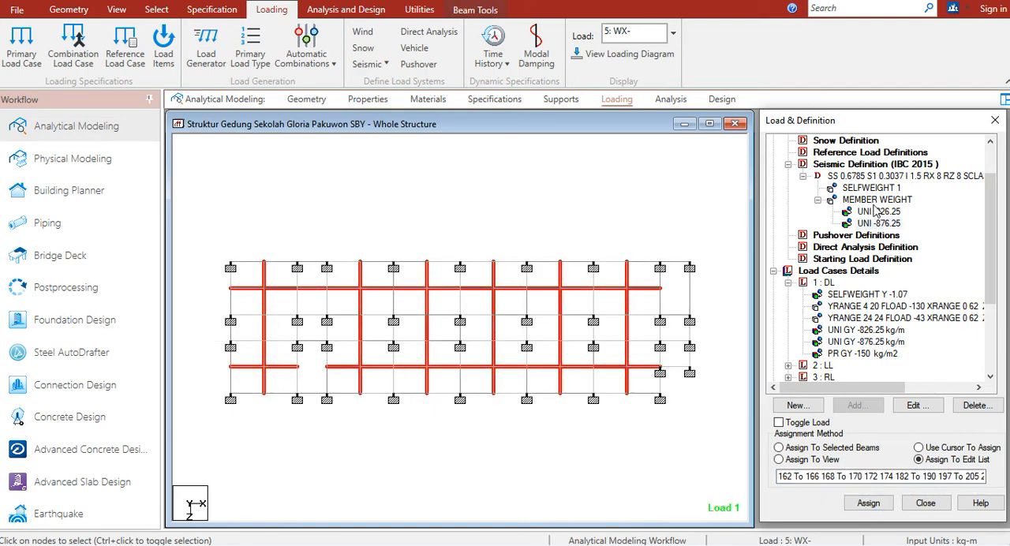
# Collapse the seismic definition and DL, then add a seismic load in the X direction with factor 1 to load case 8: EQX+
pyautogui.click(868, 188)
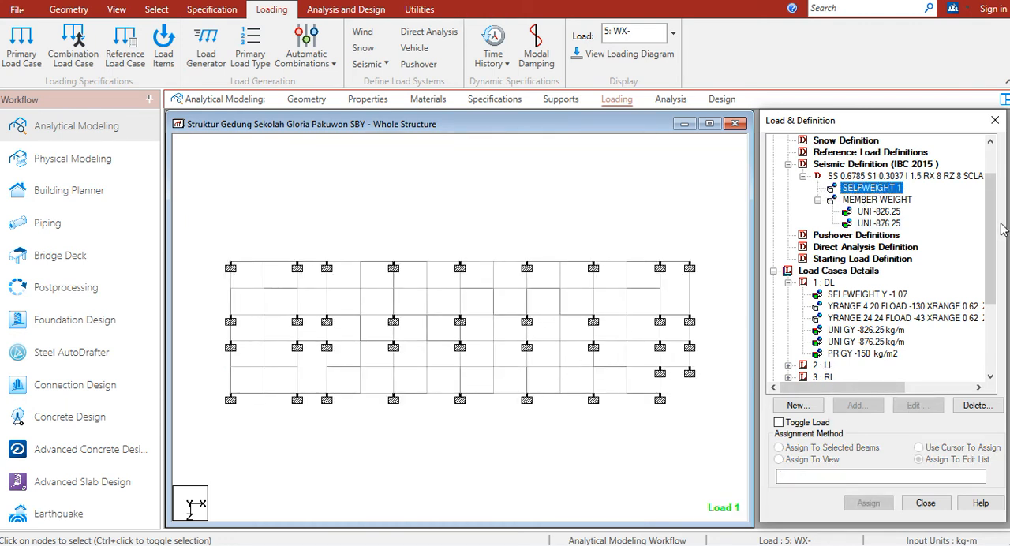
pyautogui.click(788, 164)
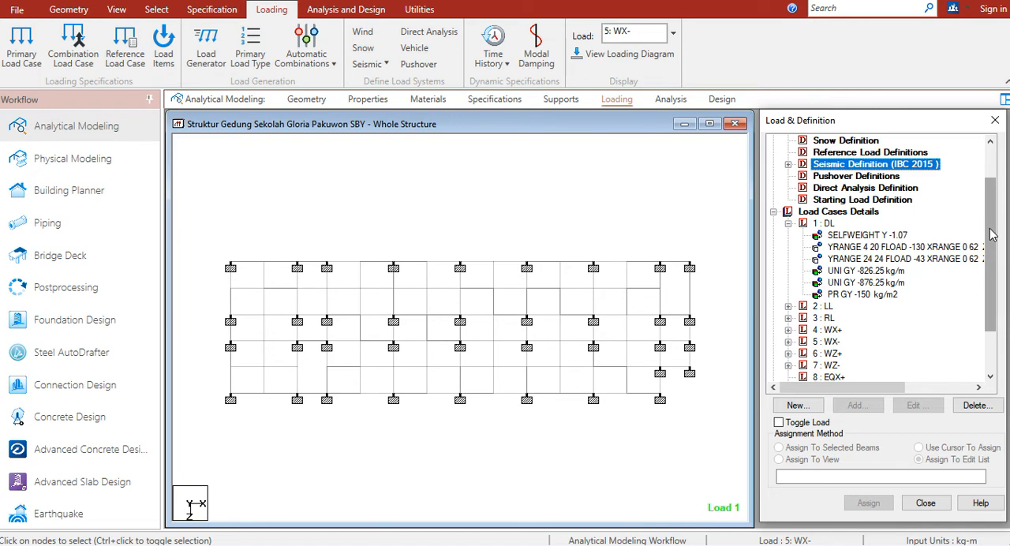
pyautogui.click(788, 224)
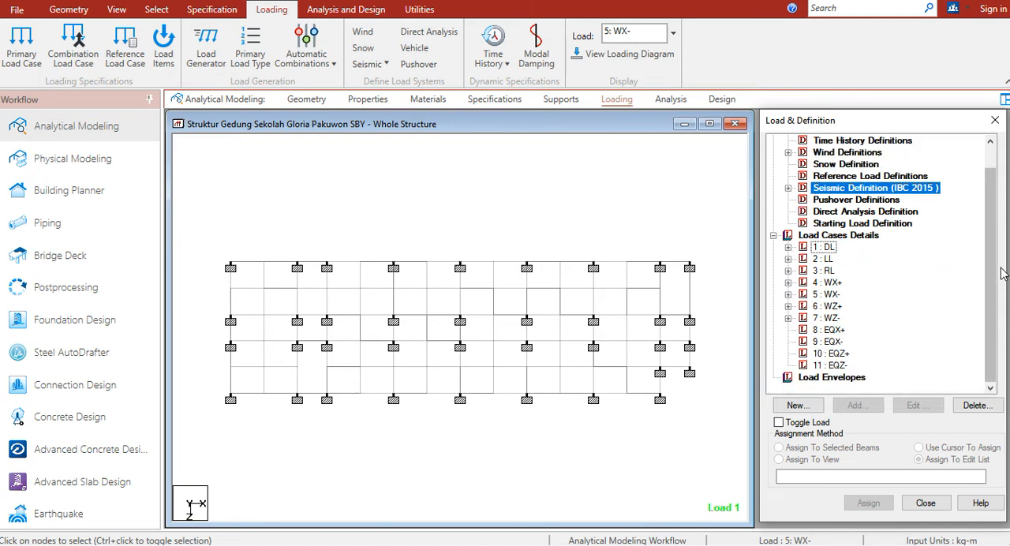
pyautogui.click(834, 330)
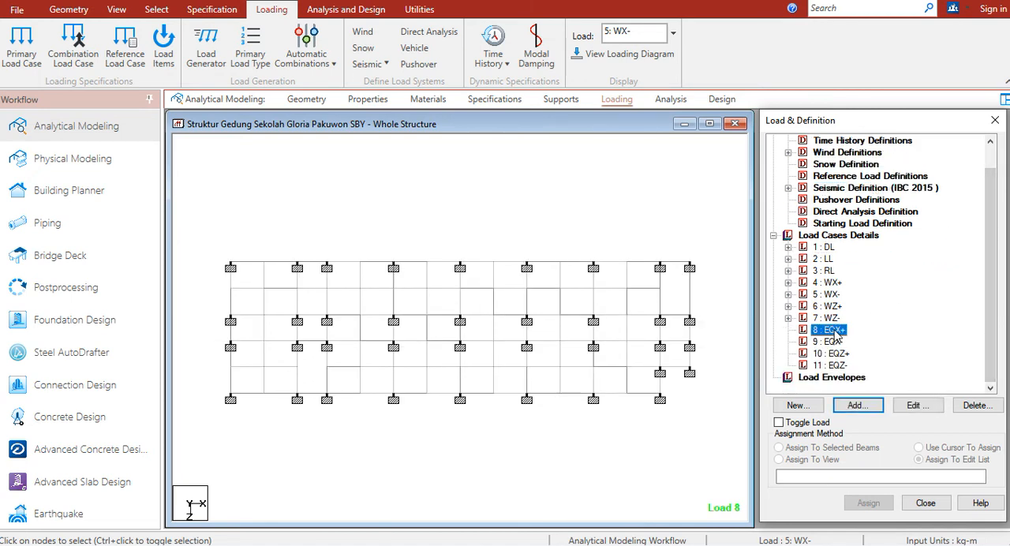
pyautogui.click(858, 405)
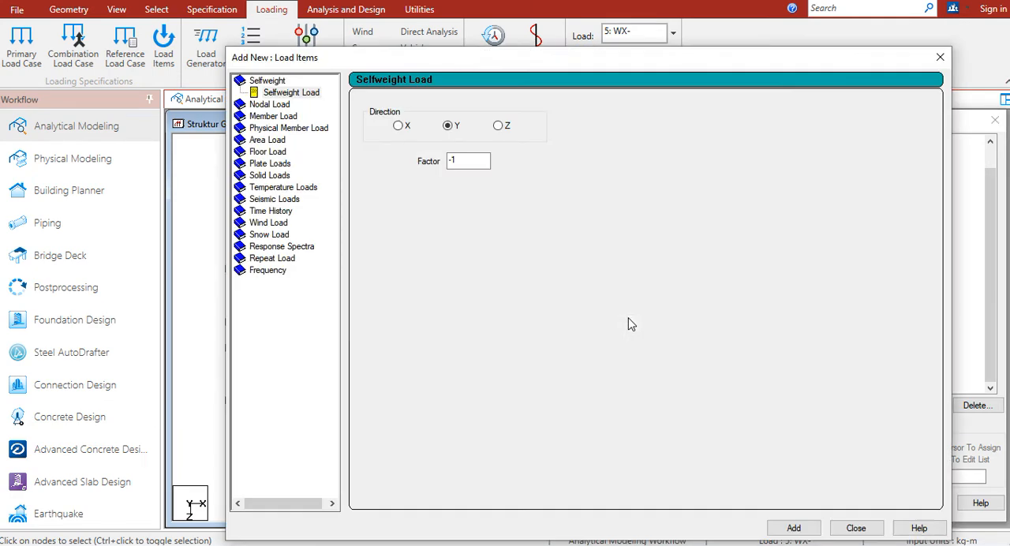
pyautogui.click(278, 201)
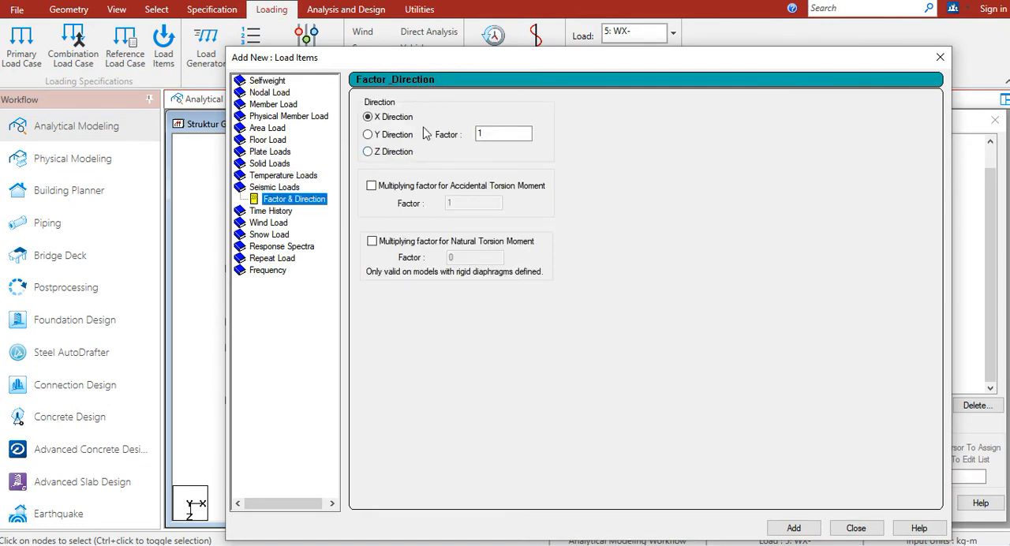
pyautogui.moveTo(543, 58); pyautogui.dragTo(528, 29)
pyautogui.click(769, 498)
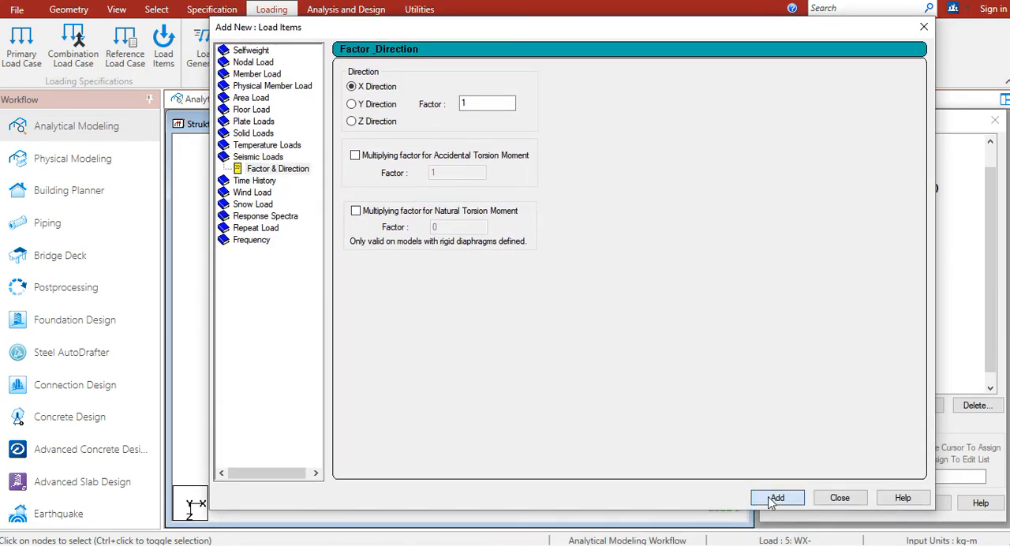
pyautogui.click(840, 497)
# Add a seismic load in the X direction with factor -1 to load case 9: EQX-
pyautogui.click(835, 356)
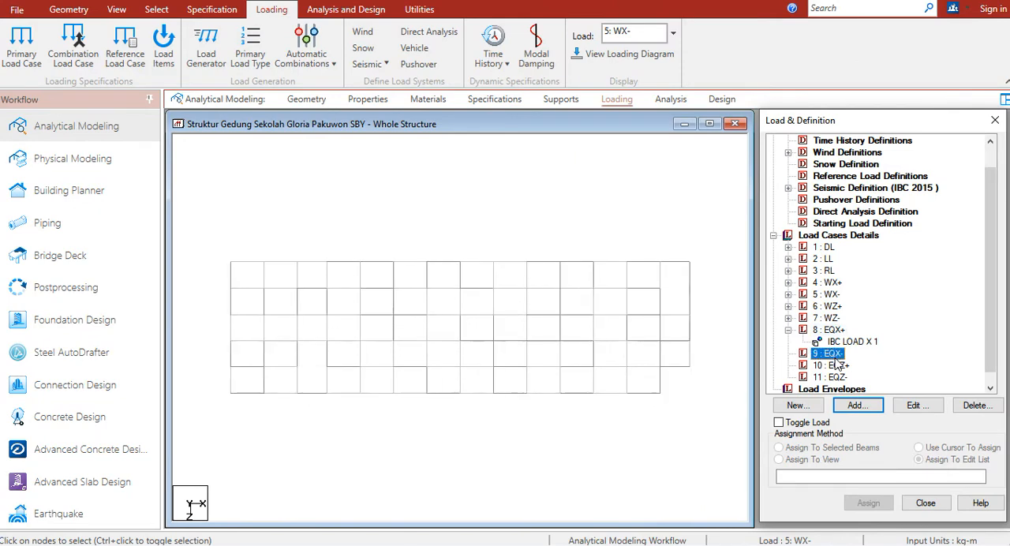
pyautogui.click(858, 410)
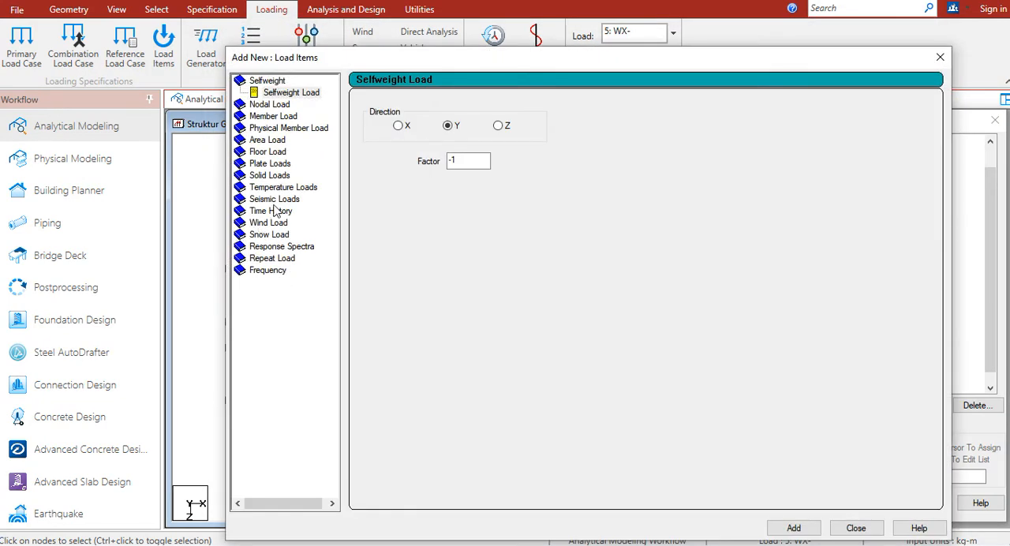
pyautogui.click(276, 202)
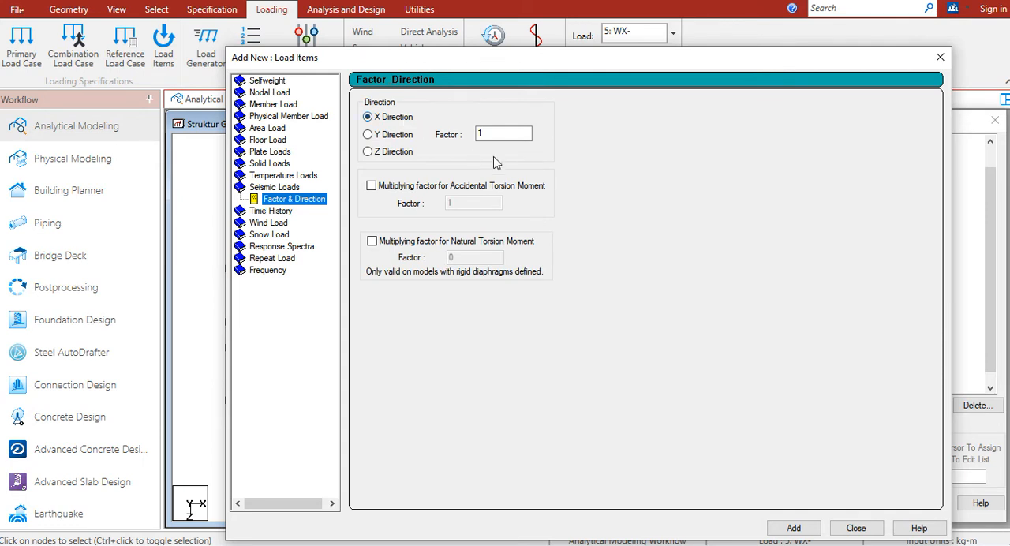
pyautogui.click(478, 135)
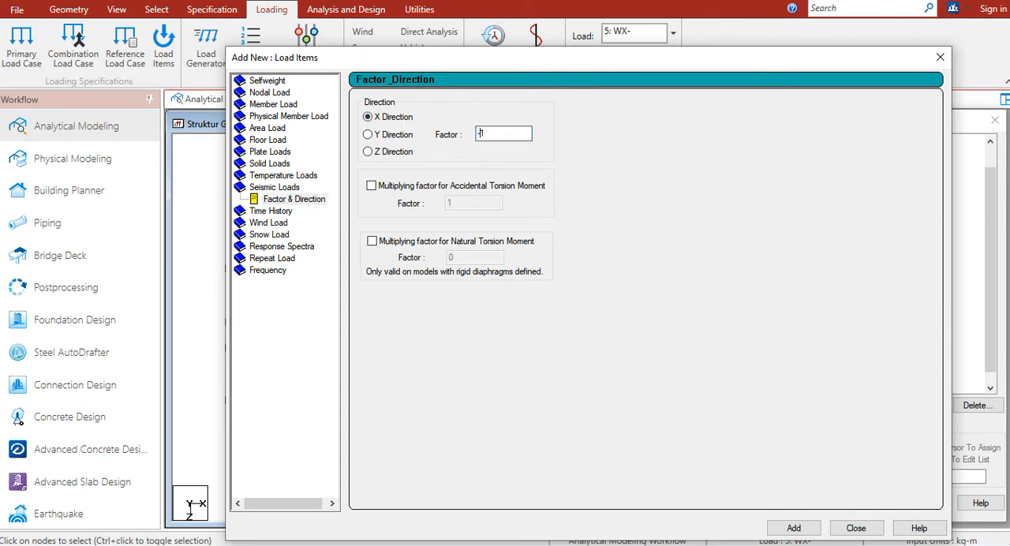
pyautogui.moveTo(740, 65); pyautogui.dragTo(702, 39)
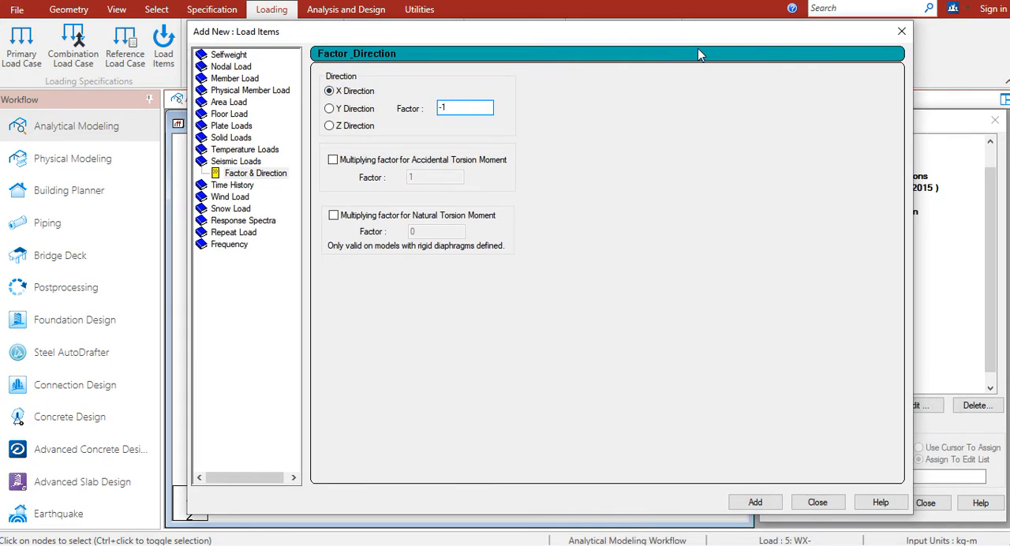
pyautogui.click(756, 502)
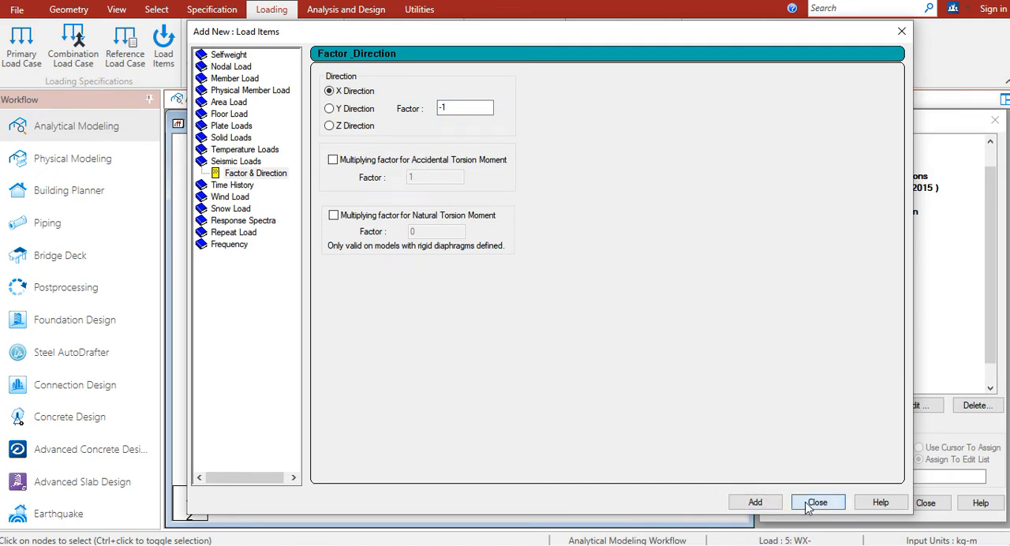
pyautogui.click(816, 501)
# Add a seismic load in the Z direction with factor 1 to load case 10: EQZ+
pyautogui.click(836, 379)
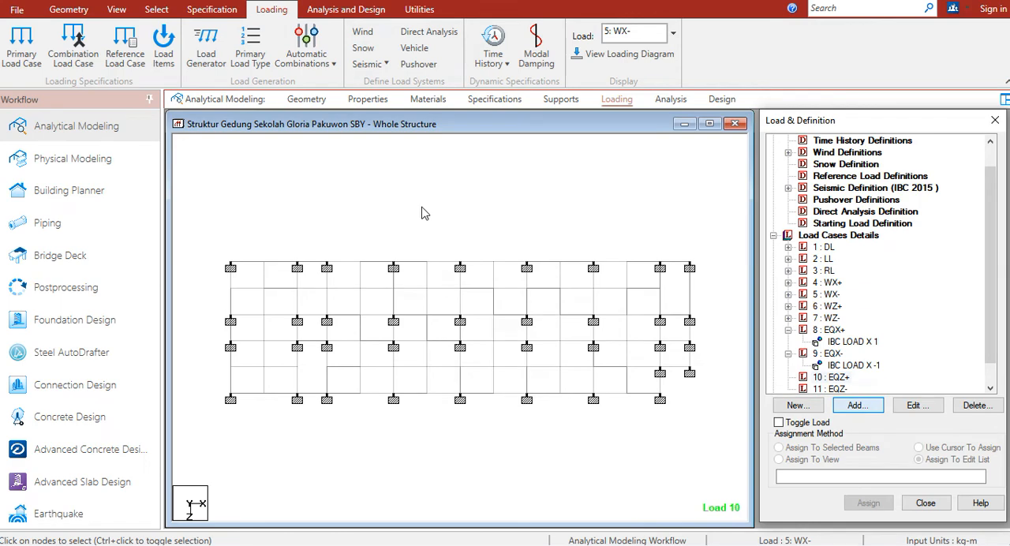
pyautogui.press('Return')
pyautogui.click(281, 202)
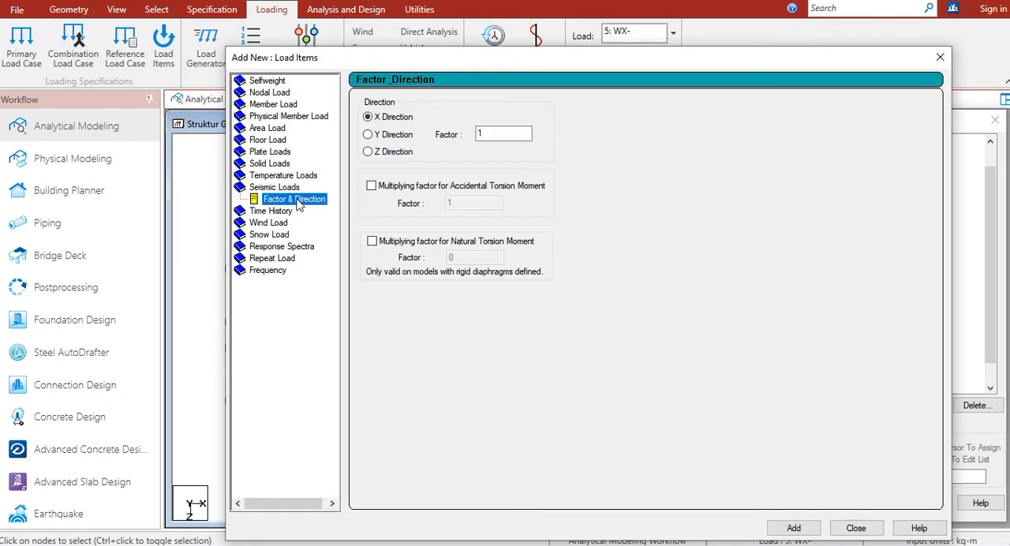
pyautogui.click(377, 158)
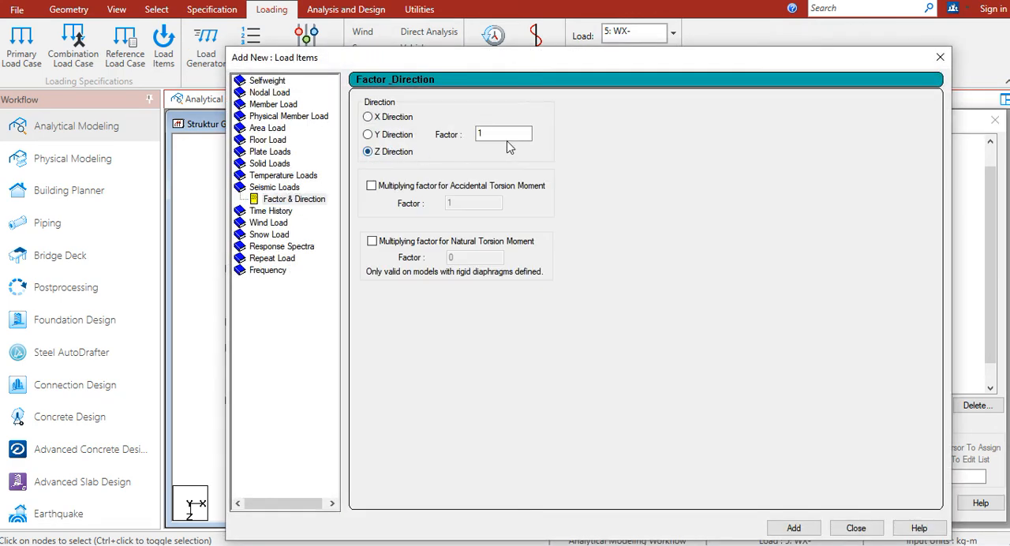
pyautogui.moveTo(569, 61); pyautogui.dragTo(503, 23)
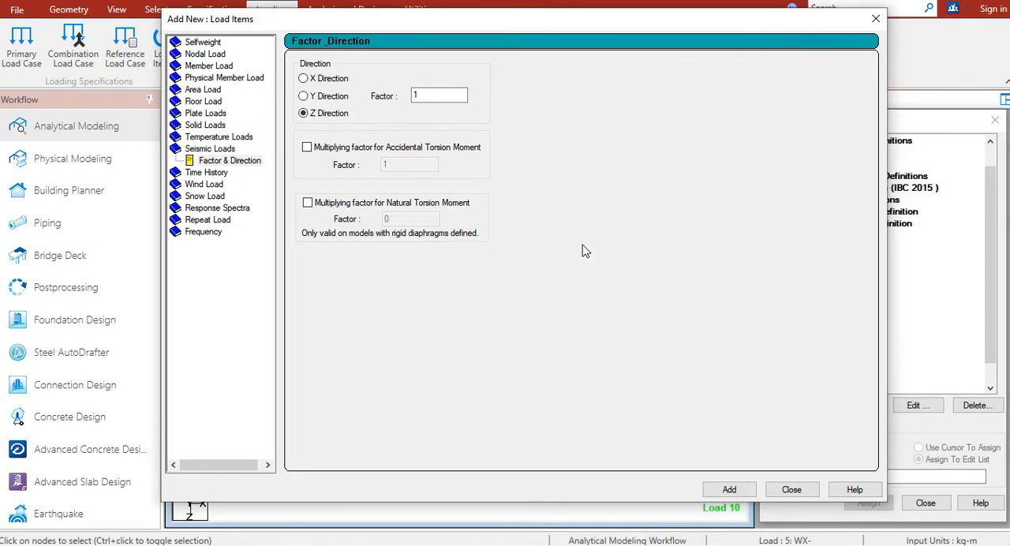
pyautogui.click(726, 490)
pyautogui.click(812, 489)
# Add a seismic load in the Z direction with factor -1 to load case 11: EQZ-
pyautogui.click(833, 377)
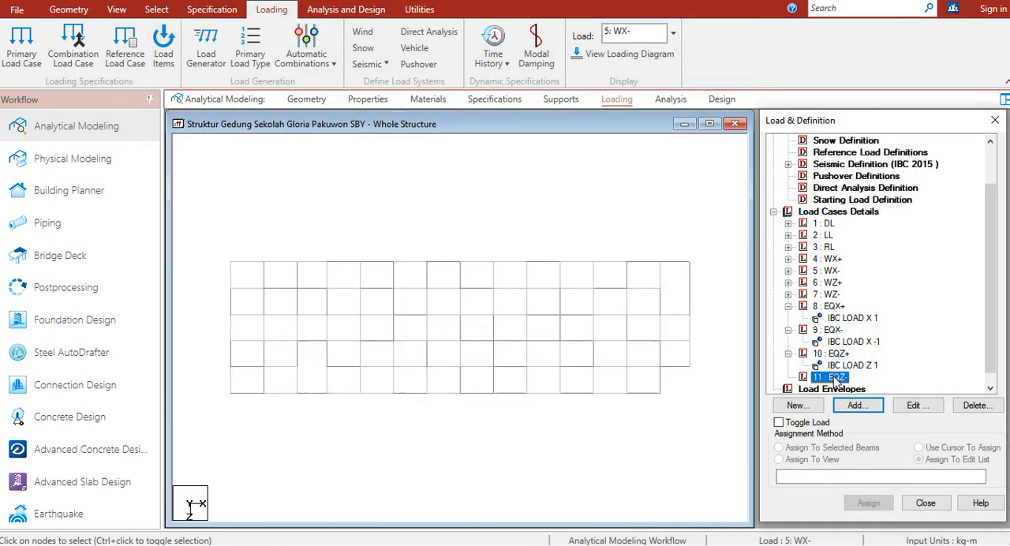
pyautogui.click(855, 400)
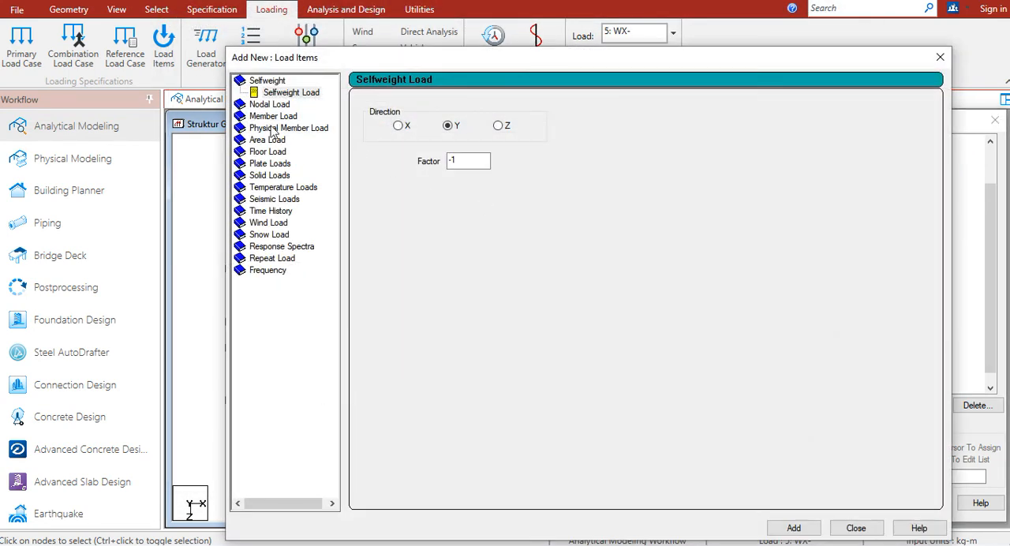
pyautogui.click(273, 200)
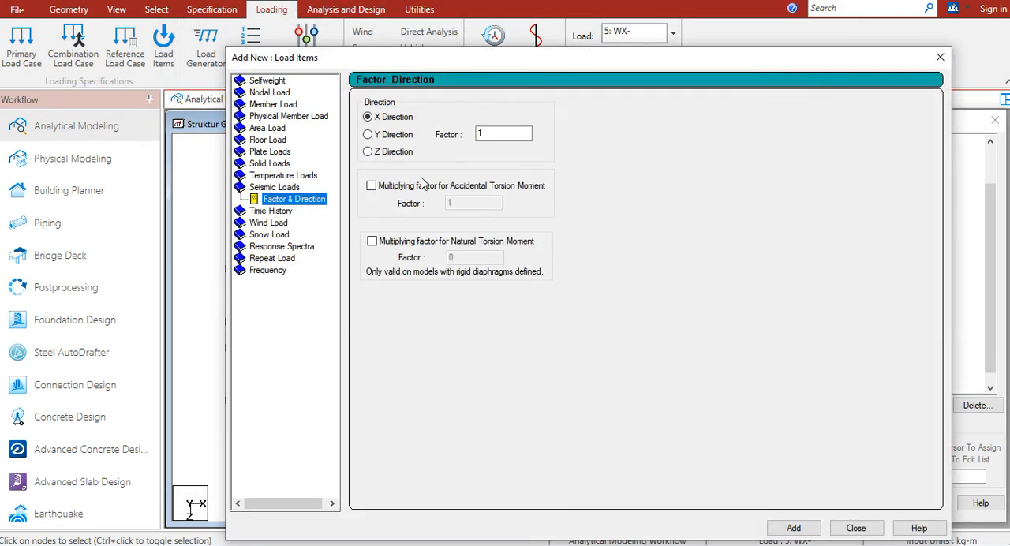
pyautogui.click(399, 152)
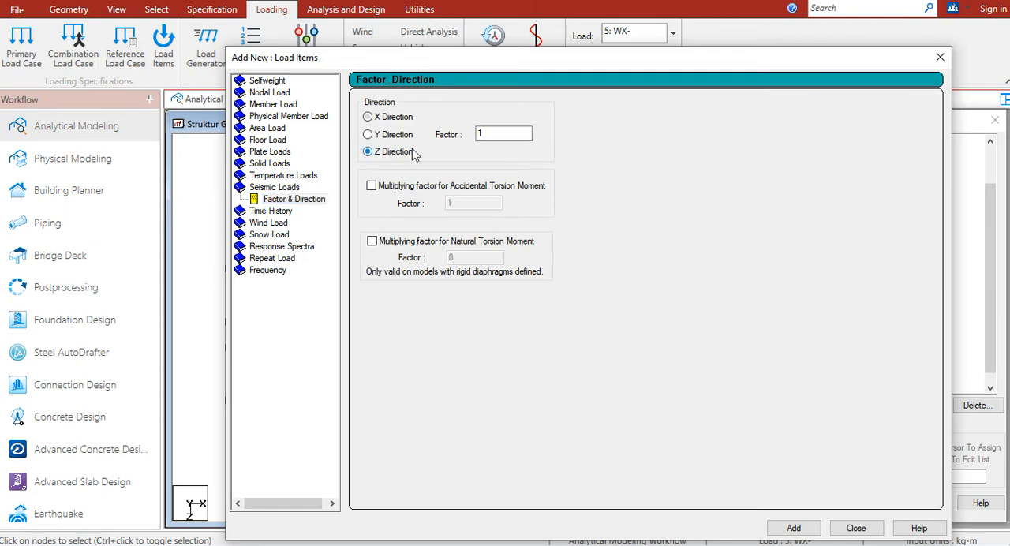
pyautogui.click(478, 133)
pyautogui.write('-')
pyautogui.moveTo(668, 67); pyautogui.dragTo(607, 27)
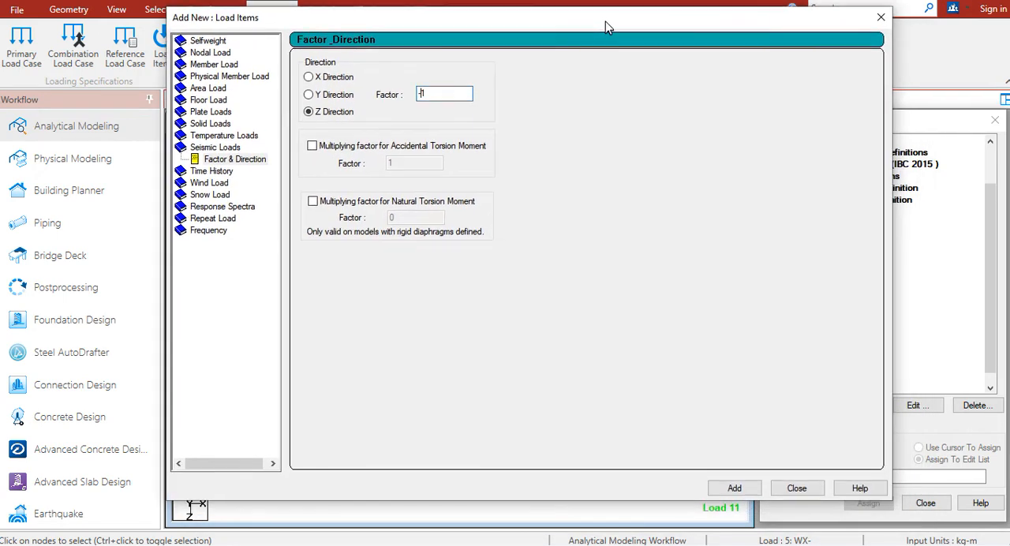
pyautogui.click(748, 488)
pyautogui.click(794, 488)
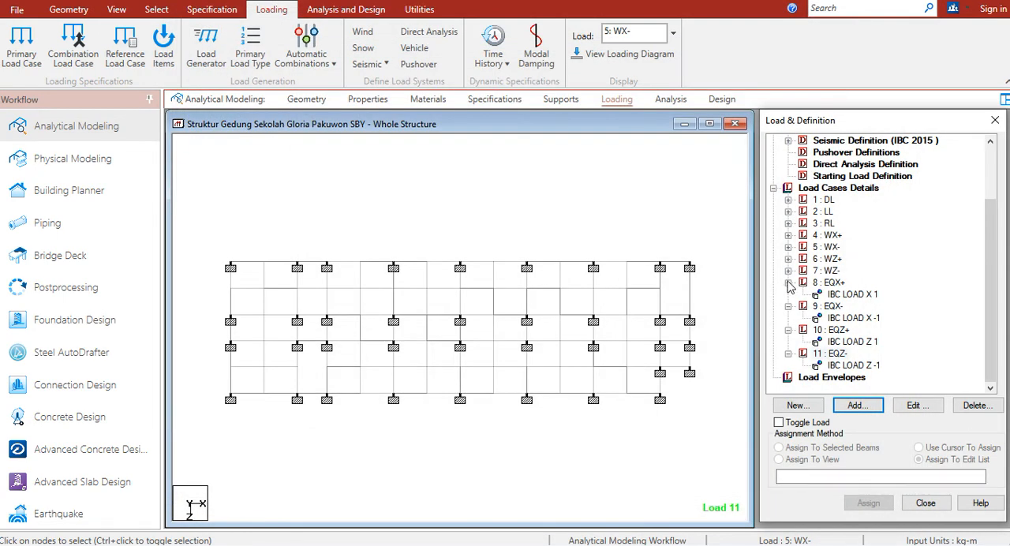
# Collapse the four seismic load cases EQX+, EQX-, EQZ+ and EQZ- in the load case tree
pyautogui.click(788, 282)
pyautogui.click(788, 307)
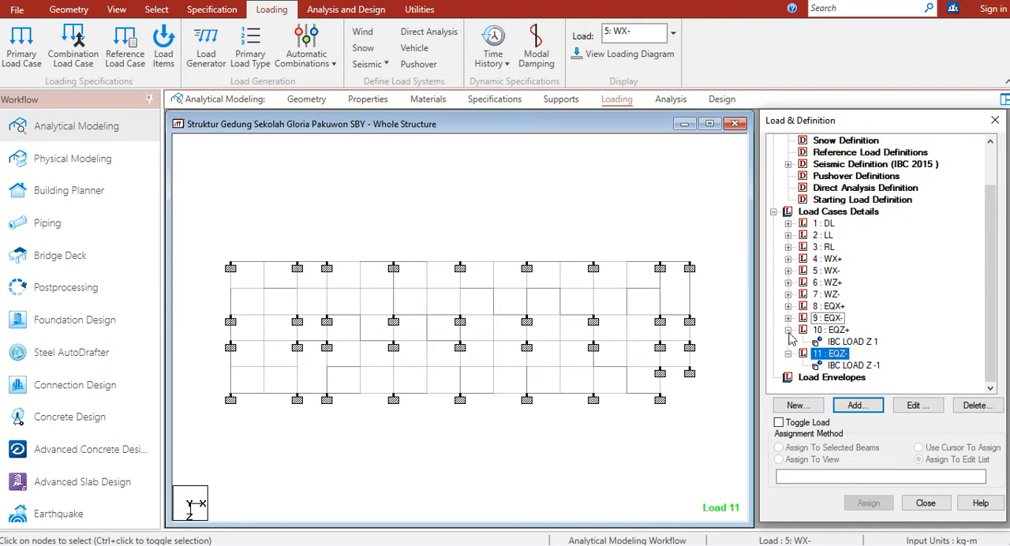
pyautogui.click(789, 329)
pyautogui.click(788, 354)
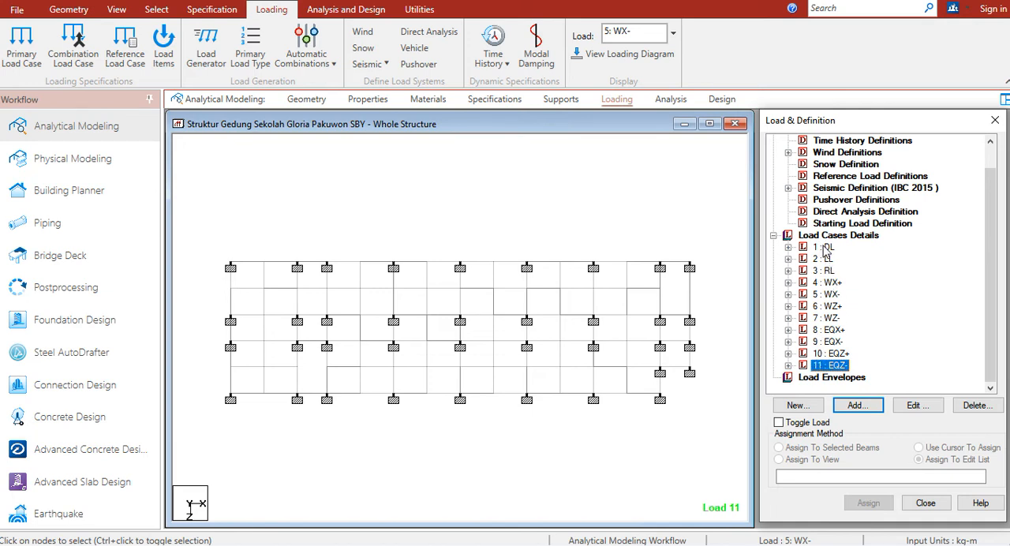
# Open the model's command file in the STAAD.Pro Editor, bring the editor window forward and maximize it
pyautogui.click(422, 19)
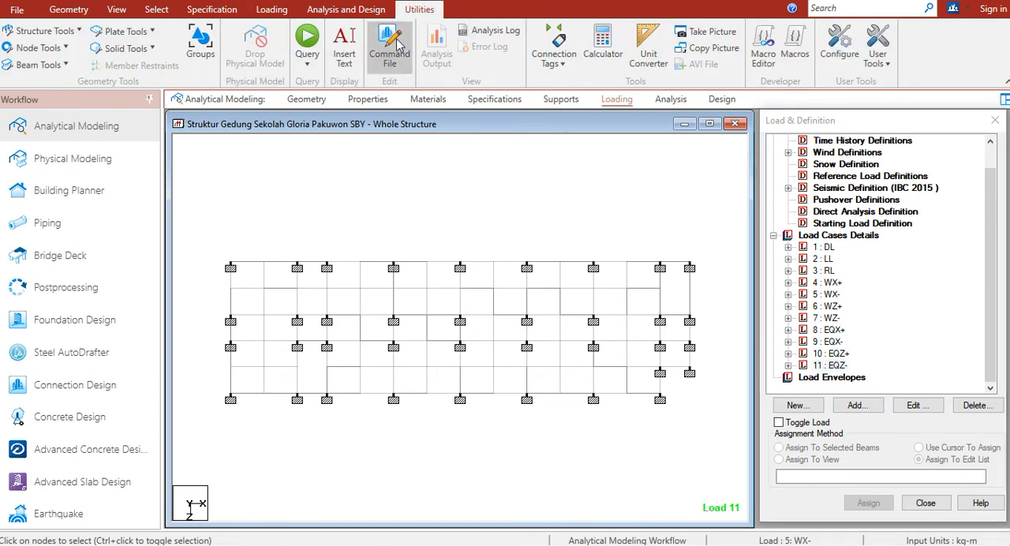
pyautogui.click(397, 45)
pyautogui.click(498, 346)
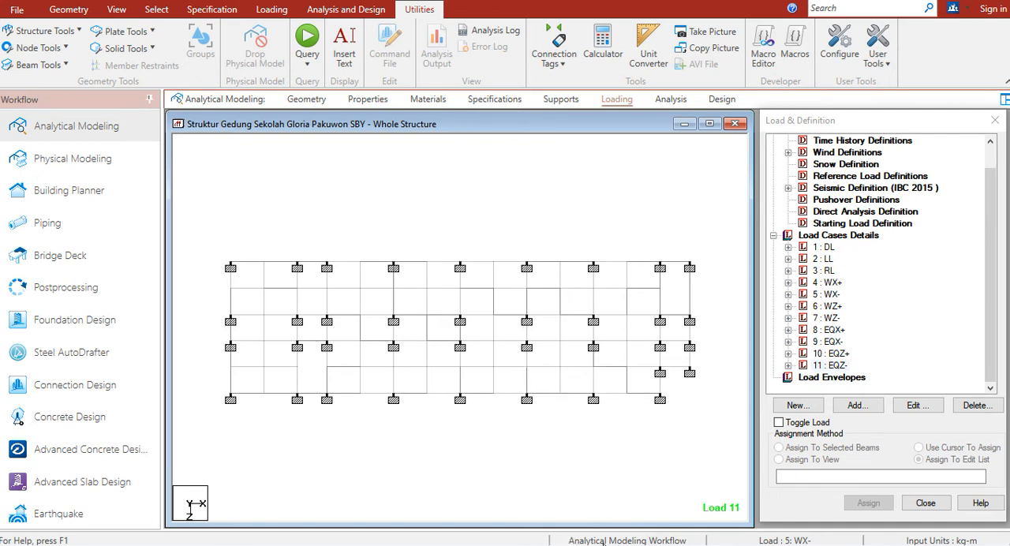
pyautogui.press('super')
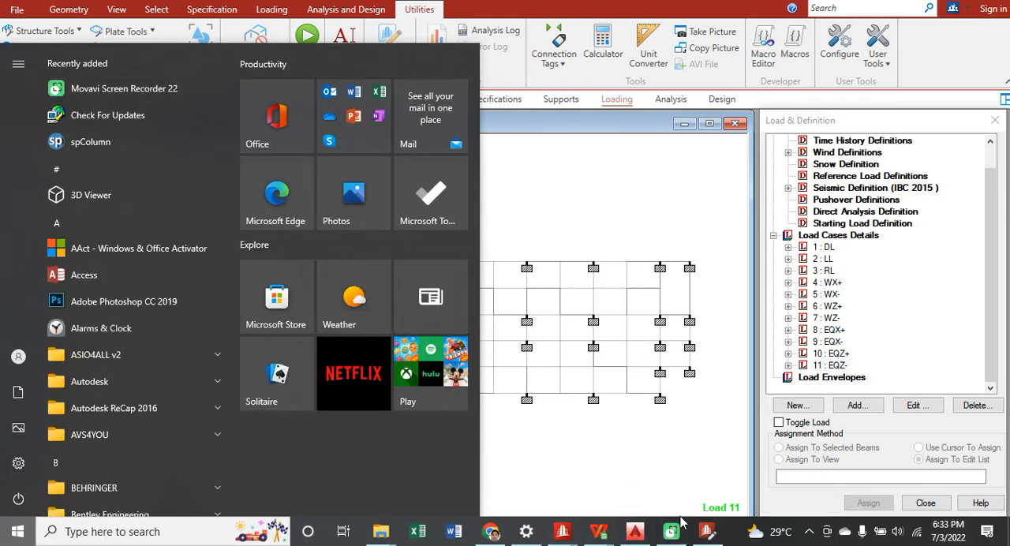
pyautogui.click(707, 531)
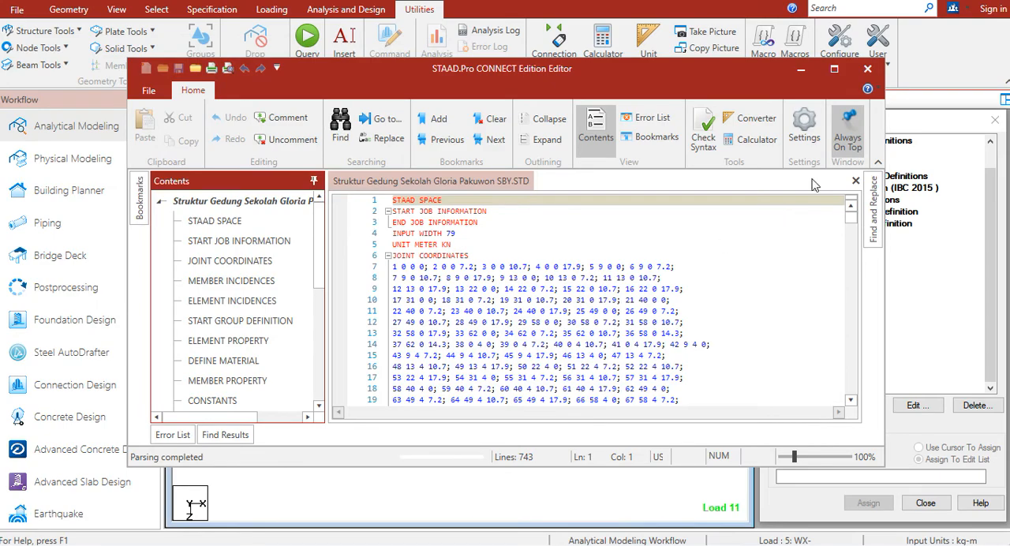
pyautogui.click(828, 73)
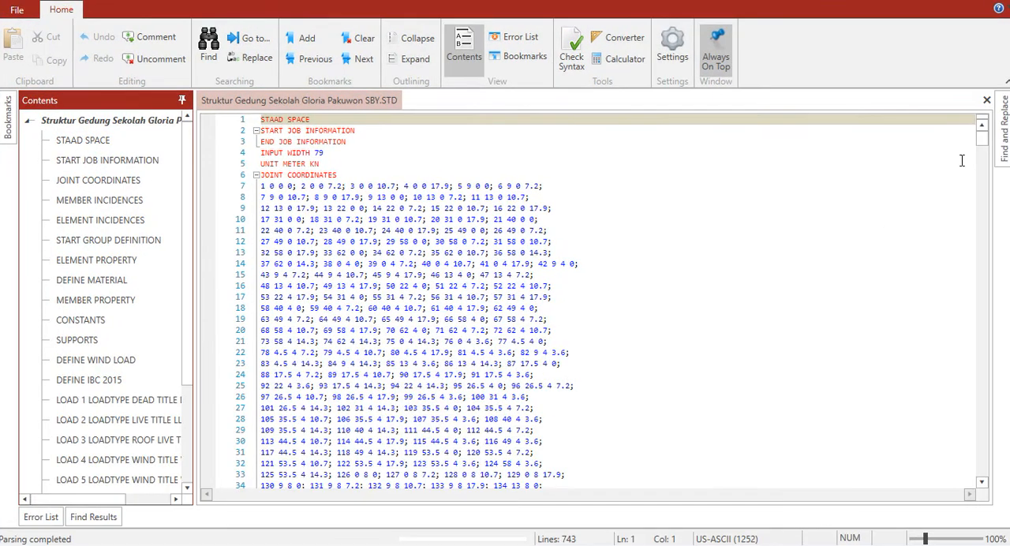
# Go to the LOAD 1 LOADTYPE Dead TITLE DL block in the command file
pyautogui.moveTo(985, 150); pyautogui.dragTo(972, 281)
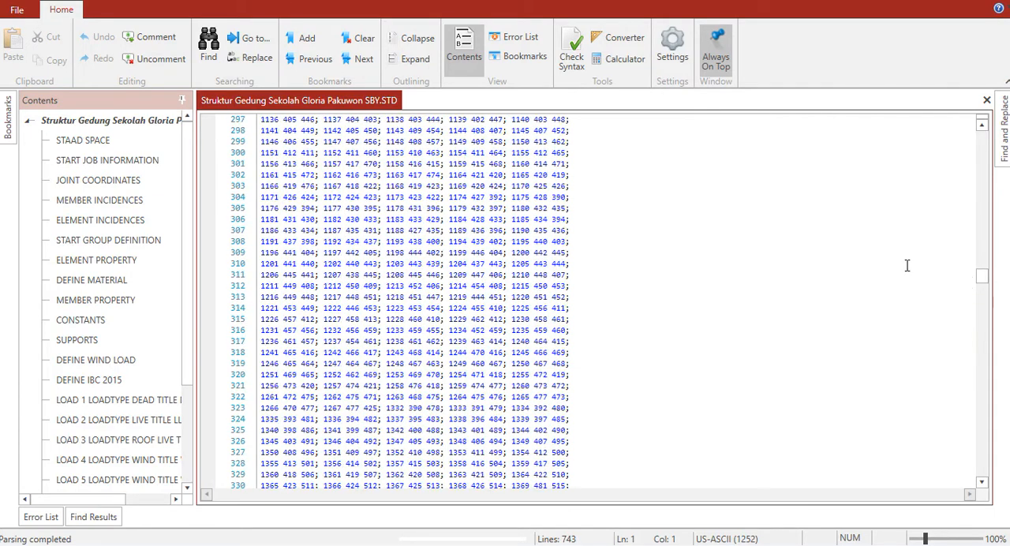
pyautogui.moveTo(189, 286); pyautogui.dragTo(179, 409)
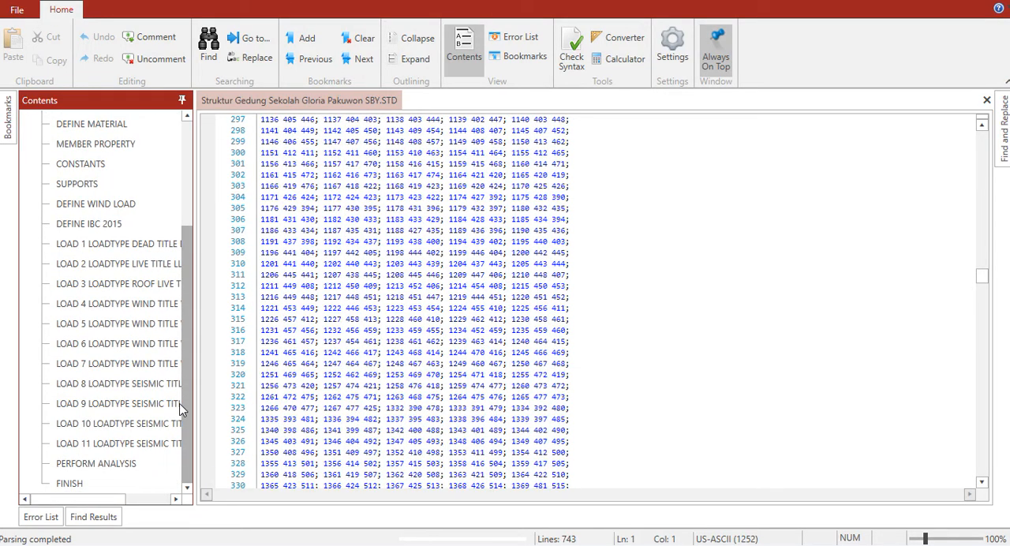
pyautogui.moveTo(180, 389); pyautogui.dragTo(173, 339)
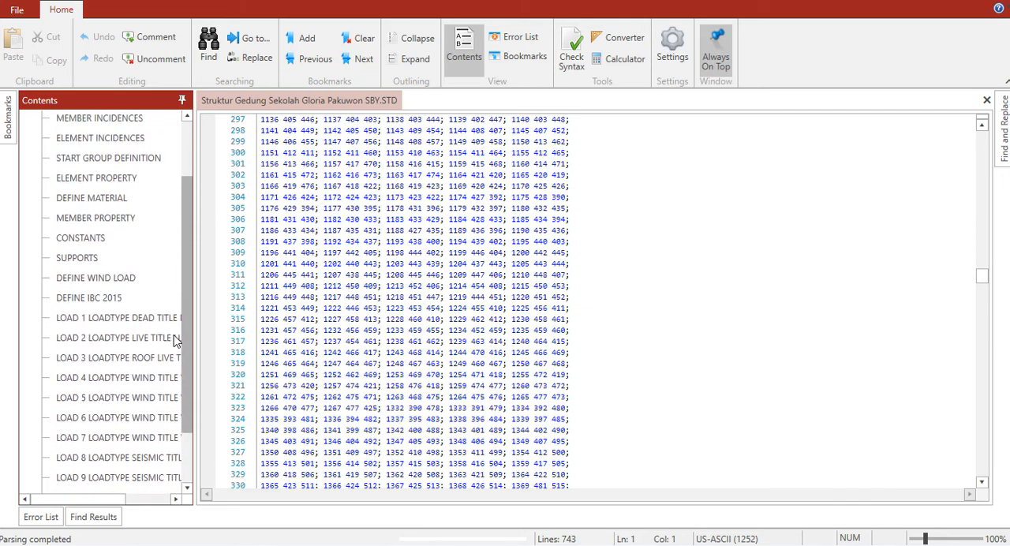
pyautogui.click(108, 276)
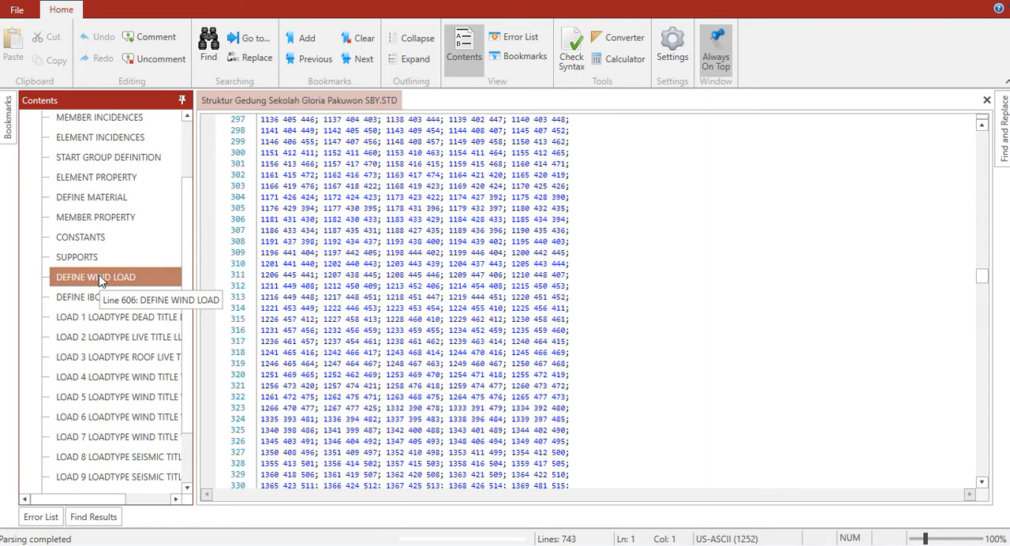
pyautogui.click(97, 315)
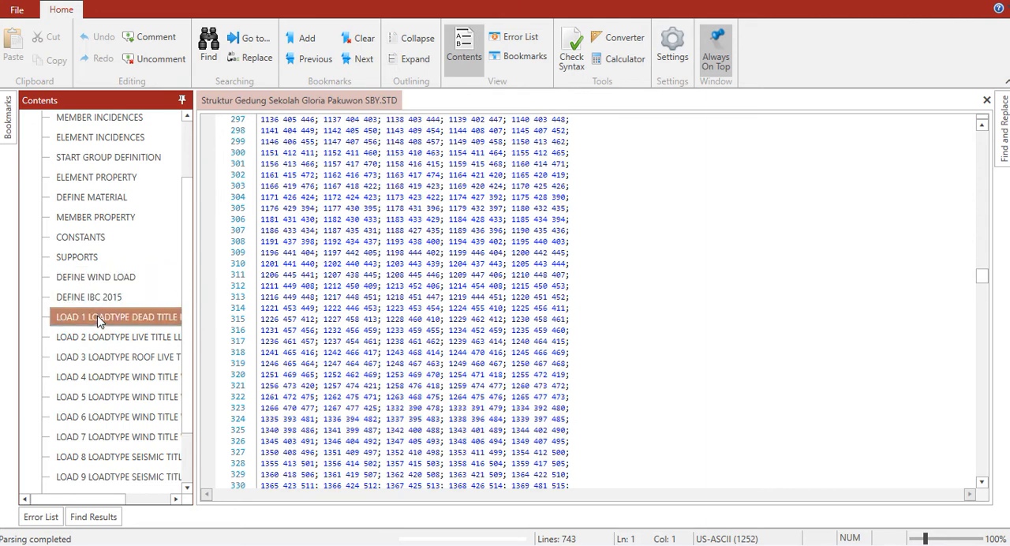
pyautogui.doubleClick(174, 317)
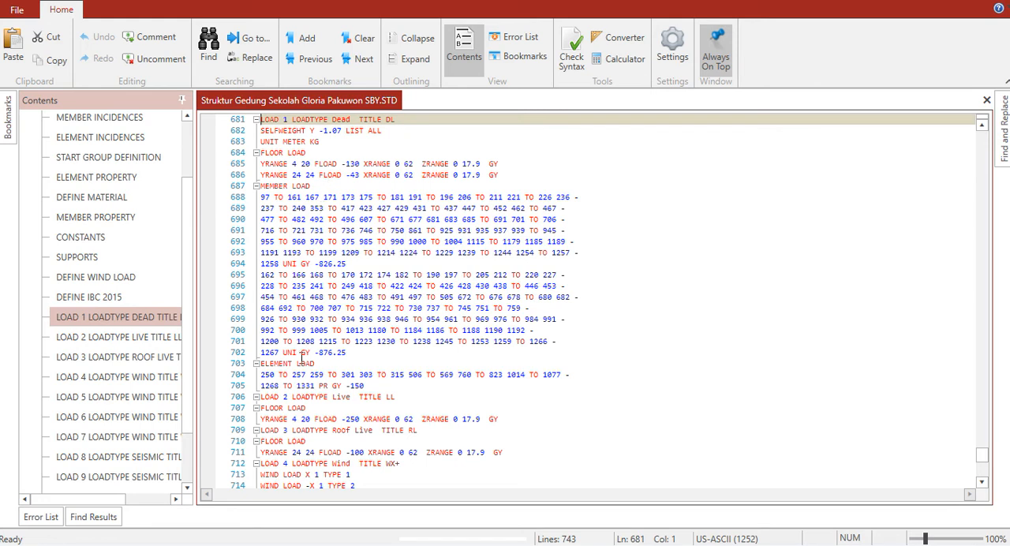
pyautogui.click(441, 174)
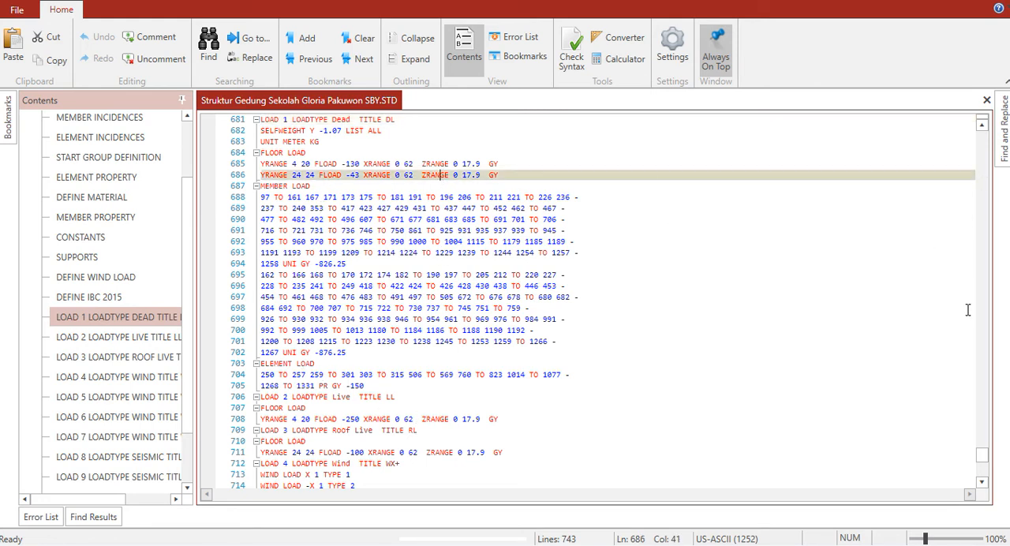
# Remove the seismic load case blocks LOAD 8 to LOAD 11 that follow the wind load cases in the command file
pyautogui.click(982, 482)
pyautogui.click(981, 482)
pyautogui.click(981, 482)
pyautogui.click(981, 482)
pyautogui.click(982, 482)
pyautogui.click(981, 482)
pyautogui.click(982, 482)
pyautogui.click(982, 482)
pyautogui.click(982, 482)
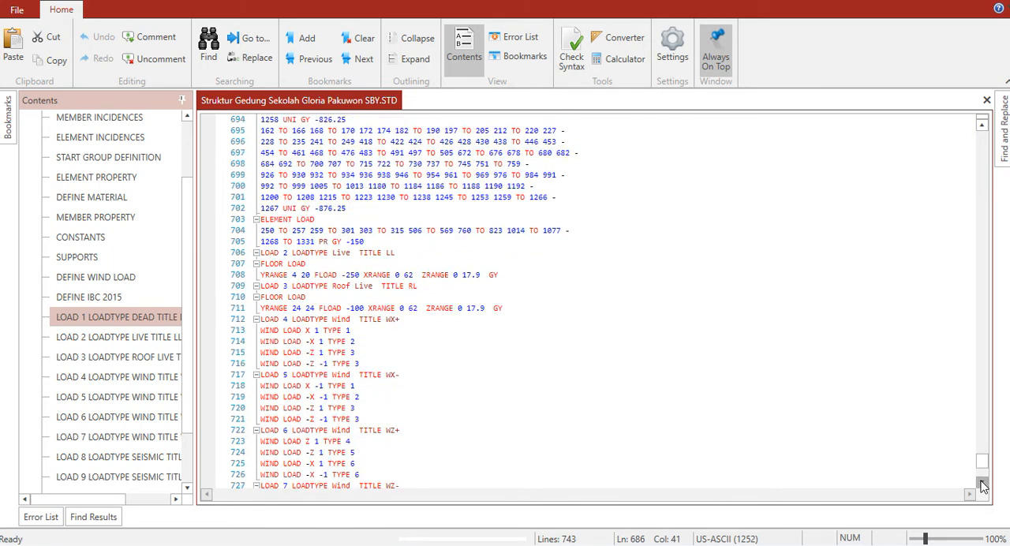
pyautogui.click(982, 483)
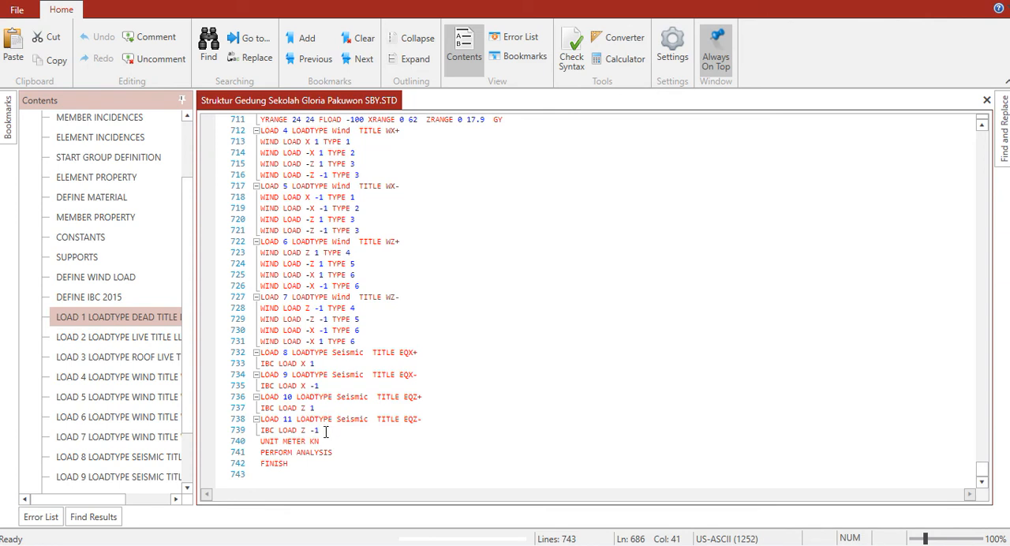
pyautogui.moveTo(322, 430); pyautogui.dragTo(261, 355)
pyautogui.hotkey('ctrl', 'c')
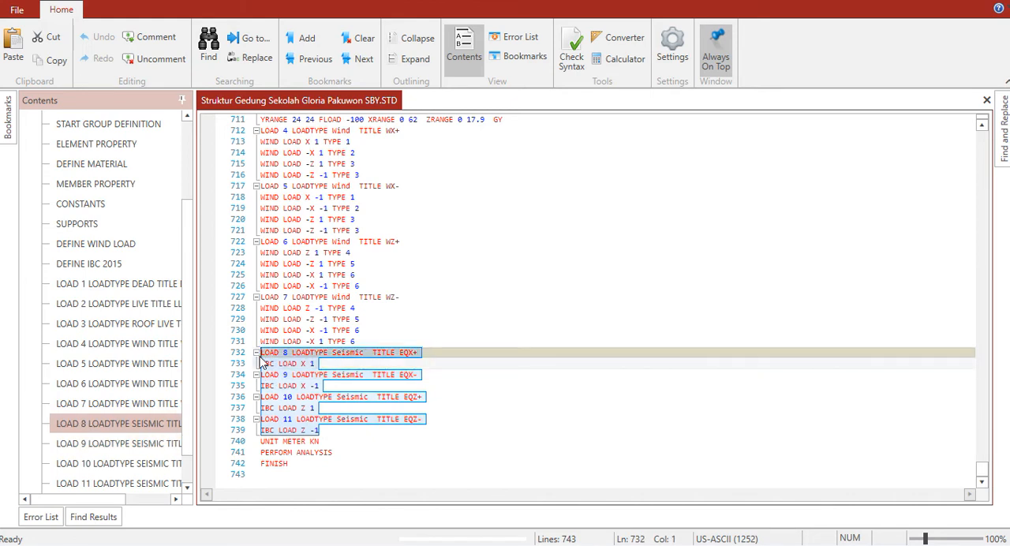
pyautogui.press('Delete')
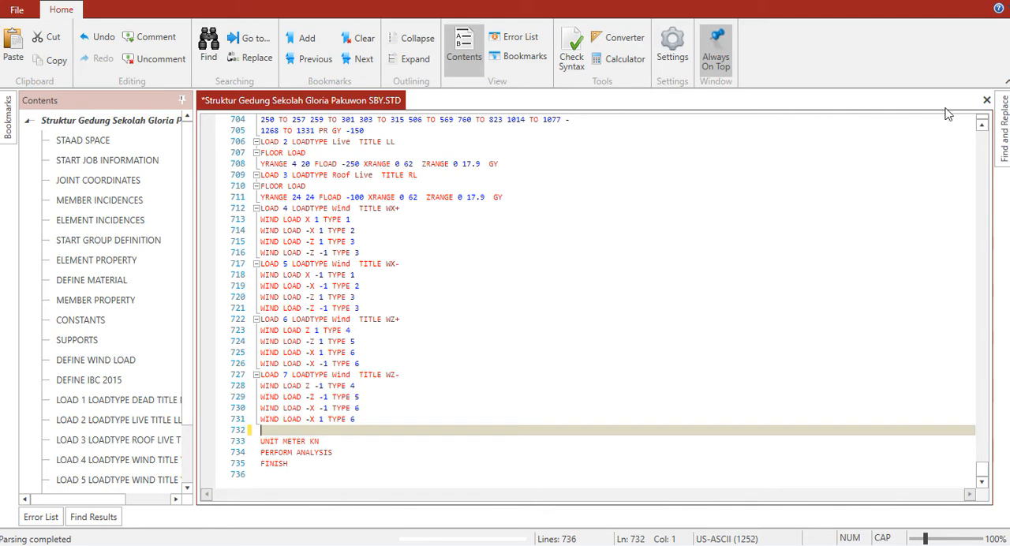
# Open up blank lines between UNIT METER KN and the LOAD 1 LOADTYPE Dead TITLE DL line in the command file
pyautogui.click(981, 125)
pyautogui.click(981, 125)
pyautogui.click(981, 125)
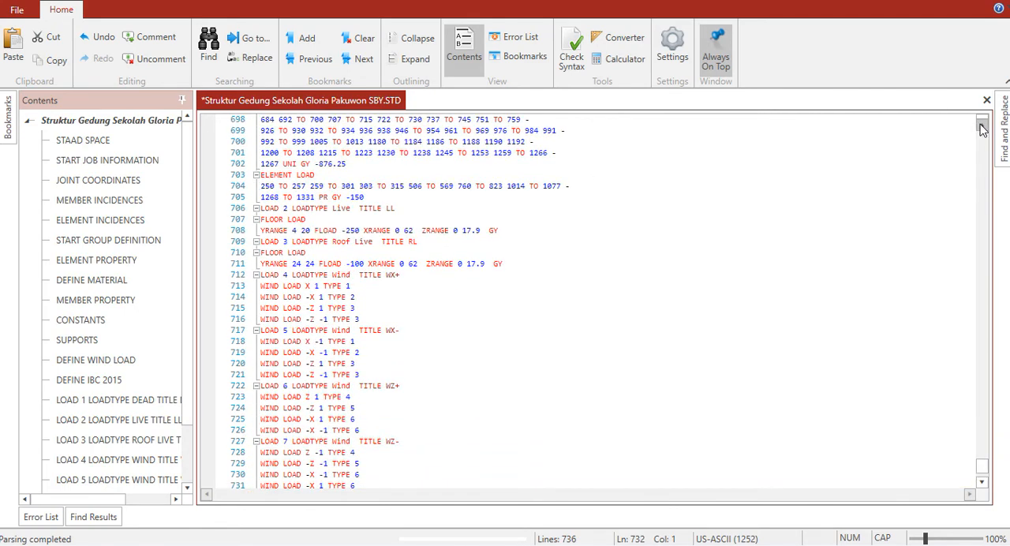
pyautogui.click(981, 125)
pyautogui.click(980, 125)
pyautogui.click(981, 125)
pyautogui.click(980, 124)
pyautogui.click(981, 124)
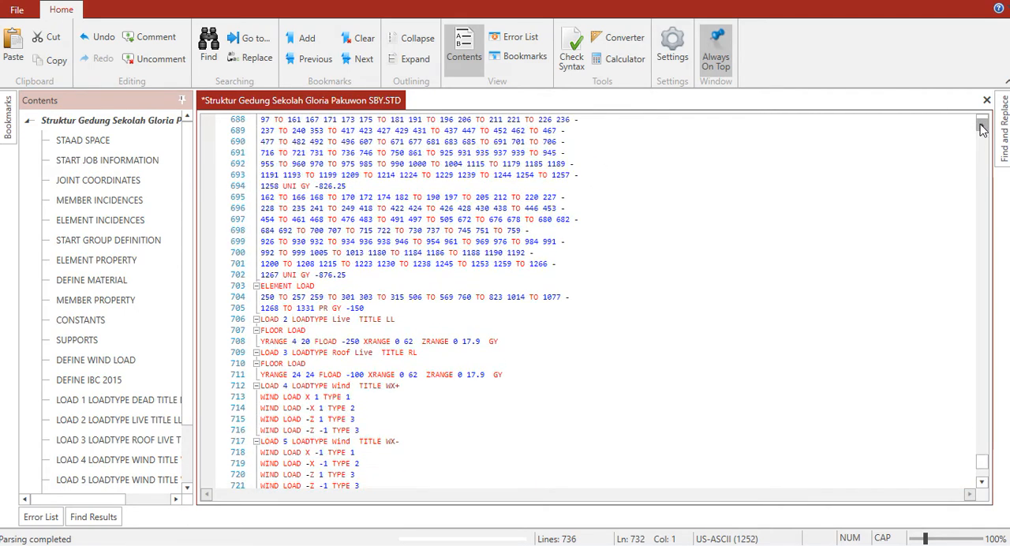
pyautogui.click(981, 125)
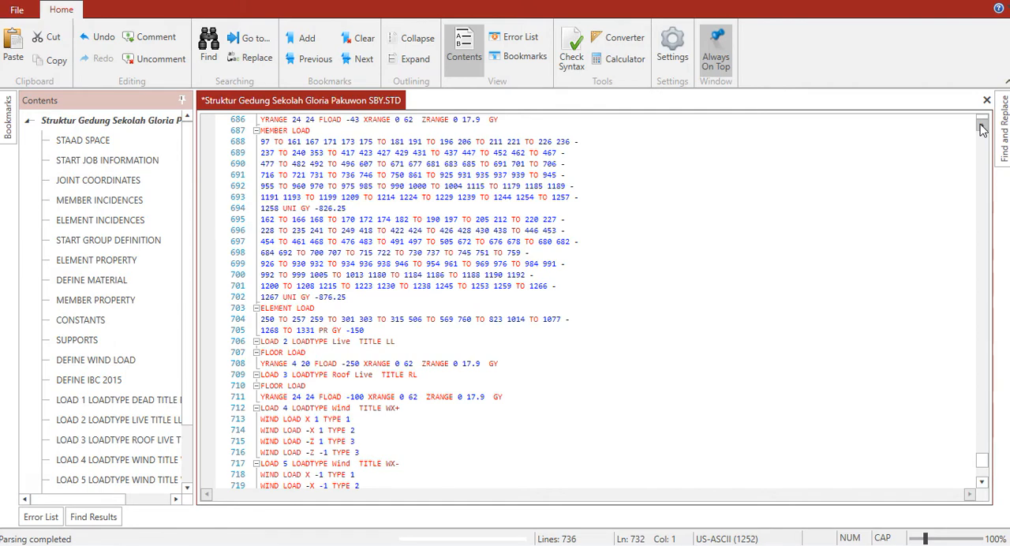
pyautogui.click(981, 124)
pyautogui.click(980, 125)
pyautogui.click(980, 125)
pyautogui.click(981, 125)
pyautogui.click(980, 125)
pyautogui.click(981, 125)
pyautogui.click(980, 125)
pyautogui.click(981, 125)
pyautogui.click(981, 125)
pyautogui.click(981, 125)
pyautogui.click(981, 125)
pyautogui.click(980, 125)
pyautogui.click(981, 125)
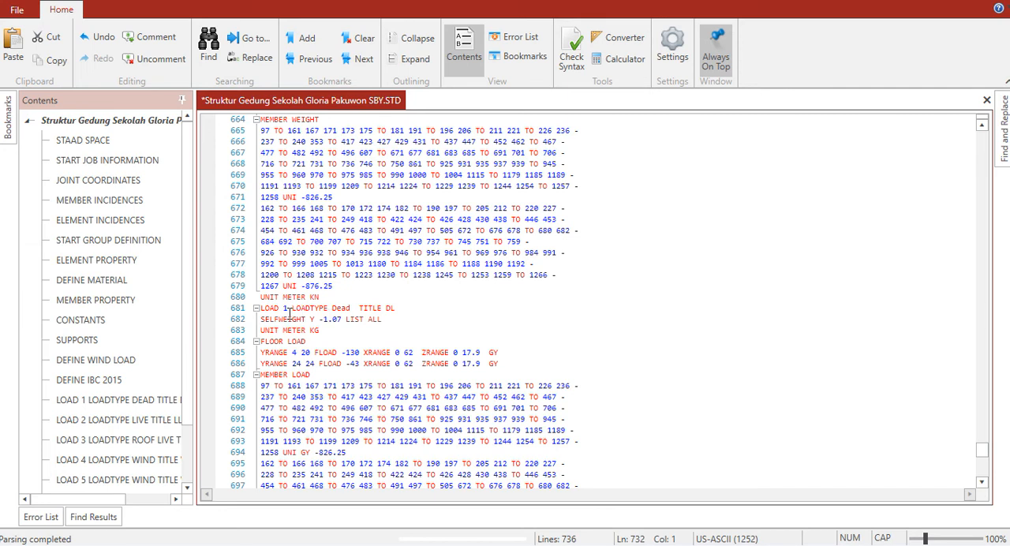
pyautogui.click(343, 286)
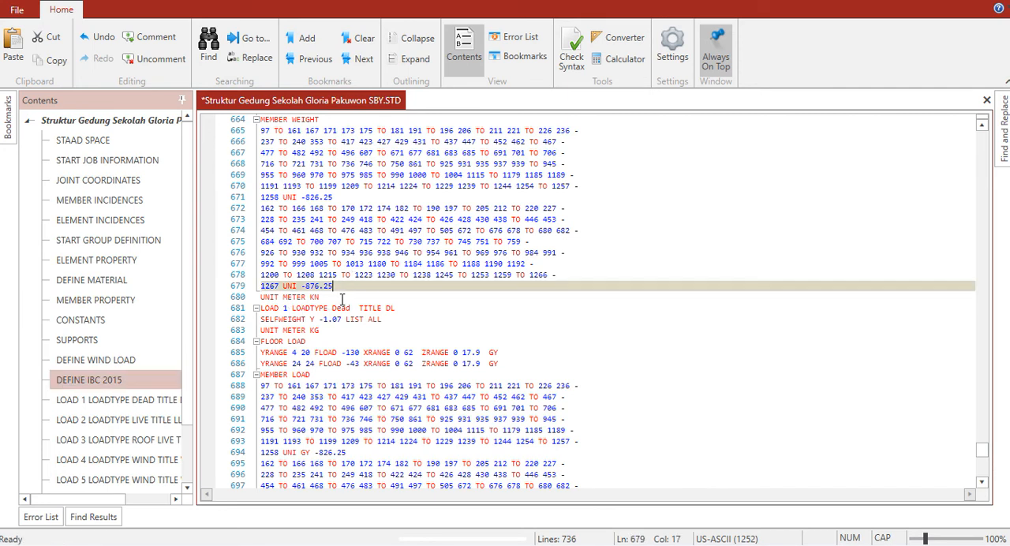
pyautogui.click(341, 297)
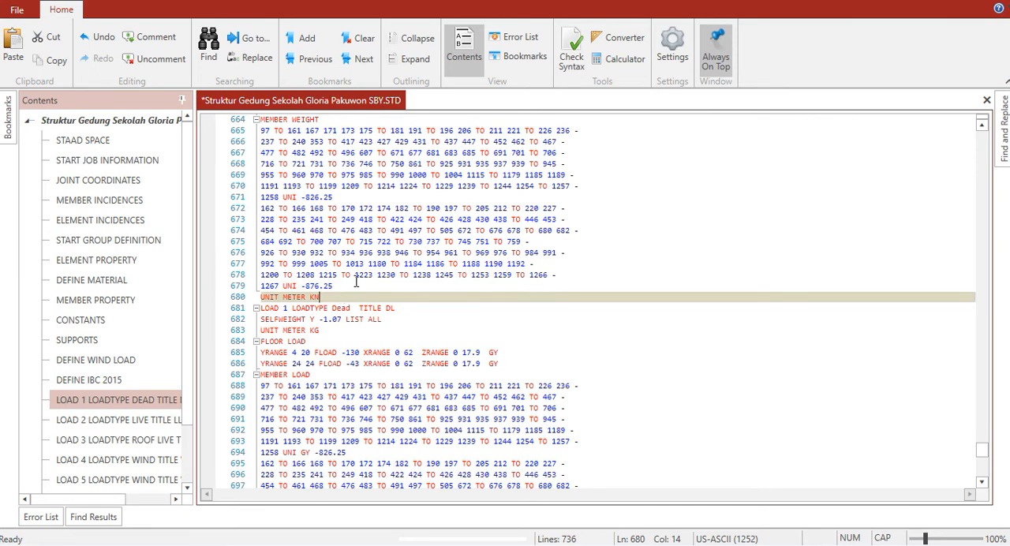
pyautogui.click(981, 125)
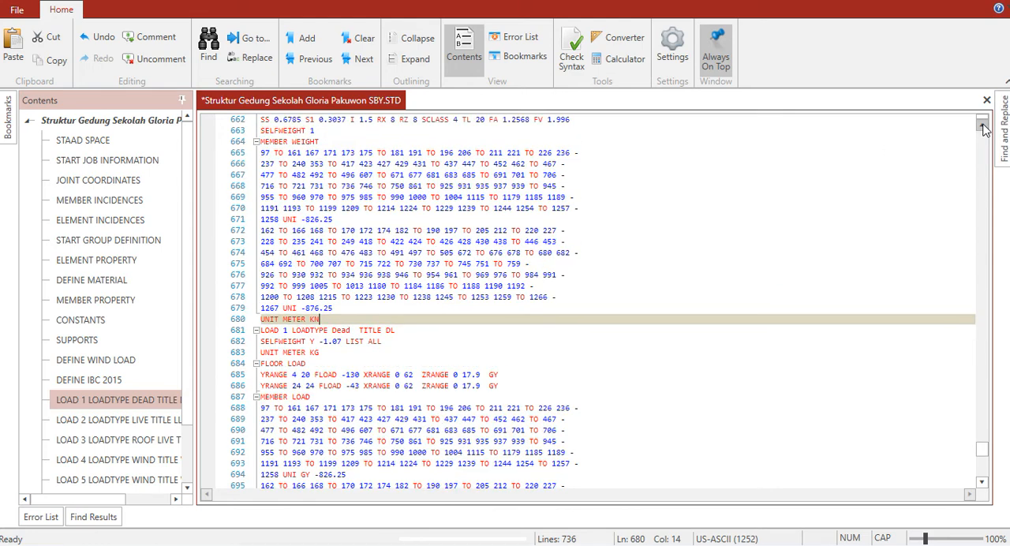
pyautogui.click(982, 125)
pyautogui.click(981, 125)
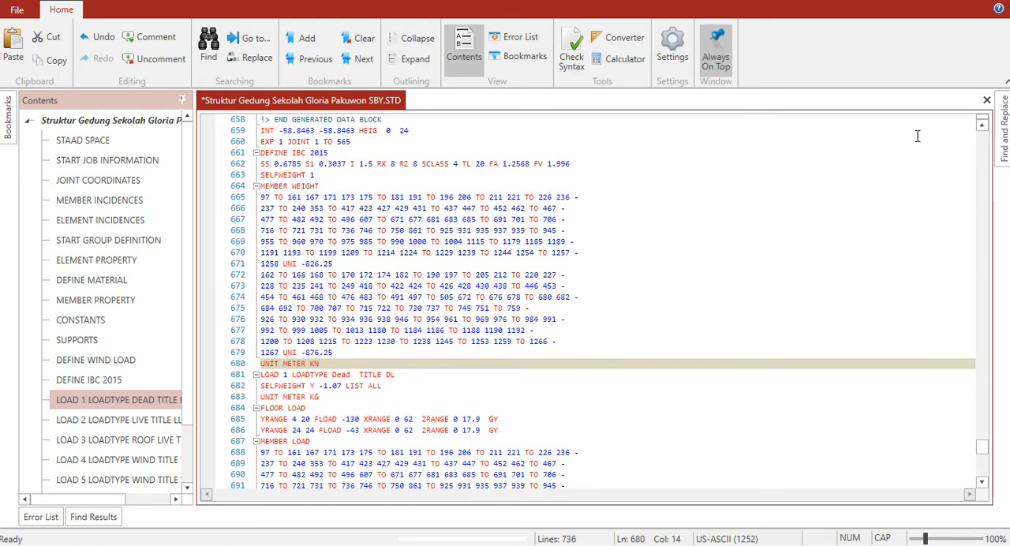
pyautogui.press('Return')
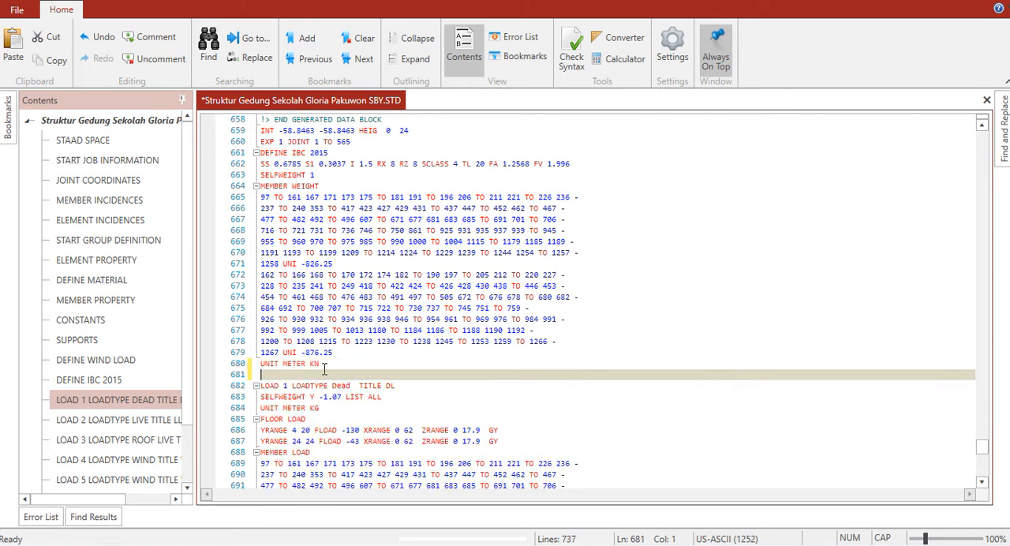
pyautogui.press('Return')
pyautogui.press('Up')
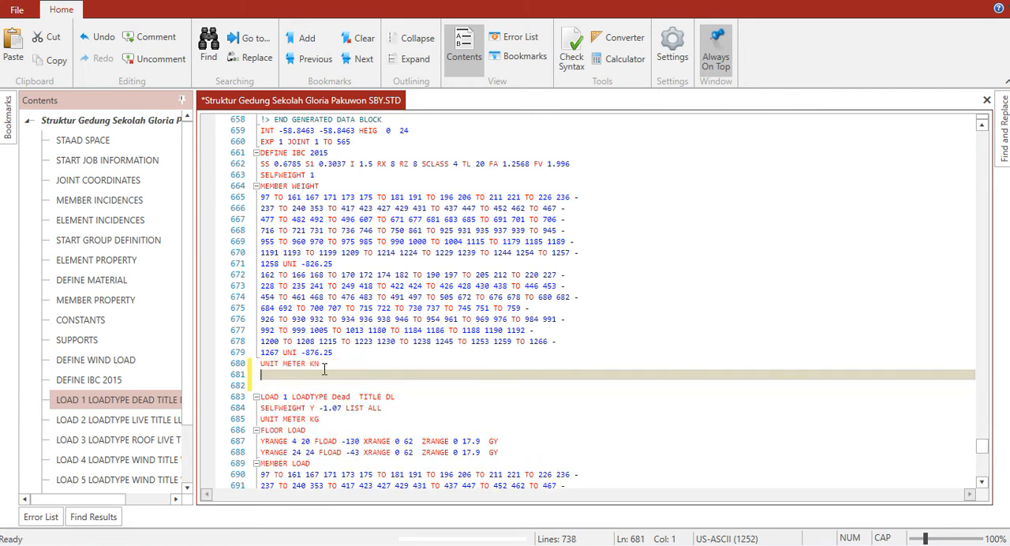
# Add an asterisk-framed LOADING comment line under UNIT METER KN and paste the seismic LOAD 8 to LOAD 11 blocks beneath it
pyautogui.write('**********10ADING')
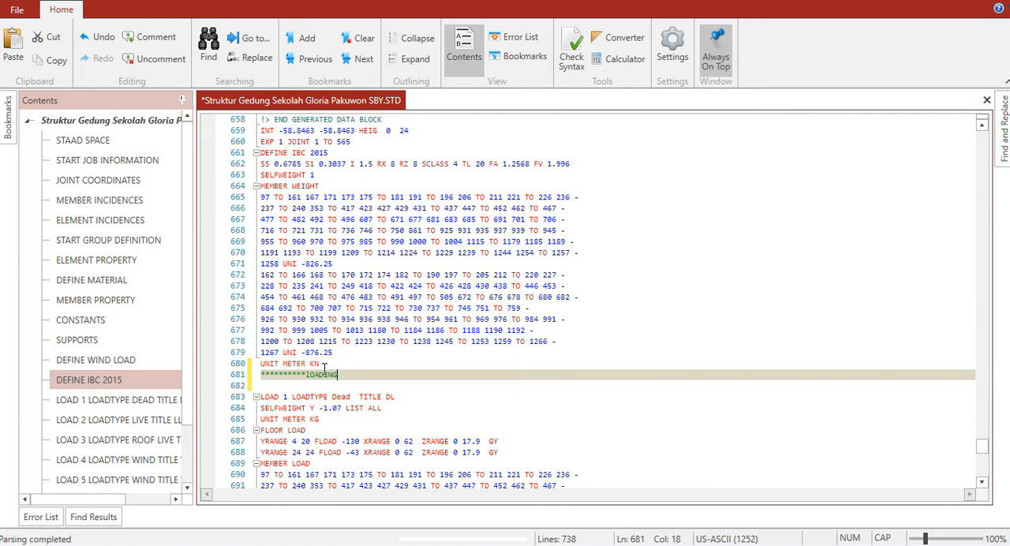
pyautogui.write('*****************')
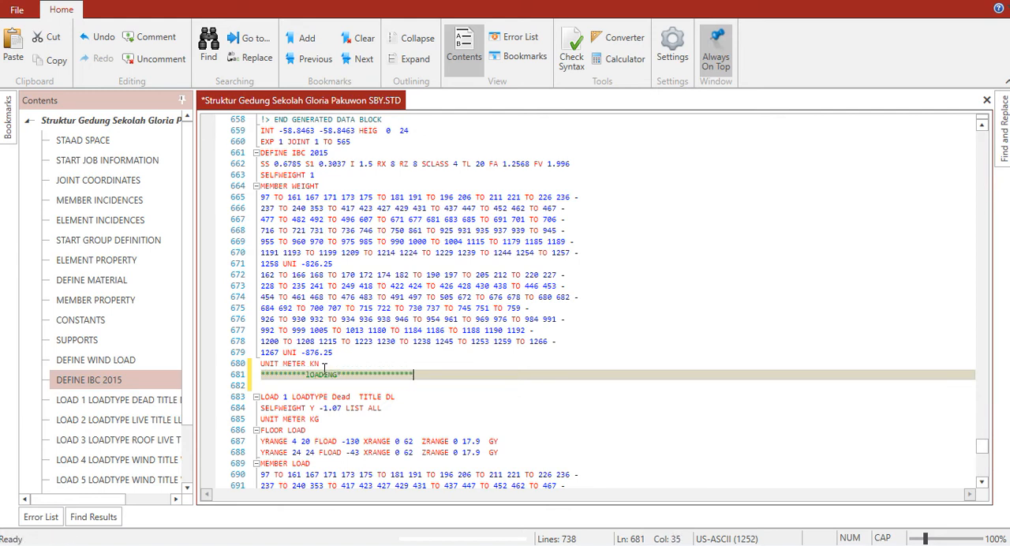
pyautogui.press('Return')
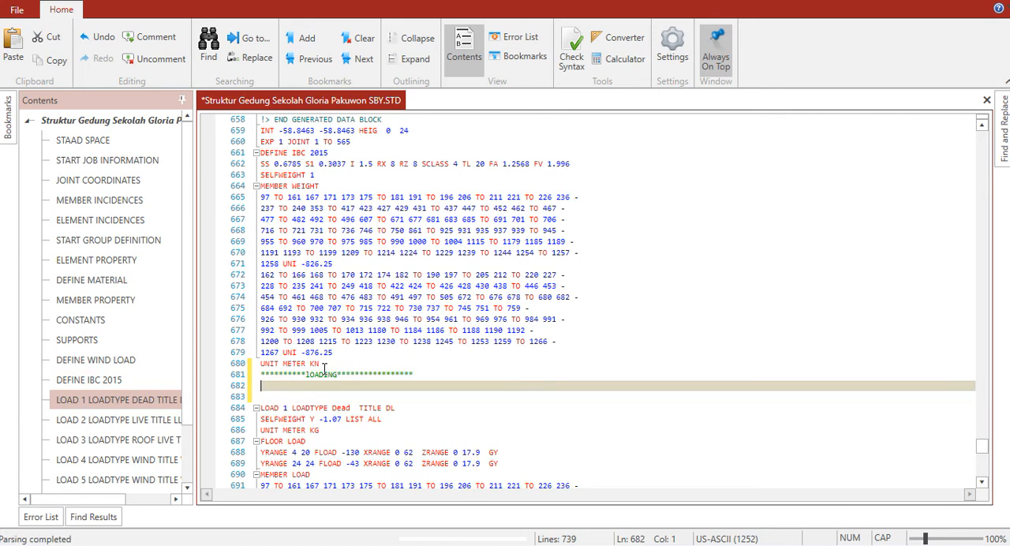
pyautogui.hotkey('ctrl', 'v')
# Add PERFORM ANALYSIS and CHANGE command lines after the IBC LOAD X 1 line of LOAD 8
pyautogui.click(321, 395)
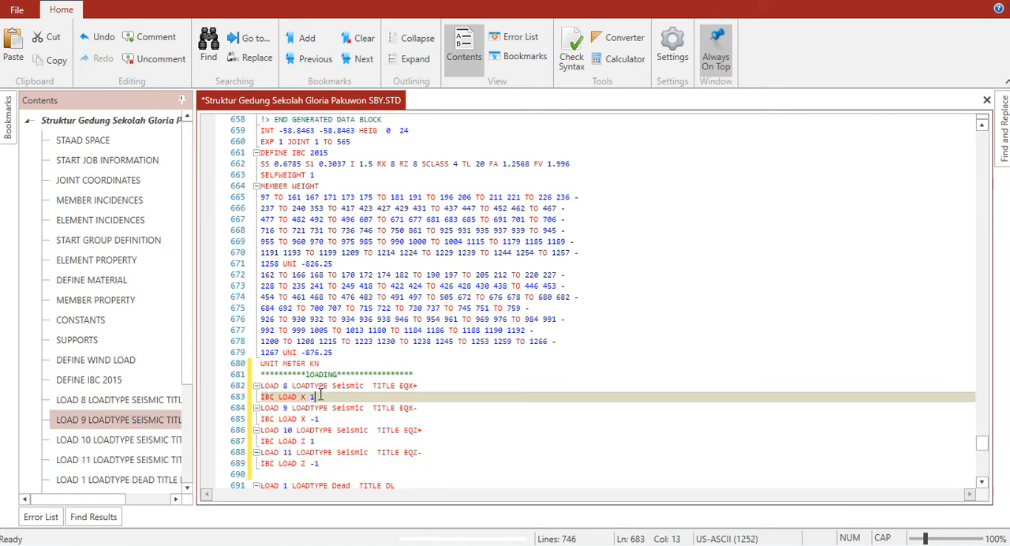
pyautogui.press('Return')
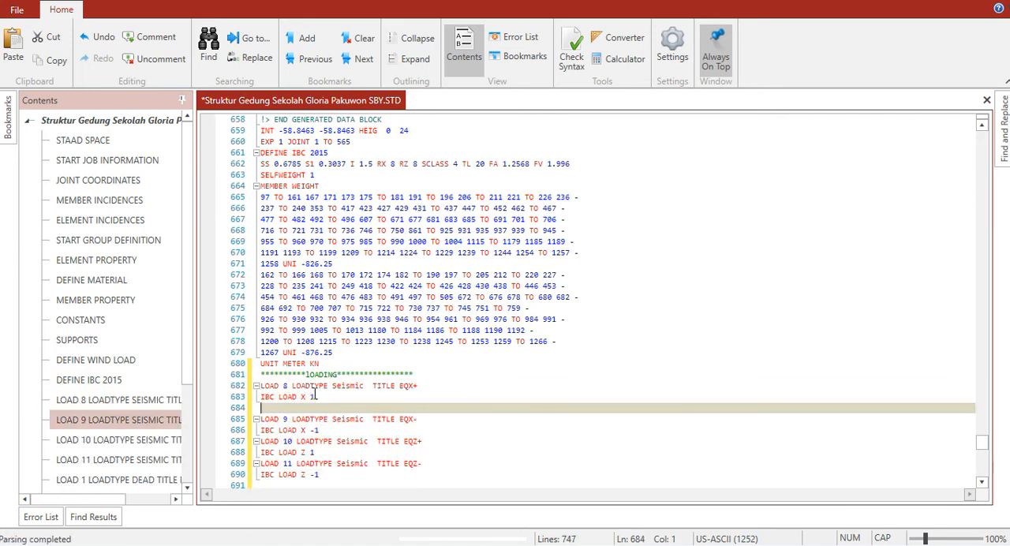
pyautogui.write('PER')
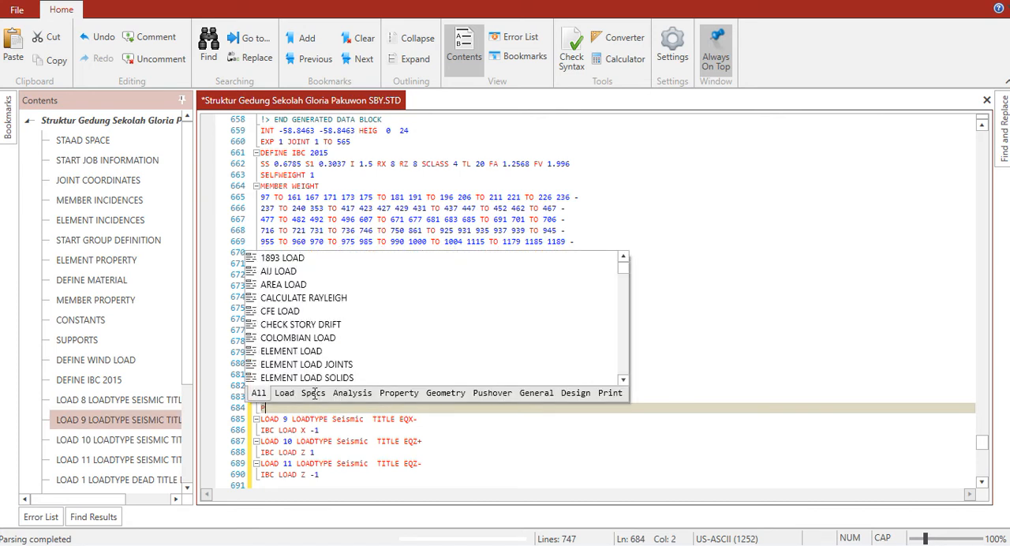
pyautogui.write('OM')
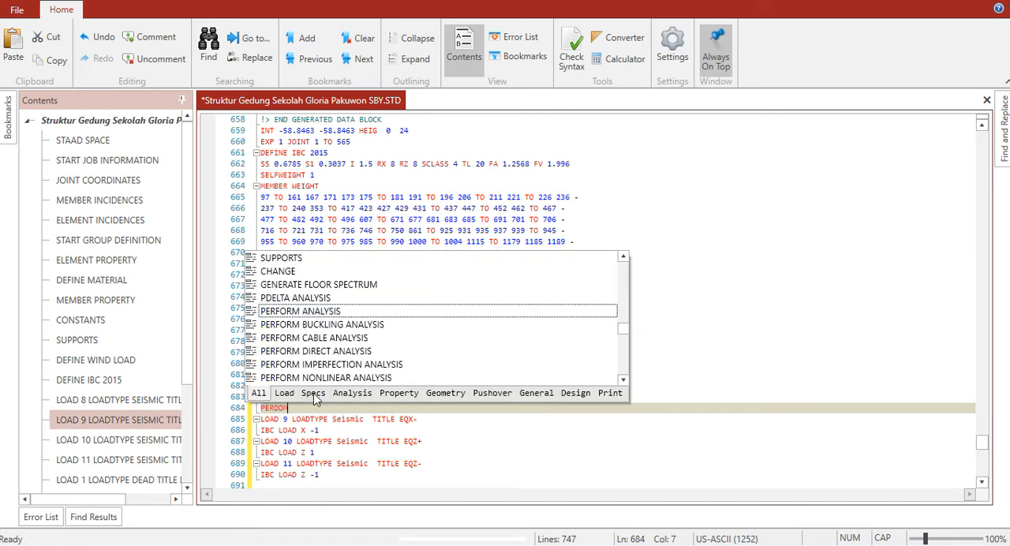
pyautogui.doubleClick(315, 311)
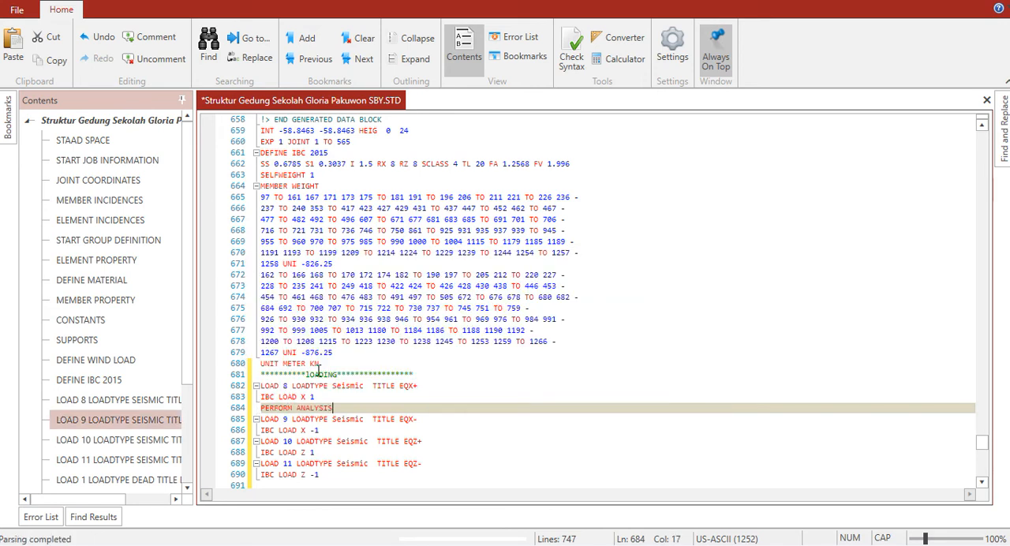
pyautogui.press('Return')
pyautogui.write('CHA')
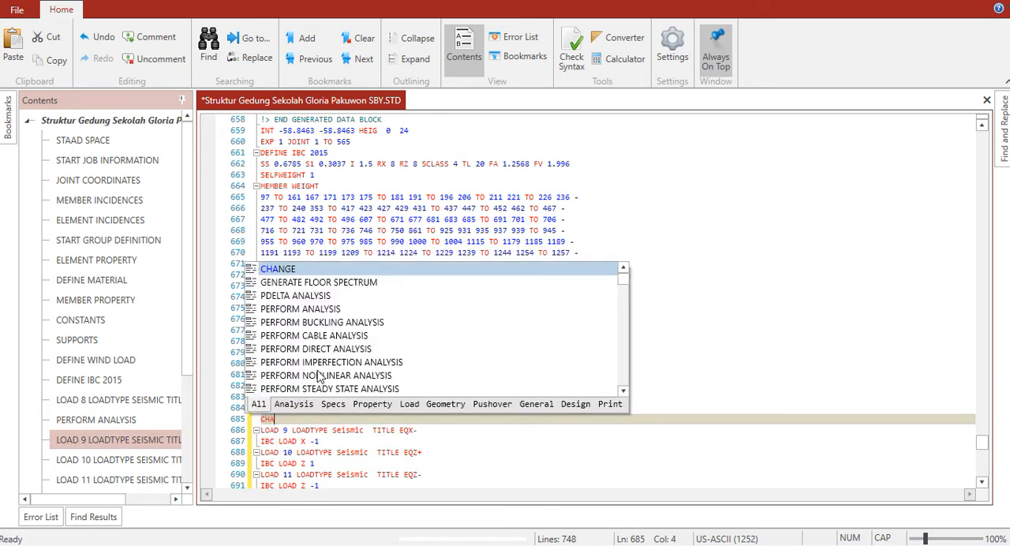
pyautogui.write('NGE')
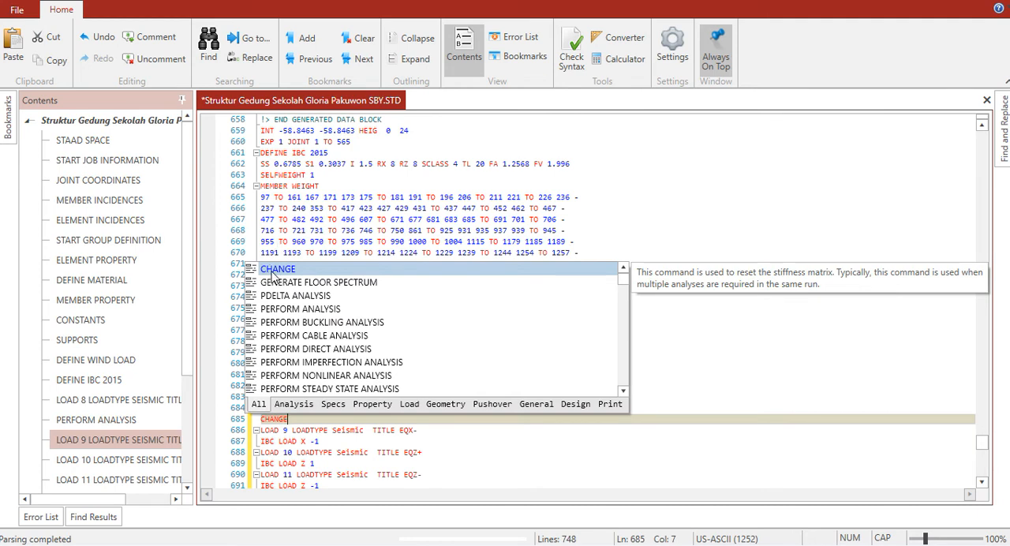
pyautogui.doubleClick(273, 275)
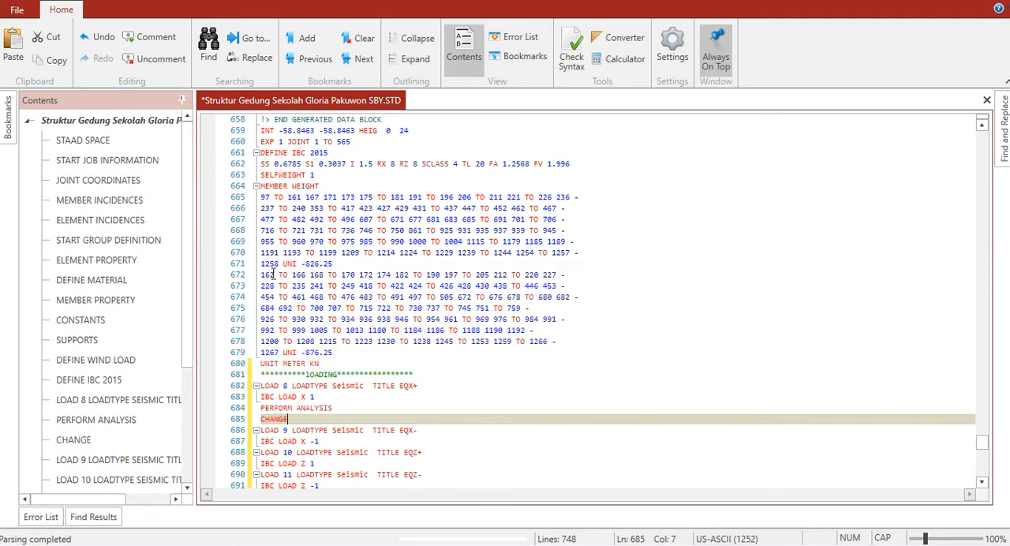
# Copy the PERFORM ANALYSIS and CHANGE lines and paste them after the IBC LOAD X -1 line of LOAD 9
pyautogui.click(262, 408)
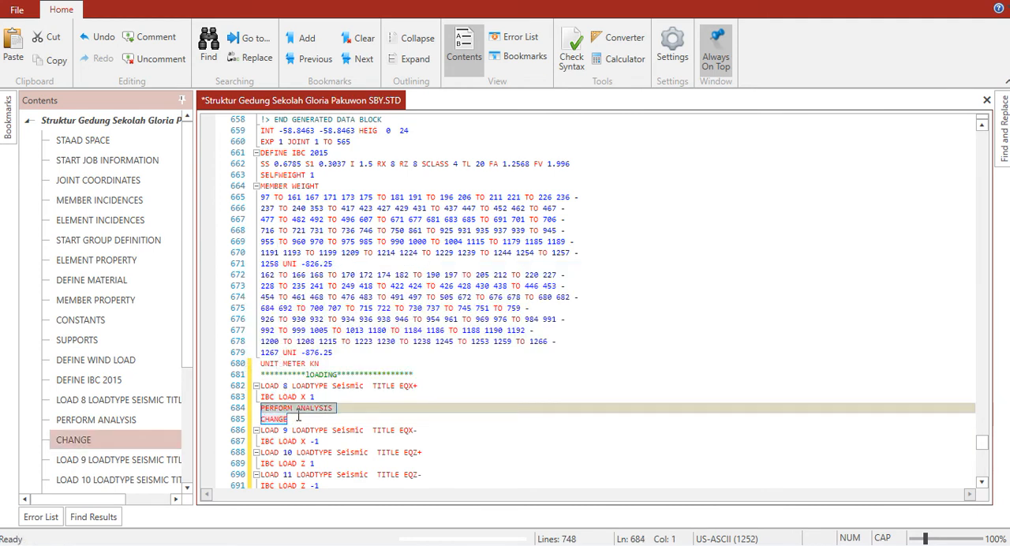
pyautogui.click(327, 442)
pyautogui.press('Return')
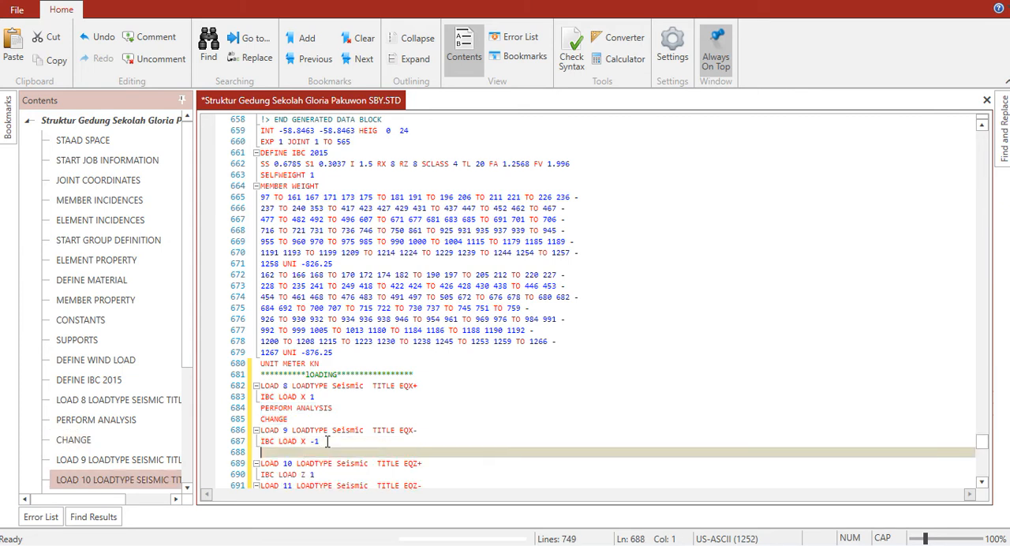
pyautogui.write('PERFORM ANALYSIS CHANGE')
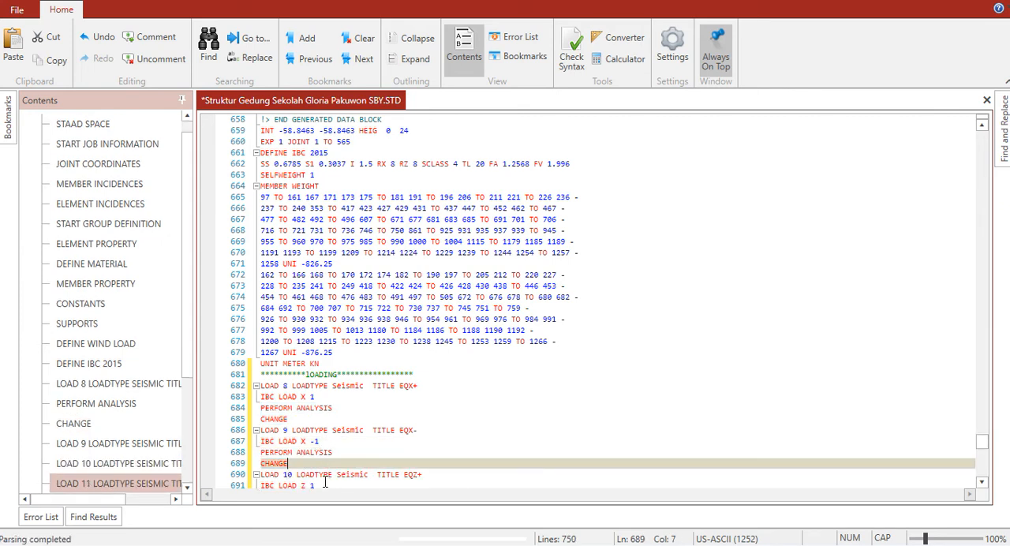
# Paste the copied PERFORM ANALYSIS and CHANGE lines after the IBC LOAD Z 1 line of LOAD 10
pyautogui.moveTo(324, 483); pyautogui.dragTo(325, 482)
pyautogui.click(324, 464)
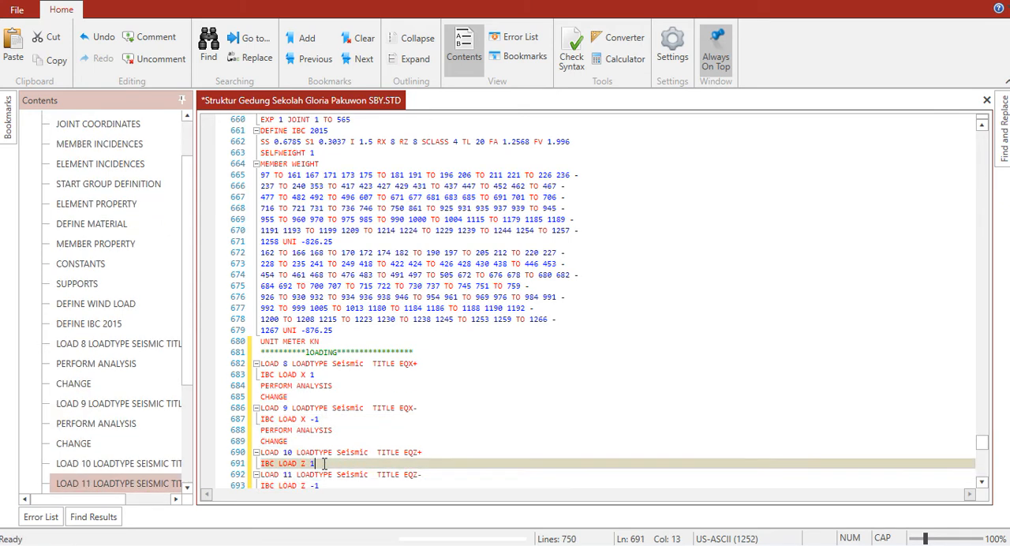
pyautogui.press('Return')
pyautogui.write('PERFORM ANALYSIS CHANGE')
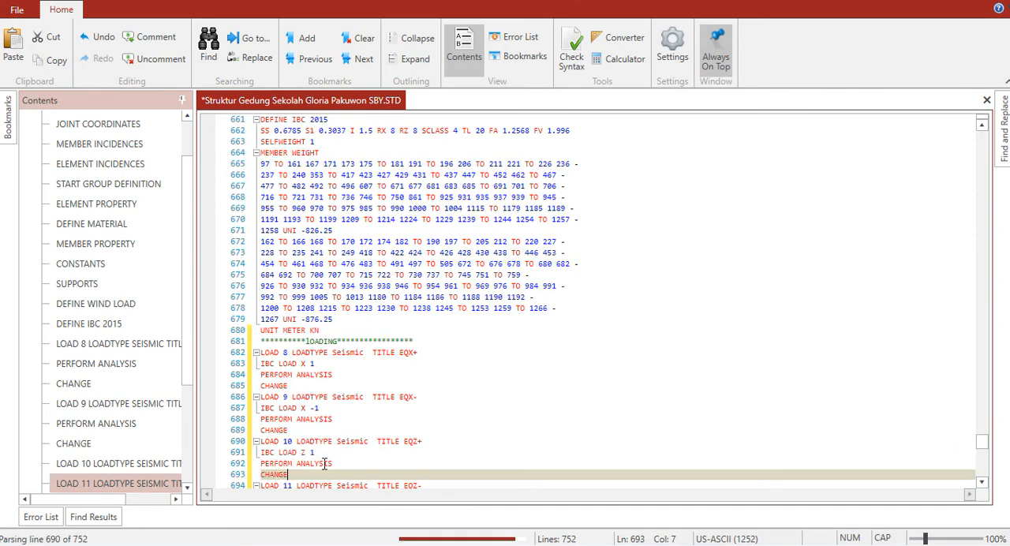
# Paste PERFORM ANALYSIS and CHANGE after the IBC LOAD Z -1 line of LOAD 11 and remove the blank line before LOAD 1
pyautogui.press('Down')
pyautogui.press('Down')
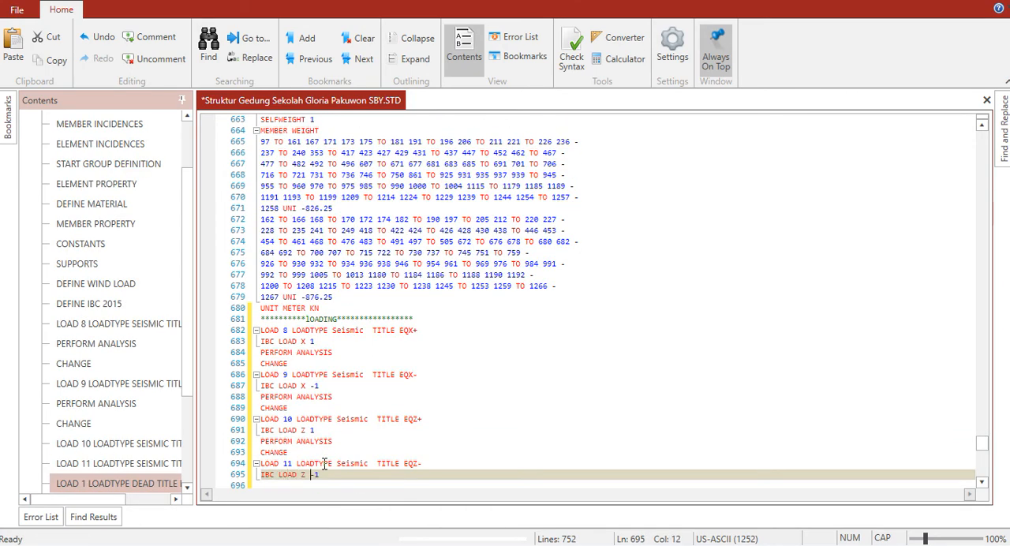
pyautogui.press('Return')
pyautogui.write('PERFORM ANALYSIS CHANGE')
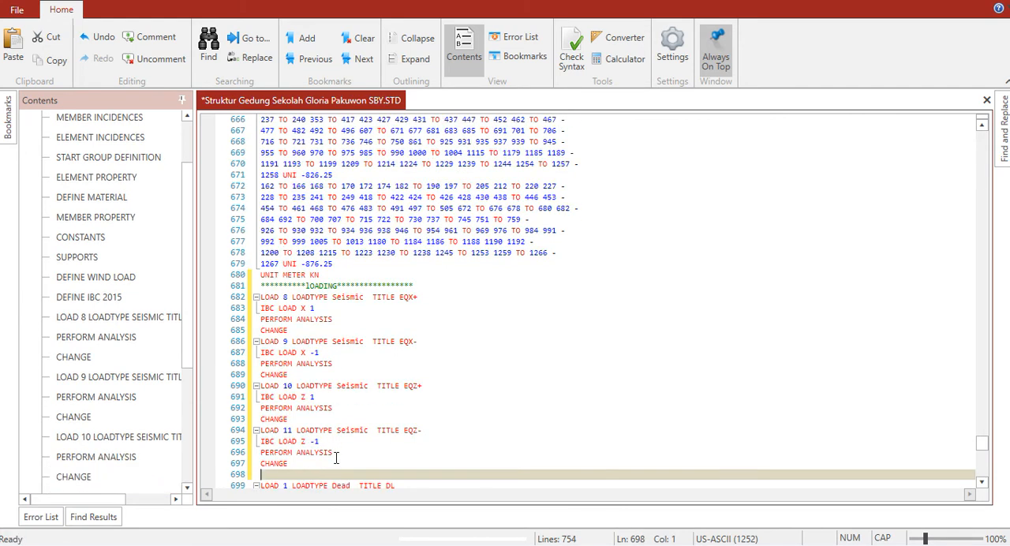
pyautogui.press('Down')
pyautogui.press('Down')
pyautogui.press('Up')
pyautogui.press('Delete')
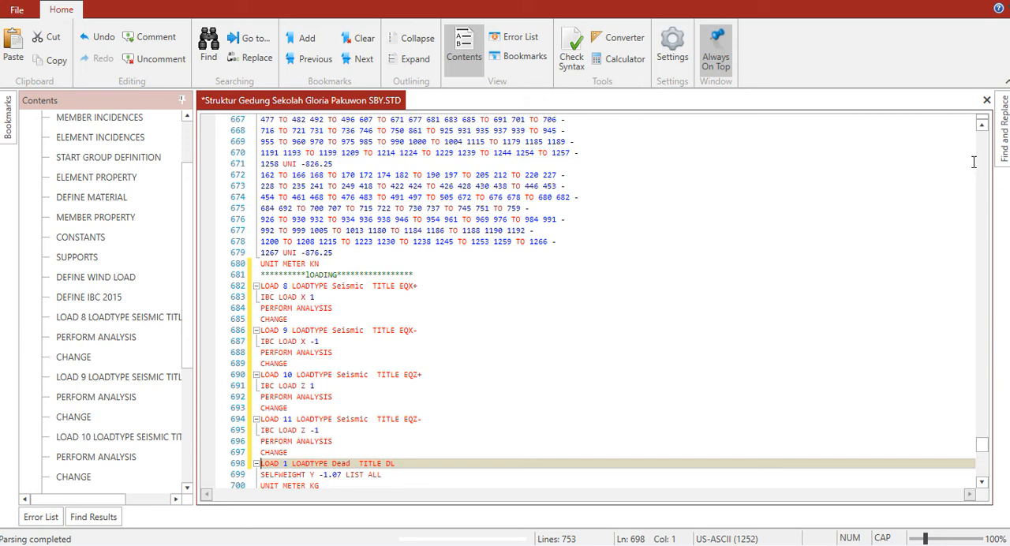
# Remove the blank line between the LOAD 7 wind block and UNIT METER KN near the end of the file
pyautogui.moveTo(983, 446); pyautogui.dragTo(983, 487)
pyautogui.click(344, 431)
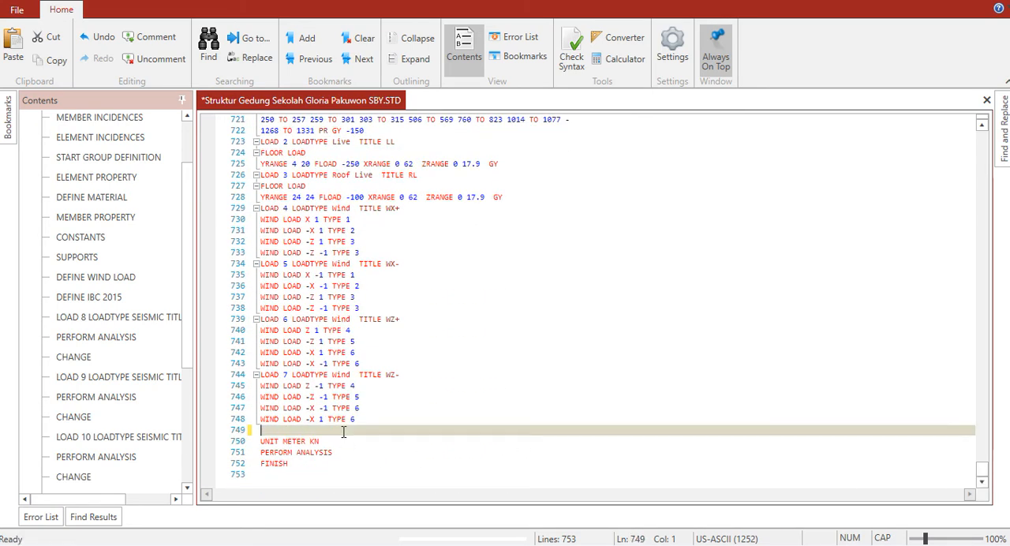
pyautogui.press('Delete')
# Add an asterisk-framed END LOADING comment line below the final UNIT METER KN line
pyautogui.click(341, 440)
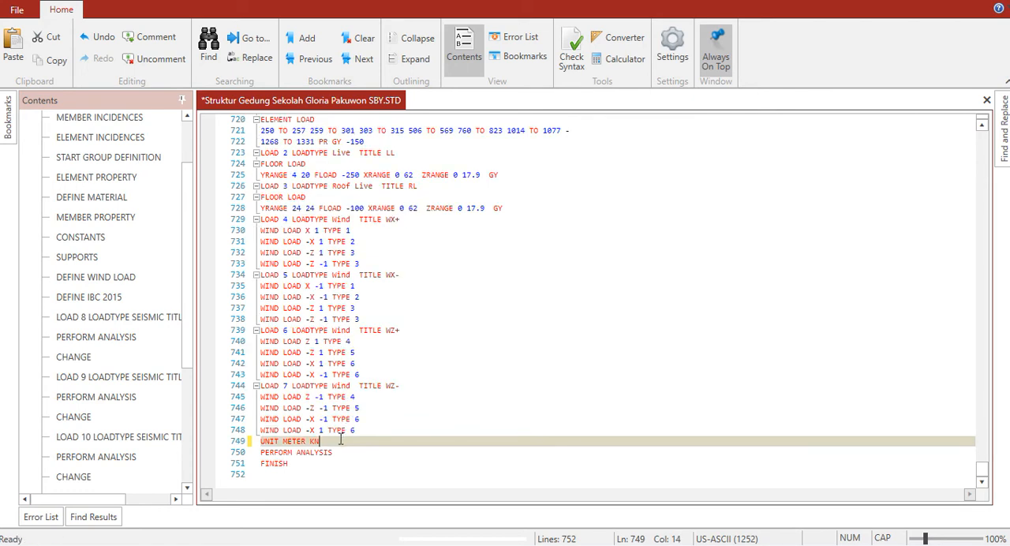
pyautogui.press('Return')
pyautogui.write('**************END LOADING******************')
# Add an asterisk-framed LOADING COMBINATION comment line below END LOADING, followed by blank lines
pyautogui.press('Return')
pyautogui.write('***')
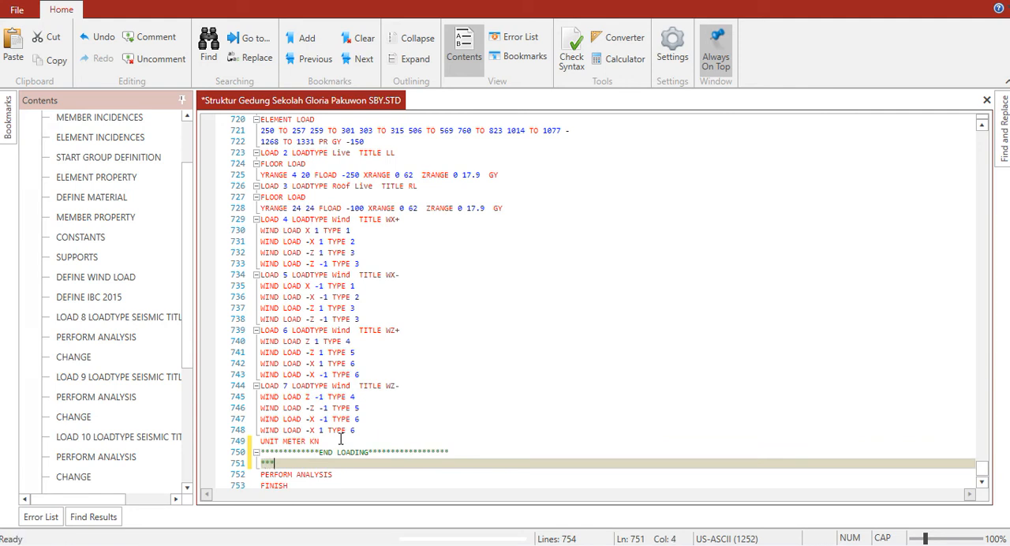
pyautogui.write('*******LOADING COMBINATION******************')
pyautogui.press('Return')
pyautogui.press('Return')
pyautogui.press('Return')
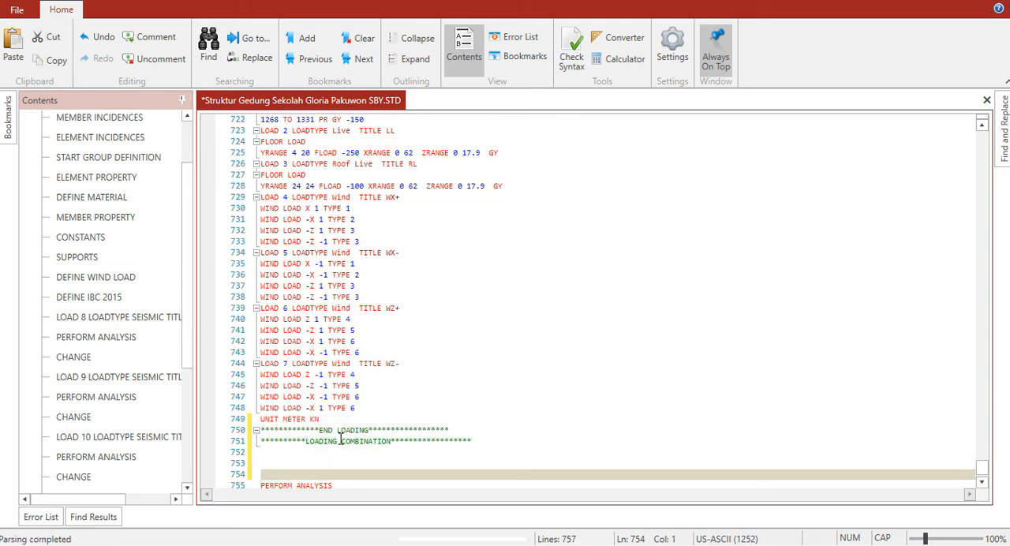
# Add an asterisk-framed END OF LOADING COMBINATION comment line directly above the final PERFORM ANALYSIS command
pyautogui.write('*********E')
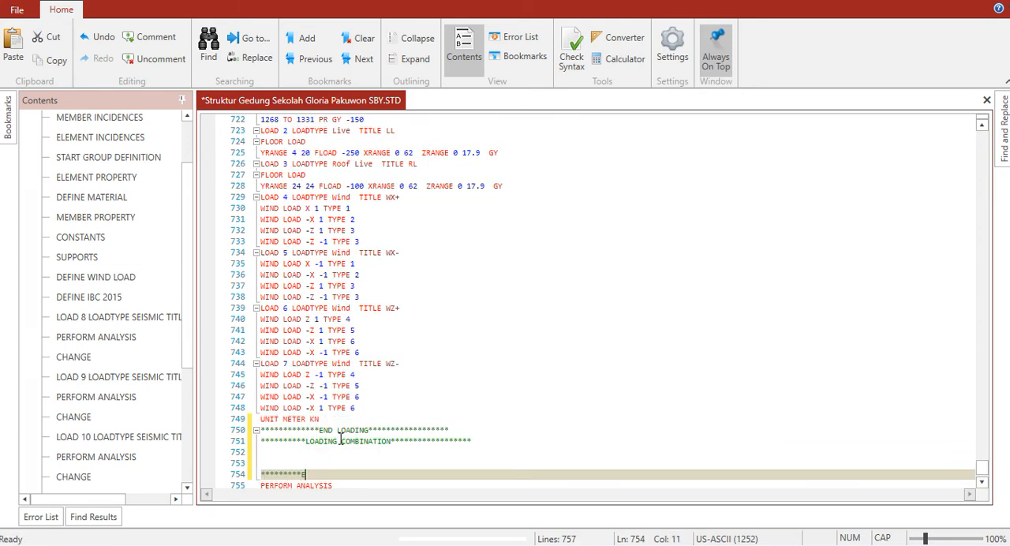
pyautogui.write('ND OF LOADING C')
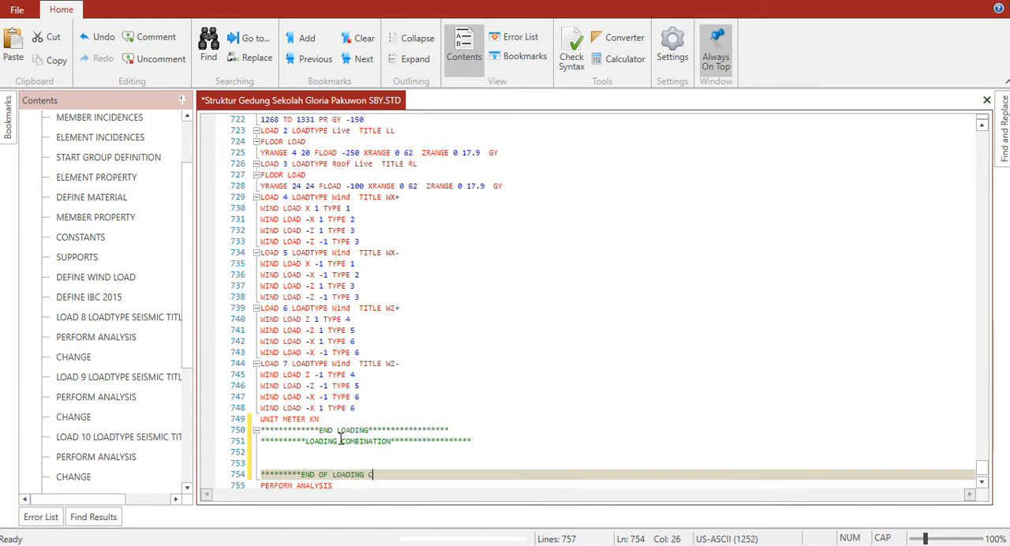
pyautogui.write('OMBINATION')
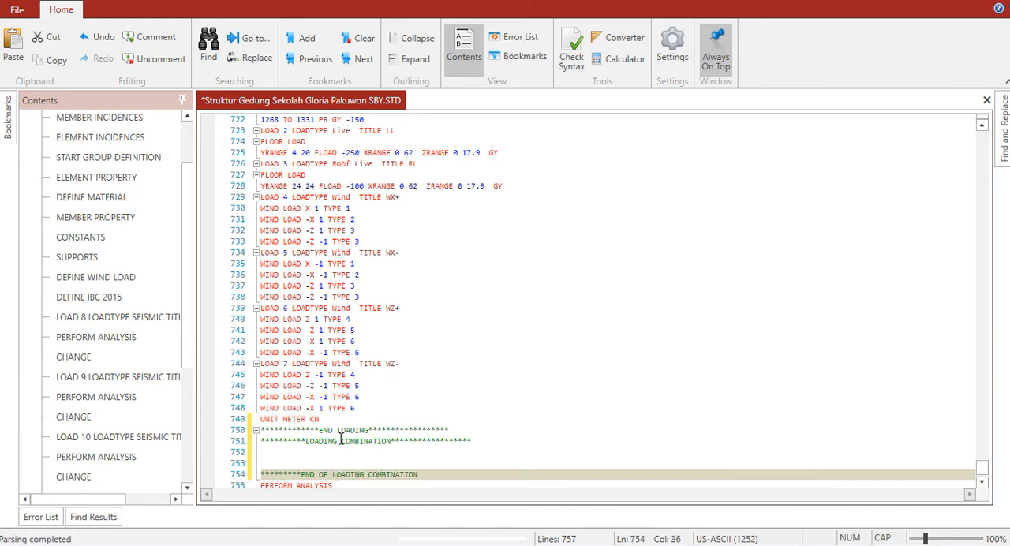
pyautogui.write('******************')
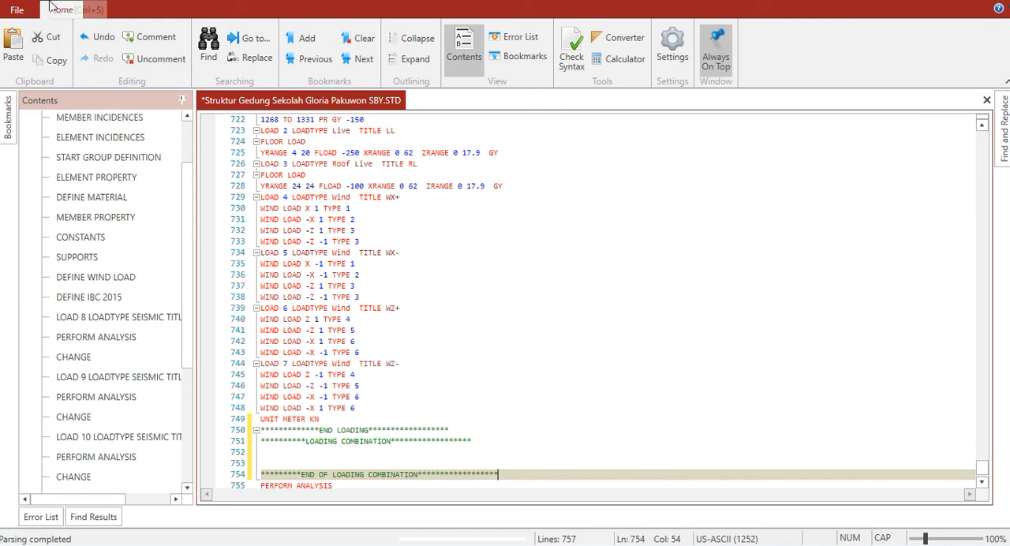
# Save the command file, close the editor and list the model's load cases to check their order
pyautogui.hotkey('ctrl', 's')
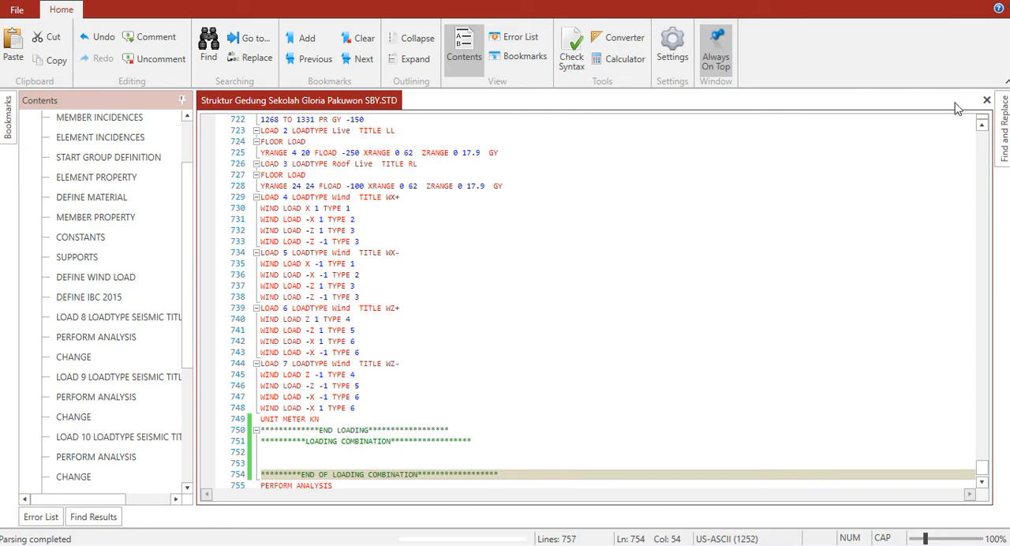
pyautogui.click(1003, 1)
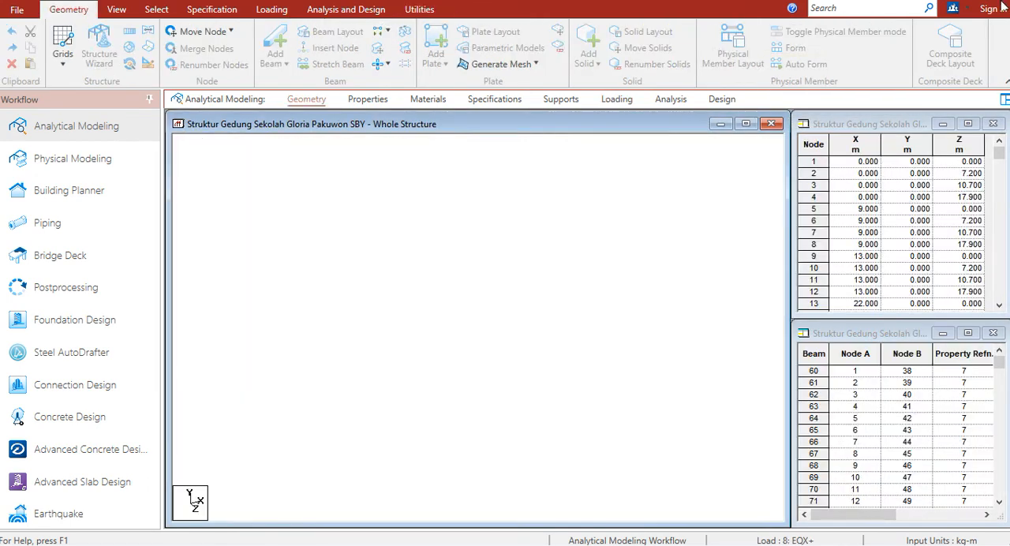
pyautogui.click(617, 98)
pyautogui.click(773, 152)
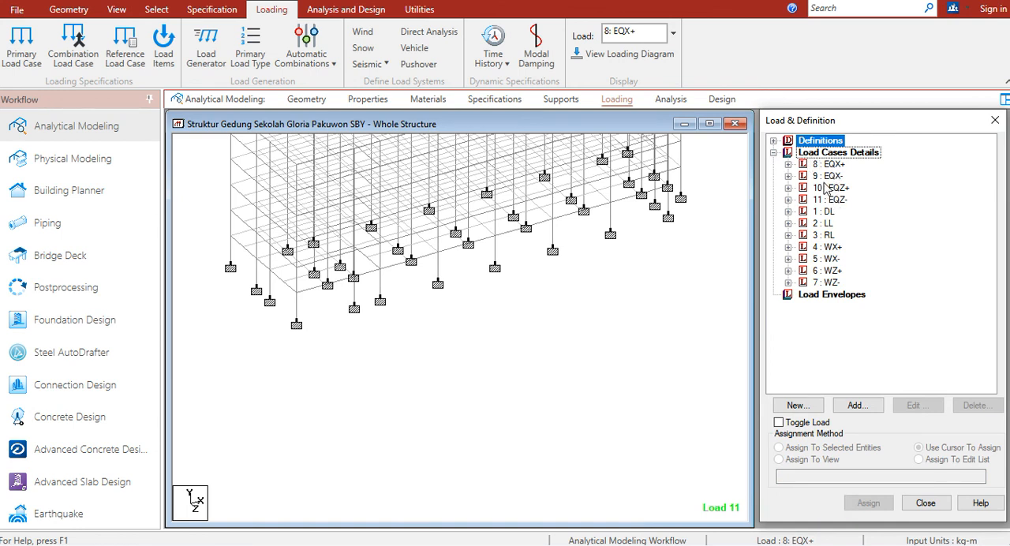
# Delete the last PERFORM ANALYSIS command, just before FINISH, from the analysis command list
pyautogui.click(334, 12)
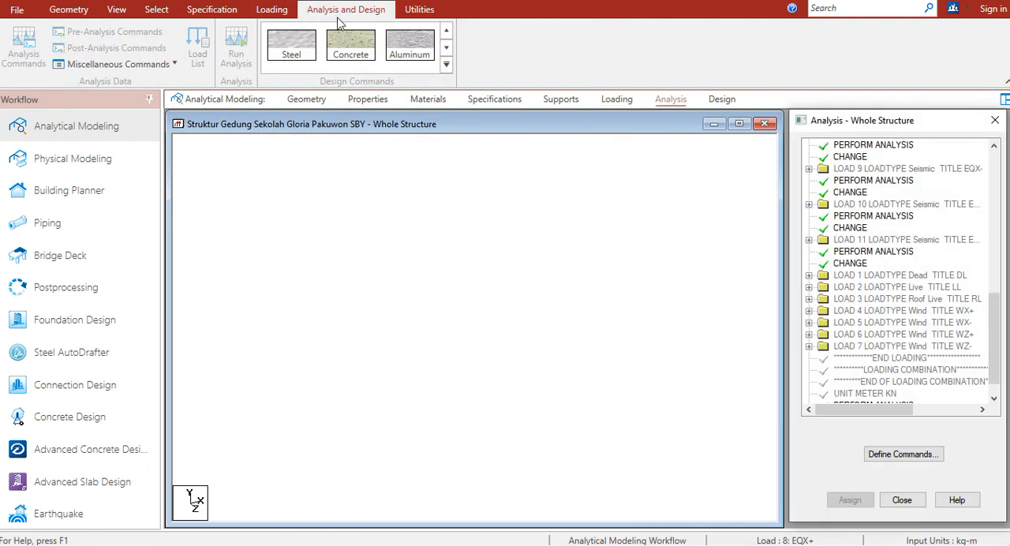
pyautogui.moveTo(993, 340); pyautogui.dragTo(987, 379)
pyautogui.click(882, 383)
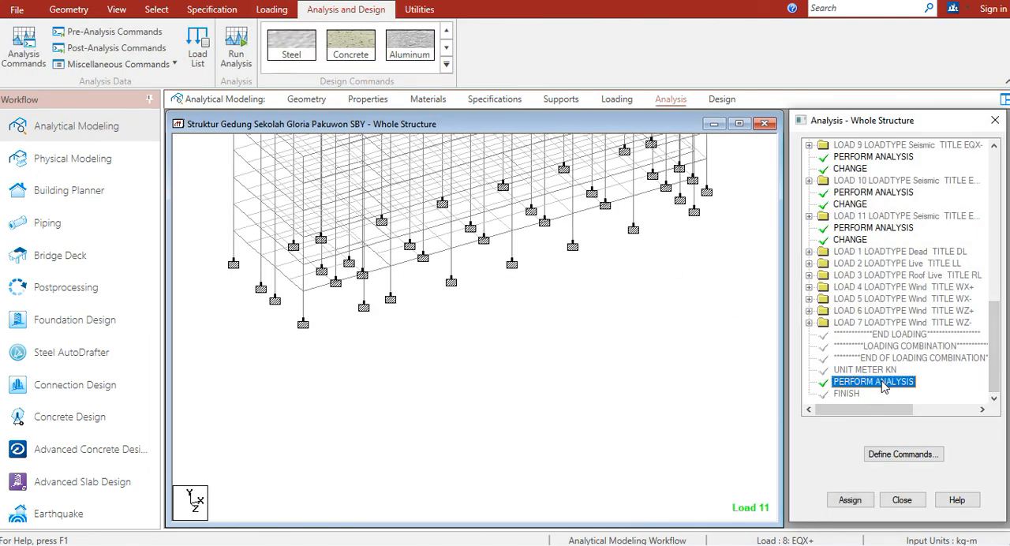
pyautogui.press('Delete')
pyautogui.click(897, 356)
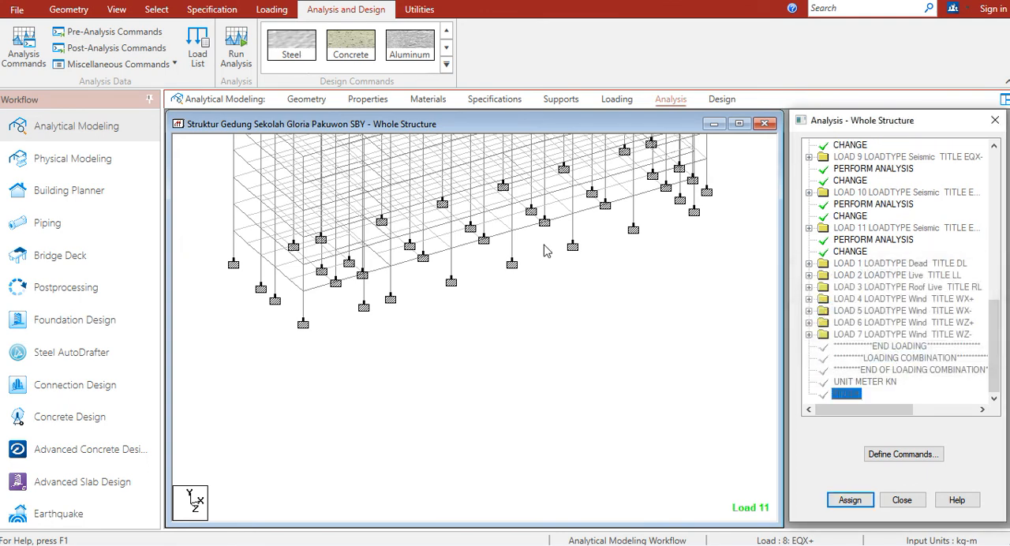
# Add a Perform Analysis command with the print option All
pyautogui.click(26, 56)
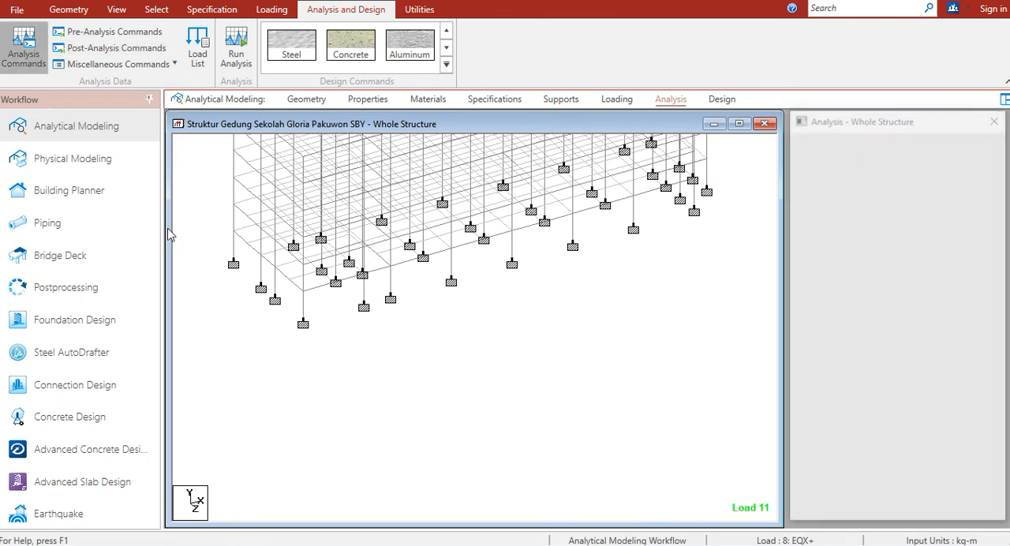
pyautogui.click(519, 366)
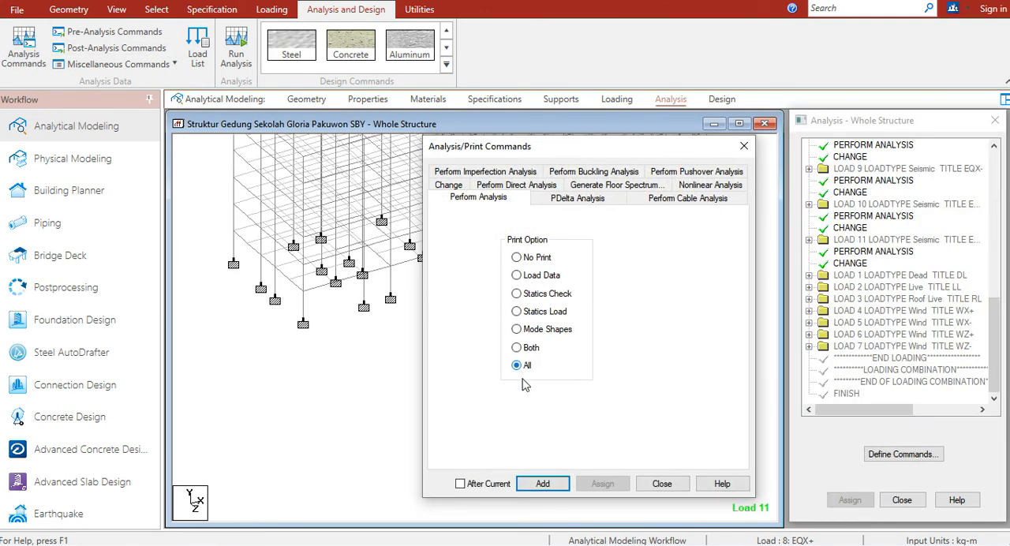
pyautogui.click(545, 483)
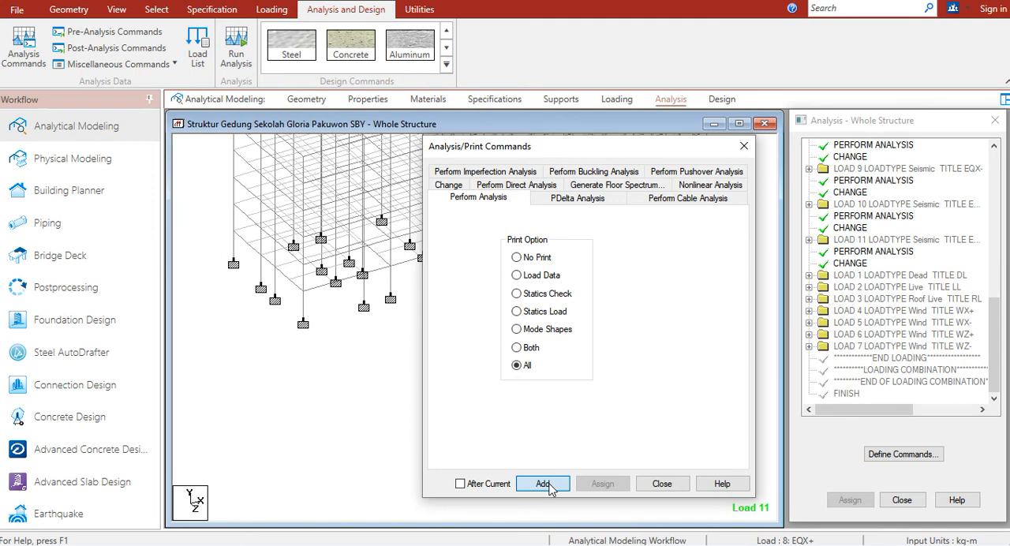
pyautogui.click(663, 483)
# Save the modified structure, run the analysis and finish the run with the option to view the output file
pyautogui.click(236, 49)
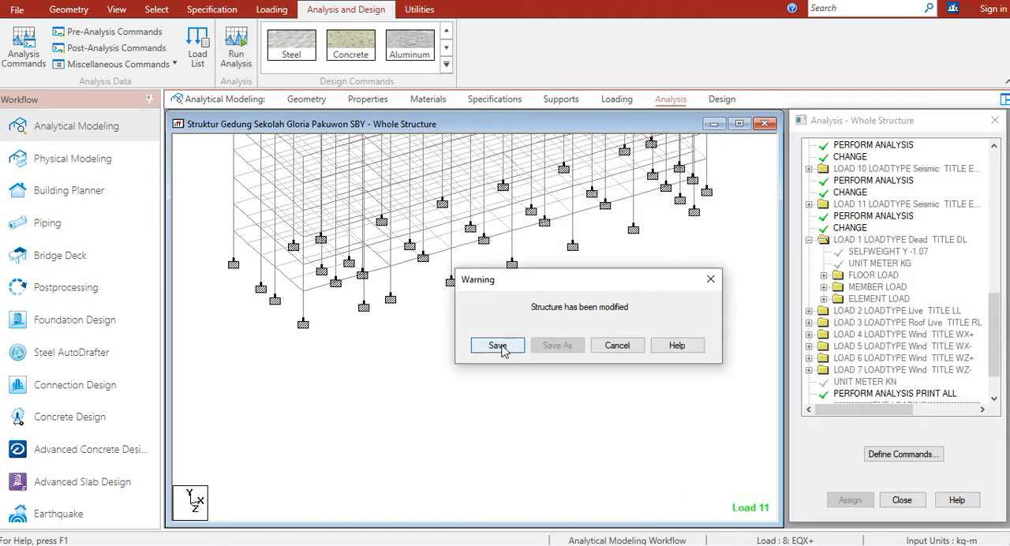
pyautogui.click(498, 345)
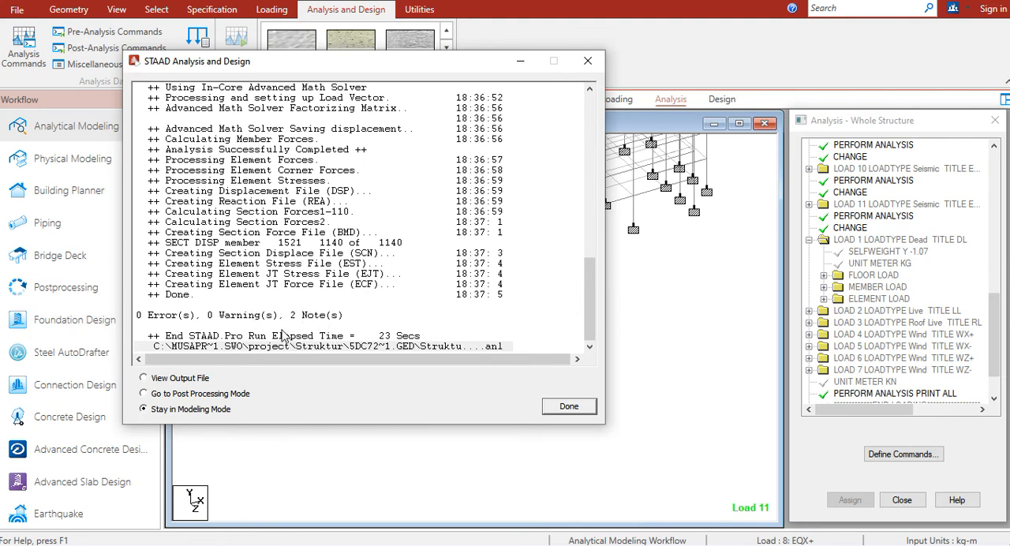
pyautogui.click(188, 379)
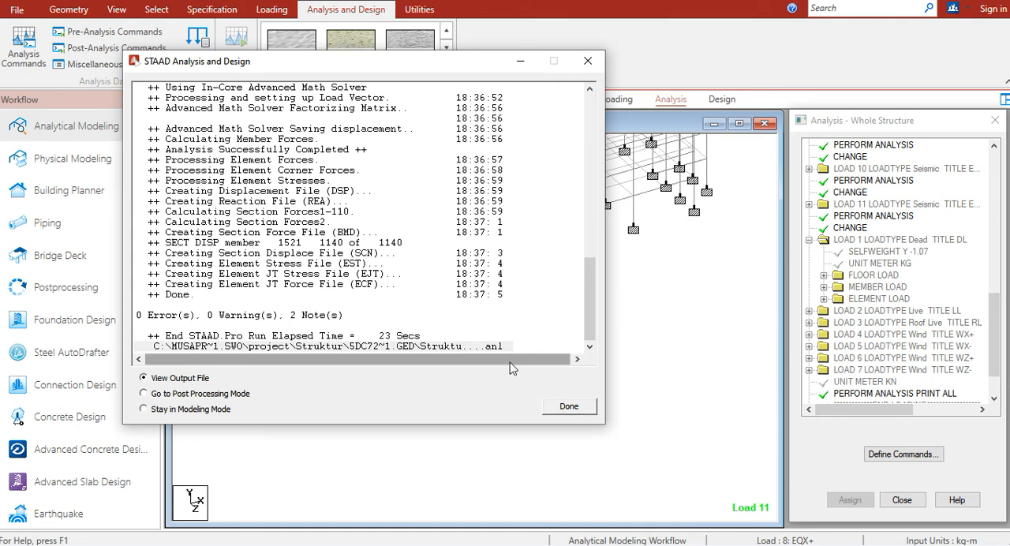
pyautogui.click(566, 408)
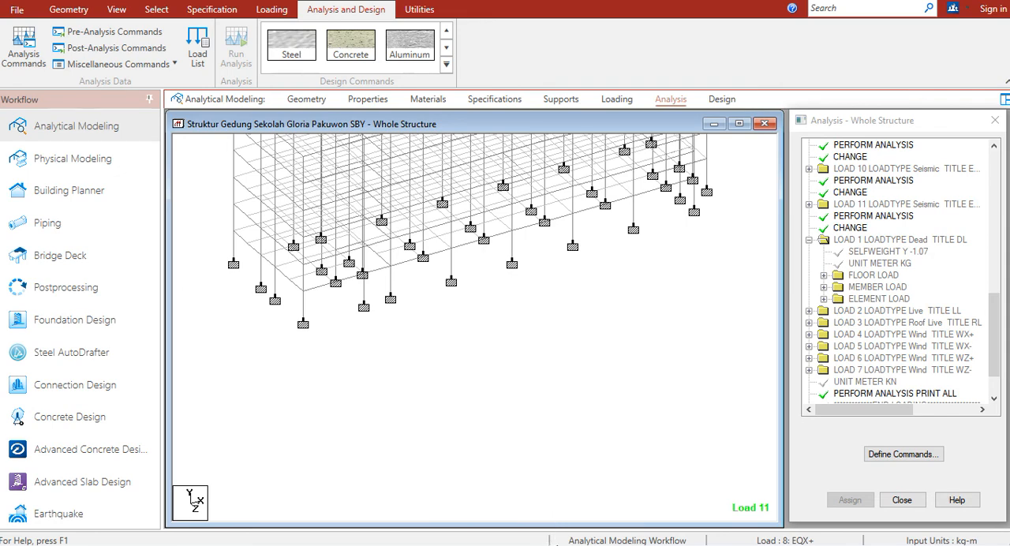
# Switch to the STAAD output viewer, examine the errors, warnings and notes of the analysis, and close it
pyautogui.press('super')
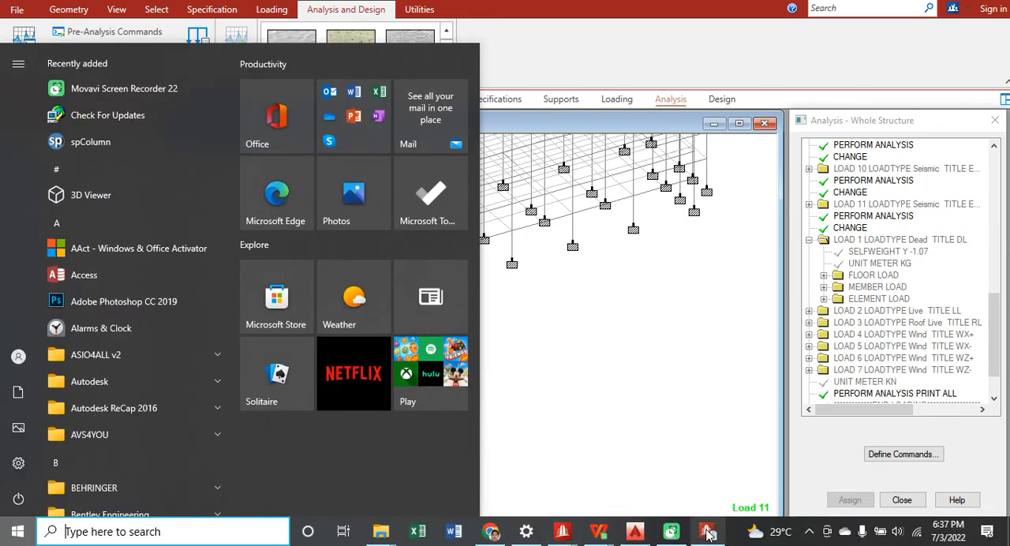
pyautogui.click(708, 531)
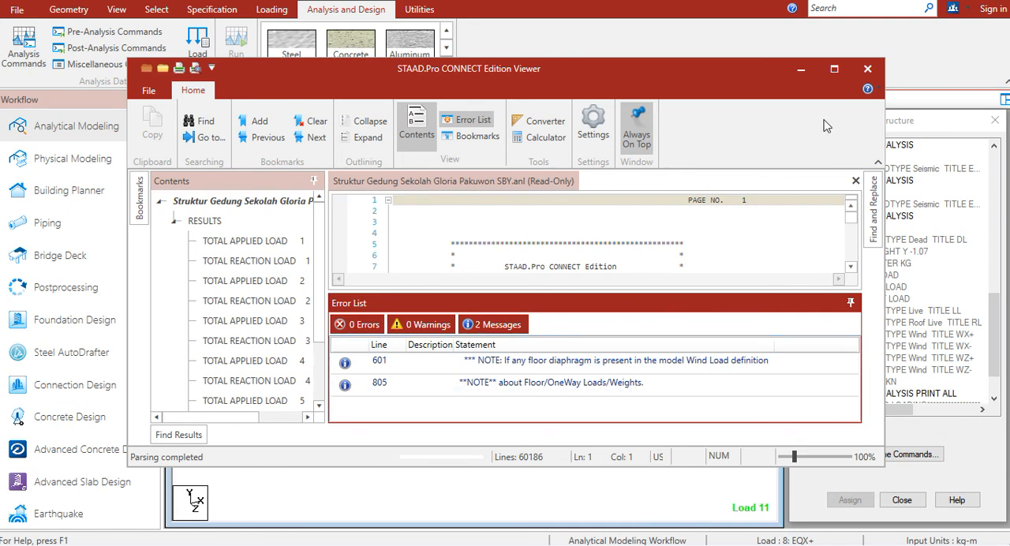
pyautogui.click(867, 70)
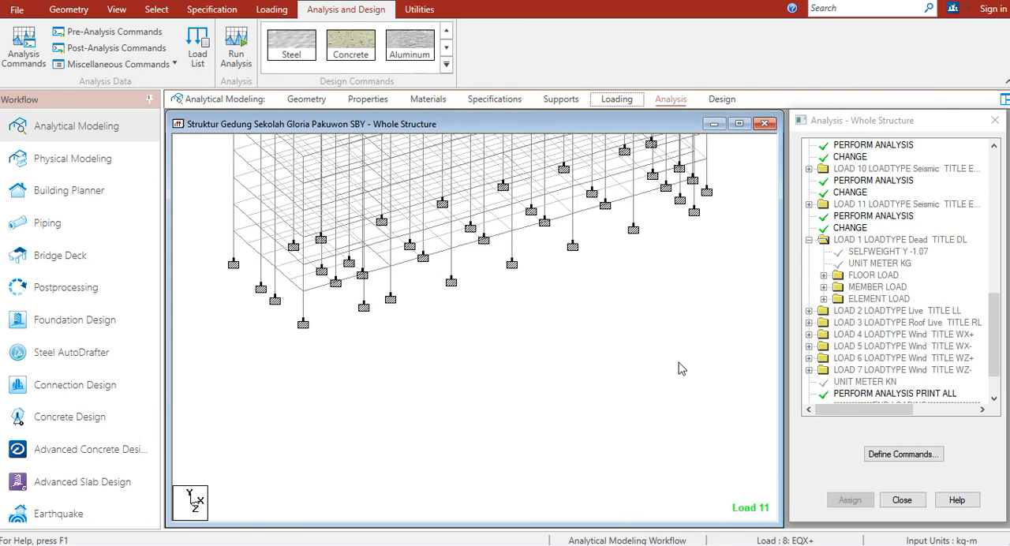
# Expand the load case details in the loading definitions
pyautogui.click(612, 100)
pyautogui.click(773, 152)
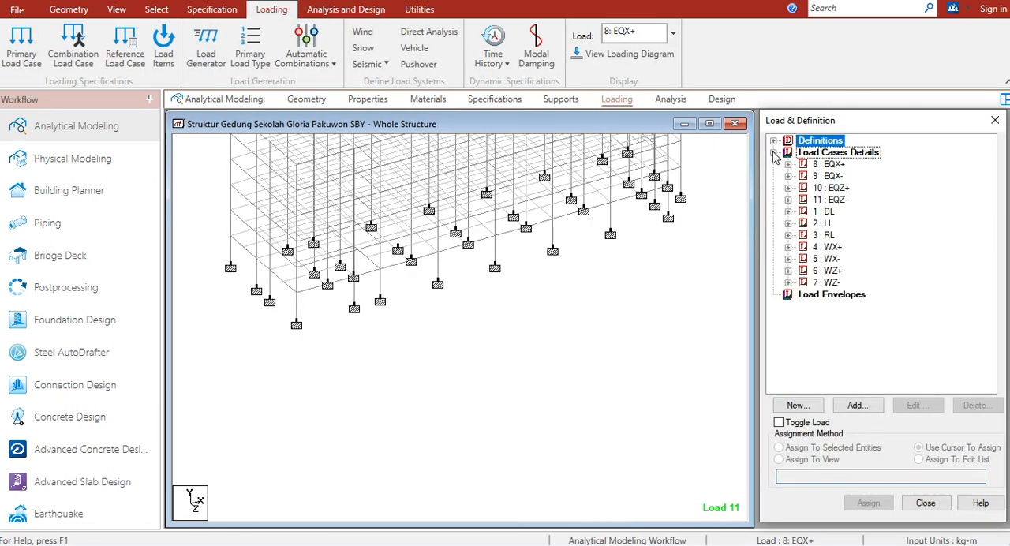